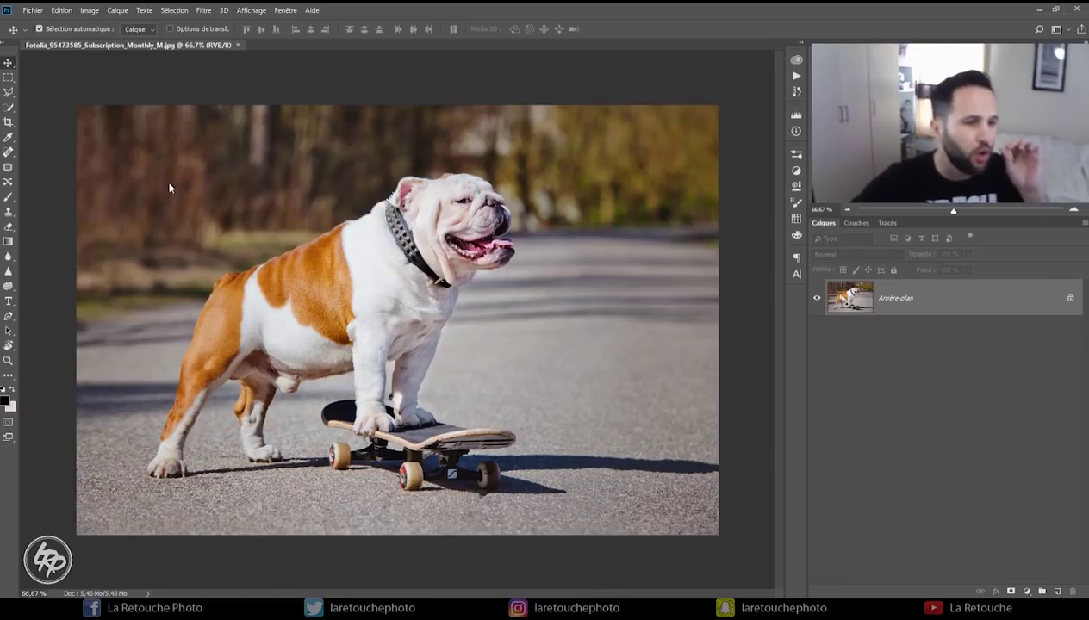
Select the Rectangular Marquee tool for the bulldog photo.
{"action": "left_click", "coordinate": [9, 77]}
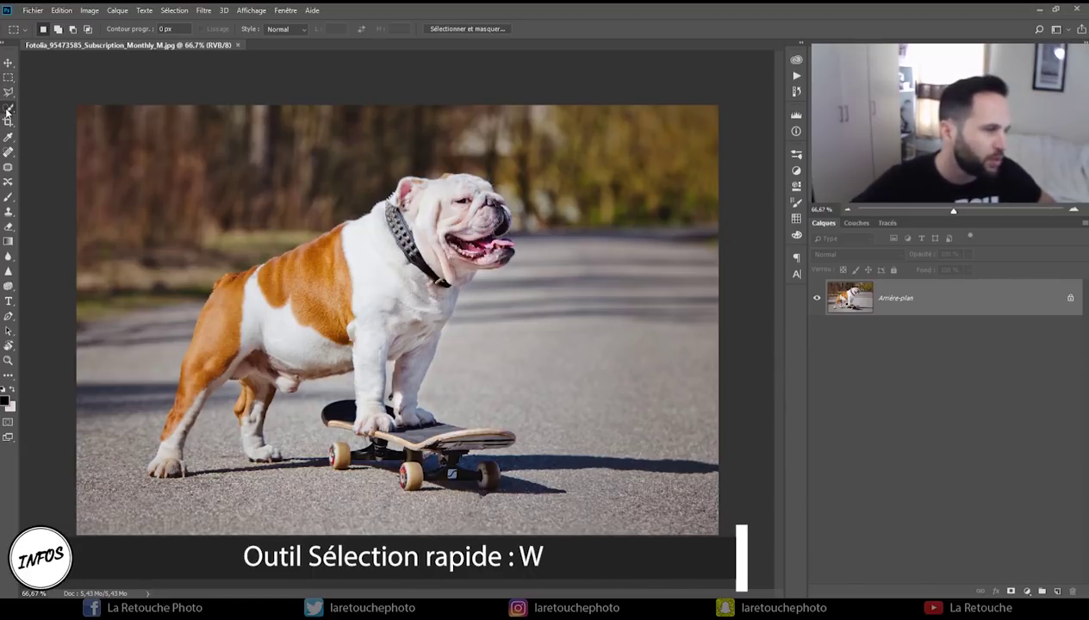
Quick-select the bulldog and skateboard with a ~31 px brush, subtracting the road gap between its legs.
{"action": "left_click", "coordinate": [9, 110]}
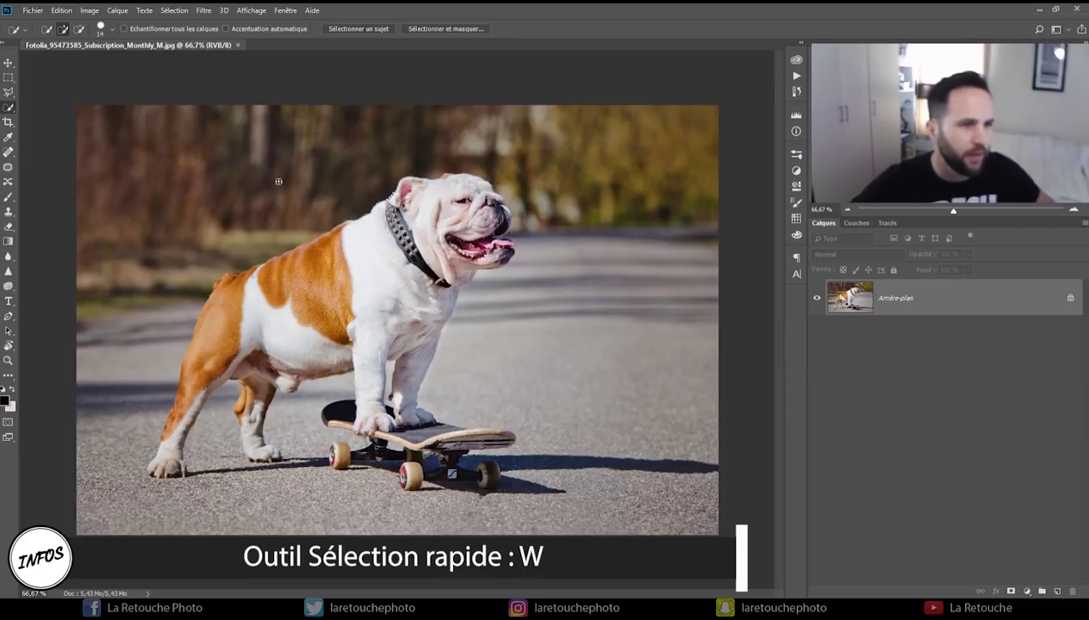
{"action": "left_click", "coordinate": [108, 29]}
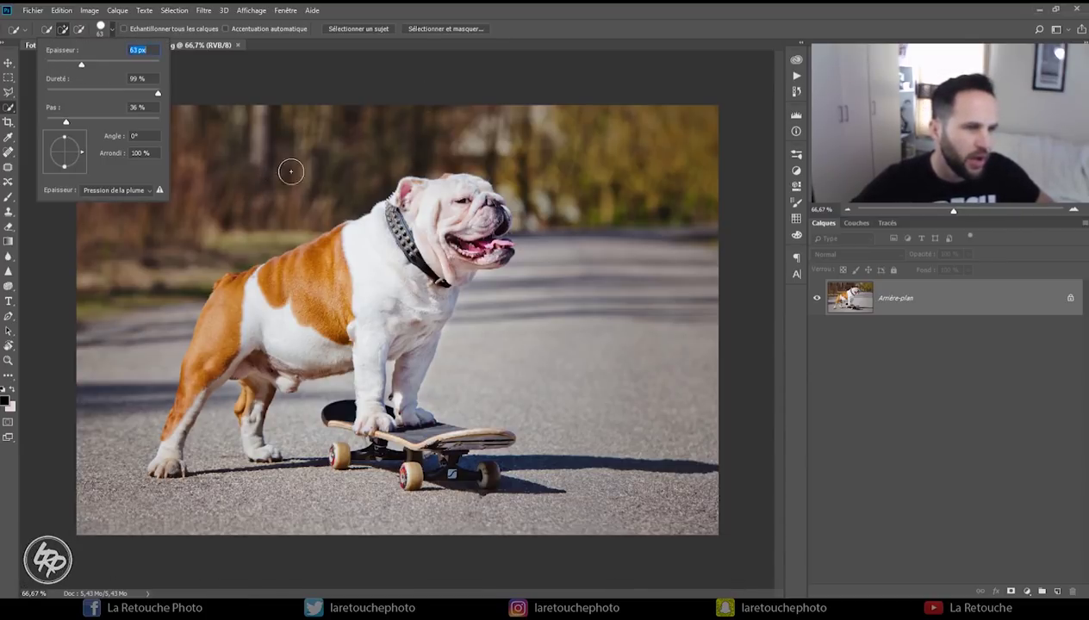
{"action": "left_click", "coordinate": [212, 205]}
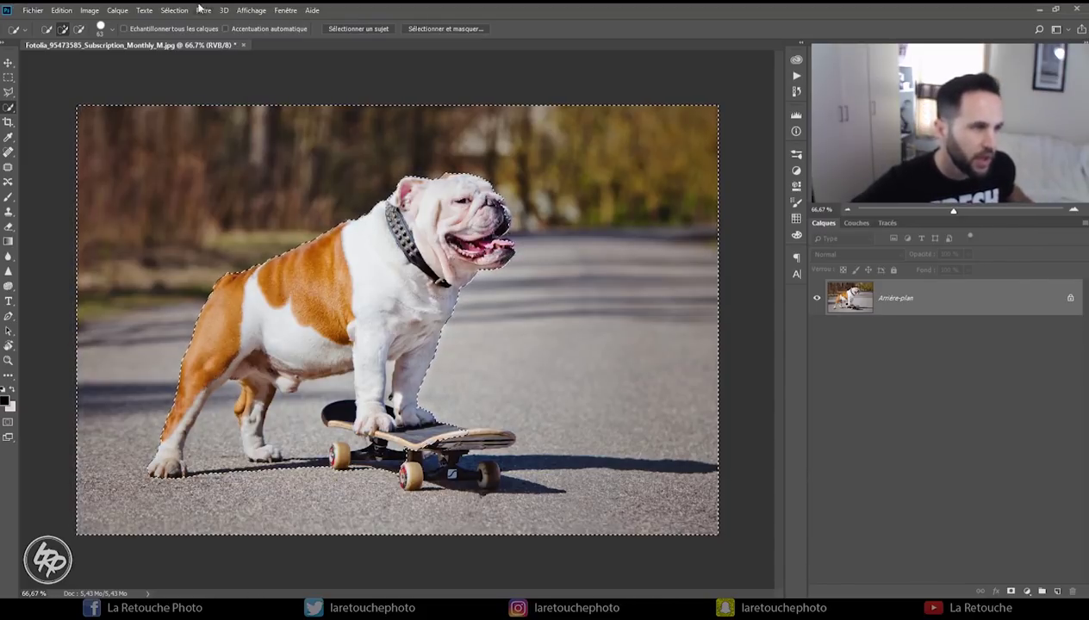
{"action": "left_click", "coordinate": [112, 30]}
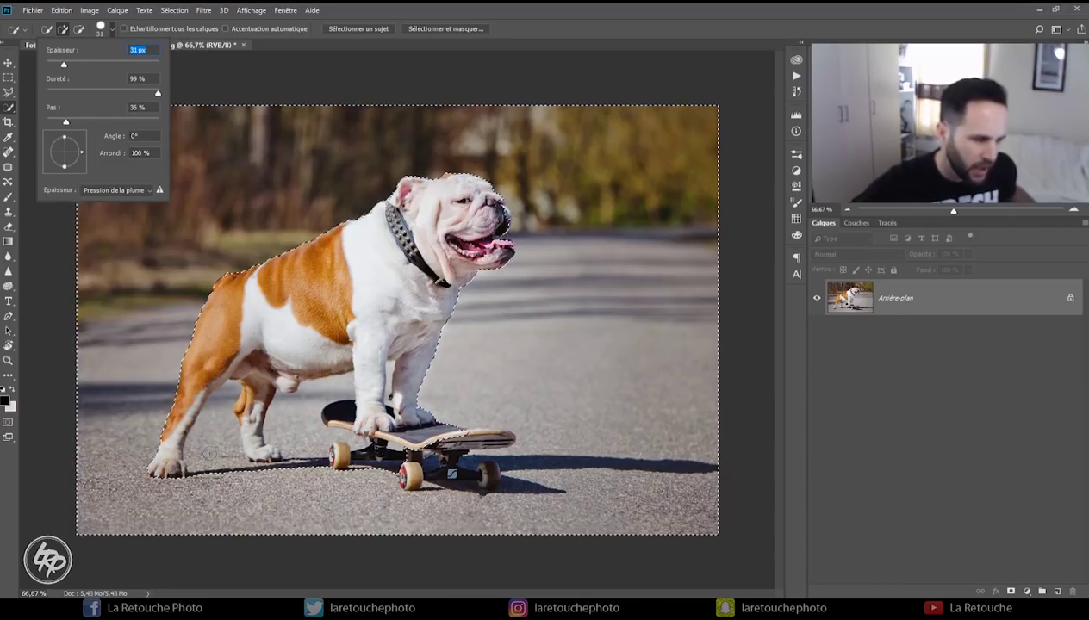
{"action": "left_click_drag", "start_coordinate": [210, 455], "coordinate": [212, 437]}
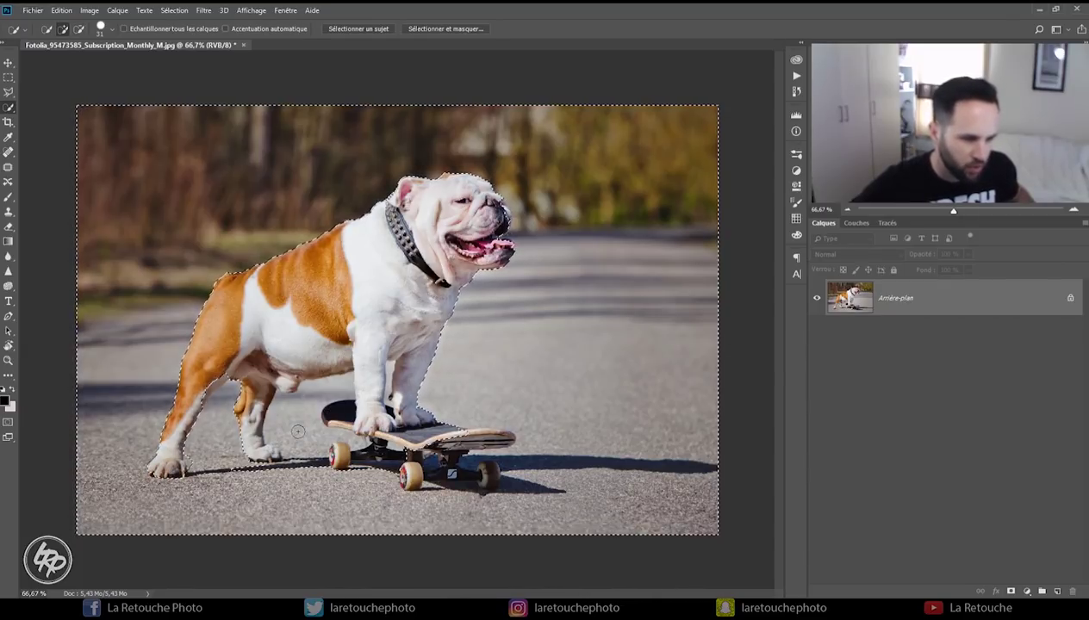
{"action": "left_click_drag", "start_coordinate": [297, 431], "coordinate": [280, 388]}
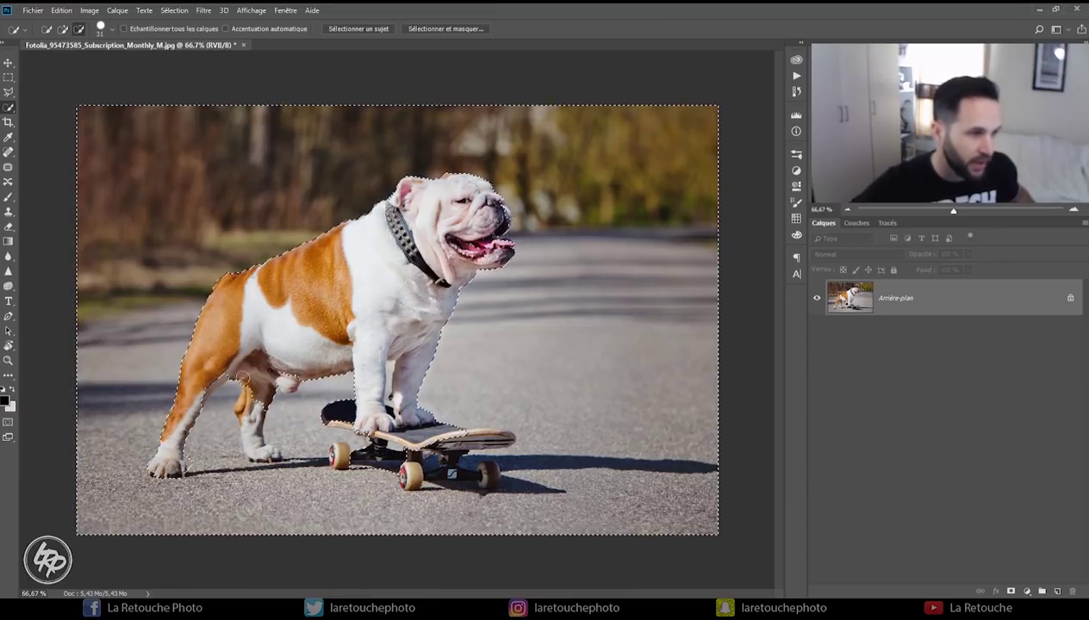
{"action": "left_click_drag", "start_coordinate": [243, 377], "coordinate": [249, 433]}
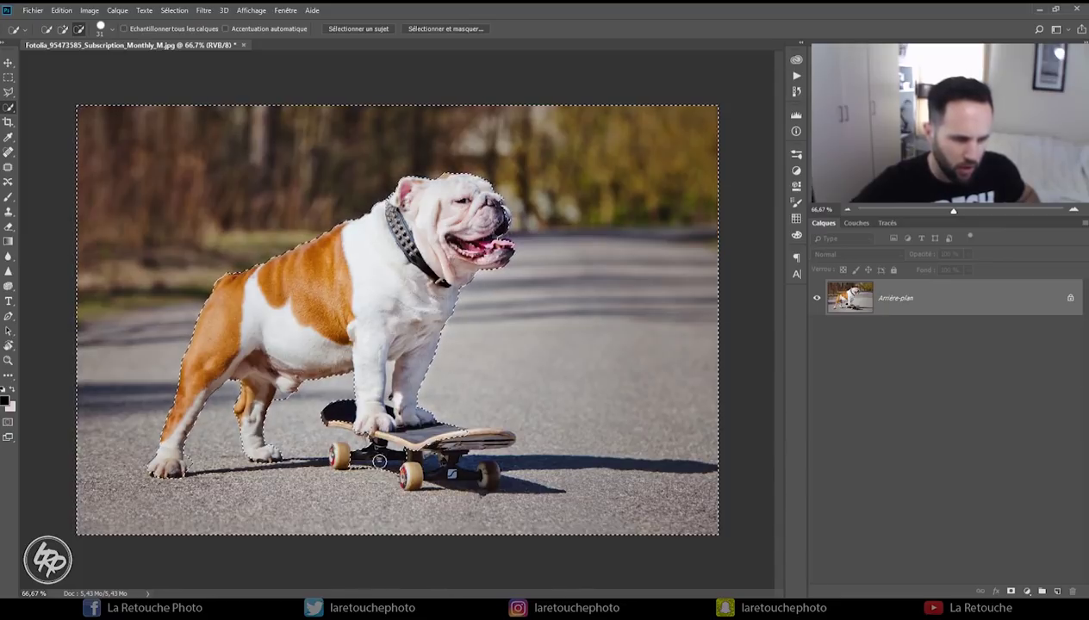
{"action": "left_click_drag", "start_coordinate": [953, 211], "coordinate": [974, 216]}
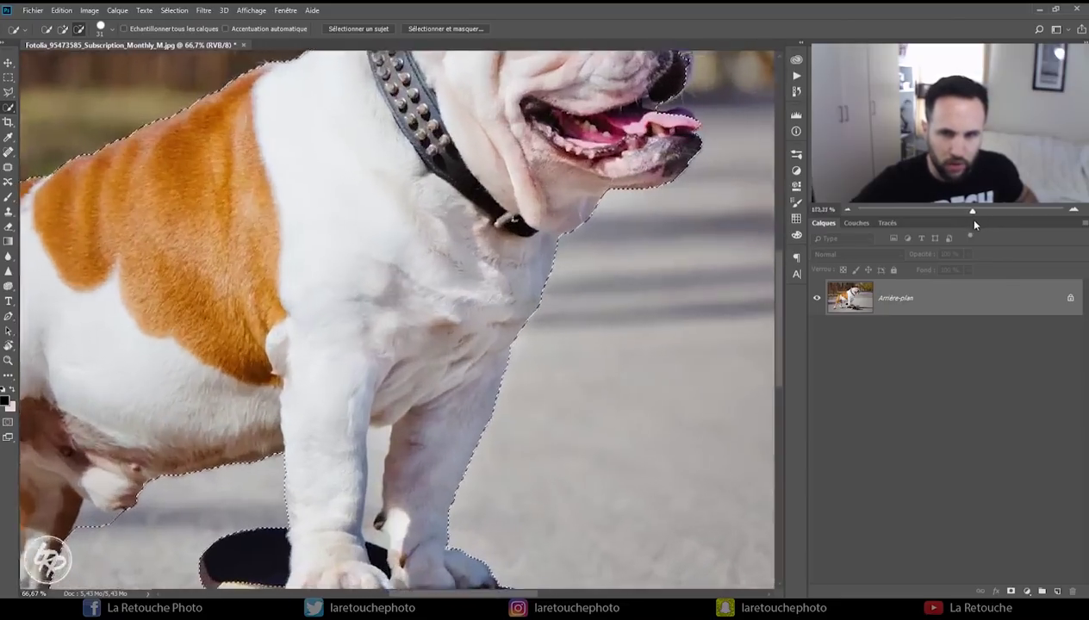
Zoom in on the skateboard and shrink the Quick Selection brush to a small diameter.
{"action": "left_click_drag", "start_coordinate": [956, 103], "coordinate": [948, 172]}
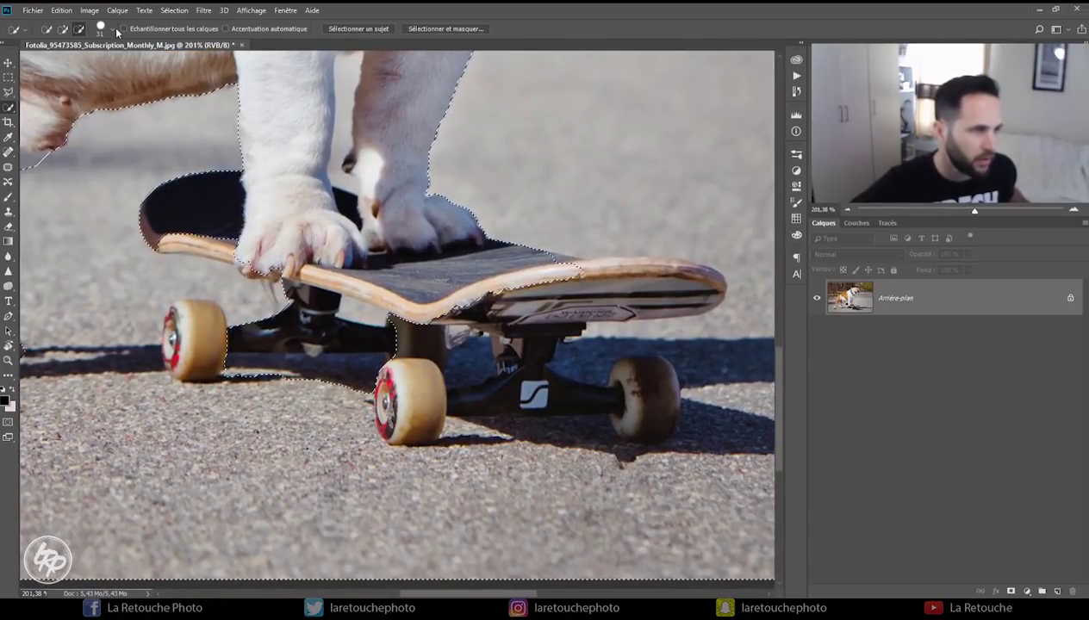
{"action": "left_click", "coordinate": [115, 32]}
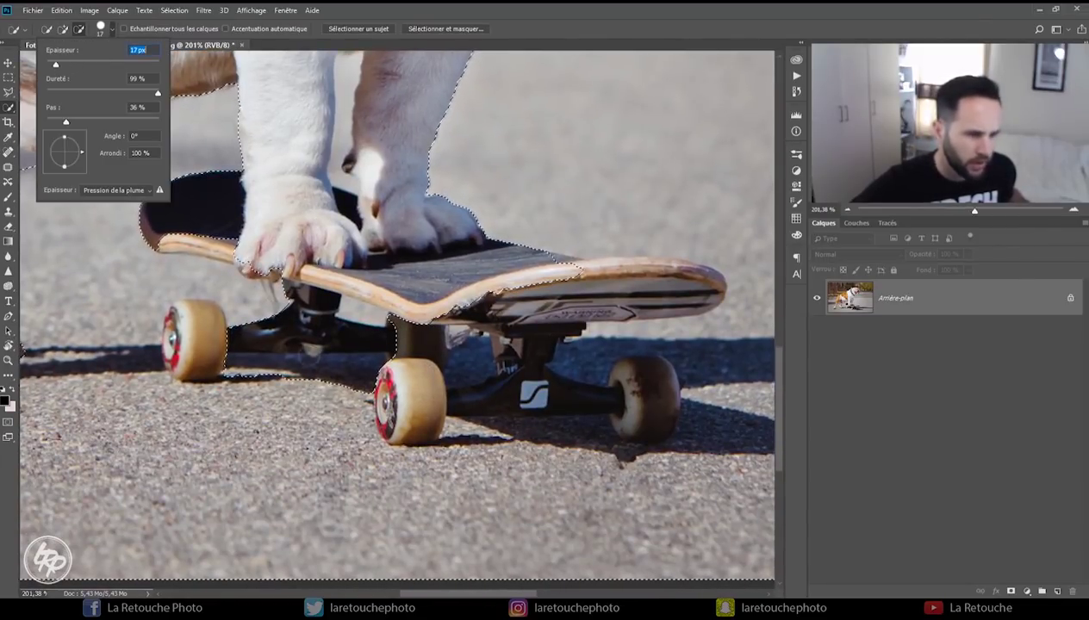
{"action": "right_click", "coordinate": [364, 317], "text": "alt"}
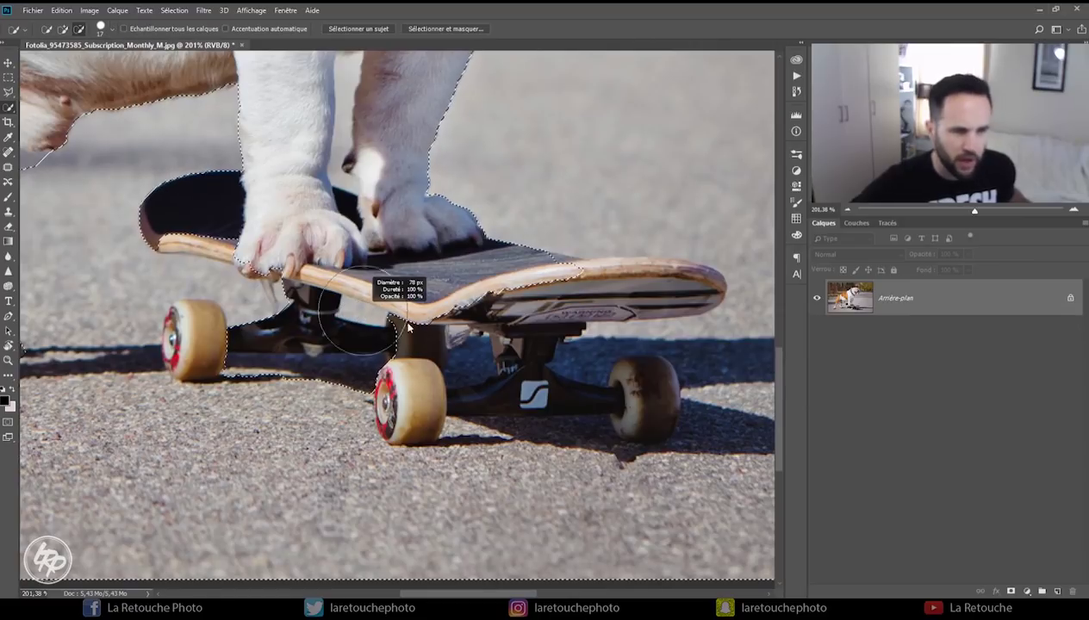
{"action": "left_click_drag", "start_coordinate": [363, 318], "coordinate": [372, 317]}
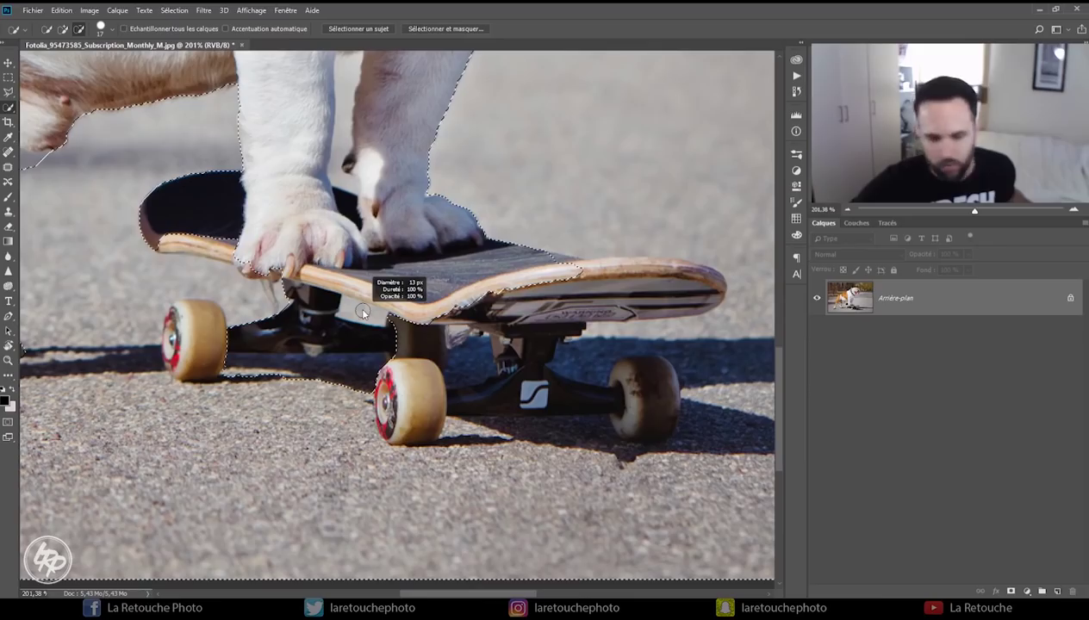
{"action": "left_click_drag", "start_coordinate": [363, 312], "coordinate": [354, 312]}
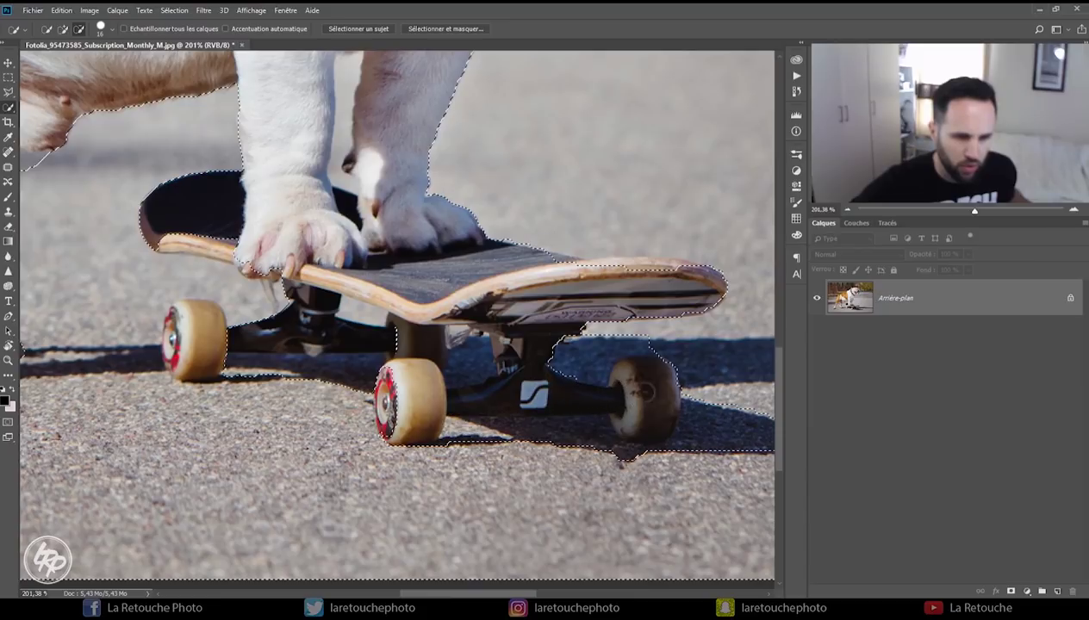
Extend the selection along the skateboard's shadow and the dog's dark muzzle edge.
{"action": "scroll", "coordinate": [669, 345], "scroll_direction": "right", "scroll_amount": 5}
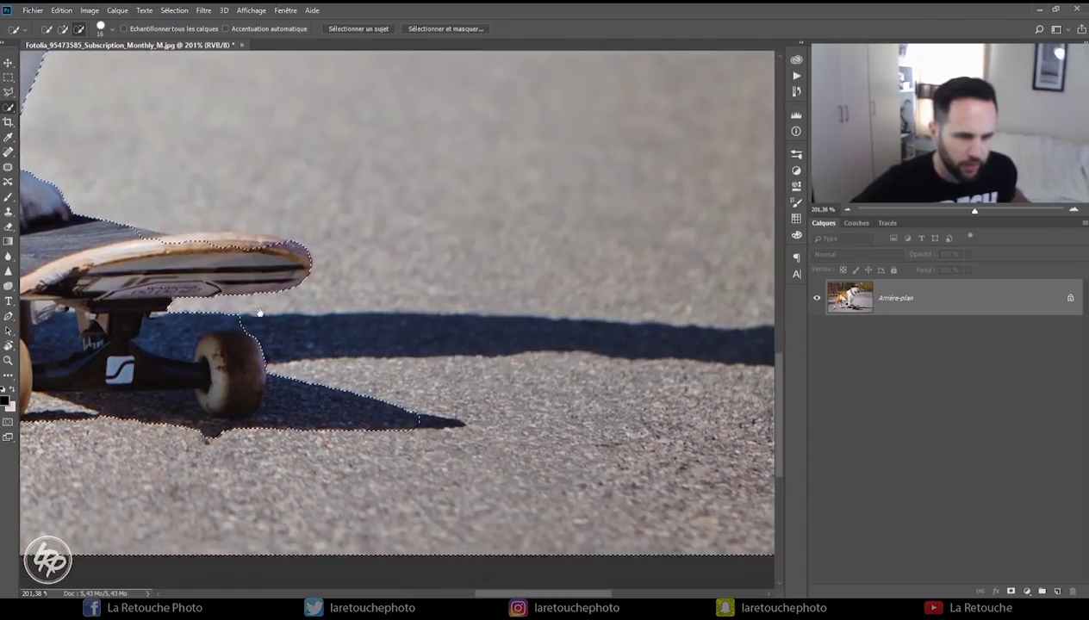
{"action": "left_click_drag", "start_coordinate": [410, 336], "coordinate": [593, 334]}
{"action": "mouse_move", "coordinate": [704, 357]}
{"action": "left_mouse_down"}
{"action": "mouse_move", "coordinate": [305, 321]}
{"action": "mouse_move", "coordinate": [447, 327]}
{"action": "left_mouse_up"}
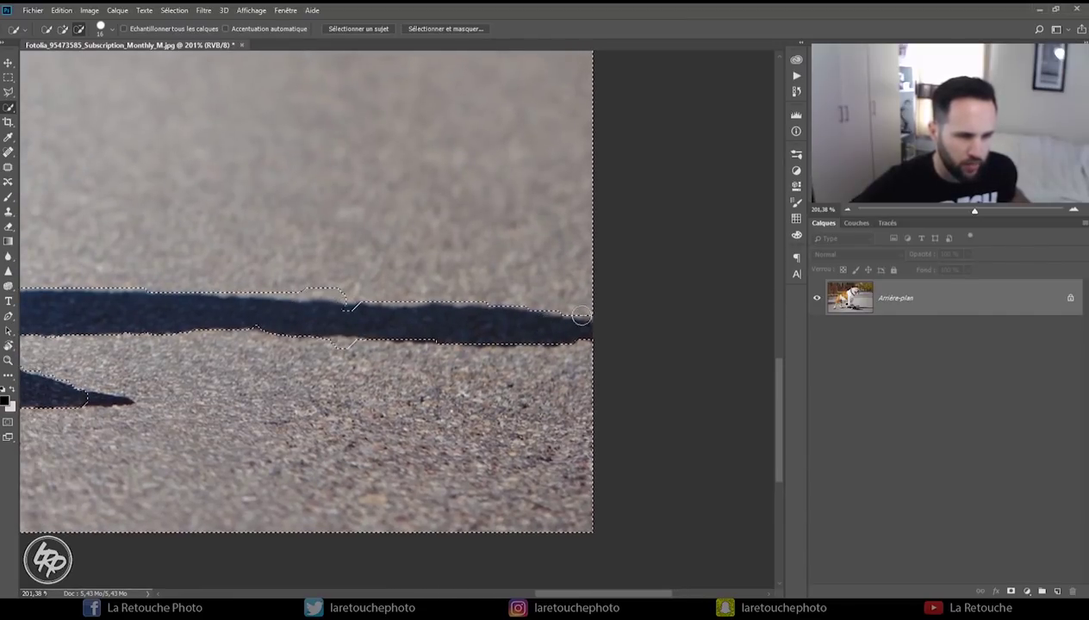
{"action": "scroll", "coordinate": [581, 316], "scroll_direction": "down", "scroll_amount": 5}
{"action": "scroll", "coordinate": [452, 293], "scroll_direction": "up", "scroll_amount": 5}
{"action": "mouse_move", "coordinate": [452, 293]}
{"action": "left_mouse_down"}
{"action": "mouse_move", "coordinate": [438, 292]}
{"action": "mouse_move", "coordinate": [471, 272]}
{"action": "left_mouse_up"}
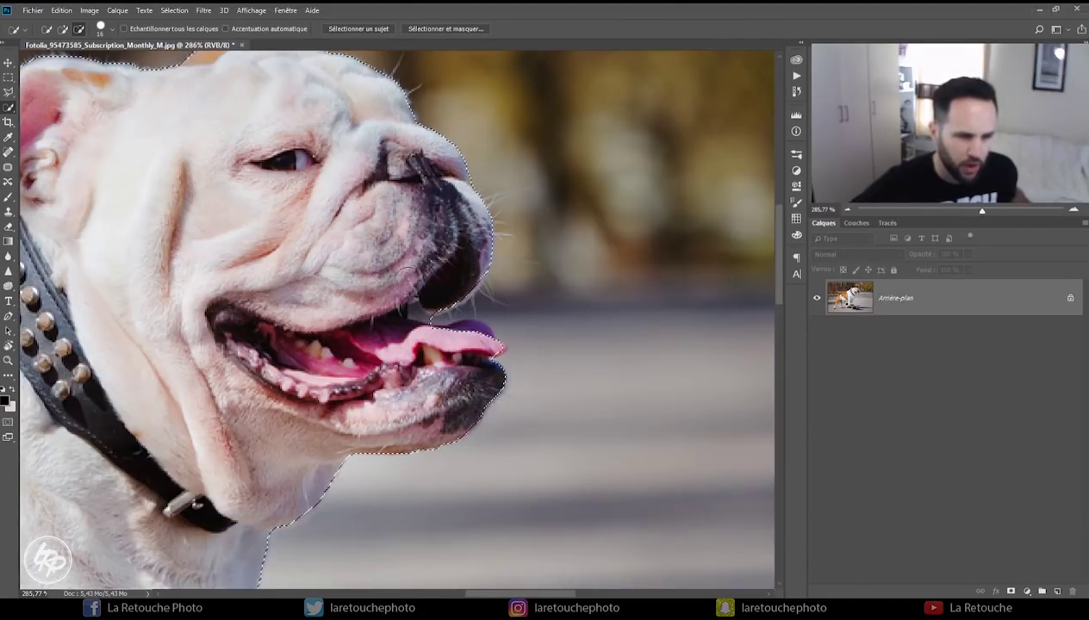
{"action": "scroll", "coordinate": [446, 159], "scroll_direction": "down", "scroll_amount": 10}
{"action": "left_click_drag", "start_coordinate": [982, 211], "coordinate": [957, 211]}
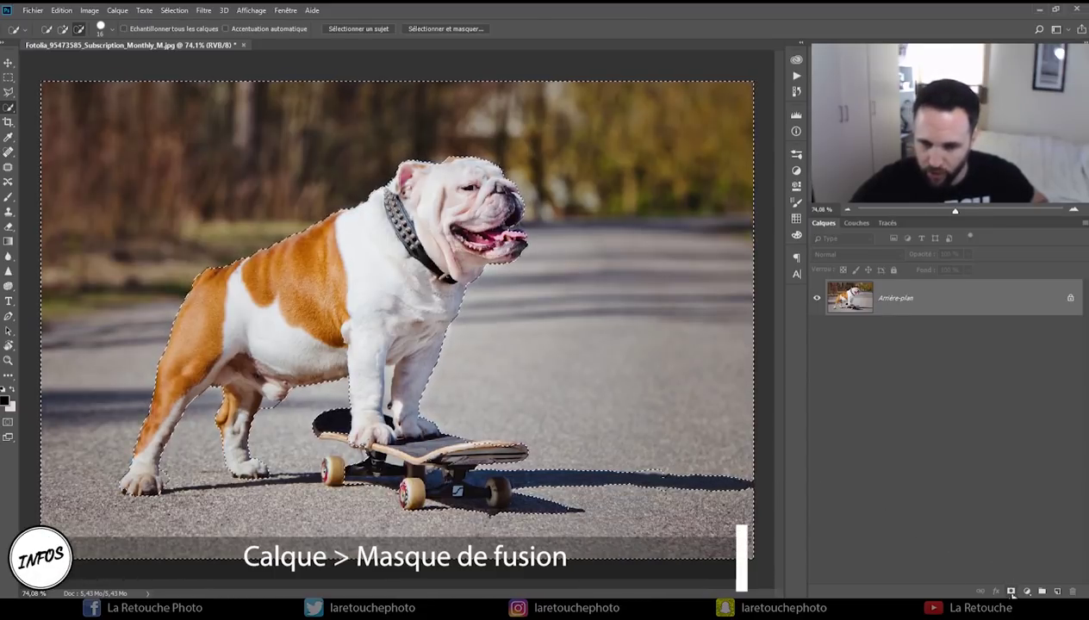
Add a layer mask from the selection to Calque 0, redoing it after an inverted first attempt.
{"action": "left_click", "coordinate": [1013, 593]}
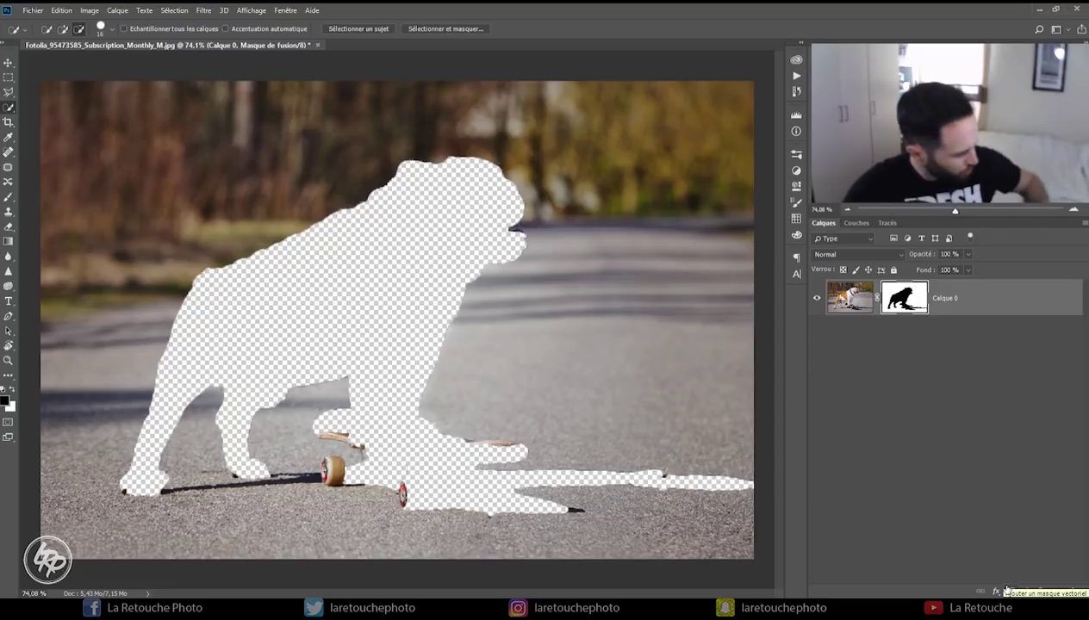
{"action": "key", "text": "ctrl+z"}
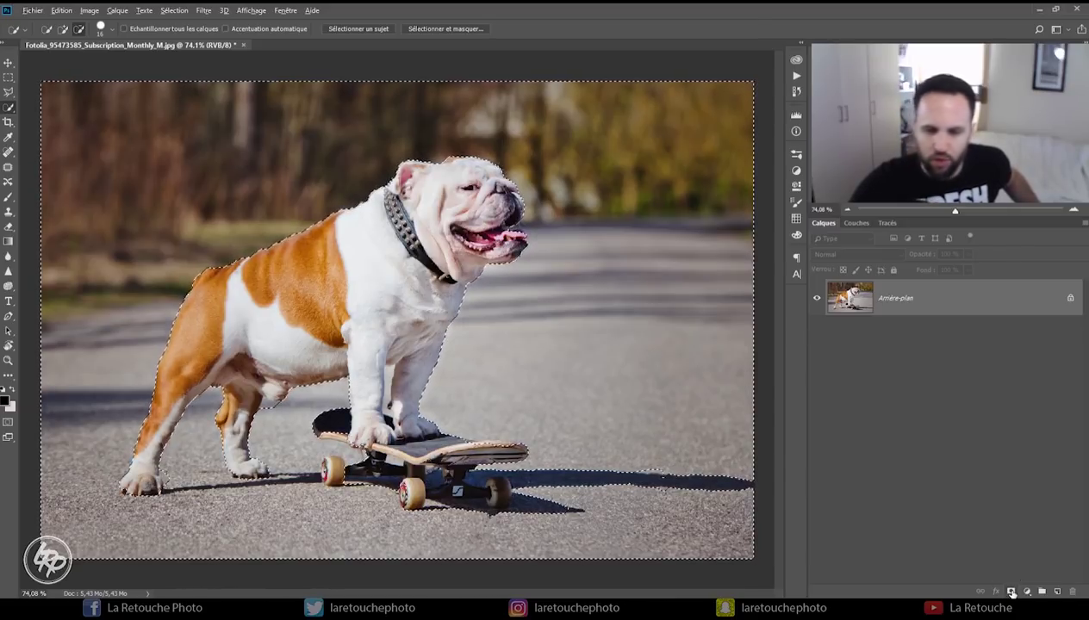
{"action": "left_click", "coordinate": [1011, 593]}
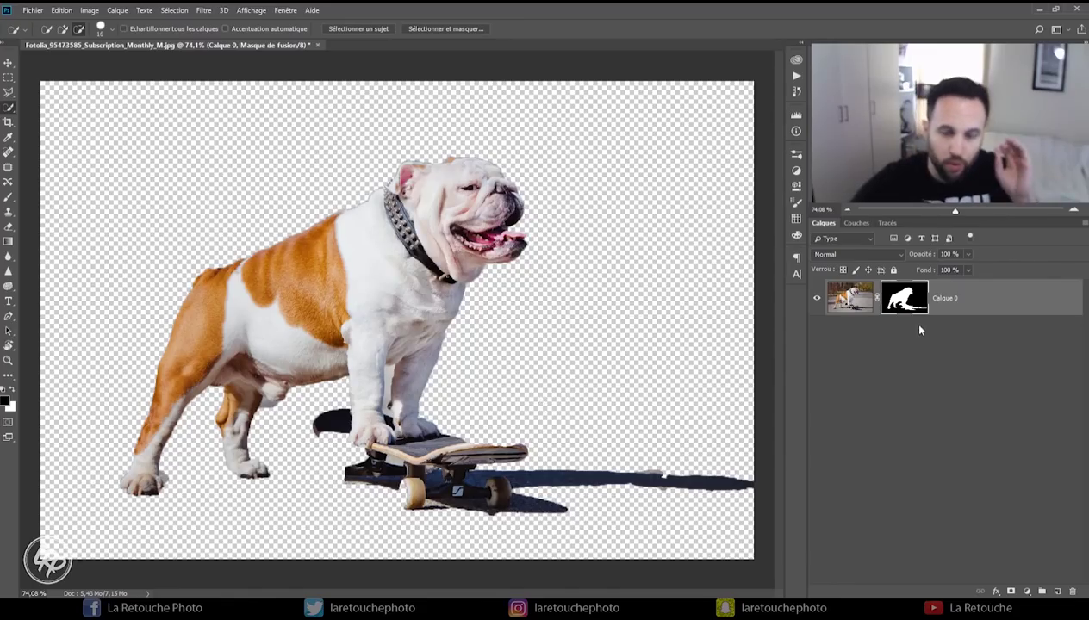
Lower the layer mask's Density to 70% in the Properties panel.
{"action": "left_click", "coordinate": [796, 186]}
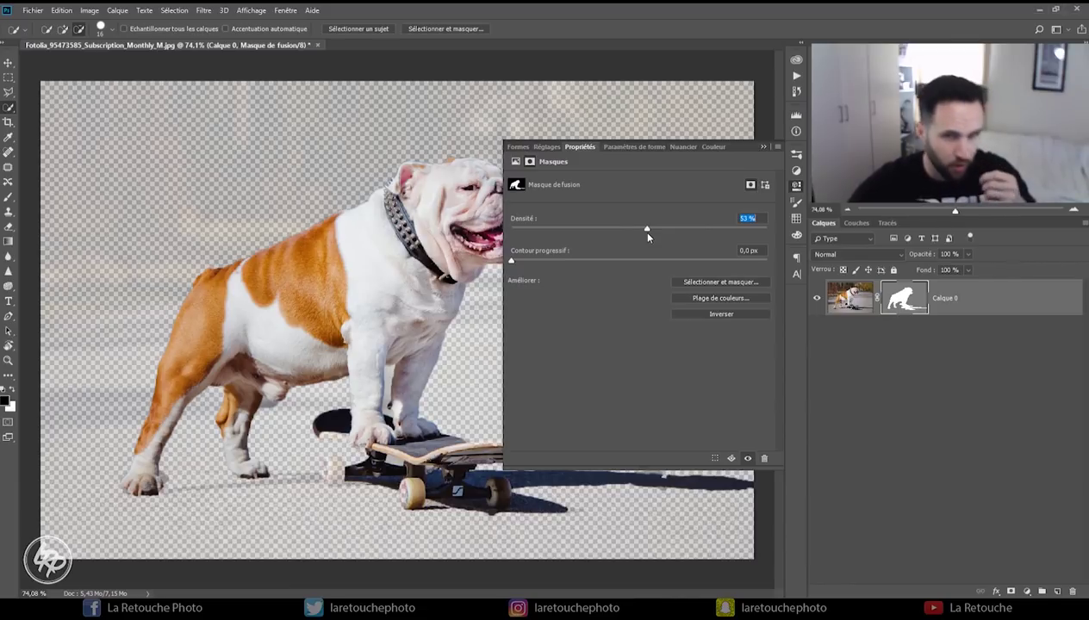
{"action": "key", "text": "Return"}
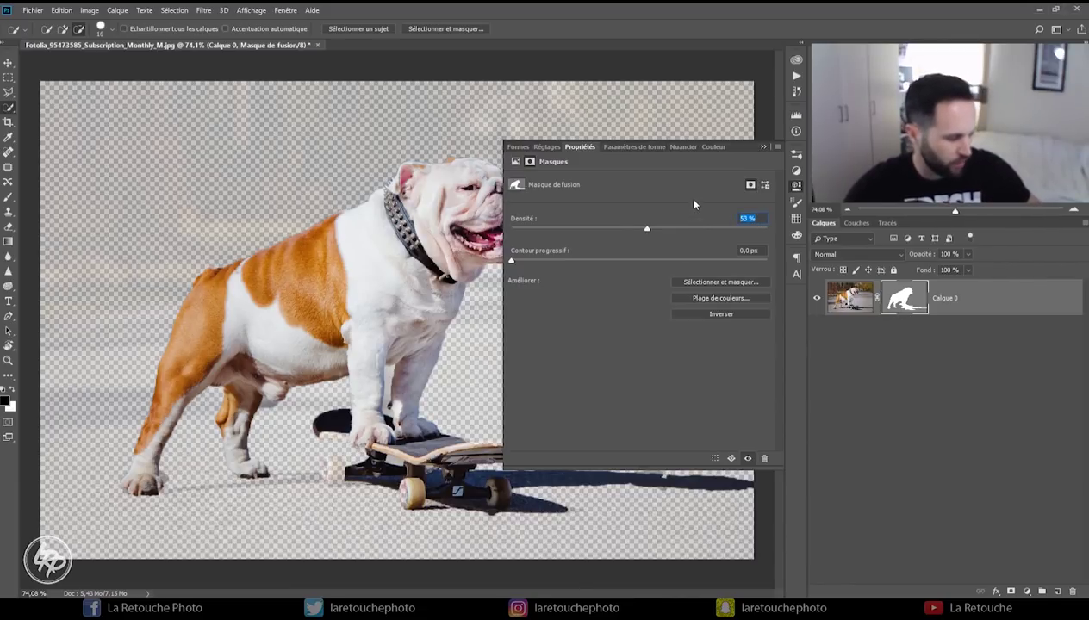
{"action": "type", "text": "60"}
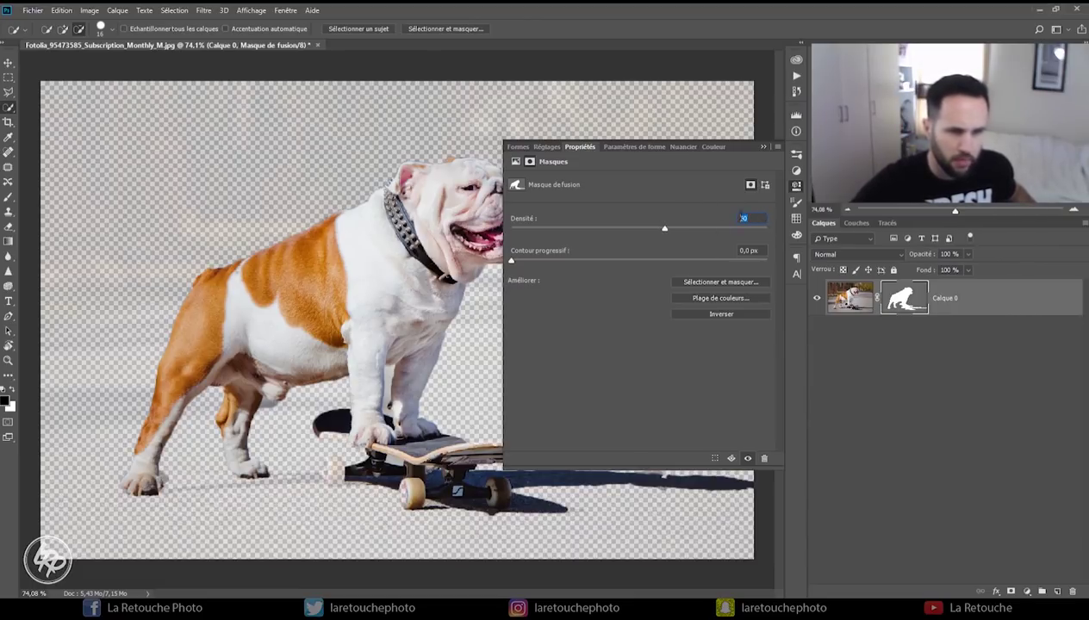
{"action": "type", "text": "70"}
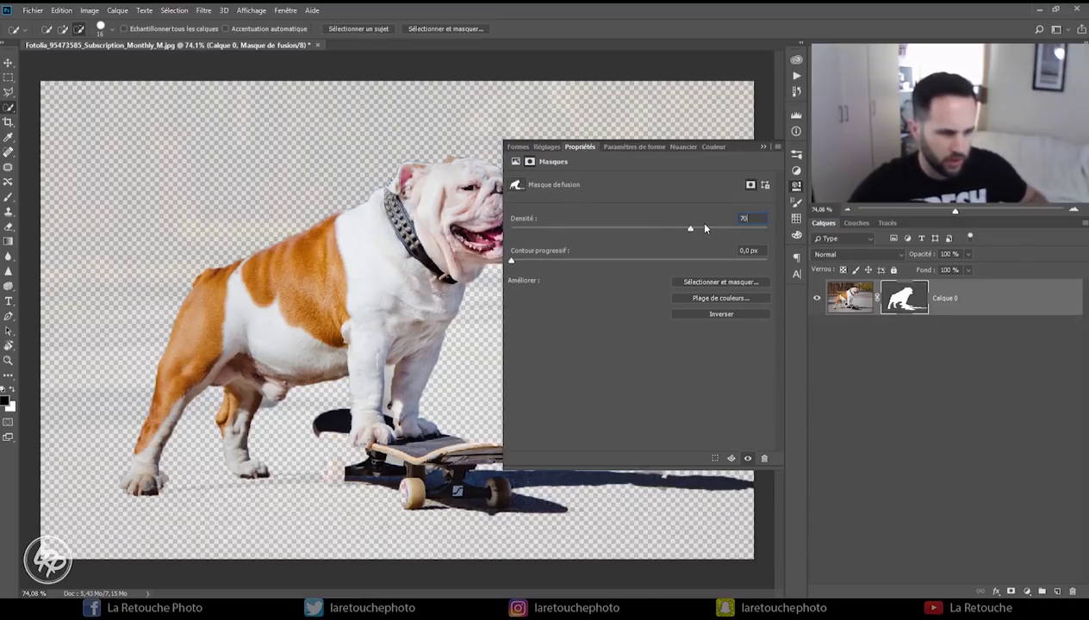
{"action": "type", "text": "50"}
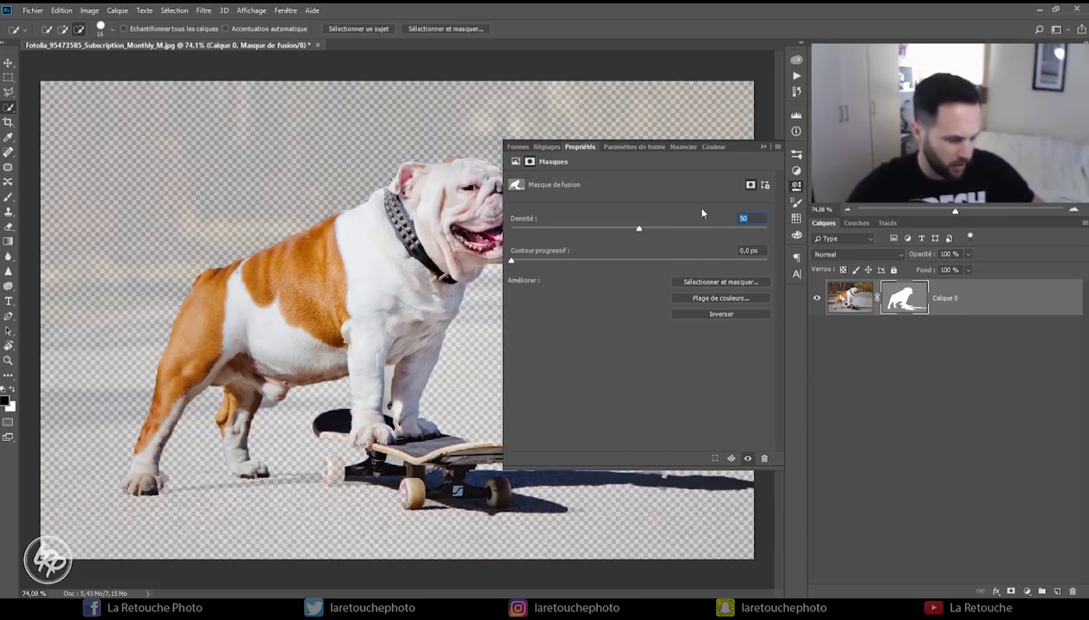
{"action": "type", "text": "60"}
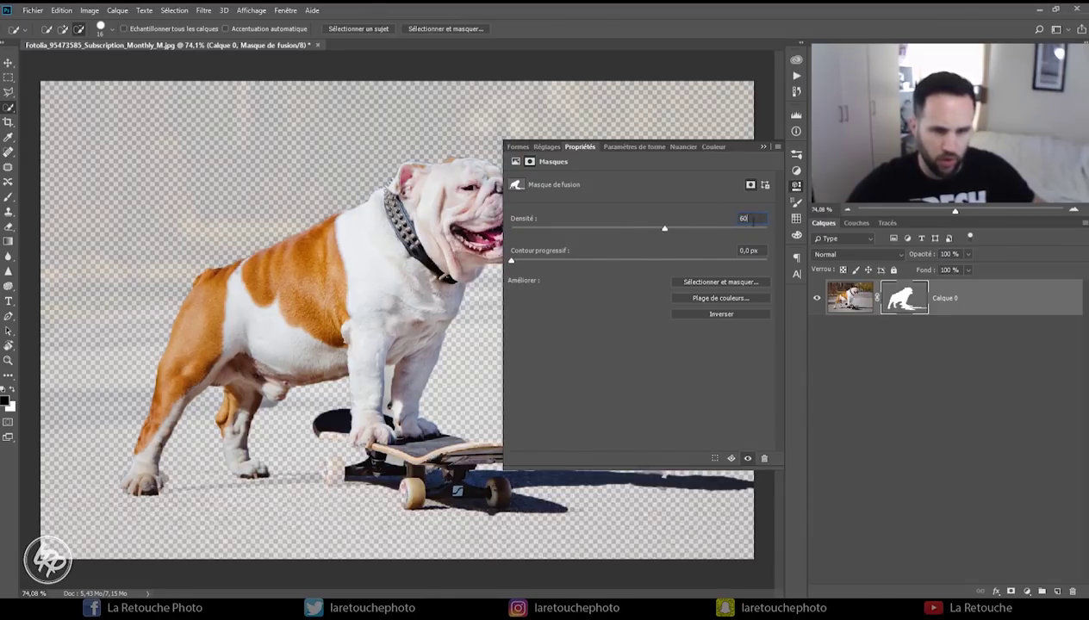
{"action": "type", "text": "40"}
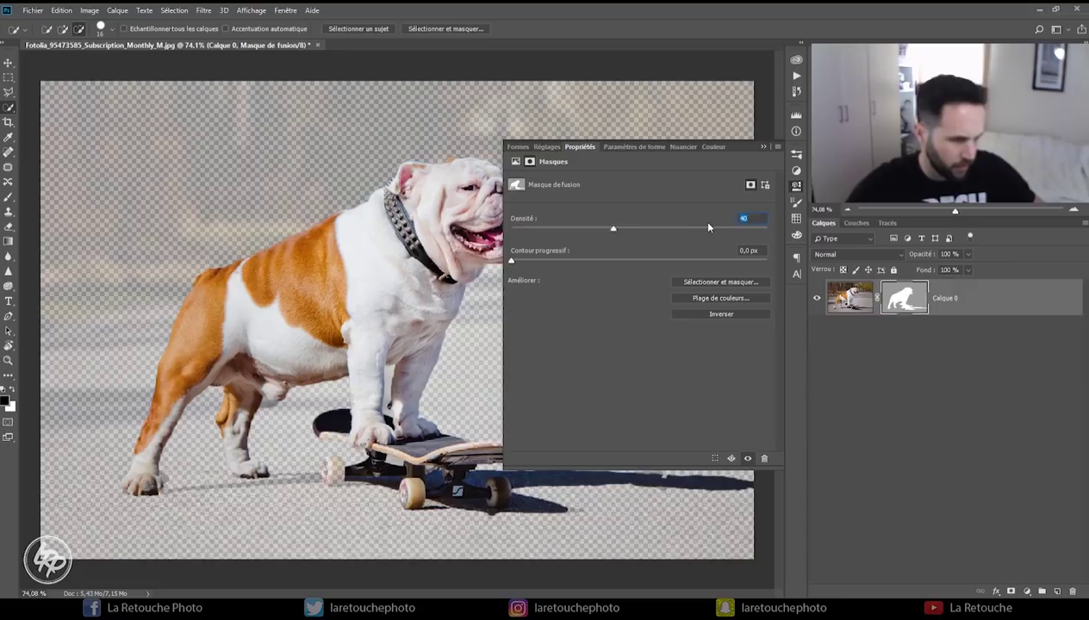
{"action": "type", "text": "30"}
Rename the masked layer BASE and open Sélection > Sélectionner et masquer.
{"action": "left_click", "coordinate": [762, 147]}
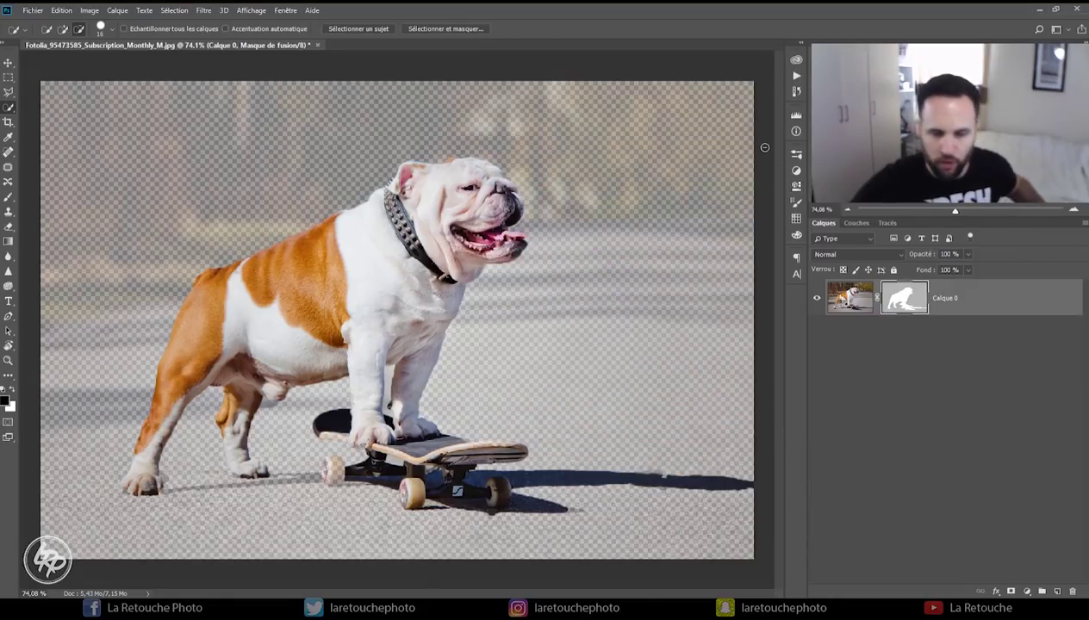
{"action": "double_click", "coordinate": [945, 298]}
{"action": "type", "text": "BASE"}
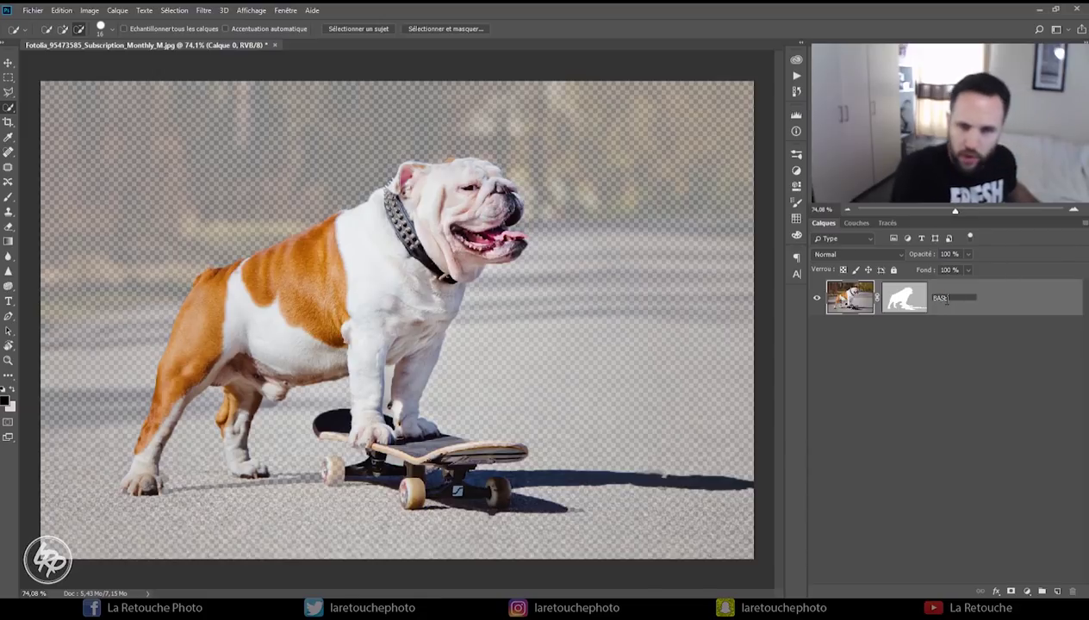
{"action": "key", "text": "Return"}
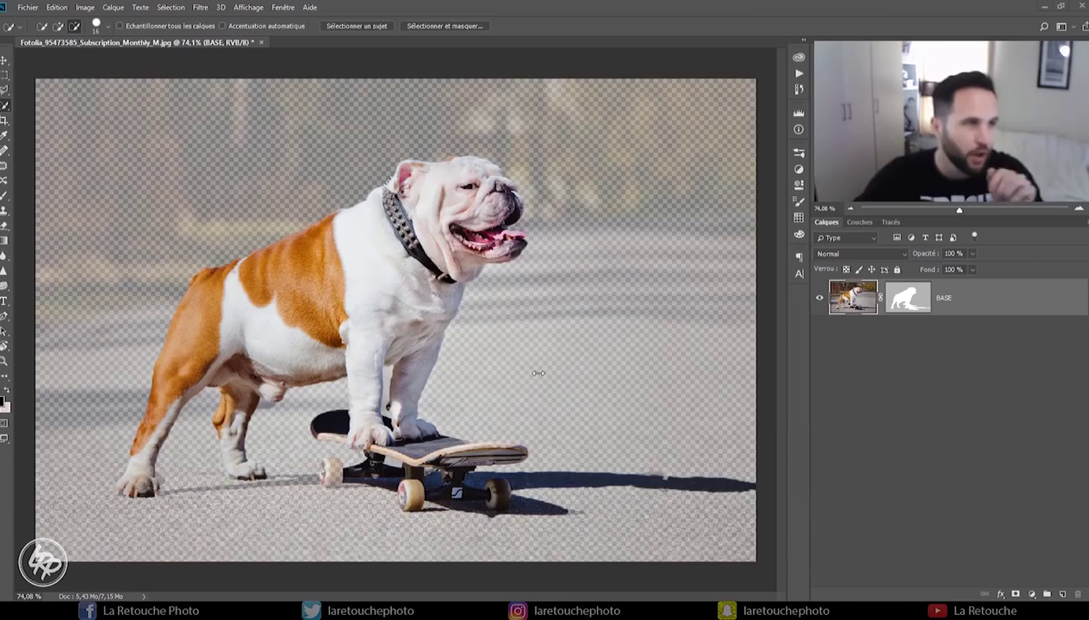
{"action": "left_click", "coordinate": [170, 8]}
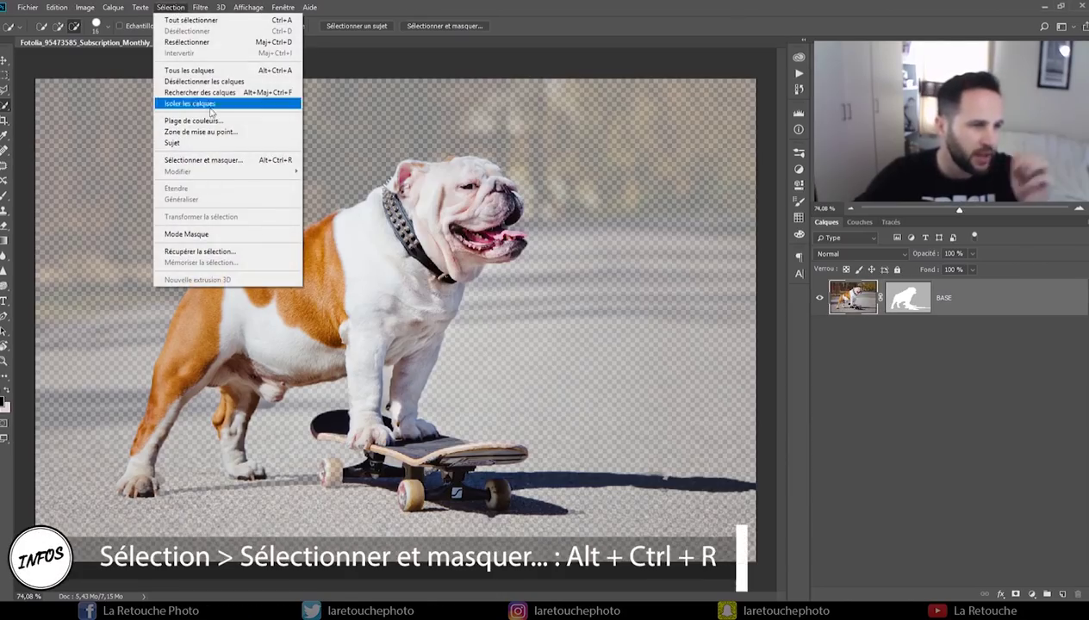
{"action": "left_click", "coordinate": [226, 163]}
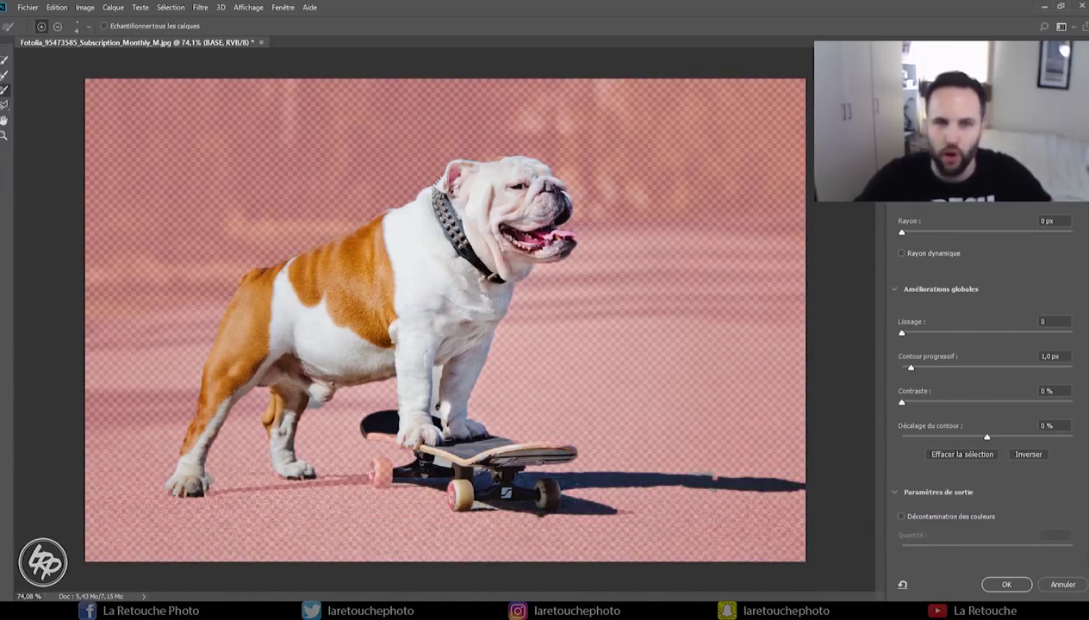
{"action": "left_click", "coordinate": [927, 181]}
{"action": "left_click", "coordinate": [926, 181]}
{"action": "left_click", "coordinate": [927, 181]}
{"action": "left_click", "coordinate": [927, 181]}
{"action": "left_click", "coordinate": [926, 181]}
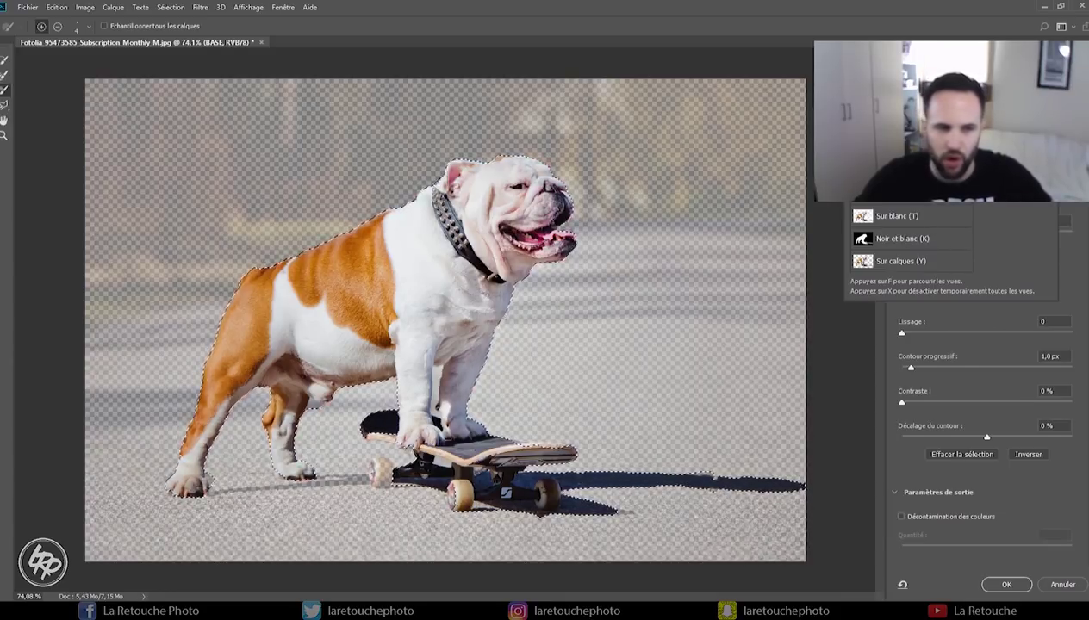
{"action": "key", "text": "f"}
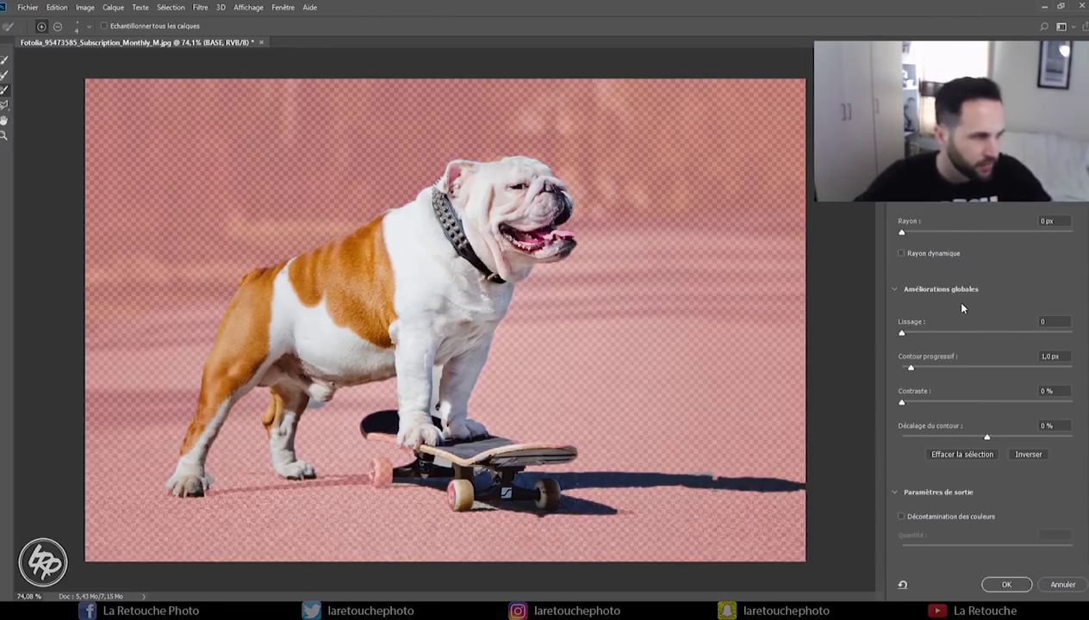
{"action": "left_click", "coordinate": [4, 136]}
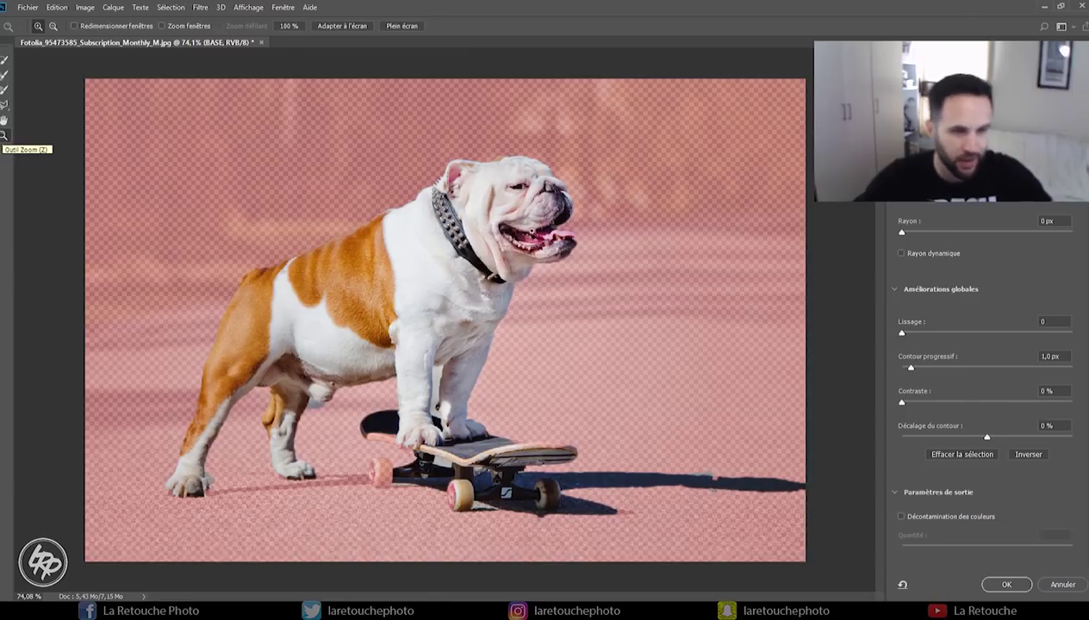
Zoom in on the dog's head and collar, pick the Refine Edge Brush and set its size.
{"action": "left_click", "coordinate": [461, 195]}
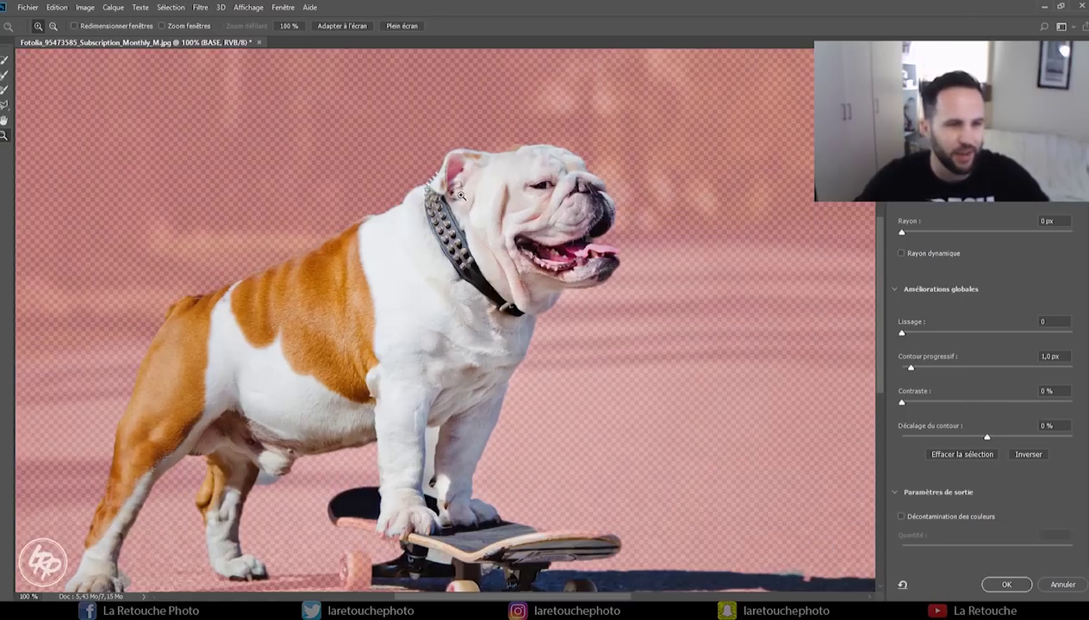
{"action": "left_click", "coordinate": [448, 258]}
{"action": "left_click", "coordinate": [707, 370]}
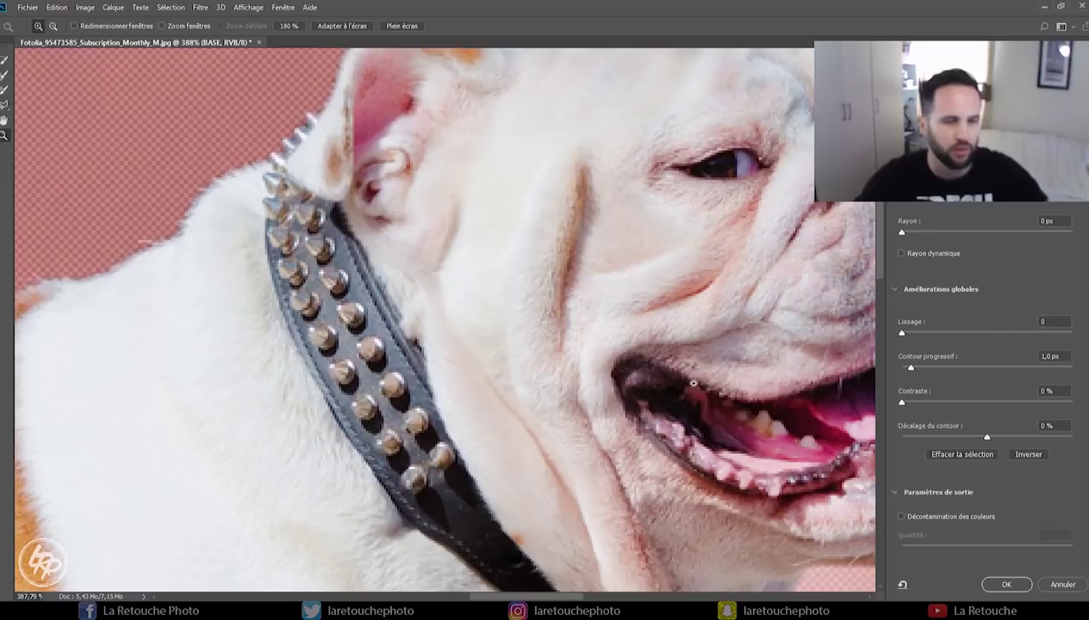
{"action": "mouse_move", "coordinate": [680, 200]}
{"action": "left_mouse_down"}
{"action": "mouse_move", "coordinate": [591, 448]}
{"action": "mouse_move", "coordinate": [599, 351]}
{"action": "left_mouse_up"}
{"action": "left_click_drag", "start_coordinate": [476, 382], "coordinate": [596, 365]}
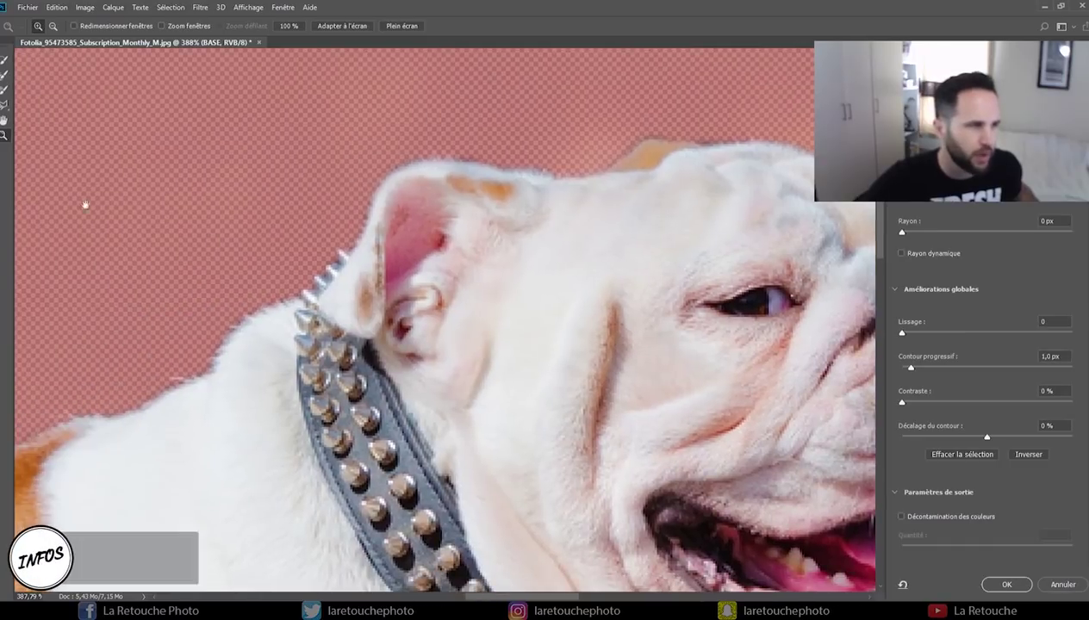
{"action": "left_click", "coordinate": [4, 76]}
{"action": "left_click_drag", "start_coordinate": [195, 390], "coordinate": [571, 246]}
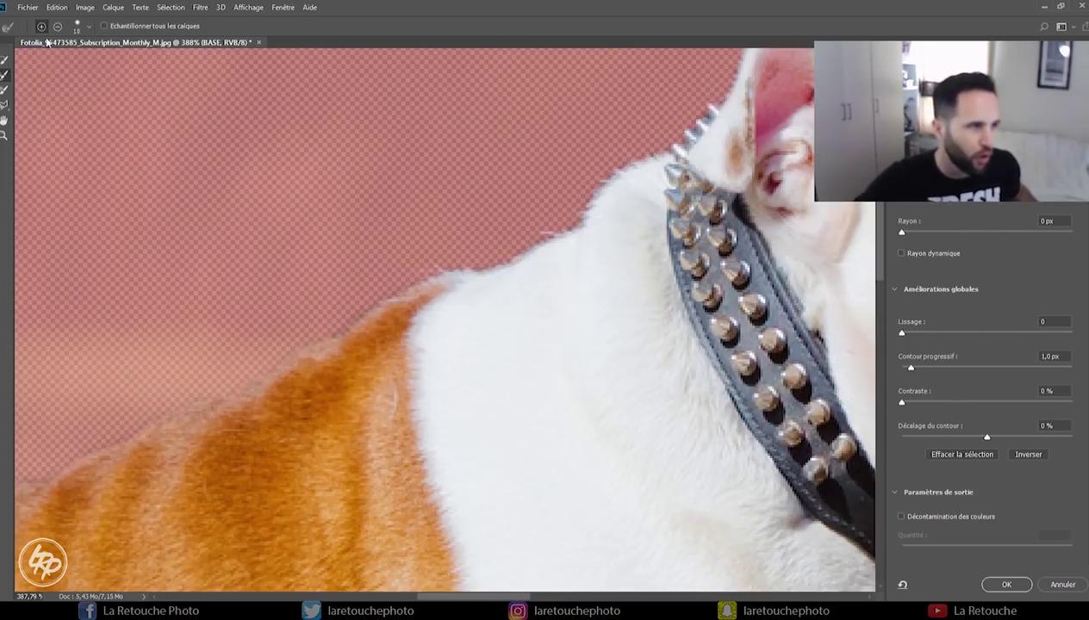
{"action": "left_click", "coordinate": [89, 27]}
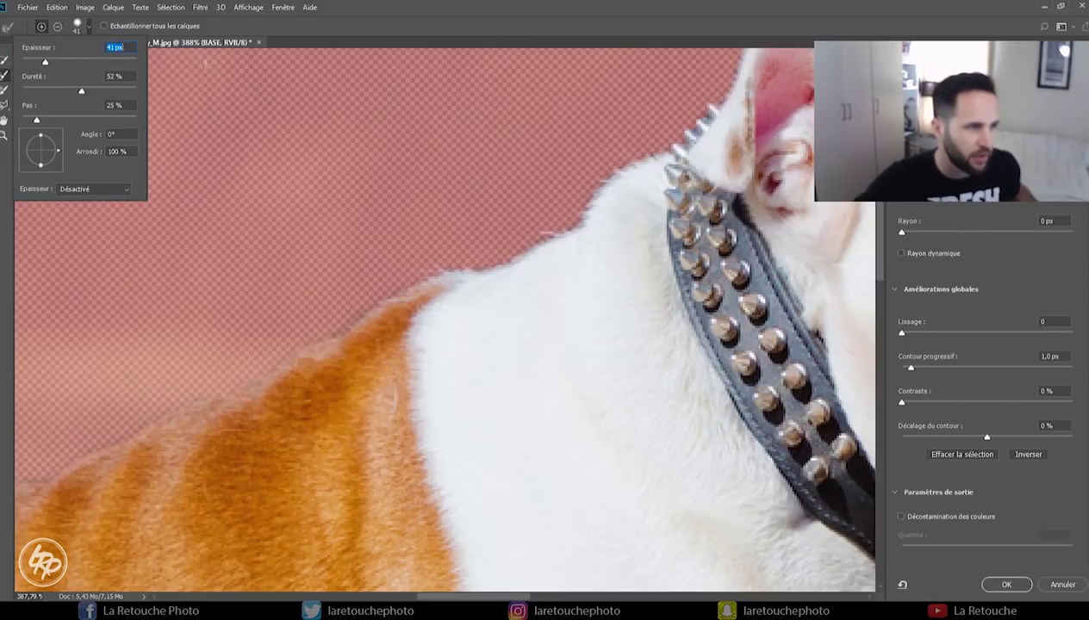
{"action": "mouse_move", "coordinate": [440, 379]}
{"action": "left_mouse_down"}
{"action": "mouse_move", "coordinate": [672, 380]}
{"action": "mouse_move", "coordinate": [453, 376]}
{"action": "mouse_move", "coordinate": [565, 379]}
{"action": "mouse_move", "coordinate": [637, 400]}
{"action": "mouse_move", "coordinate": [460, 382]}
{"action": "left_mouse_up"}
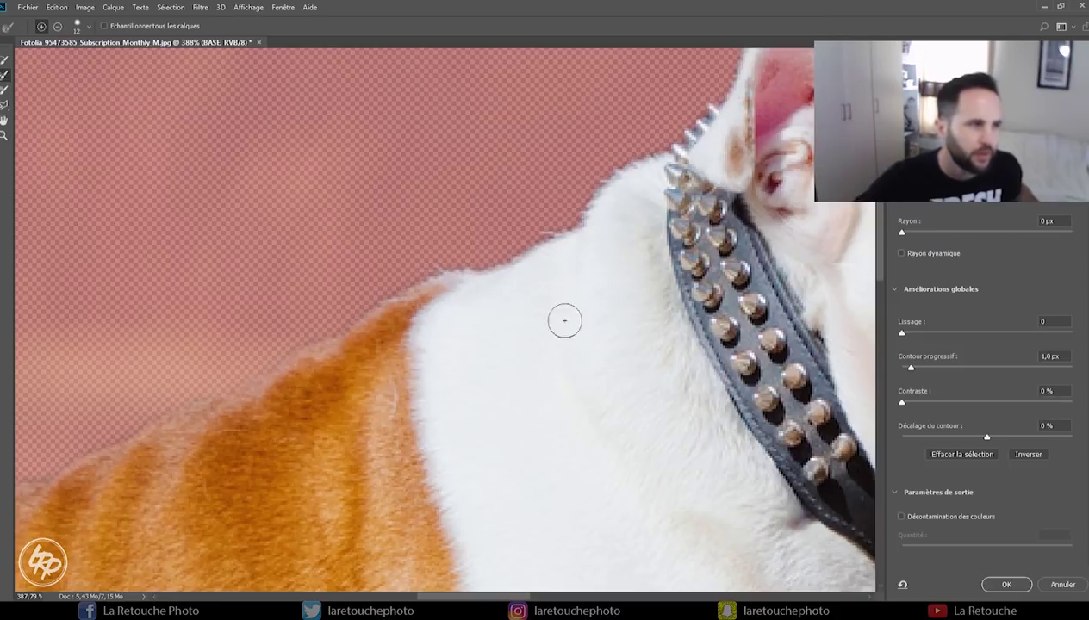
Refine the fur edge under and up the nose toward the tongue.
{"action": "left_click_drag", "start_coordinate": [624, 277], "coordinate": [333, 387]}
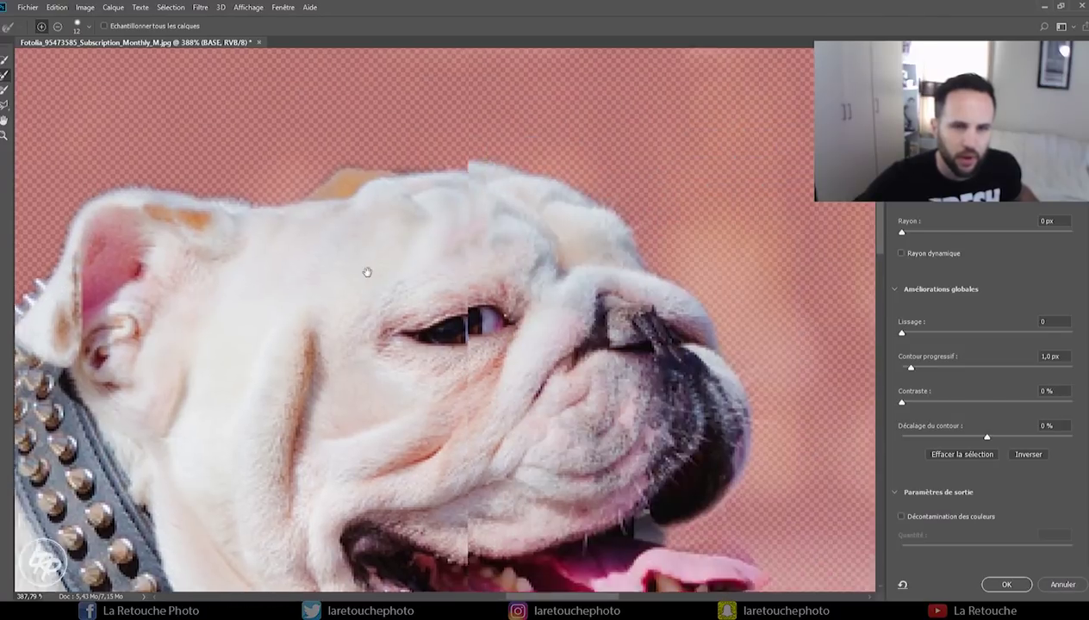
{"action": "left_click_drag", "start_coordinate": [644, 243], "coordinate": [248, 303]}
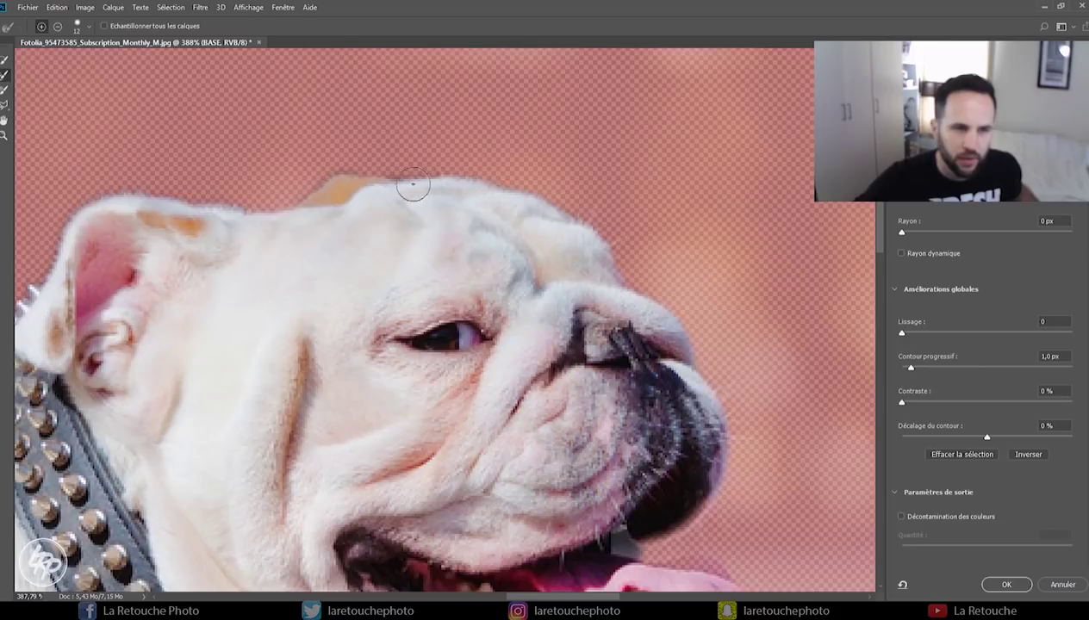
{"action": "mouse_move", "coordinate": [660, 388]}
{"action": "left_mouse_down"}
{"action": "mouse_move", "coordinate": [590, 252]}
{"action": "mouse_move", "coordinate": [620, 276]}
{"action": "left_mouse_up"}
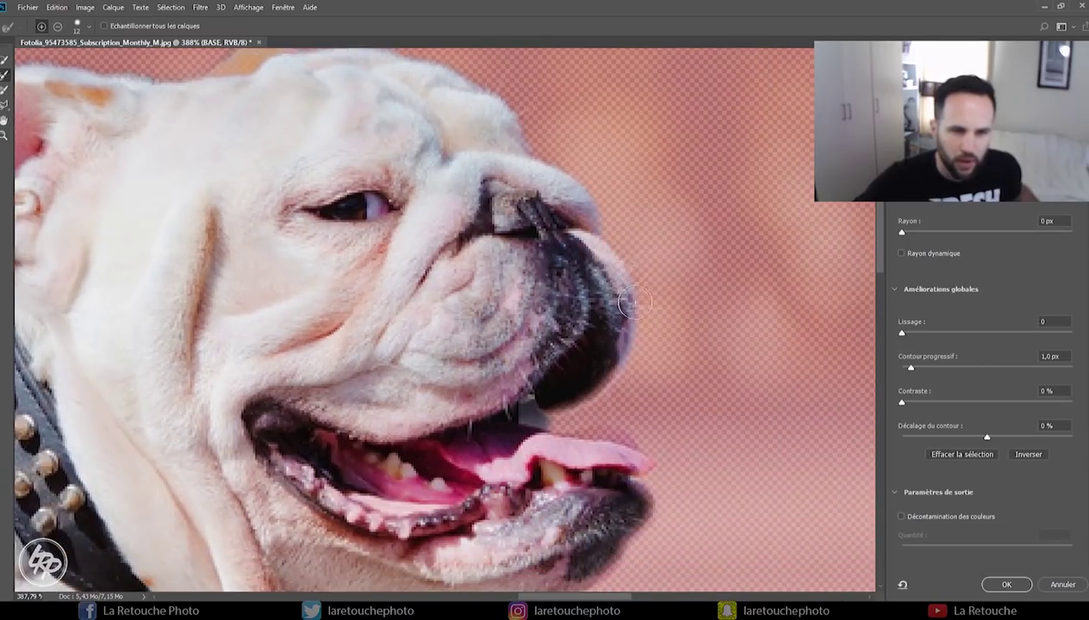
{"action": "left_click_drag", "start_coordinate": [607, 376], "coordinate": [594, 414]}
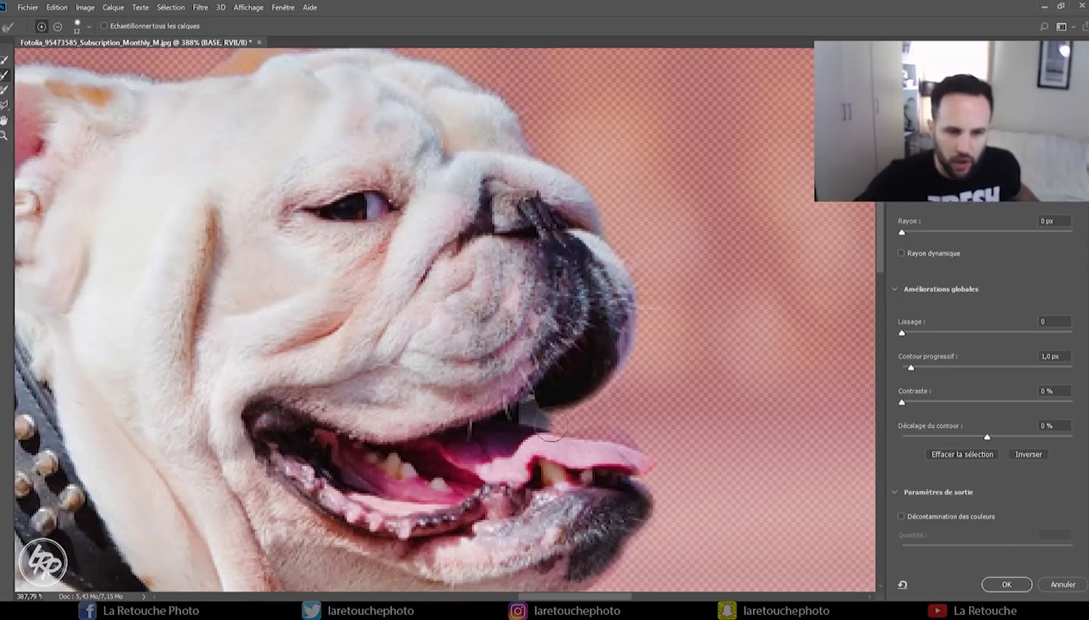
{"action": "left_click_drag", "start_coordinate": [570, 403], "coordinate": [624, 226]}
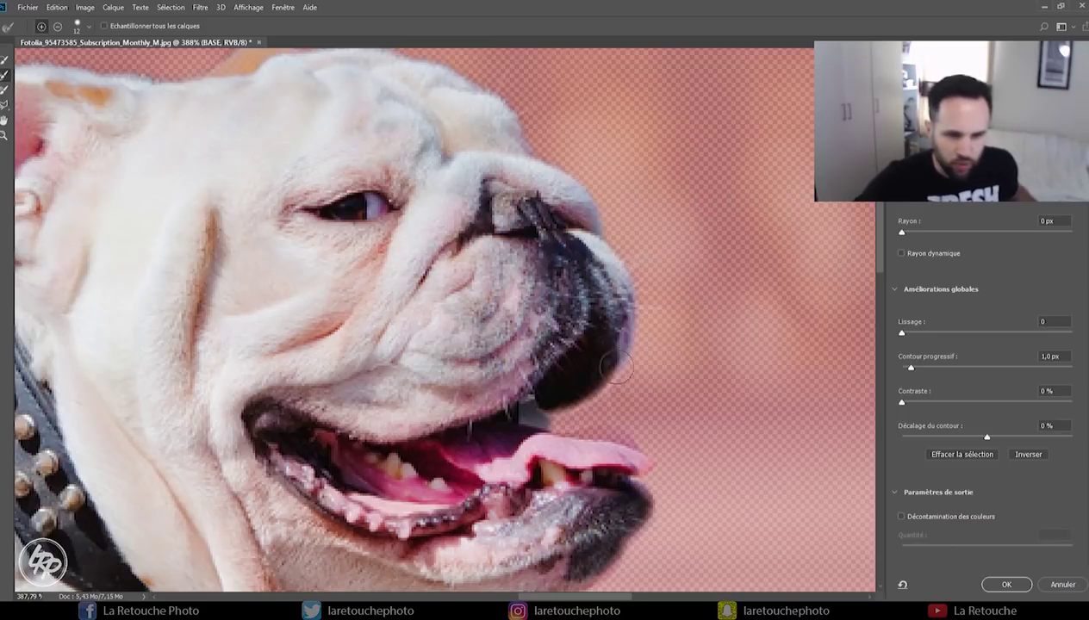
{"action": "left_click_drag", "start_coordinate": [624, 308], "coordinate": [530, 465]}
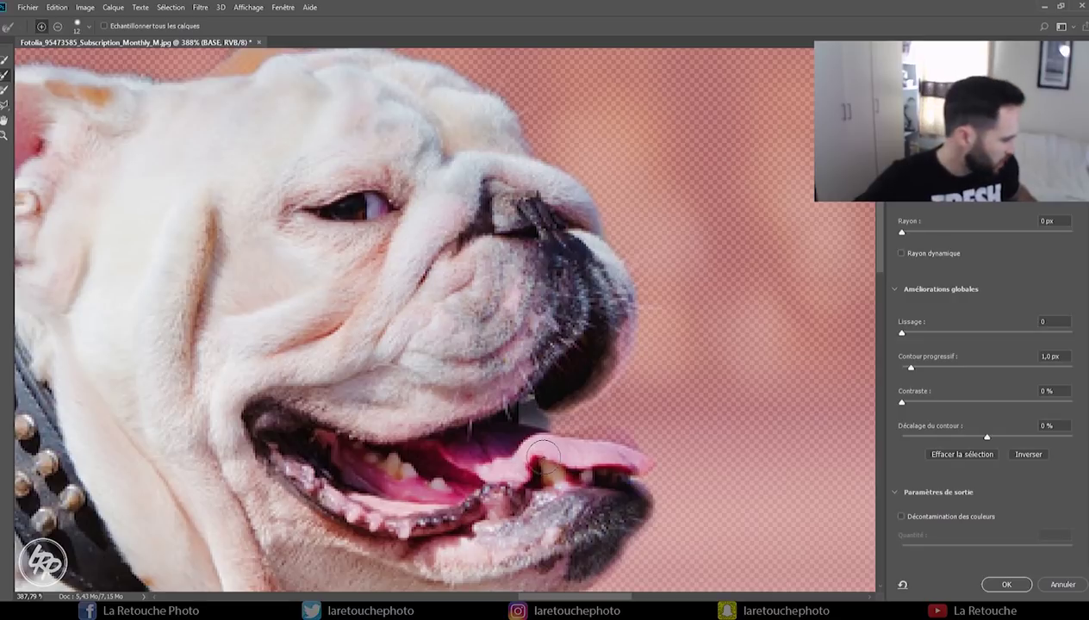
{"action": "mouse_move", "coordinate": [603, 413]}
{"action": "left_mouse_down"}
{"action": "mouse_move", "coordinate": [555, 297]}
{"action": "mouse_move", "coordinate": [519, 313]}
{"action": "left_mouse_up"}
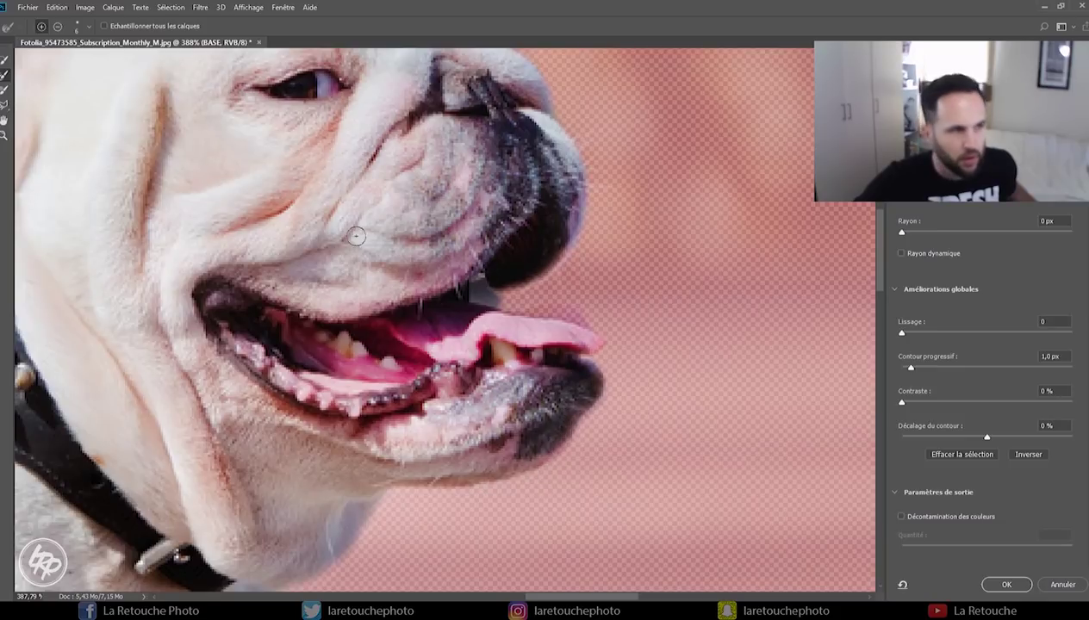
Set the Brush tool to subtract mode at size 4, viewing the ear and spiked collar.
{"action": "left_click", "coordinate": [57, 26]}
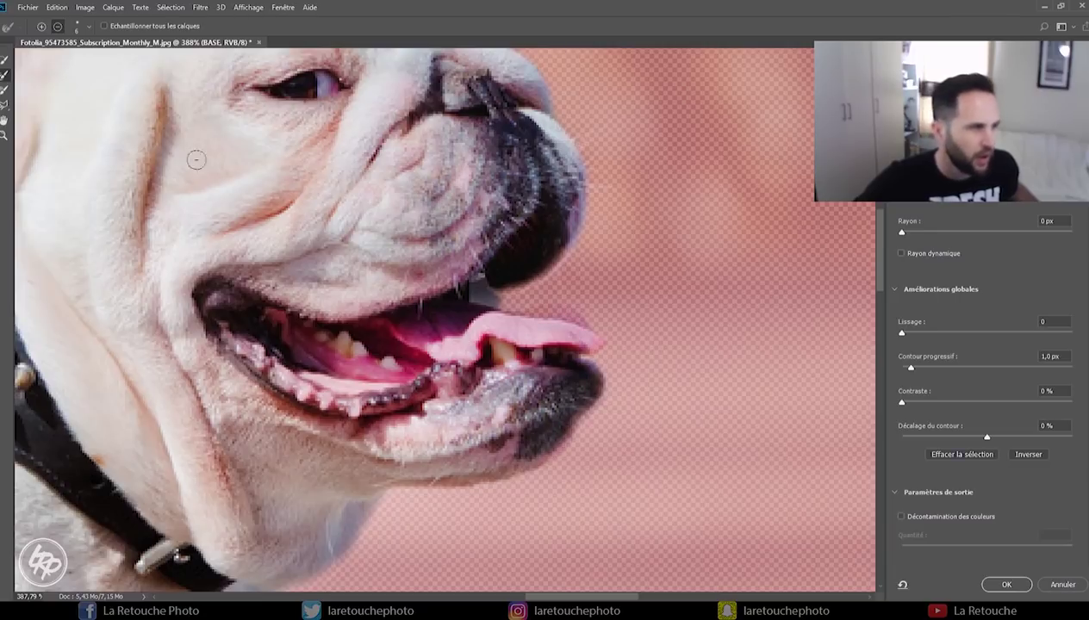
{"action": "left_click", "coordinate": [4, 90]}
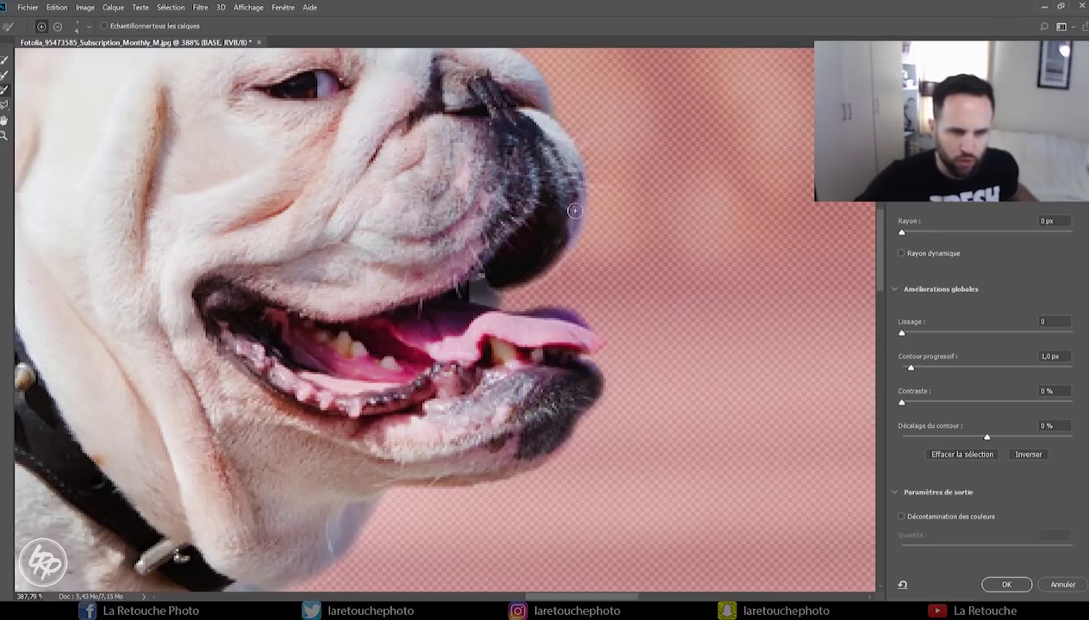
{"action": "mouse_move", "coordinate": [534, 156]}
{"action": "left_mouse_down"}
{"action": "mouse_move", "coordinate": [555, 174]}
{"action": "mouse_move", "coordinate": [542, 430]}
{"action": "left_mouse_up"}
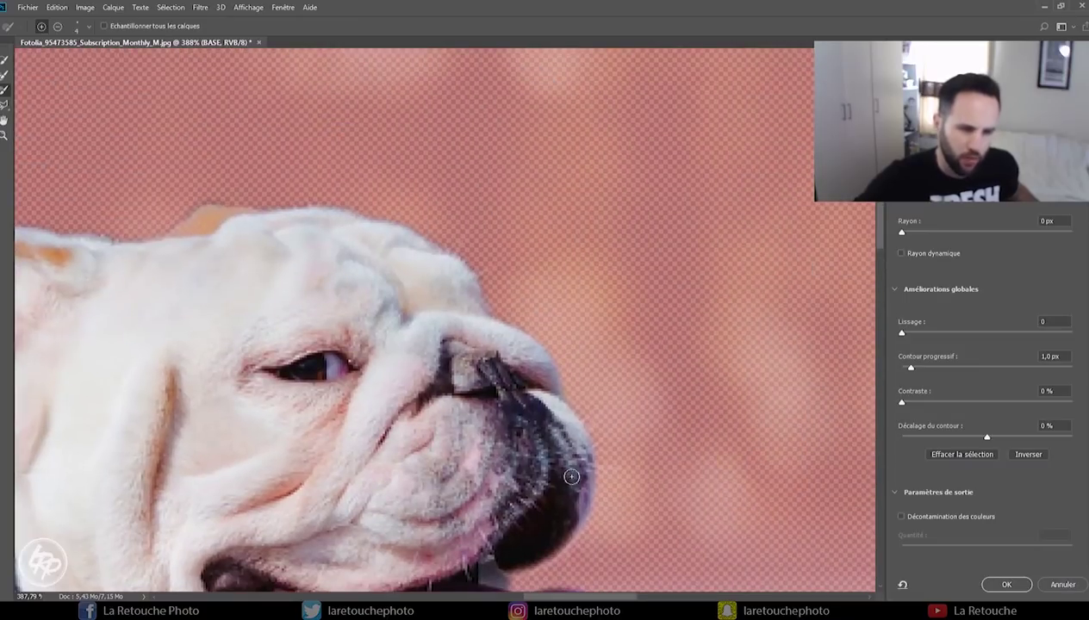
{"action": "left_click_drag", "start_coordinate": [306, 416], "coordinate": [728, 422]}
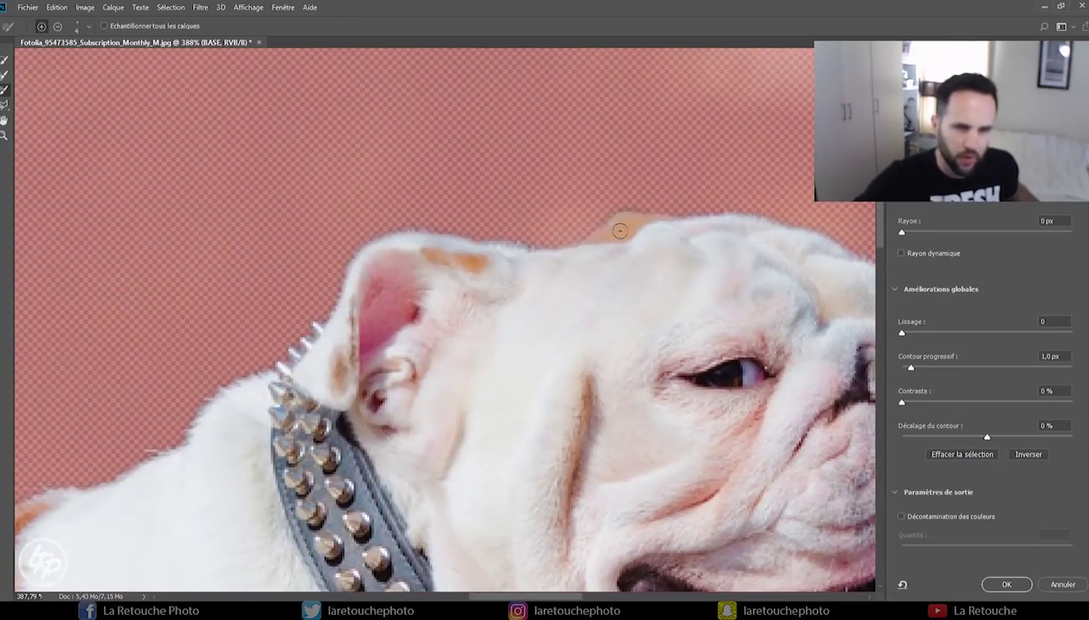
{"action": "scroll", "coordinate": [607, 258], "scroll_direction": "up", "scroll_amount": 2}
{"action": "scroll", "coordinate": [558, 291], "scroll_direction": "up", "scroll_amount": 2}
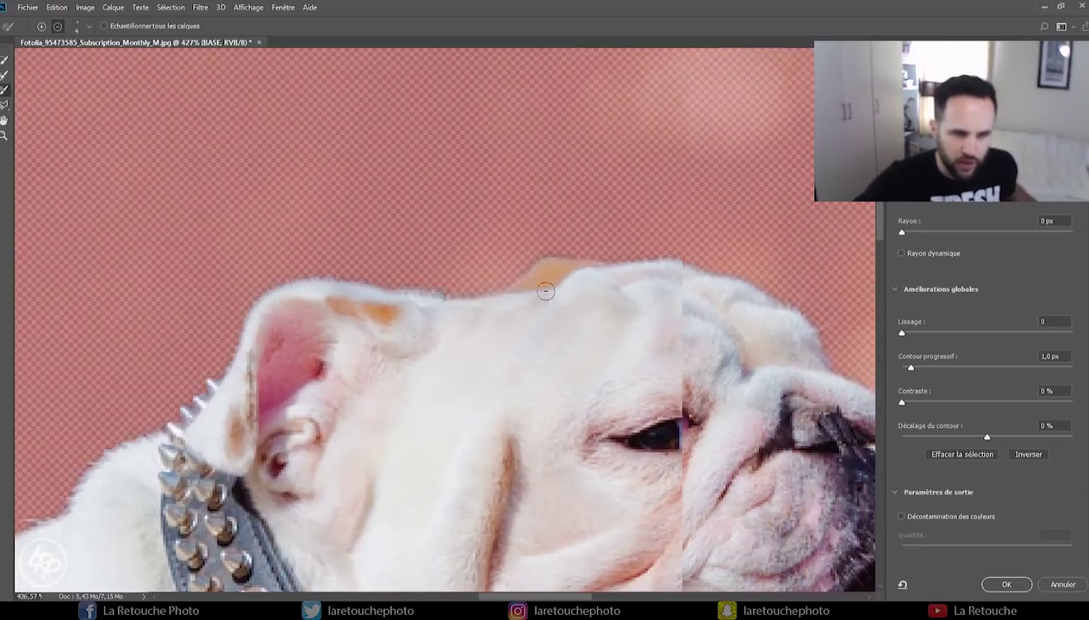
{"action": "scroll", "coordinate": [553, 296], "scroll_direction": "up", "scroll_amount": 2}
{"action": "scroll", "coordinate": [552, 296], "scroll_direction": "up", "scroll_amount": 1}
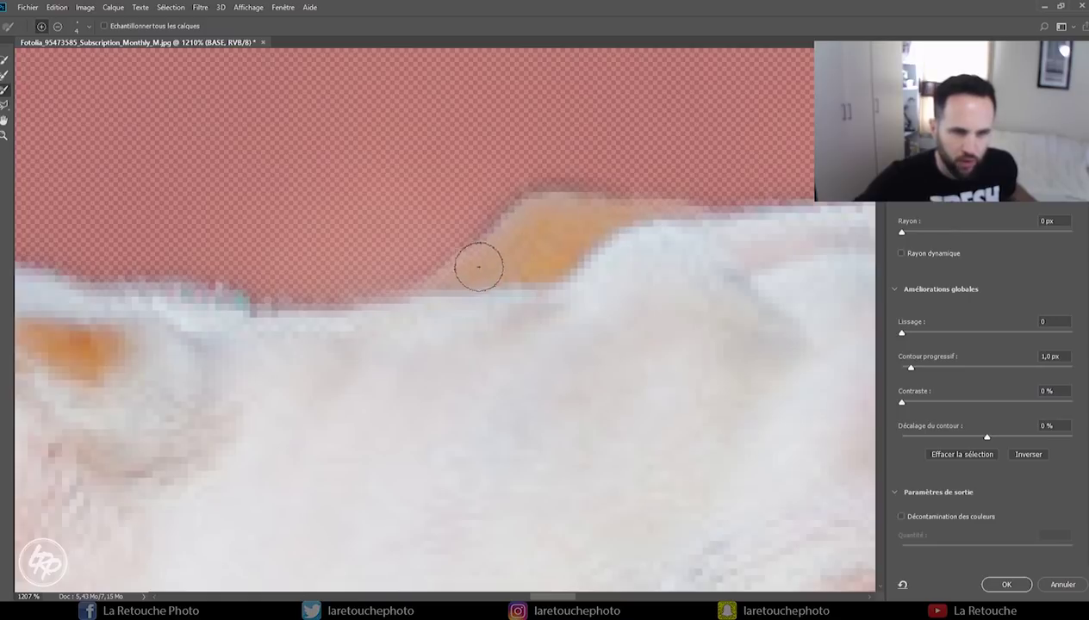
{"action": "scroll", "coordinate": [470, 336], "scroll_direction": "down", "scroll_amount": 2}
{"action": "scroll", "coordinate": [477, 336], "scroll_direction": "down", "scroll_amount": 1}
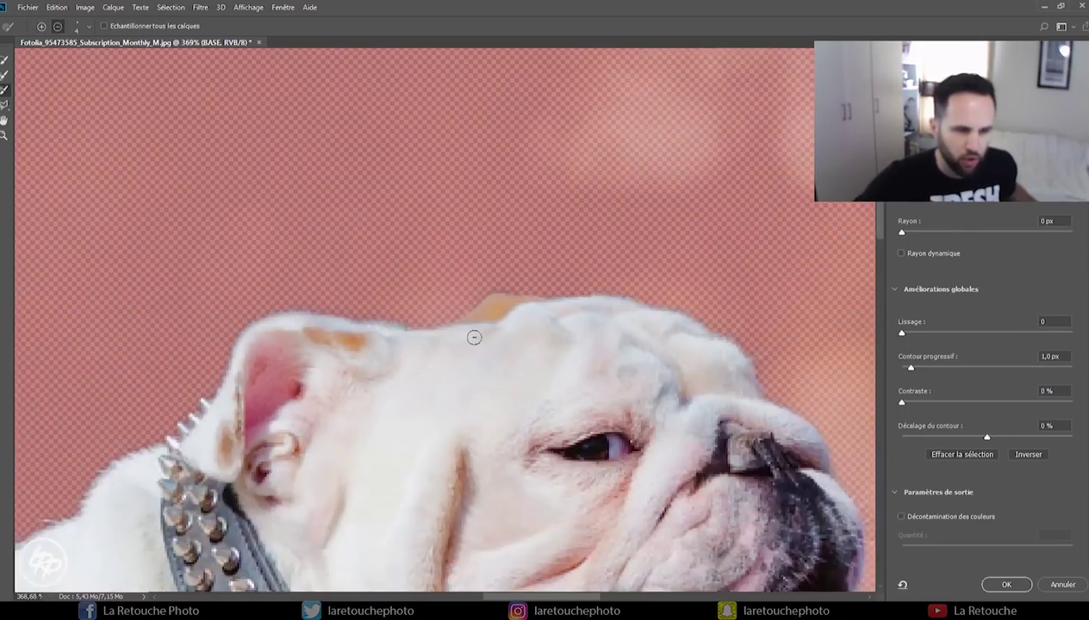
{"action": "scroll", "coordinate": [478, 338], "scroll_direction": "down", "scroll_amount": 2}
{"action": "scroll", "coordinate": [478, 338], "scroll_direction": "down", "scroll_amount": 2}
{"action": "scroll", "coordinate": [479, 338], "scroll_direction": "down", "scroll_amount": 1}
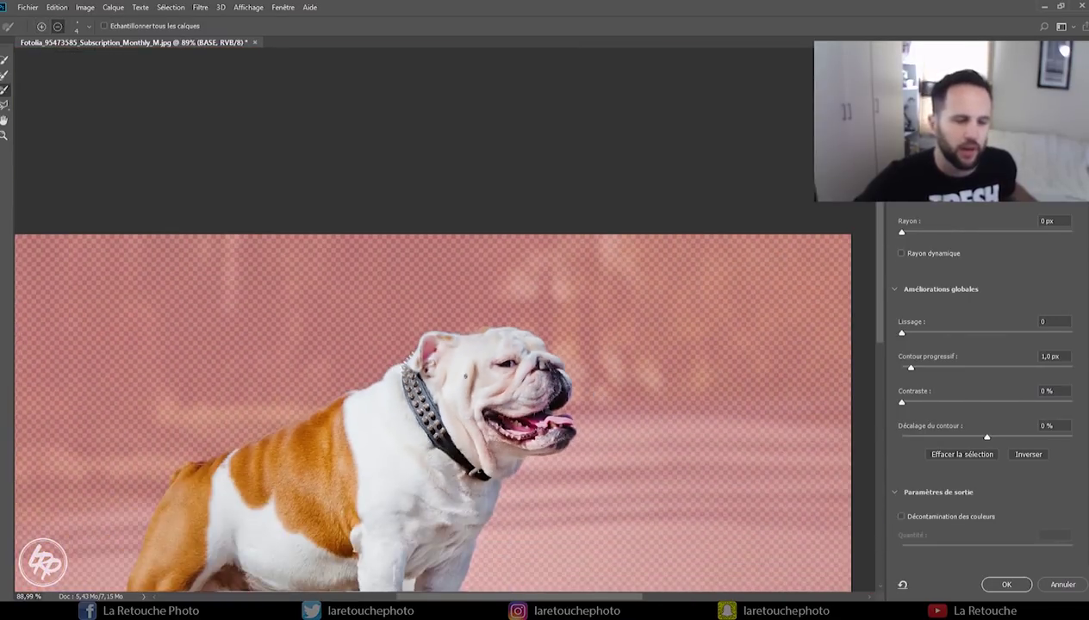
{"action": "scroll", "coordinate": [466, 376], "scroll_direction": "down", "scroll_amount": 5}
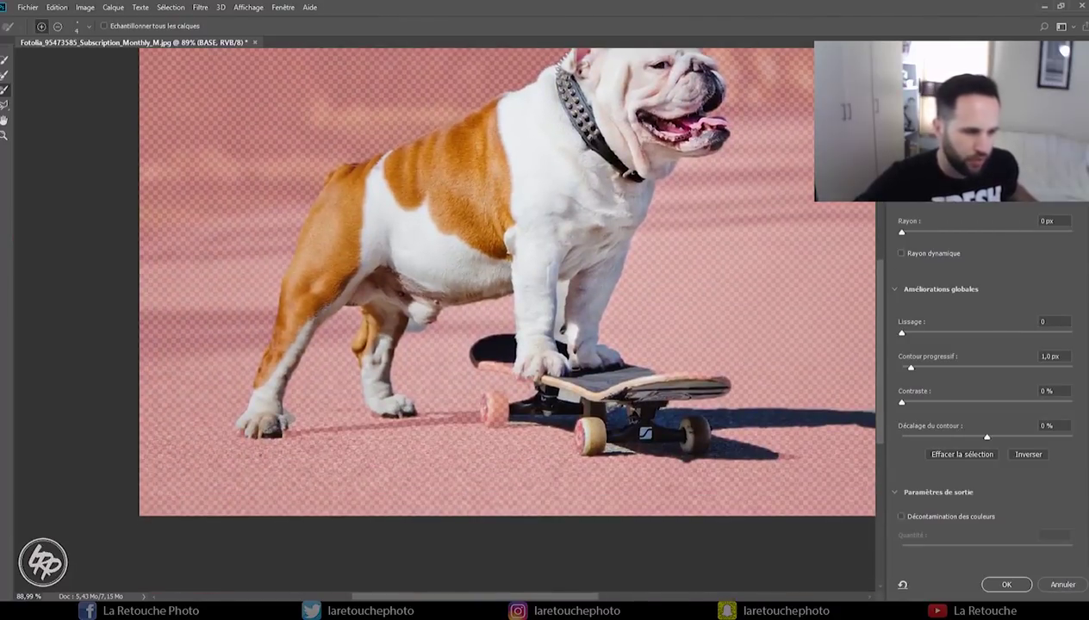
{"action": "scroll", "coordinate": [276, 423], "scroll_direction": "up", "scroll_amount": 2}
{"action": "scroll", "coordinate": [276, 422], "scroll_direction": "up", "scroll_amount": 2}
{"action": "scroll", "coordinate": [284, 393], "scroll_direction": "up", "scroll_amount": 2}
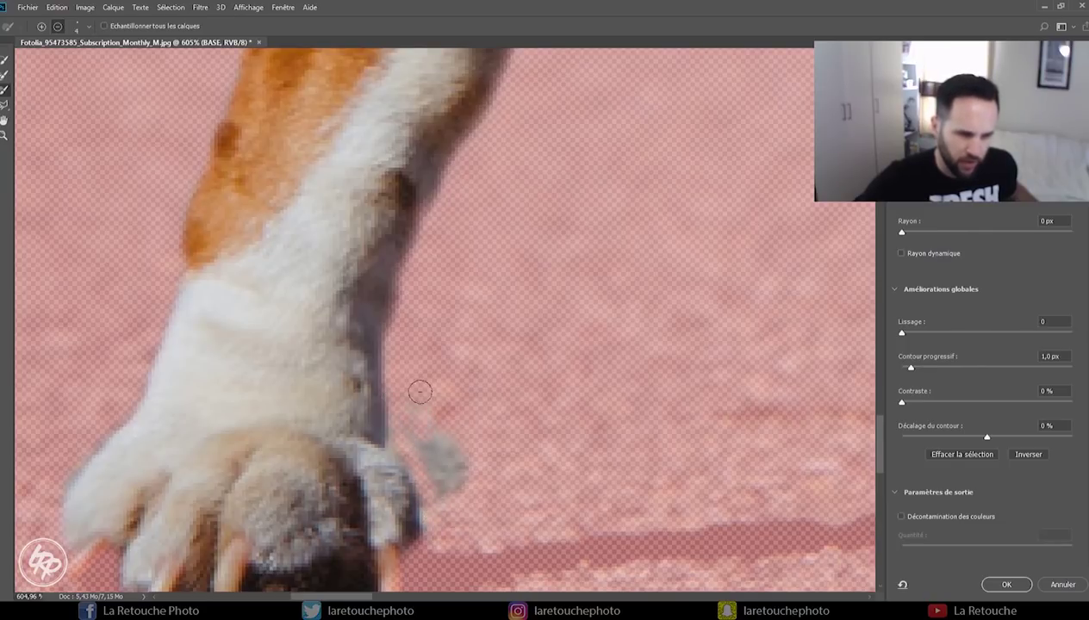
Remove the grey ground patch beside the front paw and free the claws from the mask.
{"action": "left_click_drag", "start_coordinate": [437, 485], "coordinate": [461, 468]}
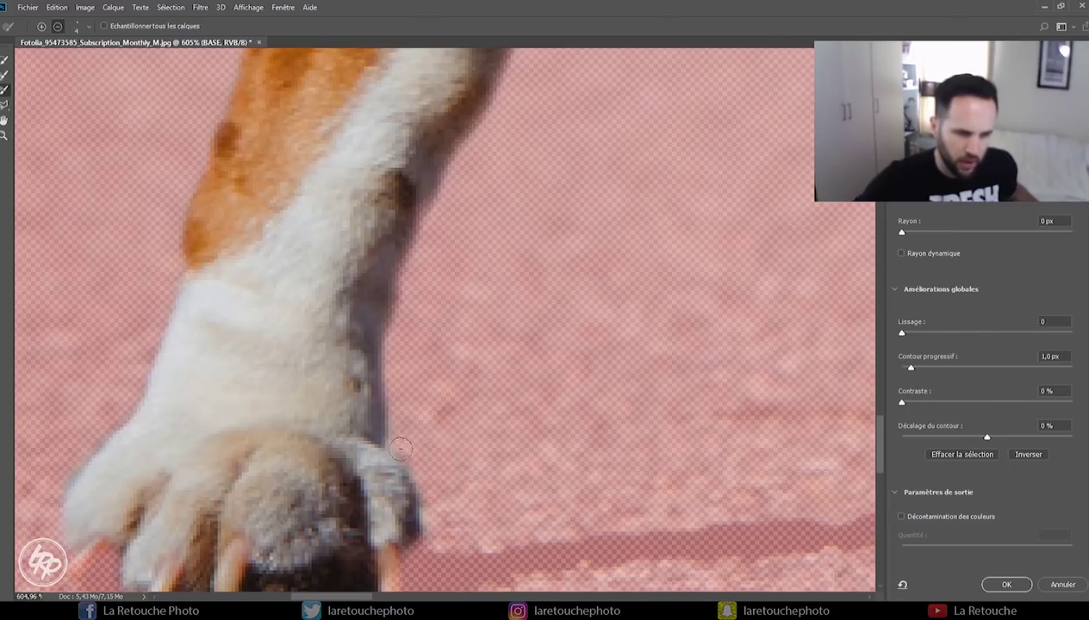
{"action": "scroll", "coordinate": [350, 352], "scroll_direction": "down", "scroll_amount": 5}
{"action": "scroll", "coordinate": [350, 351], "scroll_direction": "left", "scroll_amount": 3}
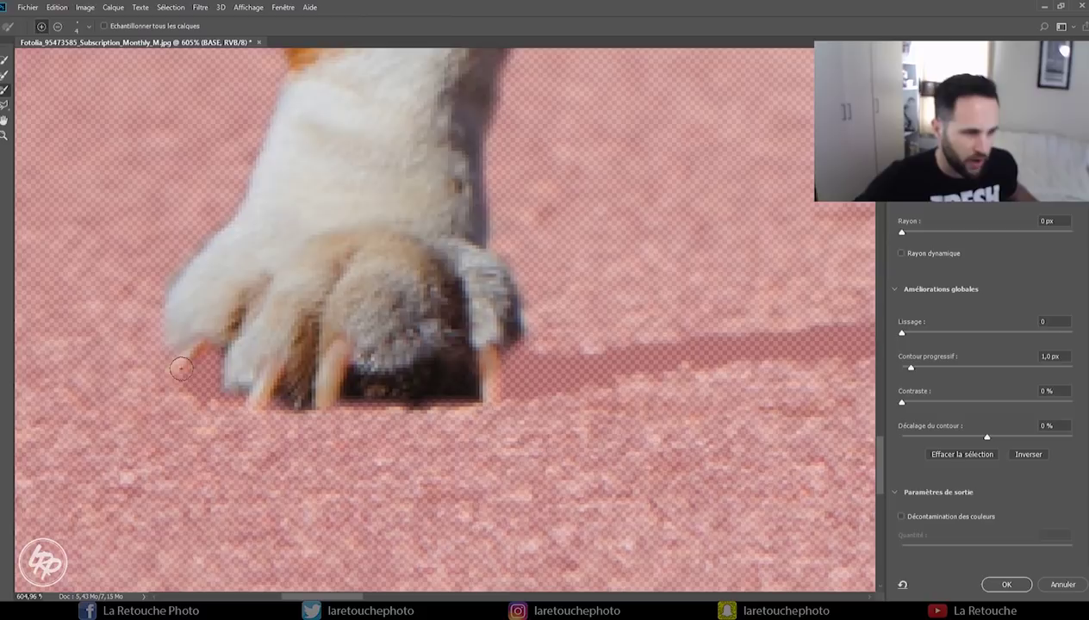
{"action": "mouse_move", "coordinate": [178, 373]}
{"action": "left_mouse_down"}
{"action": "mouse_move", "coordinate": [197, 355]}
{"action": "mouse_move", "coordinate": [204, 390]}
{"action": "left_mouse_up"}
{"action": "mouse_move", "coordinate": [221, 387]}
{"action": "left_mouse_down"}
{"action": "mouse_move", "coordinate": [191, 381]}
{"action": "mouse_move", "coordinate": [248, 398]}
{"action": "mouse_move", "coordinate": [329, 385]}
{"action": "mouse_move", "coordinate": [438, 389]}
{"action": "mouse_move", "coordinate": [498, 372]}
{"action": "mouse_move", "coordinate": [510, 349]}
{"action": "left_mouse_up"}
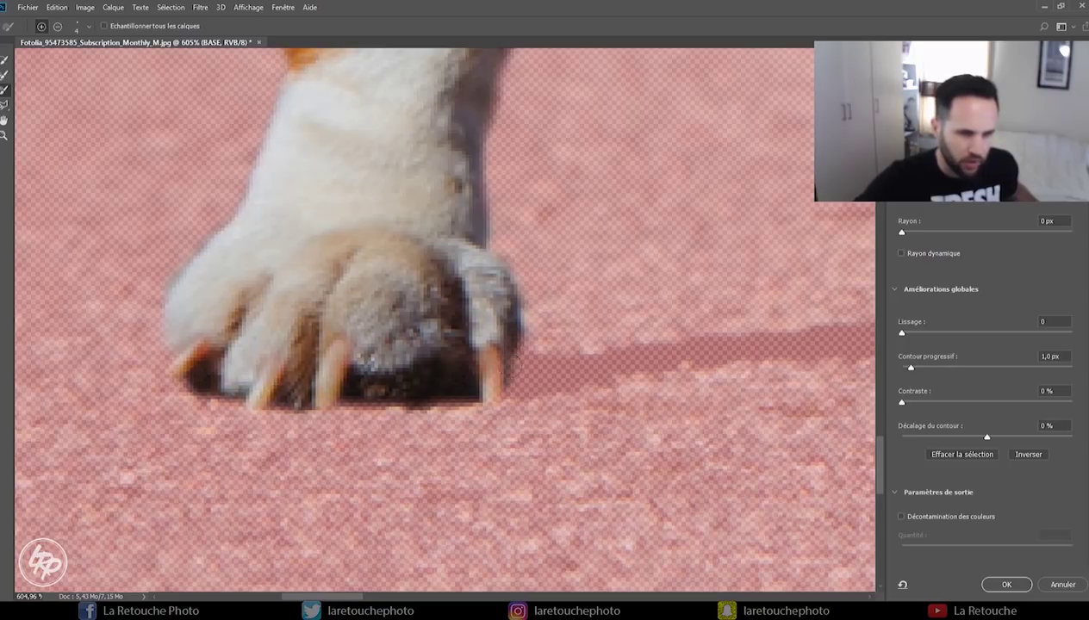
{"action": "mouse_move", "coordinate": [862, 344]}
{"action": "left_mouse_down"}
{"action": "mouse_move", "coordinate": [620, 304]}
{"action": "mouse_move", "coordinate": [305, 401]}
{"action": "left_mouse_up"}
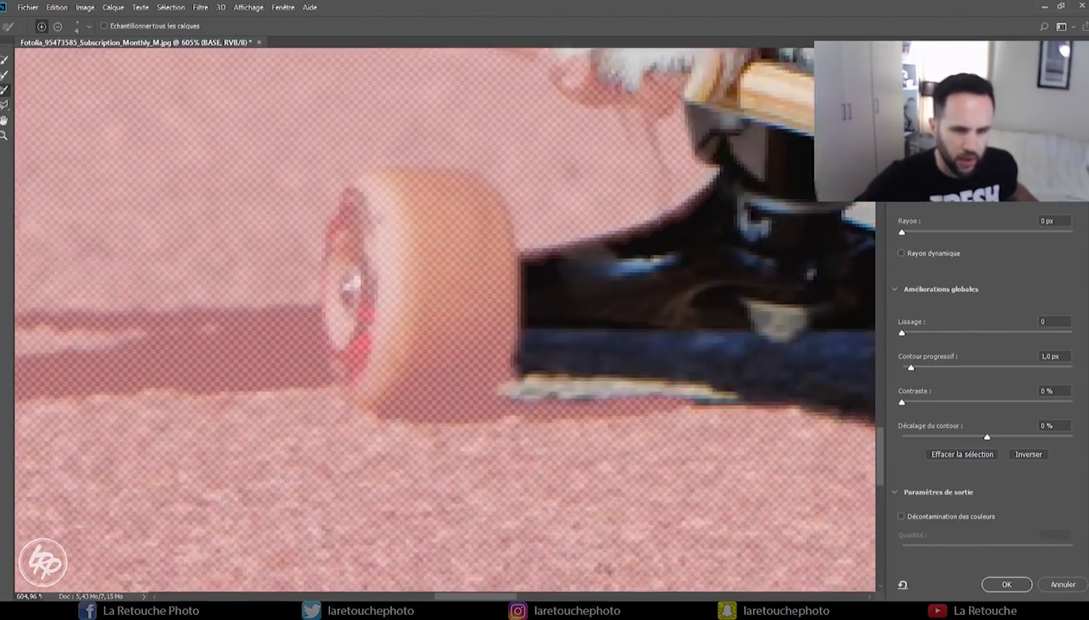
{"action": "left_click_drag", "start_coordinate": [502, 347], "coordinate": [326, 389]}
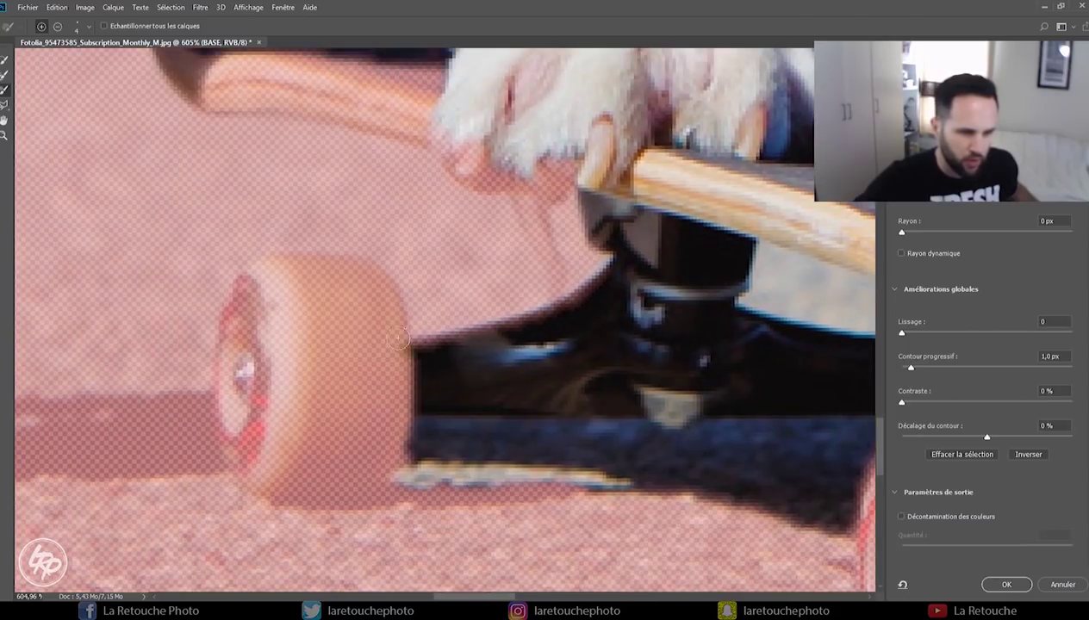
Refine the mask along the front wheel's top, left and bottom edges, using a smaller brush at the bottom.
{"action": "left_click_drag", "start_coordinate": [398, 338], "coordinate": [304, 260]}
{"action": "left_click_drag", "start_coordinate": [245, 286], "coordinate": [217, 351]}
{"action": "mouse_move", "coordinate": [224, 434]}
{"action": "left_mouse_down"}
{"action": "mouse_move", "coordinate": [238, 470]}
{"action": "mouse_move", "coordinate": [367, 498]}
{"action": "mouse_move", "coordinate": [398, 461]}
{"action": "mouse_move", "coordinate": [407, 398]}
{"action": "mouse_move", "coordinate": [377, 313]}
{"action": "mouse_move", "coordinate": [306, 267]}
{"action": "mouse_move", "coordinate": [379, 308]}
{"action": "mouse_move", "coordinate": [362, 469]}
{"action": "mouse_move", "coordinate": [290, 467]}
{"action": "left_mouse_up"}
{"action": "mouse_move", "coordinate": [311, 377]}
{"action": "left_mouse_down"}
{"action": "mouse_move", "coordinate": [316, 316]}
{"action": "mouse_move", "coordinate": [370, 316]}
{"action": "mouse_move", "coordinate": [292, 296]}
{"action": "mouse_move", "coordinate": [273, 320]}
{"action": "mouse_move", "coordinate": [257, 418]}
{"action": "mouse_move", "coordinate": [318, 442]}
{"action": "mouse_move", "coordinate": [355, 353]}
{"action": "mouse_move", "coordinate": [384, 340]}
{"action": "mouse_move", "coordinate": [364, 442]}
{"action": "mouse_move", "coordinate": [344, 470]}
{"action": "left_mouse_up"}
{"action": "key", "text": "bracketleft"}
{"action": "key", "text": "bracketleft"}
{"action": "key", "text": "bracketleft"}
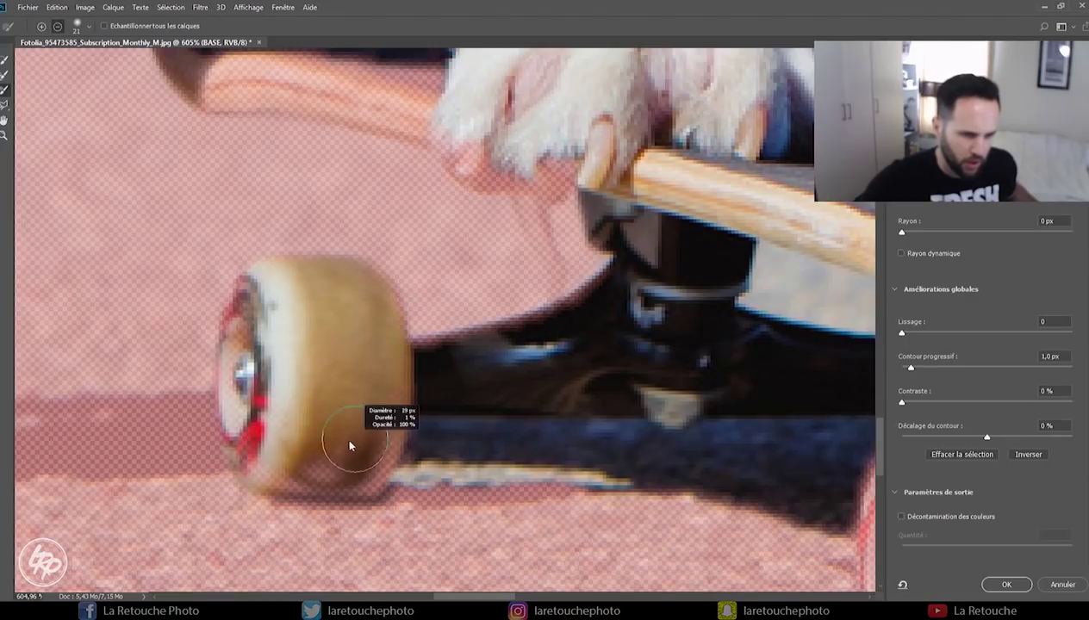
{"action": "mouse_move", "coordinate": [254, 473]}
{"action": "left_mouse_down"}
{"action": "mouse_move", "coordinate": [342, 461]}
{"action": "mouse_move", "coordinate": [284, 487]}
{"action": "mouse_move", "coordinate": [355, 490]}
{"action": "mouse_move", "coordinate": [385, 458]}
{"action": "mouse_move", "coordinate": [398, 398]}
{"action": "mouse_move", "coordinate": [381, 455]}
{"action": "mouse_move", "coordinate": [359, 475]}
{"action": "left_mouse_up"}
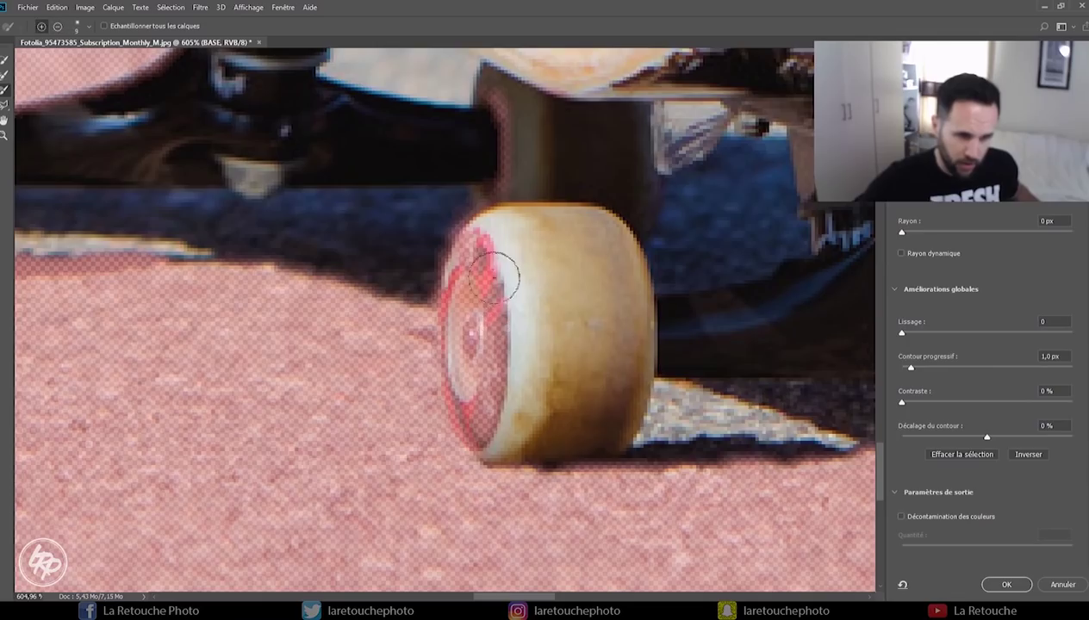
{"action": "mouse_move", "coordinate": [498, 275]}
{"action": "left_mouse_down"}
{"action": "mouse_move", "coordinate": [476, 258]}
{"action": "mouse_move", "coordinate": [494, 391]}
{"action": "mouse_move", "coordinate": [525, 150]}
{"action": "mouse_move", "coordinate": [486, 121]}
{"action": "mouse_move", "coordinate": [488, 88]}
{"action": "left_mouse_up"}
{"action": "mouse_move", "coordinate": [584, 366]}
{"action": "left_mouse_down"}
{"action": "mouse_move", "coordinate": [510, 324]}
{"action": "mouse_move", "coordinate": [360, 364]}
{"action": "left_mouse_up"}
With the brush in subtract mode, paint out the road gaps along the truck's lower edge beside the rear wheel.
{"action": "left_click_drag", "start_coordinate": [614, 347], "coordinate": [319, 326]}
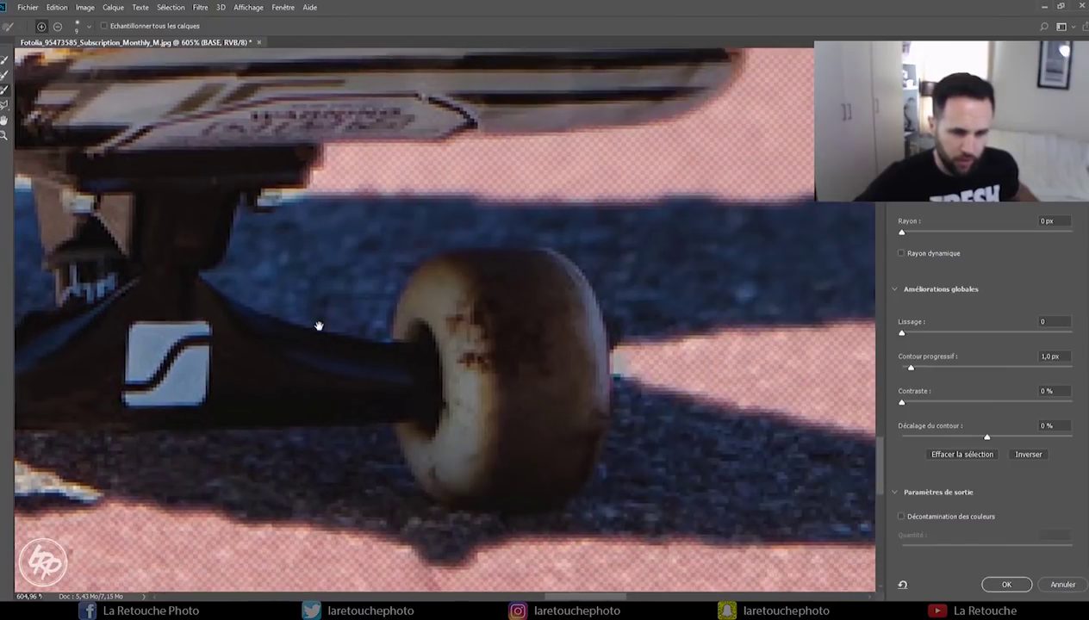
{"action": "left_click_drag", "start_coordinate": [235, 304], "coordinate": [678, 360]}
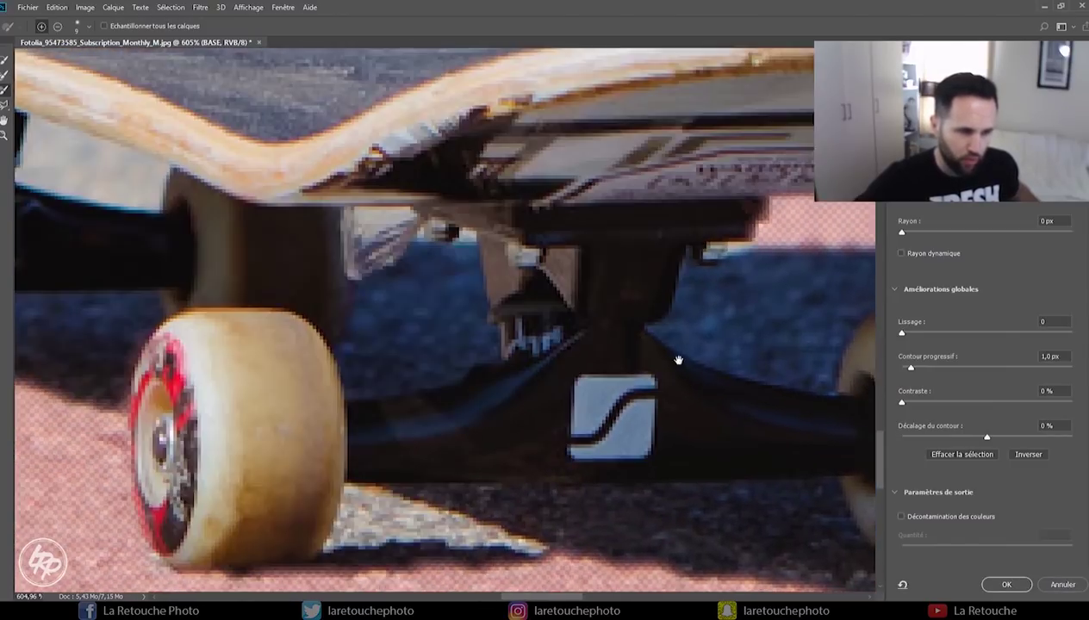
{"action": "mouse_move", "coordinate": [761, 317]}
{"action": "left_mouse_down"}
{"action": "mouse_move", "coordinate": [428, 389]}
{"action": "mouse_move", "coordinate": [386, 329]}
{"action": "mouse_move", "coordinate": [284, 384]}
{"action": "mouse_move", "coordinate": [549, 412]}
{"action": "left_mouse_up"}
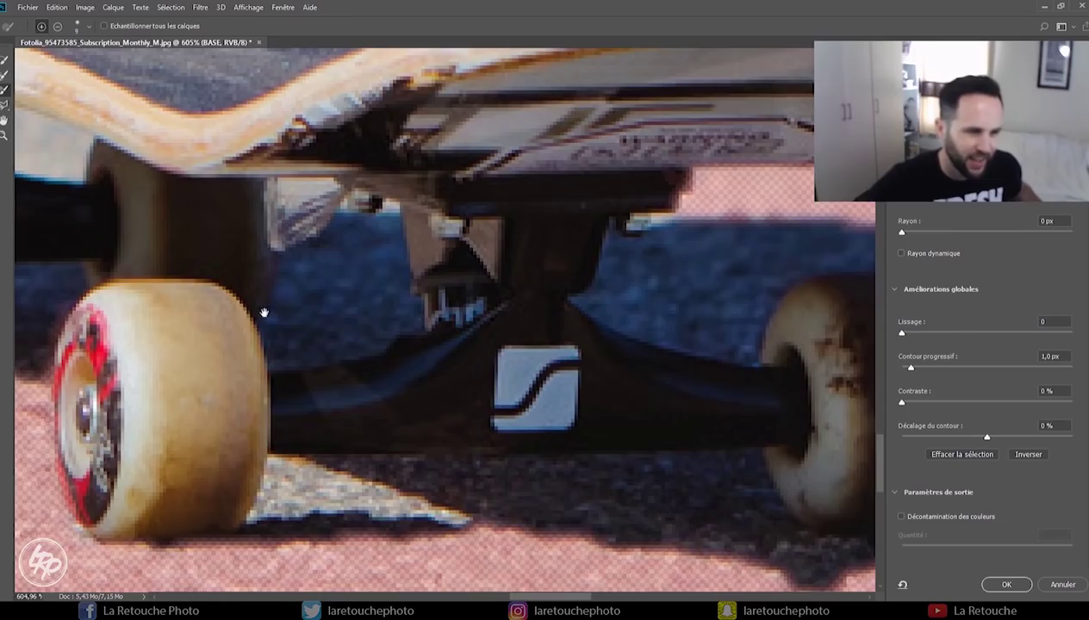
{"action": "left_click_drag", "start_coordinate": [612, 255], "coordinate": [107, 251]}
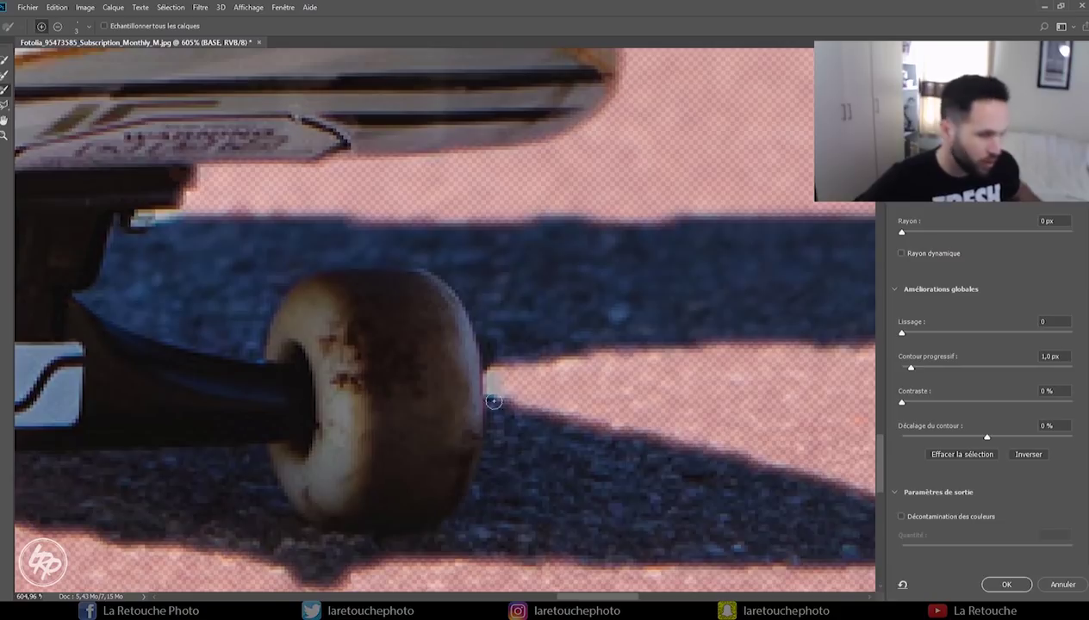
{"action": "left_click", "coordinate": [46, 29]}
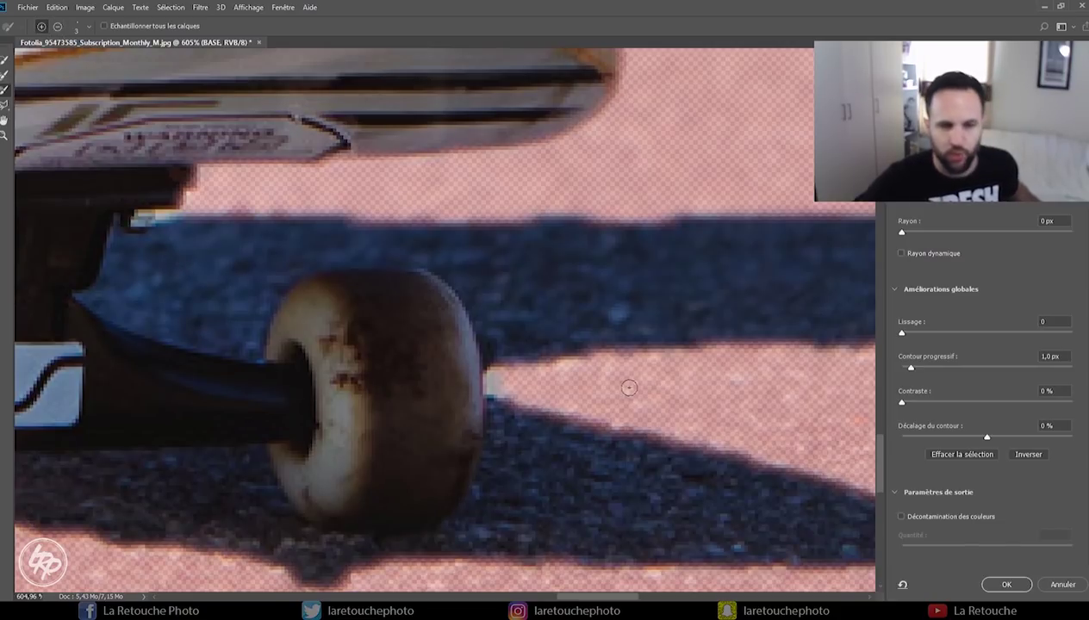
{"action": "key", "text": "alt"}
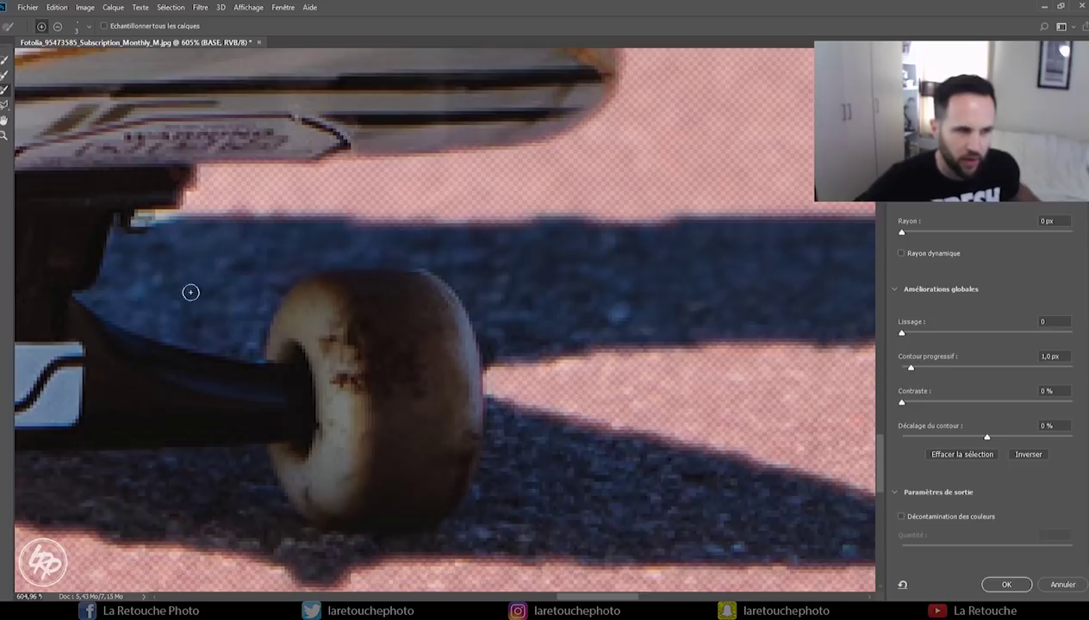
{"action": "left_click_drag", "start_coordinate": [189, 292], "coordinate": [590, 401]}
{"action": "left_click_drag", "start_coordinate": [552, 352], "coordinate": [625, 345]}
{"action": "left_click_drag", "start_coordinate": [221, 374], "coordinate": [477, 340]}
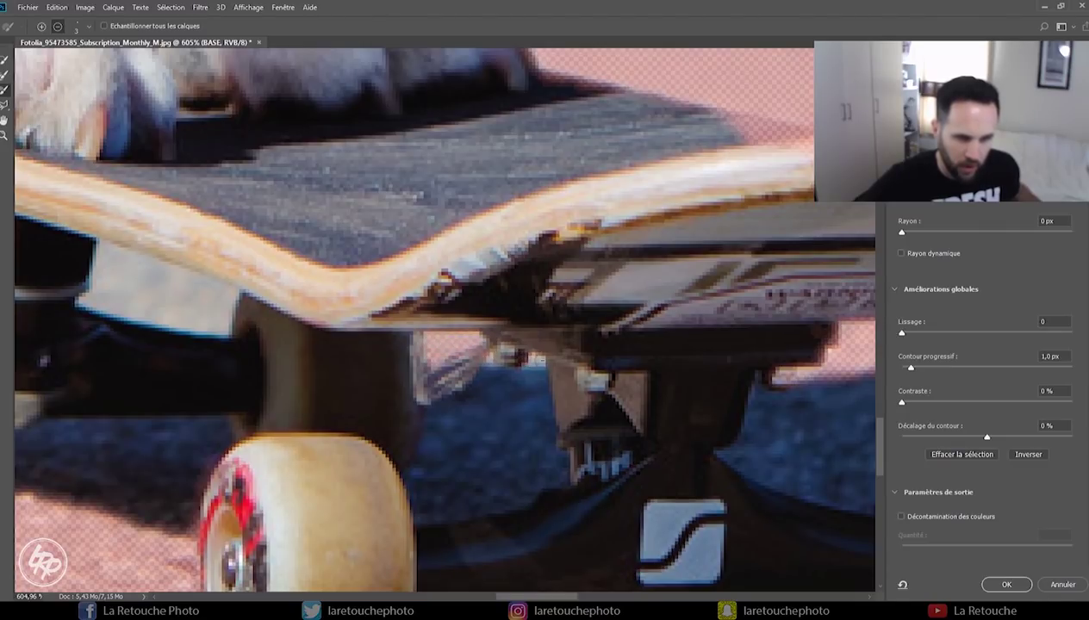
{"action": "left_click_drag", "start_coordinate": [182, 347], "coordinate": [527, 420]}
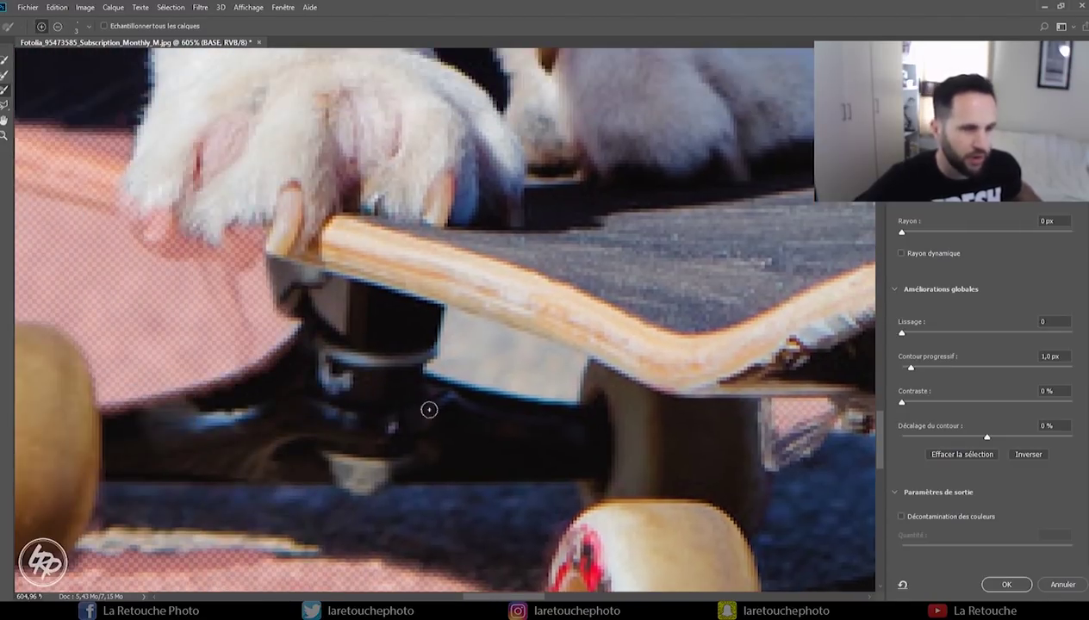
{"action": "left_click_drag", "start_coordinate": [796, 425], "coordinate": [564, 388]}
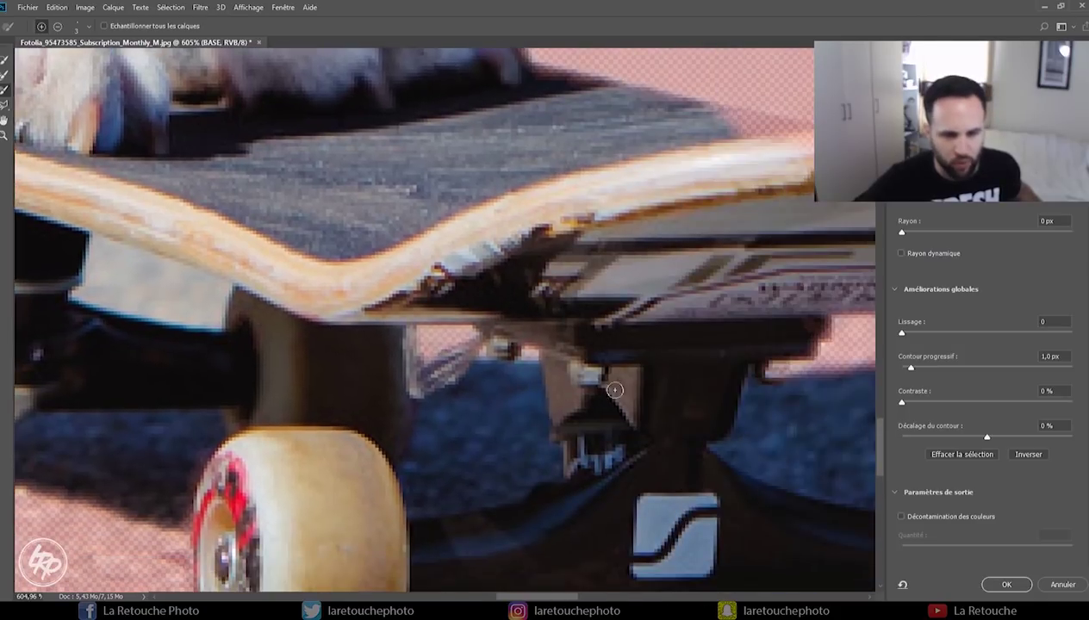
{"action": "key", "text": "alt"}
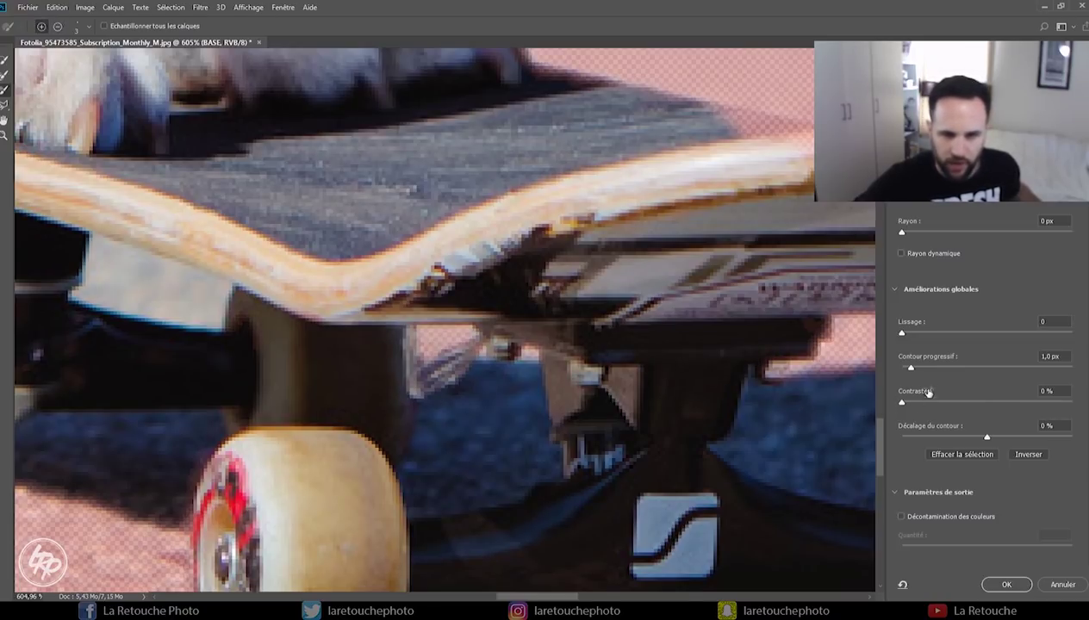
Set the edge feather (Contour progressif) to 0 px.
{"action": "left_click_drag", "start_coordinate": [911, 368], "coordinate": [901, 368]}
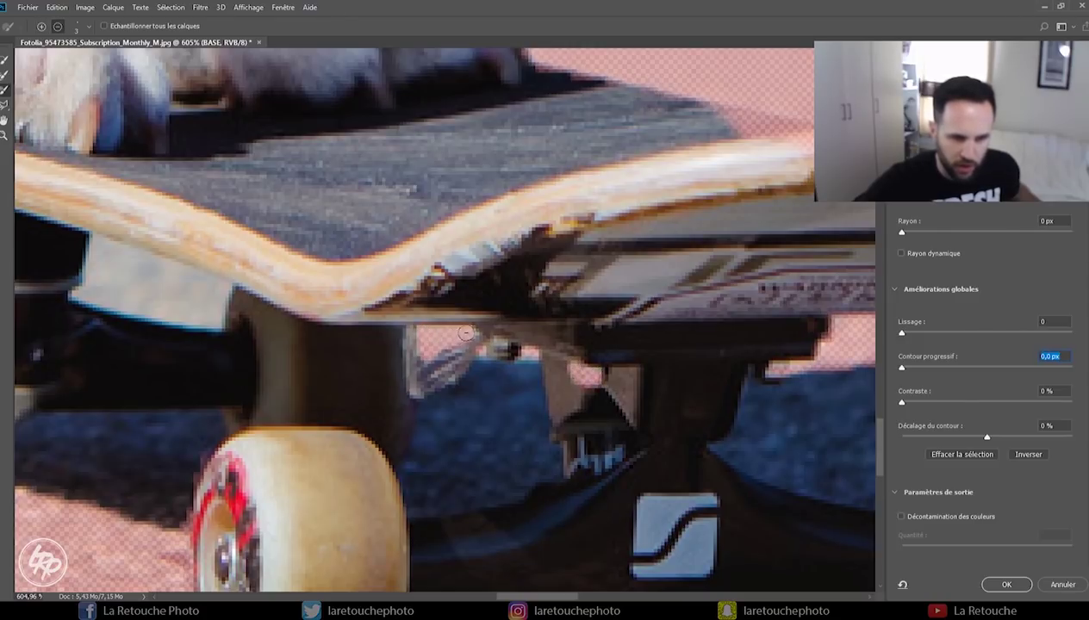
{"action": "left_click_drag", "start_coordinate": [465, 332], "coordinate": [694, 334]}
{"action": "mouse_move", "coordinate": [536, 355]}
{"action": "left_mouse_down"}
{"action": "mouse_move", "coordinate": [267, 343]}
{"action": "mouse_move", "coordinate": [391, 376]}
{"action": "mouse_move", "coordinate": [462, 215]}
{"action": "mouse_move", "coordinate": [484, 338]}
{"action": "mouse_move", "coordinate": [454, 361]}
{"action": "left_mouse_up"}
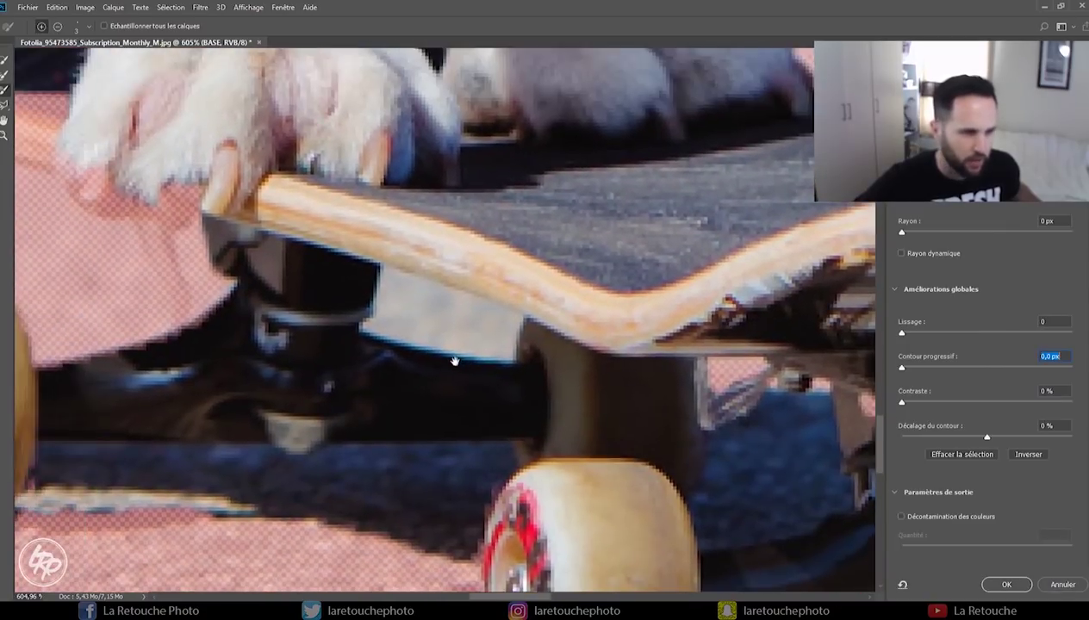
Mask out the grey road gap under the deck with a subtracting Polygonal Lasso outline.
{"action": "left_click", "coordinate": [5, 104]}
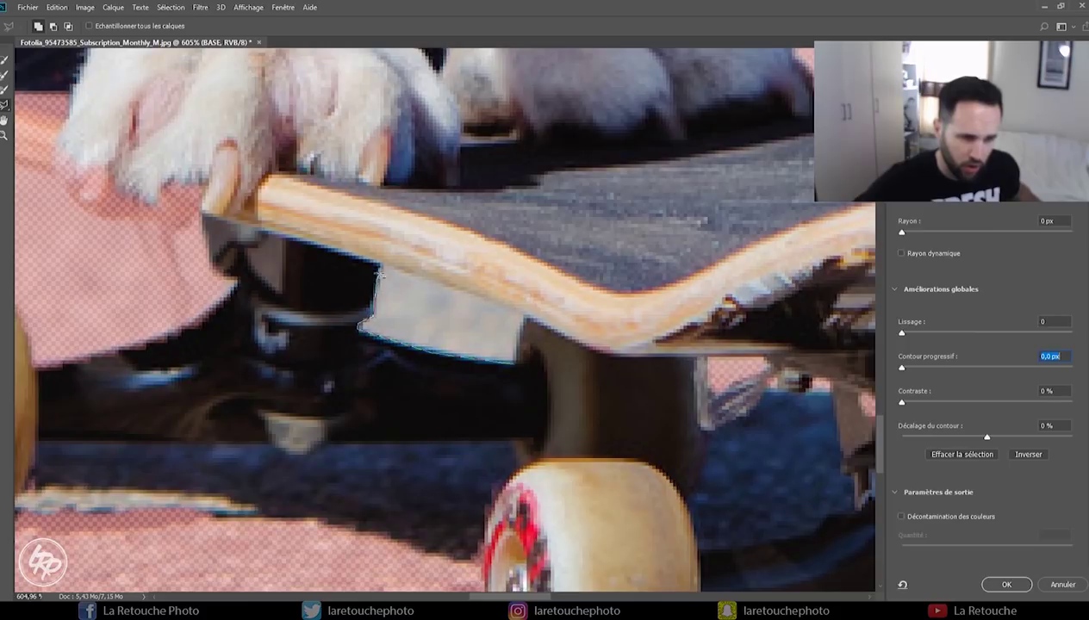
{"action": "left_click", "coordinate": [383, 267]}
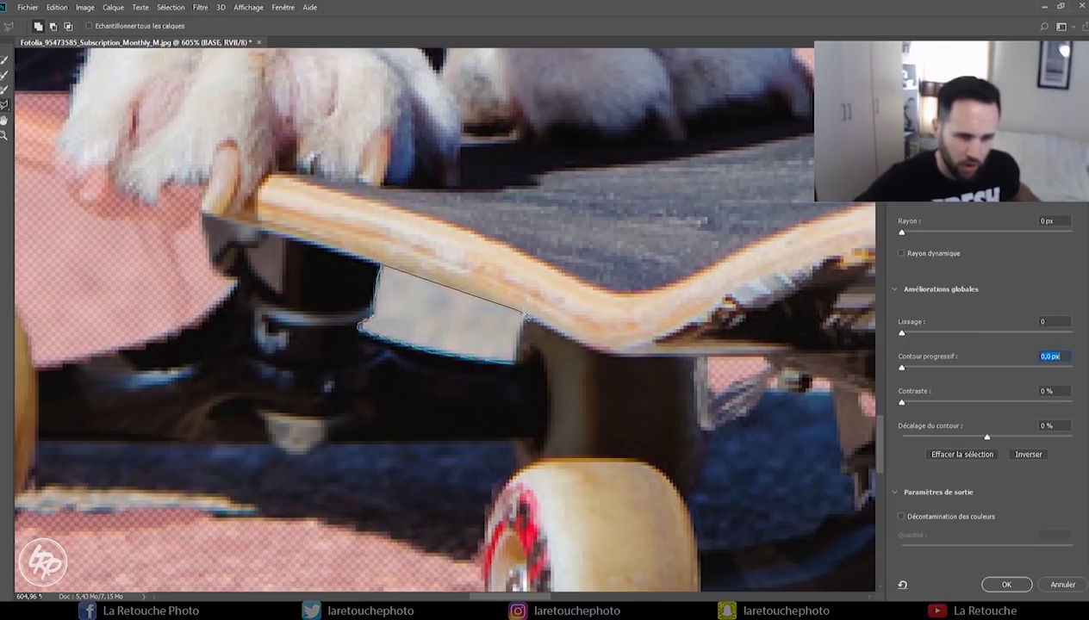
{"action": "double_click", "coordinate": [520, 373]}
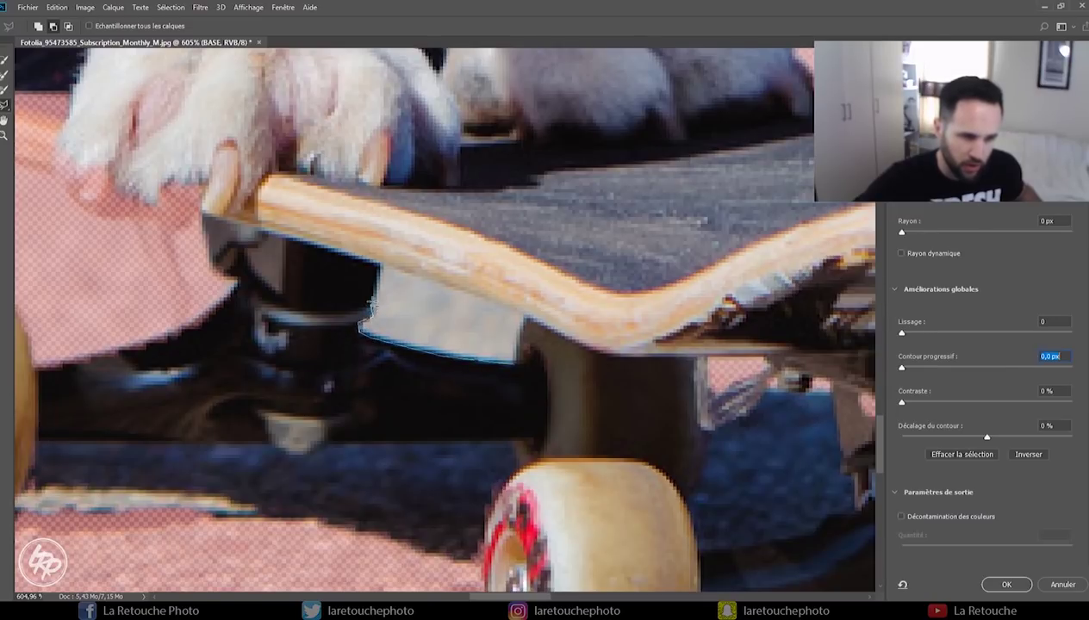
{"action": "left_click_drag", "start_coordinate": [395, 269], "coordinate": [483, 297]}
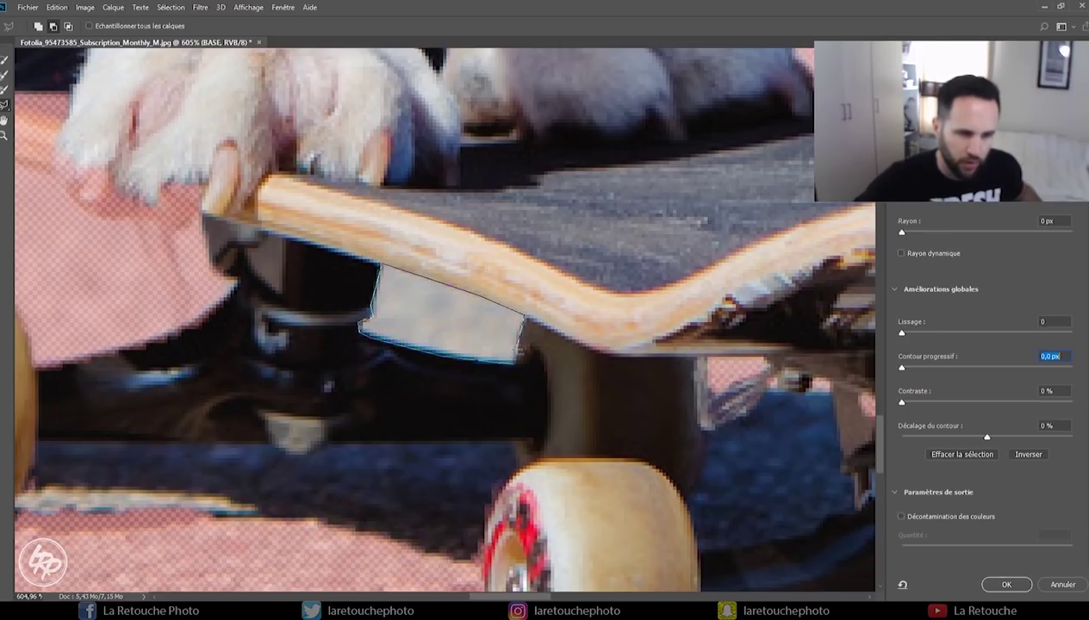
{"action": "left_click_drag", "start_coordinate": [522, 372], "coordinate": [524, 371]}
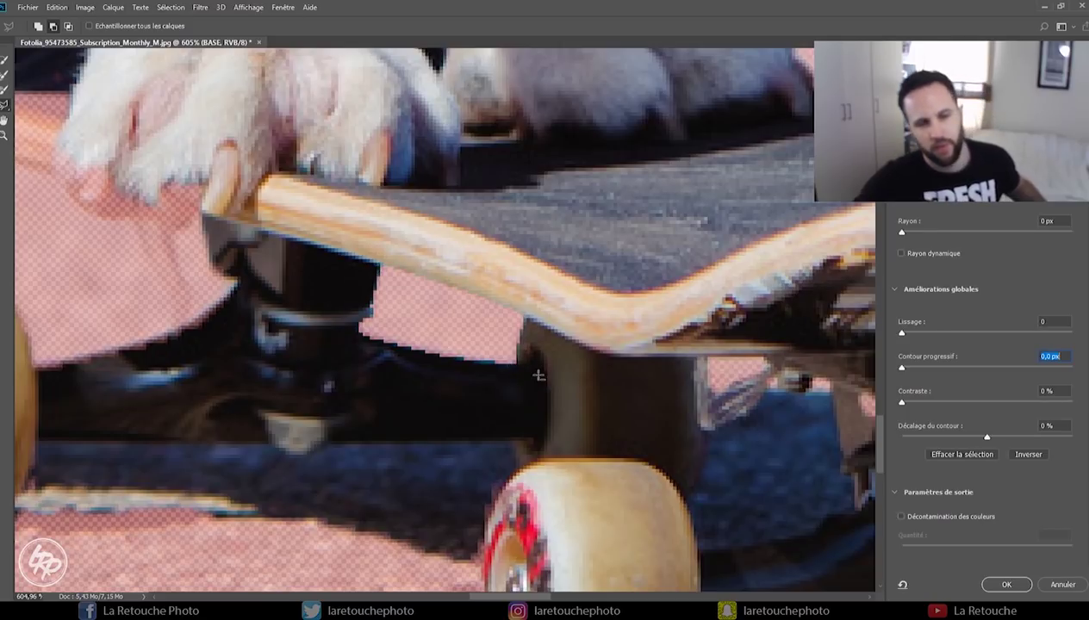
{"action": "scroll", "coordinate": [537, 376], "scroll_direction": "up", "scroll_amount": 2}
{"action": "scroll", "coordinate": [539, 388], "scroll_direction": "up", "scroll_amount": 3}
Outline and remove the grey gap between the bulldog's front legs with the Polygonal Lasso.
{"action": "scroll", "coordinate": [539, 405], "scroll_direction": "up", "scroll_amount": 5}
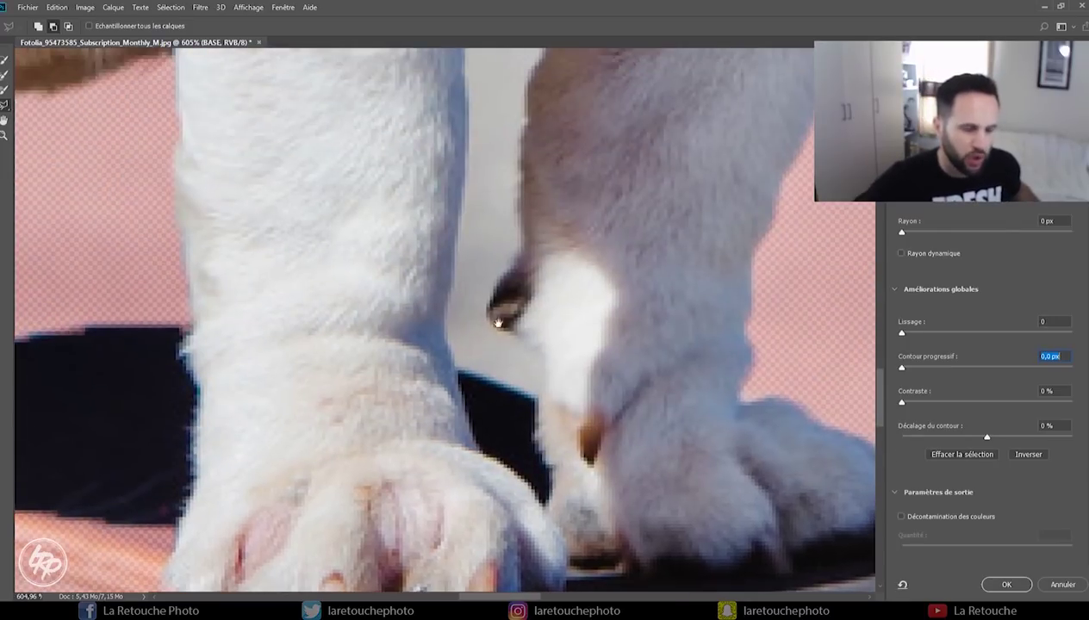
{"action": "left_click_drag", "start_coordinate": [533, 396], "coordinate": [457, 370]}
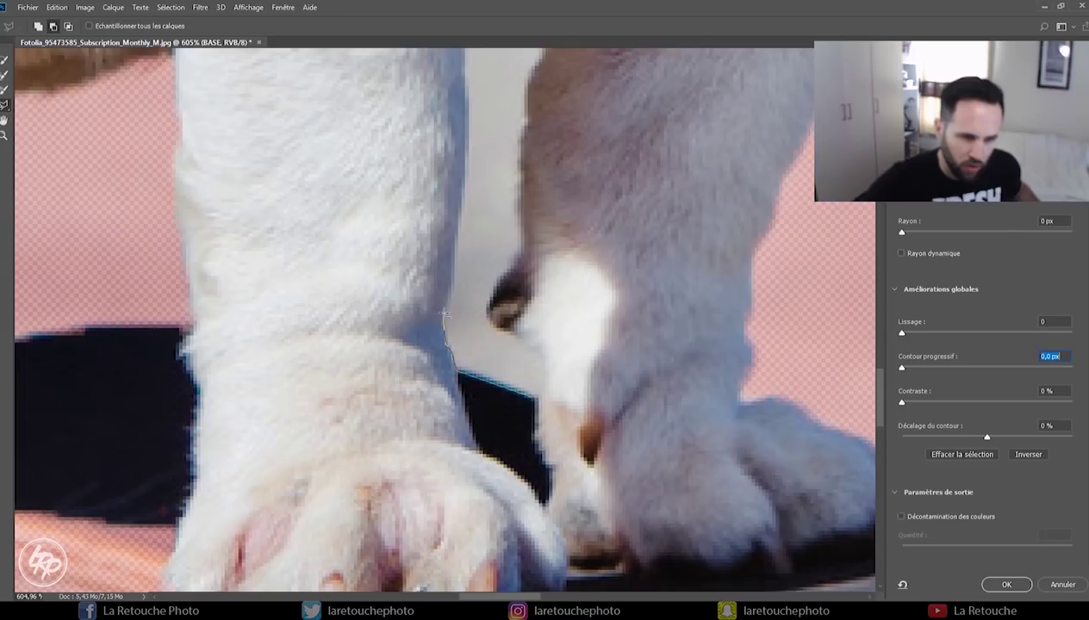
{"action": "mouse_move", "coordinate": [457, 212]}
{"action": "left_mouse_down"}
{"action": "mouse_move", "coordinate": [489, 393]}
{"action": "mouse_move", "coordinate": [486, 325]}
{"action": "left_mouse_up"}
{"action": "scroll", "coordinate": [486, 299], "scroll_direction": "up", "scroll_amount": 5}
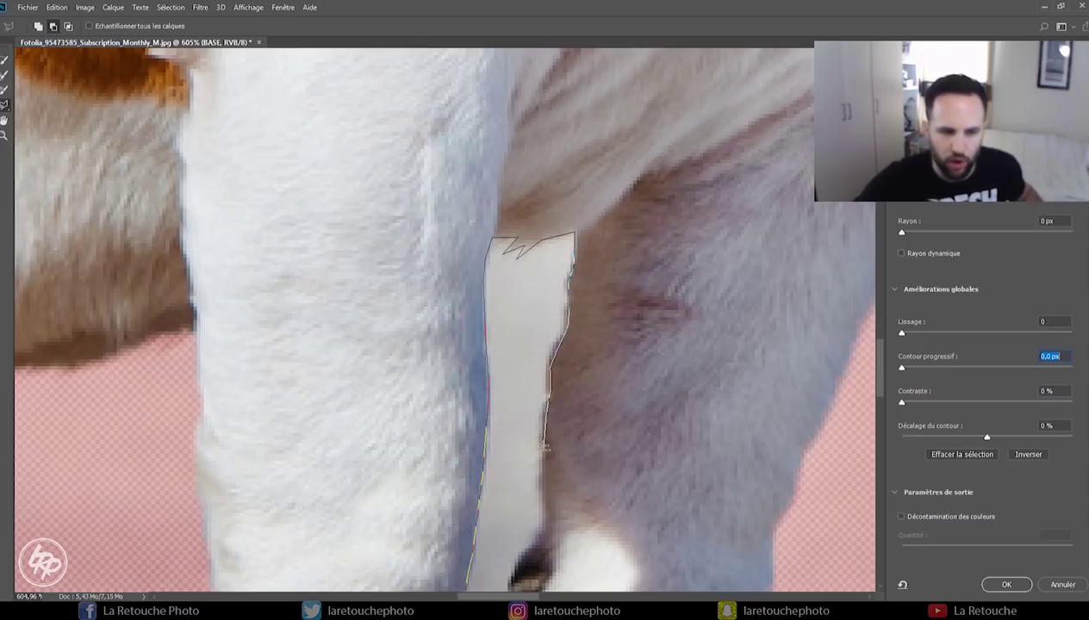
{"action": "left_click_drag", "start_coordinate": [542, 479], "coordinate": [513, 339]}
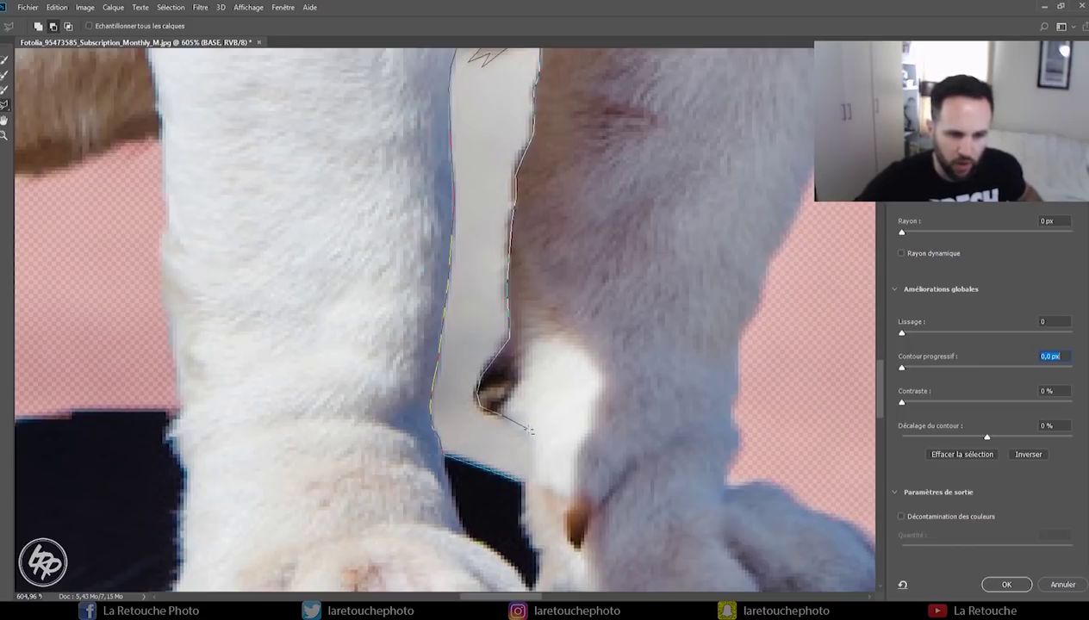
{"action": "left_click_drag", "start_coordinate": [531, 483], "coordinate": [531, 484]}
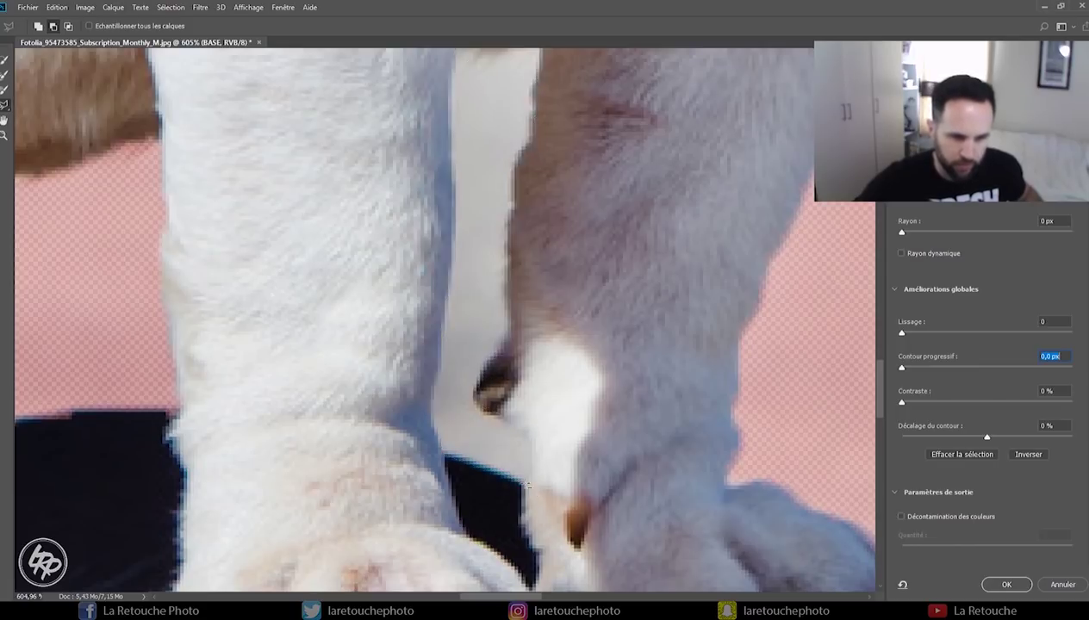
{"action": "mouse_move", "coordinate": [748, 202]}
{"action": "left_mouse_down"}
{"action": "mouse_move", "coordinate": [692, 261]}
{"action": "mouse_move", "coordinate": [536, 224]}
{"action": "mouse_move", "coordinate": [523, 377]}
{"action": "left_mouse_up"}
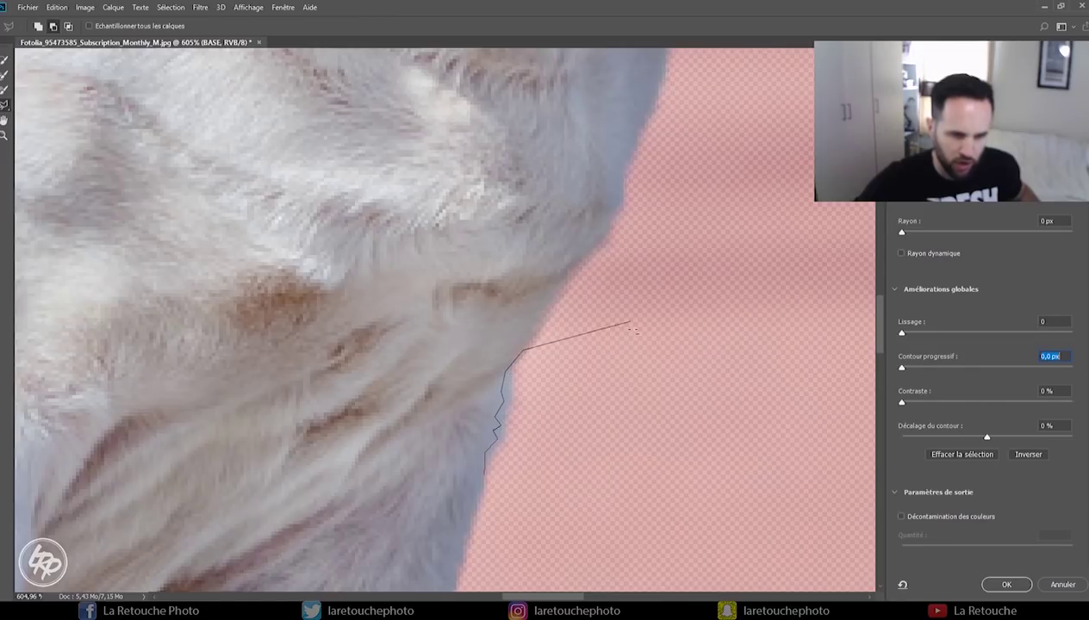
Trace the chest fur edge below the collar and close the outline through the background to remove the fringe.
{"action": "left_click_drag", "start_coordinate": [510, 366], "coordinate": [484, 474]}
{"action": "mouse_move", "coordinate": [693, 307]}
{"action": "left_mouse_down"}
{"action": "mouse_move", "coordinate": [618, 353]}
{"action": "mouse_move", "coordinate": [714, 302]}
{"action": "left_mouse_up"}
{"action": "left_click_drag", "start_coordinate": [589, 476], "coordinate": [548, 390]}
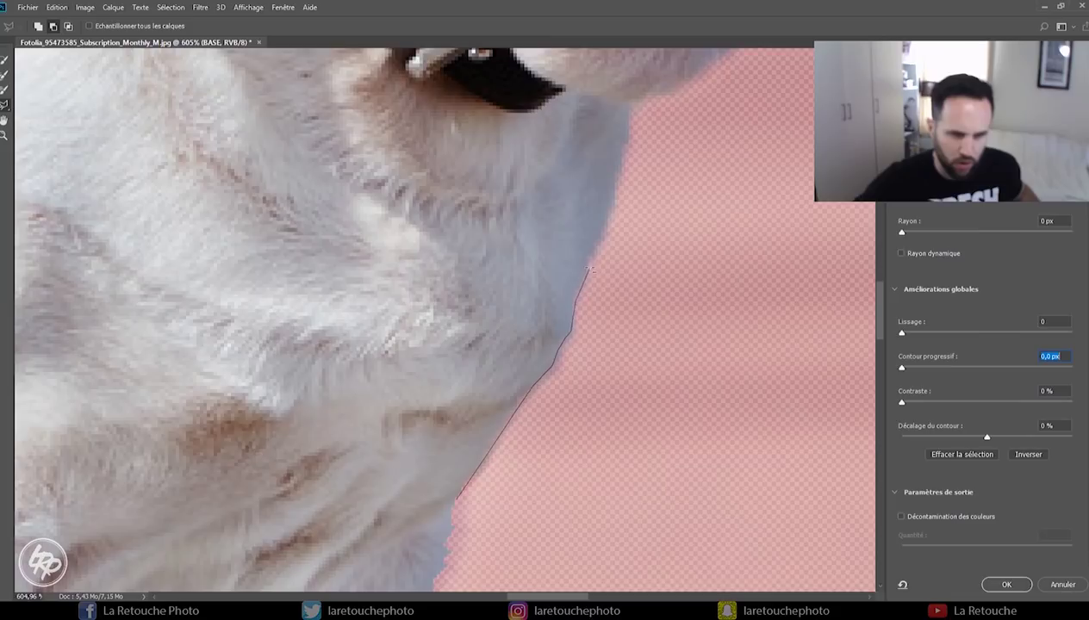
{"action": "left_click_drag", "start_coordinate": [609, 205], "coordinate": [620, 155]}
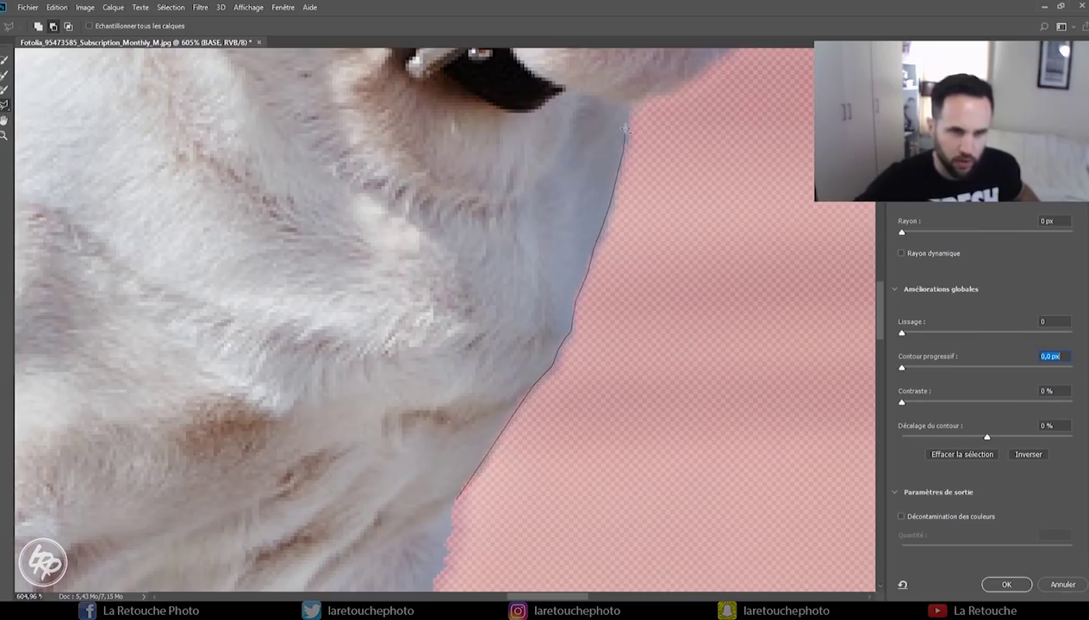
{"action": "left_click_drag", "start_coordinate": [629, 108], "coordinate": [548, 342]}
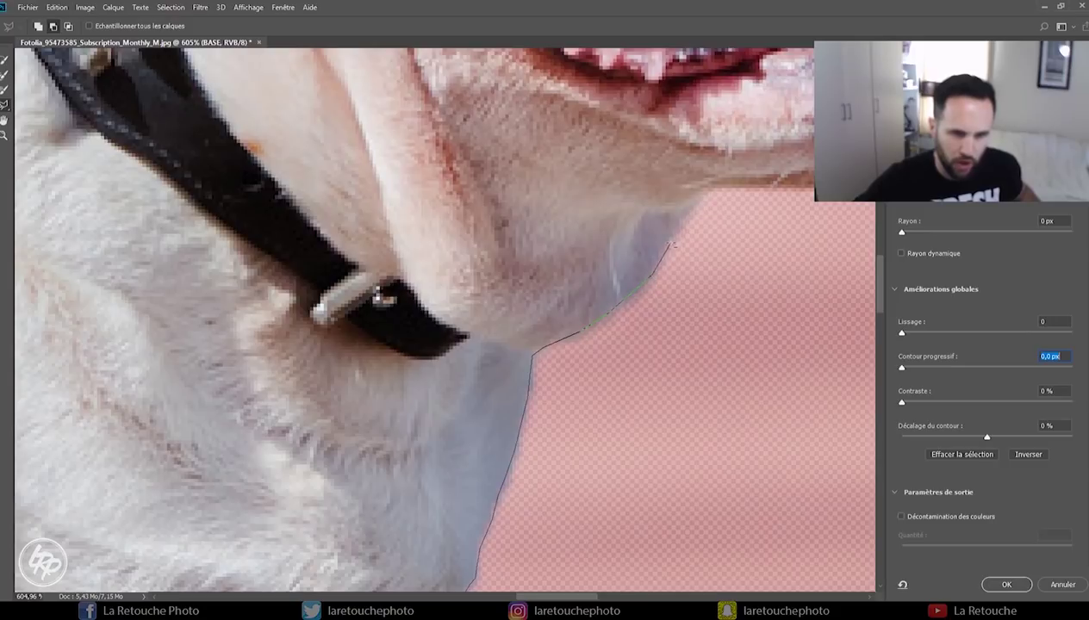
{"action": "left_click", "coordinate": [813, 249]}
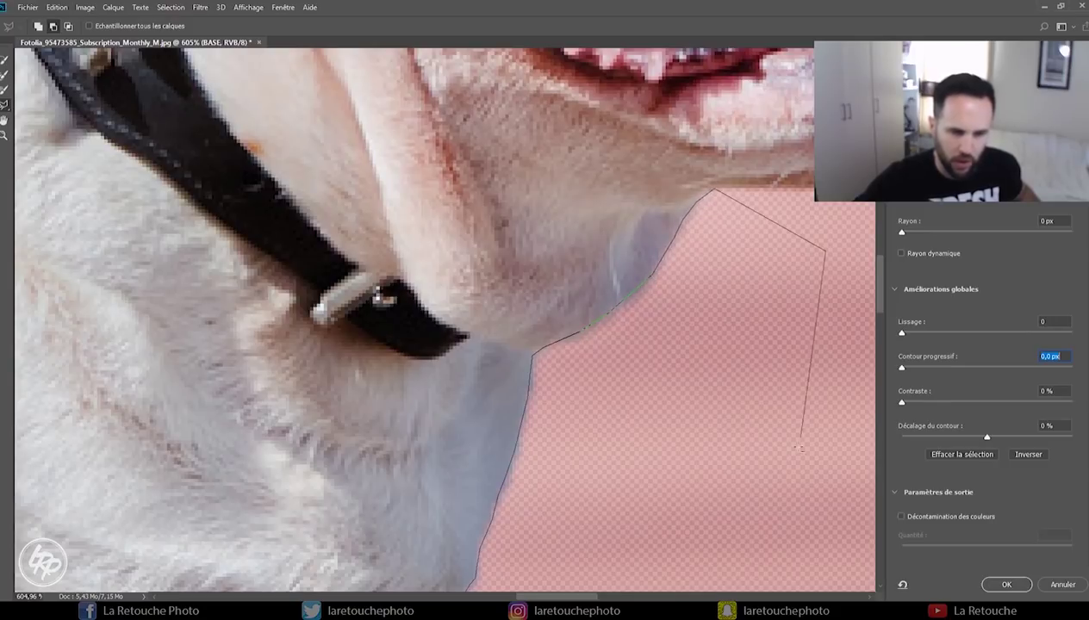
{"action": "left_click", "coordinate": [798, 438]}
{"action": "left_click", "coordinate": [480, 426]}
{"action": "left_click", "coordinate": [384, 449]}
{"action": "left_click", "coordinate": [321, 441]}
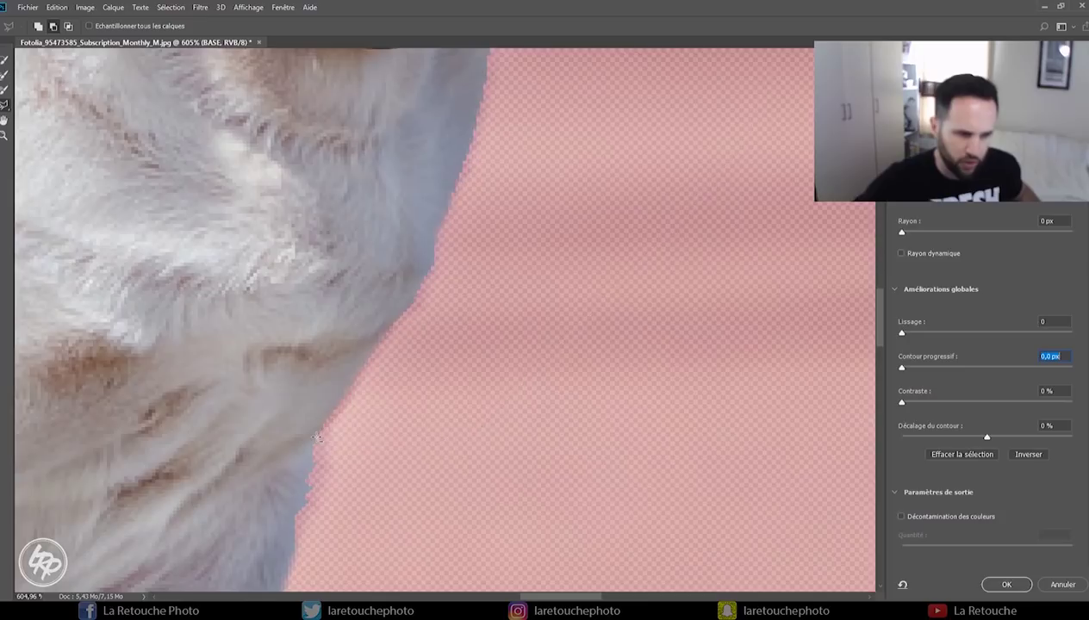
{"action": "scroll", "coordinate": [555, 418], "scroll_direction": "up", "scroll_amount": 10}
Lasso out the orange background patch above the head and along the ear's top edge.
{"action": "scroll", "coordinate": [571, 300], "scroll_direction": "up", "scroll_amount": 5}
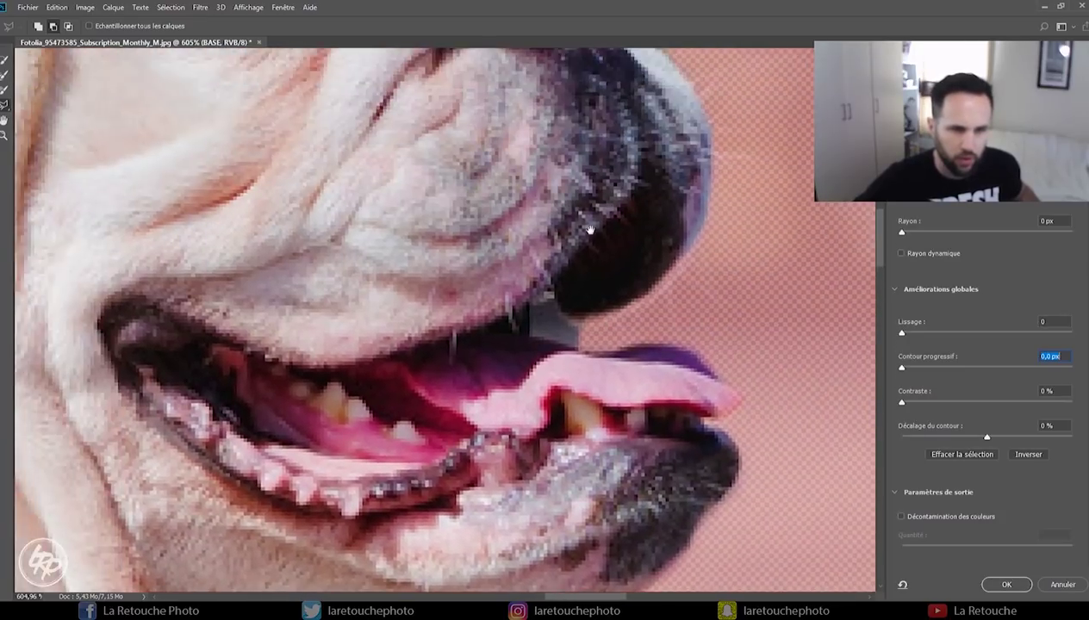
{"action": "scroll", "coordinate": [586, 226], "scroll_direction": "up", "scroll_amount": 5}
{"action": "scroll", "coordinate": [517, 345], "scroll_direction": "up", "scroll_amount": 5}
{"action": "scroll", "coordinate": [477, 423], "scroll_direction": "up", "scroll_amount": 3}
{"action": "left_click_drag", "start_coordinate": [355, 343], "coordinate": [549, 339]}
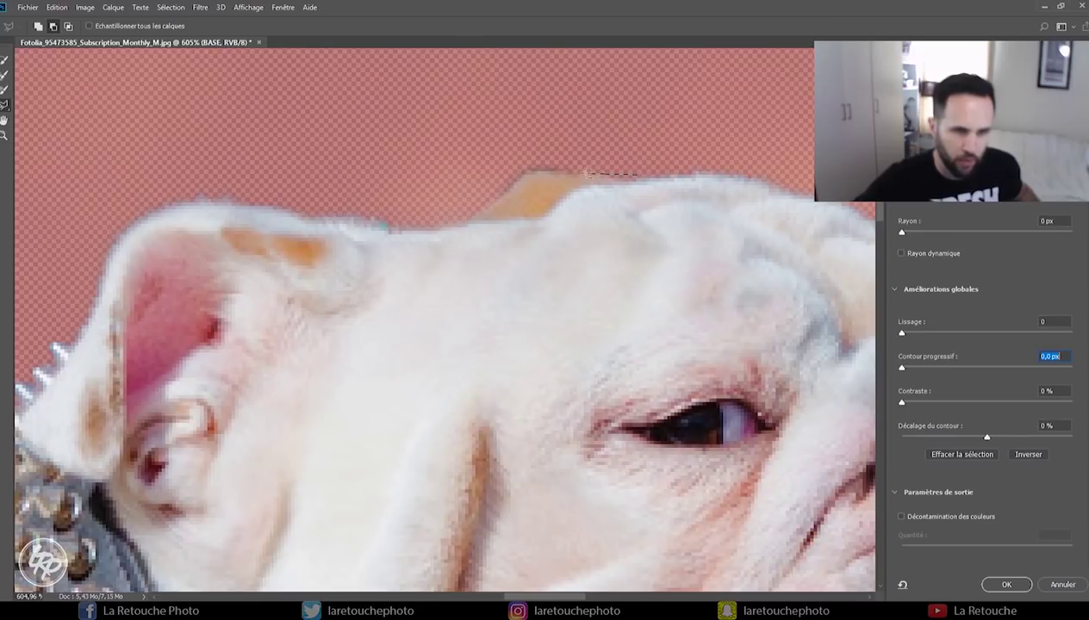
{"action": "mouse_move", "coordinate": [428, 189]}
{"action": "left_mouse_down"}
{"action": "mouse_move", "coordinate": [561, 116]}
{"action": "mouse_move", "coordinate": [642, 178]}
{"action": "left_mouse_up"}
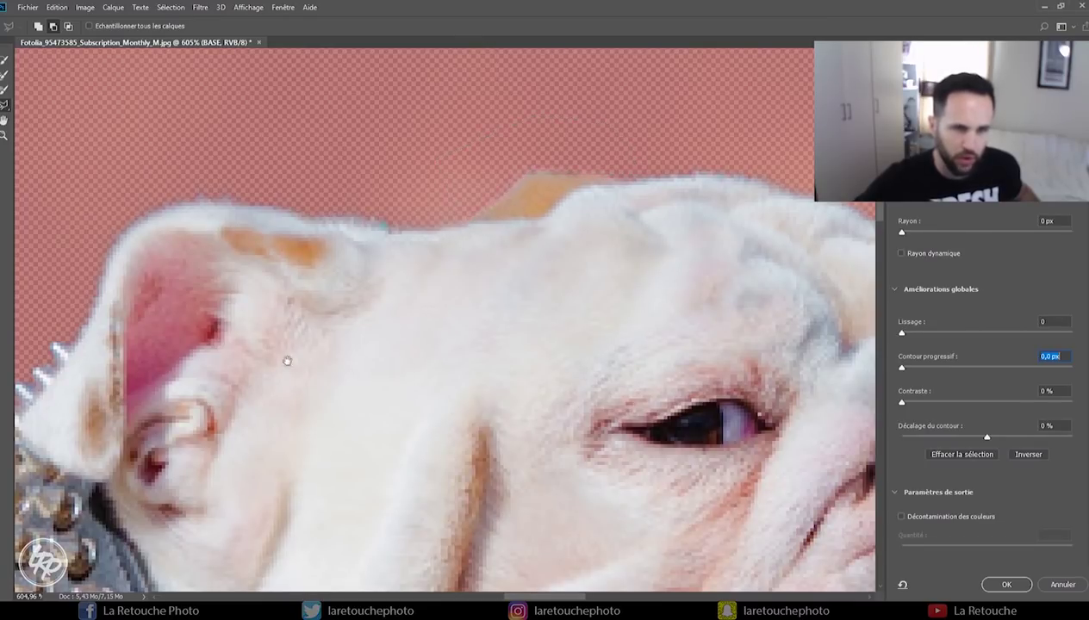
{"action": "left_click_drag", "start_coordinate": [172, 377], "coordinate": [398, 375]}
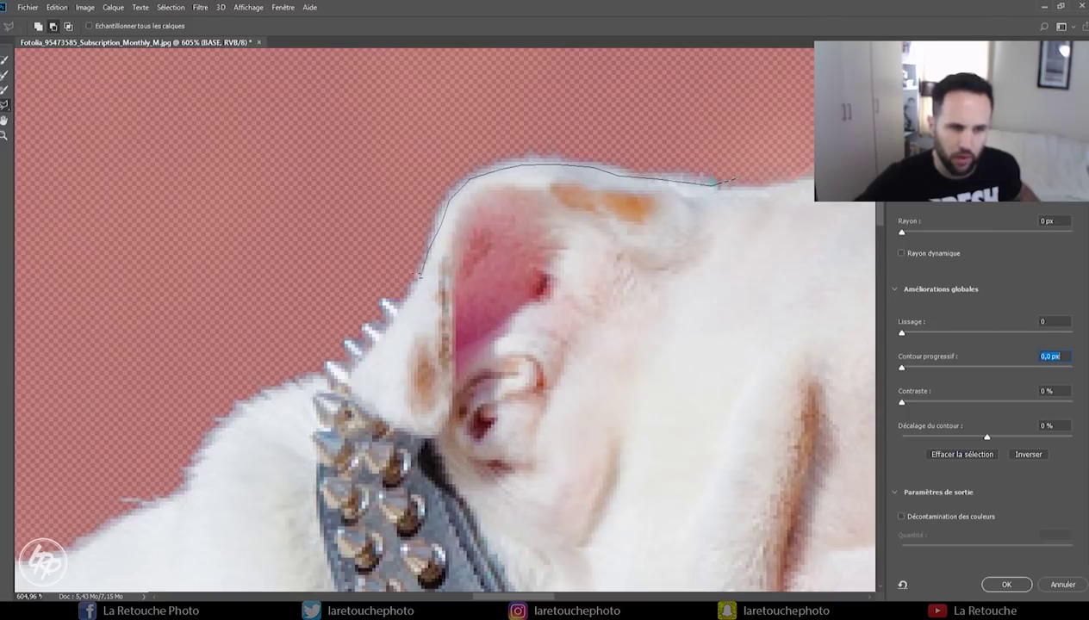
{"action": "left_click_drag", "start_coordinate": [748, 187], "coordinate": [739, 178]}
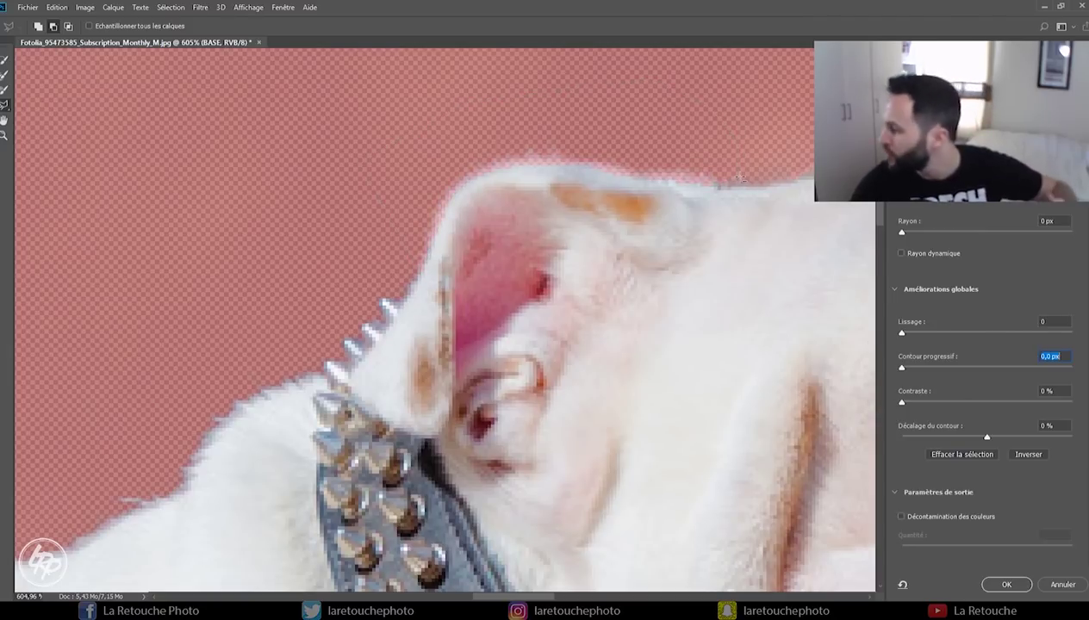
{"action": "left_click_drag", "start_coordinate": [131, 493], "coordinate": [377, 450]}
{"action": "left_click_drag", "start_coordinate": [287, 438], "coordinate": [329, 395]}
{"action": "mouse_move", "coordinate": [609, 166]}
{"action": "left_mouse_down"}
{"action": "mouse_move", "coordinate": [544, 268]}
{"action": "mouse_move", "coordinate": [435, 338]}
{"action": "left_mouse_up"}
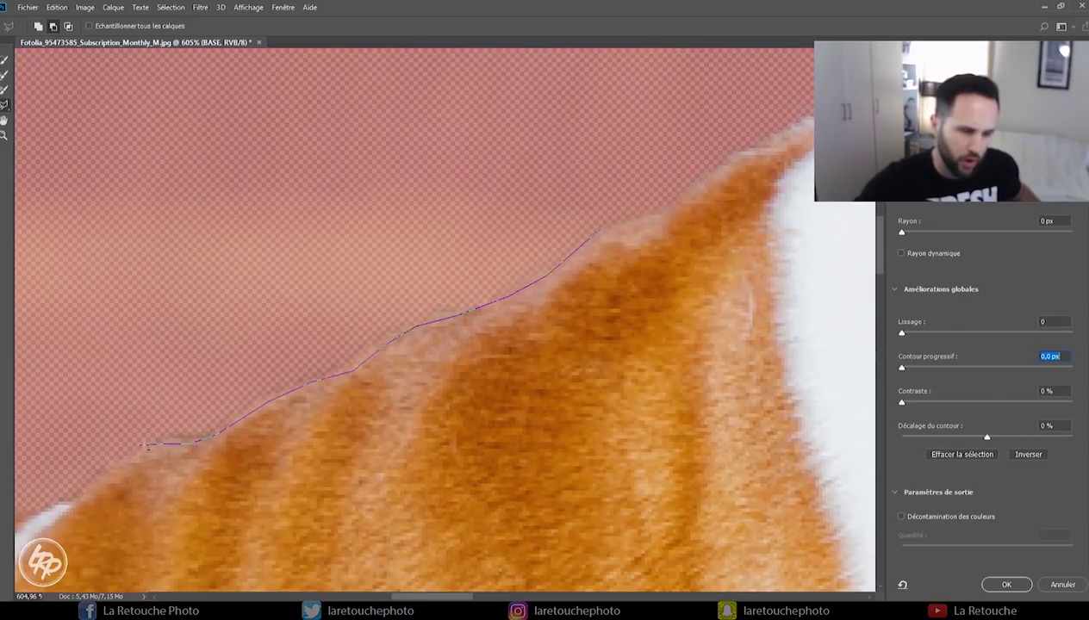
Lasso away the background strip above the orange fur edge and around the fur bump.
{"action": "left_click_drag", "start_coordinate": [212, 306], "coordinate": [586, 220]}
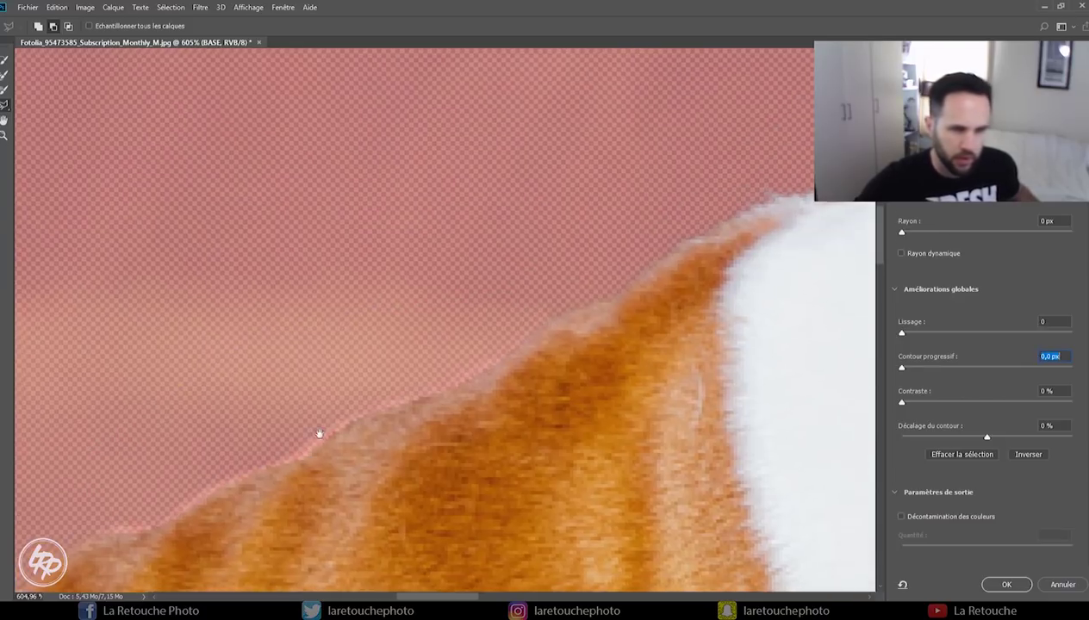
{"action": "mouse_move", "coordinate": [316, 433]}
{"action": "left_mouse_down"}
{"action": "mouse_move", "coordinate": [538, 245]}
{"action": "mouse_move", "coordinate": [201, 445]}
{"action": "mouse_move", "coordinate": [524, 286]}
{"action": "left_mouse_up"}
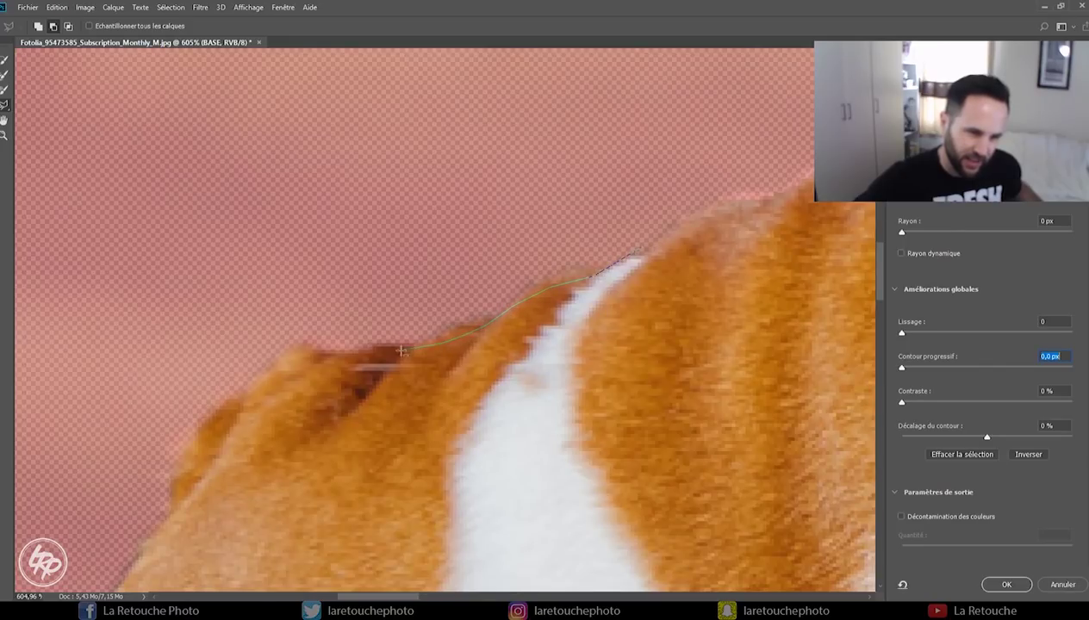
{"action": "left_click_drag", "start_coordinate": [238, 334], "coordinate": [616, 191]}
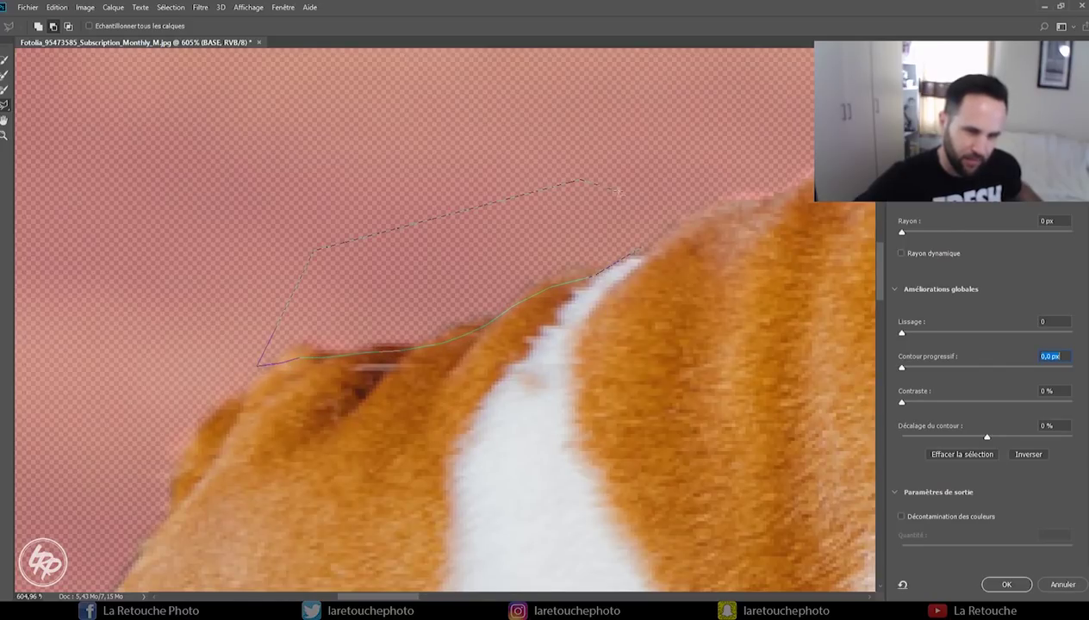
{"action": "left_click_drag", "start_coordinate": [639, 248], "coordinate": [642, 252]}
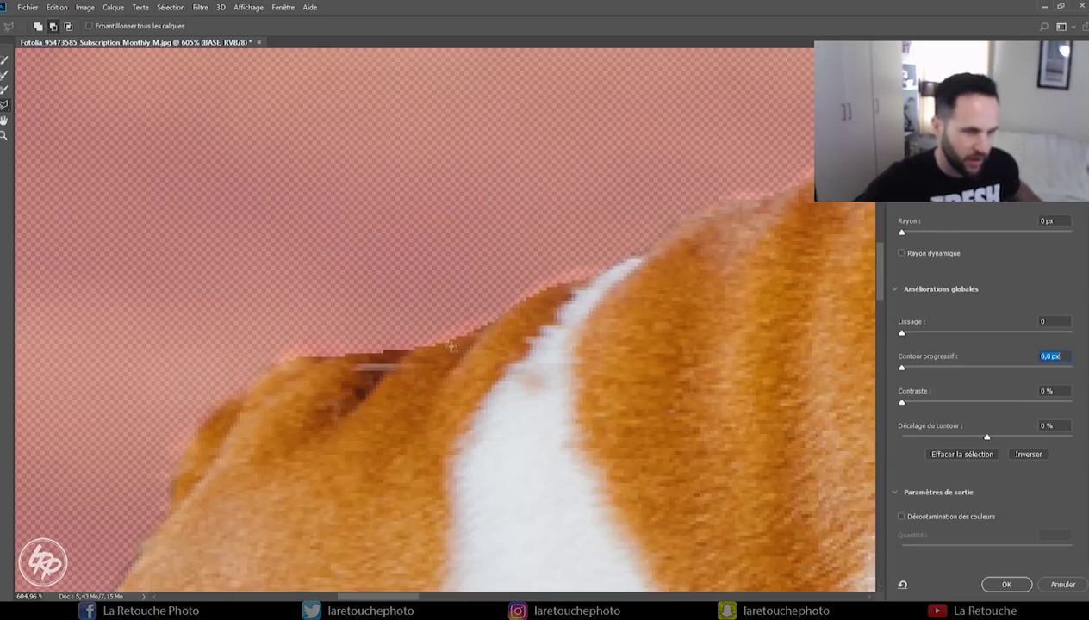
{"action": "left_click_drag", "start_coordinate": [284, 381], "coordinate": [569, 142]}
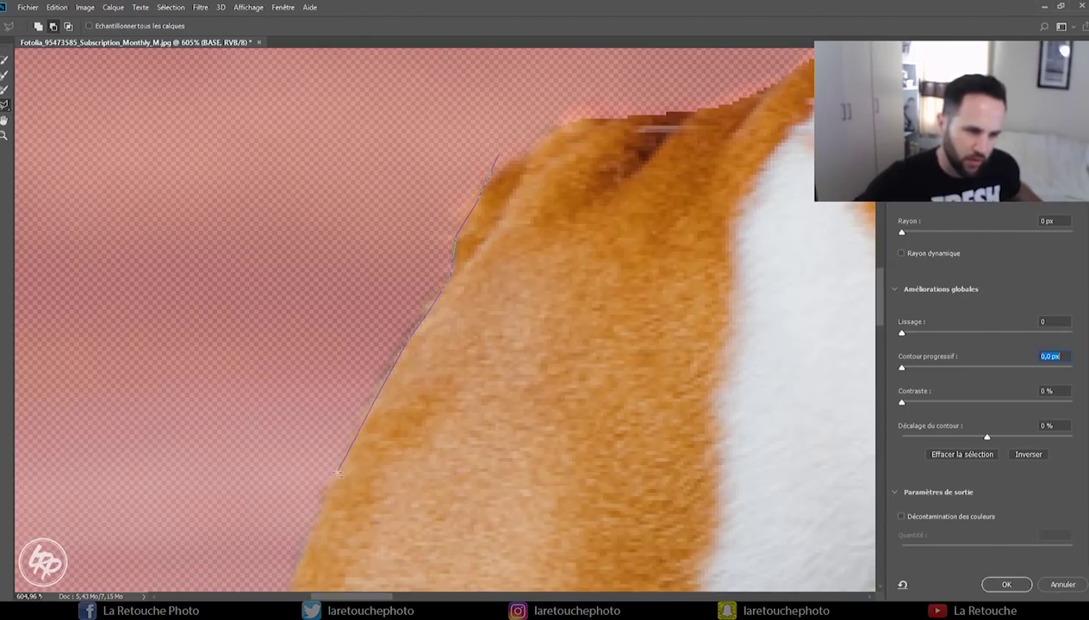
Remove the background beside the next stretch of fur edge with a polygonal outline.
{"action": "left_click_drag", "start_coordinate": [317, 522], "coordinate": [500, 158]}
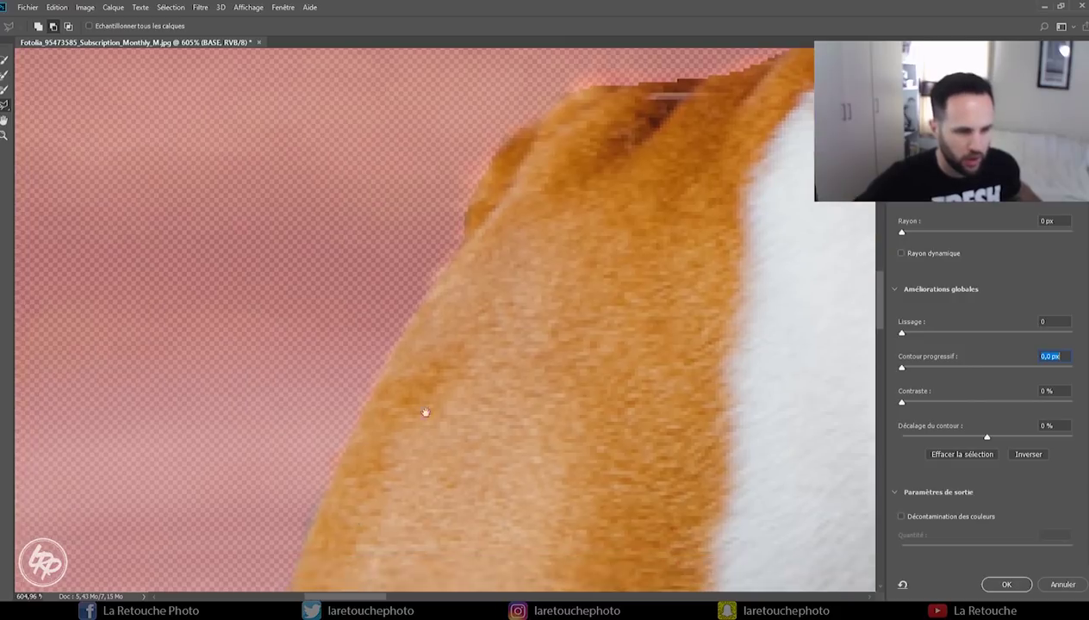
{"action": "left_click_drag", "start_coordinate": [426, 413], "coordinate": [469, 301]}
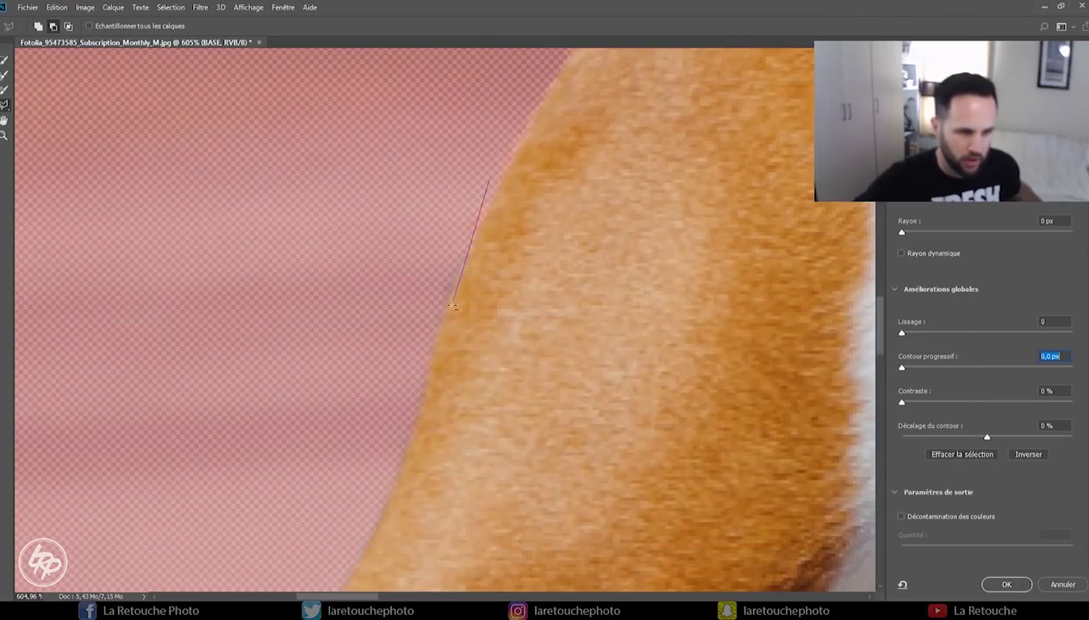
{"action": "left_click_drag", "start_coordinate": [379, 486], "coordinate": [444, 225]}
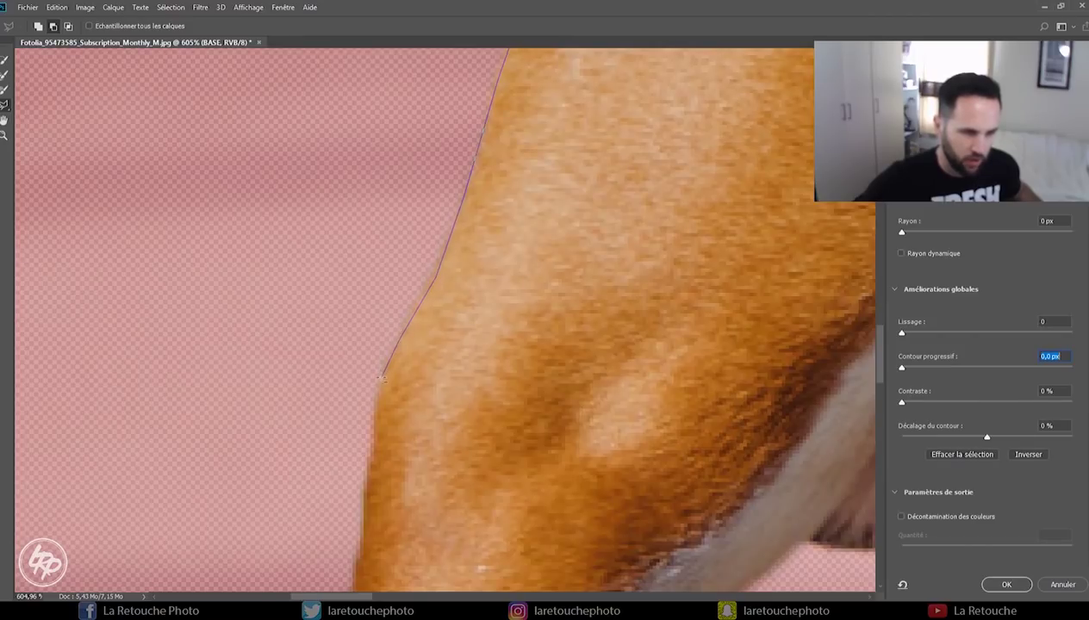
{"action": "left_click", "coordinate": [373, 427]}
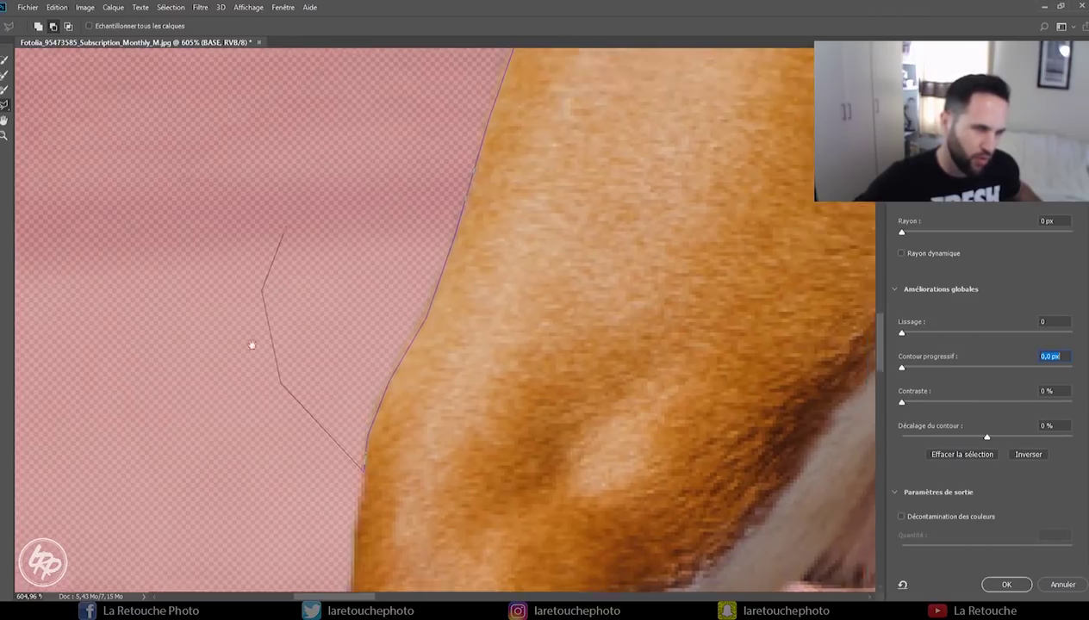
{"action": "left_click", "coordinate": [278, 288]}
{"action": "left_click", "coordinate": [398, 272]}
{"action": "left_click", "coordinate": [438, 247]}
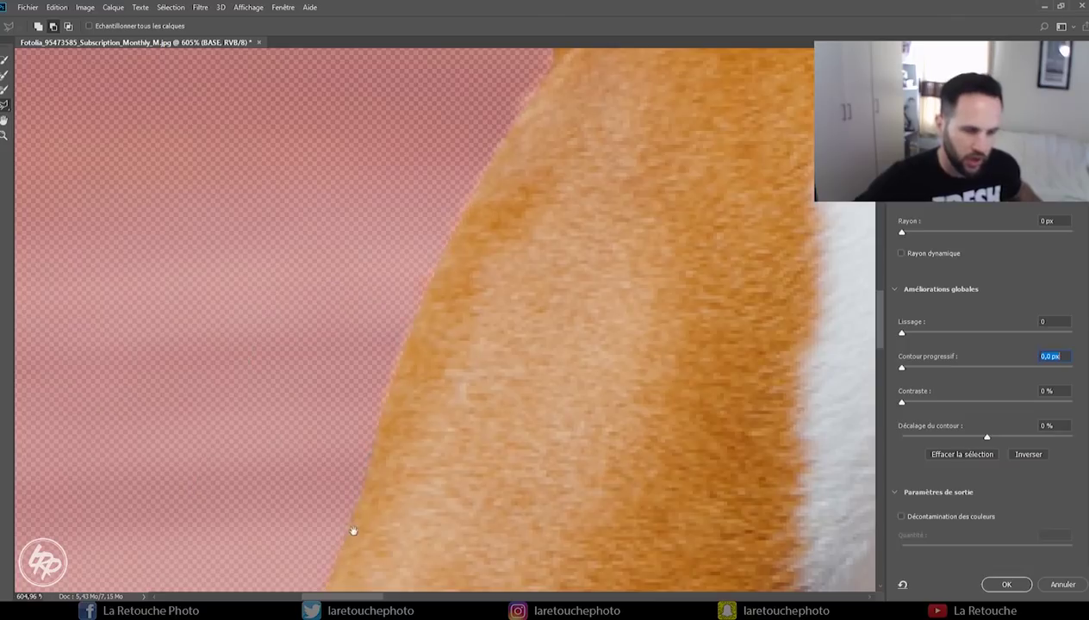
{"action": "left_click_drag", "start_coordinate": [353, 530], "coordinate": [308, 365]}
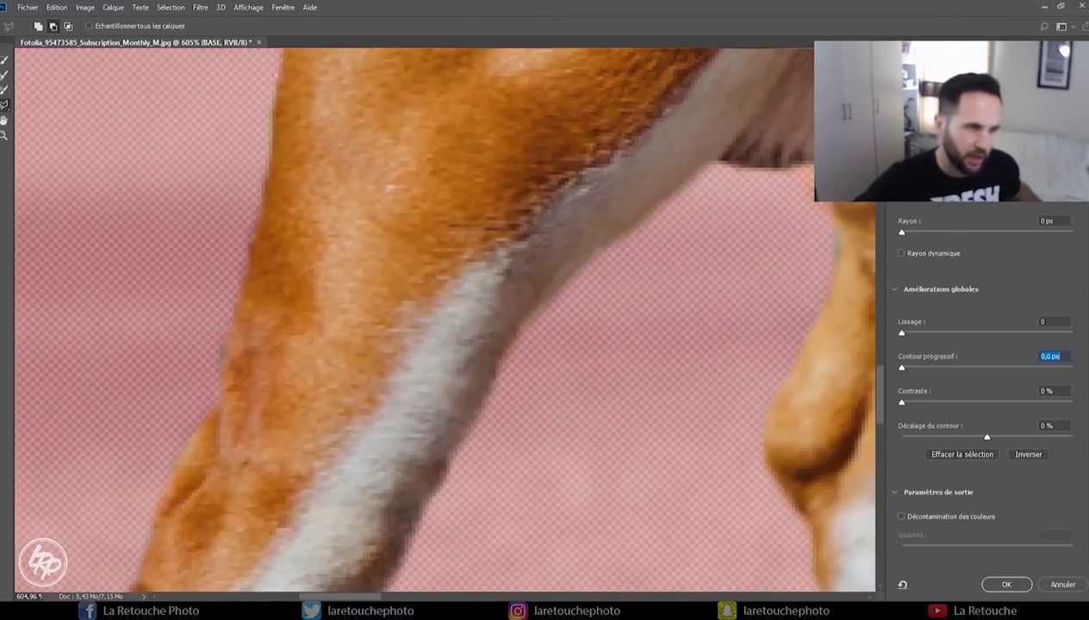
Close subtracting outlines along the leg's left edge and beside the paw.
{"action": "left_click_drag", "start_coordinate": [276, 138], "coordinate": [307, 207]}
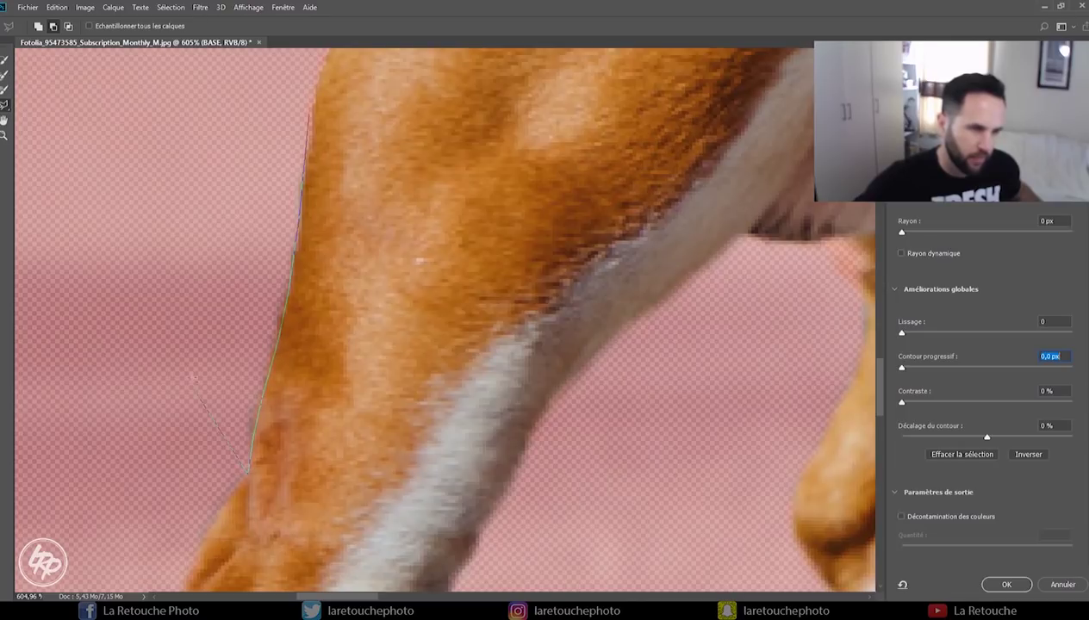
{"action": "left_click", "coordinate": [329, 111]}
{"action": "left_click_drag", "start_coordinate": [365, 376], "coordinate": [462, 173]}
{"action": "left_click_drag", "start_coordinate": [372, 304], "coordinate": [292, 236]}
{"action": "left_click_drag", "start_coordinate": [391, 397], "coordinate": [405, 362]}
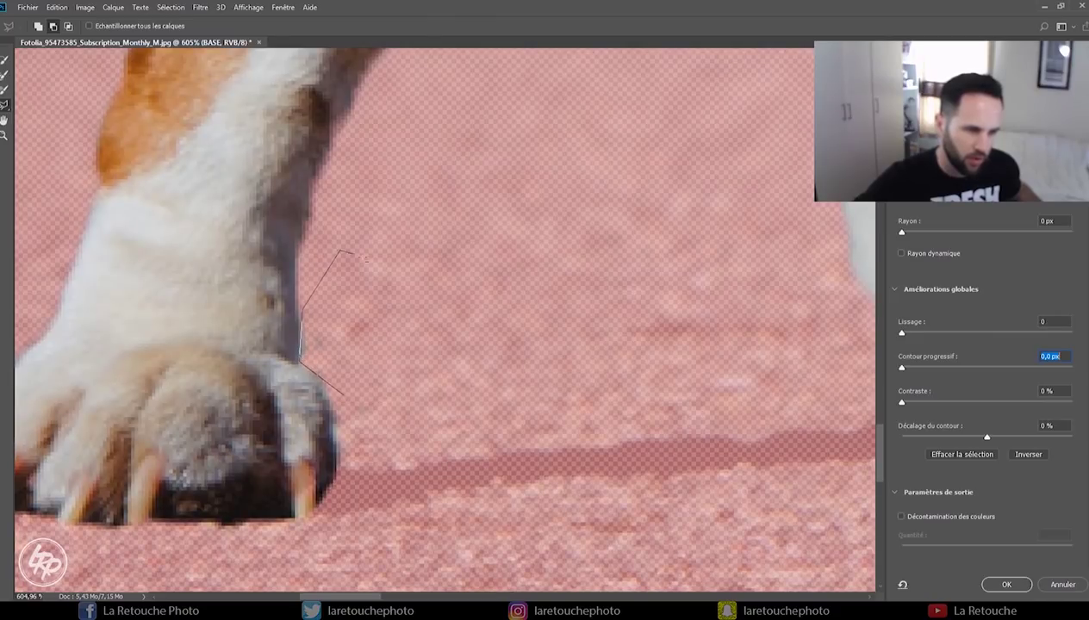
{"action": "left_click", "coordinate": [374, 293]}
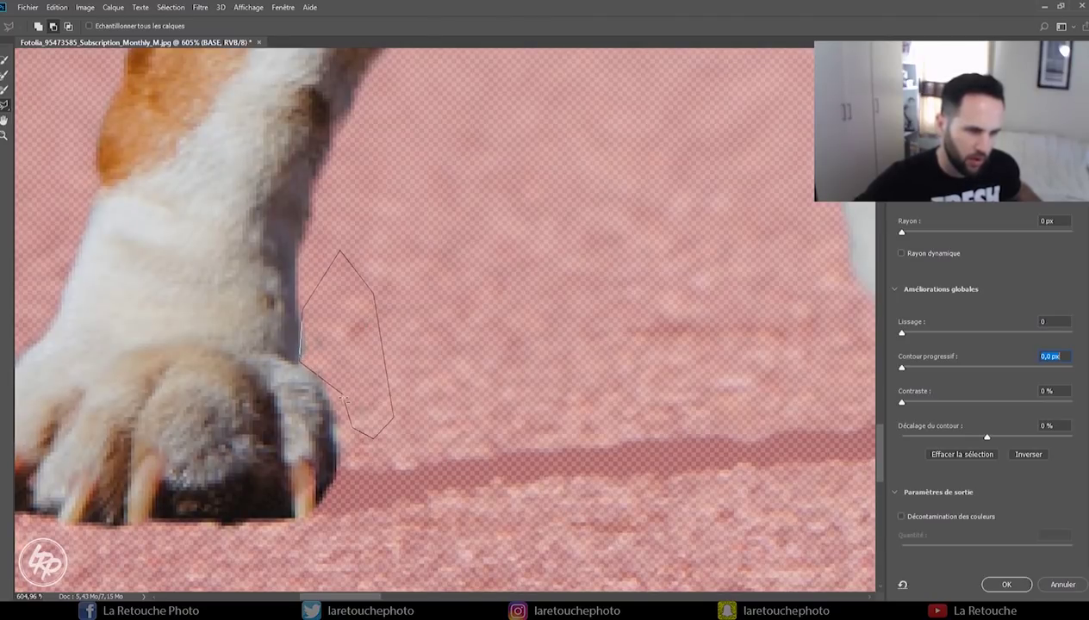
{"action": "double_click", "coordinate": [345, 395]}
Trace the ground shadow band from the paw across to the skateboard wheel.
{"action": "mouse_move", "coordinate": [382, 443]}
{"action": "left_mouse_down"}
{"action": "mouse_move", "coordinate": [577, 292]}
{"action": "mouse_move", "coordinate": [414, 323]}
{"action": "mouse_move", "coordinate": [392, 380]}
{"action": "mouse_move", "coordinate": [326, 389]}
{"action": "left_mouse_up"}
{"action": "left_click_drag", "start_coordinate": [759, 328], "coordinate": [259, 405]}
{"action": "left_click", "coordinate": [269, 388]}
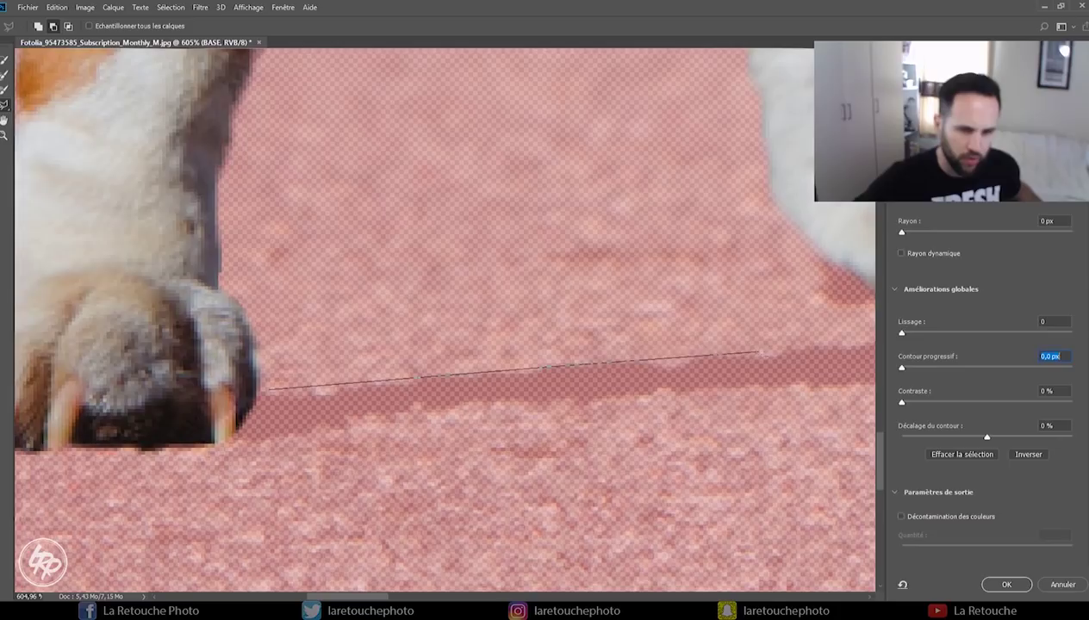
{"action": "left_click_drag", "start_coordinate": [832, 342], "coordinate": [389, 365]}
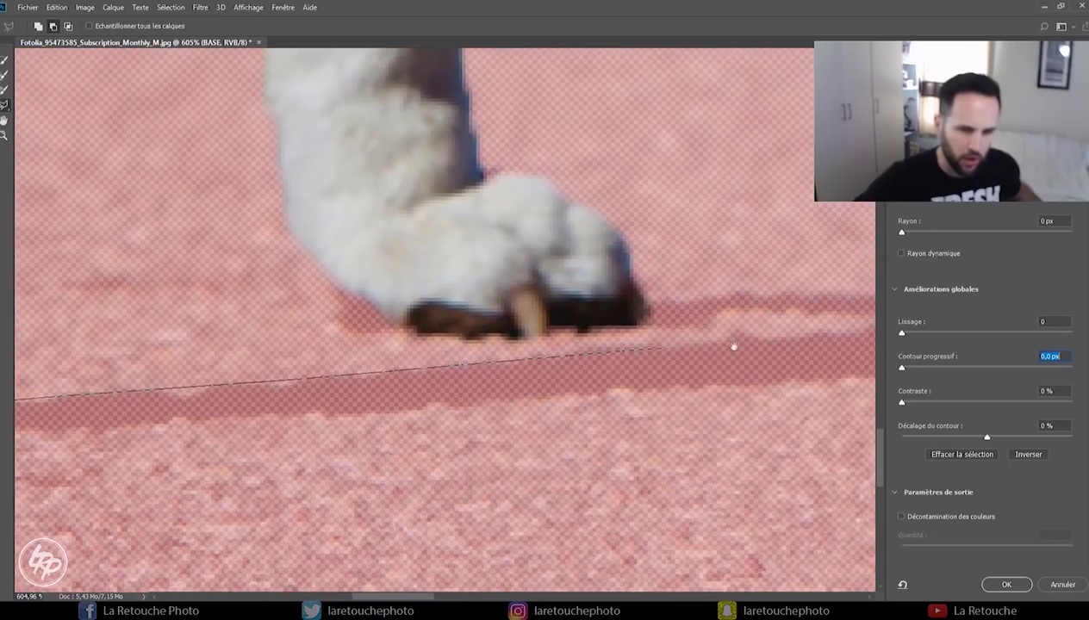
{"action": "left_click_drag", "start_coordinate": [734, 345], "coordinate": [246, 385]}
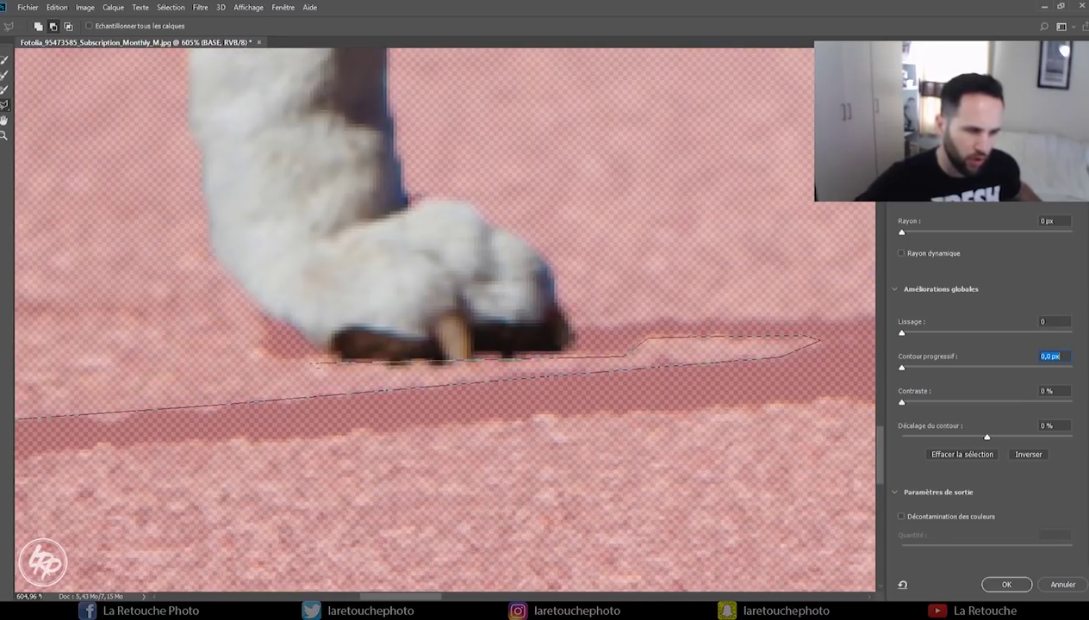
{"action": "left_click", "coordinate": [260, 308]}
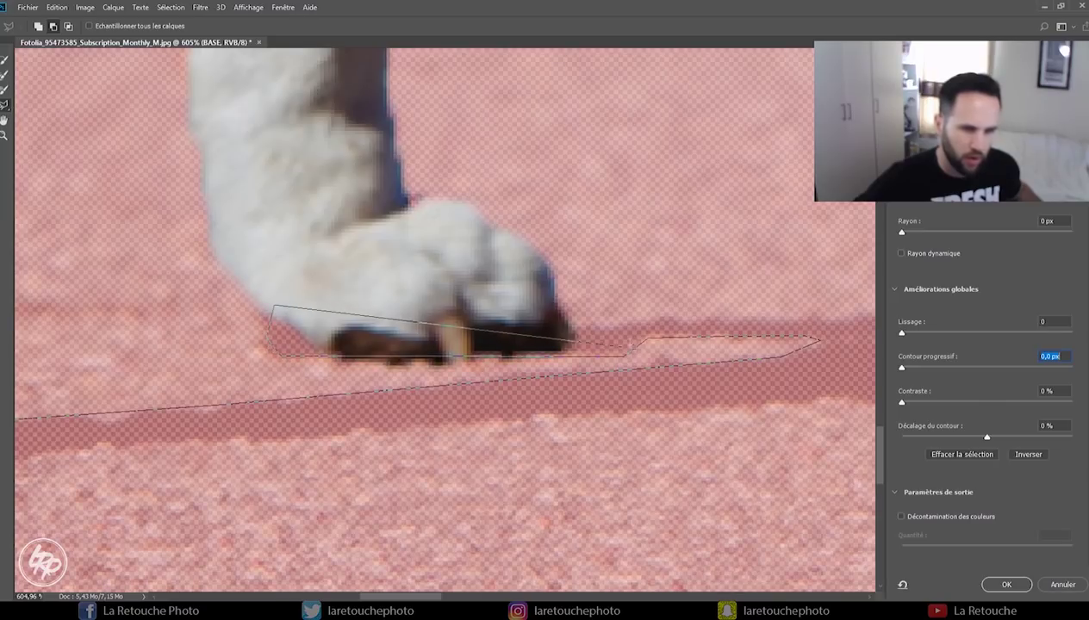
{"action": "left_click_drag", "start_coordinate": [737, 316], "coordinate": [229, 343]}
{"action": "left_click", "coordinate": [540, 336]}
{"action": "left_click", "coordinate": [569, 417]}
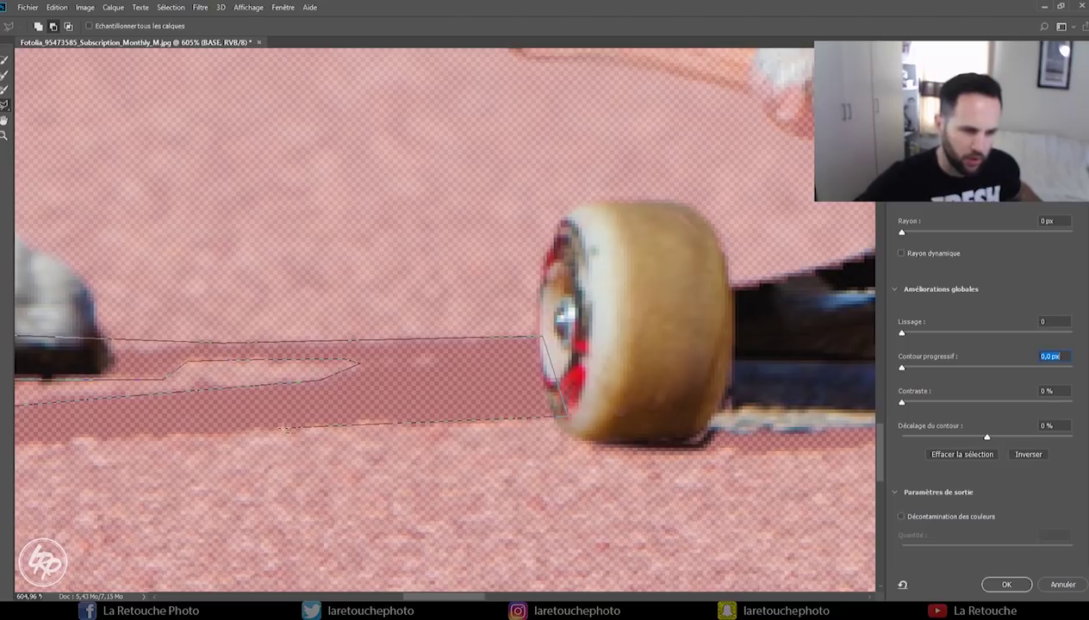
Outline around the paw's toe tips and close, masking out the shadow under the paw.
{"action": "left_click_drag", "start_coordinate": [220, 426], "coordinate": [685, 346]}
{"action": "left_click_drag", "start_coordinate": [164, 405], "coordinate": [625, 369]}
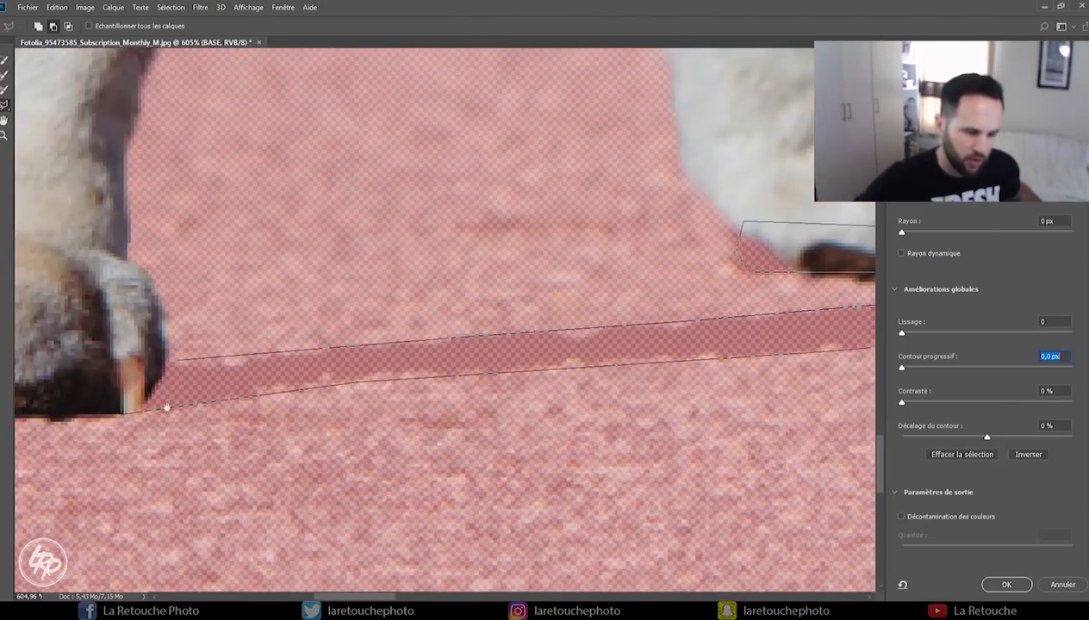
{"action": "left_click_drag", "start_coordinate": [167, 407], "coordinate": [496, 404]}
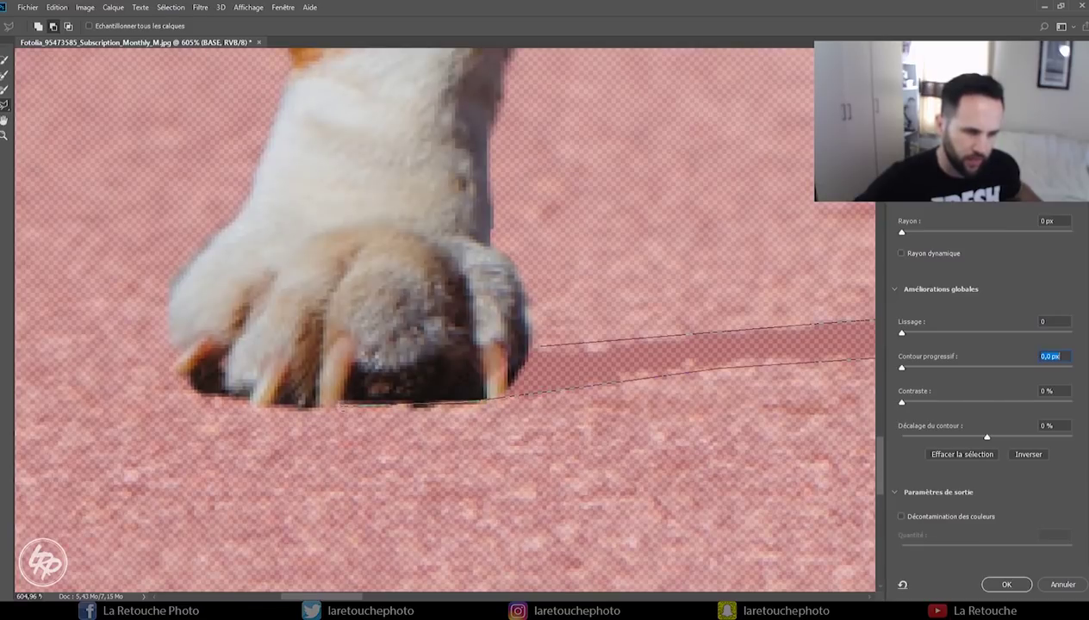
{"action": "left_click", "coordinate": [203, 392]}
{"action": "left_click", "coordinate": [190, 379]}
{"action": "left_click", "coordinate": [233, 345]}
{"action": "left_click", "coordinate": [396, 345]}
{"action": "double_click", "coordinate": [530, 345]}
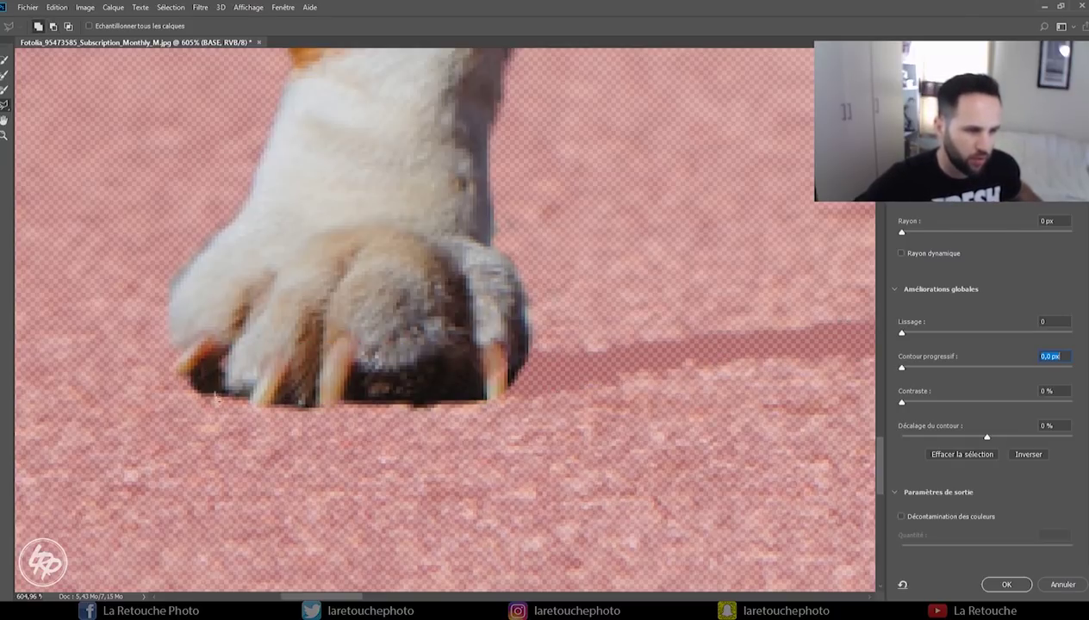
Close the outline around the shadow band and mask out the gap under the board.
{"action": "left_click", "coordinate": [486, 401]}
{"action": "mouse_move", "coordinate": [390, 386]}
{"action": "left_mouse_down"}
{"action": "mouse_move", "coordinate": [334, 388]}
{"action": "mouse_move", "coordinate": [384, 382]}
{"action": "left_mouse_up"}
{"action": "mouse_move", "coordinate": [776, 360]}
{"action": "left_mouse_down"}
{"action": "mouse_move", "coordinate": [288, 390]}
{"action": "mouse_move", "coordinate": [705, 281]}
{"action": "mouse_move", "coordinate": [183, 296]}
{"action": "mouse_move", "coordinate": [48, 316]}
{"action": "mouse_move", "coordinate": [531, 317]}
{"action": "mouse_move", "coordinate": [367, 345]}
{"action": "mouse_move", "coordinate": [181, 355]}
{"action": "mouse_move", "coordinate": [362, 343]}
{"action": "mouse_move", "coordinate": [316, 353]}
{"action": "mouse_move", "coordinate": [100, 359]}
{"action": "mouse_move", "coordinate": [308, 358]}
{"action": "mouse_move", "coordinate": [308, 383]}
{"action": "left_mouse_up"}
{"action": "mouse_move", "coordinate": [657, 361]}
{"action": "left_mouse_down"}
{"action": "mouse_move", "coordinate": [325, 348]}
{"action": "mouse_move", "coordinate": [156, 323]}
{"action": "left_mouse_up"}
{"action": "mouse_move", "coordinate": [645, 360]}
{"action": "left_mouse_down"}
{"action": "mouse_move", "coordinate": [162, 430]}
{"action": "mouse_move", "coordinate": [296, 426]}
{"action": "mouse_move", "coordinate": [525, 390]}
{"action": "left_mouse_up"}
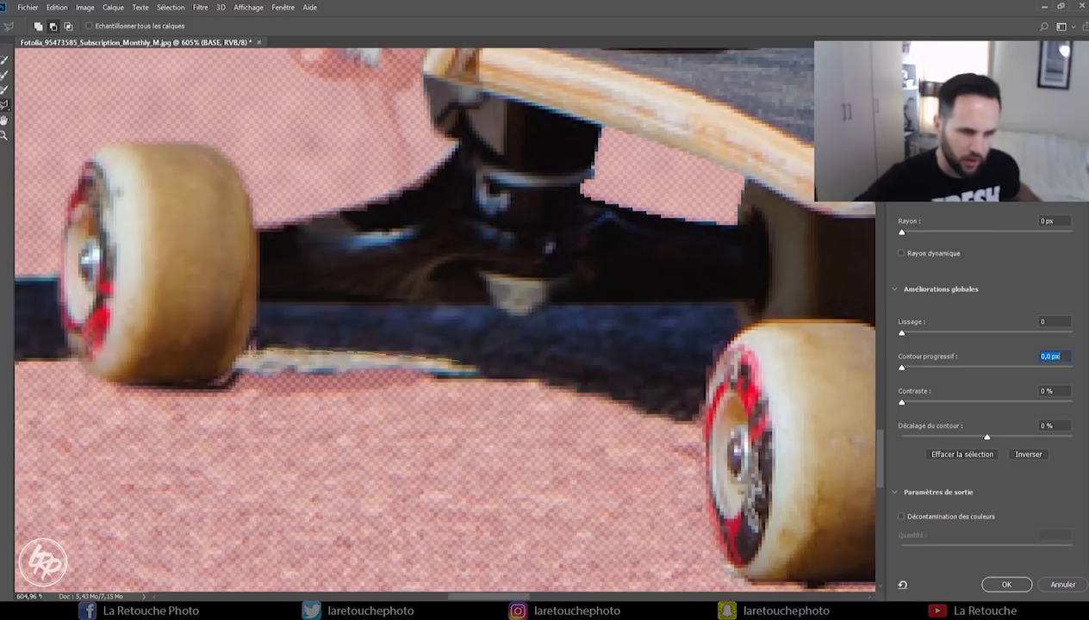
{"action": "left_click", "coordinate": [370, 450]}
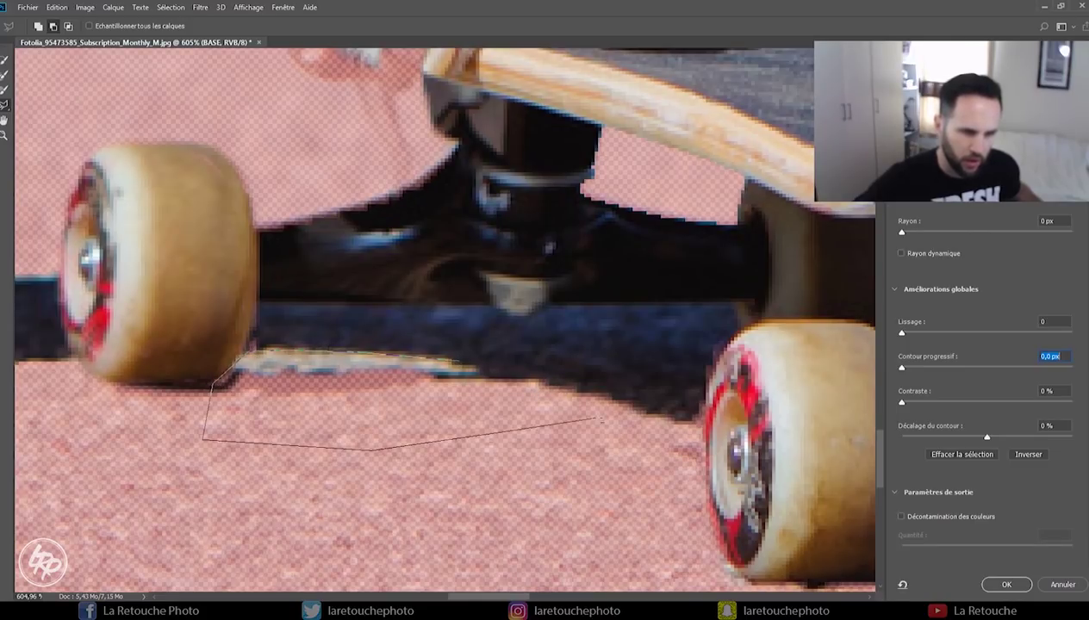
{"action": "double_click", "coordinate": [460, 364]}
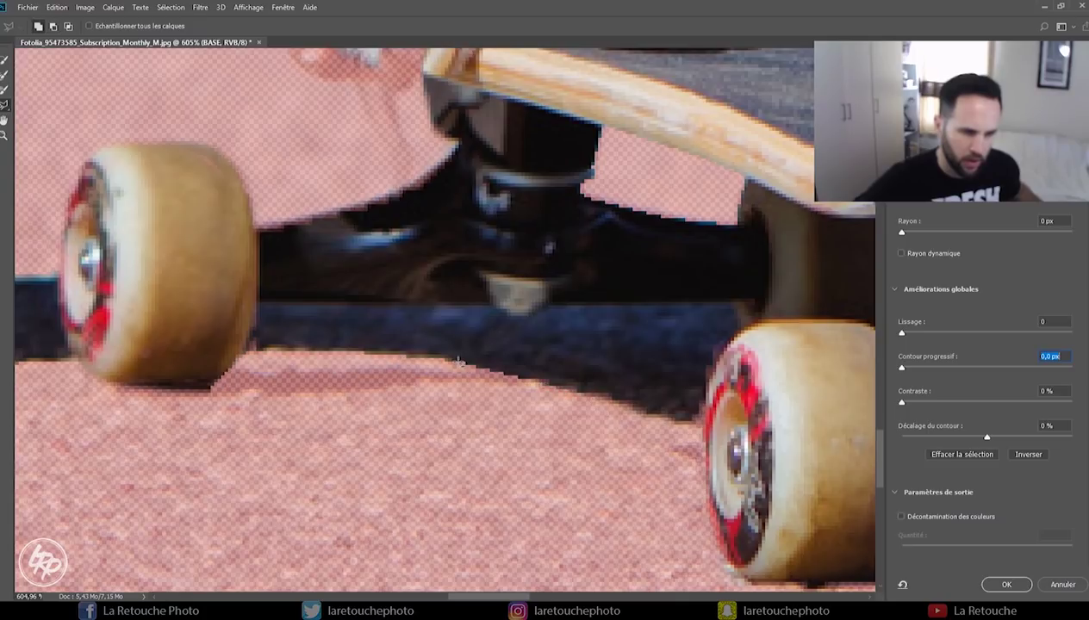
Outline along the wheel bases and add the shadow strip beside the front wheel.
{"action": "left_click_drag", "start_coordinate": [223, 339], "coordinate": [281, 348]}
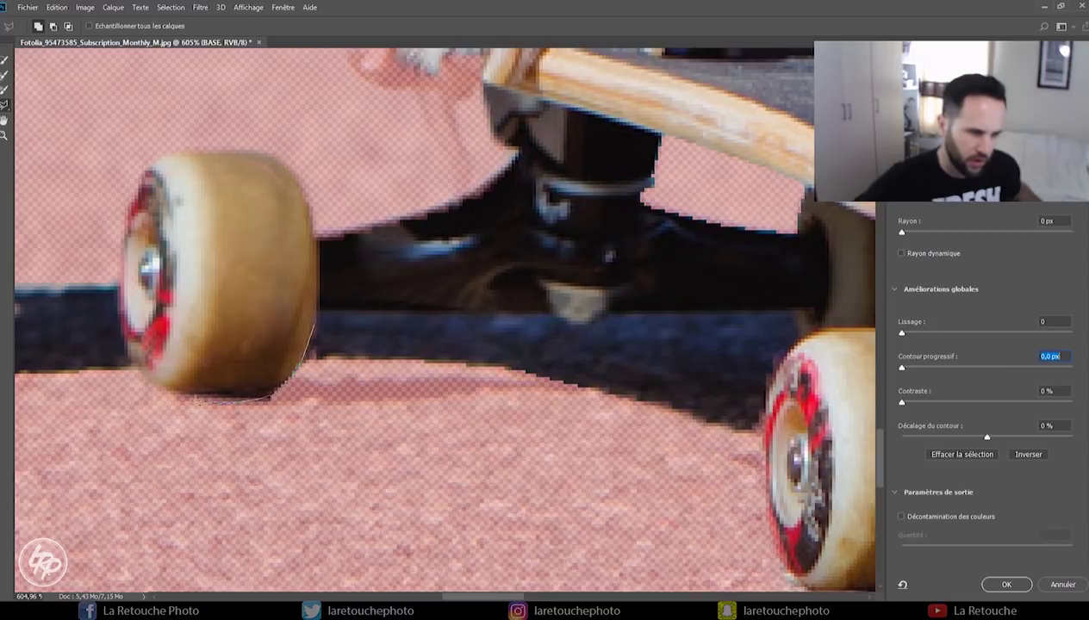
{"action": "left_click", "coordinate": [135, 359]}
{"action": "left_click", "coordinate": [207, 321]}
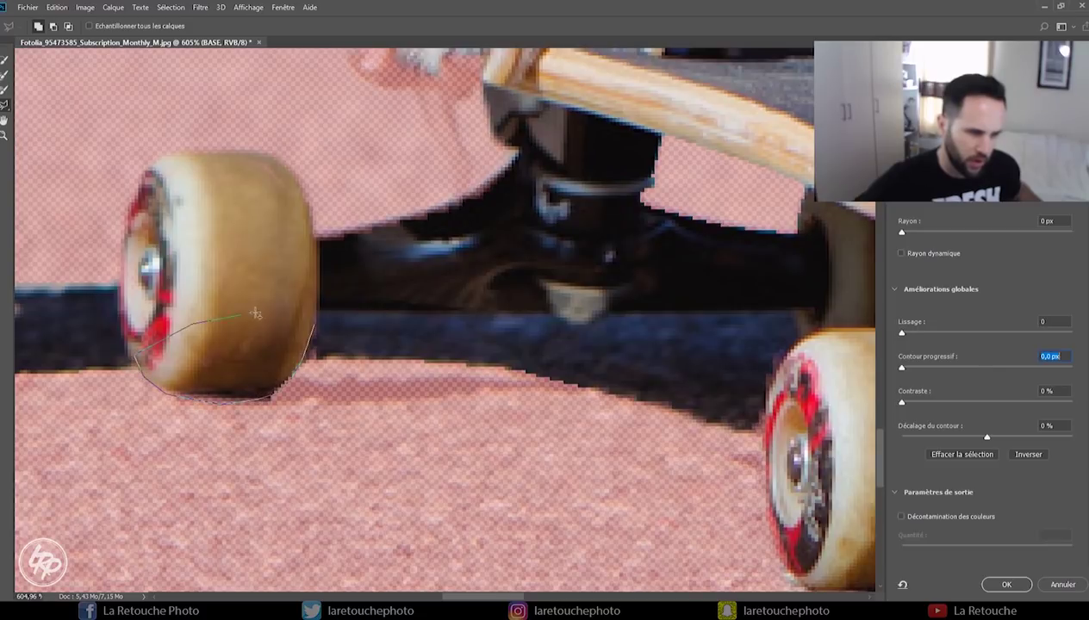
{"action": "double_click", "coordinate": [319, 326]}
{"action": "left_click_drag", "start_coordinate": [679, 388], "coordinate": [305, 380]}
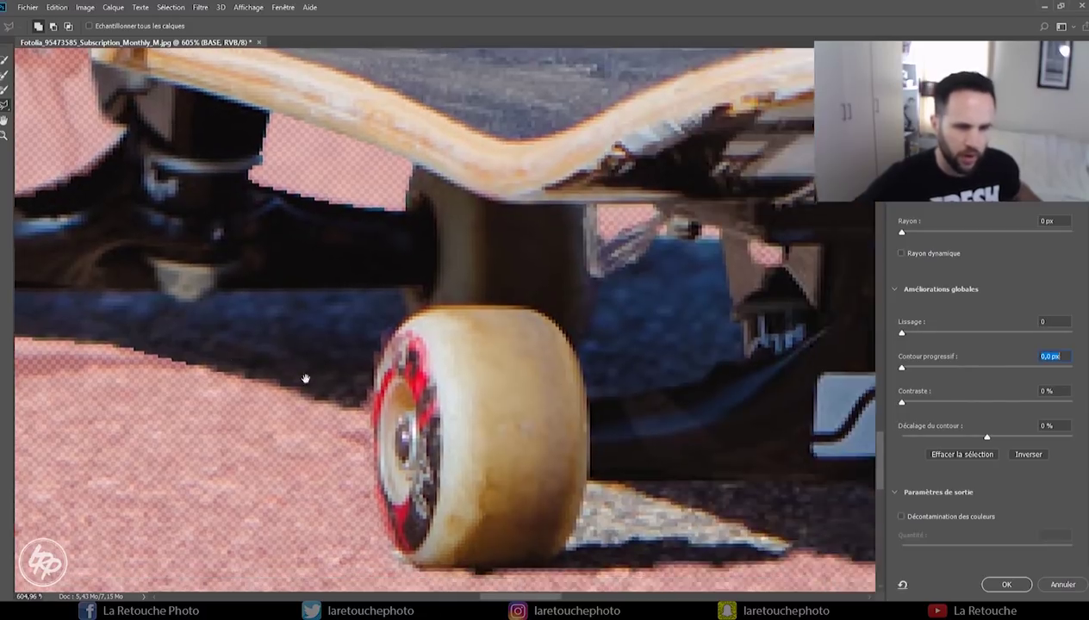
{"action": "left_click_drag", "start_coordinate": [613, 475], "coordinate": [372, 385]}
{"action": "left_click", "coordinate": [548, 455]}
{"action": "double_click", "coordinate": [379, 393]}
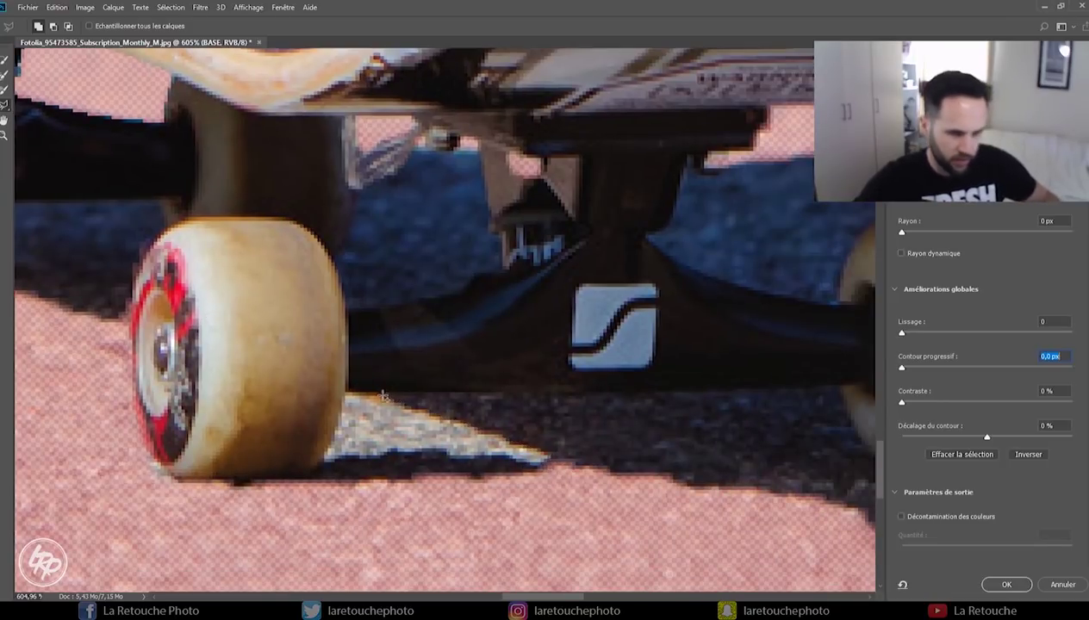
{"action": "left_click", "coordinate": [550, 457]}
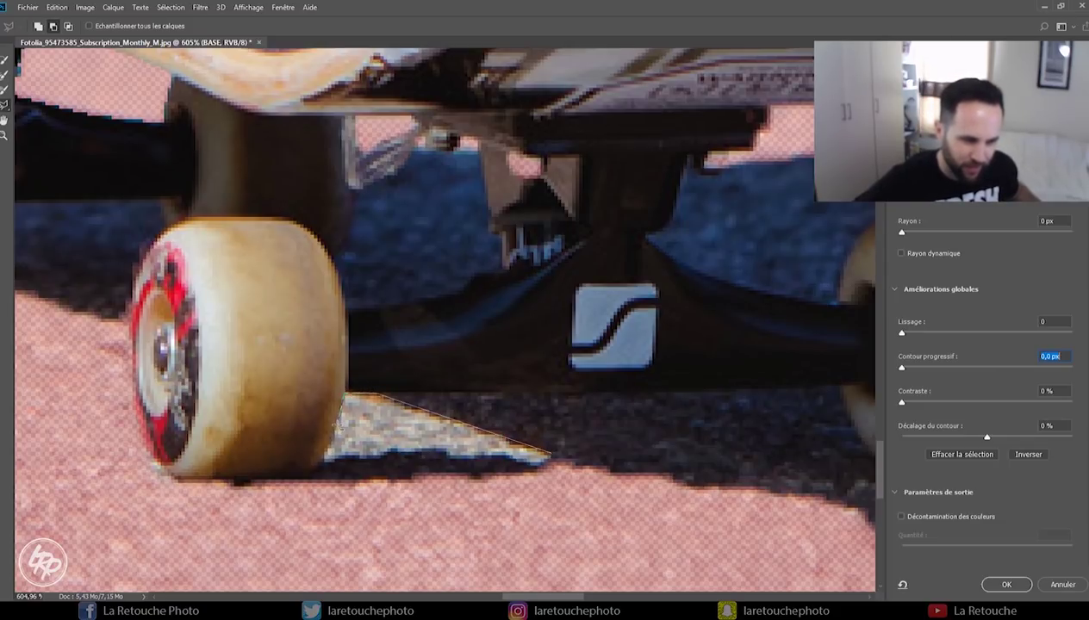
{"action": "double_click", "coordinate": [325, 459]}
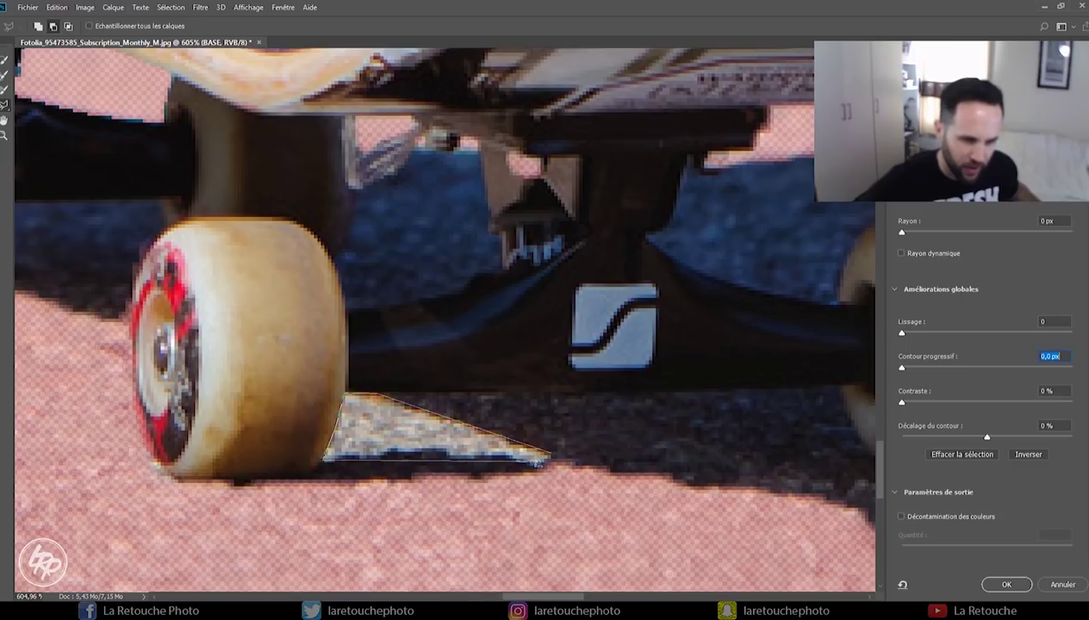
Trace and add the shadow tip beside the other wheel.
{"action": "mouse_move", "coordinate": [622, 402]}
{"action": "left_mouse_down"}
{"action": "mouse_move", "coordinate": [698, 374]}
{"action": "mouse_move", "coordinate": [609, 348]}
{"action": "mouse_move", "coordinate": [455, 450]}
{"action": "mouse_move", "coordinate": [389, 406]}
{"action": "left_mouse_up"}
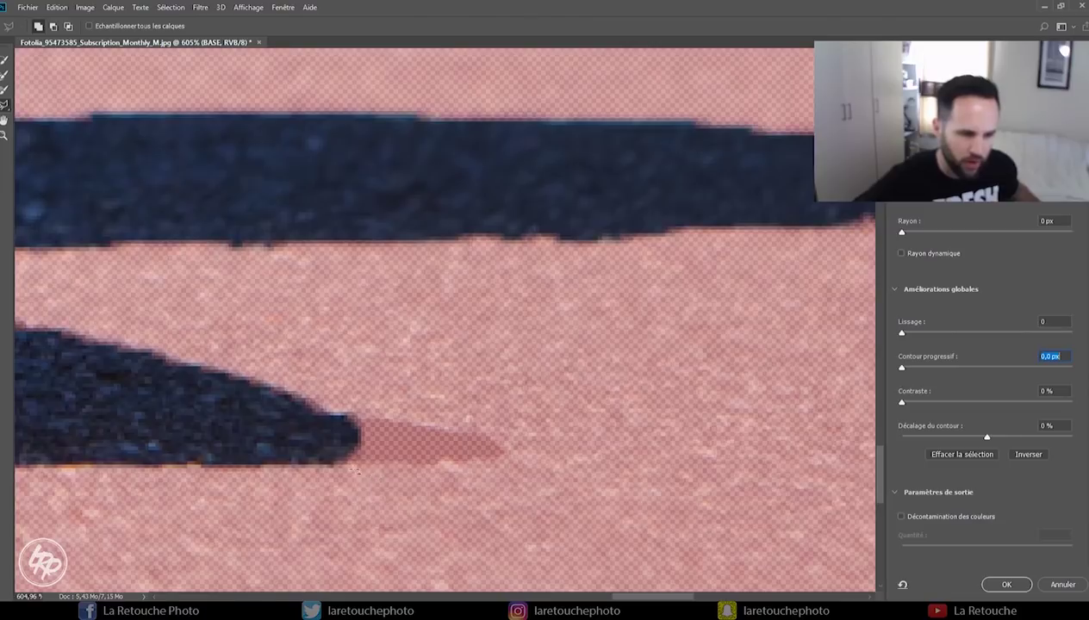
{"action": "left_click", "coordinate": [331, 464]}
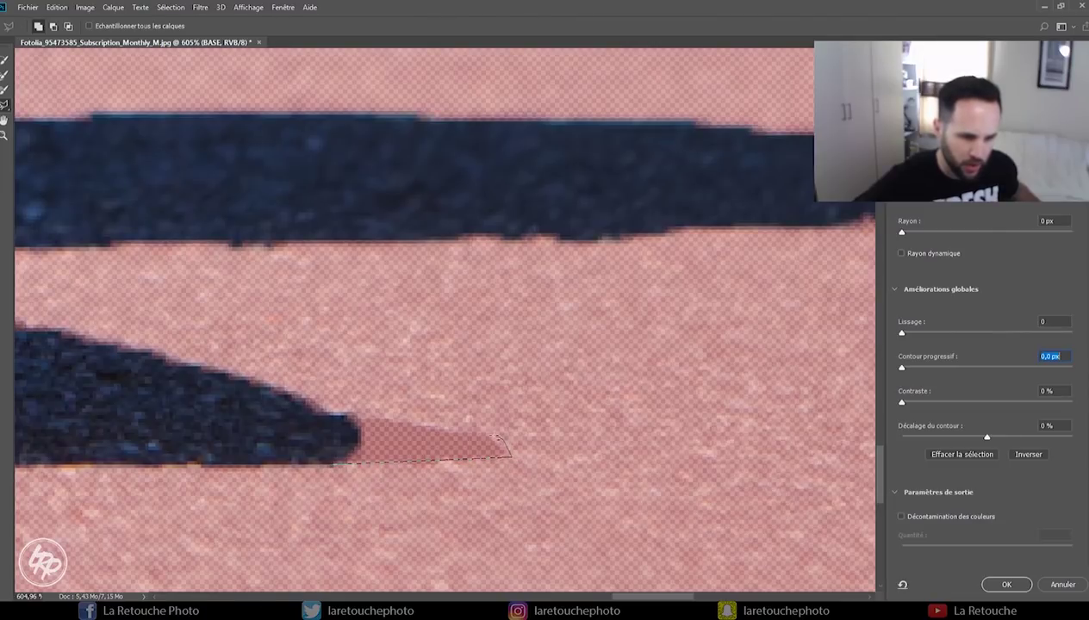
{"action": "left_click_drag", "start_coordinate": [360, 420], "coordinate": [338, 471]}
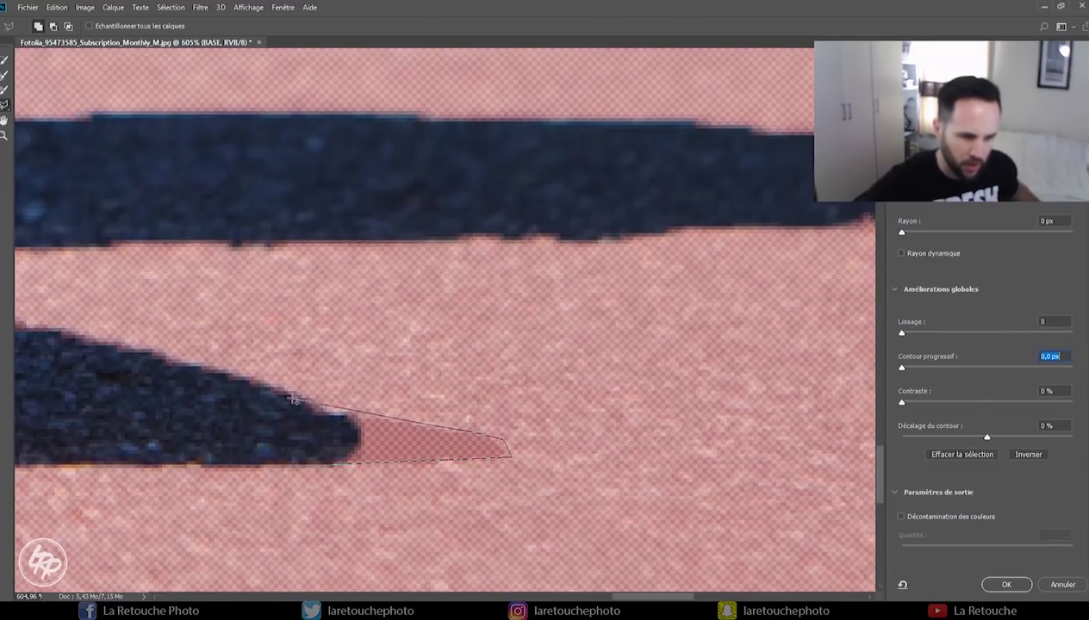
{"action": "left_click", "coordinate": [336, 466]}
Add the light patches and notches along the dark shadow's top and lower edges.
{"action": "mouse_move", "coordinate": [622, 340]}
{"action": "left_mouse_down"}
{"action": "mouse_move", "coordinate": [504, 372]}
{"action": "mouse_move", "coordinate": [338, 299]}
{"action": "left_mouse_up"}
{"action": "mouse_move", "coordinate": [340, 231]}
{"action": "left_mouse_down"}
{"action": "mouse_move", "coordinate": [75, 217]}
{"action": "mouse_move", "coordinate": [371, 148]}
{"action": "left_mouse_up"}
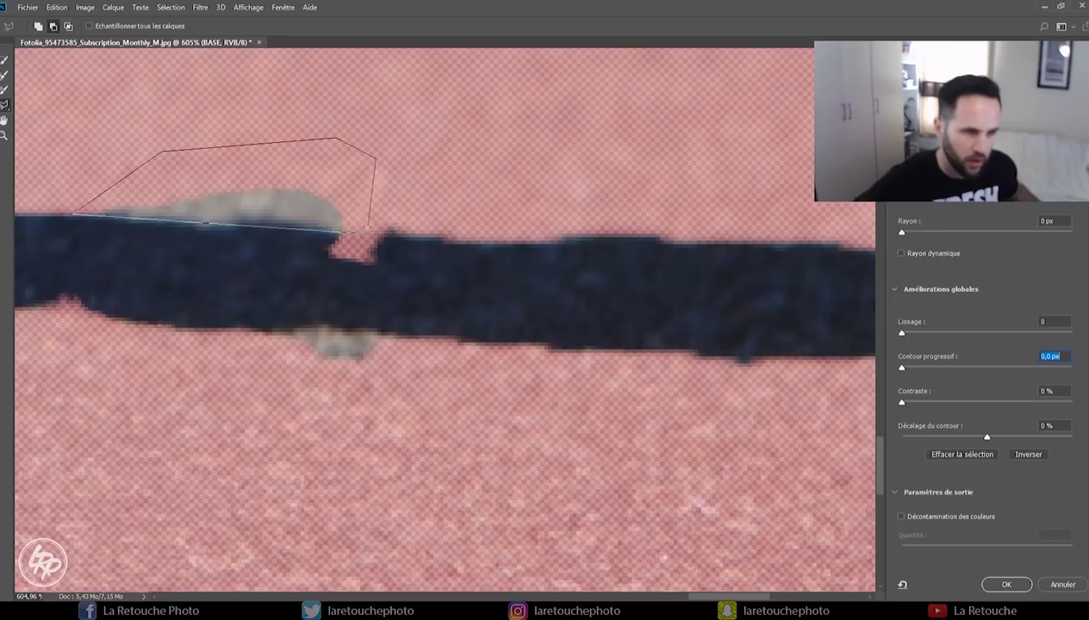
{"action": "left_click_drag", "start_coordinate": [369, 229], "coordinate": [355, 234]}
{"action": "mouse_move", "coordinate": [59, 306]}
{"action": "left_mouse_down"}
{"action": "mouse_move", "coordinate": [551, 349]}
{"action": "mouse_move", "coordinate": [278, 401]}
{"action": "mouse_move", "coordinate": [73, 324]}
{"action": "mouse_move", "coordinate": [66, 307]}
{"action": "left_mouse_up"}
{"action": "mouse_move", "coordinate": [112, 221]}
{"action": "left_mouse_down"}
{"action": "mouse_move", "coordinate": [669, 239]}
{"action": "mouse_move", "coordinate": [511, 283]}
{"action": "mouse_move", "coordinate": [131, 254]}
{"action": "mouse_move", "coordinate": [117, 219]}
{"action": "left_mouse_up"}
{"action": "scroll", "coordinate": [377, 316], "scroll_direction": "right", "scroll_amount": 3}
{"action": "scroll", "coordinate": [486, 347], "scroll_direction": "right", "scroll_amount": 3}
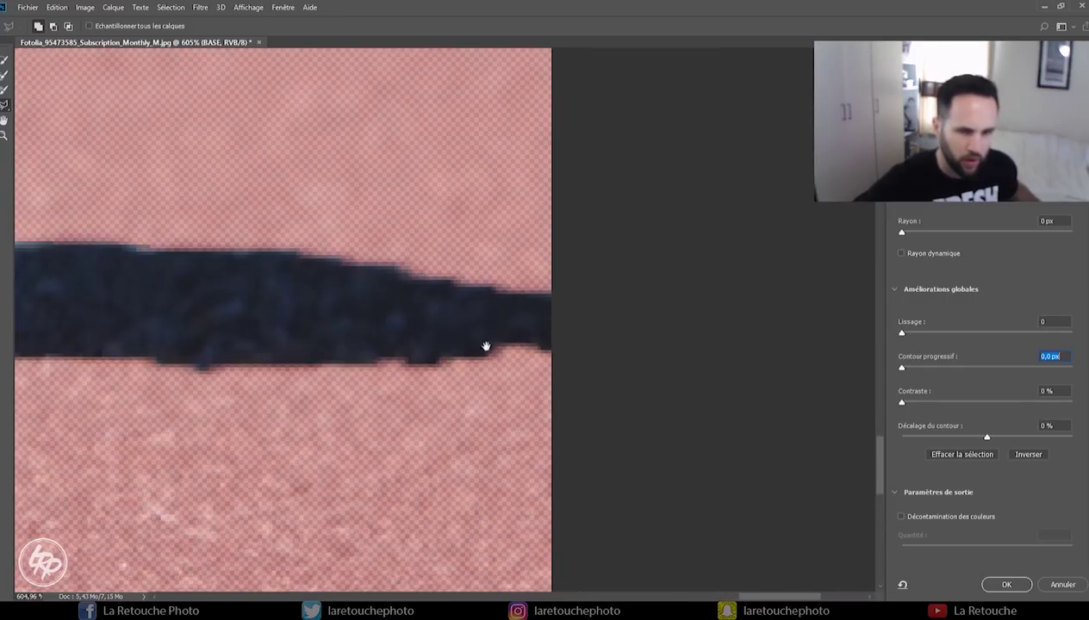
{"action": "scroll", "coordinate": [224, 336], "scroll_direction": "left", "scroll_amount": 3}
{"action": "left_click", "coordinate": [2, 135]}
{"action": "left_click", "coordinate": [452, 248], "text": "alt"}
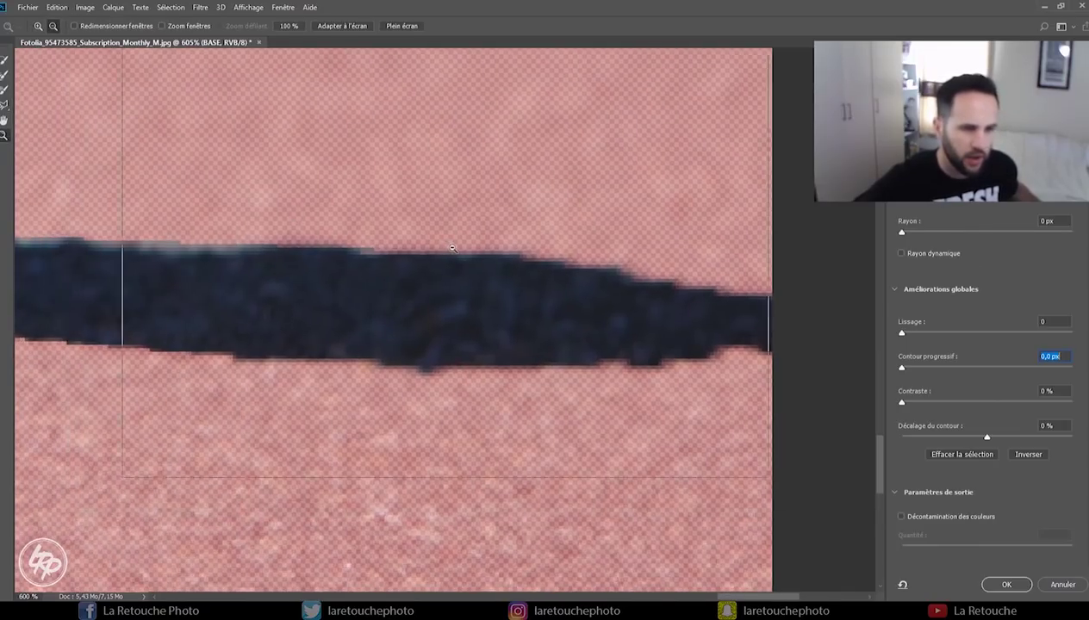
Zoom out to 50%, then in to 66.7%, to review the whole bulldog cutout.
{"action": "left_click_drag", "start_coordinate": [452, 248], "coordinate": [312, 264]}
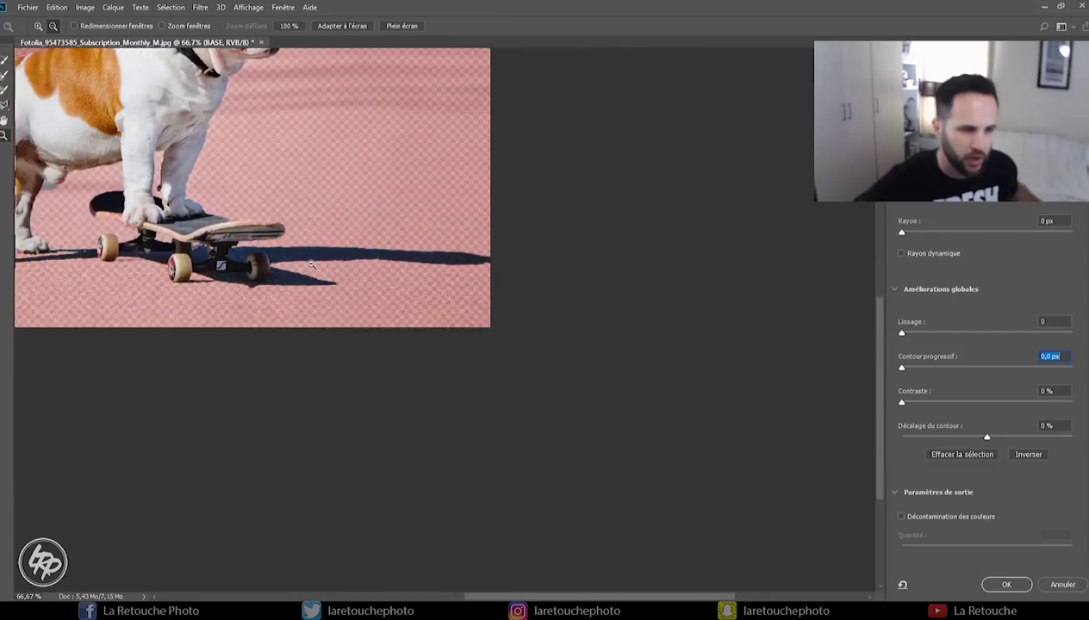
{"action": "left_click", "coordinate": [454, 331], "text": "alt"}
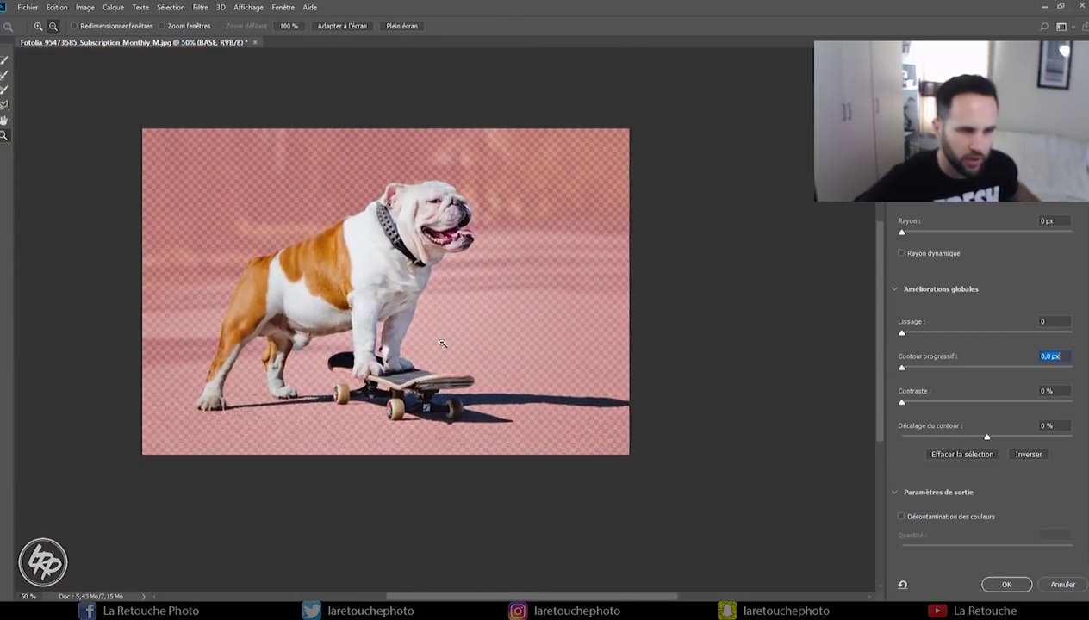
{"action": "key", "text": "ctrl+plus"}
{"action": "scroll", "coordinate": [951, 312], "scroll_direction": "down", "scroll_amount": 1}
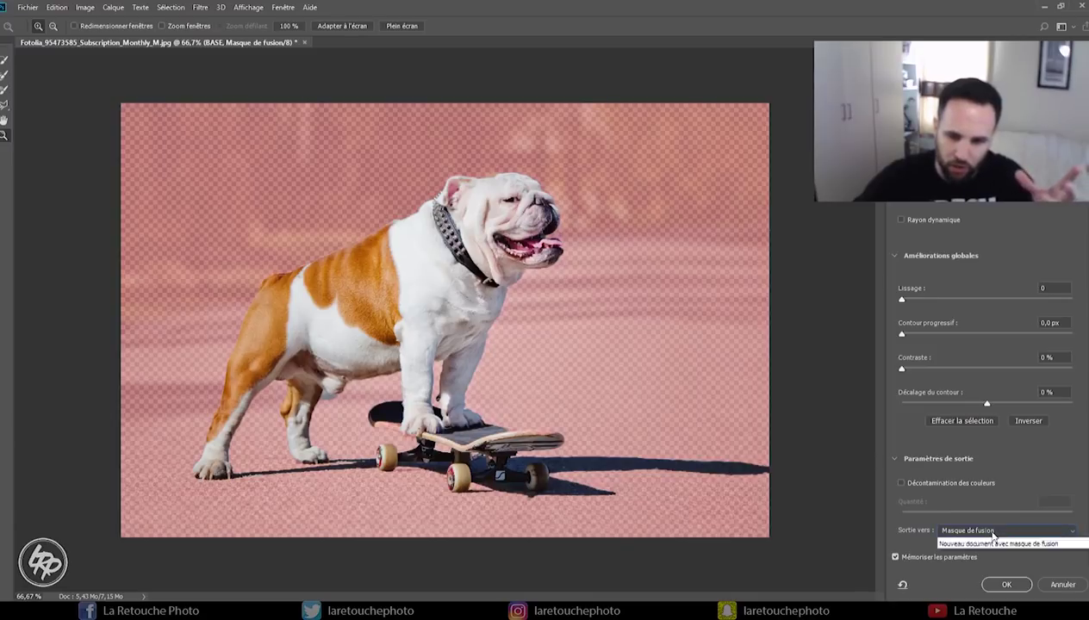
Output the refined selection as a layer mask on the BASE layer.
{"action": "left_click", "coordinate": [991, 531]}
{"action": "left_click", "coordinate": [990, 552]}
{"action": "left_click", "coordinate": [1007, 586]}
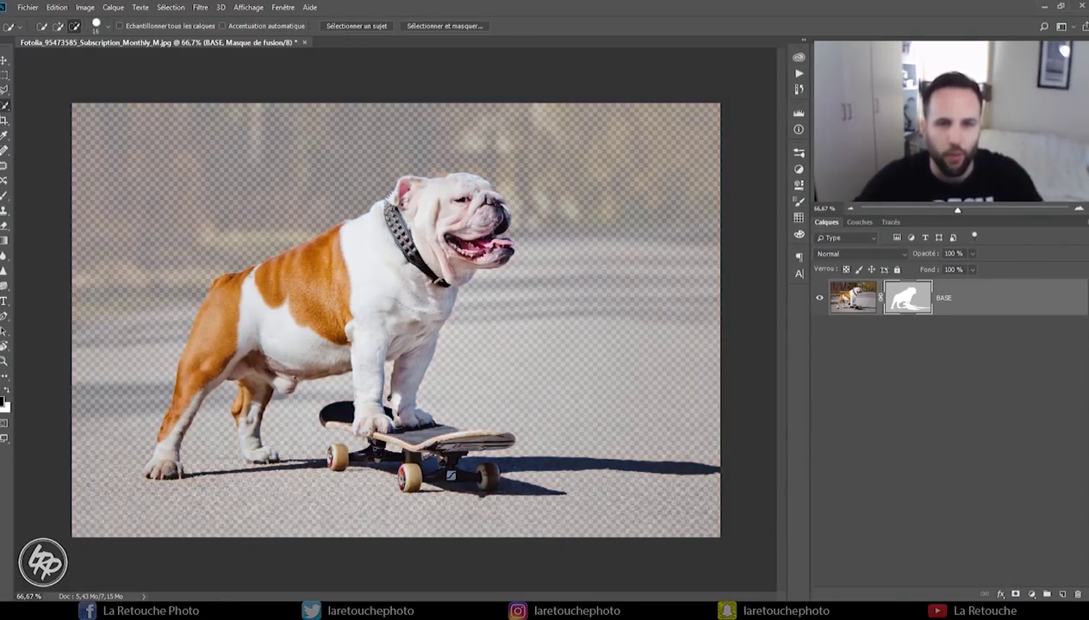
Compare before and after the refinement in the History panel, then collapse it.
{"action": "left_click", "coordinate": [801, 91]}
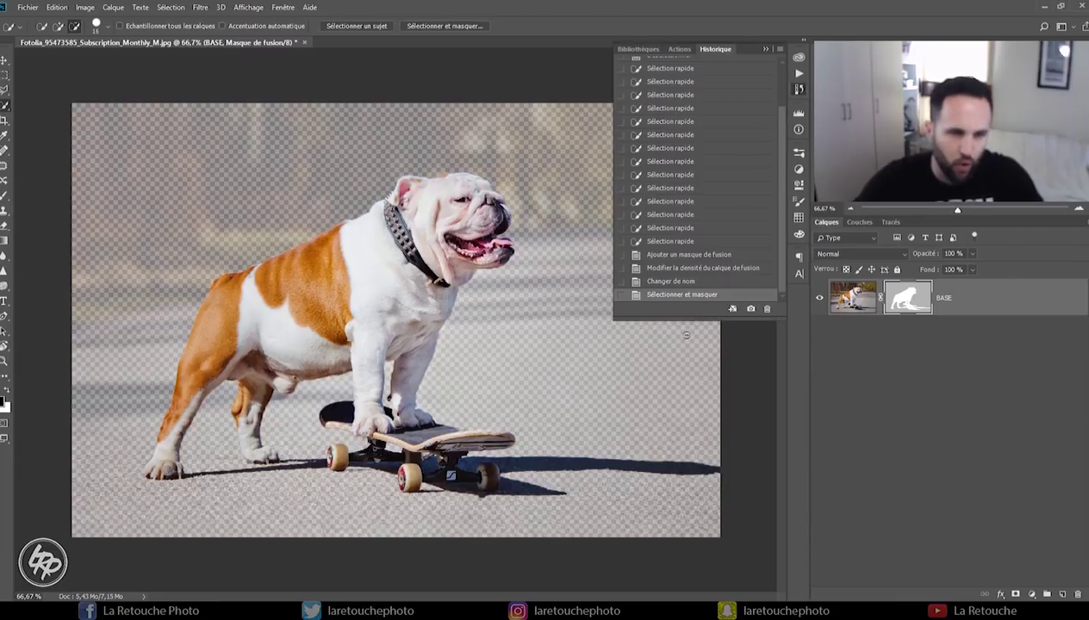
{"action": "left_click", "coordinate": [686, 282]}
{"action": "left_click", "coordinate": [687, 296]}
{"action": "left_click", "coordinate": [685, 284]}
{"action": "left_click", "coordinate": [686, 296]}
{"action": "left_click", "coordinate": [686, 282]}
{"action": "left_click", "coordinate": [687, 295]}
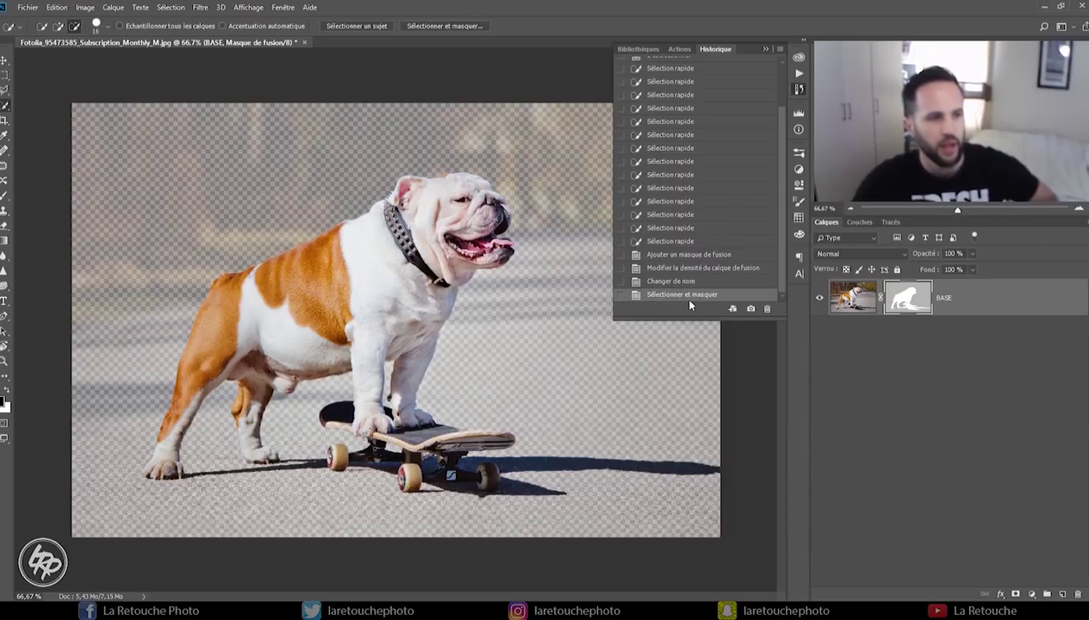
{"action": "left_click", "coordinate": [769, 52]}
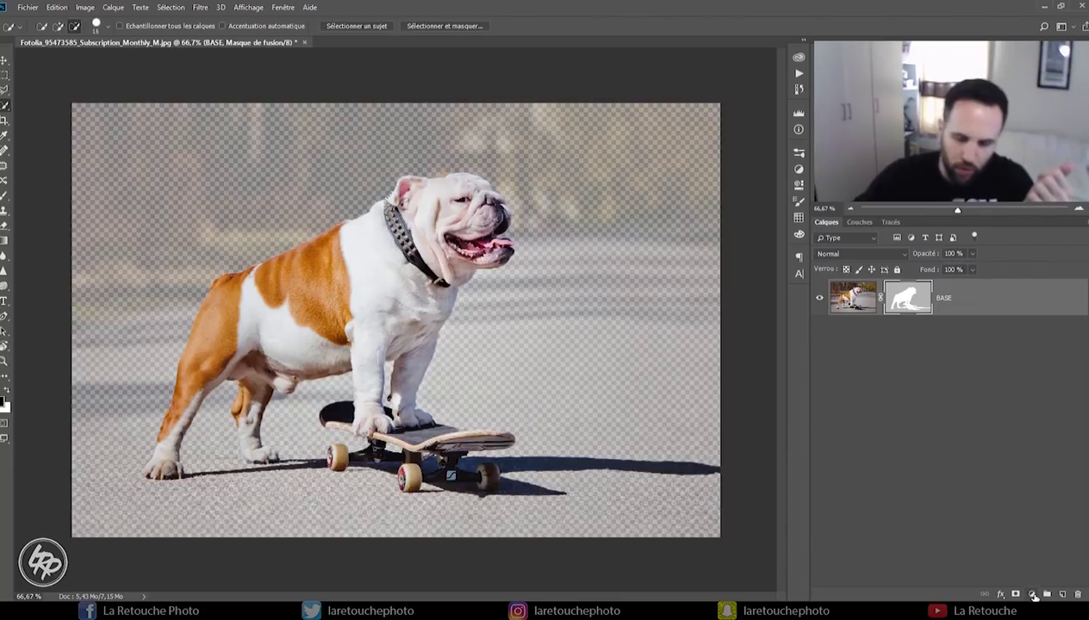
Add a black Solid Color fill layer, Fond 1.
{"action": "left_click", "coordinate": [1033, 596]}
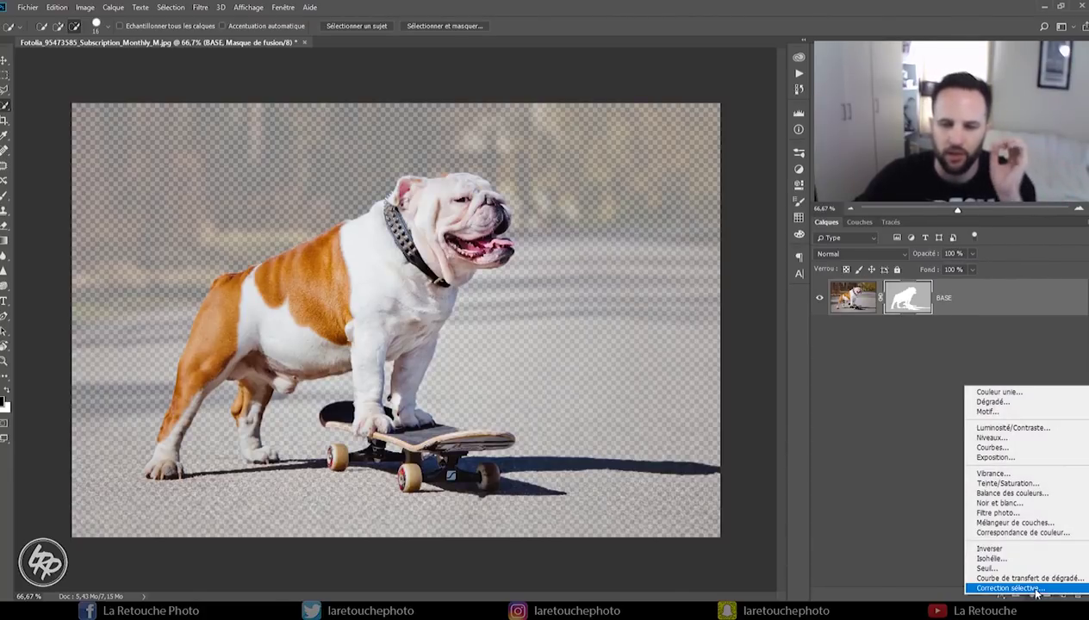
{"action": "left_click", "coordinate": [998, 392]}
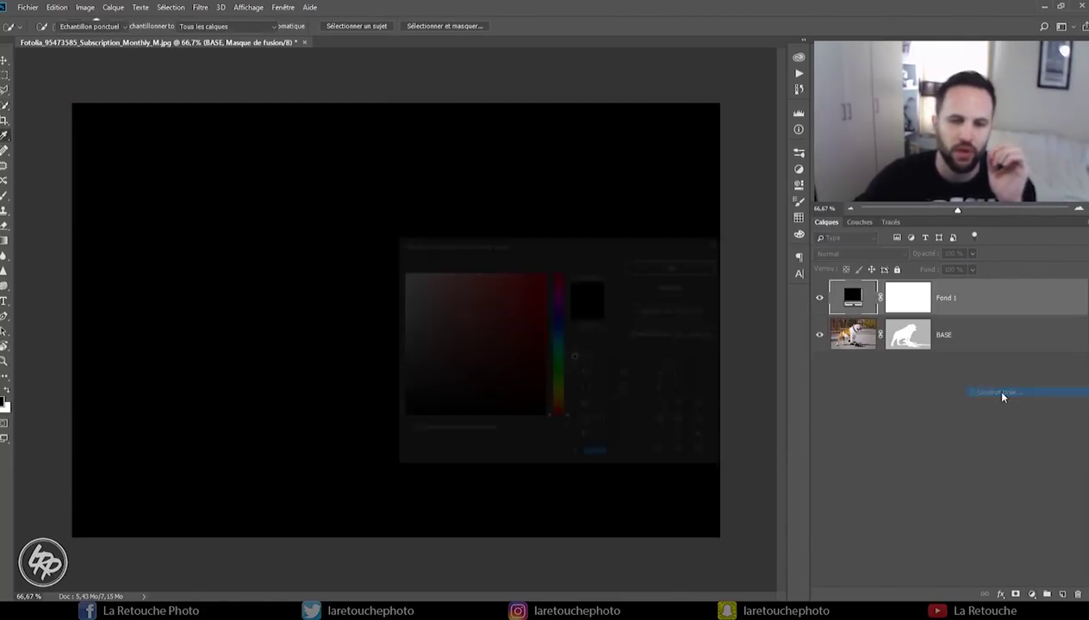
{"action": "left_click", "coordinate": [674, 266]}
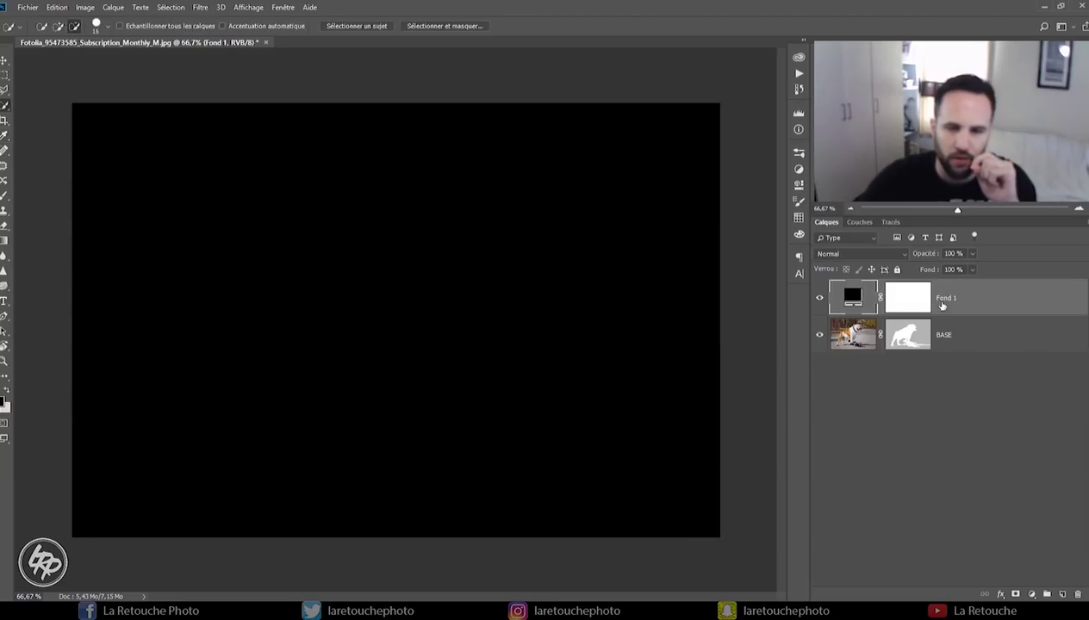
Move Fond 1 beneath the BASE layer and delete its layer mask.
{"action": "left_click_drag", "start_coordinate": [960, 301], "coordinate": [968, 344]}
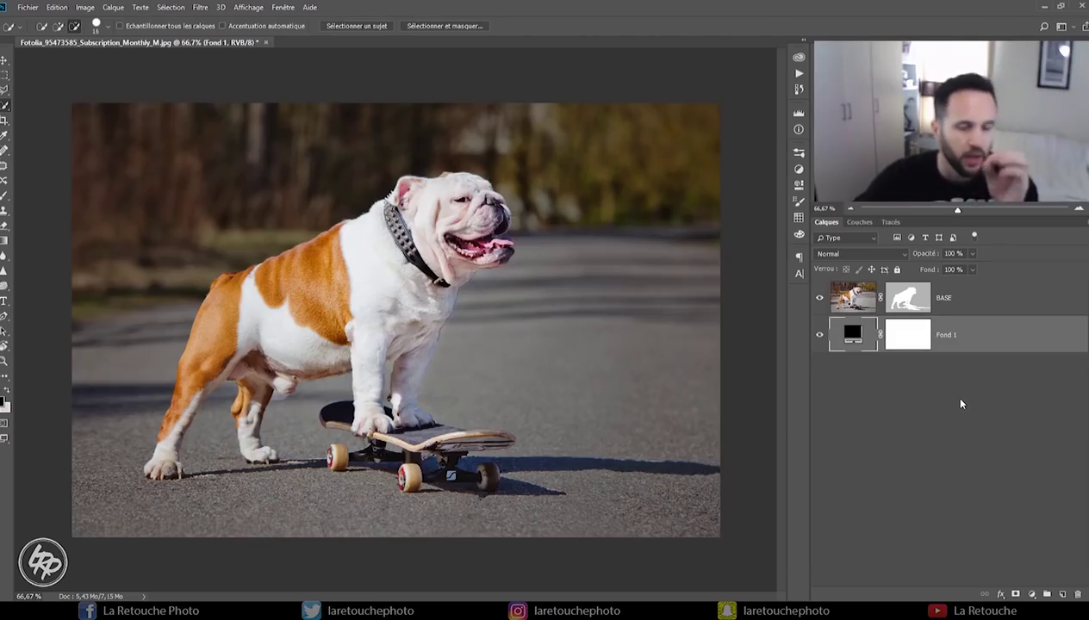
{"action": "right_click", "coordinate": [905, 341]}
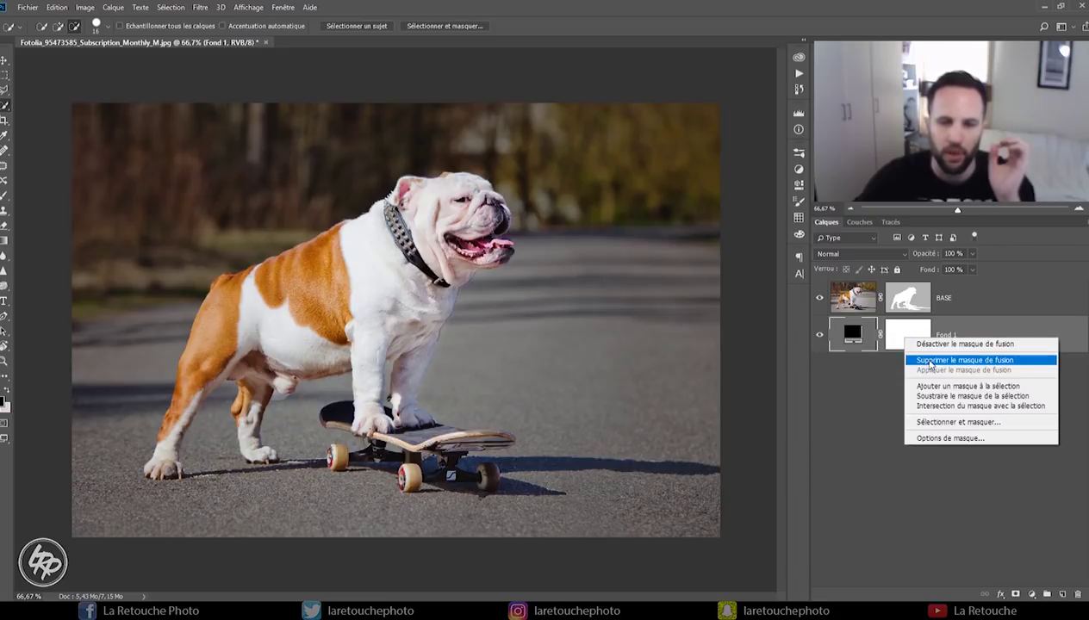
{"action": "left_click", "coordinate": [929, 362]}
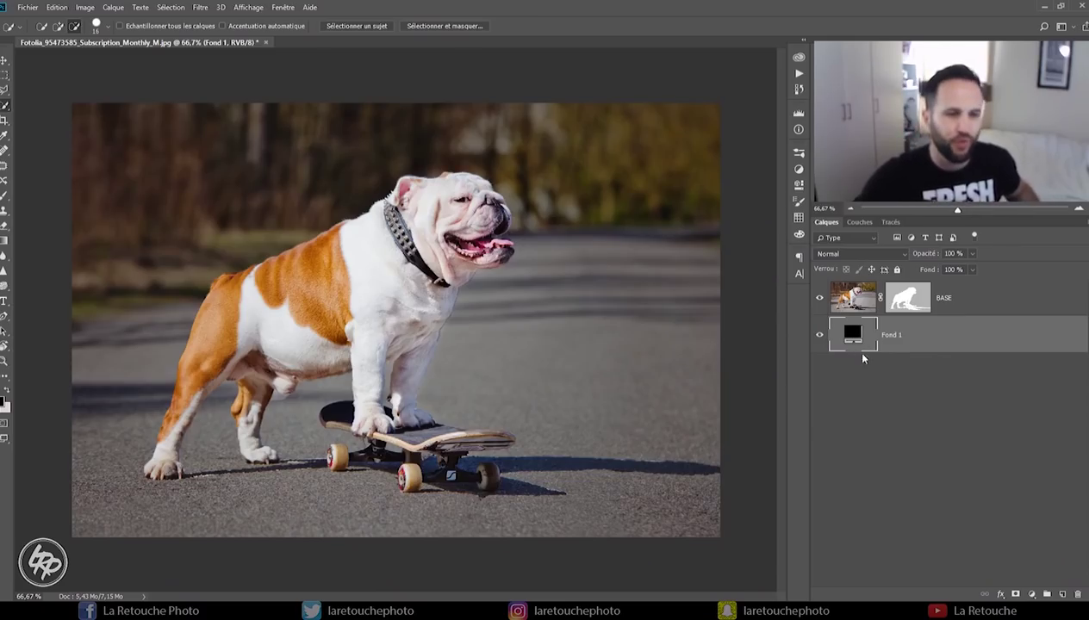
Raise the BASE layer mask's Density from 30% to 100% in Properties.
{"action": "left_click", "coordinate": [905, 298]}
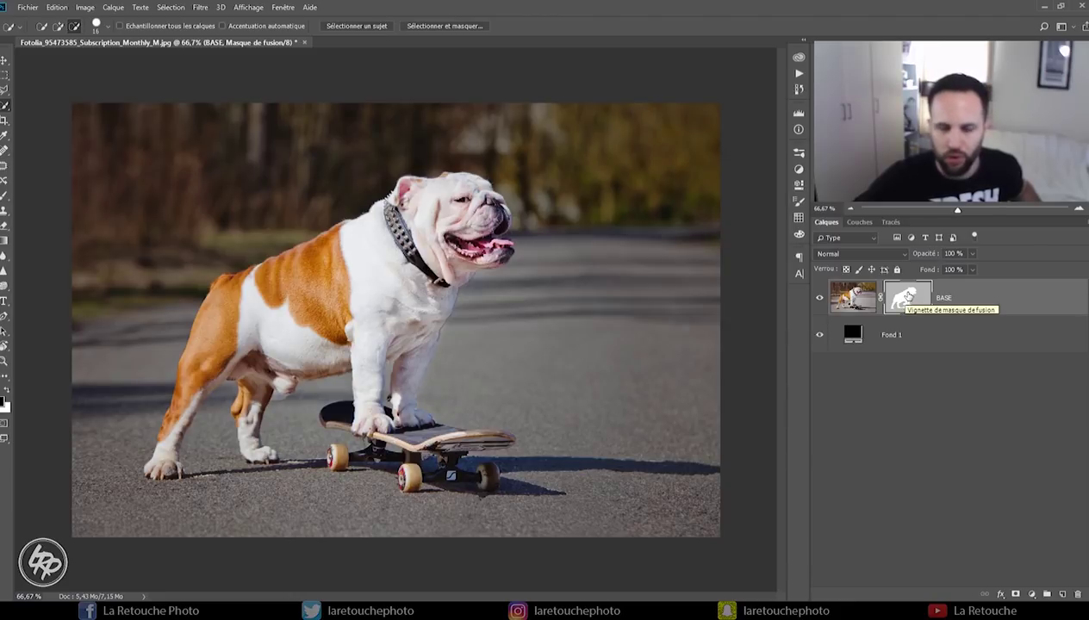
{"action": "left_click", "coordinate": [800, 189]}
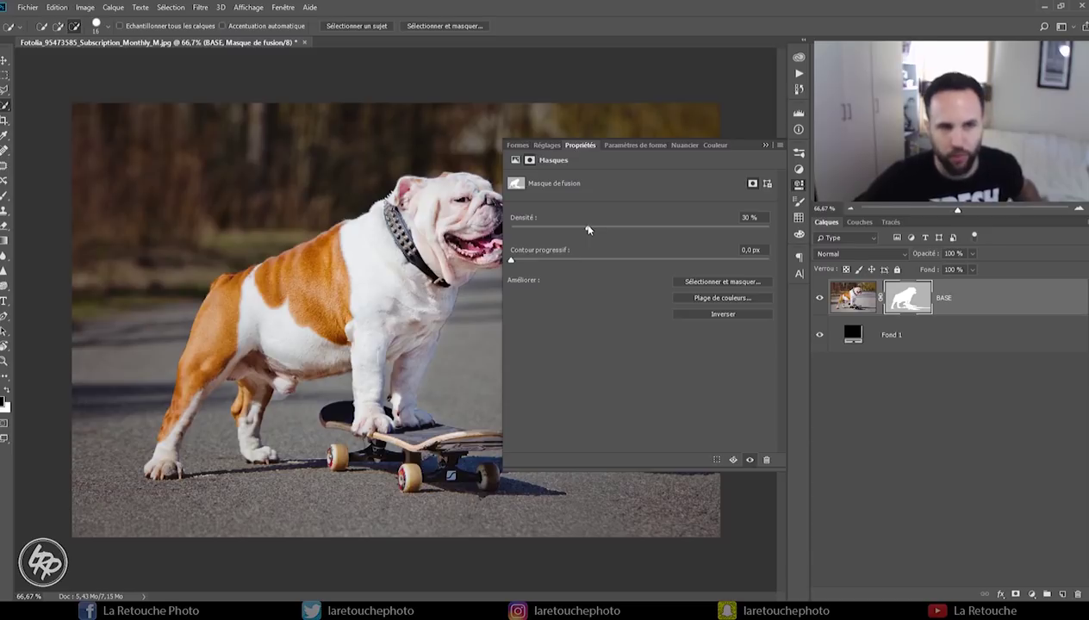
{"action": "left_click", "coordinate": [282, 8]}
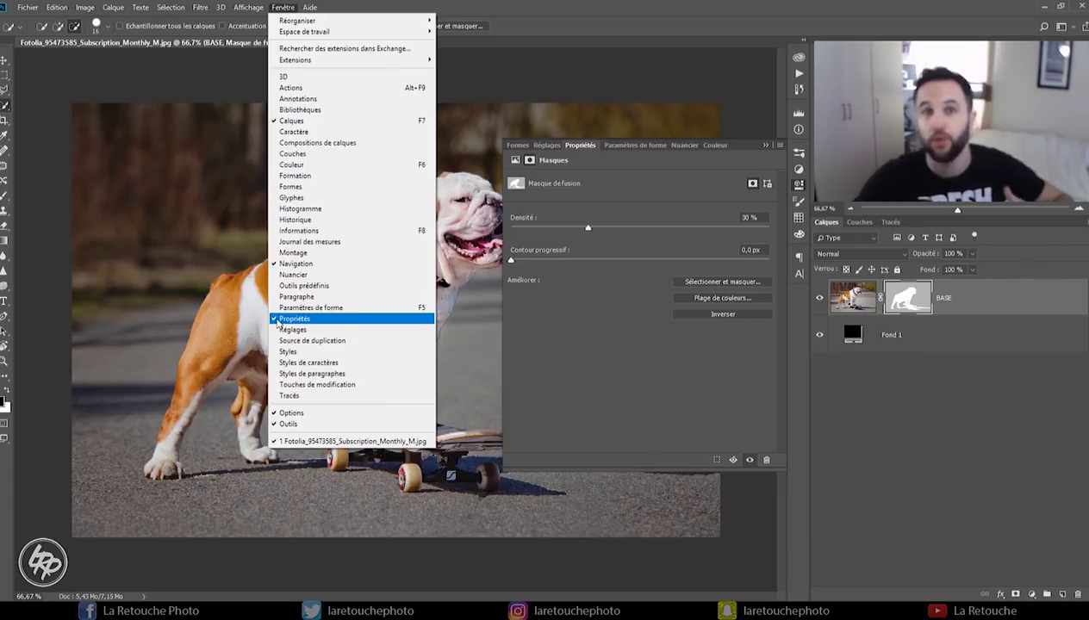
{"action": "left_click_drag", "start_coordinate": [587, 229], "coordinate": [774, 240]}
{"action": "left_click", "coordinate": [765, 145]}
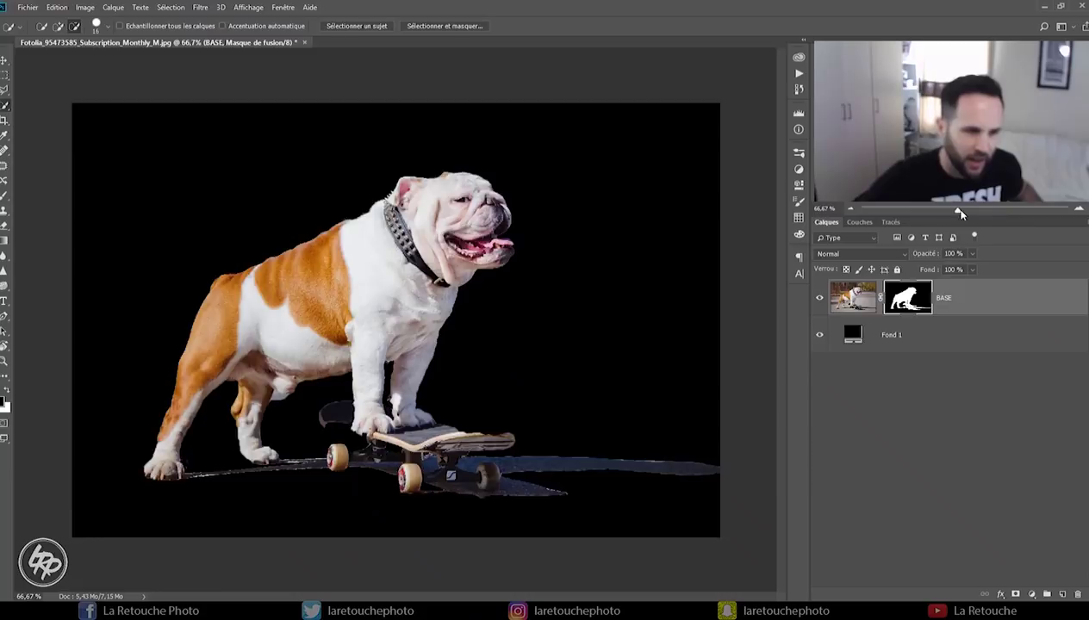
Zoom in on the paws and lower the BASE mask Density to 50%.
{"action": "left_click_drag", "start_coordinate": [961, 210], "coordinate": [994, 208]}
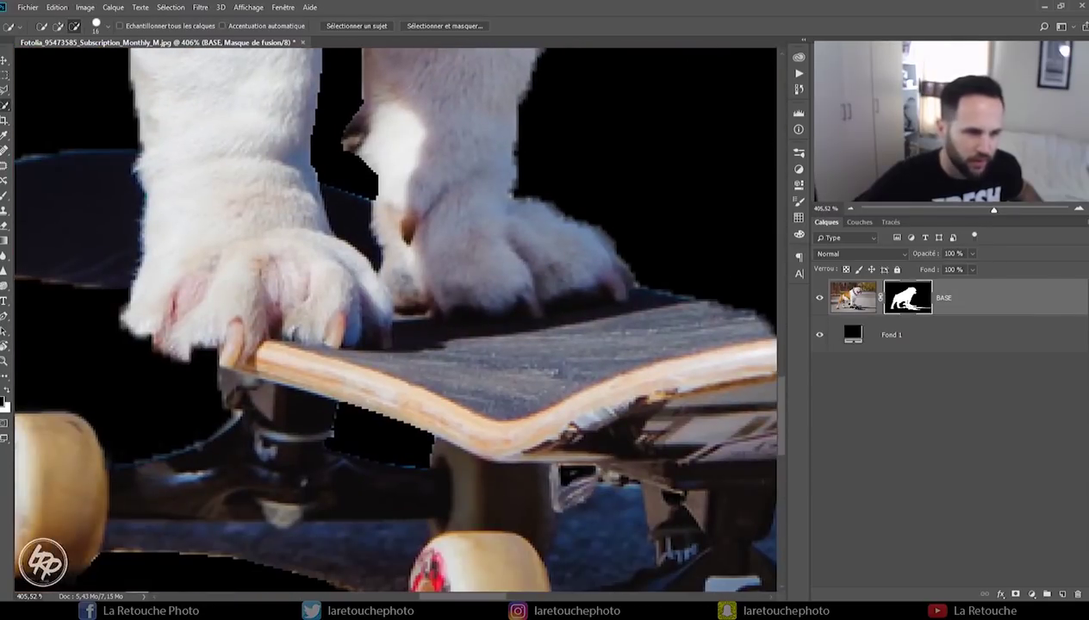
{"action": "left_click_drag", "start_coordinate": [220, 365], "coordinate": [551, 400]}
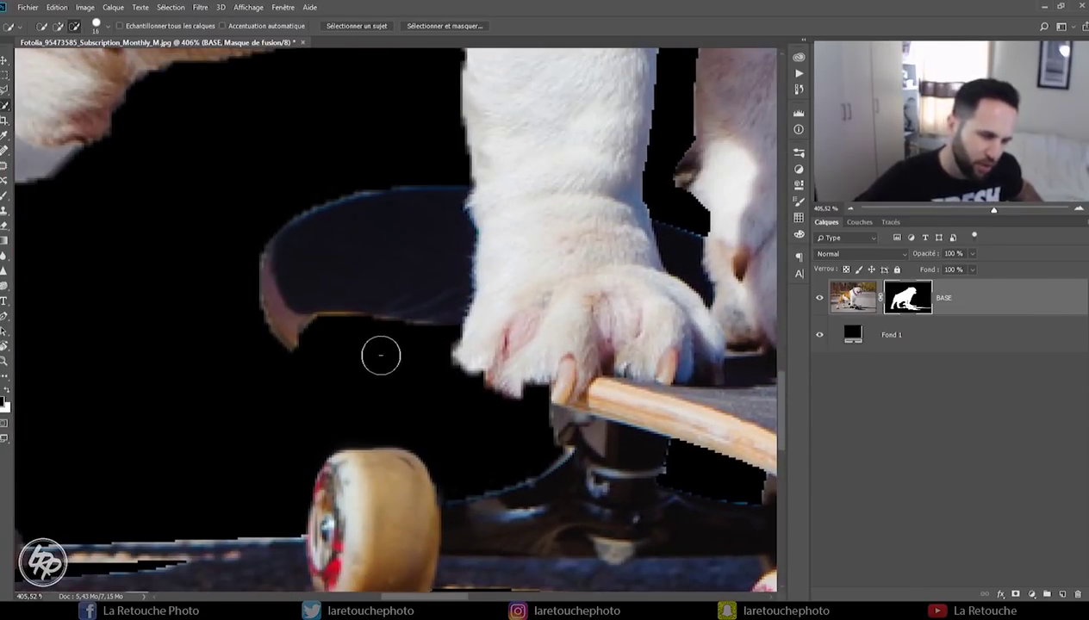
{"action": "left_click", "coordinate": [799, 185]}
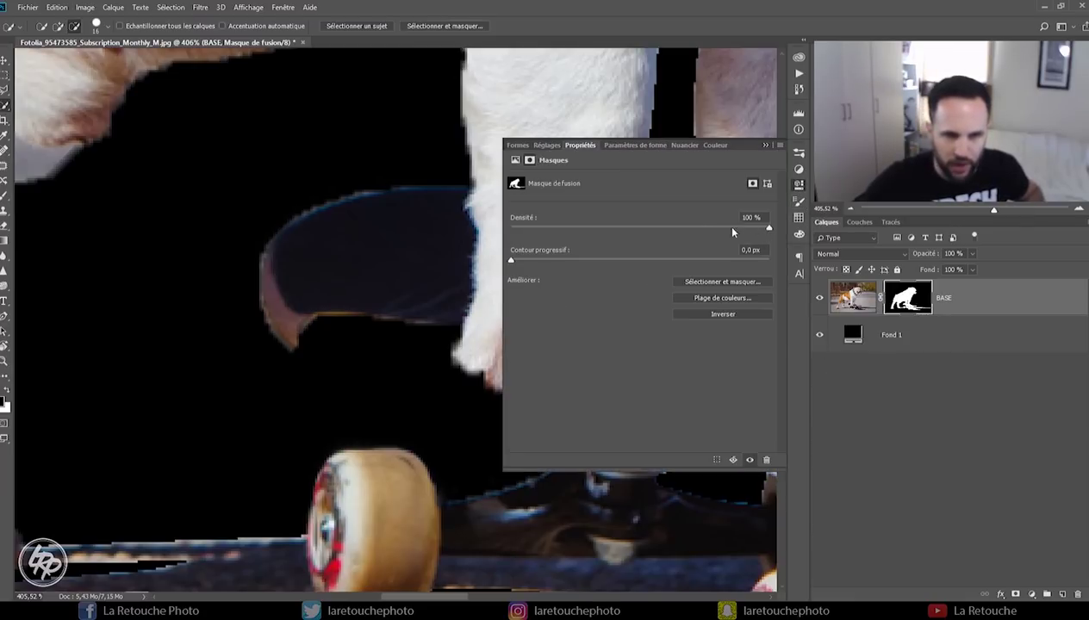
{"action": "left_click_drag", "start_coordinate": [642, 231], "coordinate": [639, 230]}
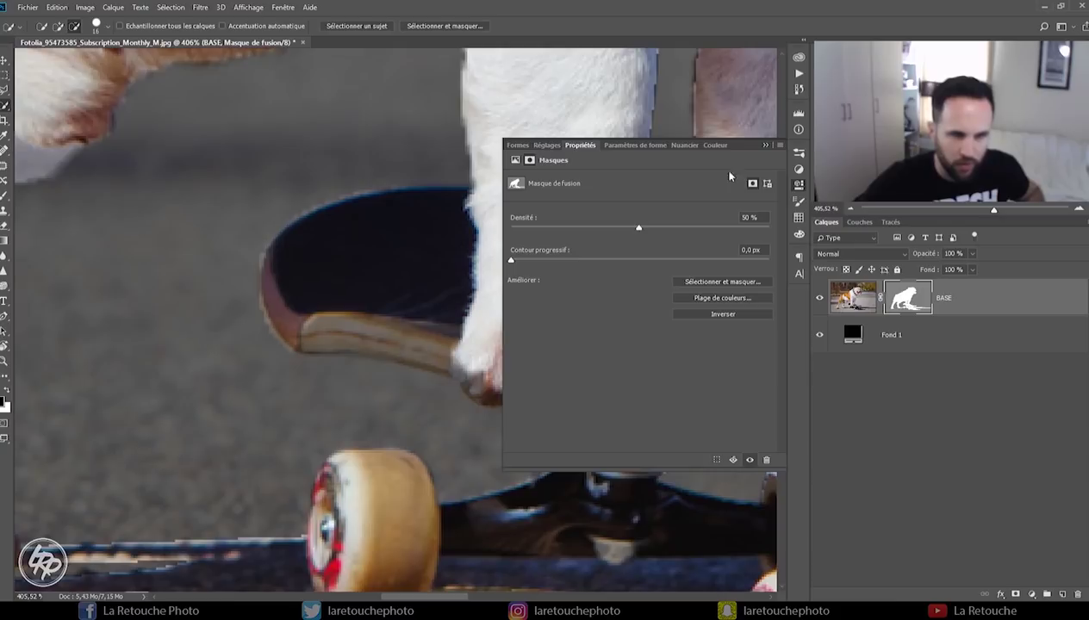
{"action": "left_click", "coordinate": [729, 155]}
Draw a Polygonal Lasso selection around the skateboard tail beside the front paw.
{"action": "left_click", "coordinate": [6, 91]}
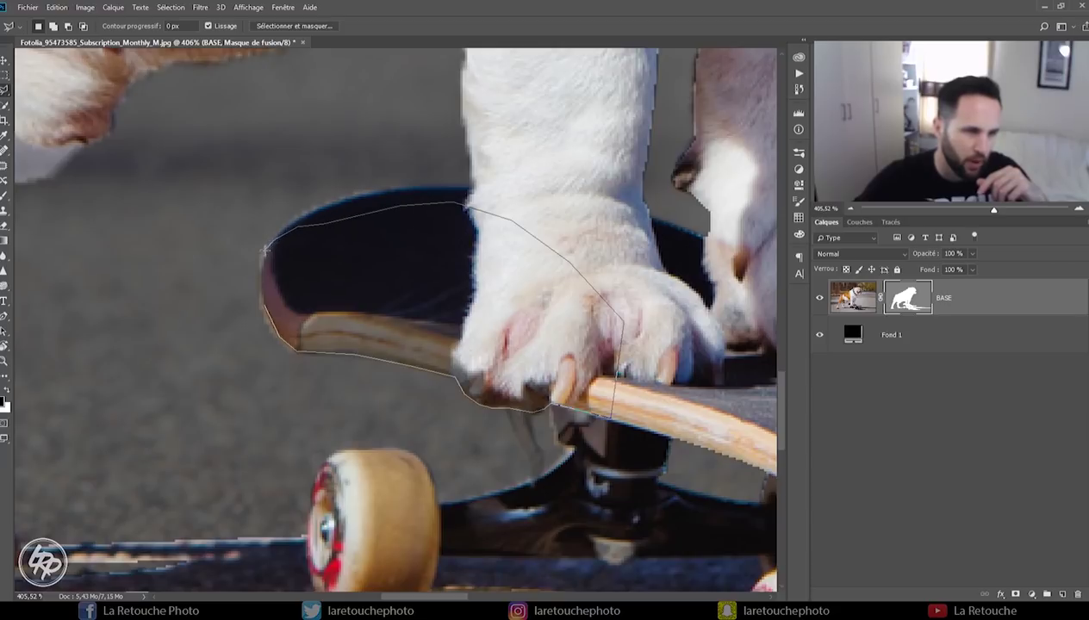
{"action": "left_click", "coordinate": [269, 310]}
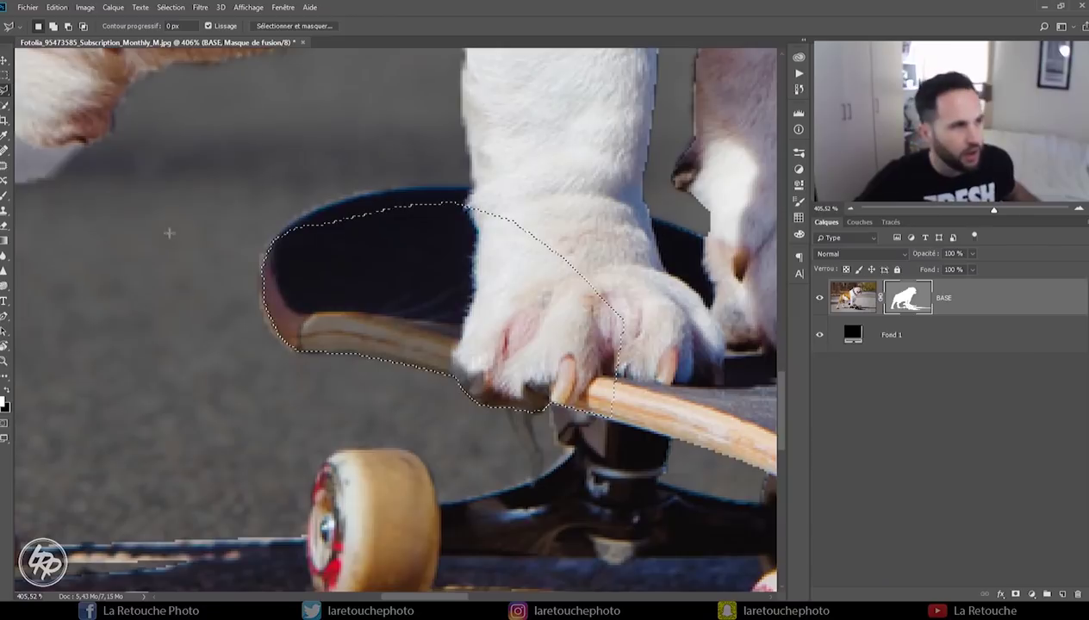
Fill the selection on the mask with the foreground colour, then deselect.
{"action": "left_click", "coordinate": [57, 6]}
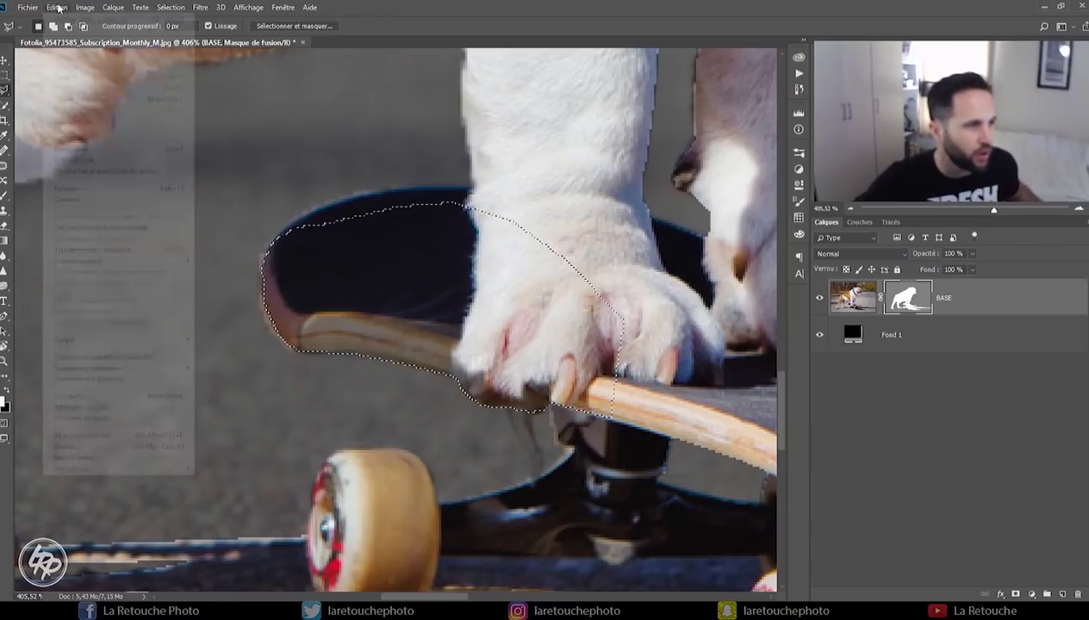
{"action": "left_click", "coordinate": [68, 187]}
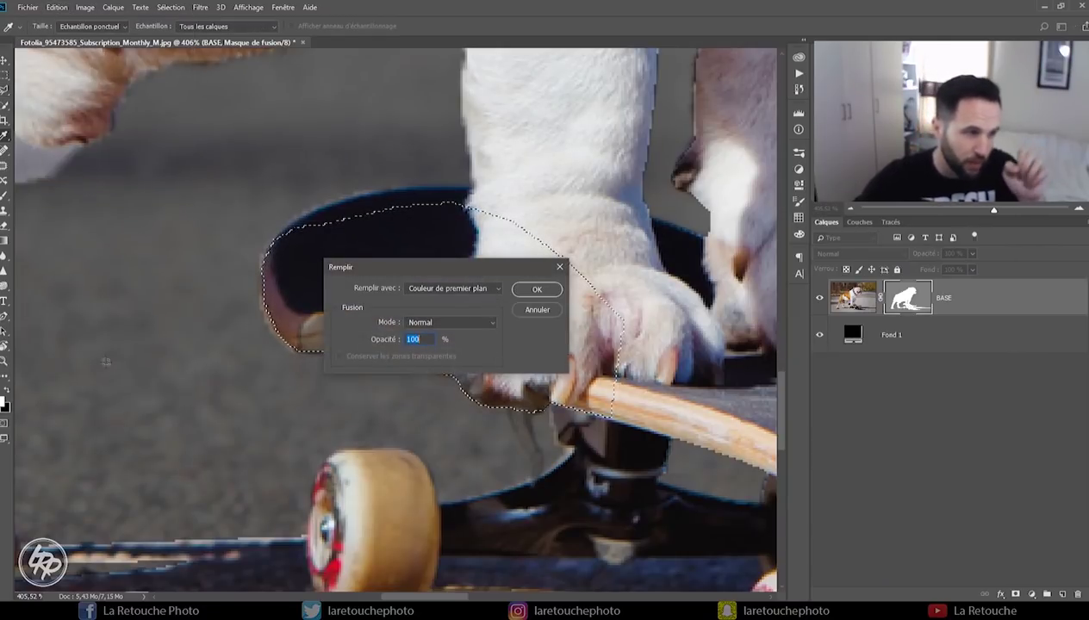
{"action": "left_click", "coordinate": [539, 288]}
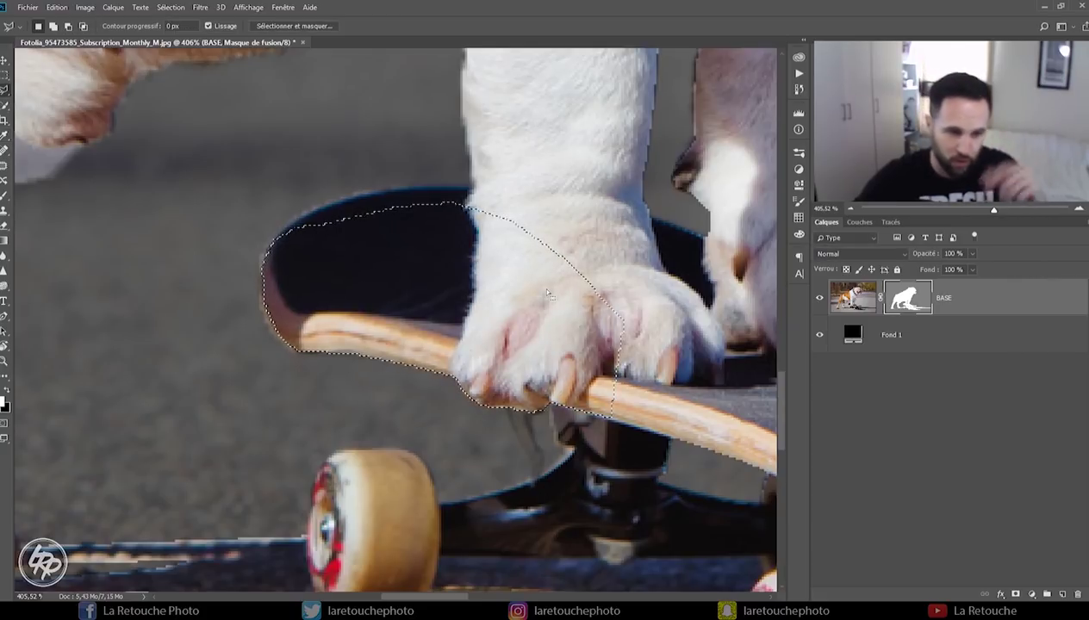
{"action": "left_click", "coordinate": [170, 7]}
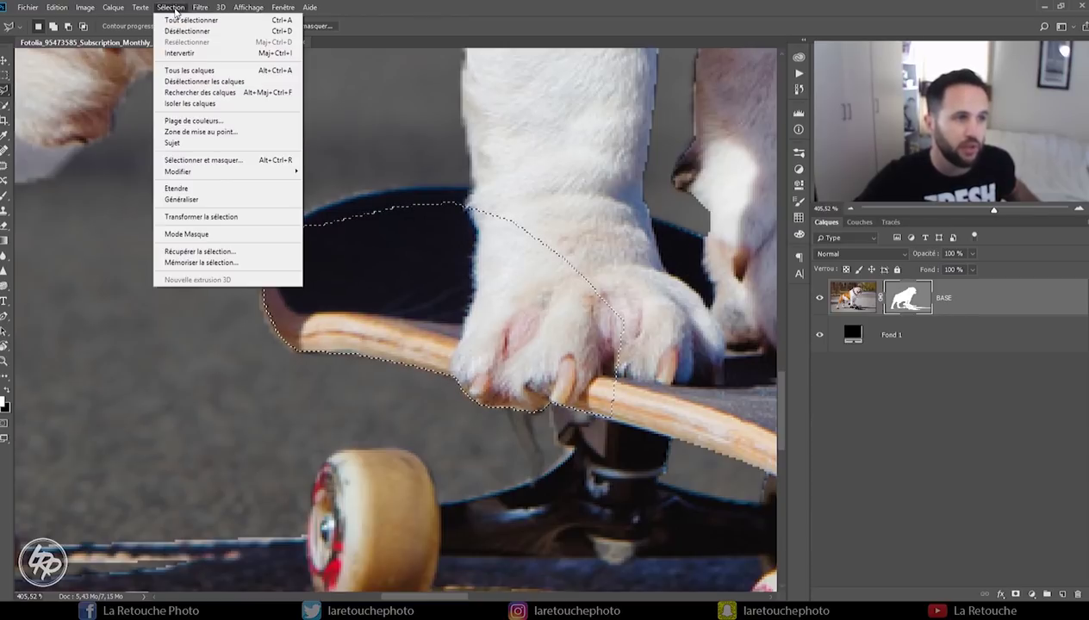
{"action": "left_click", "coordinate": [185, 31]}
Lasso the skateboard nose, fill it on the mask, and deselect.
{"action": "mouse_move", "coordinate": [630, 419]}
{"action": "left_mouse_down"}
{"action": "mouse_move", "coordinate": [573, 328]}
{"action": "mouse_move", "coordinate": [381, 311]}
{"action": "left_mouse_up"}
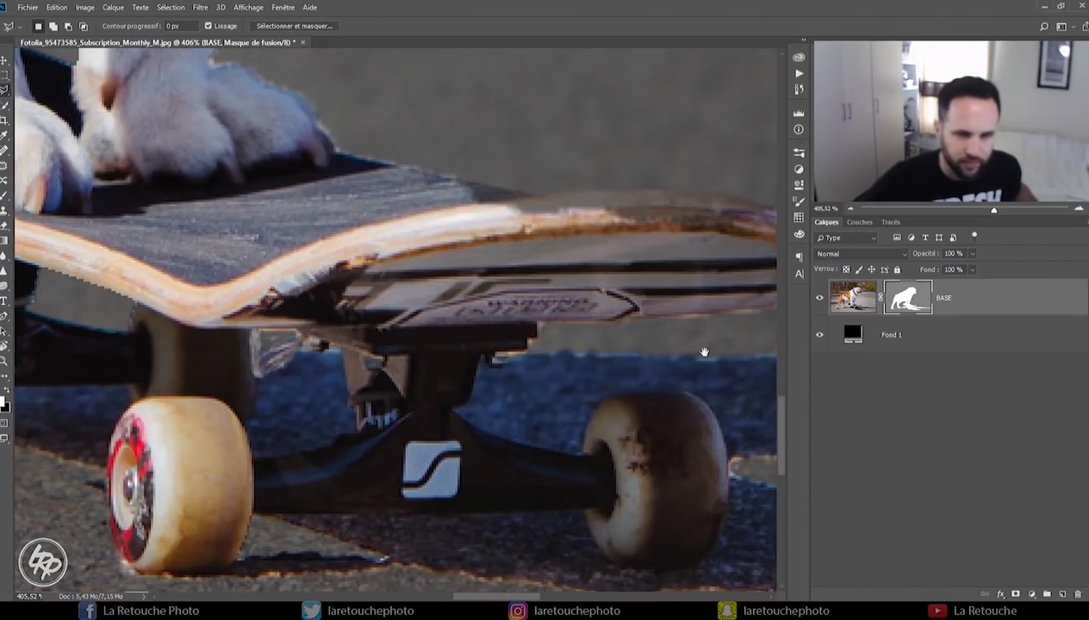
{"action": "left_click_drag", "start_coordinate": [704, 353], "coordinate": [647, 316]}
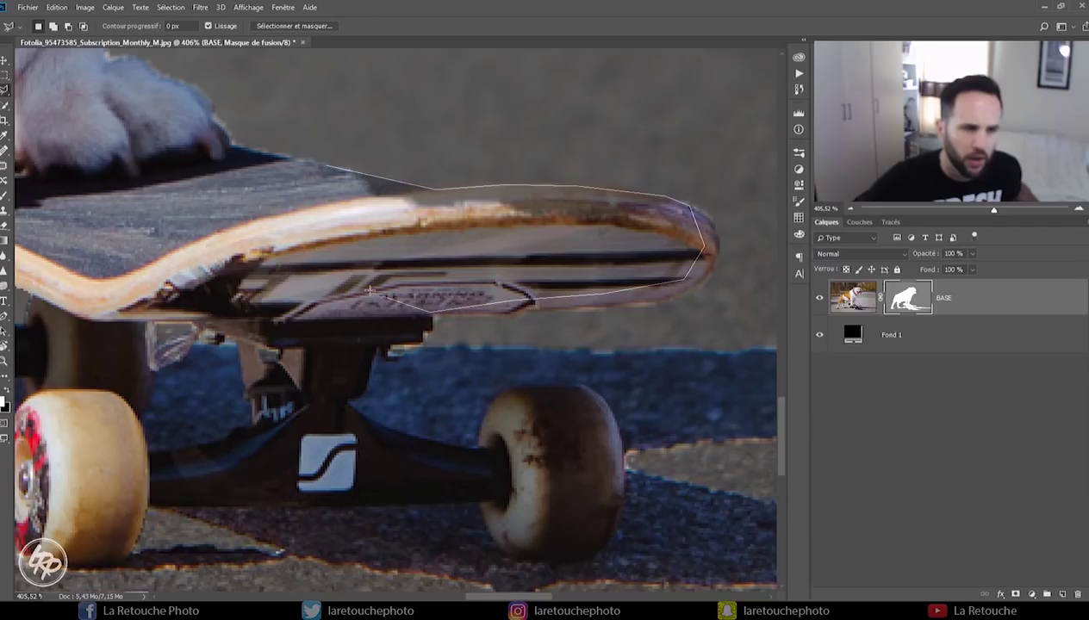
{"action": "left_click", "coordinate": [333, 172]}
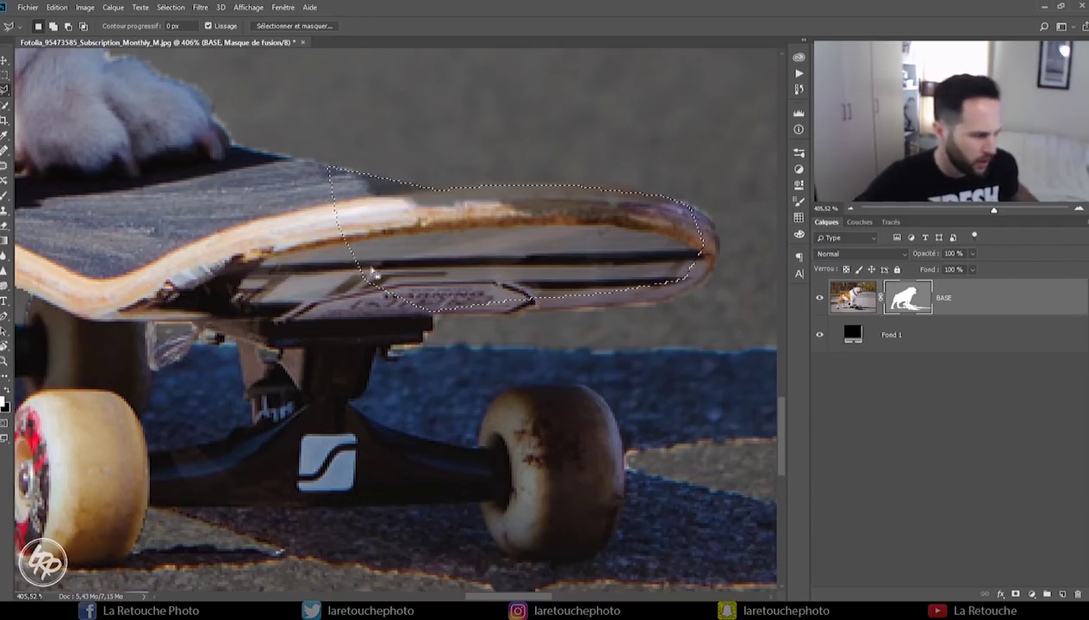
{"action": "key", "text": "shift+F5"}
{"action": "left_click", "coordinate": [541, 289]}
{"action": "key", "text": "ctrl+d"}
Move to the deck's tip and lasso the background gap below the deck.
{"action": "scroll", "coordinate": [614, 296], "scroll_direction": "down", "scroll_amount": 3}
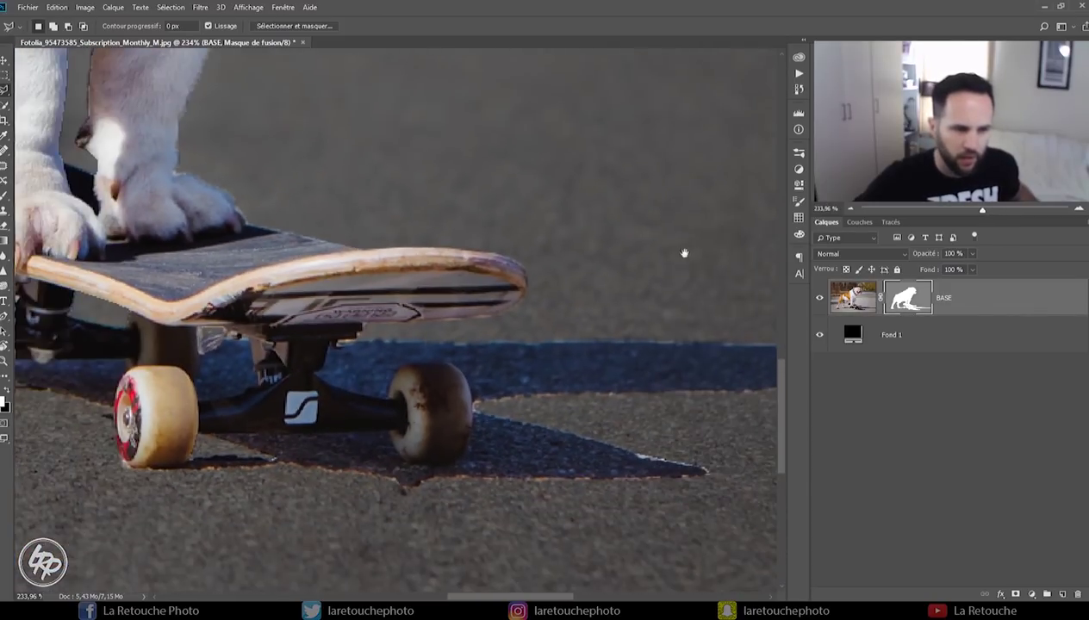
{"action": "left_click_drag", "start_coordinate": [416, 292], "coordinate": [585, 277]}
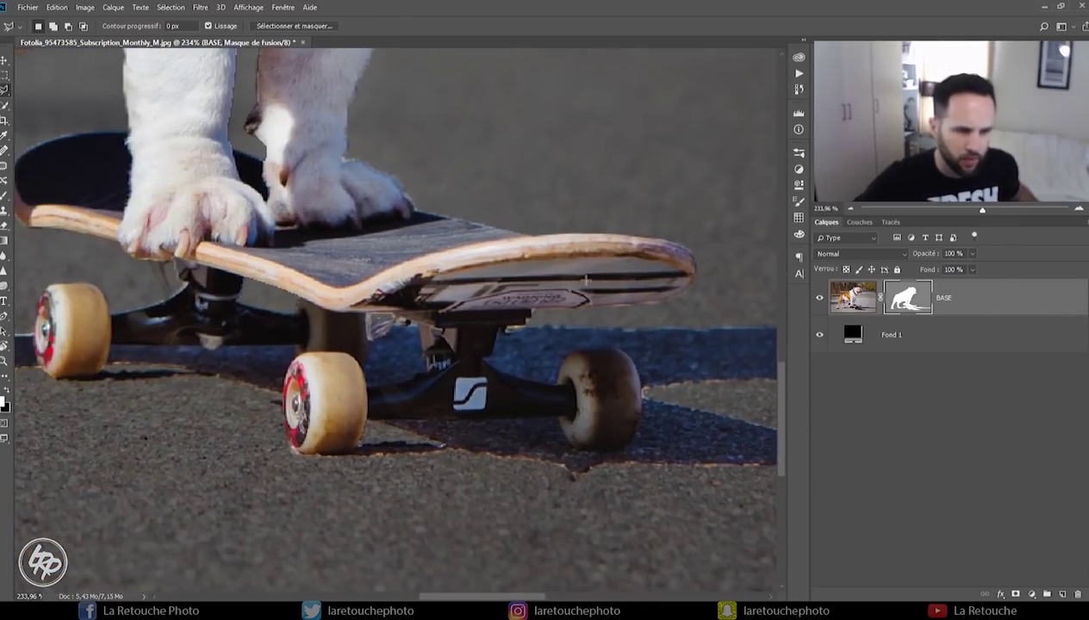
{"action": "scroll", "coordinate": [547, 342], "scroll_direction": "up", "scroll_amount": 3}
{"action": "scroll", "coordinate": [512, 326], "scroll_direction": "up", "scroll_amount": 3}
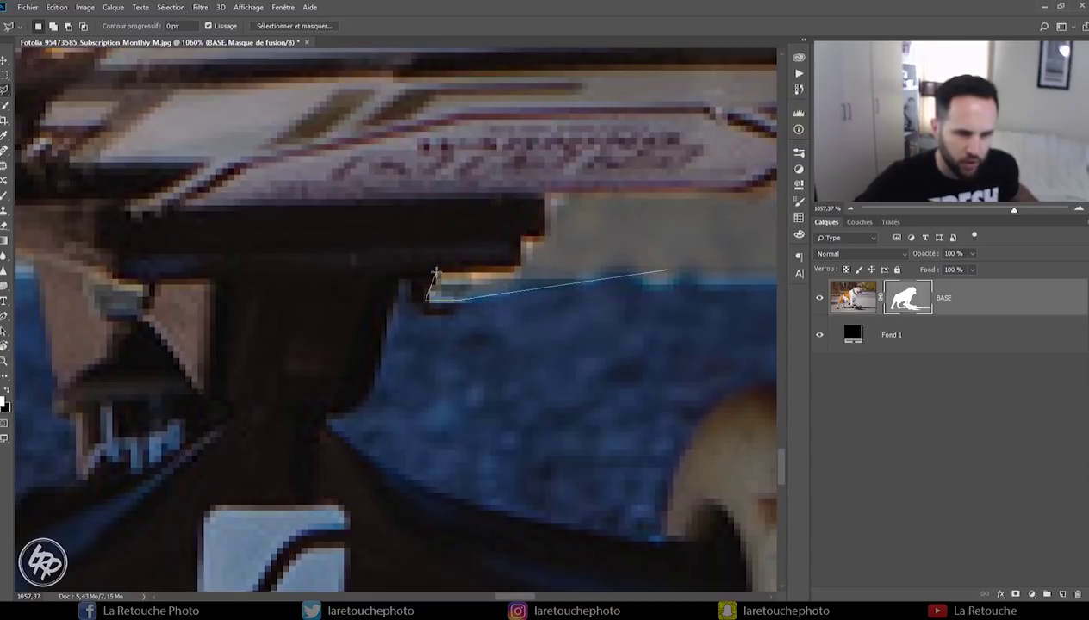
{"action": "mouse_move", "coordinate": [545, 191]}
{"action": "left_mouse_down"}
{"action": "mouse_move", "coordinate": [431, 231]}
{"action": "mouse_move", "coordinate": [224, 250]}
{"action": "left_mouse_up"}
{"action": "left_click_drag", "start_coordinate": [586, 237], "coordinate": [368, 255]}
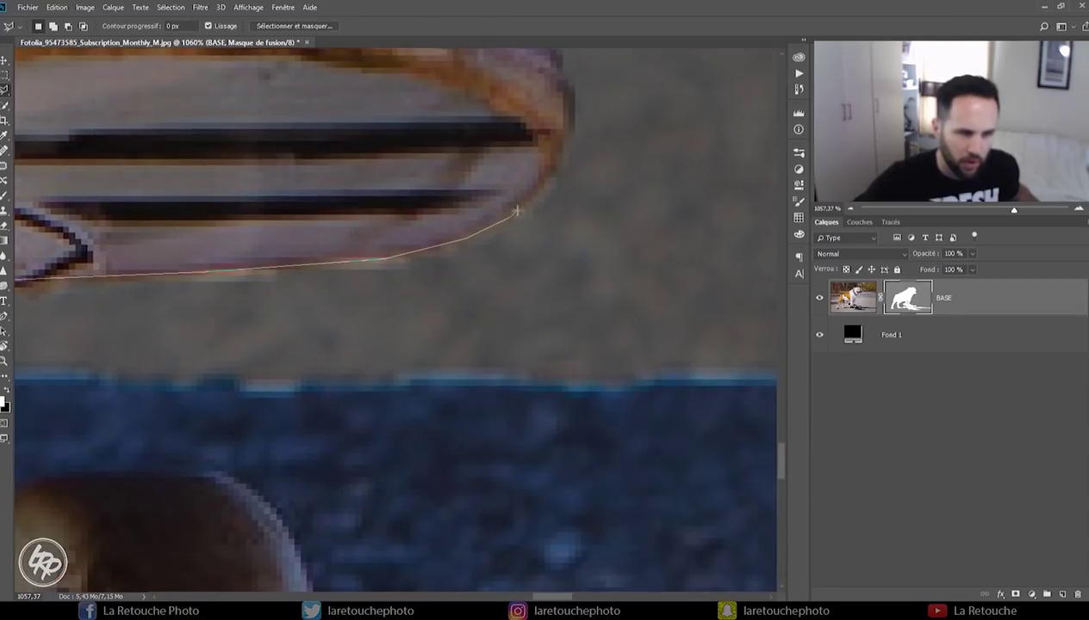
{"action": "left_click", "coordinate": [693, 219]}
{"action": "left_click", "coordinate": [591, 329]}
{"action": "left_click", "coordinate": [316, 389]}
{"action": "left_click", "coordinate": [444, 343]}
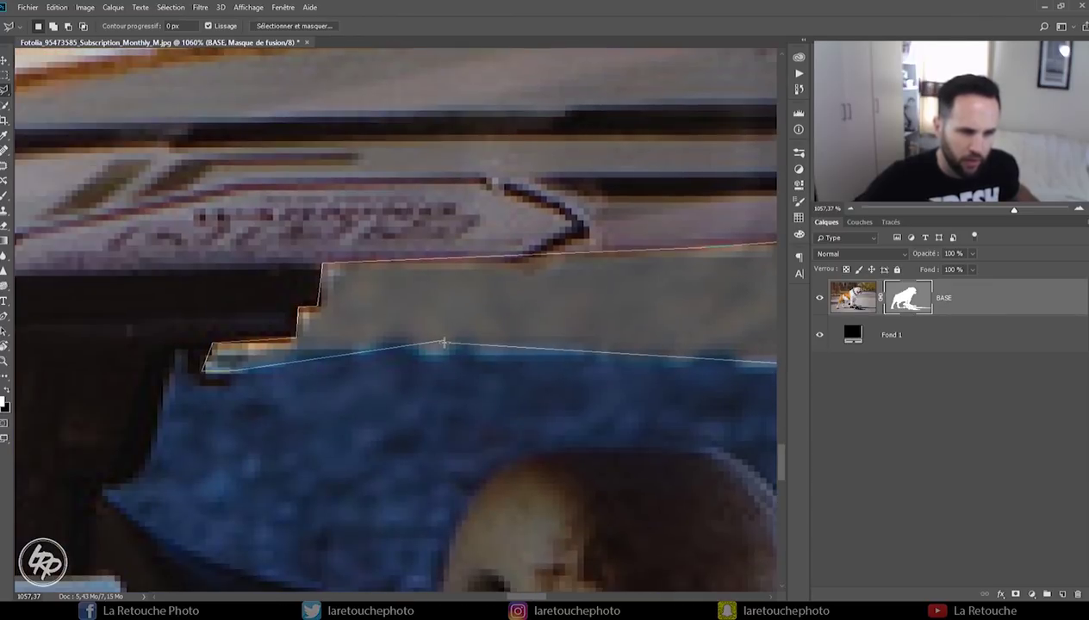
{"action": "double_click", "coordinate": [448, 346]}
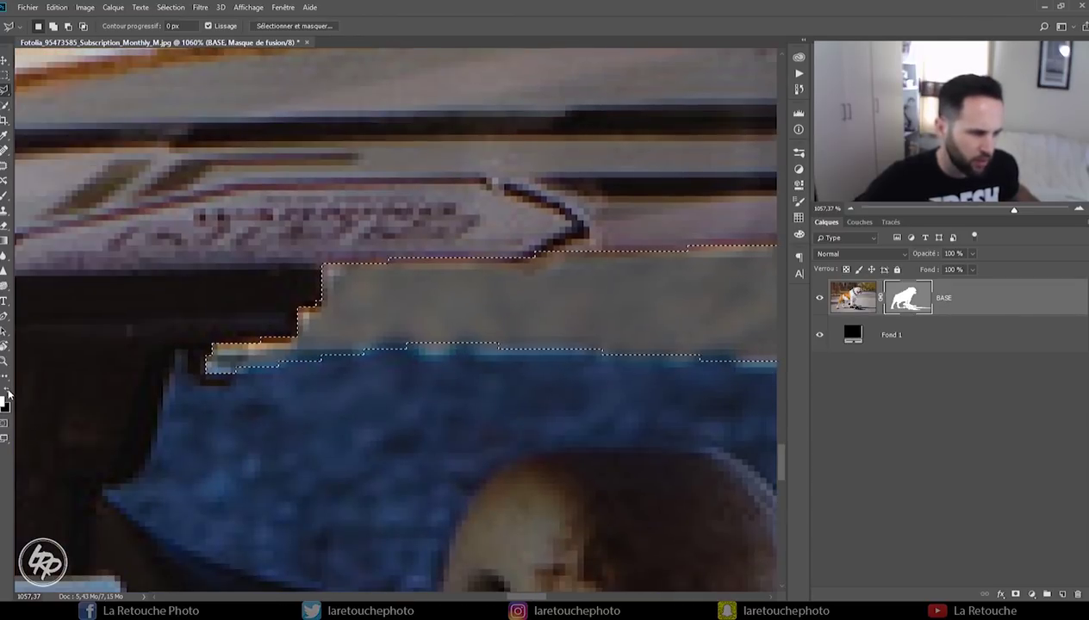
Fill the gap selection on the mask and deselect.
{"action": "key", "text": "i"}
{"action": "left_click", "coordinate": [544, 296]}
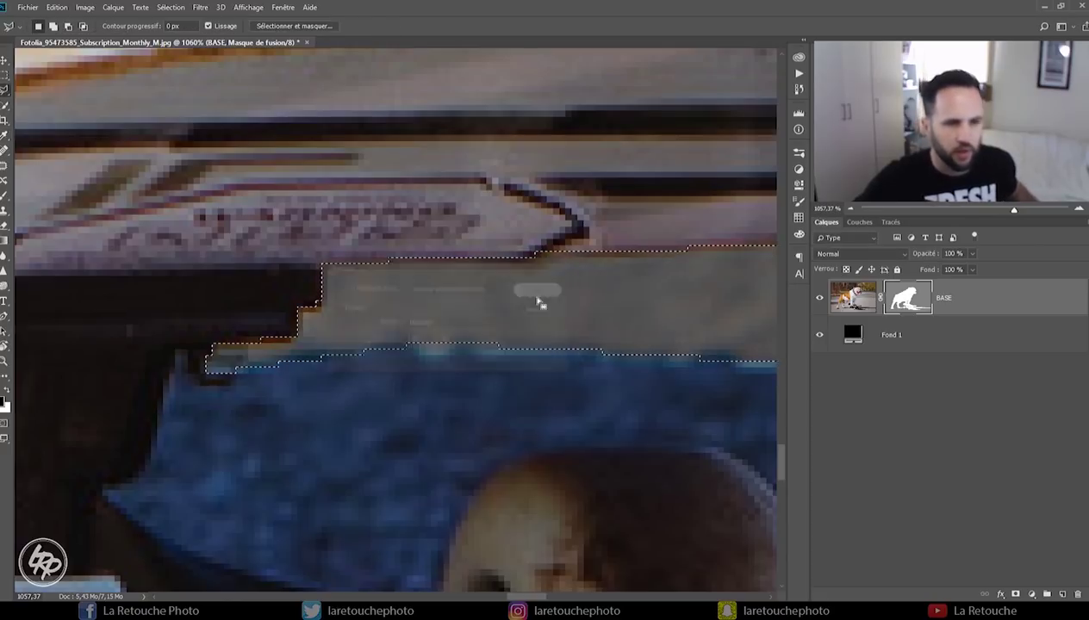
{"action": "key", "text": "l"}
{"action": "key", "text": "ctrl+d"}
{"action": "key", "text": "v"}
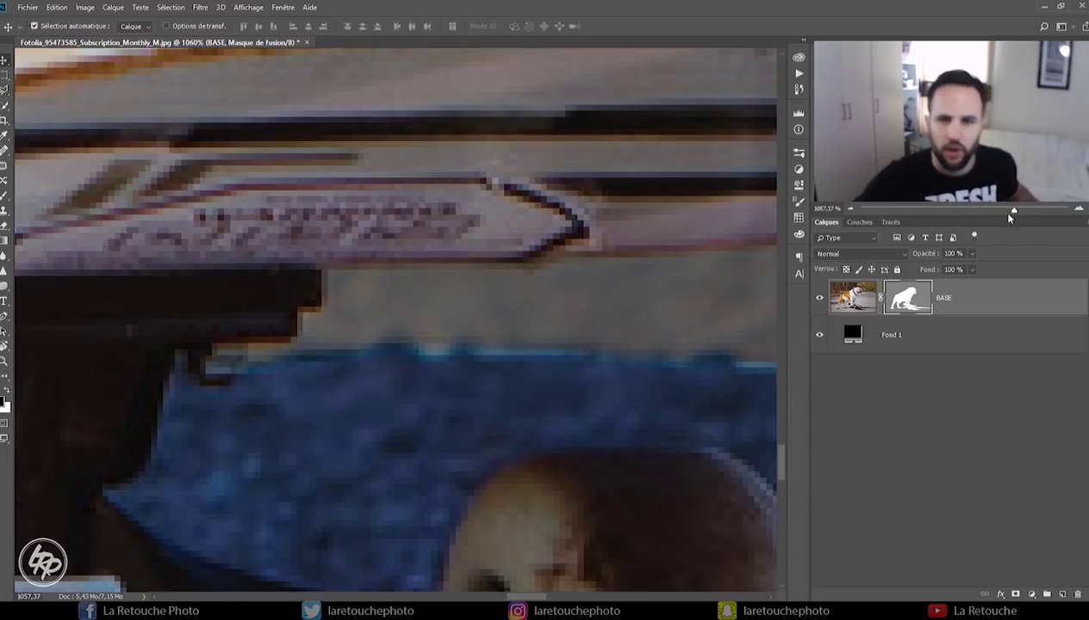
{"action": "scroll", "coordinate": [494, 294], "scroll_direction": "down", "scroll_amount": 10}
{"action": "scroll", "coordinate": [494, 293], "scroll_direction": "up", "scroll_amount": 4}
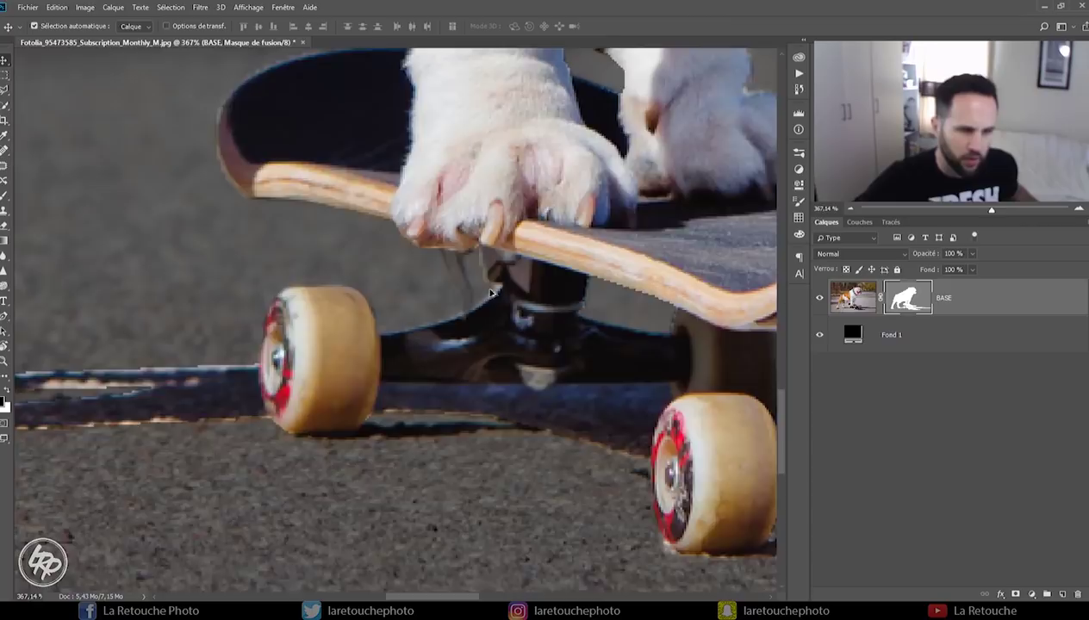
{"action": "scroll", "coordinate": [491, 298], "scroll_direction": "up", "scroll_amount": 4}
Lasso the sliver under the front paw along the deck edge, fill it, deselect.
{"action": "key", "text": "l"}
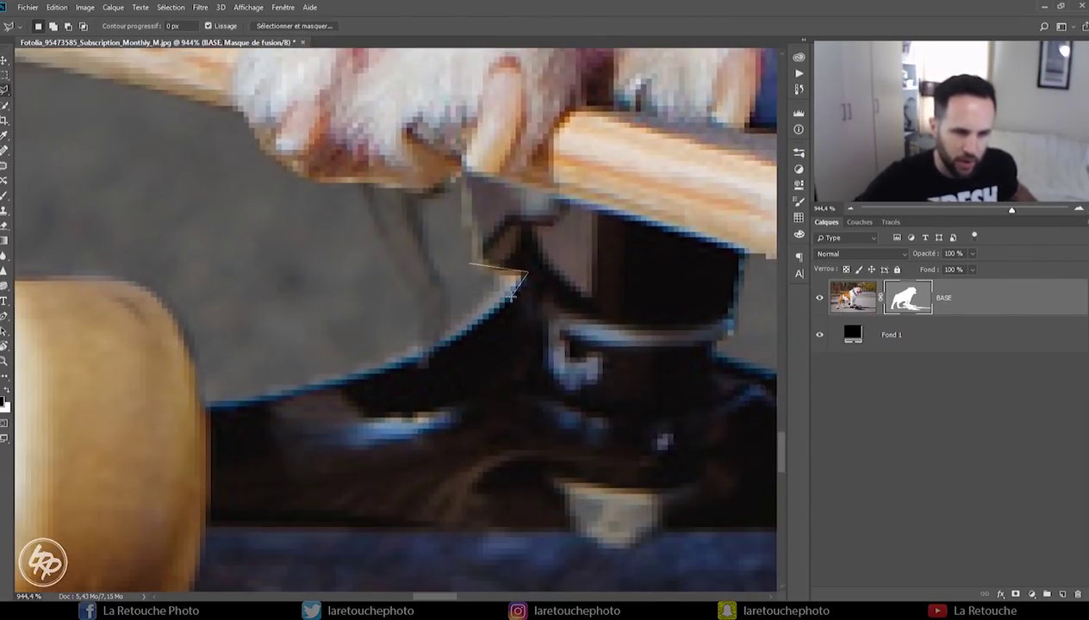
{"action": "left_click", "coordinate": [508, 295]}
{"action": "left_click", "coordinate": [431, 349]}
{"action": "left_click", "coordinate": [362, 375]}
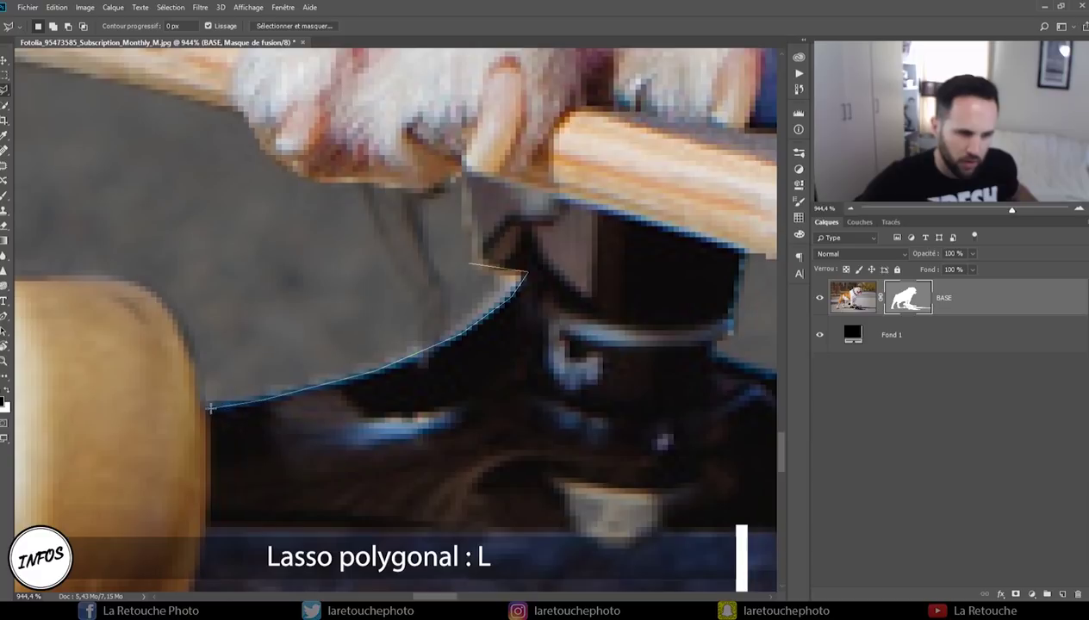
{"action": "left_click", "coordinate": [200, 375]}
{"action": "left_click", "coordinate": [468, 269]}
{"action": "key", "text": "shift+F5"}
{"action": "left_click", "coordinate": [539, 291]}
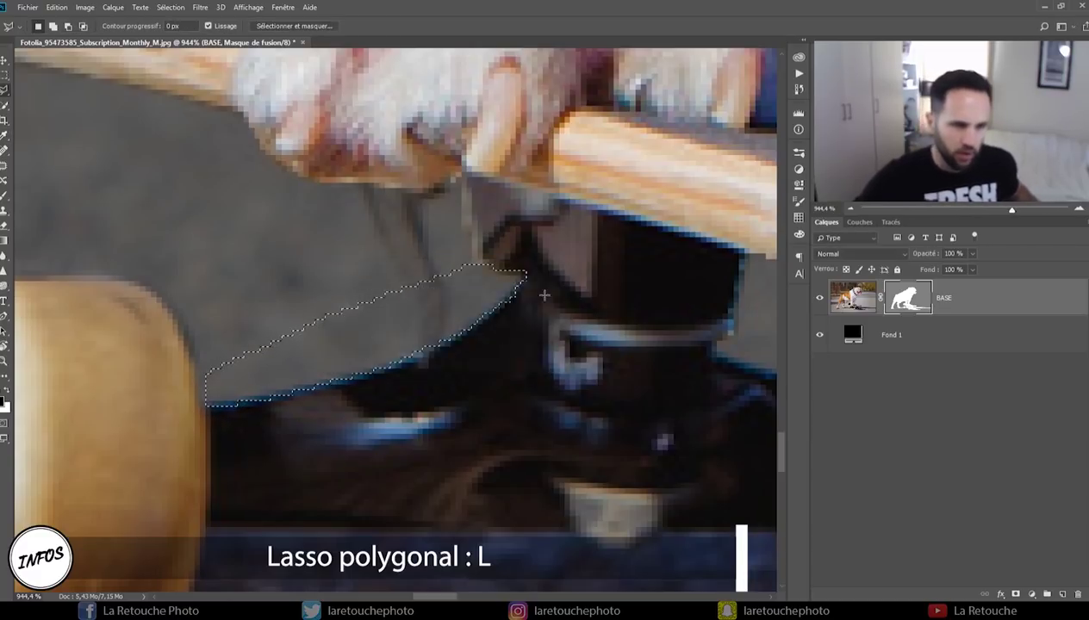
{"action": "key", "text": "ctrl+d"}
Mask out the background just outside the deck's rear edge with a lasso fill.
{"action": "key", "text": "v"}
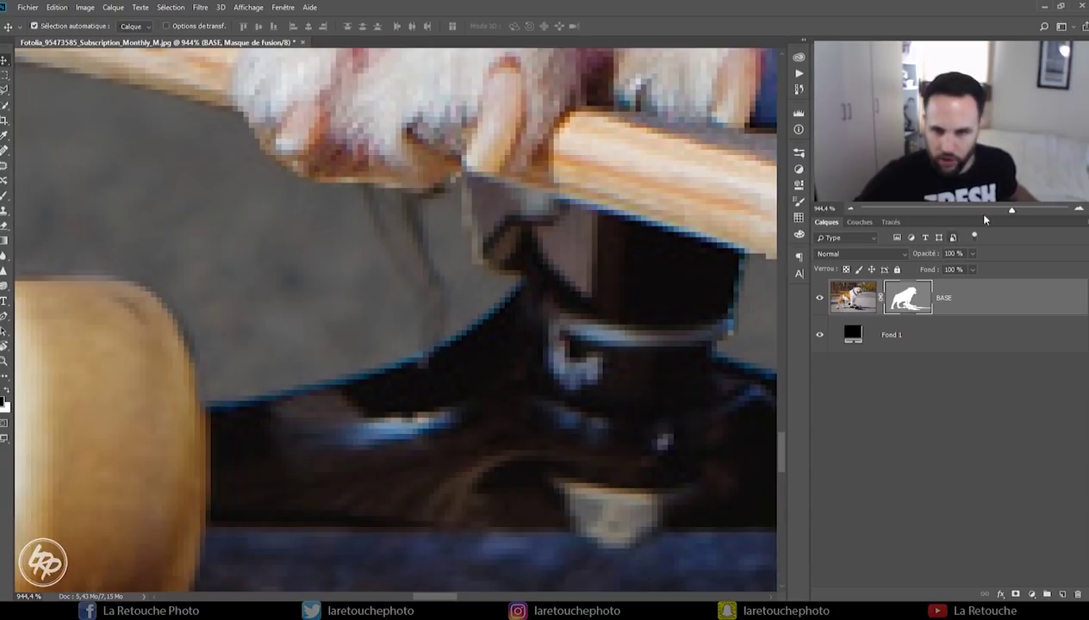
{"action": "left_click_drag", "start_coordinate": [1014, 214], "coordinate": [974, 215]}
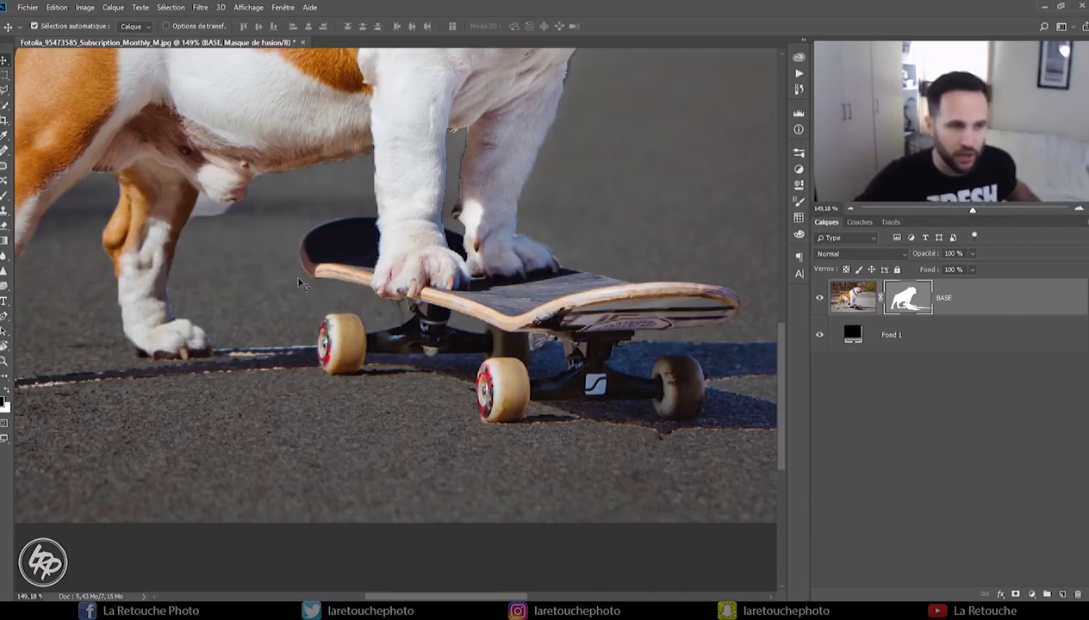
{"action": "left_click_drag", "start_coordinate": [313, 235], "coordinate": [339, 260]}
{"action": "scroll", "coordinate": [340, 260], "scroll_direction": "up", "scroll_amount": 5}
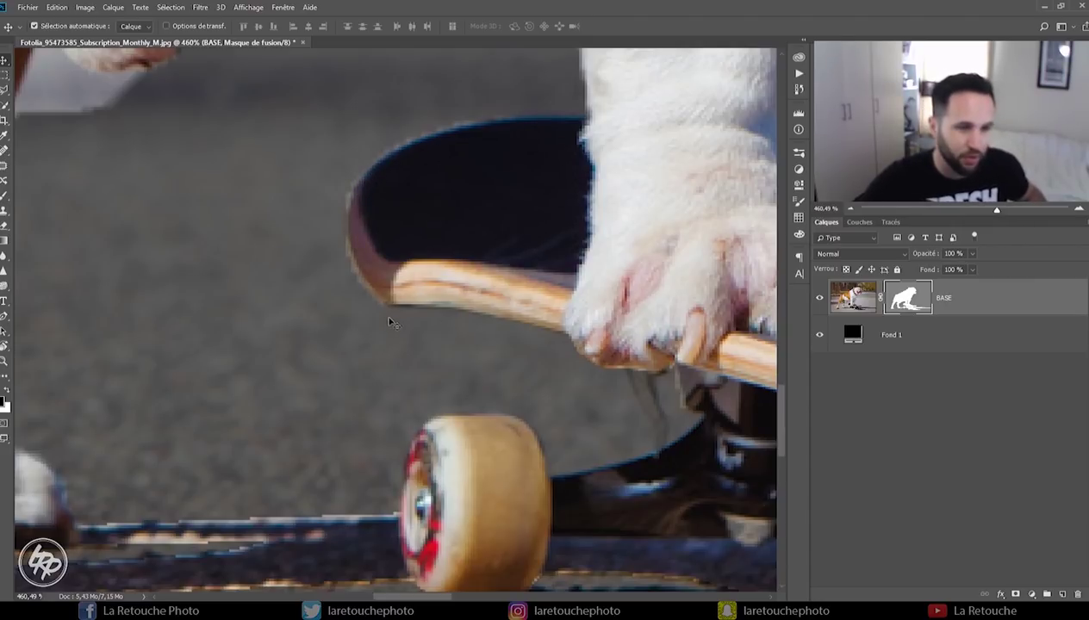
{"action": "key", "text": "l"}
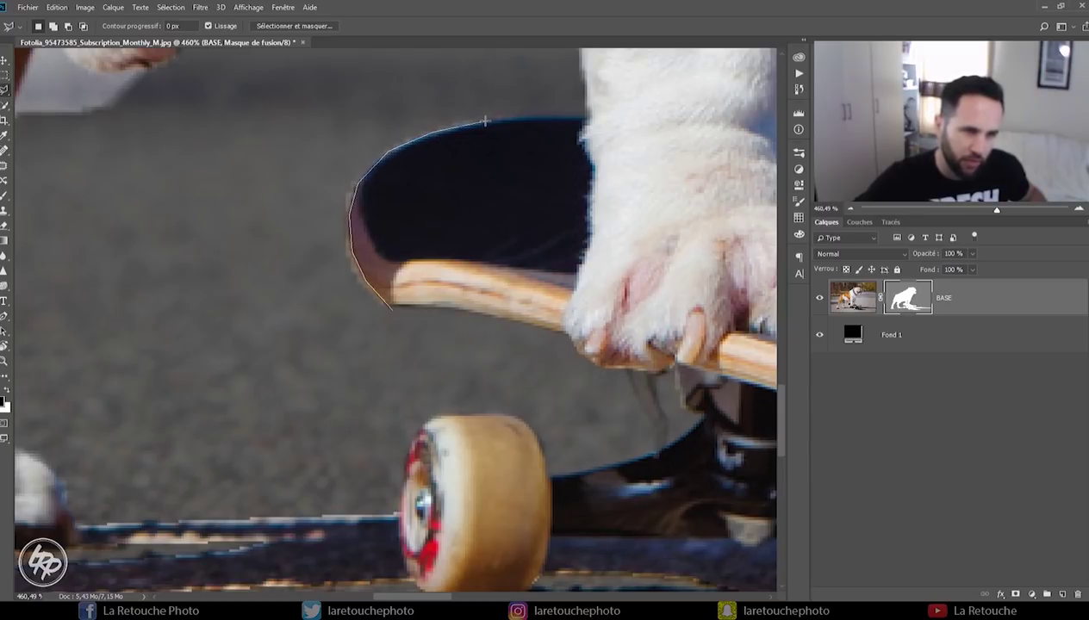
{"action": "left_click", "coordinate": [544, 90]}
{"action": "left_click", "coordinate": [435, 90]}
{"action": "left_click", "coordinate": [321, 133]}
{"action": "left_click", "coordinate": [293, 224]}
{"action": "double_click", "coordinate": [390, 315]}
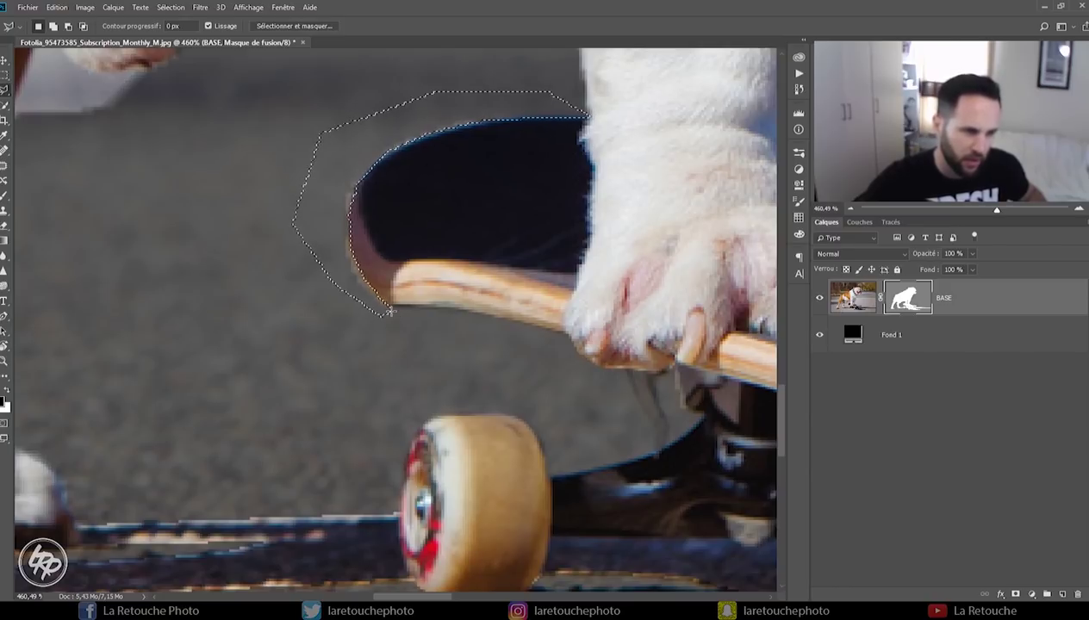
{"action": "key", "text": "shift+BackSpace"}
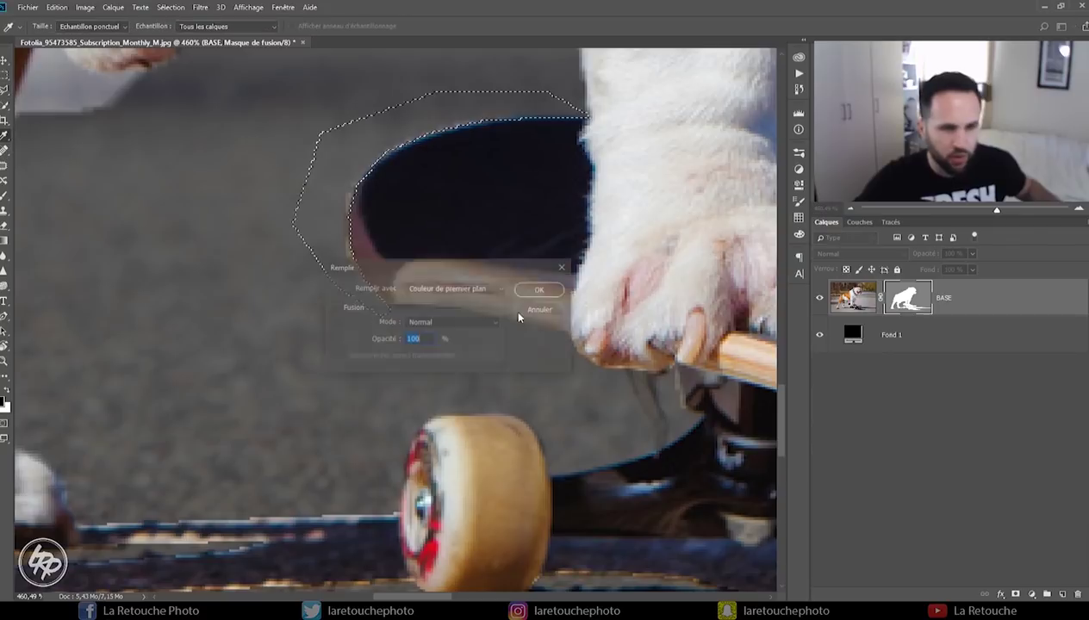
{"action": "left_click", "coordinate": [540, 286]}
{"action": "key", "text": "ctrl+d"}
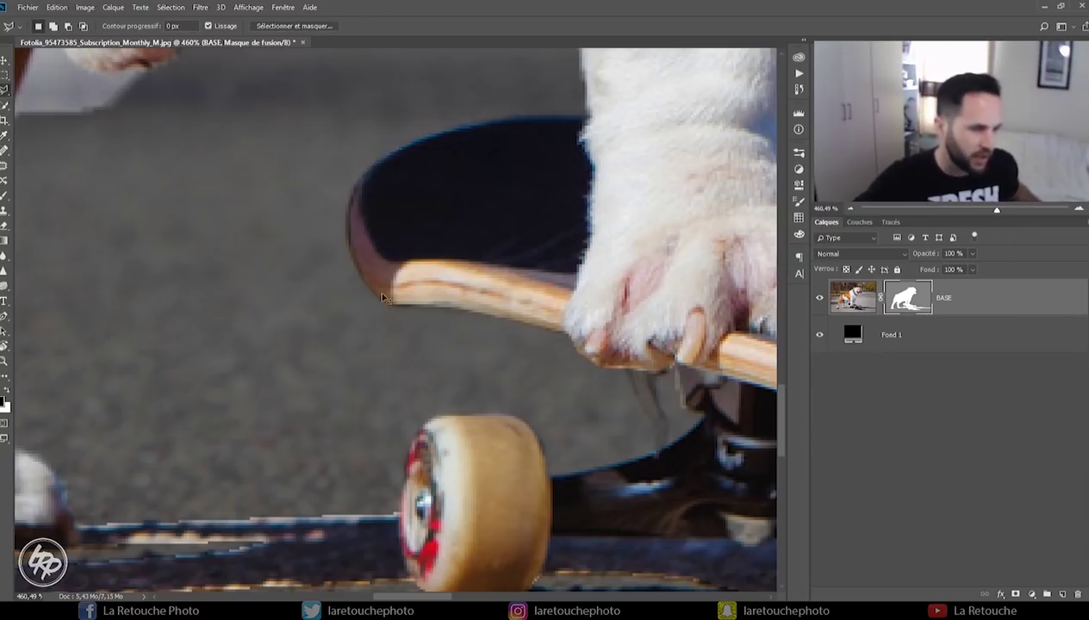
Mask out the background patch beside the dog's back paw with a lasso fill.
{"action": "left_click_drag", "start_coordinate": [271, 360], "coordinate": [340, 360]}
{"action": "left_click_drag", "start_coordinate": [103, 355], "coordinate": [299, 356]}
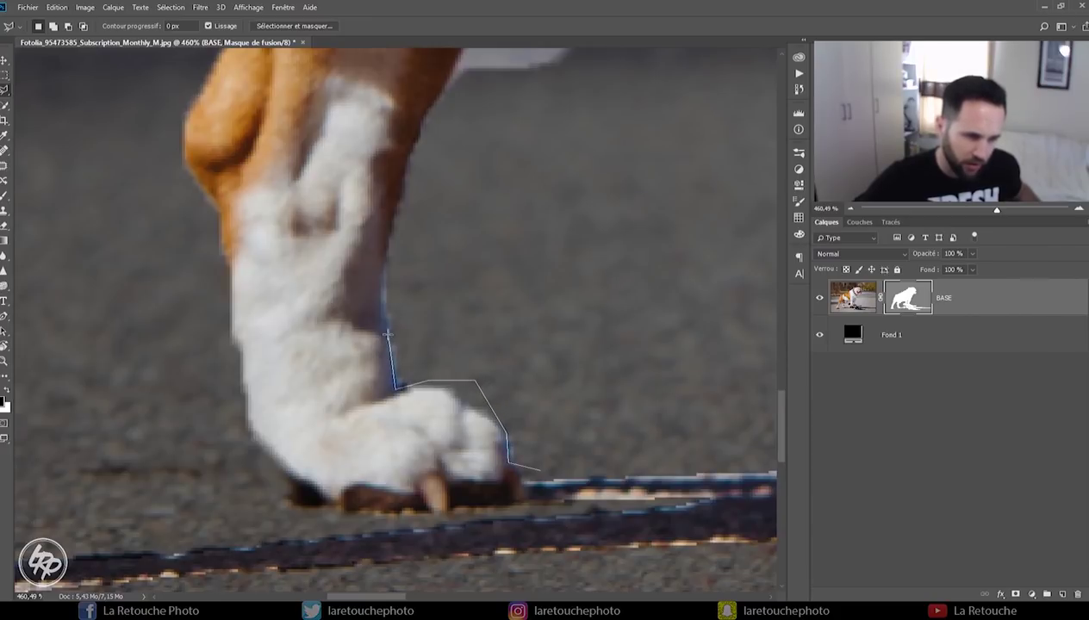
{"action": "left_click", "coordinate": [387, 247]}
{"action": "left_click", "coordinate": [478, 207]}
{"action": "left_click", "coordinate": [573, 259]}
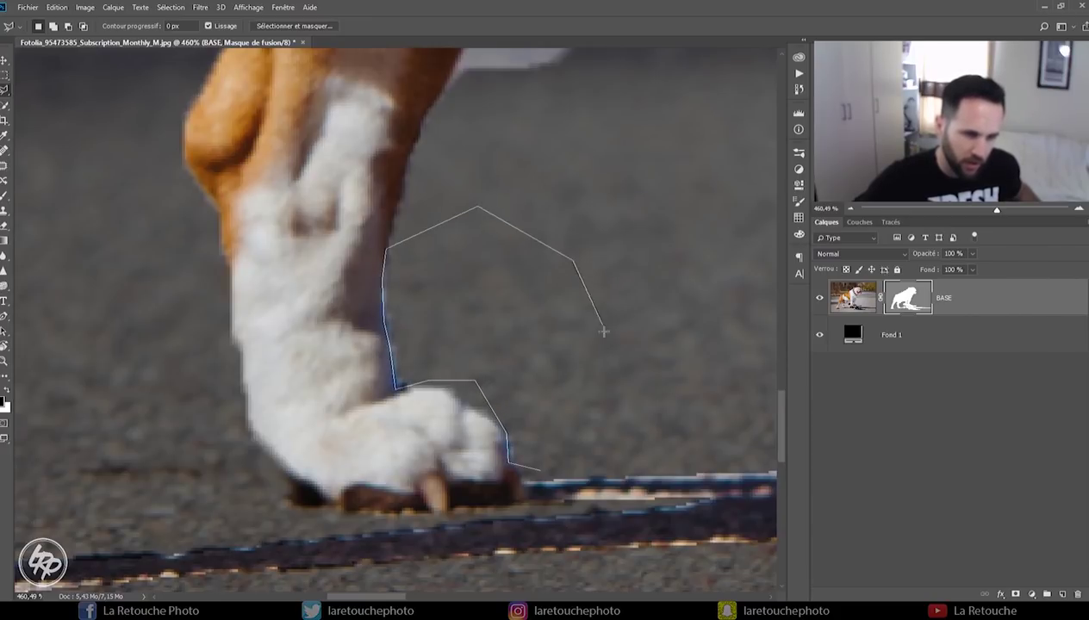
{"action": "left_click", "coordinate": [603, 352]}
{"action": "left_click", "coordinate": [560, 439]}
{"action": "left_click", "coordinate": [543, 470]}
{"action": "key", "text": "shift+F5"}
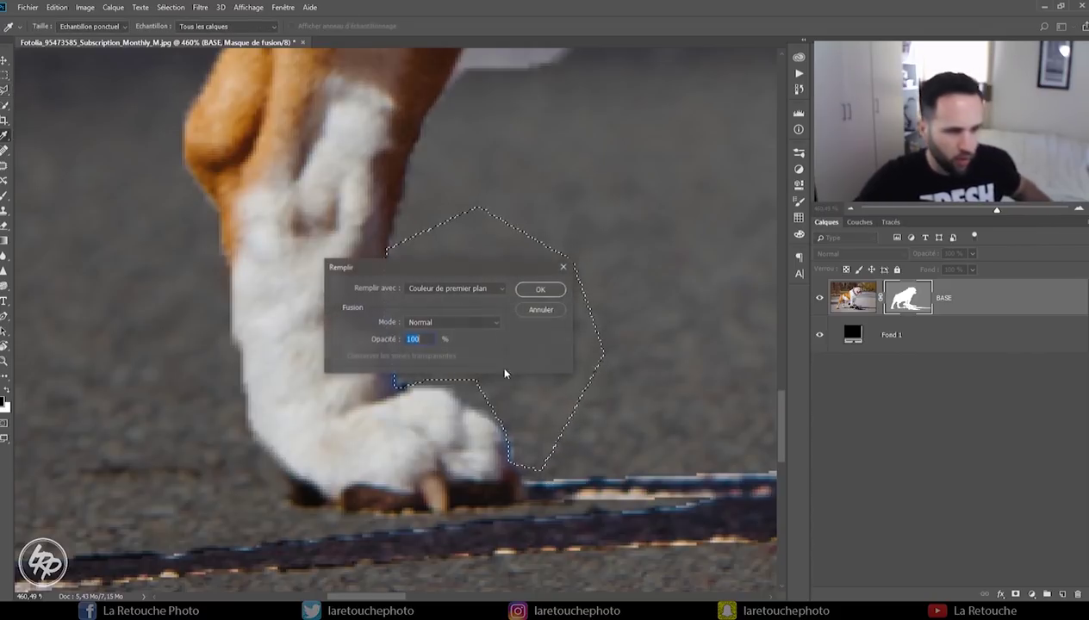
{"action": "left_click", "coordinate": [540, 287]}
{"action": "key", "text": "ctrl+d"}
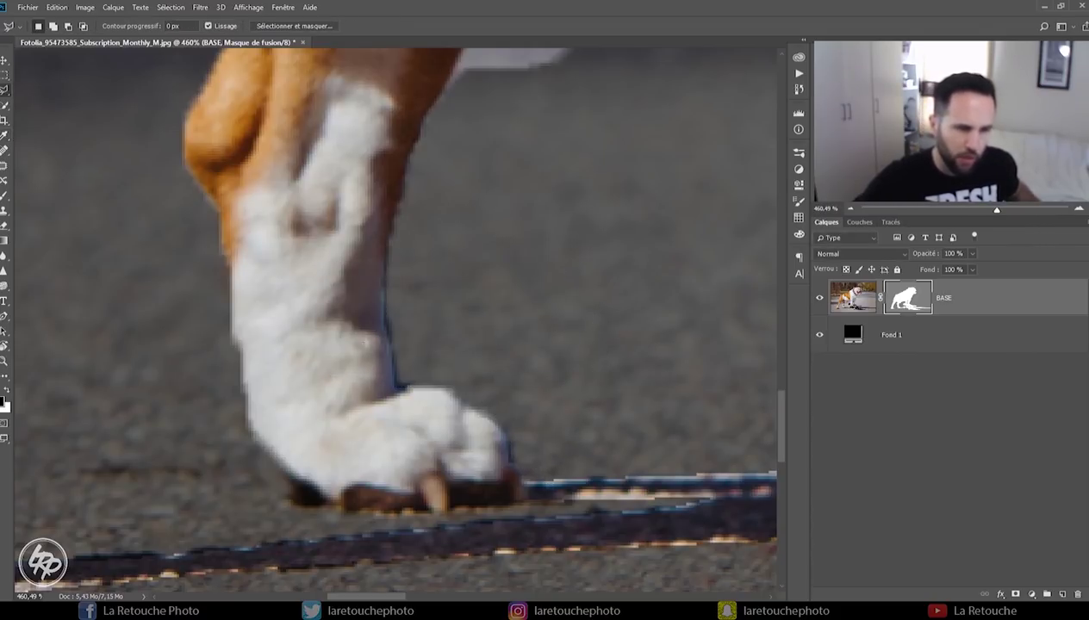
{"action": "left_click_drag", "start_coordinate": [414, 126], "coordinate": [397, 503]}
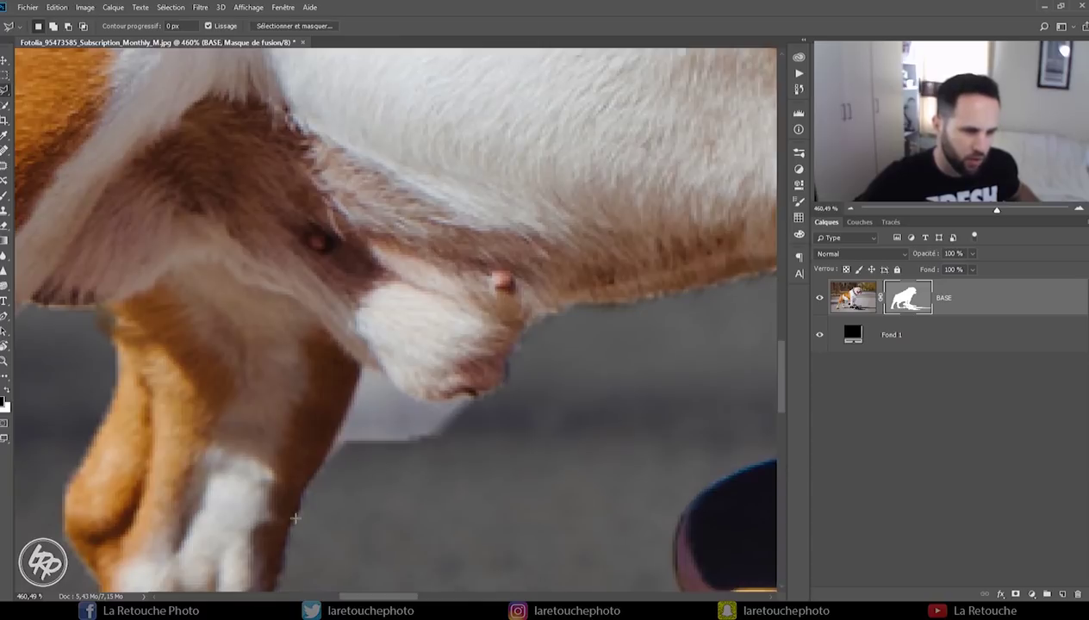
Fill the background edge below the chest and the gap between the legs.
{"action": "left_click", "coordinate": [296, 534]}
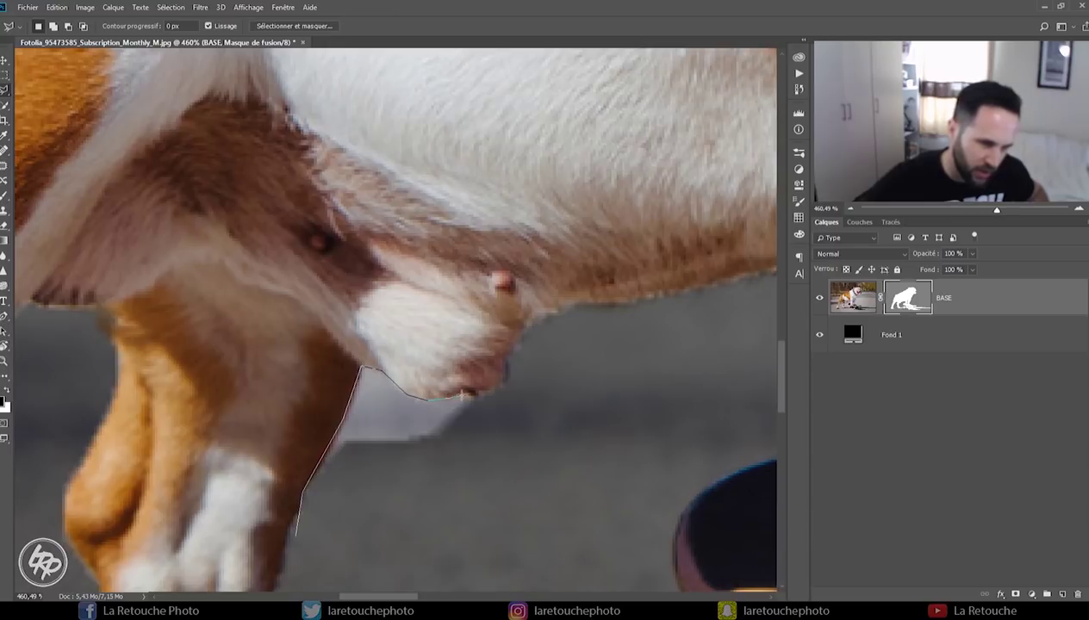
{"action": "left_click", "coordinate": [423, 516]}
{"action": "left_click", "coordinate": [296, 533]}
{"action": "key", "text": "shift+F5"}
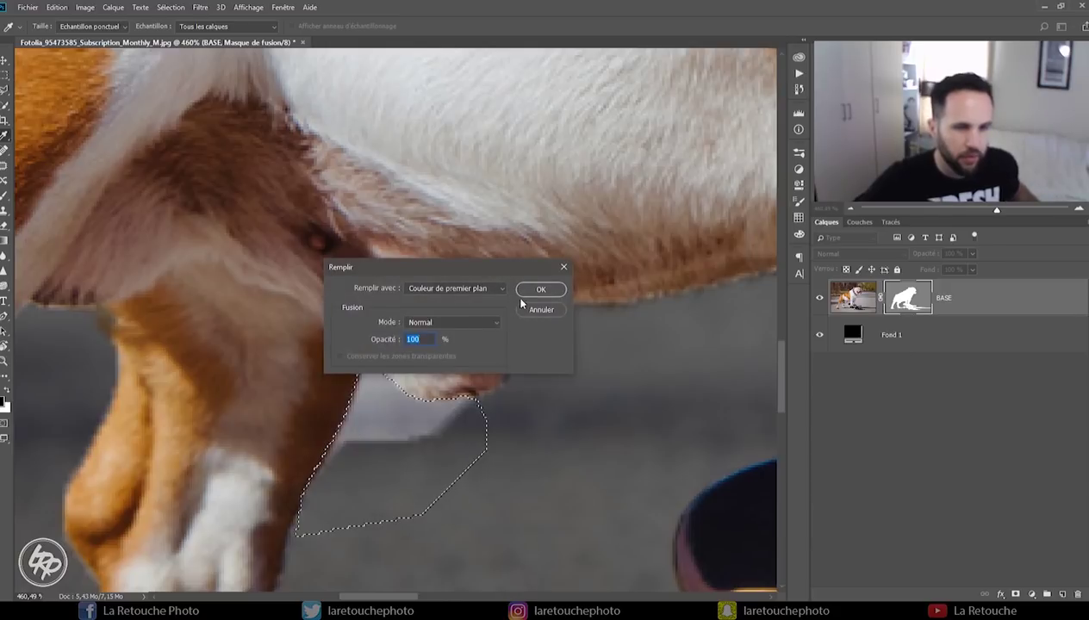
{"action": "left_click", "coordinate": [536, 285]}
{"action": "mouse_move", "coordinate": [683, 338]}
{"action": "left_mouse_down"}
{"action": "mouse_move", "coordinate": [460, 292]}
{"action": "mouse_move", "coordinate": [455, 211]}
{"action": "left_mouse_up"}
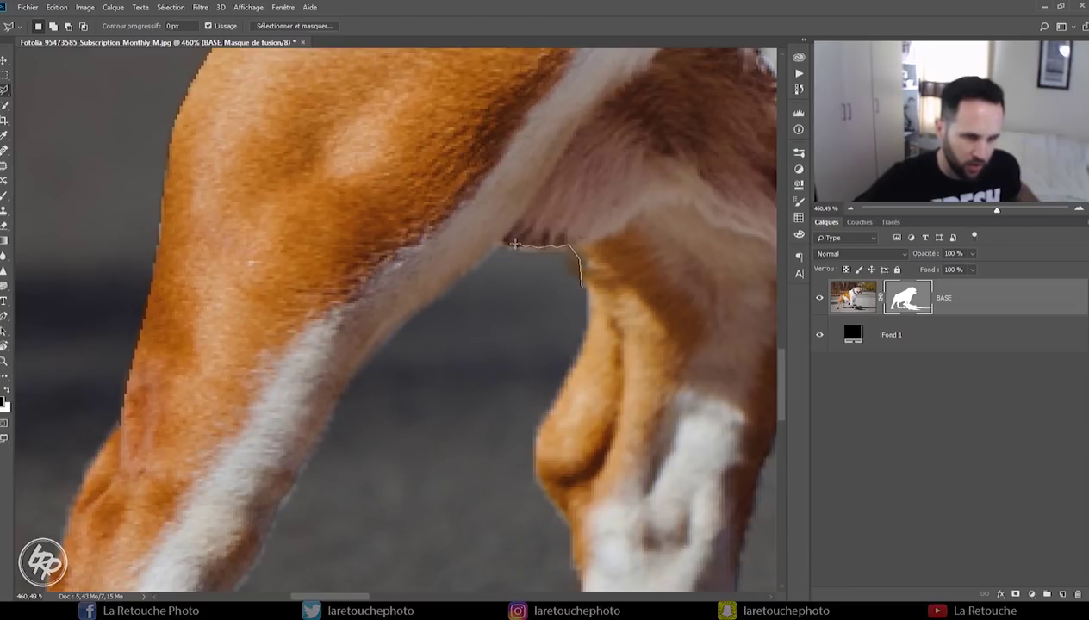
{"action": "left_click", "coordinate": [585, 294]}
{"action": "key", "text": "shift+F5"}
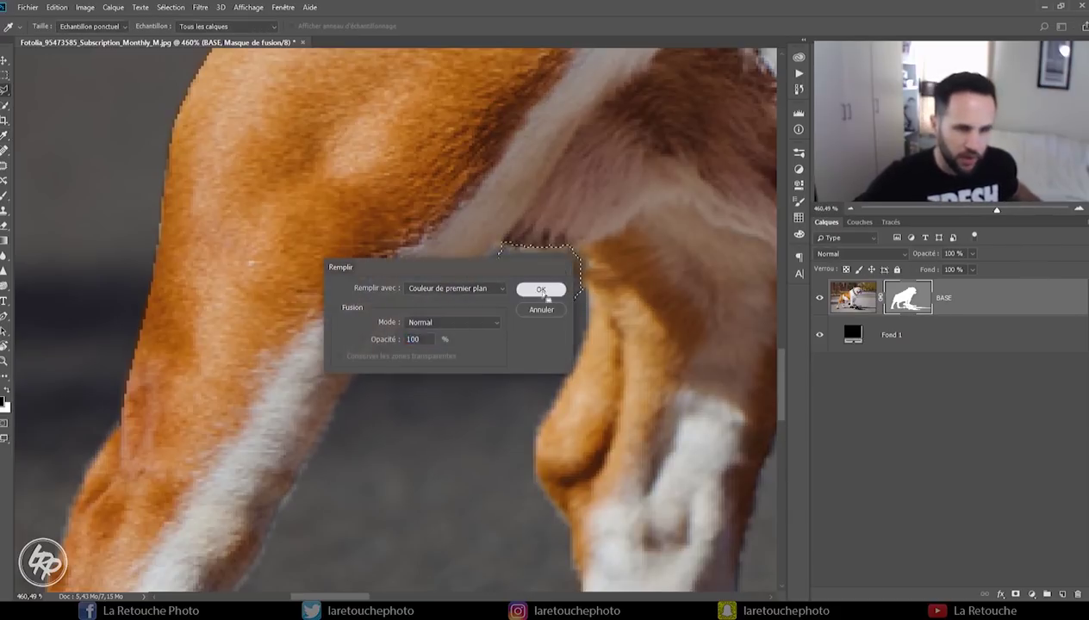
{"action": "left_click", "coordinate": [541, 288]}
Lasso and fill the background sliver along the front leg's edge.
{"action": "left_click_drag", "start_coordinate": [541, 288], "coordinate": [432, 360]}
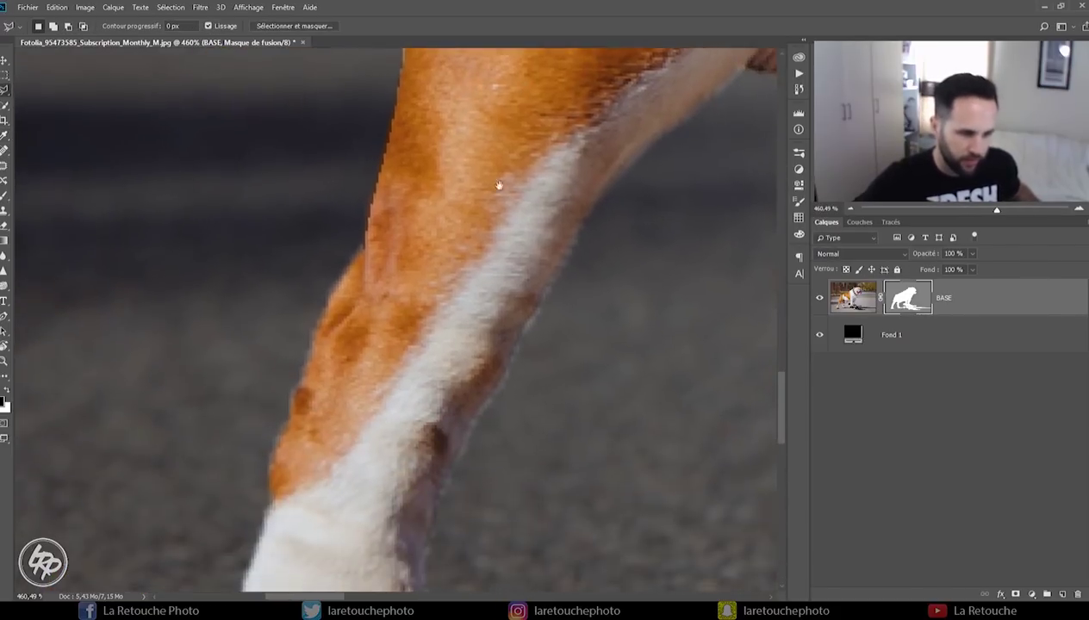
{"action": "left_click_drag", "start_coordinate": [536, 167], "coordinate": [449, 270]}
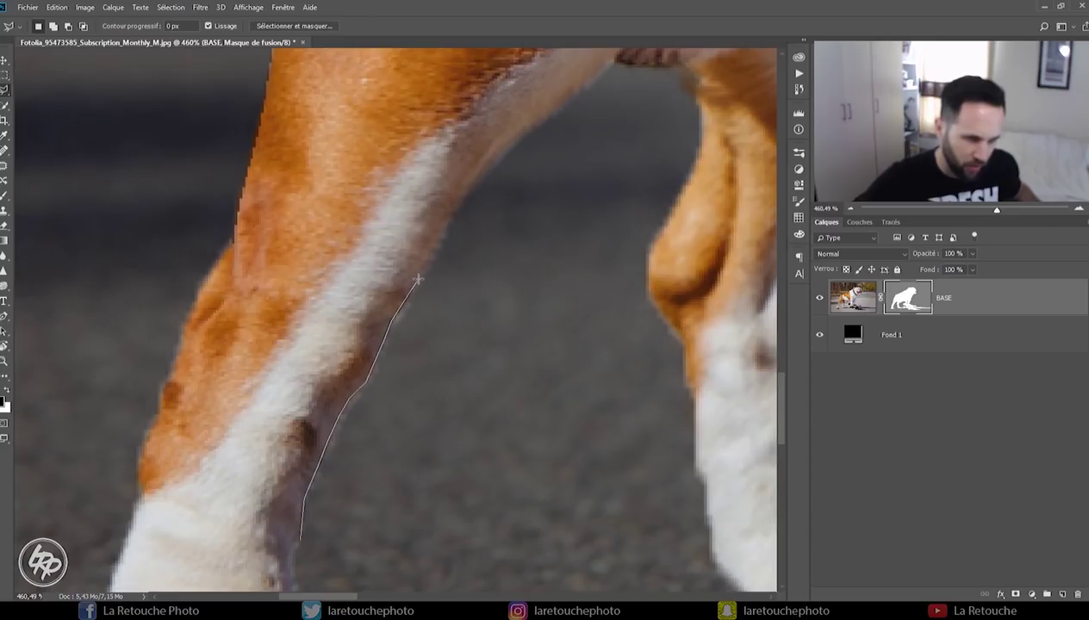
{"action": "left_click_drag", "start_coordinate": [441, 244], "coordinate": [306, 532]}
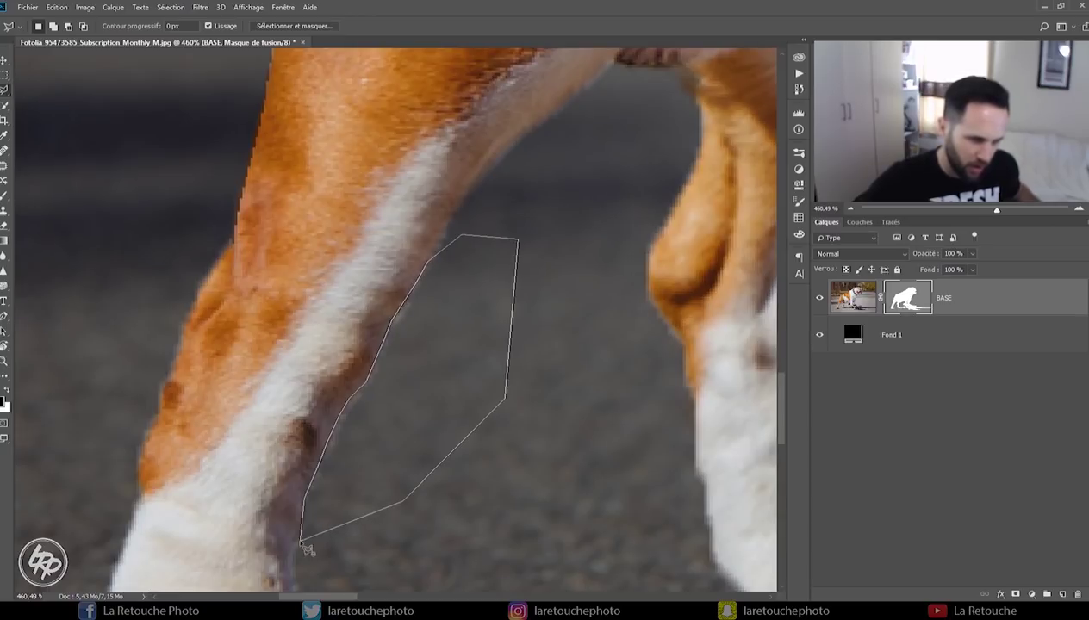
{"action": "key", "text": "shift+BackSpace"}
{"action": "left_click", "coordinate": [549, 288]}
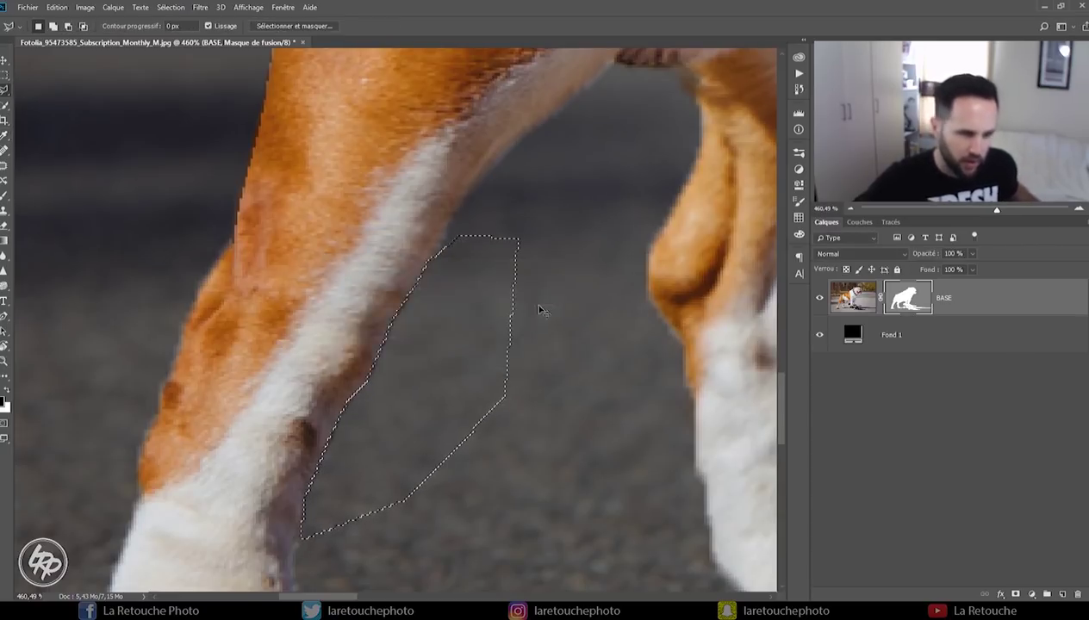
{"action": "scroll", "coordinate": [292, 294], "scroll_direction": "down", "scroll_amount": 5}
Lasso the background fringe beside the front leg and fill it on the mask.
{"action": "scroll", "coordinate": [390, 293], "scroll_direction": "down", "scroll_amount": 3}
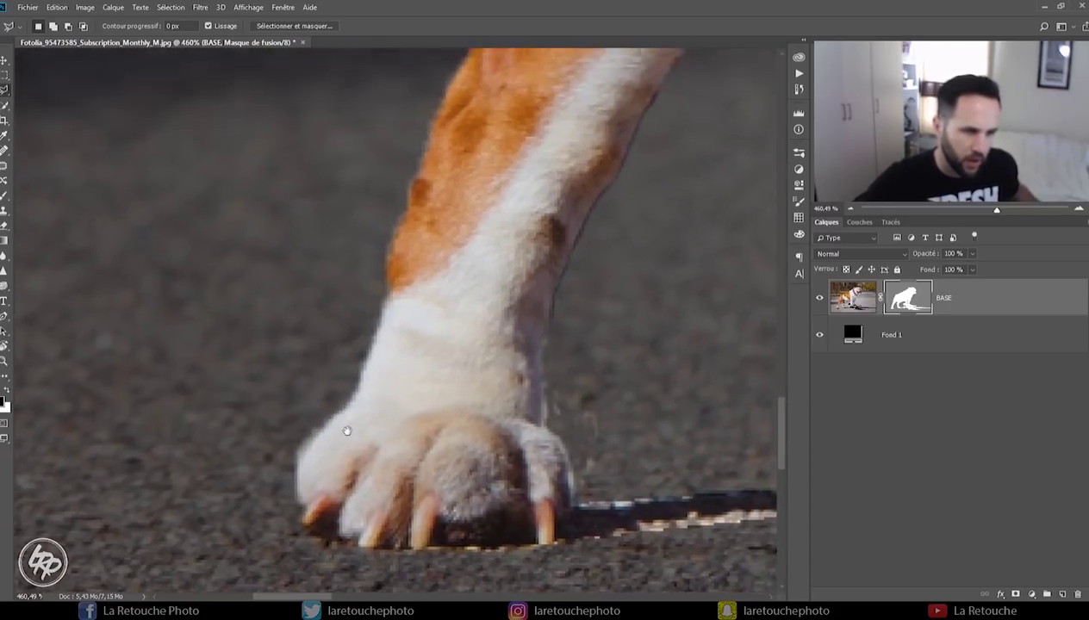
{"action": "left_click_drag", "start_coordinate": [345, 430], "coordinate": [352, 530]}
{"action": "mouse_move", "coordinate": [445, 320]}
{"action": "left_mouse_down"}
{"action": "mouse_move", "coordinate": [393, 476]}
{"action": "mouse_move", "coordinate": [474, 406]}
{"action": "mouse_move", "coordinate": [484, 272]}
{"action": "mouse_move", "coordinate": [432, 427]}
{"action": "left_mouse_up"}
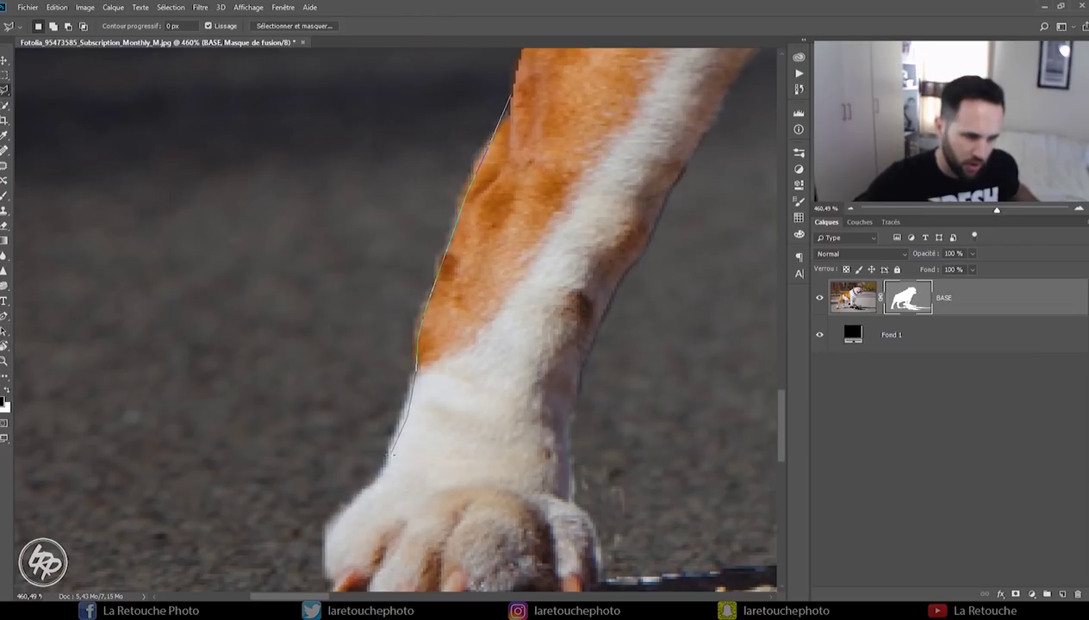
{"action": "left_click", "coordinate": [327, 572]}
{"action": "left_click", "coordinate": [248, 508]}
{"action": "left_click", "coordinate": [225, 328]}
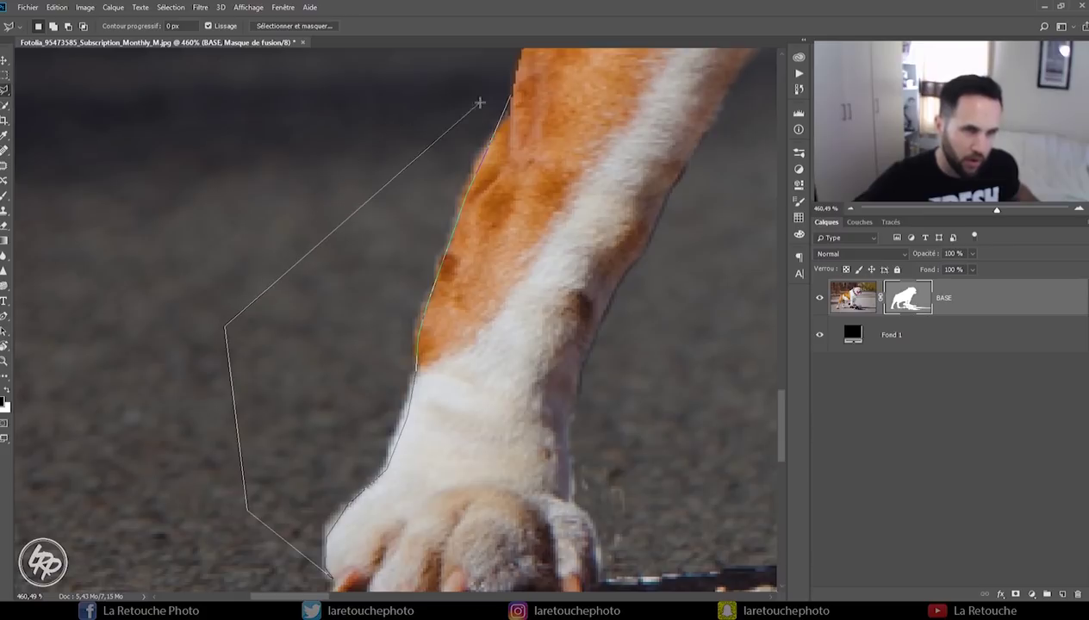
{"action": "left_click", "coordinate": [516, 98]}
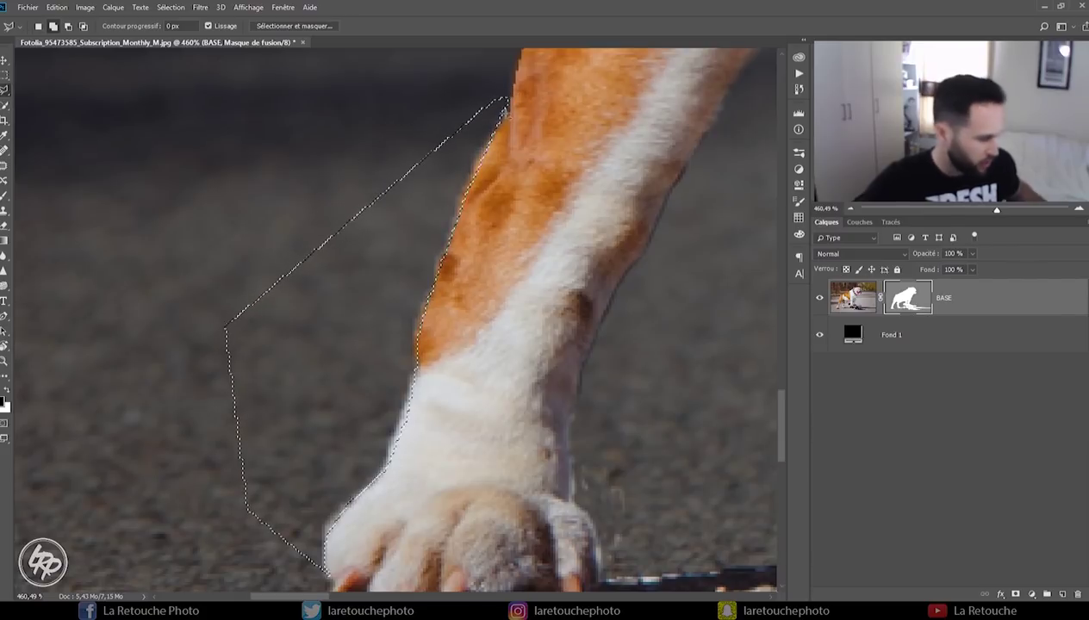
{"action": "key", "text": "shift+F5"}
{"action": "left_click", "coordinate": [543, 288]}
Lasso the sliver between the nose and tongue, fill it, and deselect.
{"action": "mouse_move", "coordinate": [671, 183]}
{"action": "left_mouse_down"}
{"action": "mouse_move", "coordinate": [399, 353]}
{"action": "mouse_move", "coordinate": [365, 459]}
{"action": "left_mouse_up"}
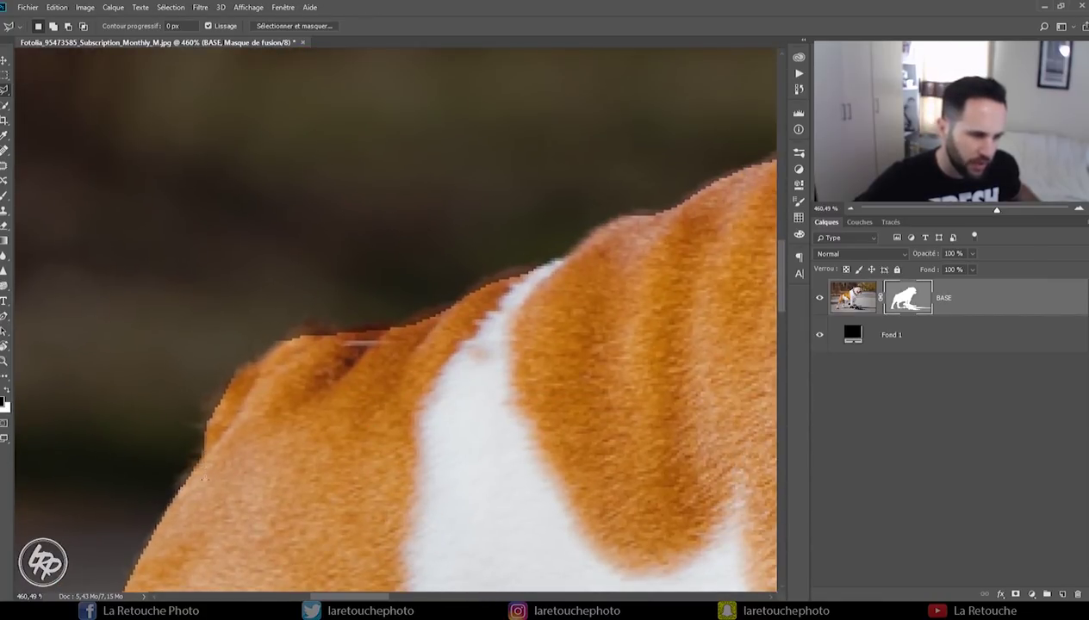
{"action": "mouse_move", "coordinate": [443, 294]}
{"action": "left_mouse_down"}
{"action": "mouse_move", "coordinate": [516, 219]}
{"action": "mouse_move", "coordinate": [518, 323]}
{"action": "mouse_move", "coordinate": [368, 405]}
{"action": "left_mouse_up"}
{"action": "mouse_move", "coordinate": [275, 384]}
{"action": "left_mouse_down"}
{"action": "mouse_move", "coordinate": [477, 340]}
{"action": "mouse_move", "coordinate": [87, 483]}
{"action": "left_mouse_up"}
{"action": "left_click_drag", "start_coordinate": [486, 223], "coordinate": [306, 296]}
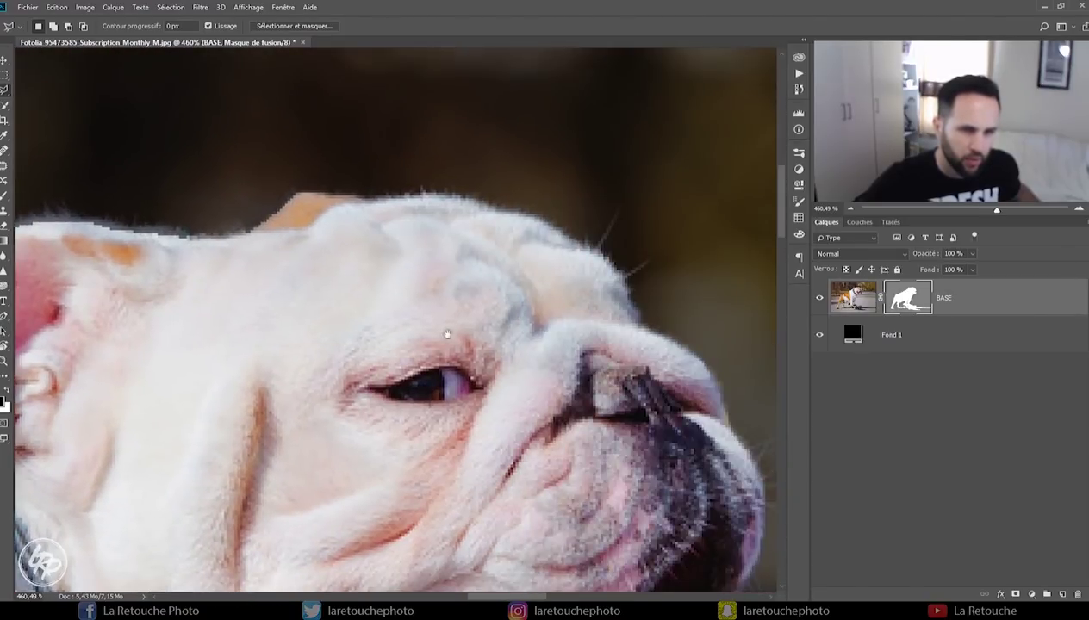
{"action": "left_click_drag", "start_coordinate": [647, 413], "coordinate": [433, 243]}
{"action": "left_click_drag", "start_coordinate": [380, 494], "coordinate": [475, 417]}
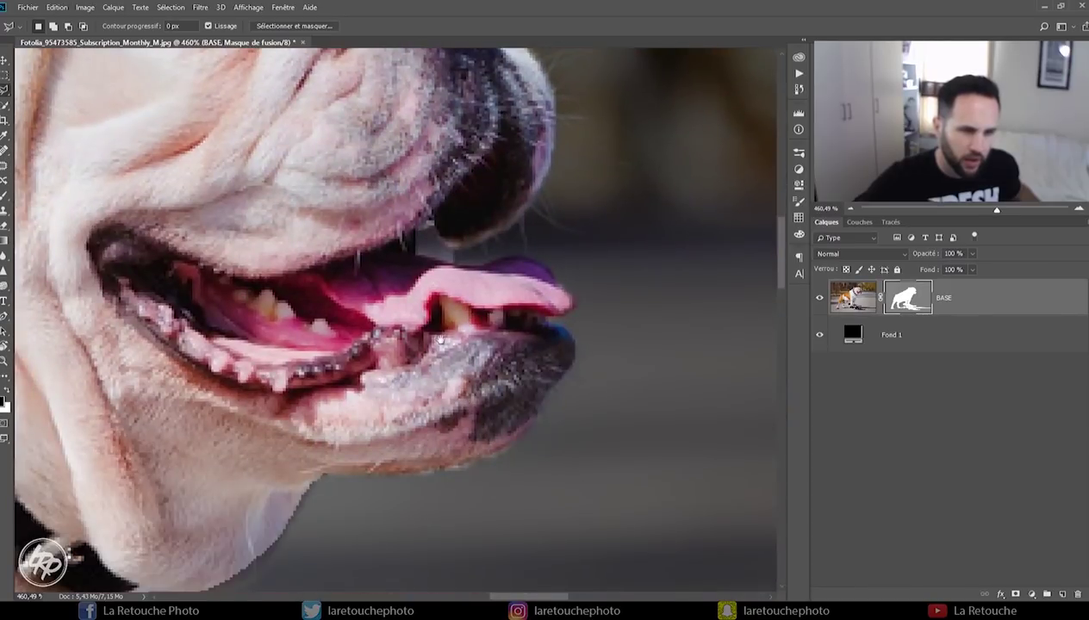
{"action": "left_click_drag", "start_coordinate": [440, 339], "coordinate": [438, 466]}
{"action": "scroll", "coordinate": [435, 385], "scroll_direction": "up", "scroll_amount": 3}
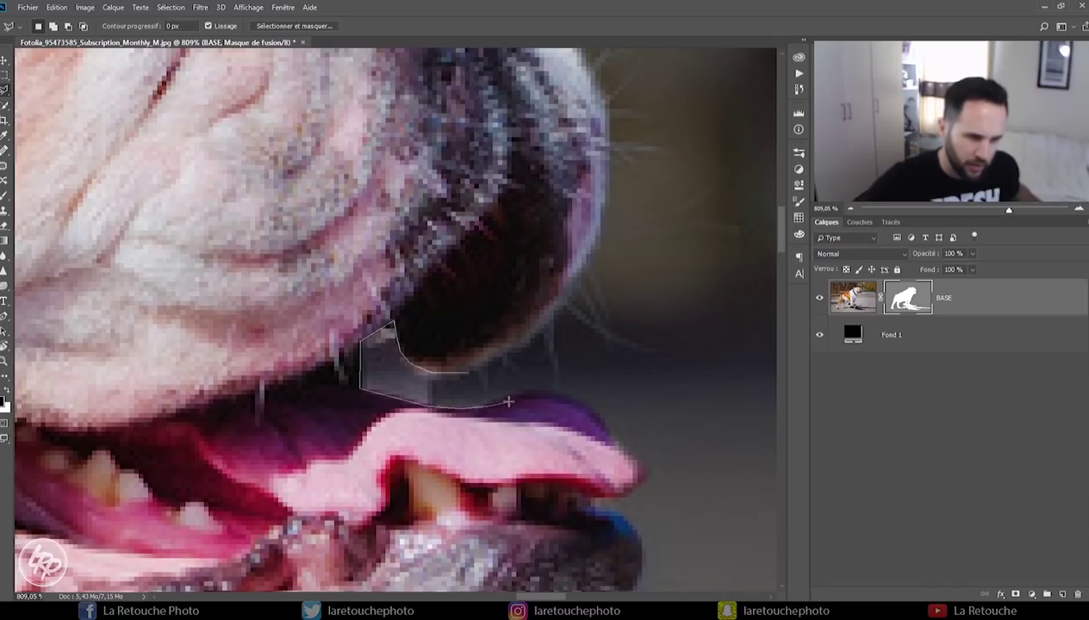
{"action": "double_click", "coordinate": [474, 380]}
{"action": "key", "text": "j"}
{"action": "key", "text": "shift+F5"}
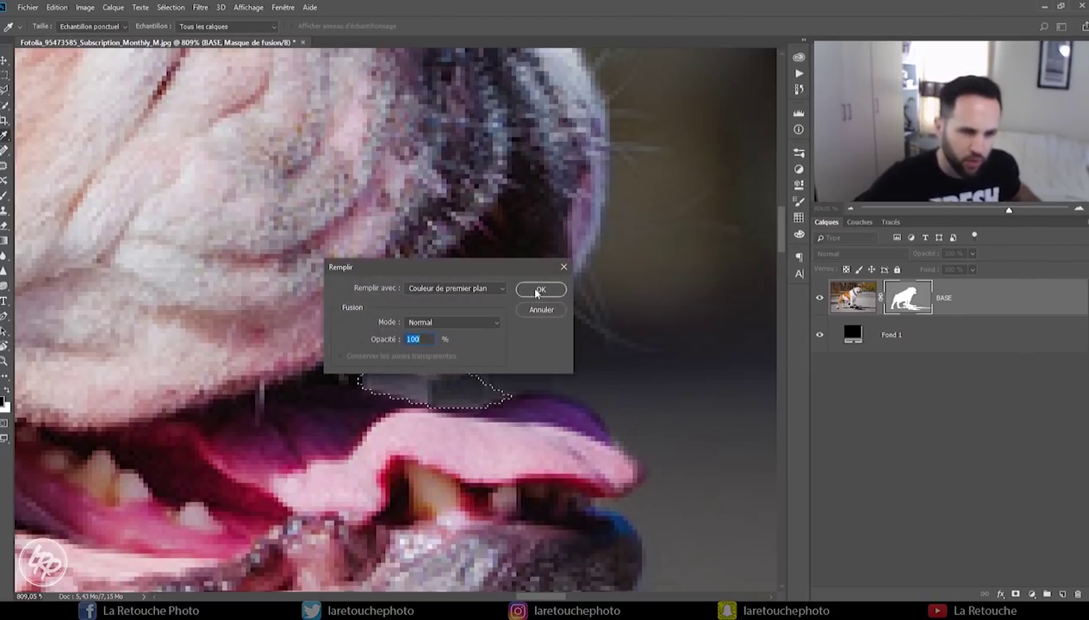
{"action": "left_click", "coordinate": [541, 289]}
{"action": "key", "text": "l"}
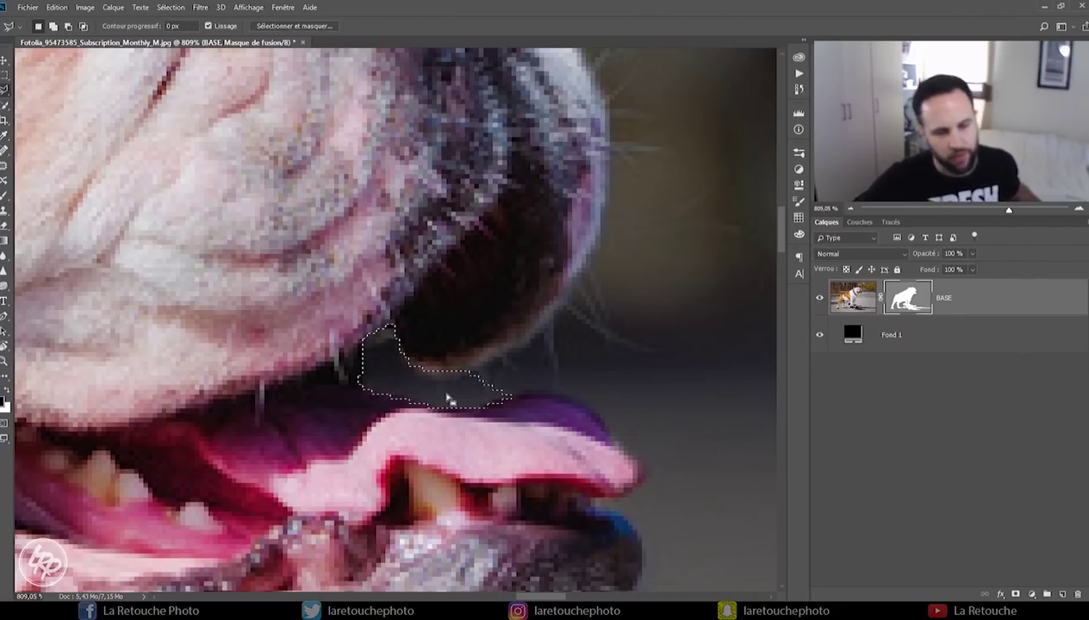
{"action": "key", "text": "ctrl+d"}
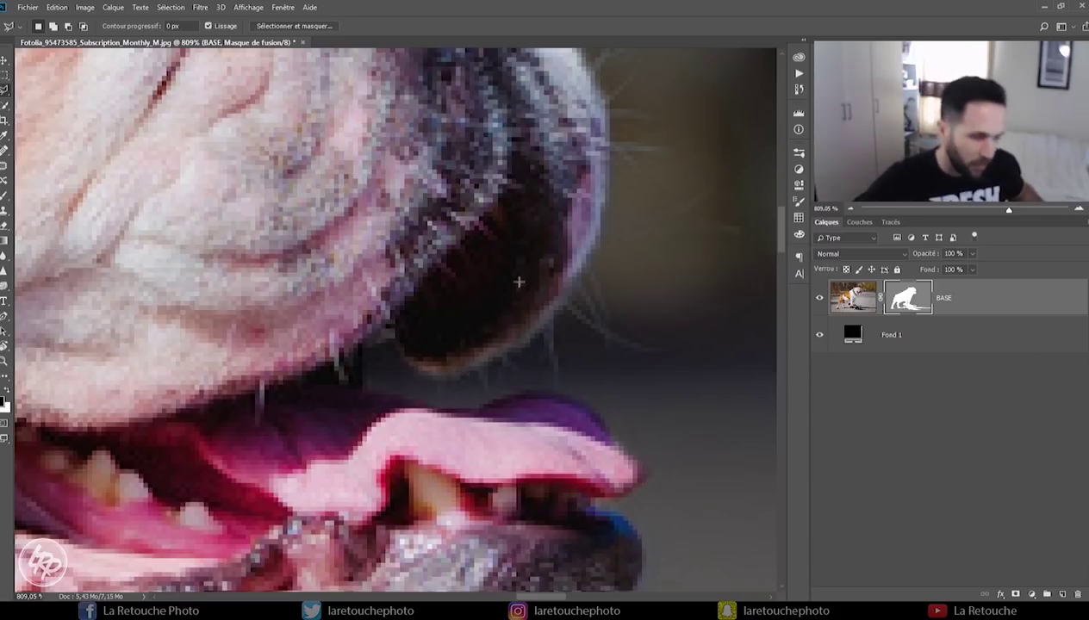
{"action": "scroll", "coordinate": [397, 319], "scroll_direction": "down", "scroll_amount": 5}
Lasso the background strip above the skateboard edge next to the front paw.
{"action": "mouse_move", "coordinate": [315, 531]}
{"action": "left_mouse_down"}
{"action": "mouse_move", "coordinate": [360, 447]}
{"action": "mouse_move", "coordinate": [491, 341]}
{"action": "left_mouse_up"}
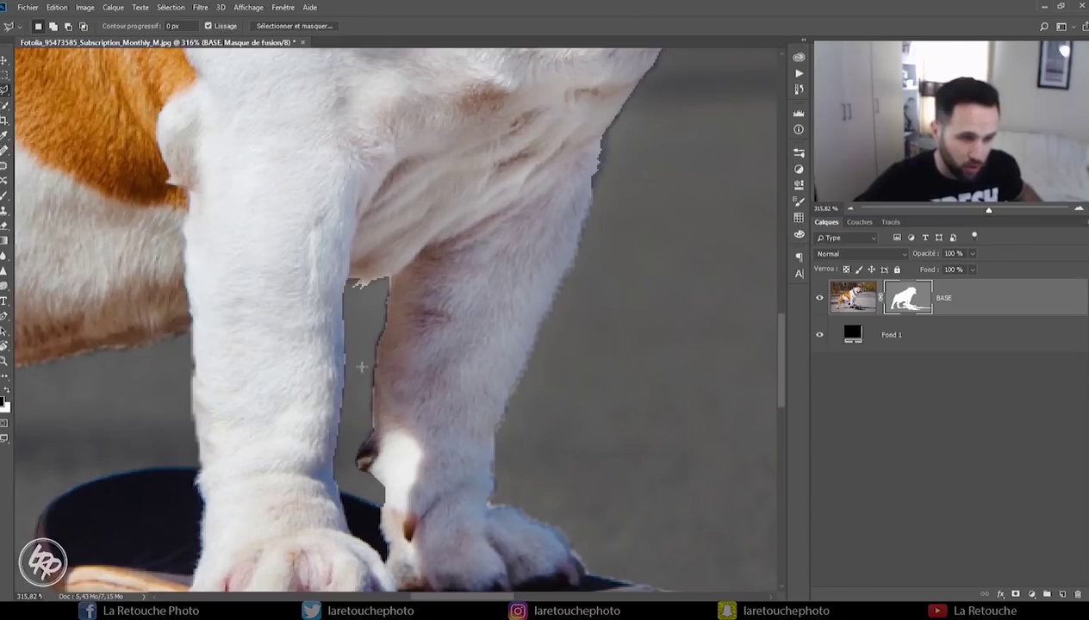
{"action": "left_click_drag", "start_coordinate": [541, 455], "coordinate": [463, 288]}
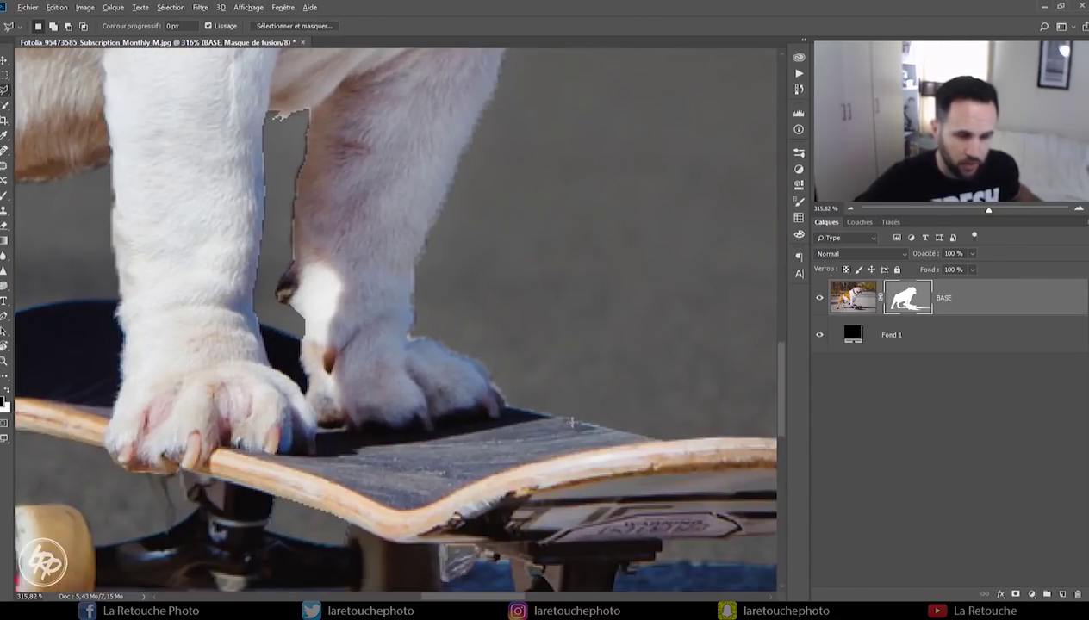
{"action": "scroll", "coordinate": [570, 423], "scroll_direction": "up", "scroll_amount": 2}
{"action": "scroll", "coordinate": [564, 372], "scroll_direction": "up", "scroll_amount": 1}
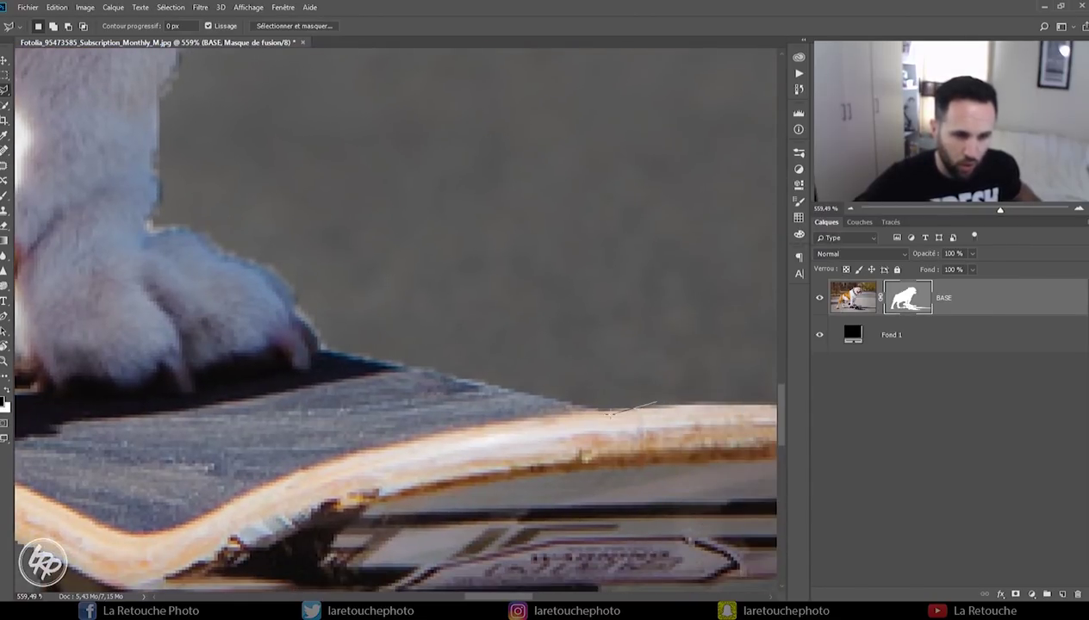
{"action": "left_click_drag", "start_coordinate": [596, 406], "coordinate": [329, 353]}
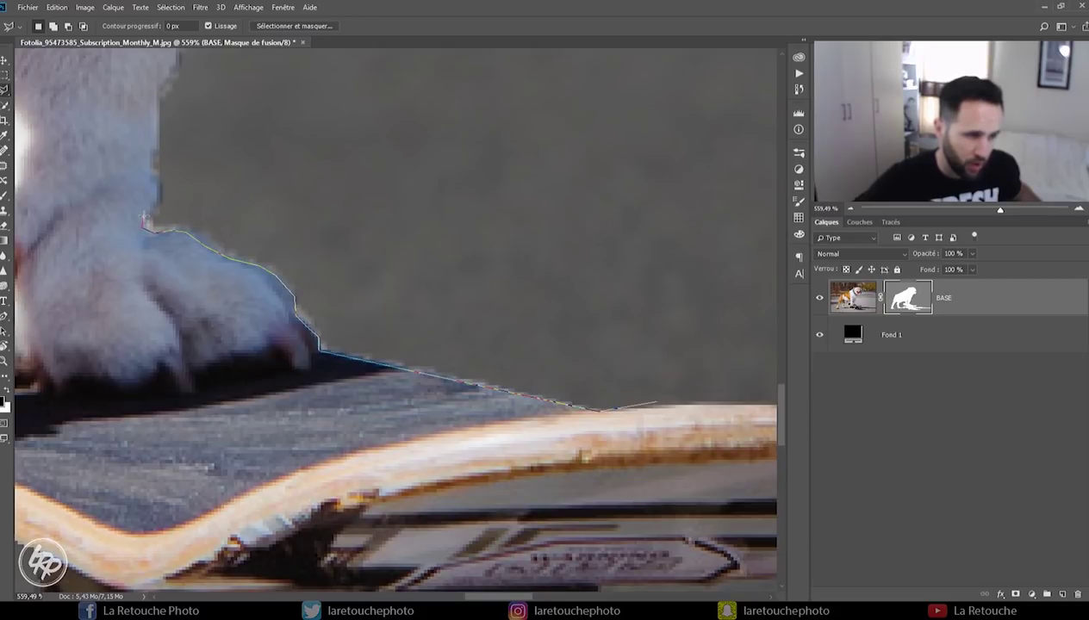
{"action": "left_click", "coordinate": [335, 152]}
{"action": "left_click", "coordinate": [620, 187]}
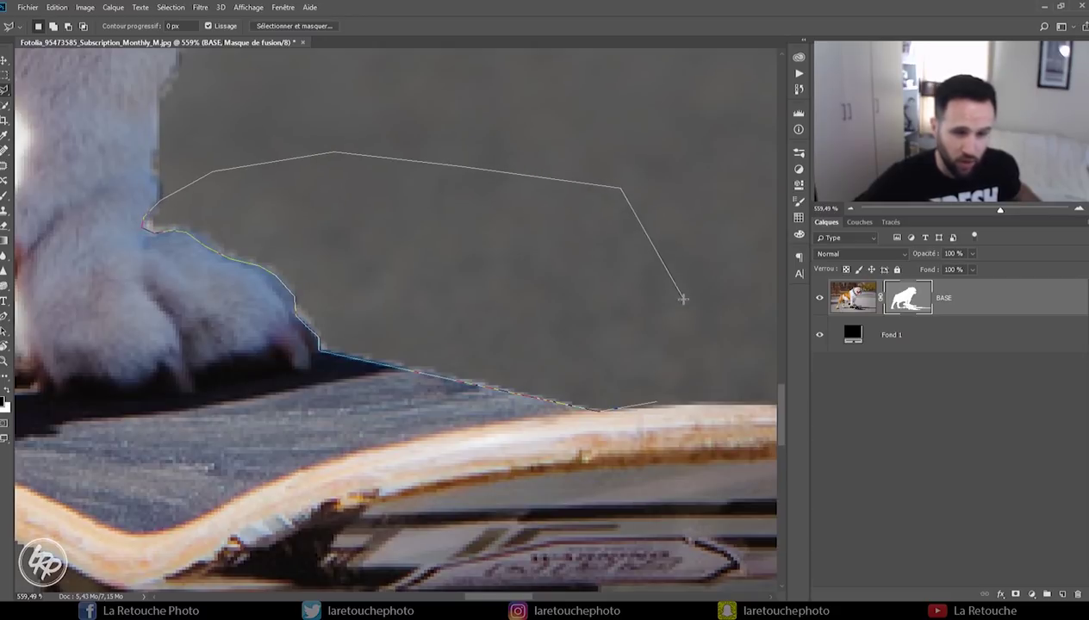
{"action": "left_click", "coordinate": [659, 403]}
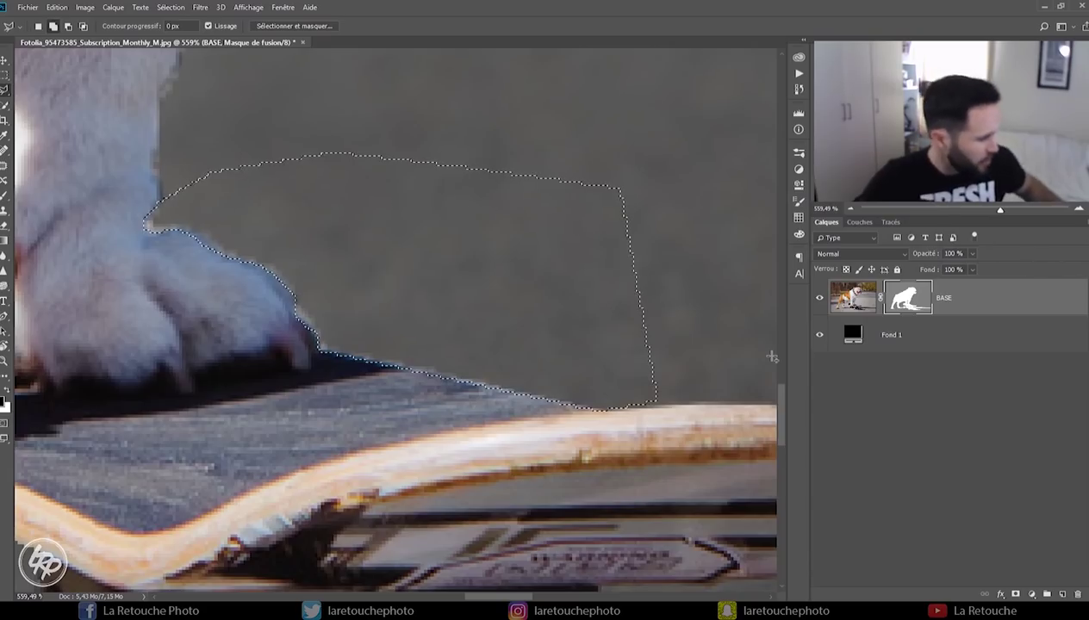
Fill the strip black on the mask, deselect, and zoom out to the whole picture.
{"action": "key", "text": "shift+BackSpace"}
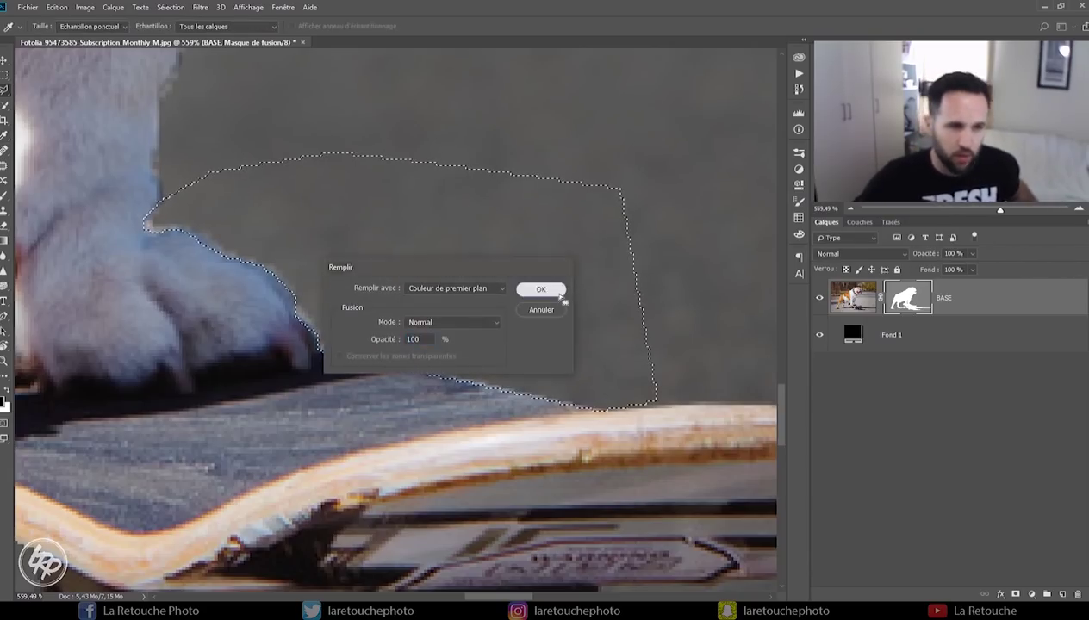
{"action": "left_click", "coordinate": [540, 287]}
{"action": "key", "text": "ctrl+d"}
{"action": "key", "text": "v"}
{"action": "left_click_drag", "start_coordinate": [1000, 209], "coordinate": [955, 209]}
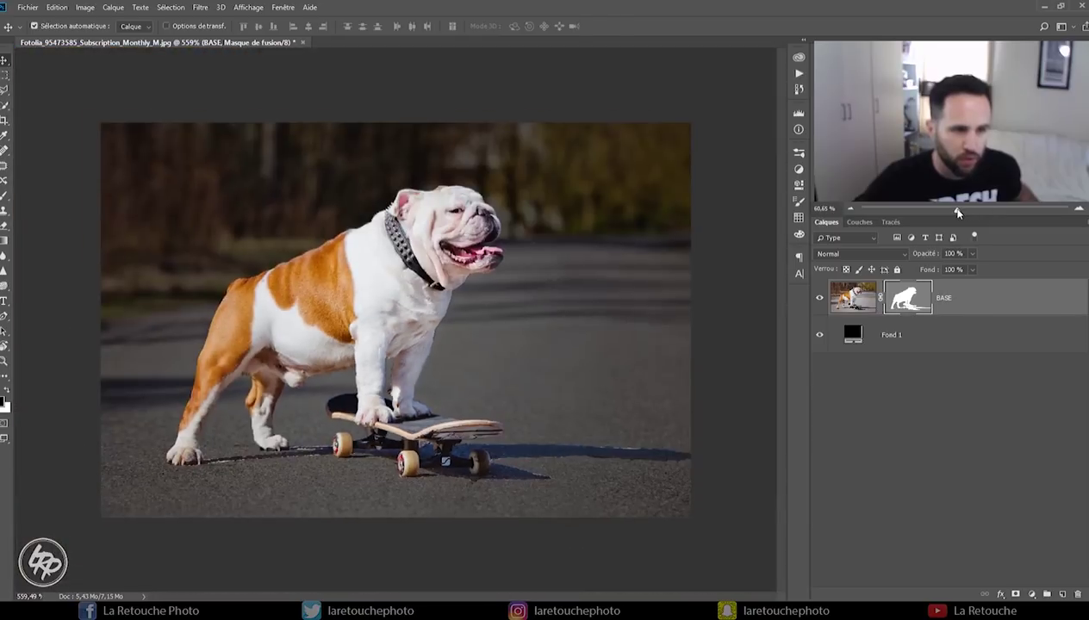
Re-enable the BASE layer mask from the Properties panel.
{"action": "left_click", "coordinate": [799, 185]}
{"action": "key", "text": "Return"}
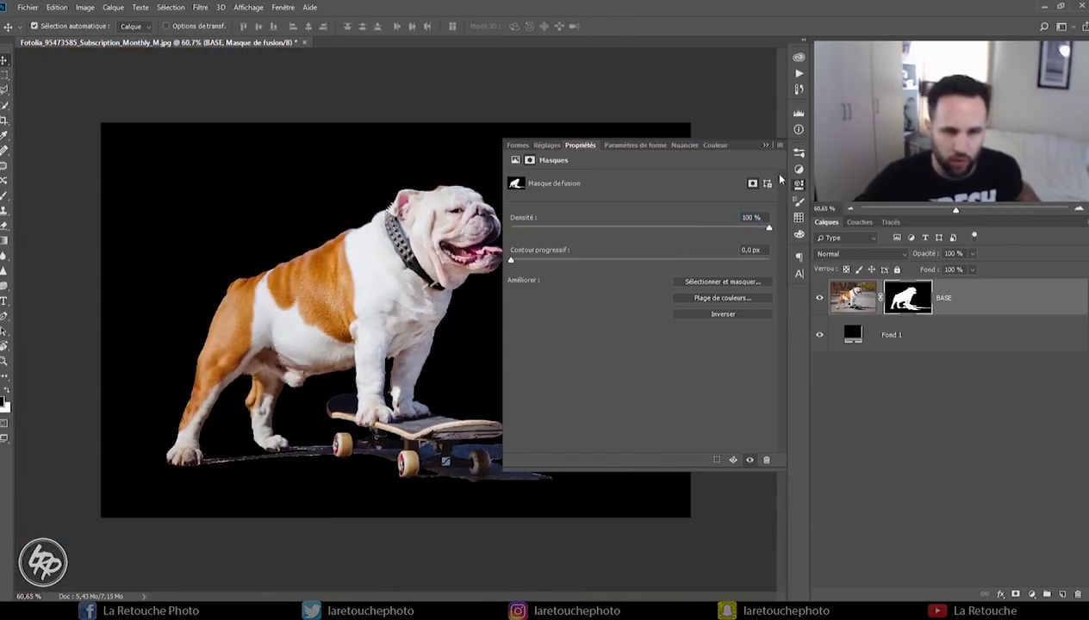
{"action": "left_click", "coordinate": [765, 145]}
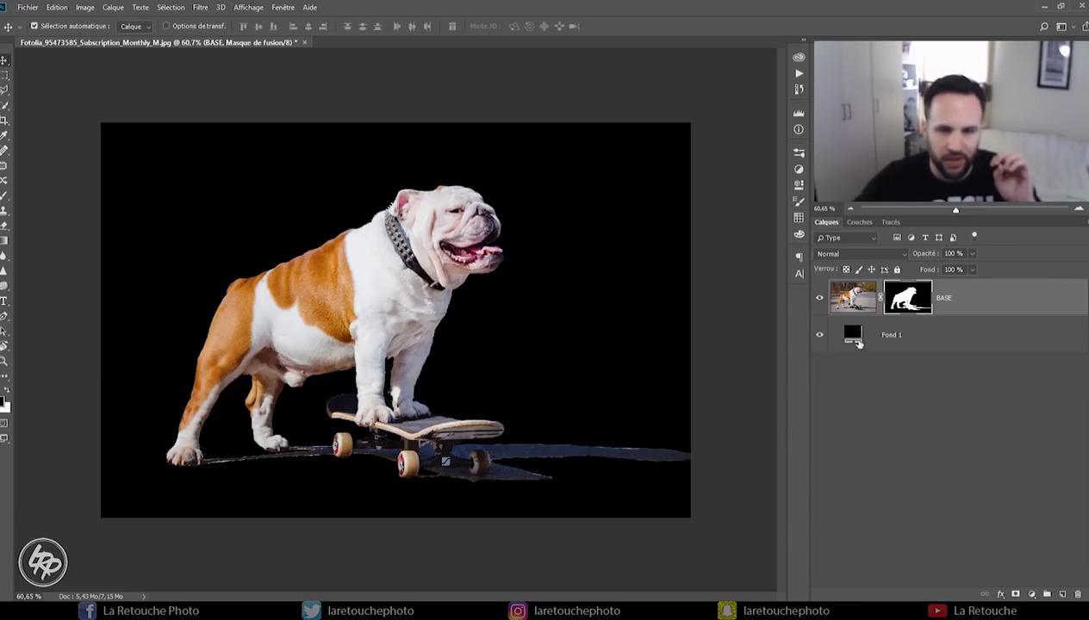
Set the Fond 1 fill layer colour to white (ffffff).
{"action": "double_click", "coordinate": [853, 336]}
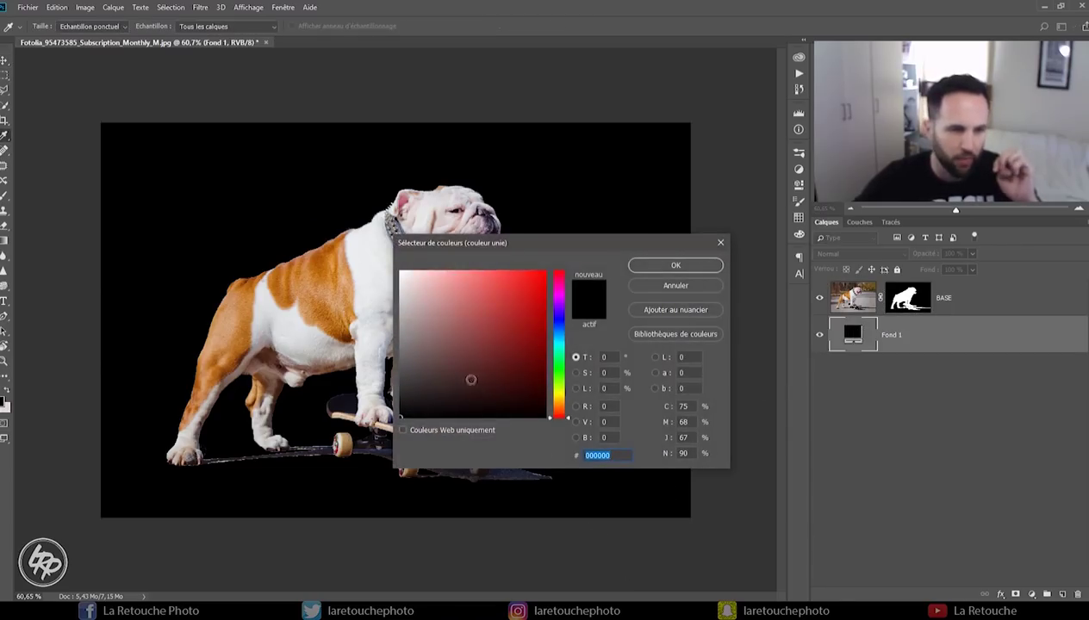
{"action": "type", "text": "ffffff"}
{"action": "left_click", "coordinate": [685, 270]}
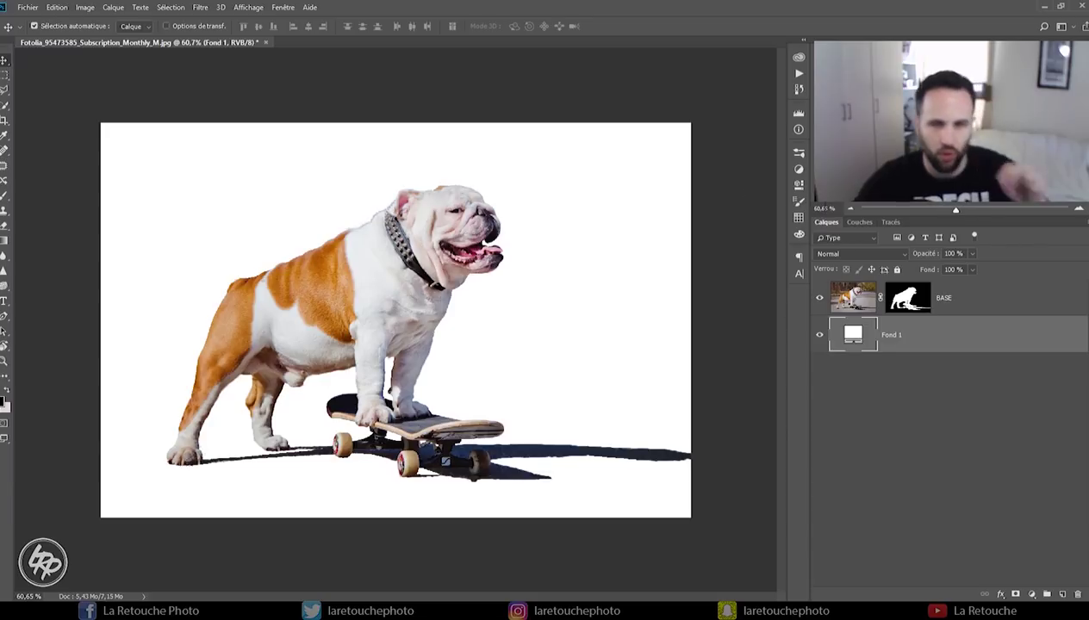
Zoom in and start a Polygonal Lasso outline along the bulldog's back fur edge.
{"action": "left_click_drag", "start_coordinate": [955, 209], "coordinate": [991, 211]}
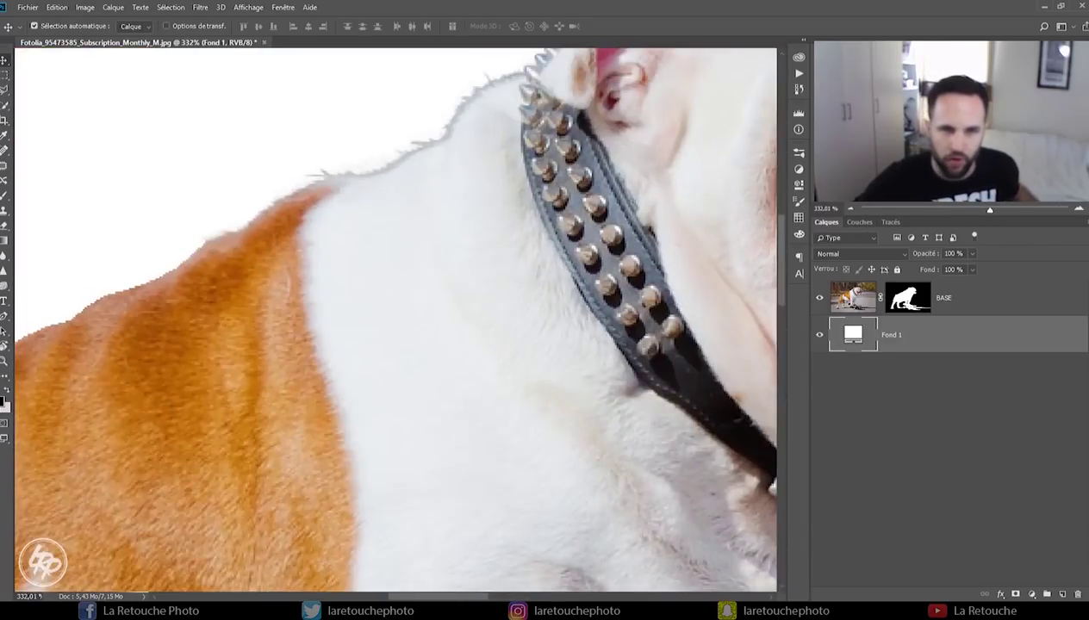
{"action": "scroll", "coordinate": [353, 197], "scroll_direction": "up", "scroll_amount": 1}
{"action": "scroll", "coordinate": [293, 204], "scroll_direction": "up", "scroll_amount": 1}
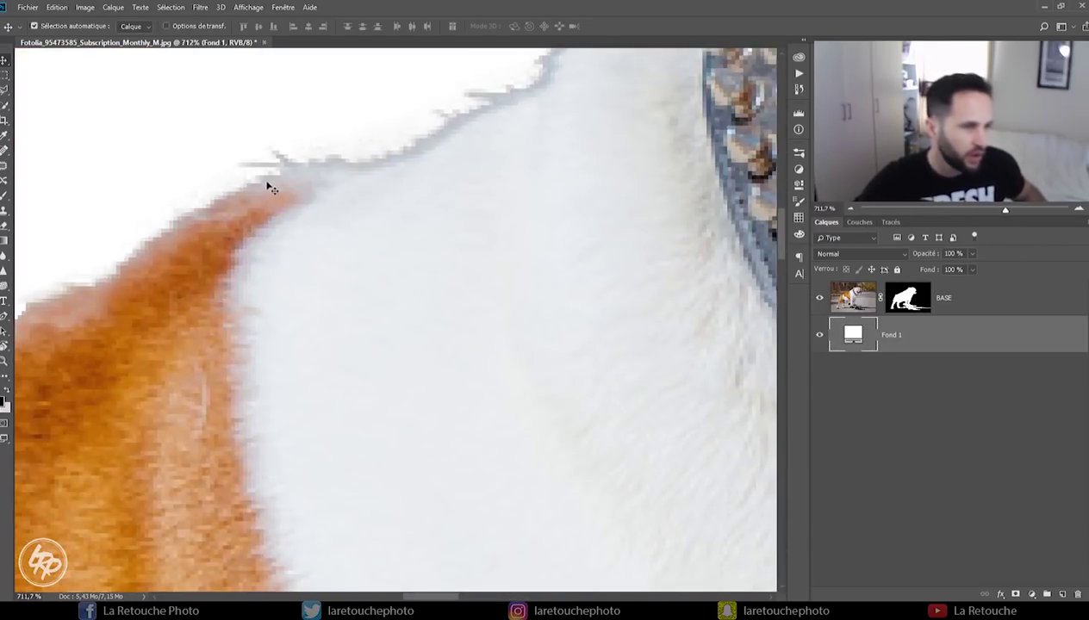
{"action": "key", "text": "l"}
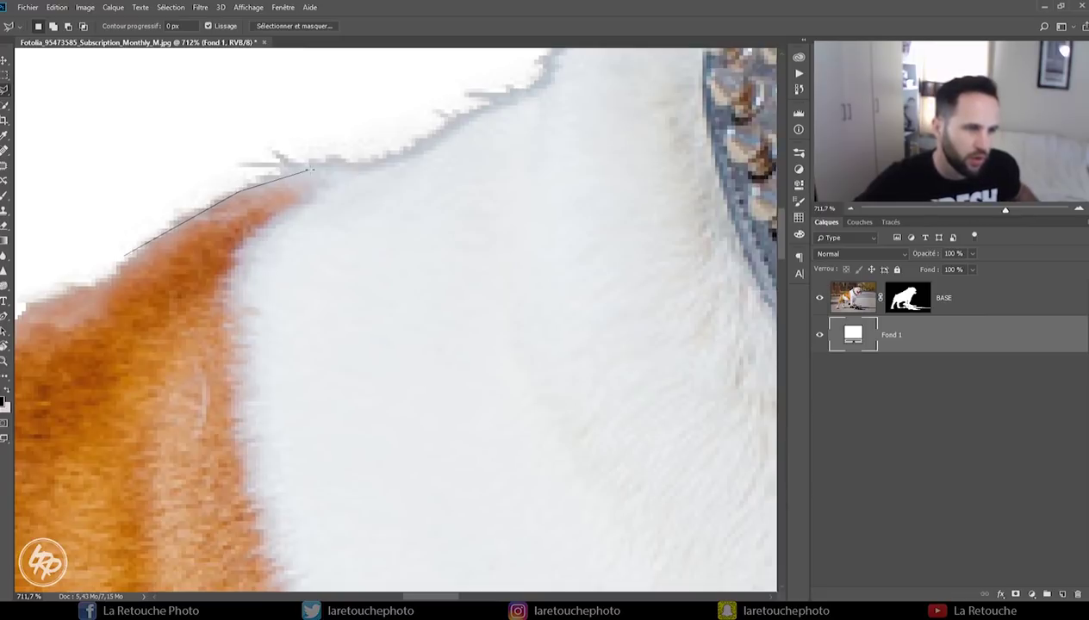
{"action": "left_click", "coordinate": [485, 118]}
{"action": "left_click_drag", "start_coordinate": [486, 127], "coordinate": [430, 182]}
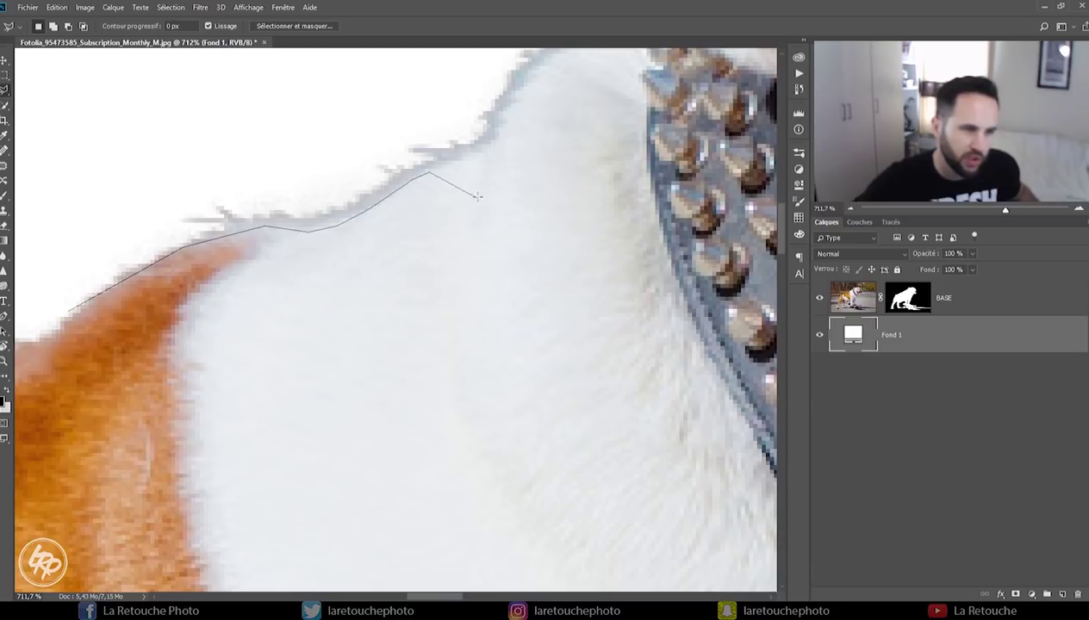
{"action": "left_click", "coordinate": [489, 154]}
{"action": "left_click_drag", "start_coordinate": [527, 92], "coordinate": [440, 253]}
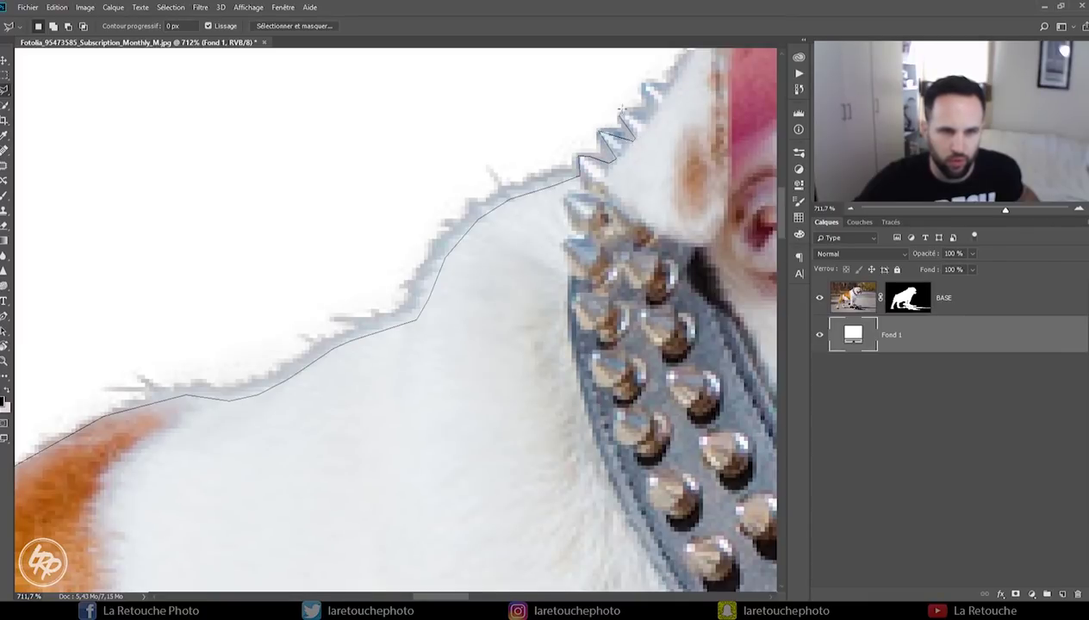
Continue the outline over the collar, ear, top of the head and jaw.
{"action": "left_click", "coordinate": [652, 121]}
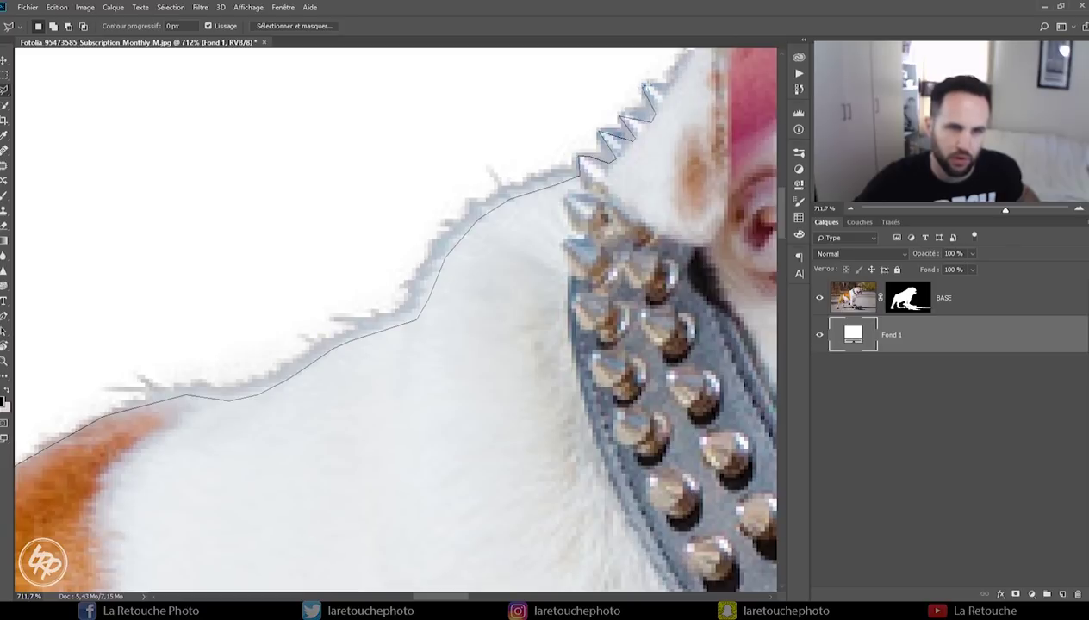
{"action": "left_click_drag", "start_coordinate": [668, 90], "coordinate": [541, 185]}
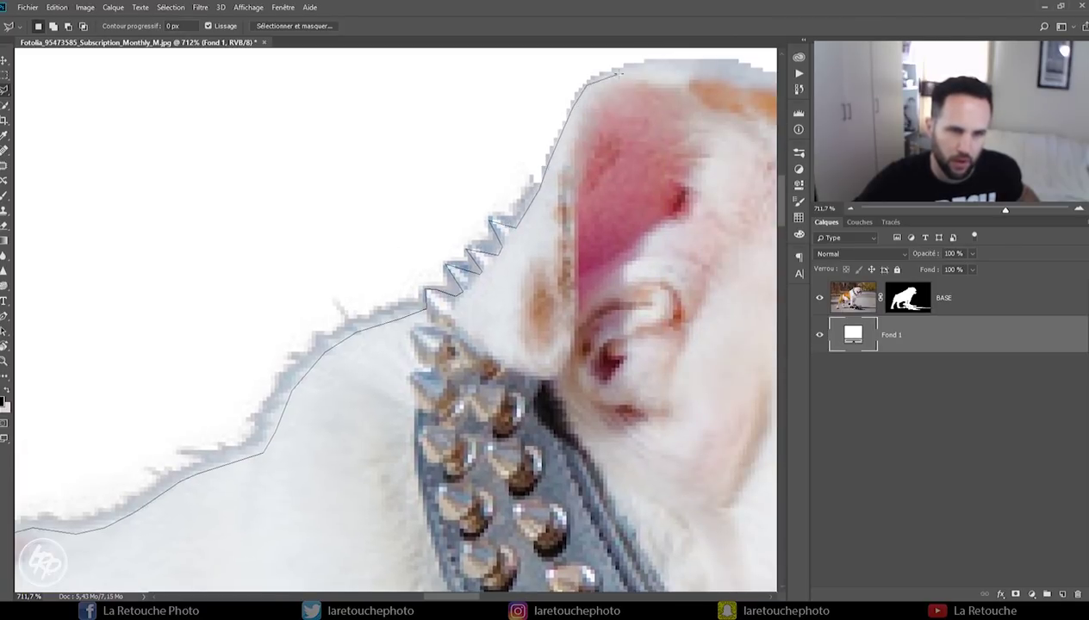
{"action": "left_click_drag", "start_coordinate": [709, 65], "coordinate": [432, 114]}
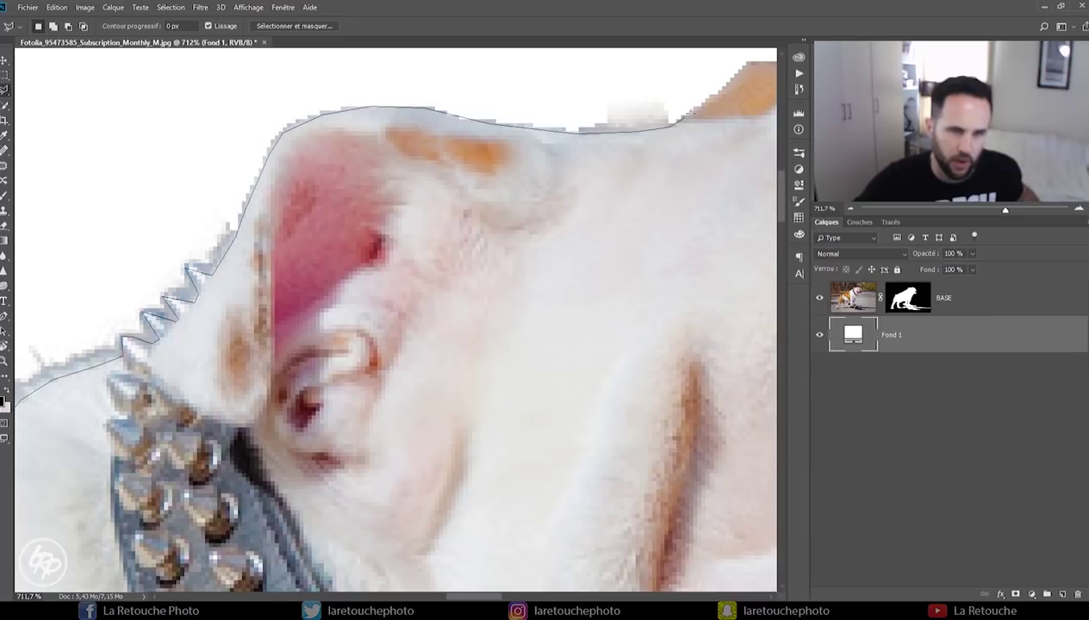
{"action": "left_click_drag", "start_coordinate": [677, 120], "coordinate": [431, 256]}
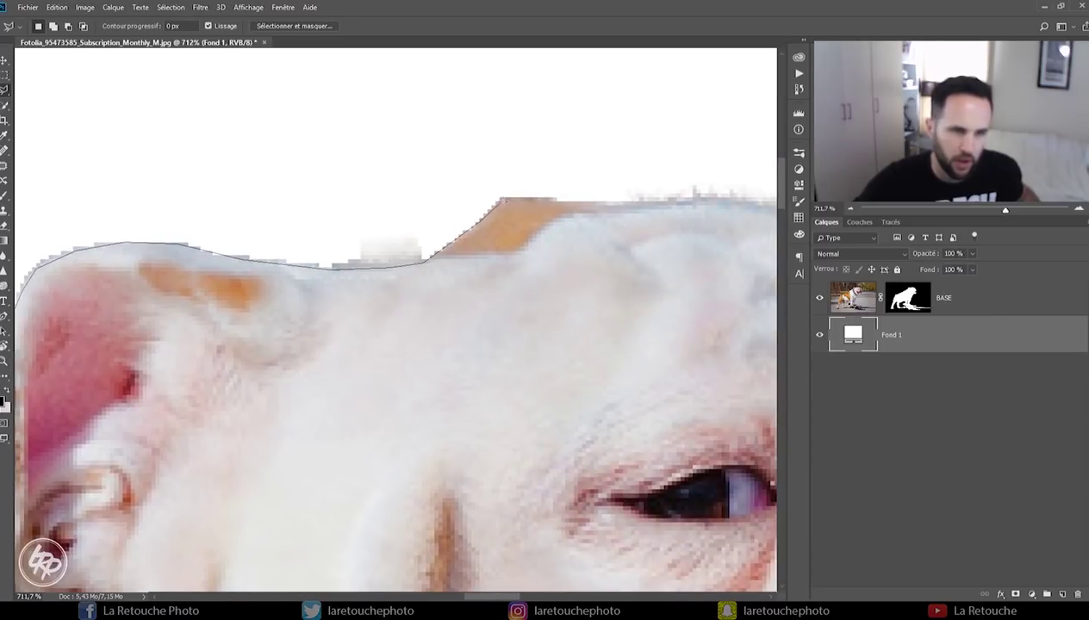
{"action": "left_click", "coordinate": [567, 205]}
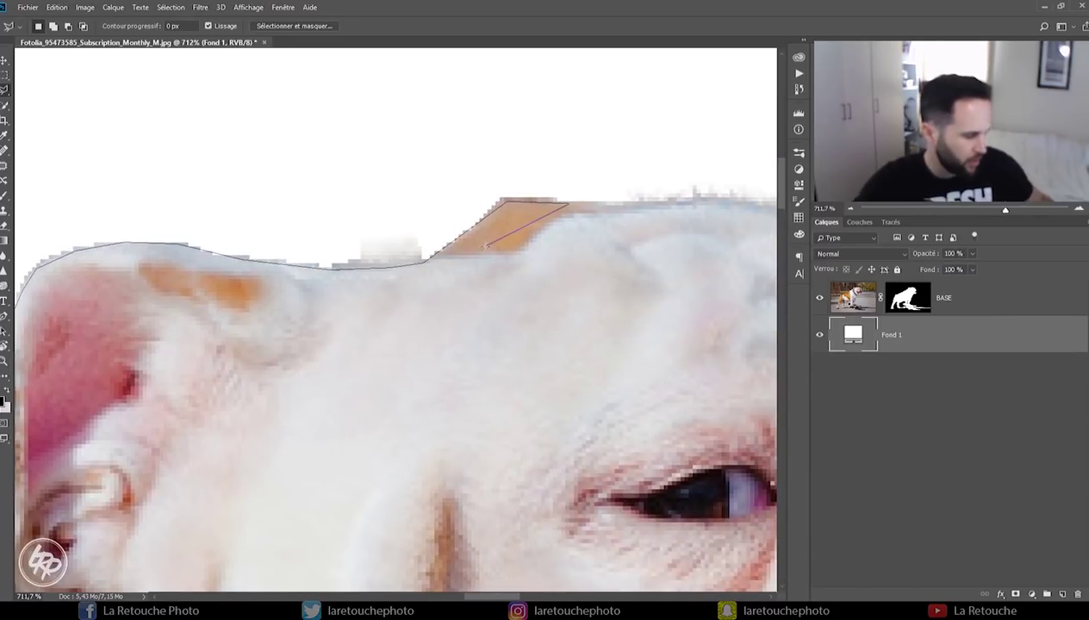
{"action": "double_click", "coordinate": [485, 240]}
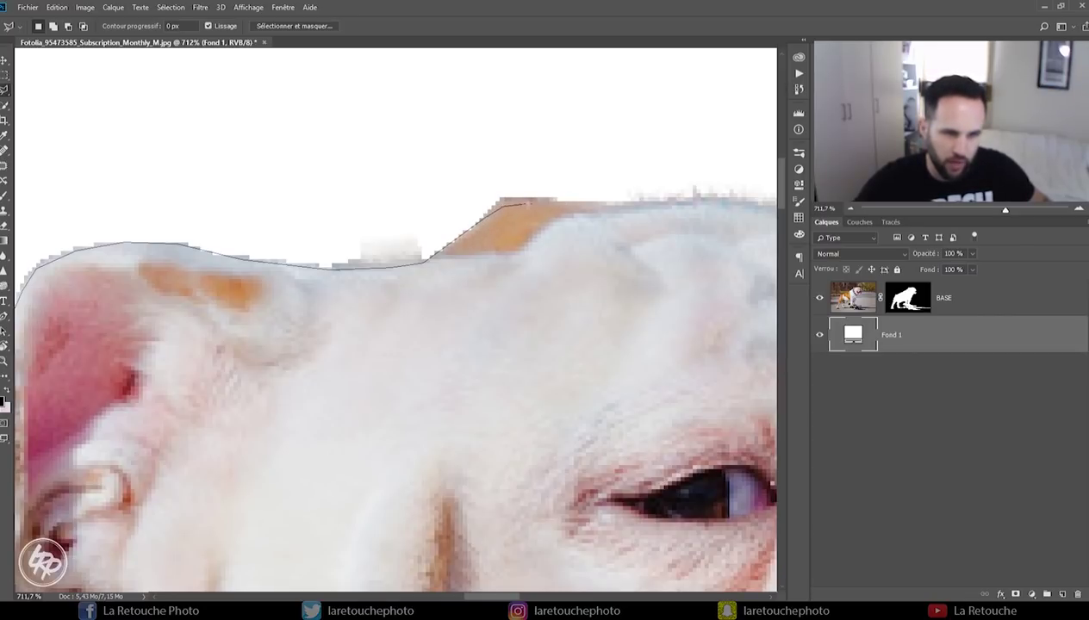
{"action": "left_click", "coordinate": [691, 207]}
{"action": "left_click_drag", "start_coordinate": [702, 280], "coordinate": [406, 263]}
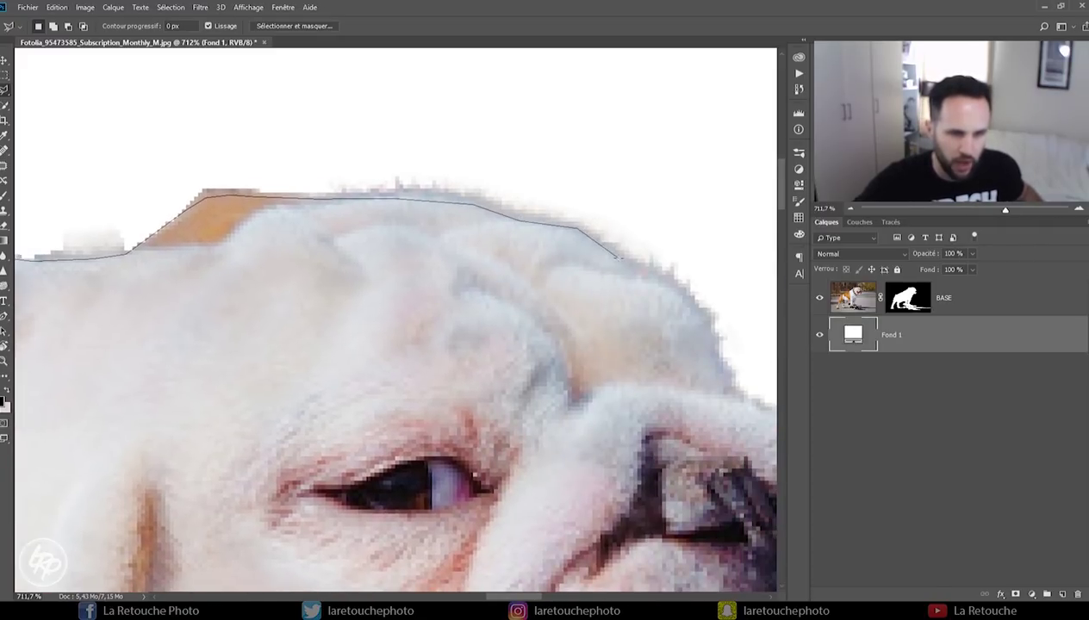
{"action": "left_click_drag", "start_coordinate": [720, 366], "coordinate": [447, 322]}
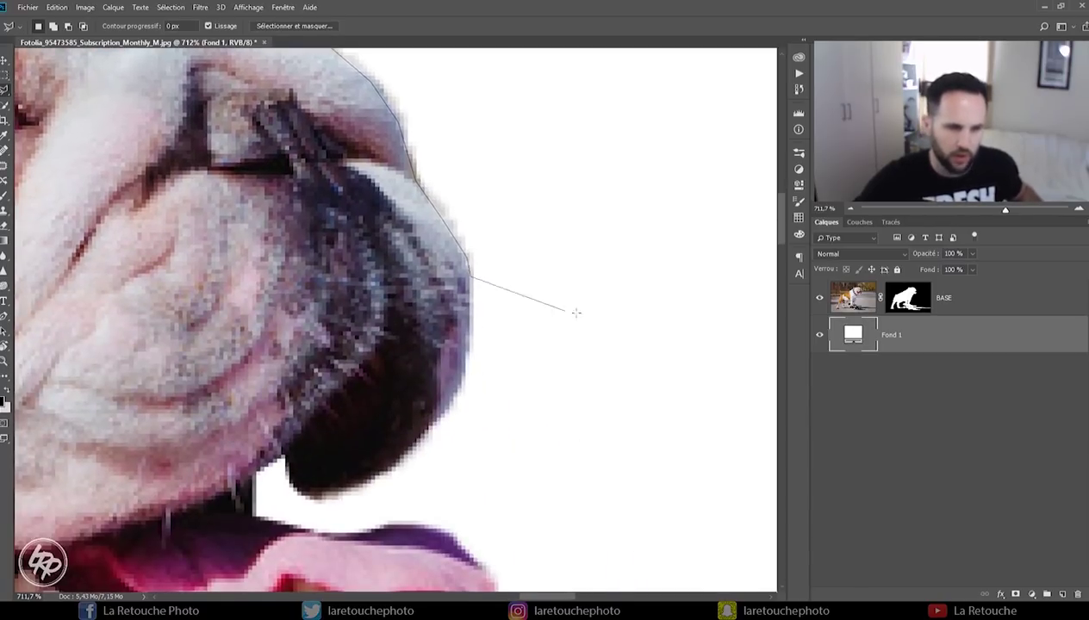
{"action": "left_click", "coordinate": [604, 287]}
{"action": "left_click", "coordinate": [572, 214]}
Finish the outline around the neck and orange shoulder fur and close the selection.
{"action": "left_click_drag", "start_coordinate": [465, 163], "coordinate": [542, 248]}
{"action": "left_click", "coordinate": [365, 117]}
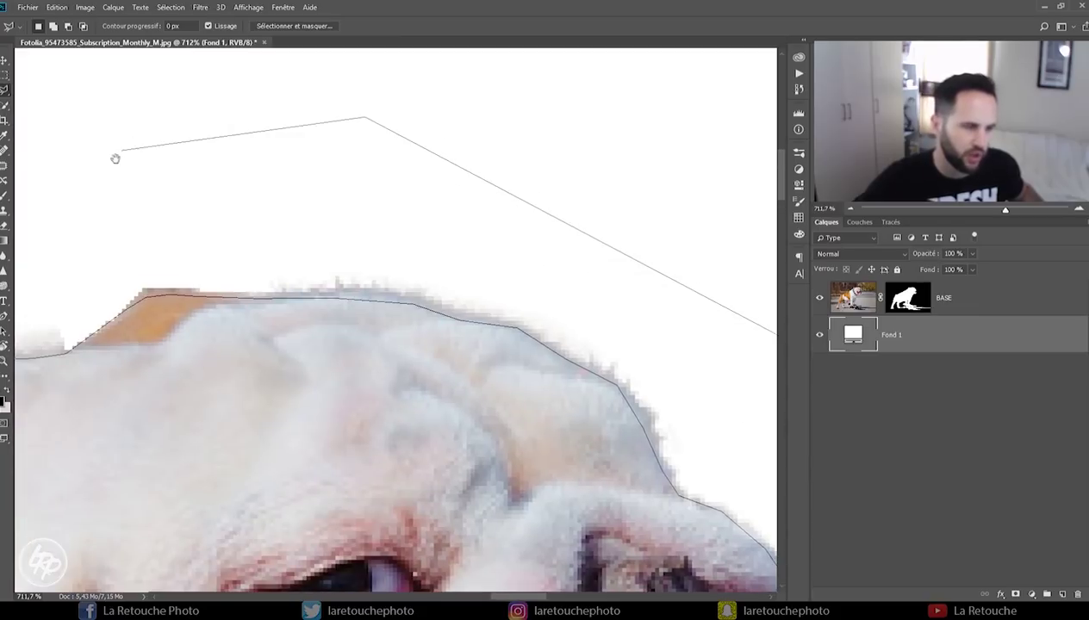
{"action": "left_click_drag", "start_coordinate": [114, 158], "coordinate": [328, 129]}
{"action": "mouse_move", "coordinate": [172, 207]}
{"action": "left_mouse_down"}
{"action": "mouse_move", "coordinate": [206, 202]}
{"action": "mouse_move", "coordinate": [211, 275]}
{"action": "mouse_move", "coordinate": [360, 231]}
{"action": "left_mouse_up"}
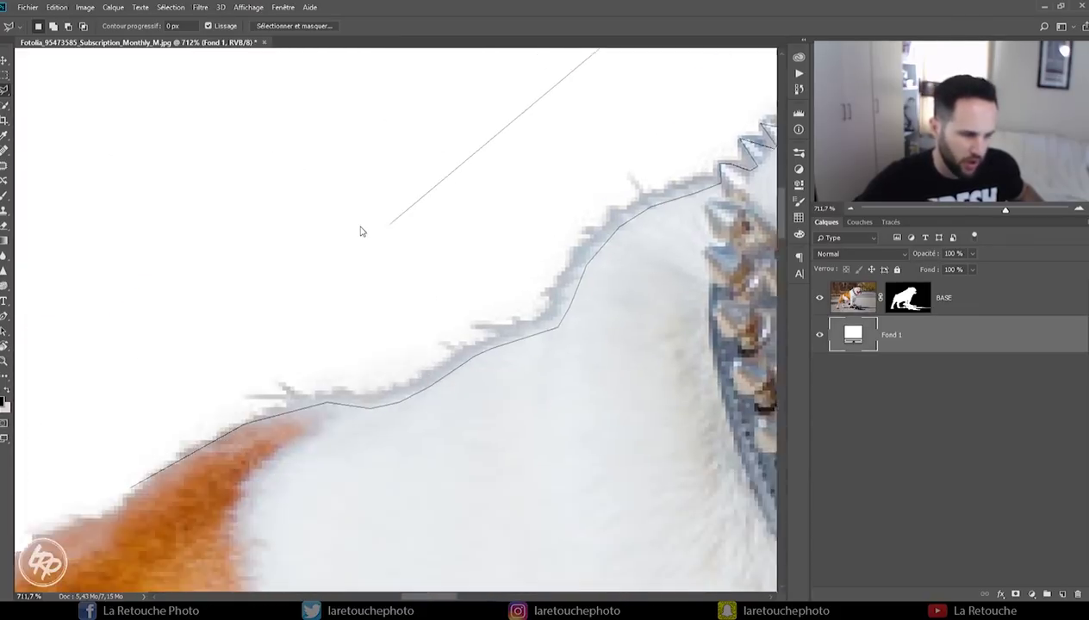
{"action": "left_click_drag", "start_coordinate": [176, 288], "coordinate": [539, 72]}
{"action": "left_click", "coordinate": [146, 301]}
{"action": "left_click", "coordinate": [128, 391]}
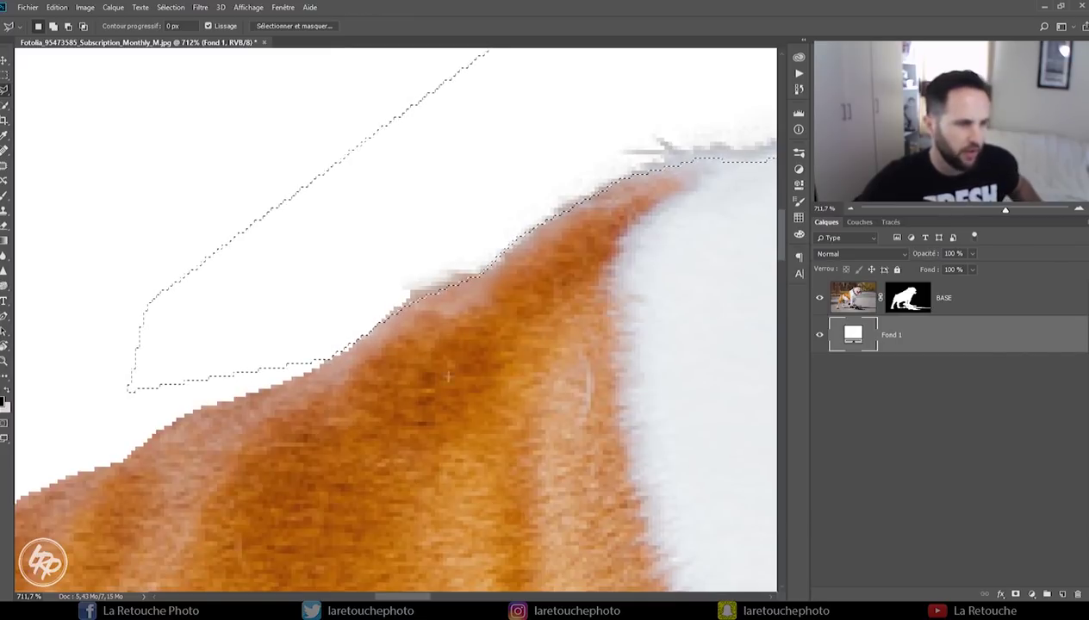
{"action": "left_click_drag", "start_coordinate": [515, 239], "coordinate": [236, 439]}
{"action": "key", "text": "Return"}
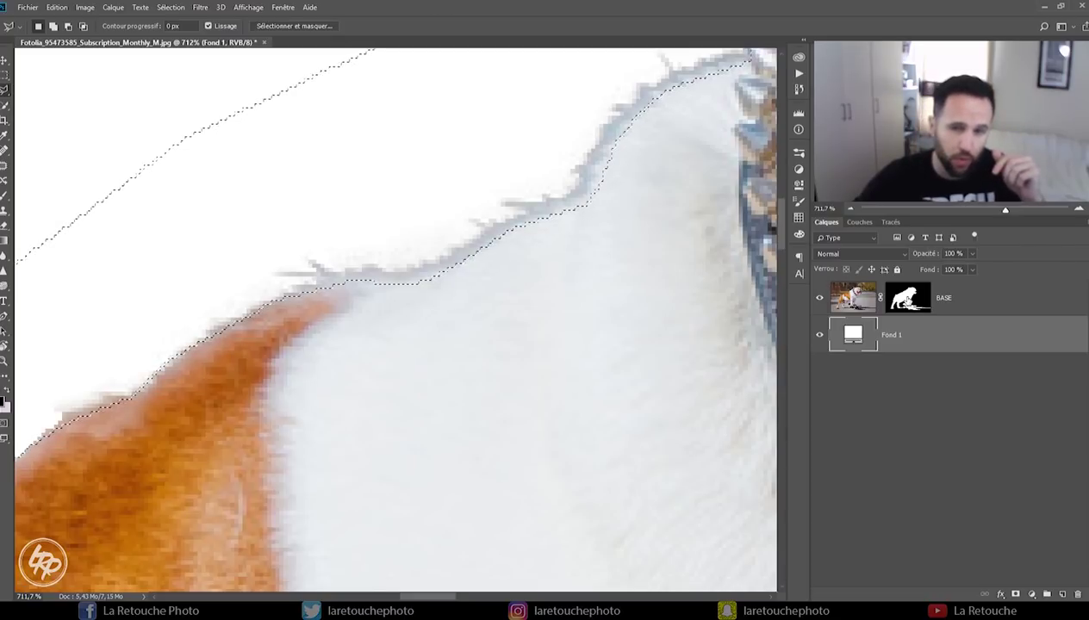
Fill the selection black on the BASE mask via Edition > Remplir, deselect, and zoom out.
{"action": "left_click", "coordinate": [895, 291]}
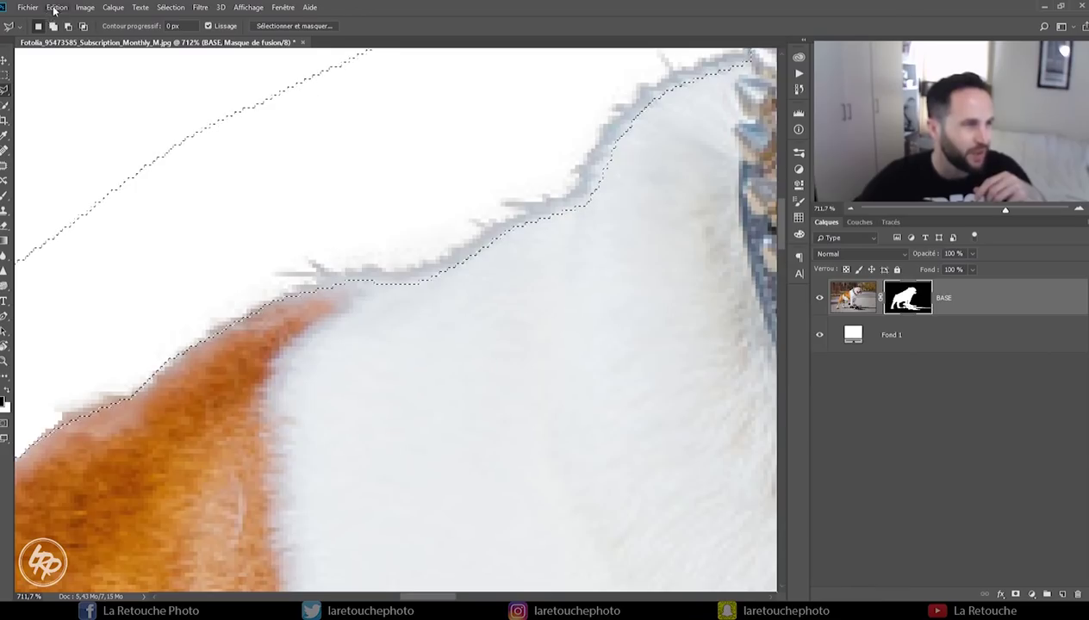
{"action": "left_click", "coordinate": [56, 7]}
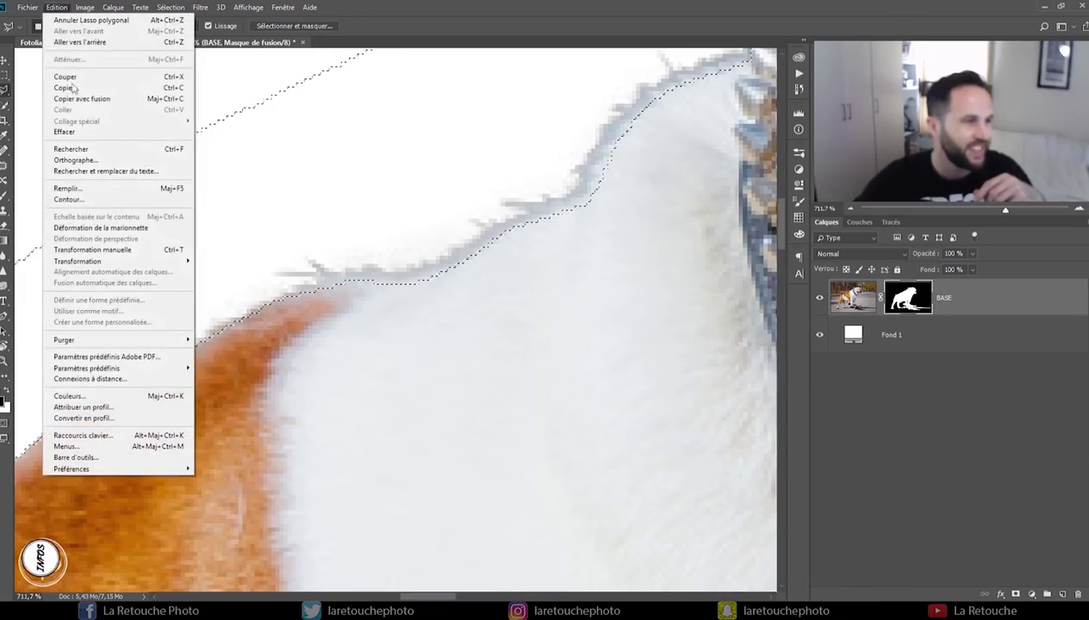
{"action": "left_click", "coordinate": [67, 188]}
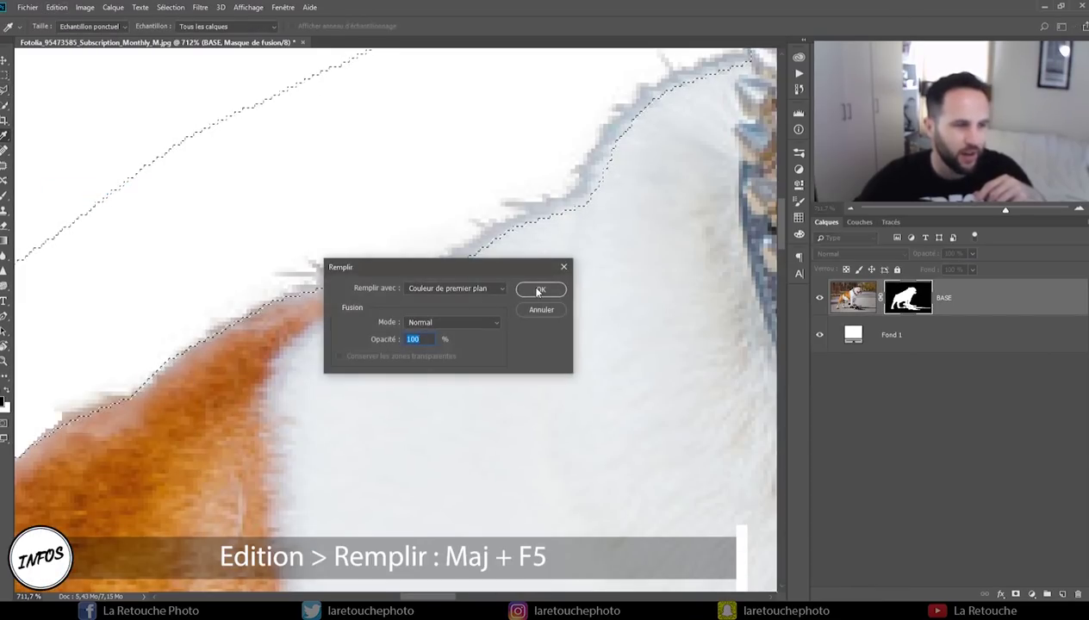
{"action": "left_click", "coordinate": [540, 291]}
{"action": "key", "text": "l"}
{"action": "key", "text": "ctrl+d"}
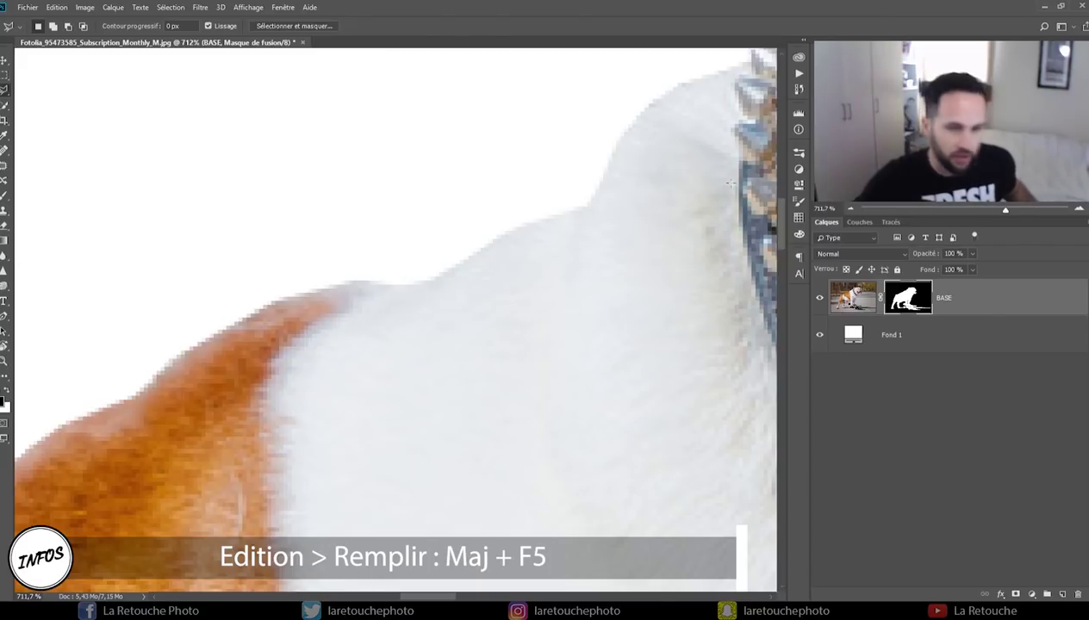
{"action": "key", "text": "v"}
{"action": "mouse_move", "coordinate": [1005, 209]}
{"action": "left_mouse_down"}
{"action": "mouse_move", "coordinate": [962, 213]}
{"action": "mouse_move", "coordinate": [1000, 210]}
{"action": "left_mouse_up"}
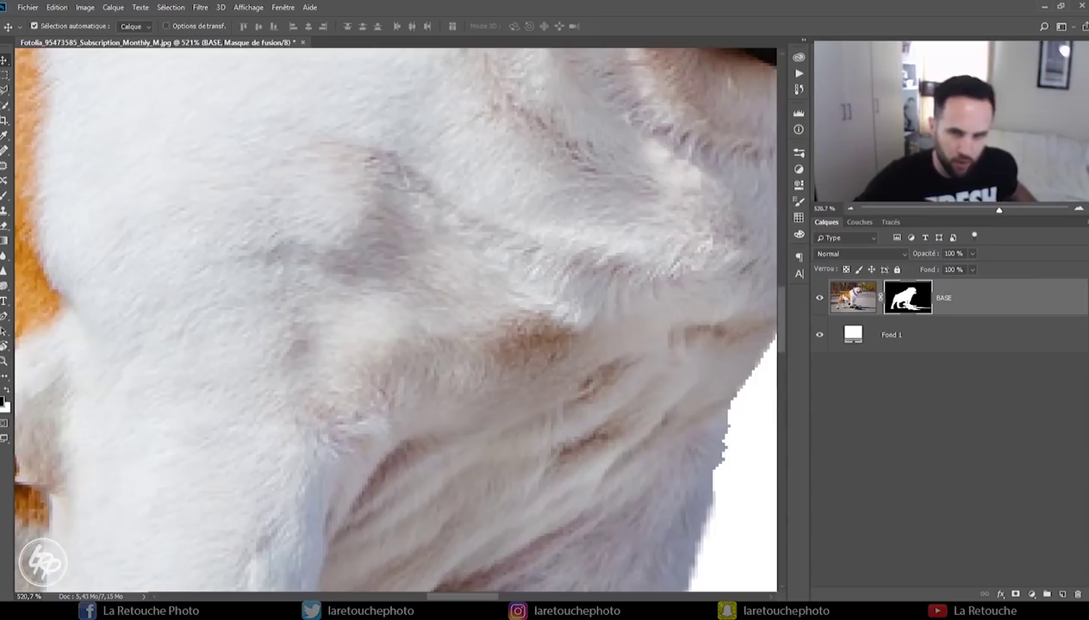
Lasso the dark gap between the front legs, fill it black on the BASE mask, and zoom out.
{"action": "left_click_drag", "start_coordinate": [952, 129], "coordinate": [955, 166]}
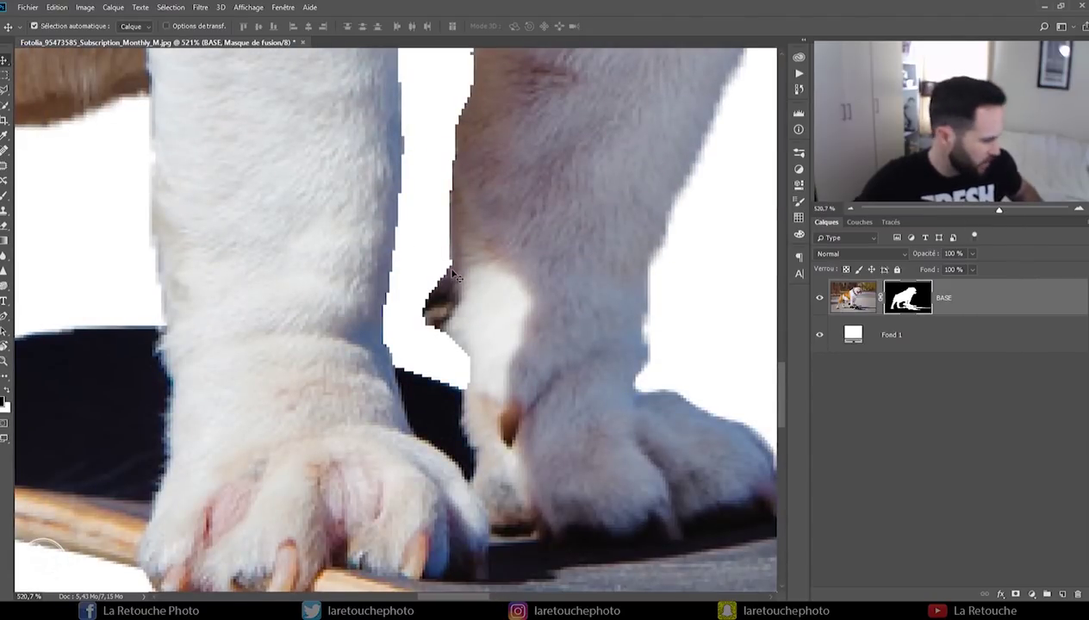
{"action": "key", "text": "l"}
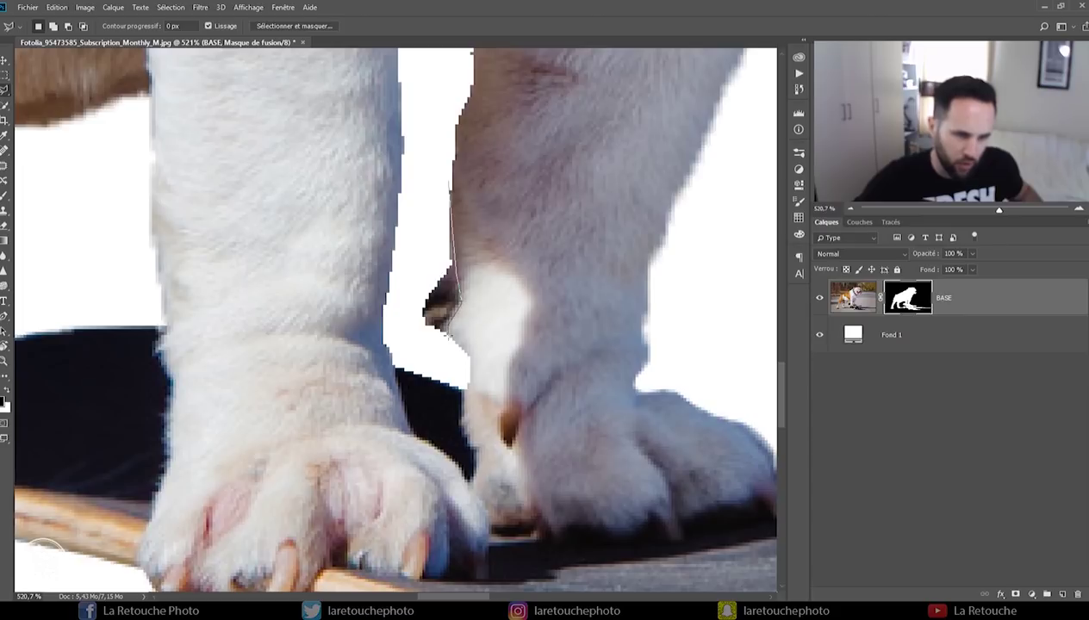
{"action": "left_click", "coordinate": [448, 184]}
{"action": "key", "text": "shift+F5"}
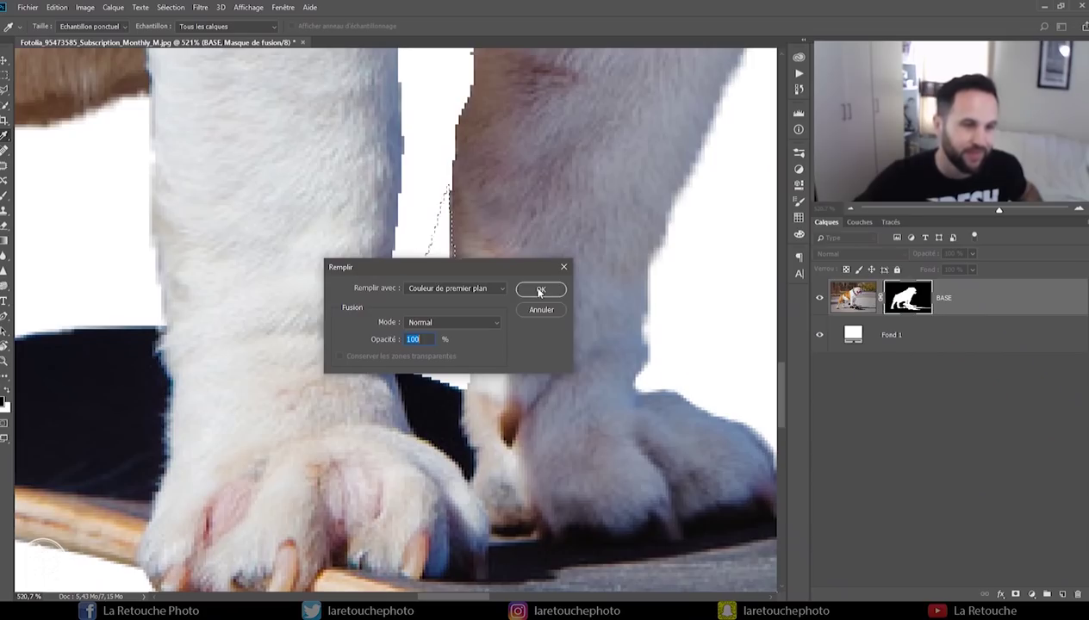
{"action": "left_click", "coordinate": [546, 288]}
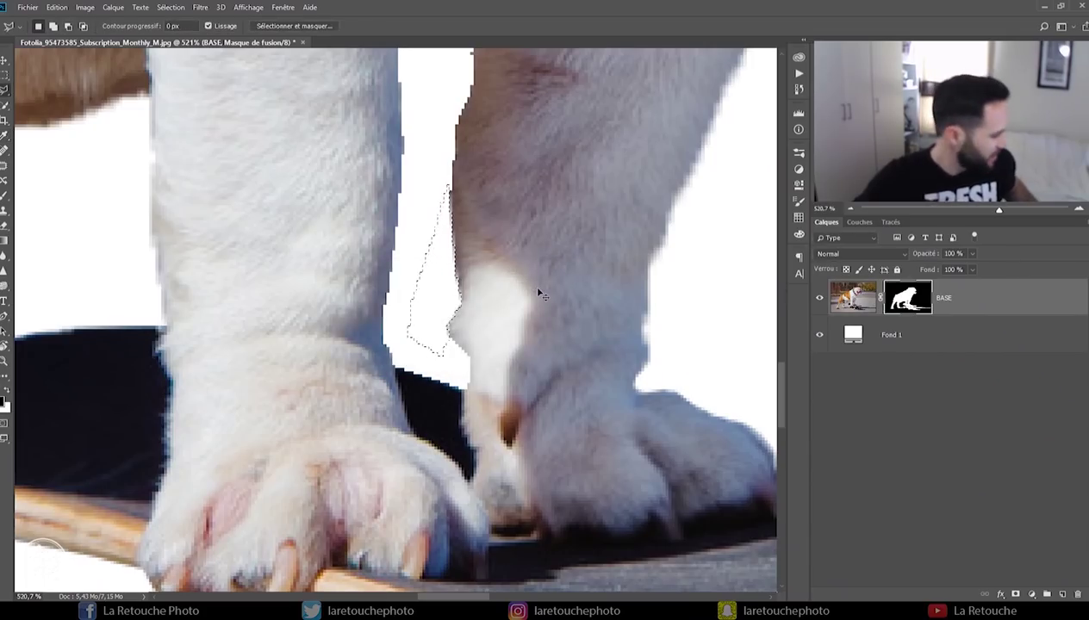
{"action": "key", "text": "v"}
{"action": "left_click_drag", "start_coordinate": [1000, 208], "coordinate": [954, 209]}
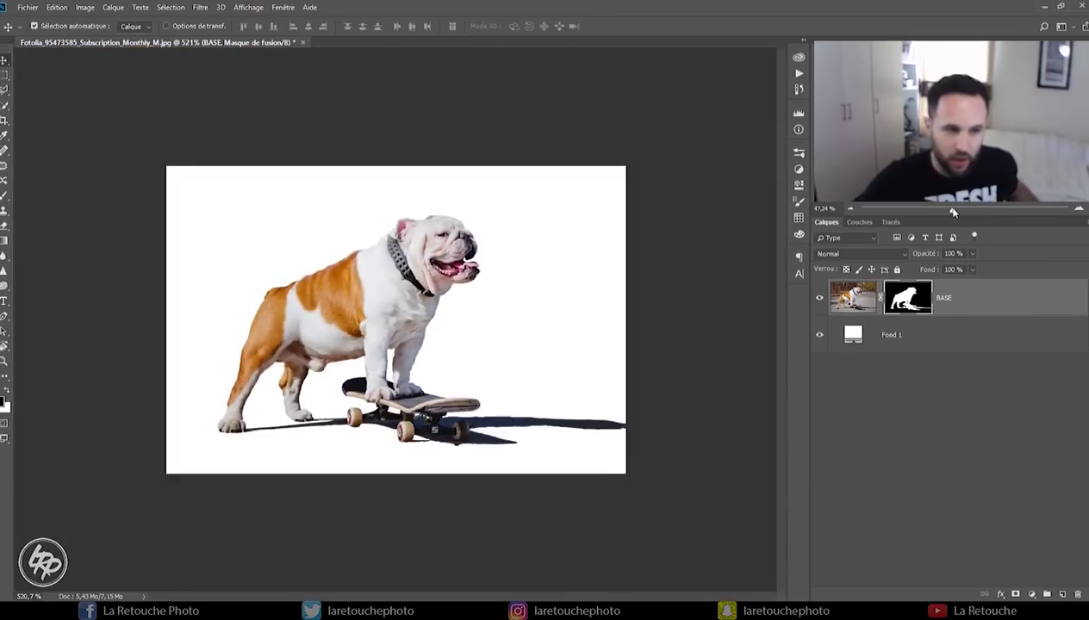
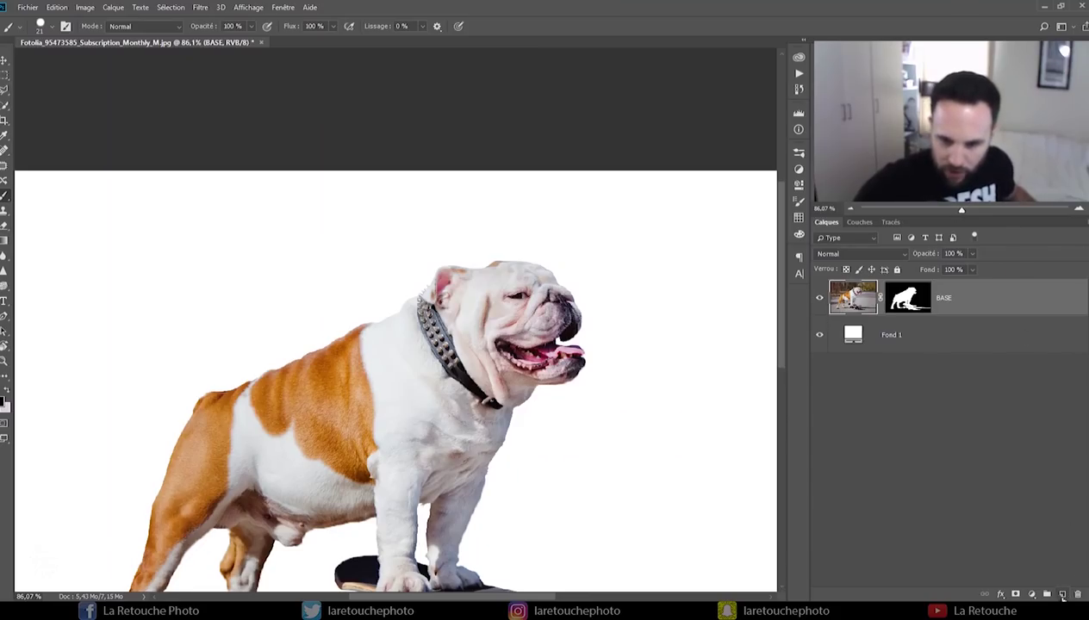
Create a new empty layer above BASE and name it POILS.
{"action": "left_click", "coordinate": [1062, 595]}
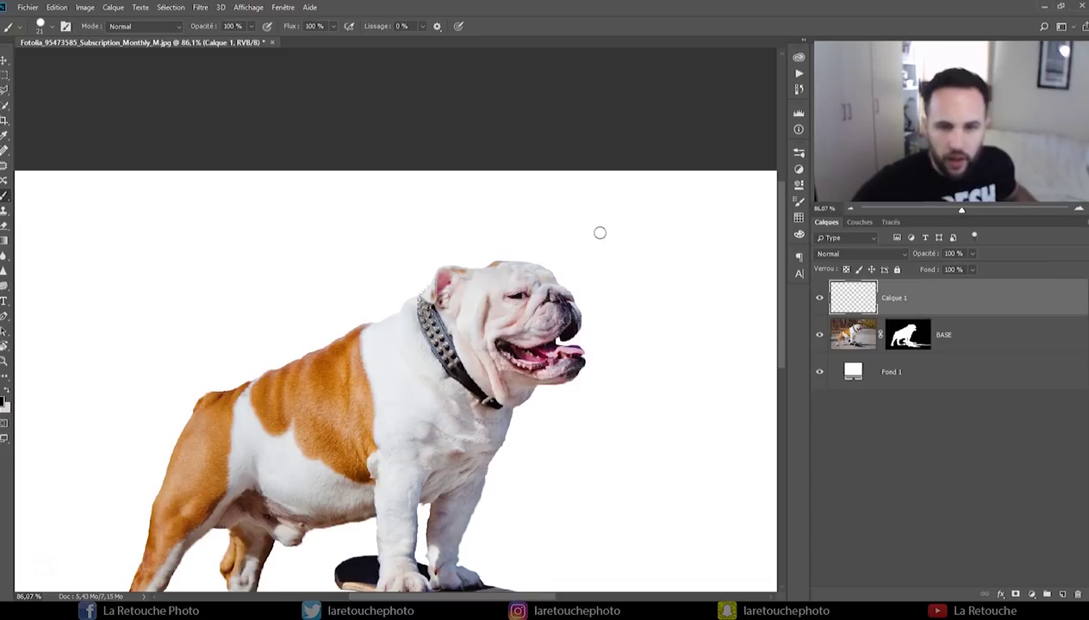
{"action": "double_click", "coordinate": [895, 298]}
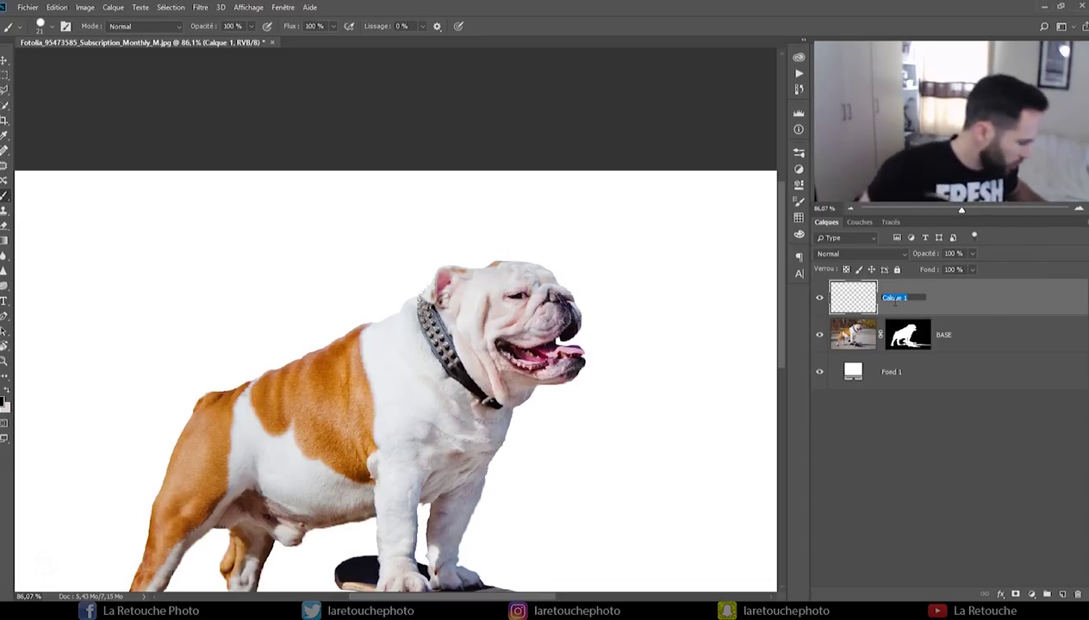
{"action": "type", "text": "POILS"}
{"action": "key", "text": "Return"}
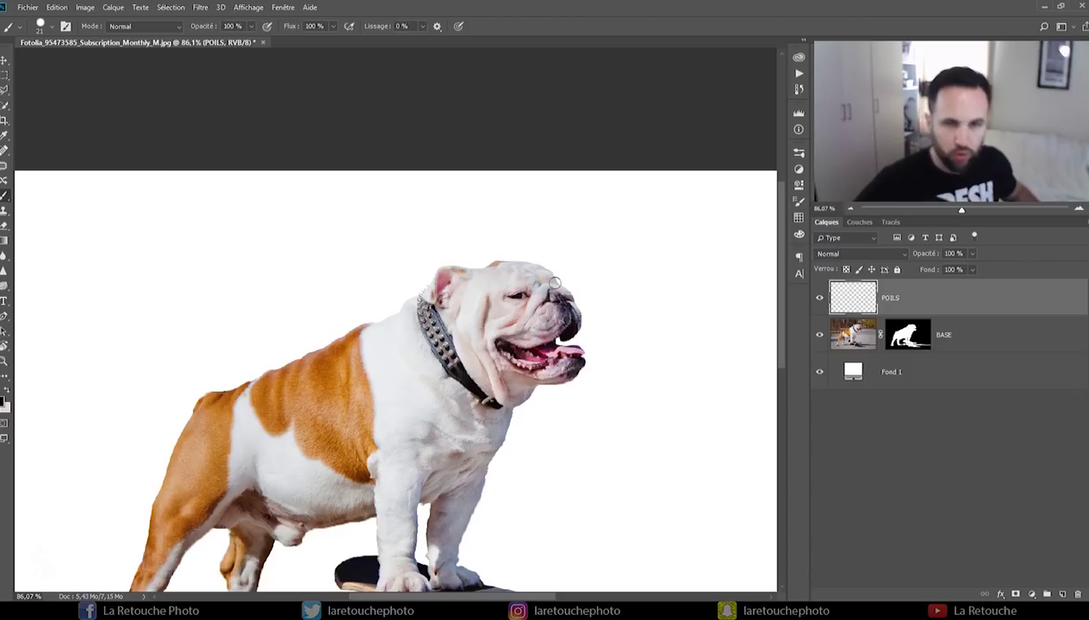
{"action": "key", "text": "F5"}
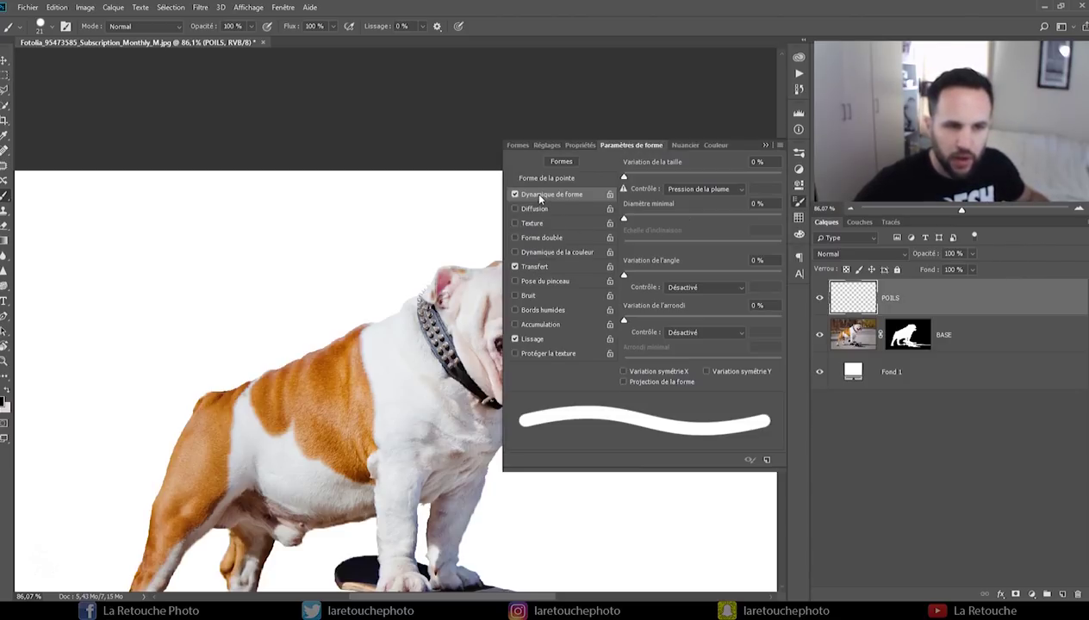
{"action": "left_click", "coordinate": [702, 189]}
{"action": "left_click", "coordinate": [700, 222]}
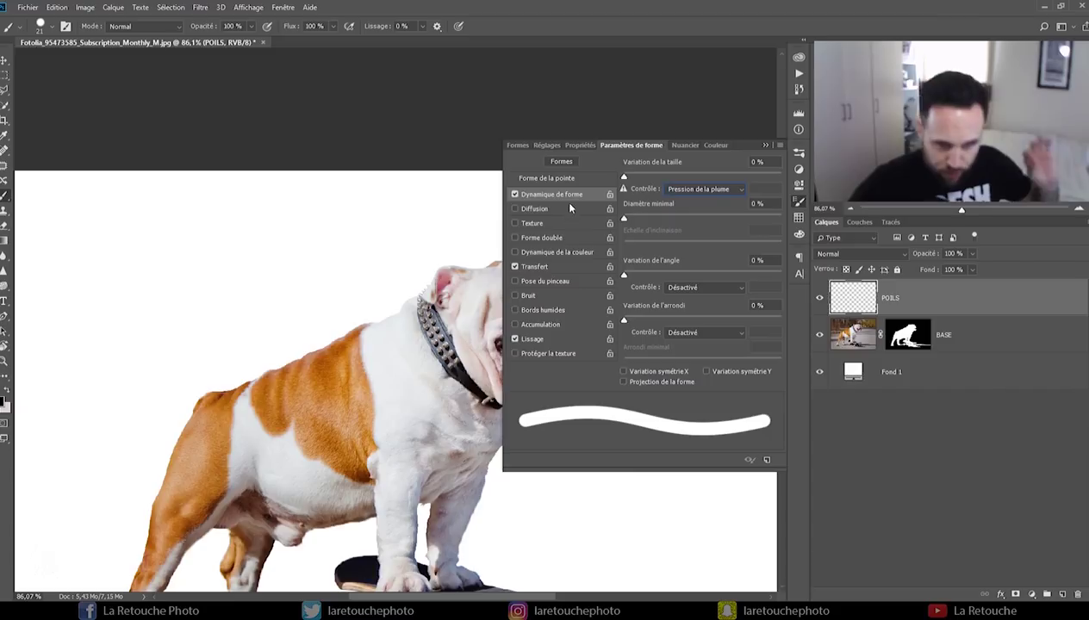
{"action": "left_click", "coordinate": [536, 268]}
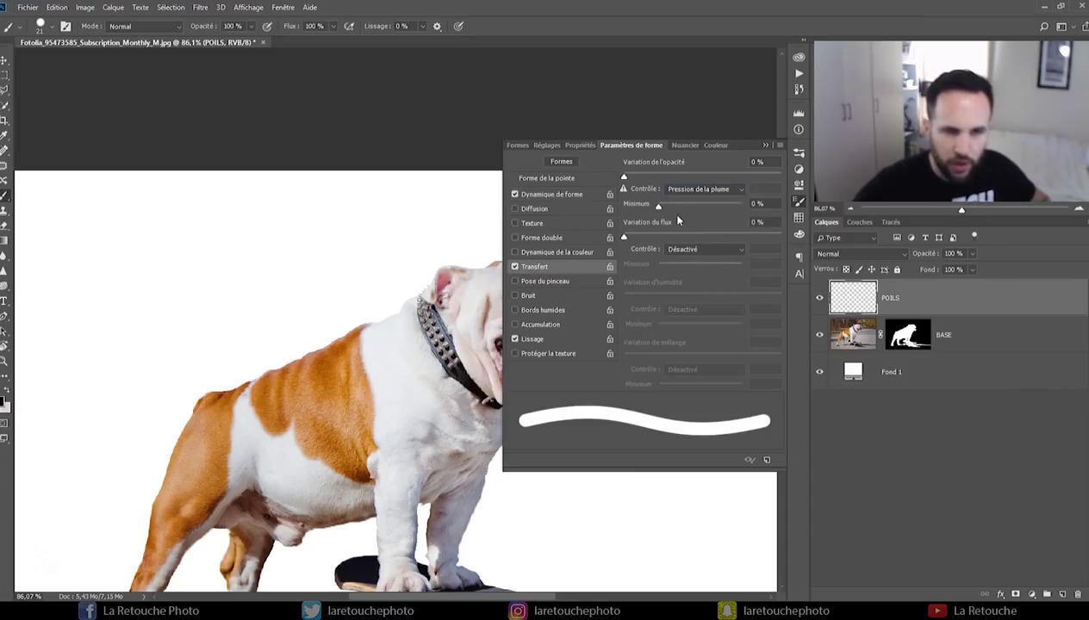
{"action": "left_click", "coordinate": [699, 189]}
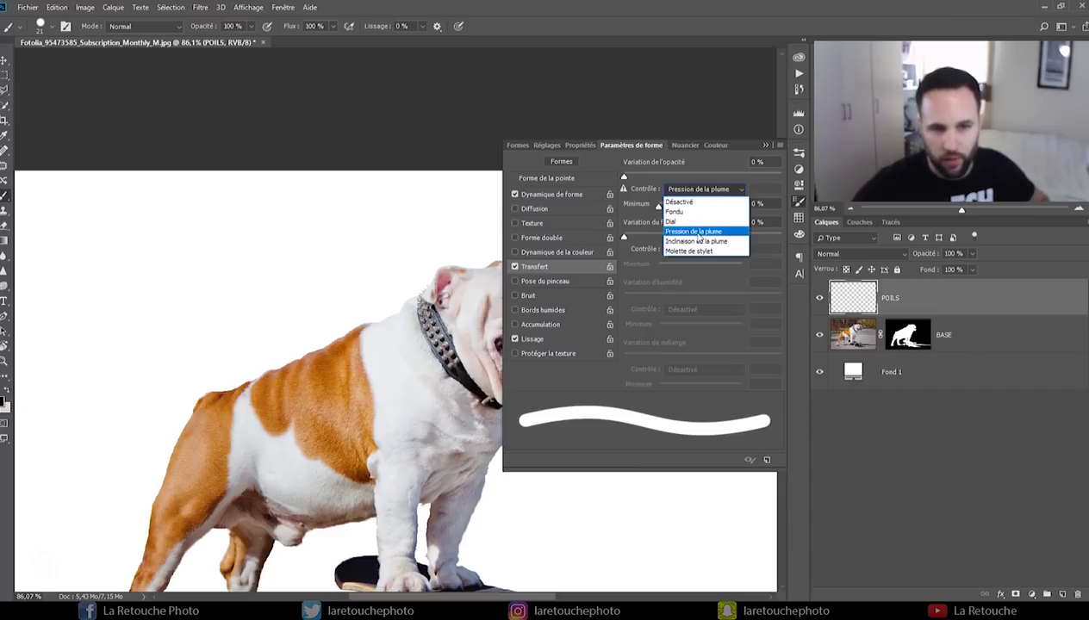
{"action": "left_click", "coordinate": [692, 233]}
{"action": "left_click", "coordinate": [756, 156]}
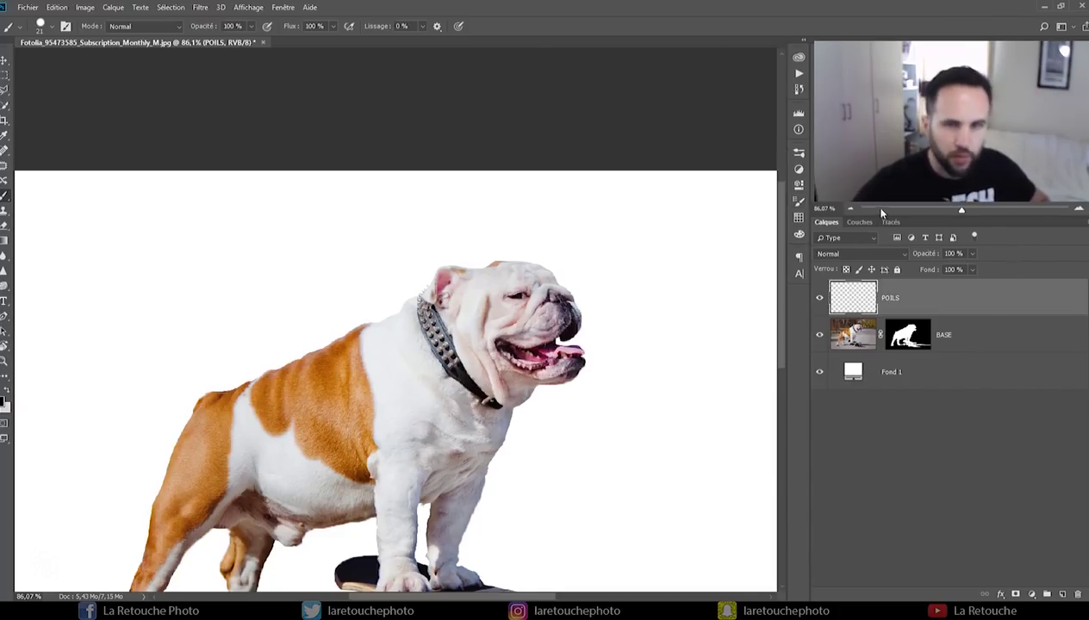
Zoom in on the dog's head and sample a pale fur colour.
{"action": "left_click_drag", "start_coordinate": [962, 210], "coordinate": [1002, 218]}
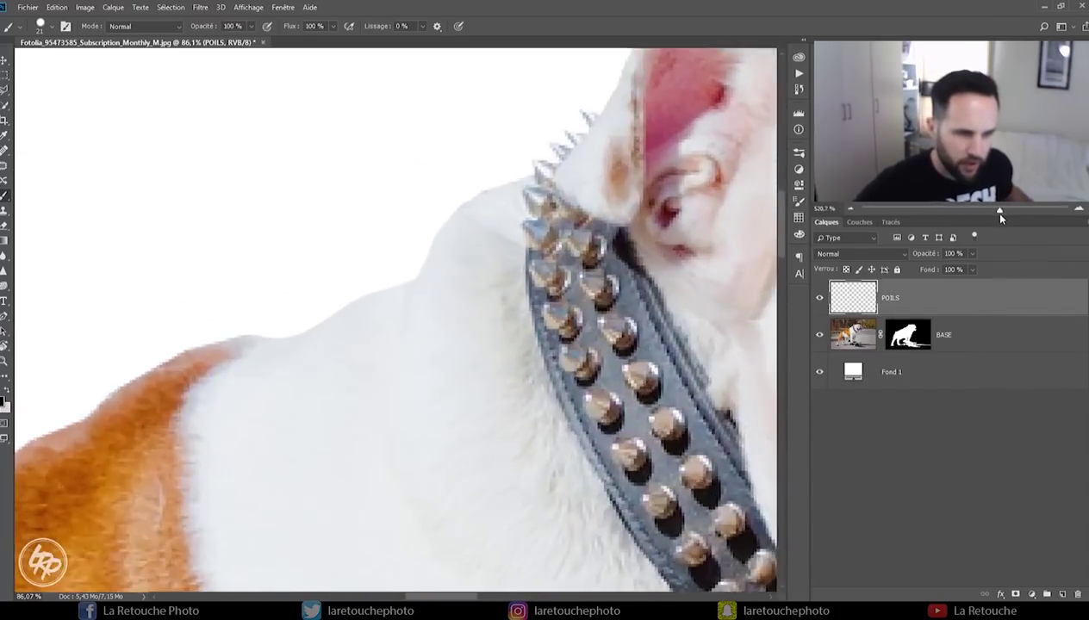
{"action": "left_click_drag", "start_coordinate": [608, 256], "coordinate": [289, 366]}
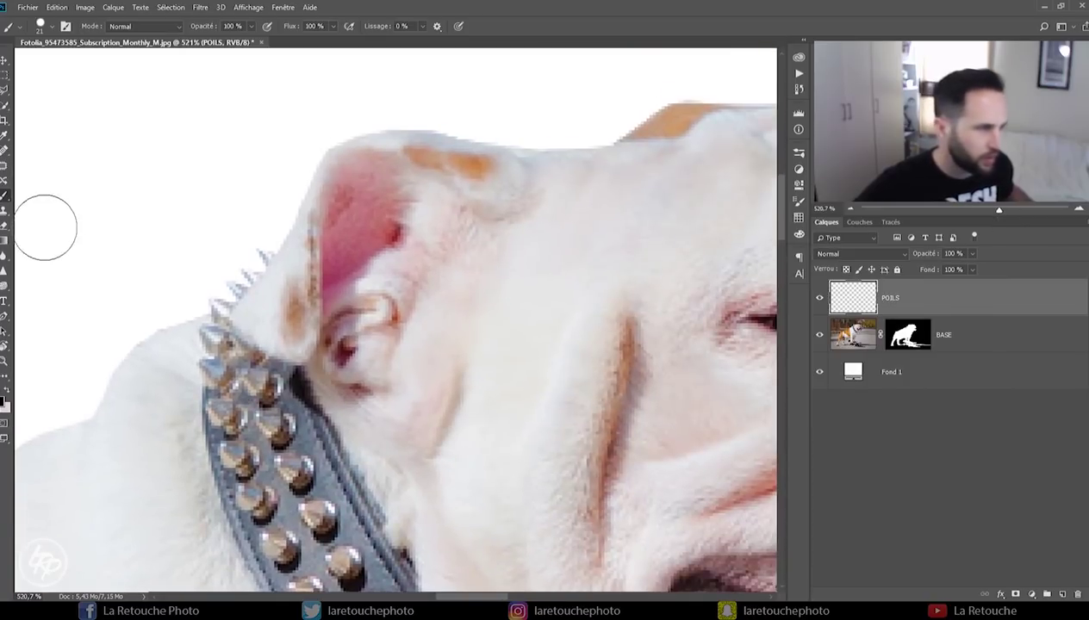
{"action": "left_click_drag", "start_coordinate": [732, 247], "coordinate": [431, 358]}
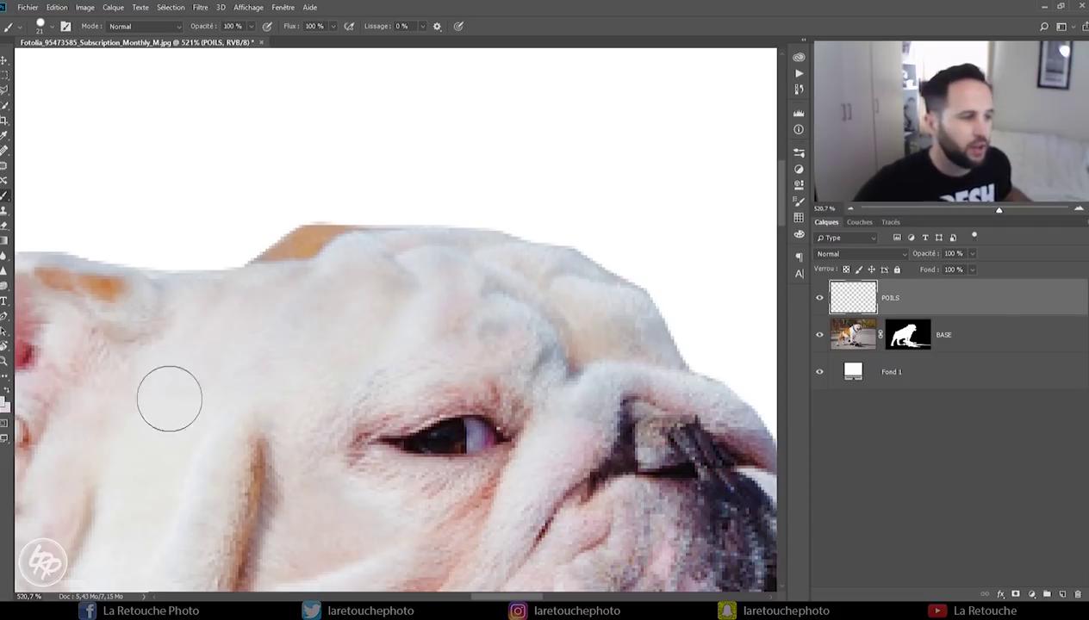
{"action": "left_click", "coordinate": [5, 402]}
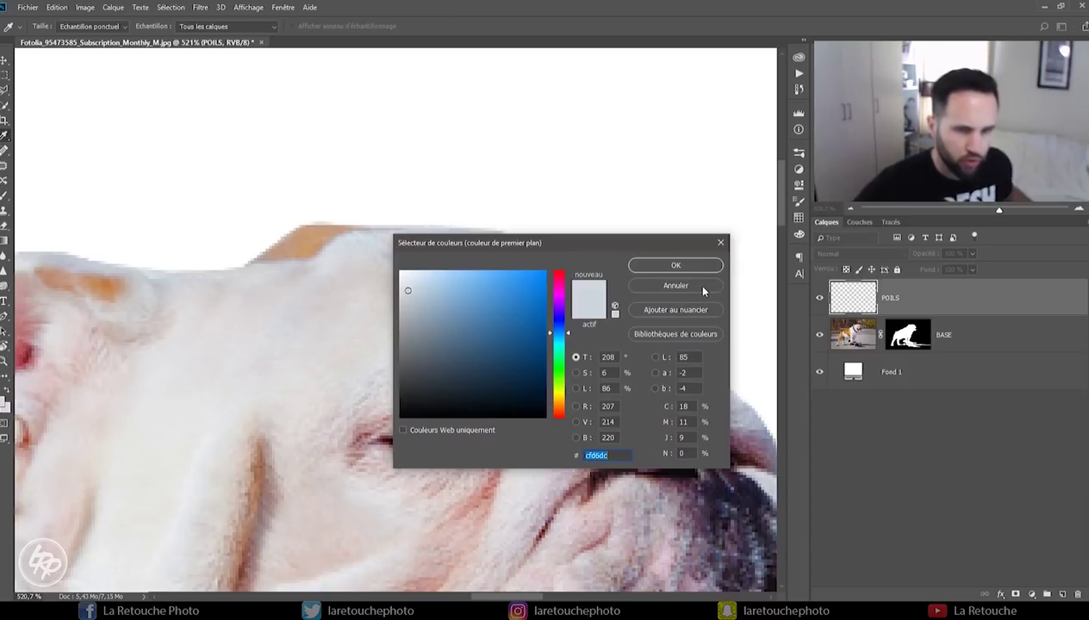
{"action": "left_click", "coordinate": [700, 289]}
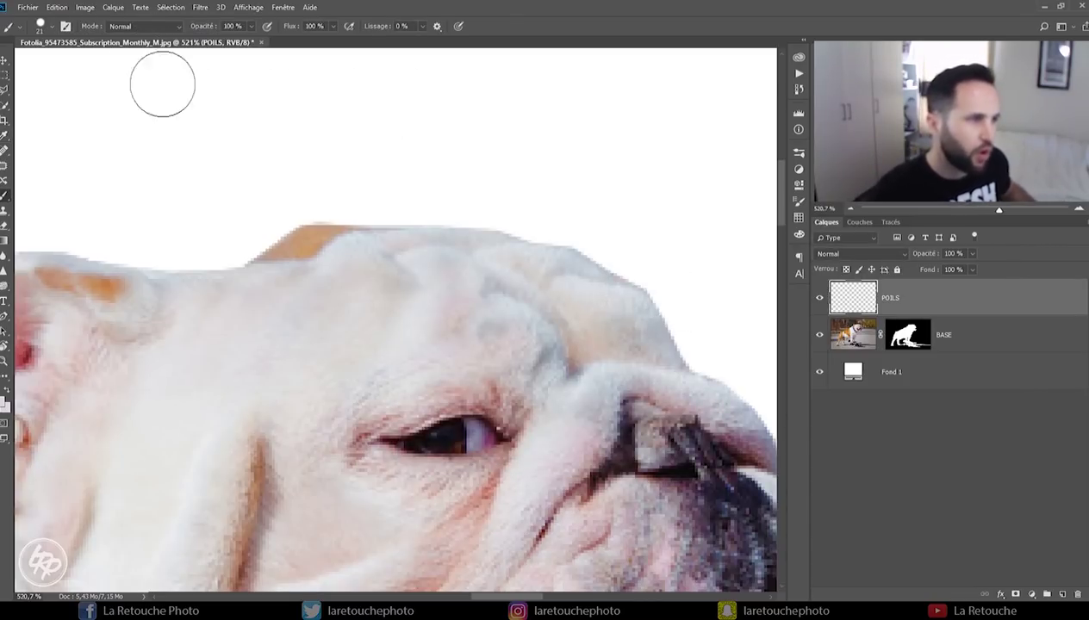
Try a 4 px brush with a test hair above the forehead, then undo it.
{"action": "left_click", "coordinate": [45, 26]}
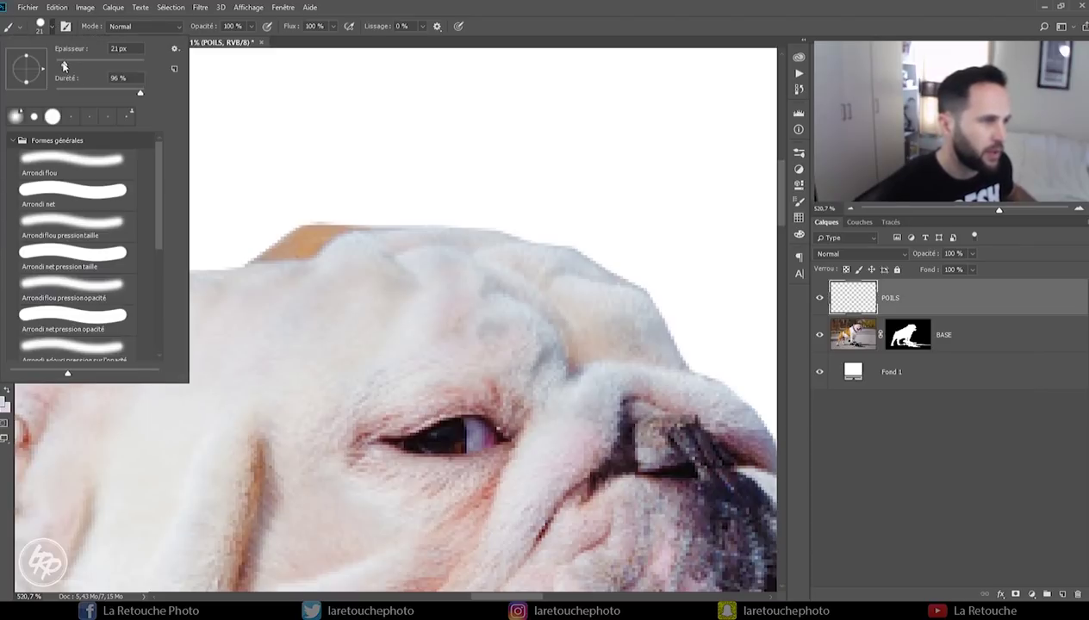
{"action": "type", "text": "4"}
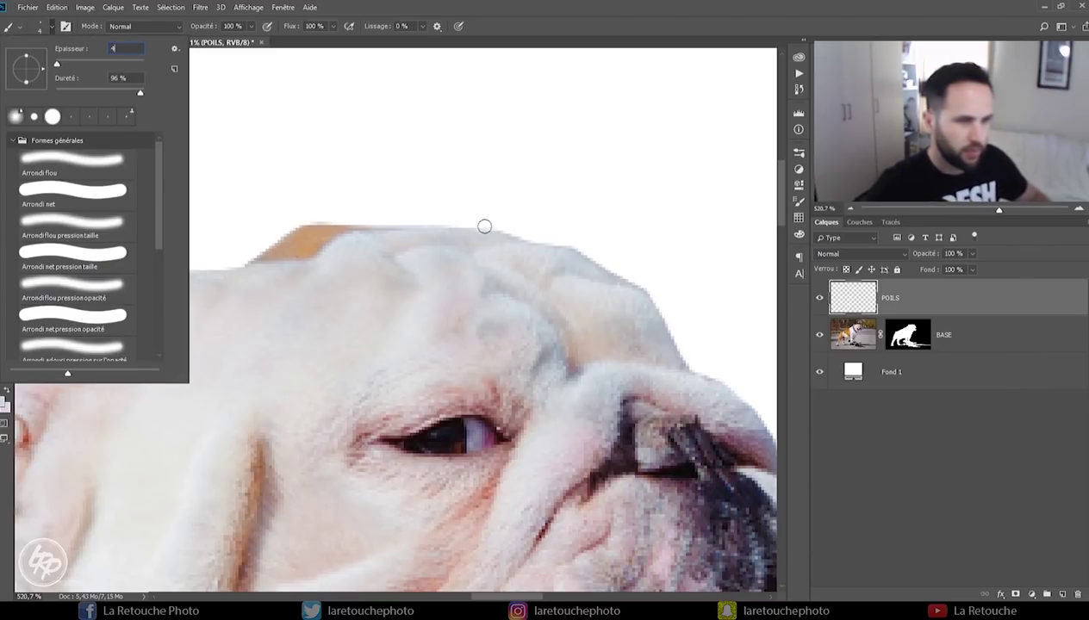
{"action": "key", "text": "Return"}
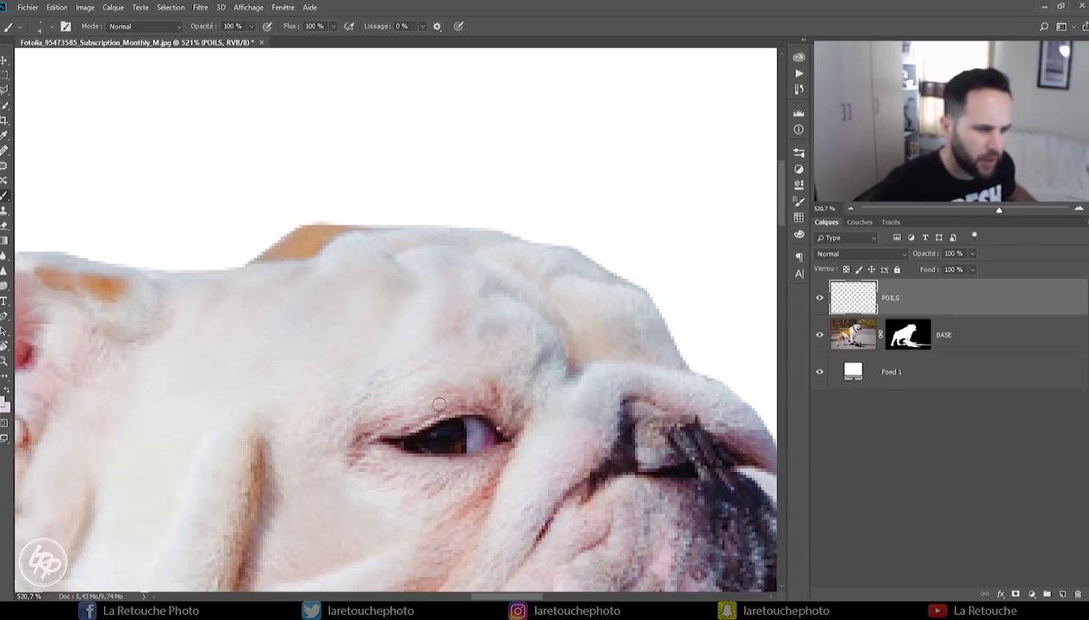
{"action": "left_click_drag", "start_coordinate": [227, 267], "coordinate": [206, 212]}
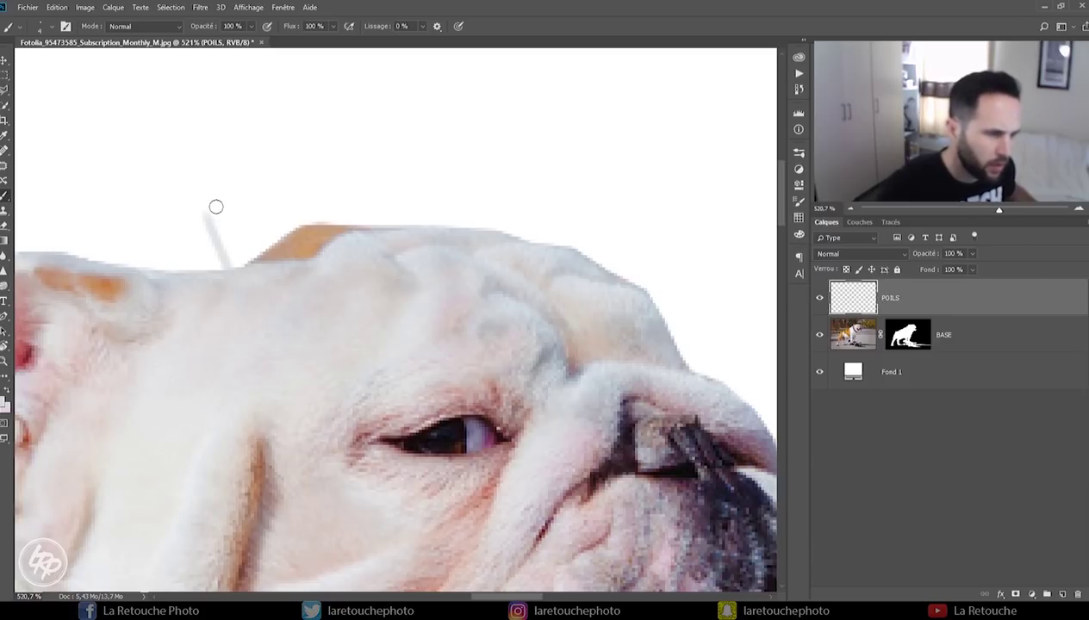
{"action": "key", "text": "ctrl+z"}
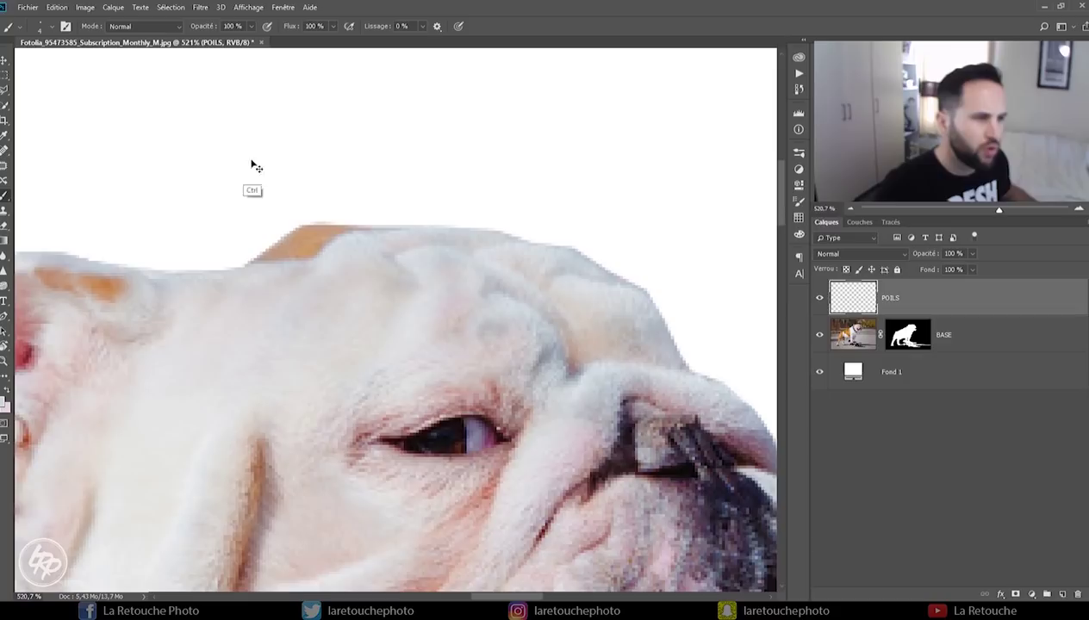
Set the brush size to 2 px.
{"action": "left_click", "coordinate": [41, 26]}
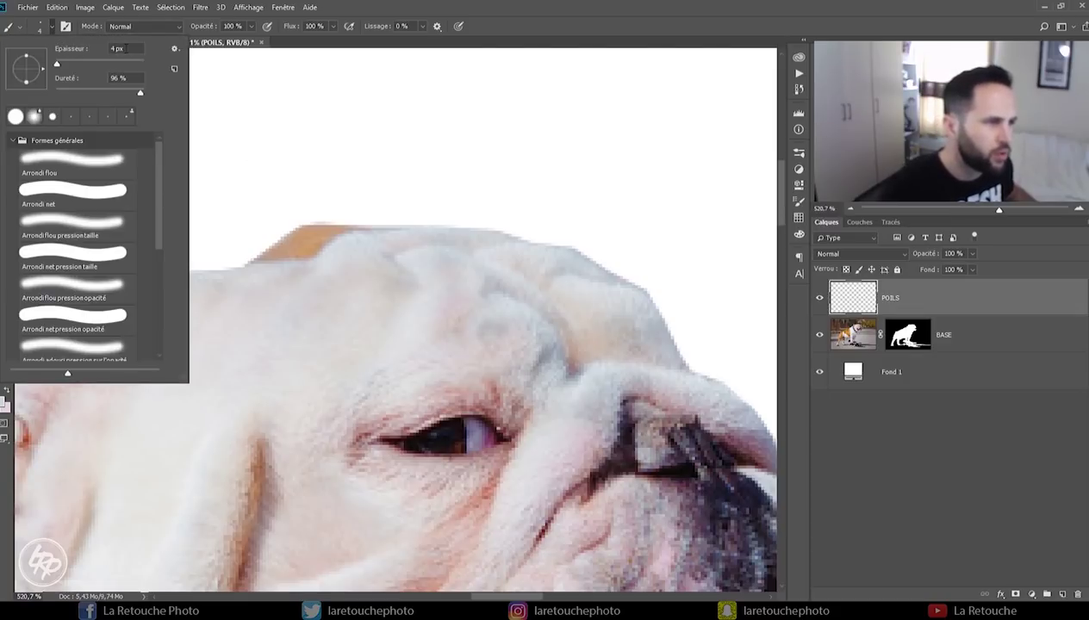
{"action": "left_click", "coordinate": [120, 48]}
{"action": "type", "text": "2"}
{"action": "key", "text": "Return"}
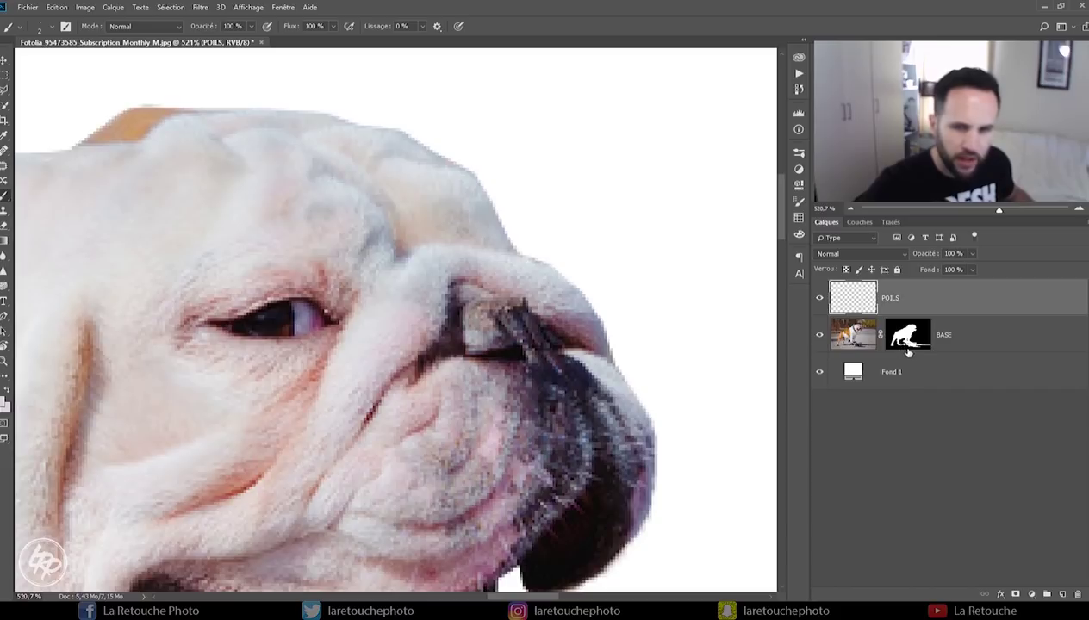
{"action": "left_click", "coordinate": [919, 343]}
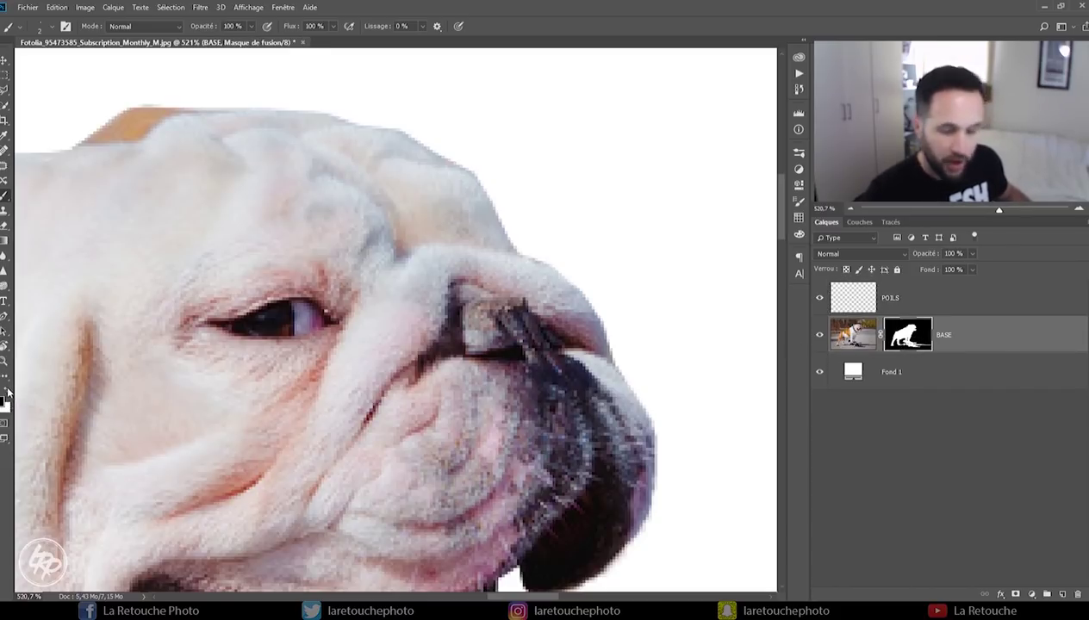
{"action": "key", "text": "x"}
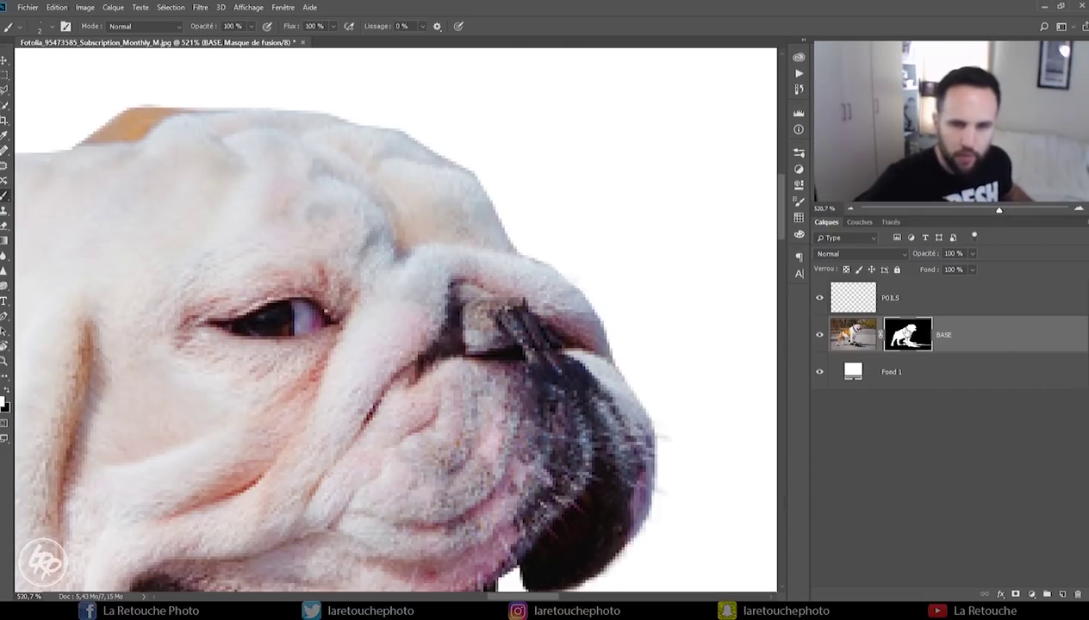
{"action": "left_click", "coordinate": [794, 184]}
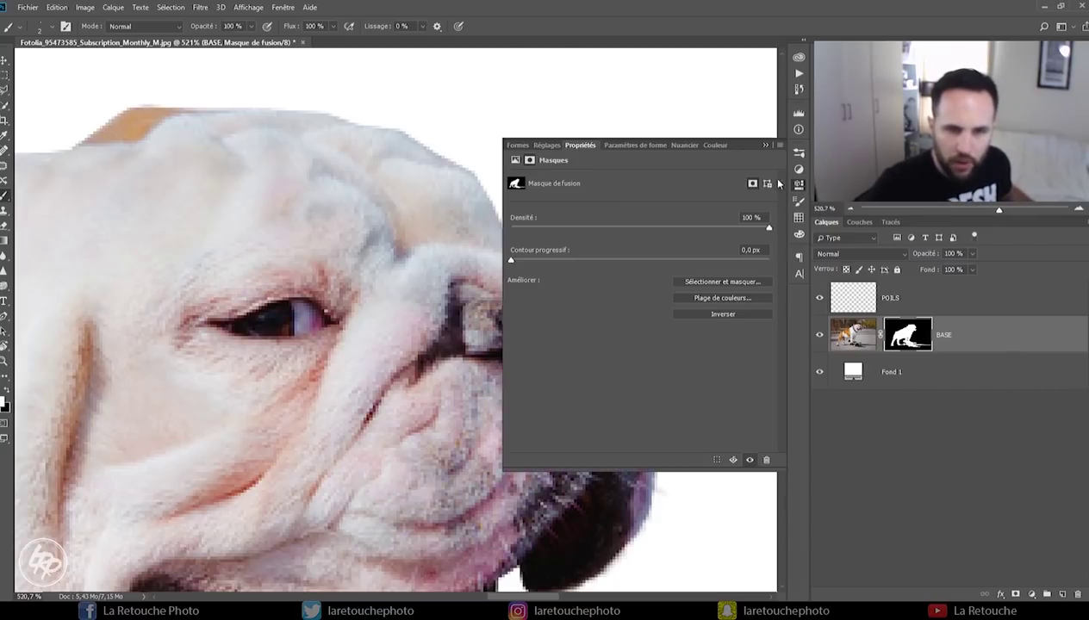
{"action": "left_click_drag", "start_coordinate": [680, 228], "coordinate": [632, 227]}
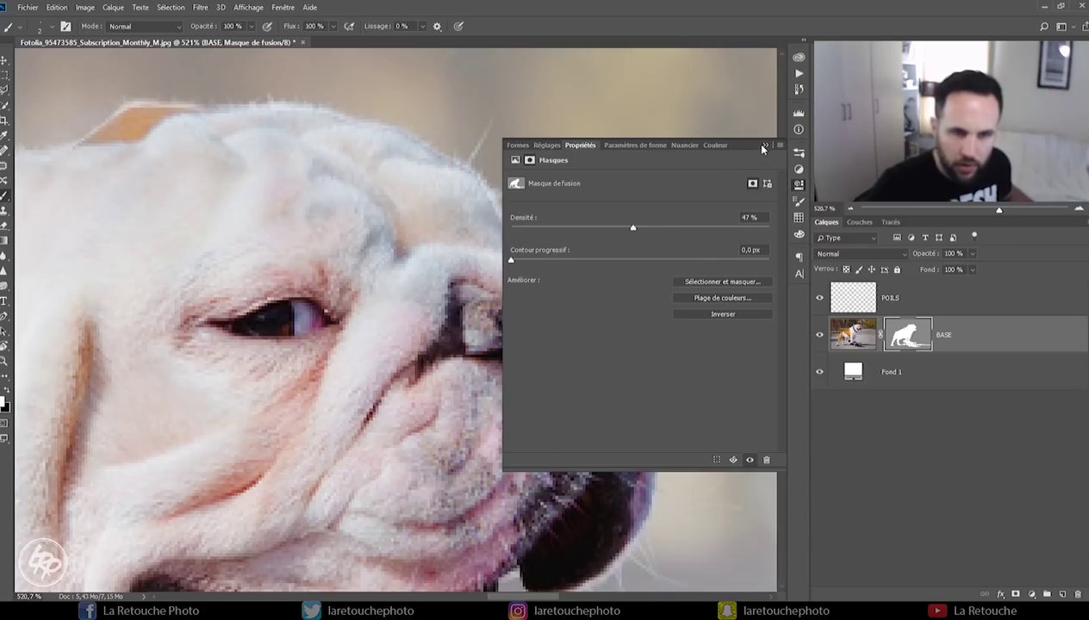
{"action": "left_click", "coordinate": [795, 184]}
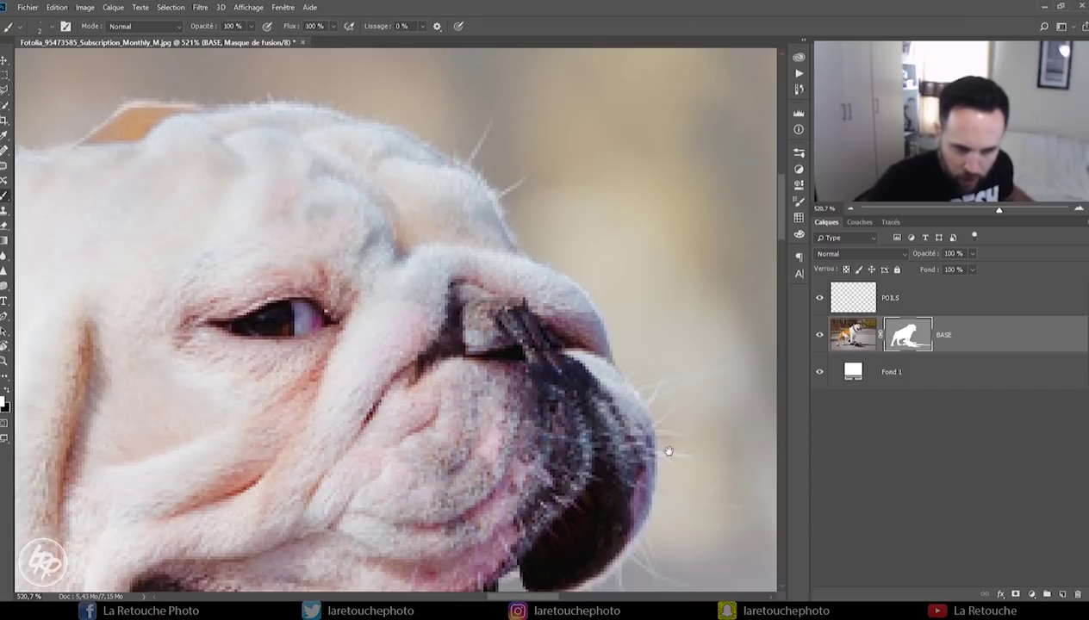
{"action": "scroll", "coordinate": [663, 450], "scroll_direction": "down", "scroll_amount": 3}
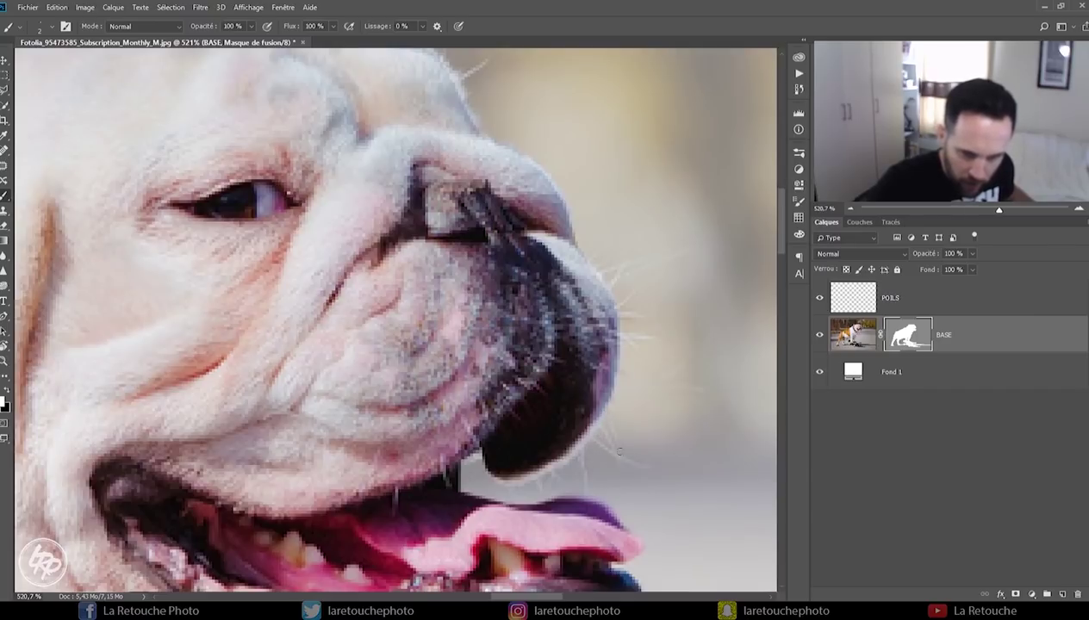
{"action": "scroll", "coordinate": [618, 450], "scroll_direction": "up", "scroll_amount": 5}
{"action": "scroll", "coordinate": [619, 449], "scroll_direction": "left", "scroll_amount": 3}
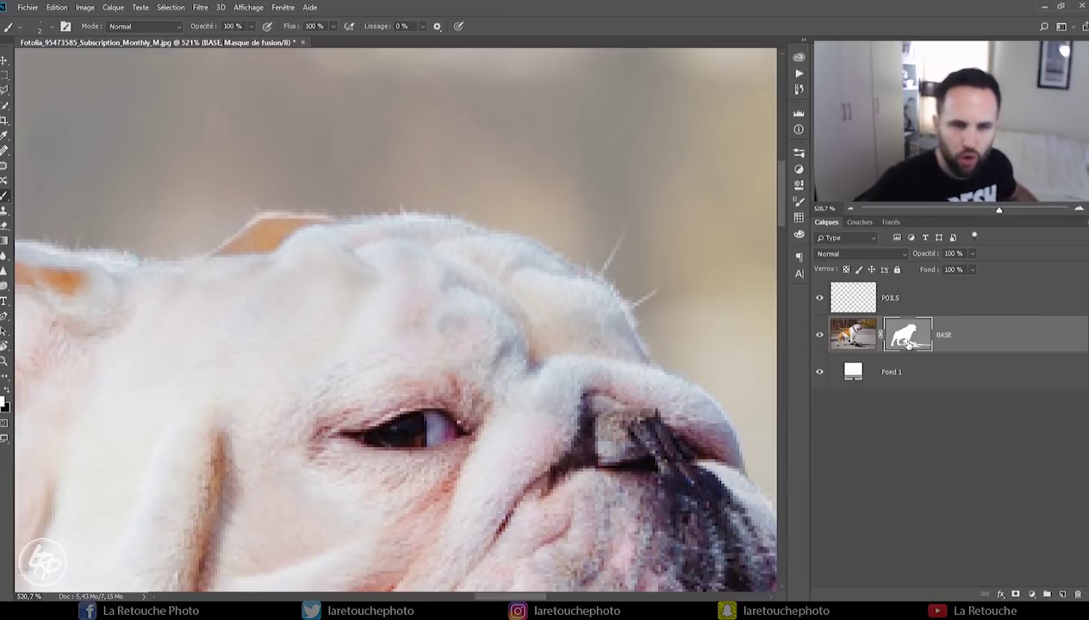
{"action": "left_click", "coordinate": [799, 183]}
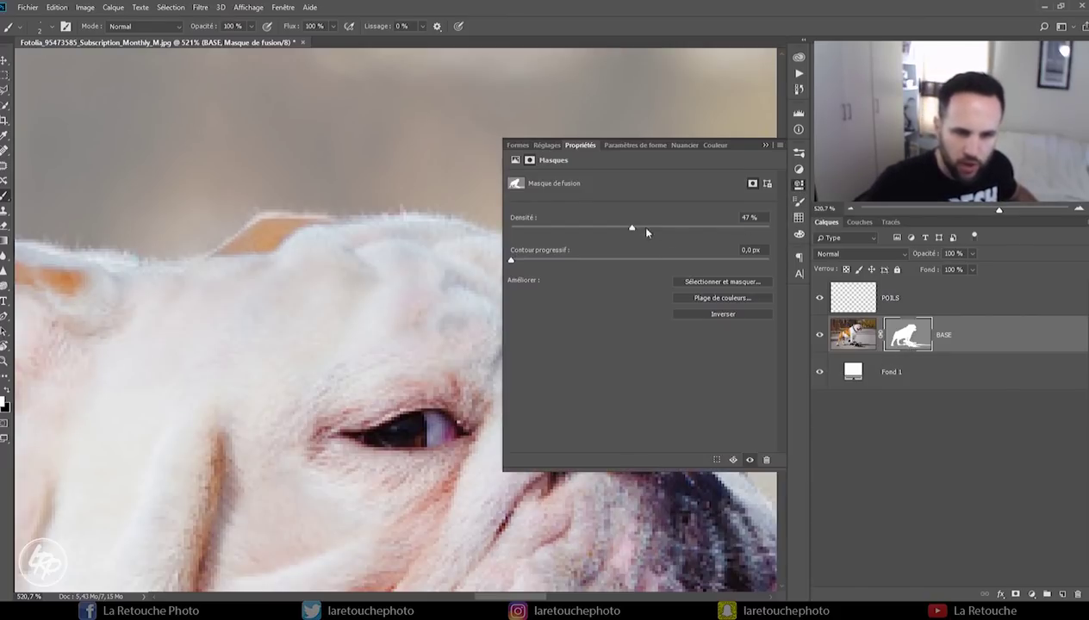
{"action": "left_click_drag", "start_coordinate": [646, 233], "coordinate": [769, 229]}
{"action": "left_click", "coordinate": [799, 183]}
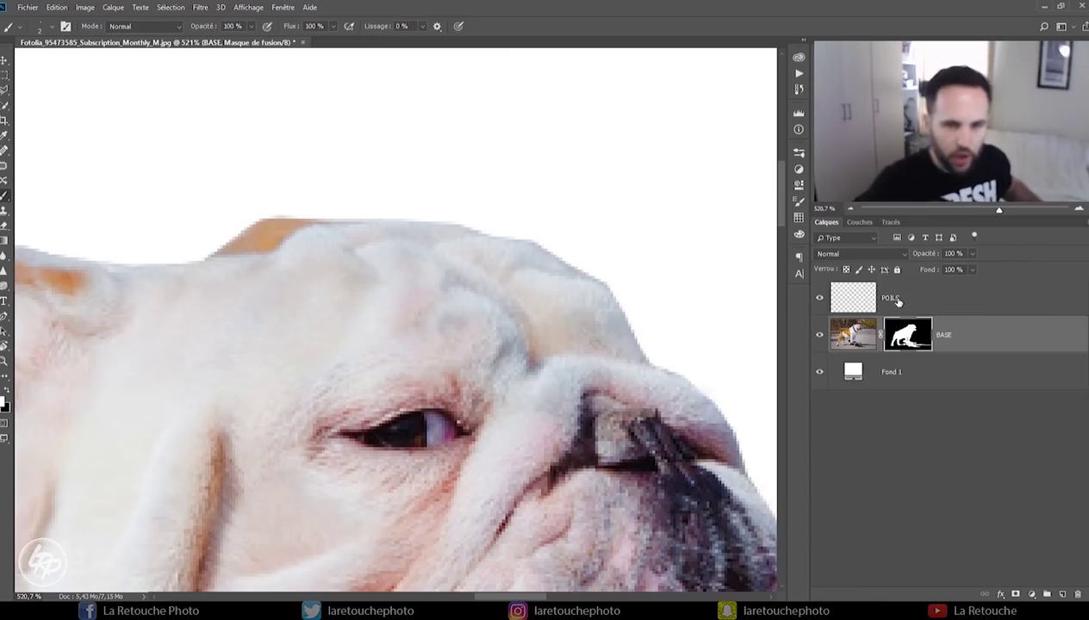
{"action": "left_click", "coordinate": [897, 300]}
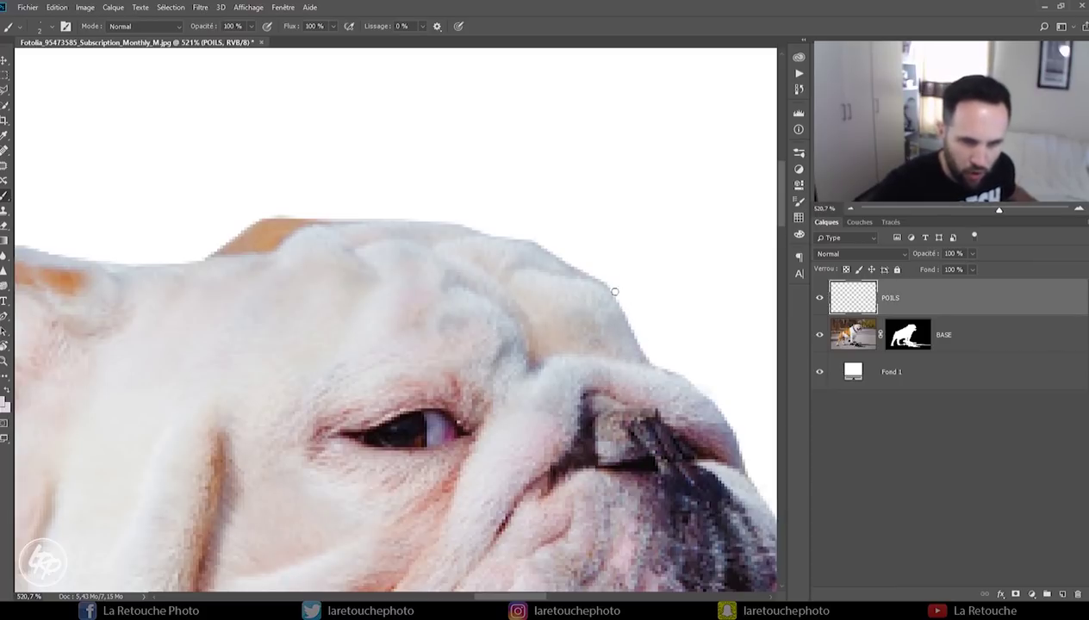
Drop the BASE mask density to 41% in Properties, then make POILS active again.
{"action": "left_click_drag", "start_coordinate": [700, 377], "coordinate": [552, 276]}
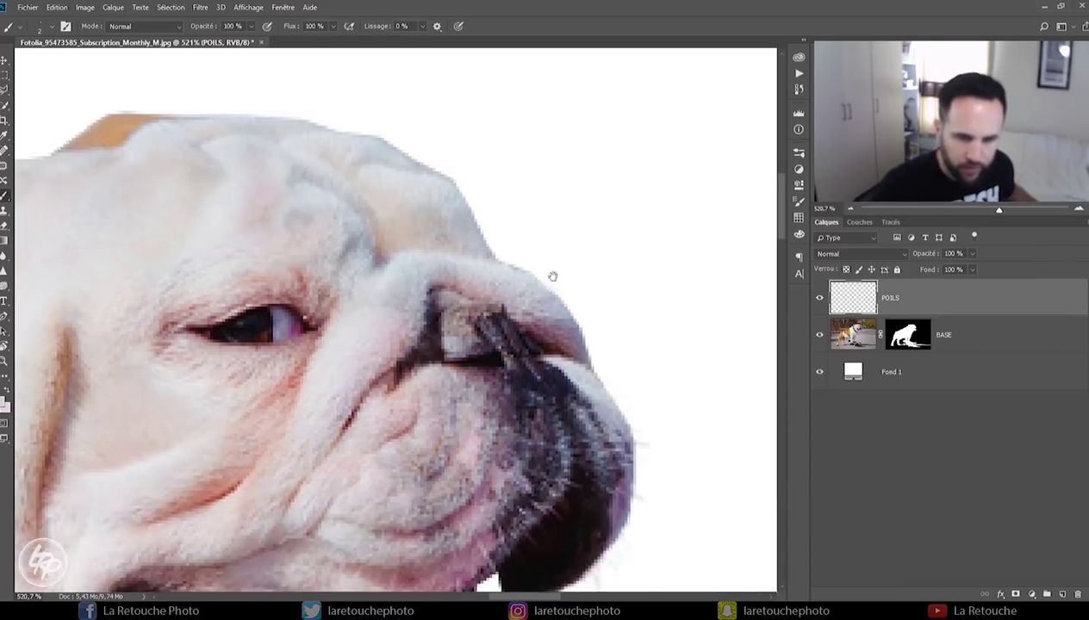
{"action": "left_click", "coordinate": [886, 321]}
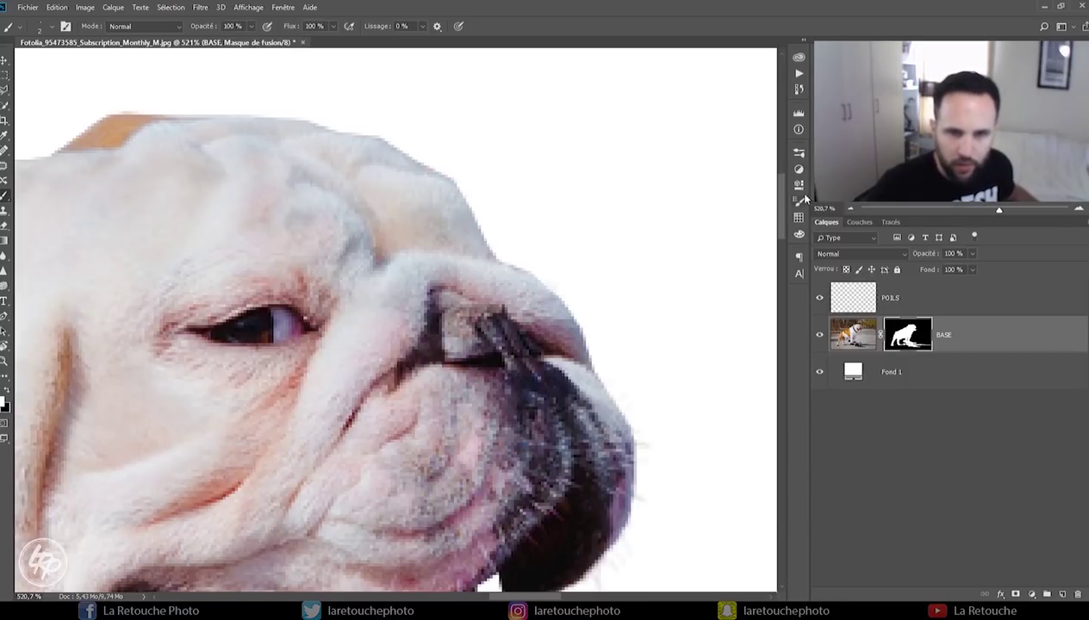
{"action": "left_click", "coordinate": [799, 184]}
{"action": "left_click_drag", "start_coordinate": [769, 231], "coordinate": [617, 229]}
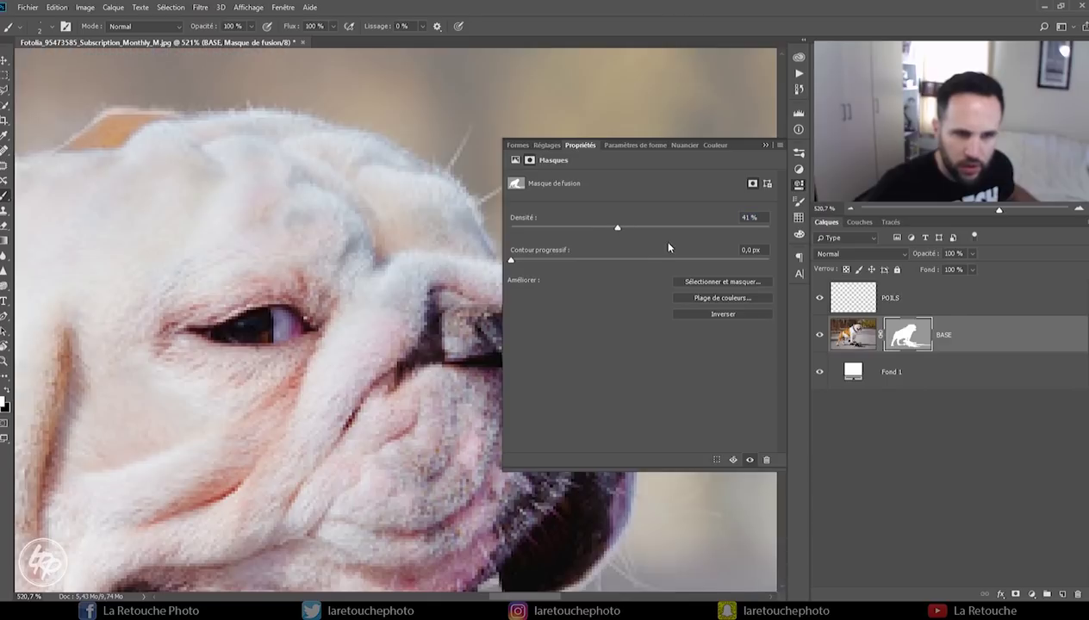
{"action": "left_click", "coordinate": [799, 184]}
{"action": "left_click", "coordinate": [890, 300]}
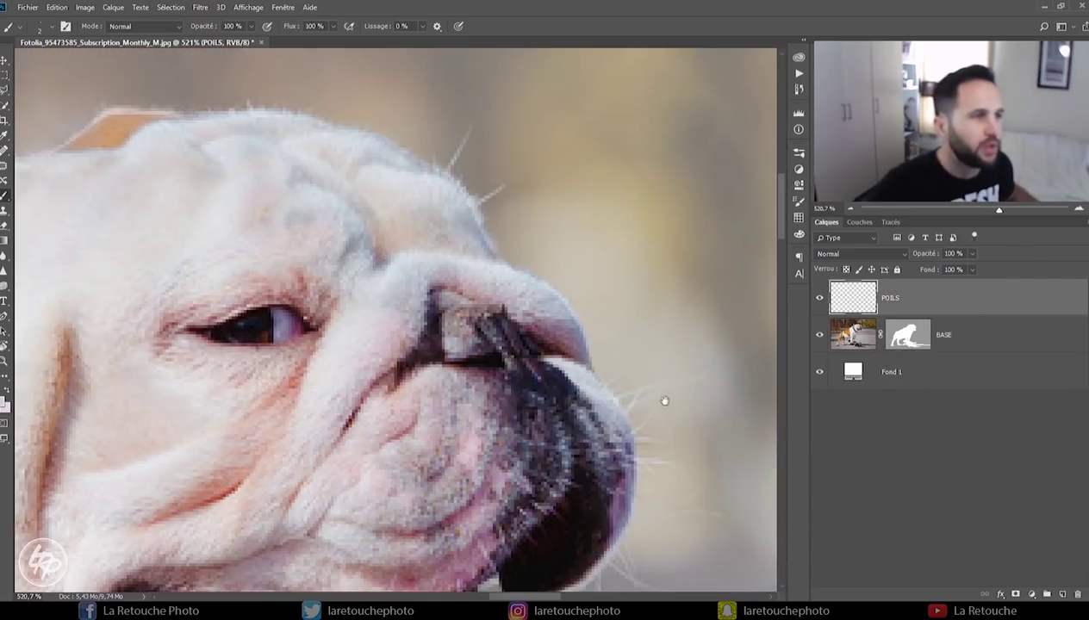
{"action": "left_click_drag", "start_coordinate": [664, 401], "coordinate": [628, 299]}
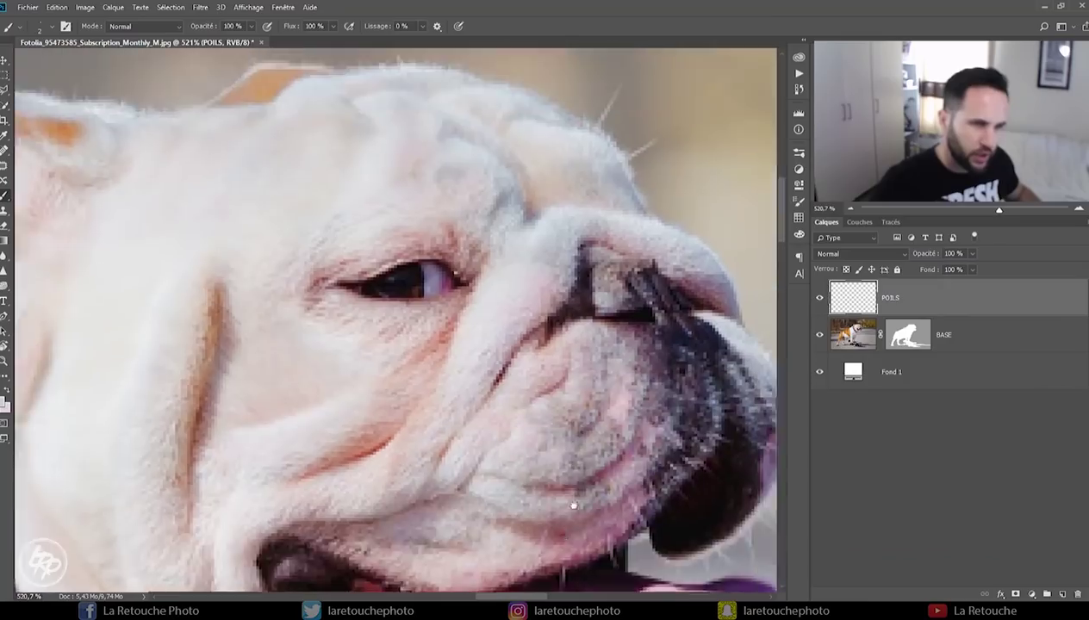
{"action": "scroll", "coordinate": [573, 506], "scroll_direction": "up", "scroll_amount": 5}
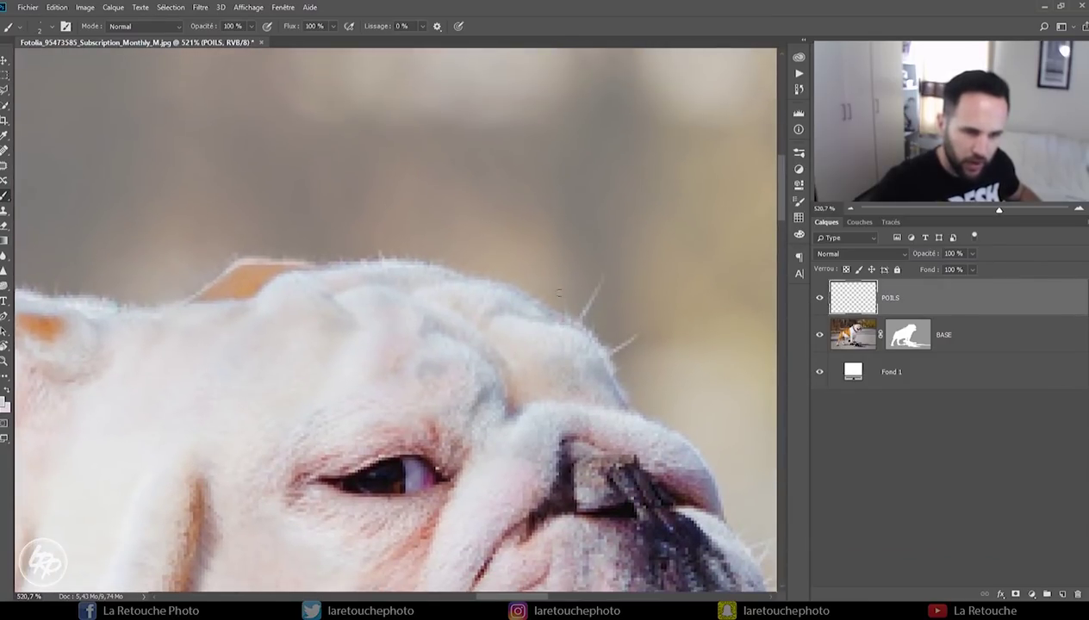
Pan along the outline from head, ear and collar to the back ridge, then target BASE's mask.
{"action": "left_click_drag", "start_coordinate": [406, 275], "coordinate": [484, 308]}
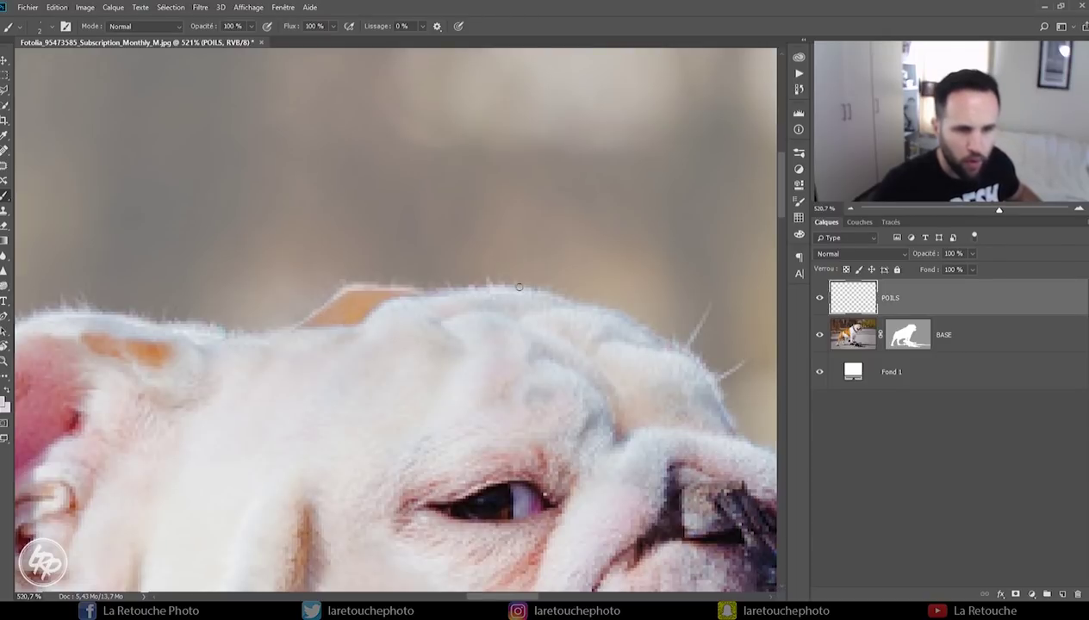
{"action": "scroll", "coordinate": [517, 293], "scroll_direction": "left", "scroll_amount": 5}
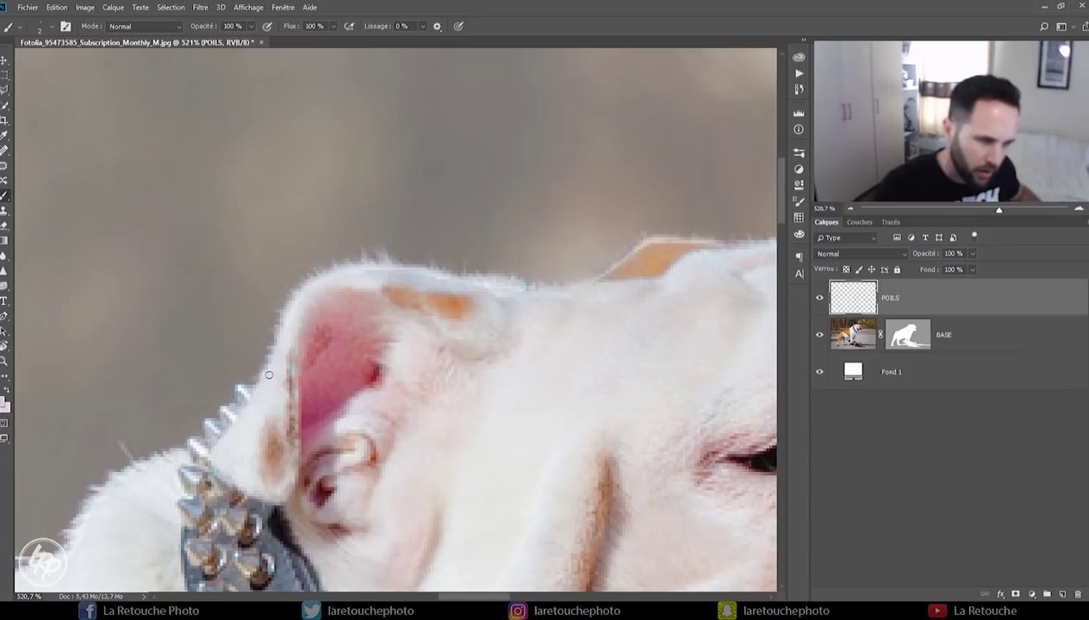
{"action": "left_click_drag", "start_coordinate": [332, 313], "coordinate": [459, 245]}
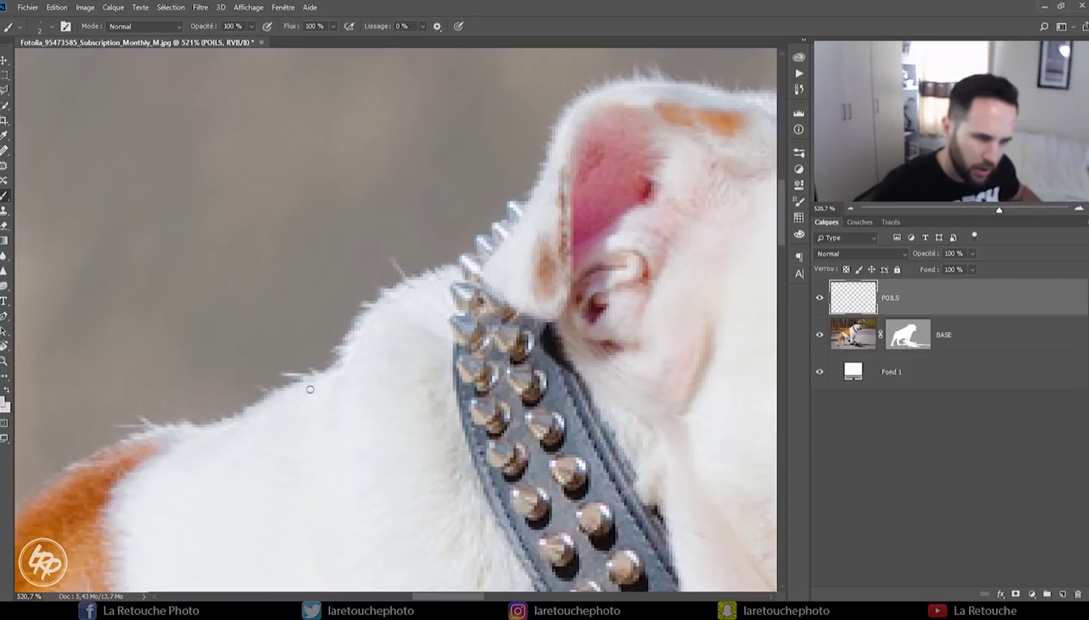
{"action": "left_click_drag", "start_coordinate": [309, 390], "coordinate": [529, 266]}
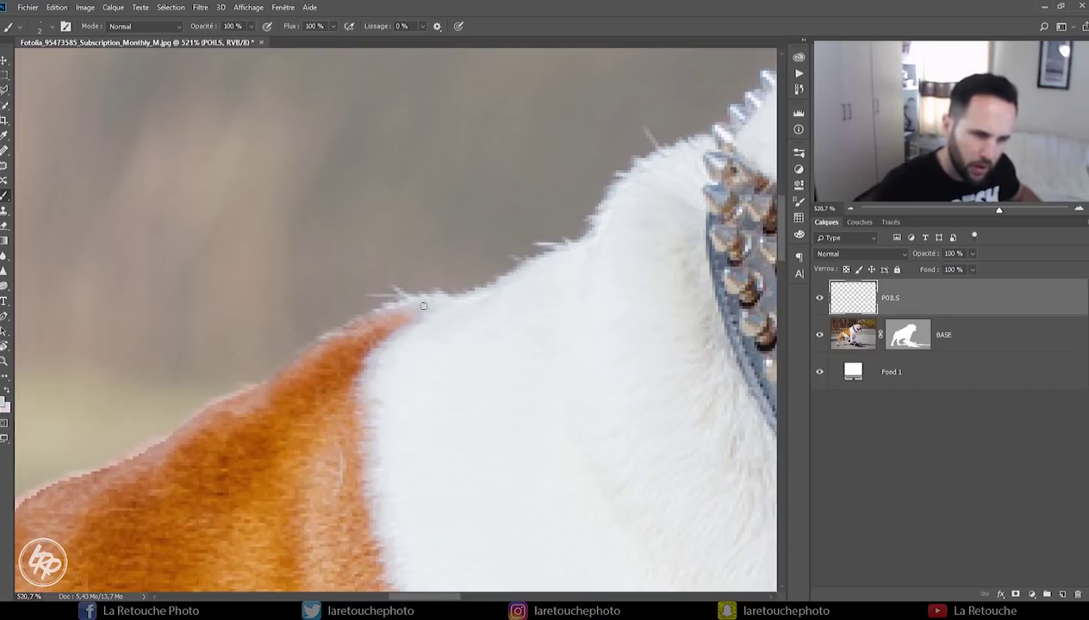
{"action": "left_click_drag", "start_coordinate": [438, 275], "coordinate": [534, 234]}
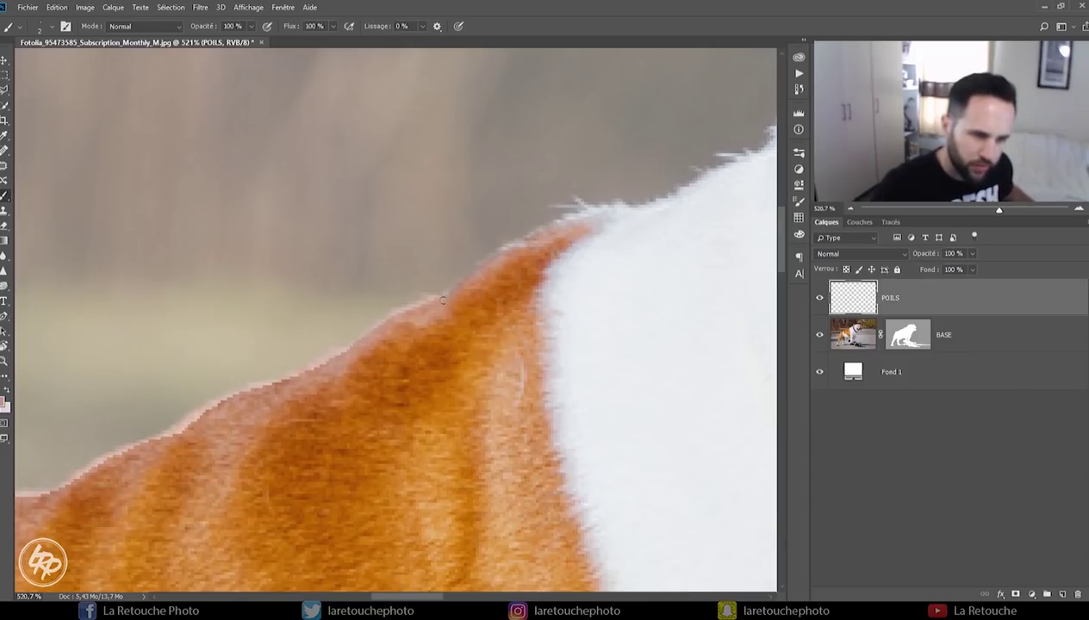
{"action": "mouse_move", "coordinate": [373, 317]}
{"action": "left_mouse_down"}
{"action": "mouse_move", "coordinate": [491, 290]}
{"action": "mouse_move", "coordinate": [536, 317]}
{"action": "mouse_move", "coordinate": [616, 326]}
{"action": "left_mouse_up"}
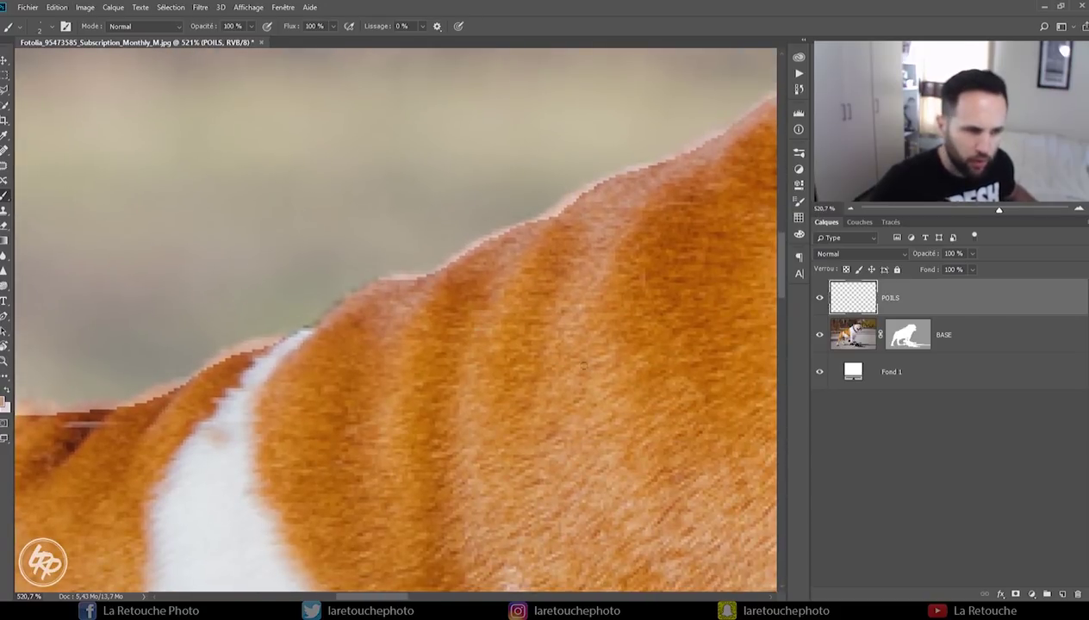
{"action": "left_click", "coordinate": [907, 335]}
Paint the BASE mask to restore clipped fur along the orange back ridge, then reselect POILS.
{"action": "left_click_drag", "start_coordinate": [486, 334], "coordinate": [748, 291]}
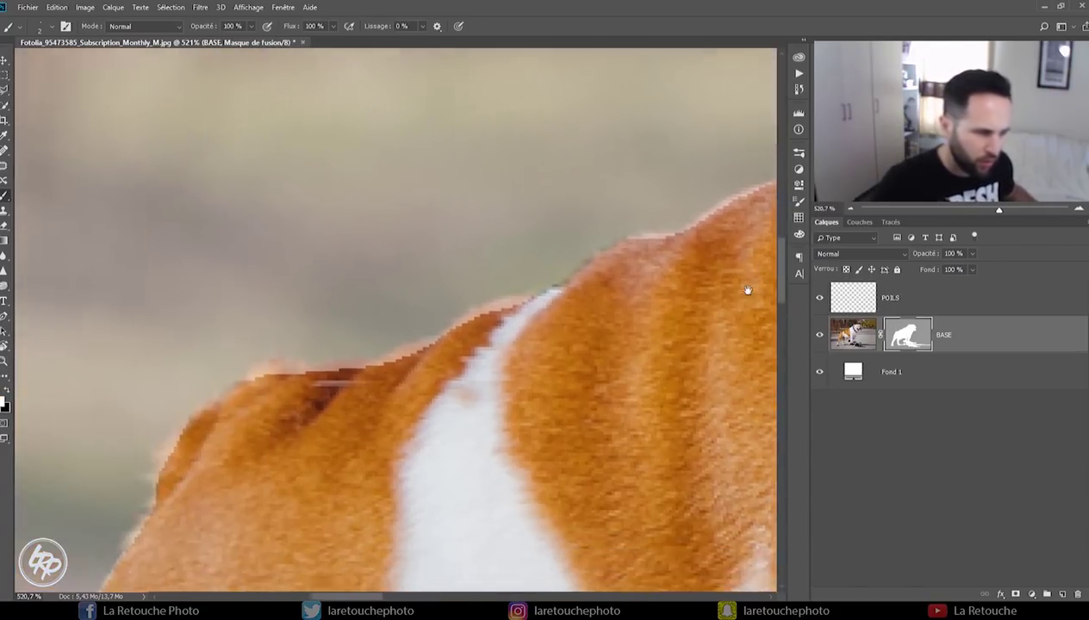
{"action": "left_click_drag", "start_coordinate": [474, 361], "coordinate": [590, 349]}
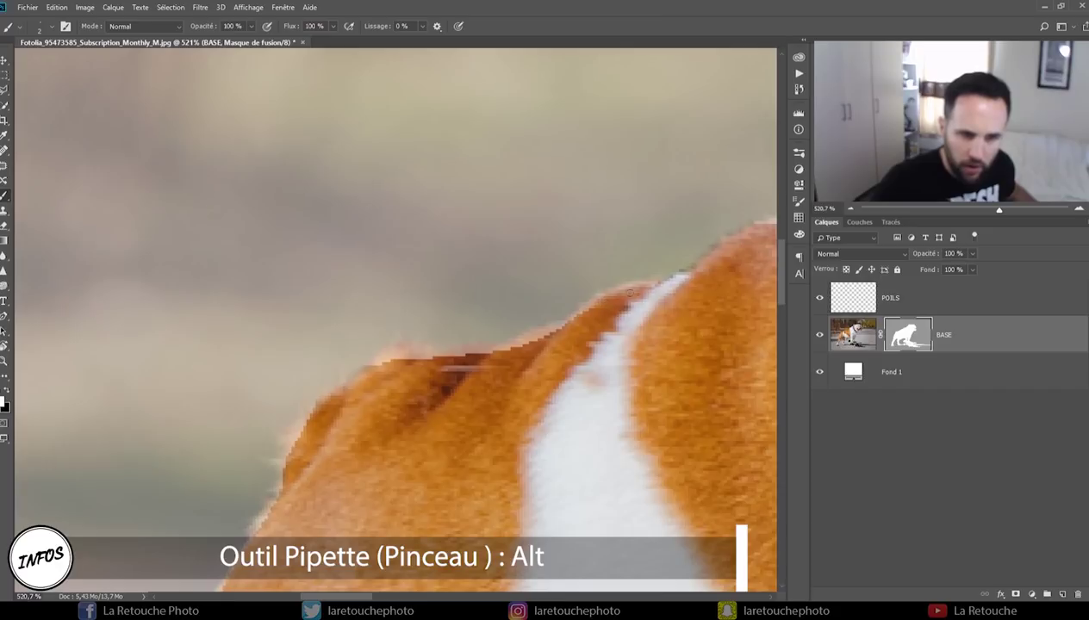
{"action": "left_click_drag", "start_coordinate": [500, 349], "coordinate": [655, 306]}
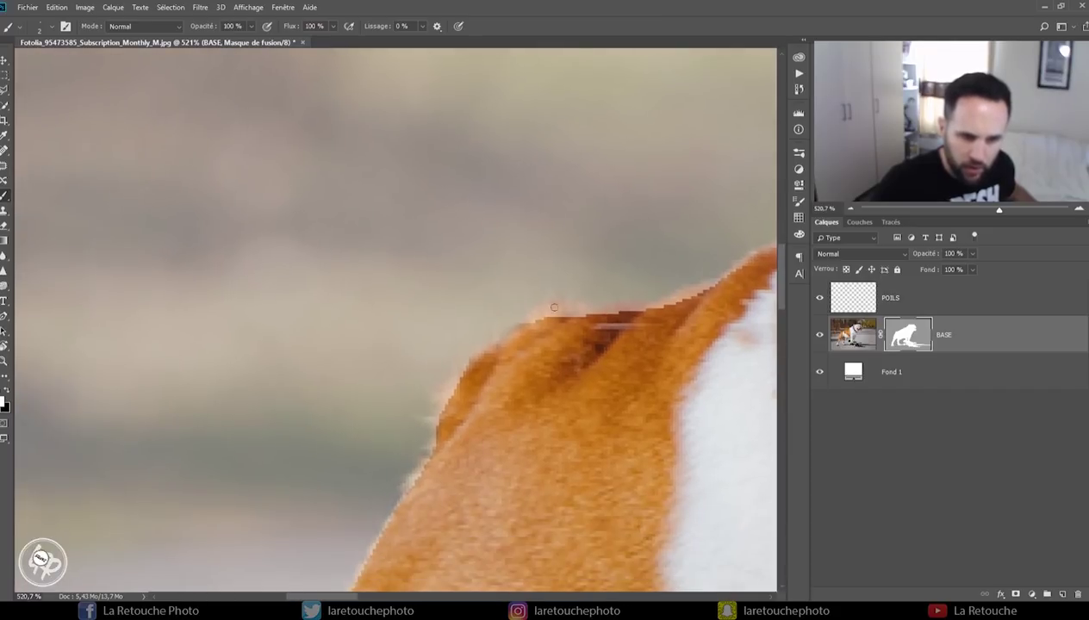
{"action": "mouse_move", "coordinate": [552, 308]}
{"action": "left_mouse_down"}
{"action": "mouse_move", "coordinate": [617, 307]}
{"action": "mouse_move", "coordinate": [595, 309]}
{"action": "left_mouse_up"}
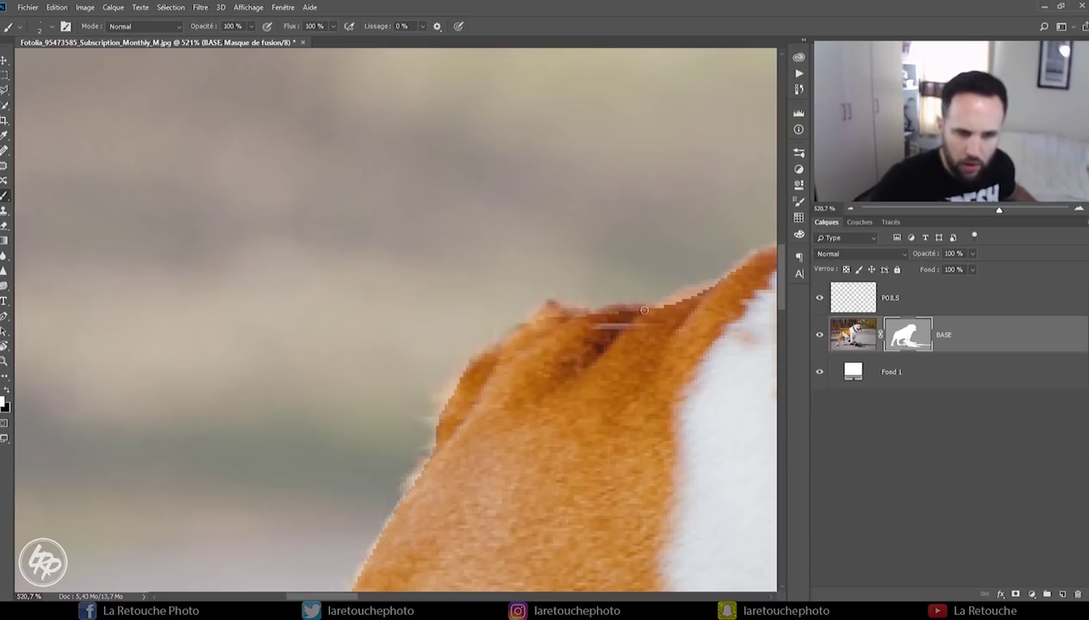
{"action": "mouse_move", "coordinate": [670, 312]}
{"action": "left_mouse_down"}
{"action": "mouse_move", "coordinate": [555, 326]}
{"action": "mouse_move", "coordinate": [603, 297]}
{"action": "left_mouse_up"}
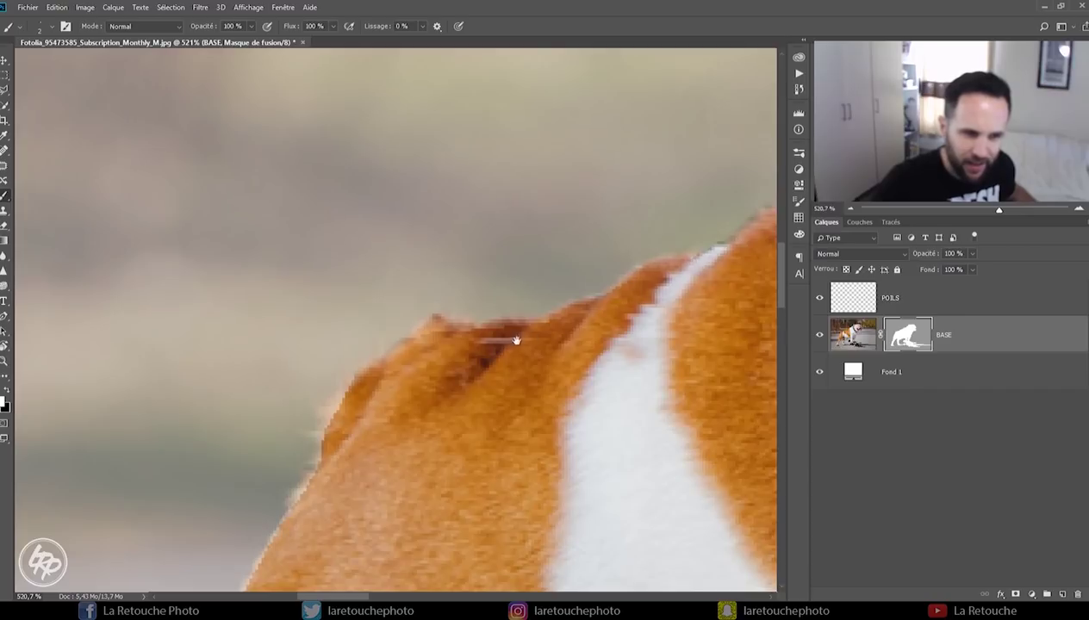
{"action": "left_click_drag", "start_coordinate": [515, 340], "coordinate": [681, 260]}
{"action": "left_click", "coordinate": [865, 308]}
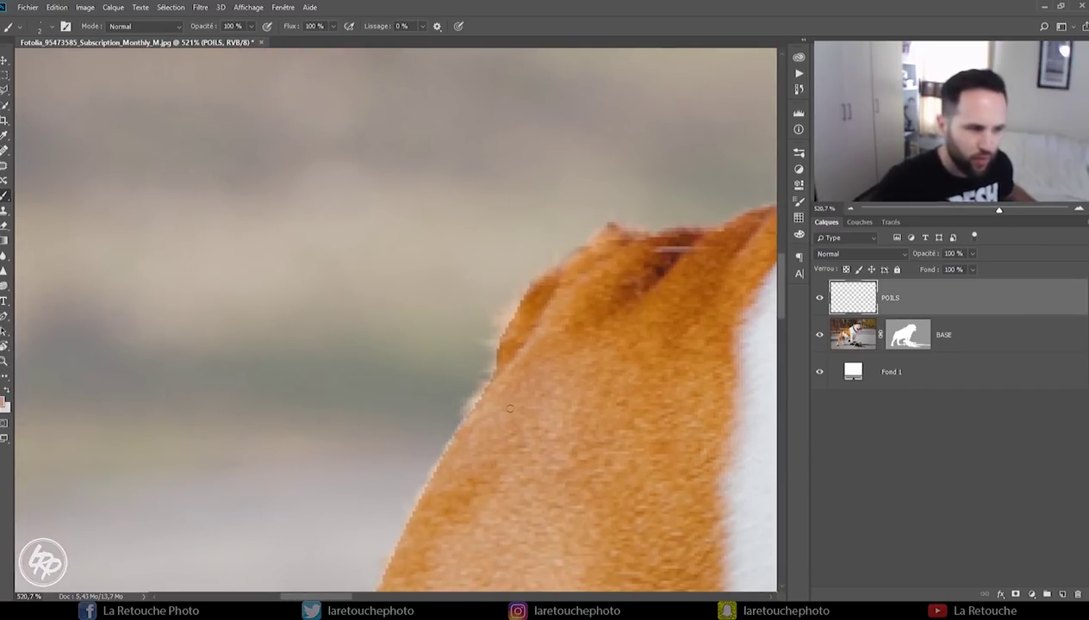
Sample the orange fur colour from the shoulder, then reselect the BASE layer mask.
{"action": "left_click", "coordinate": [522, 326], "text": "alt"}
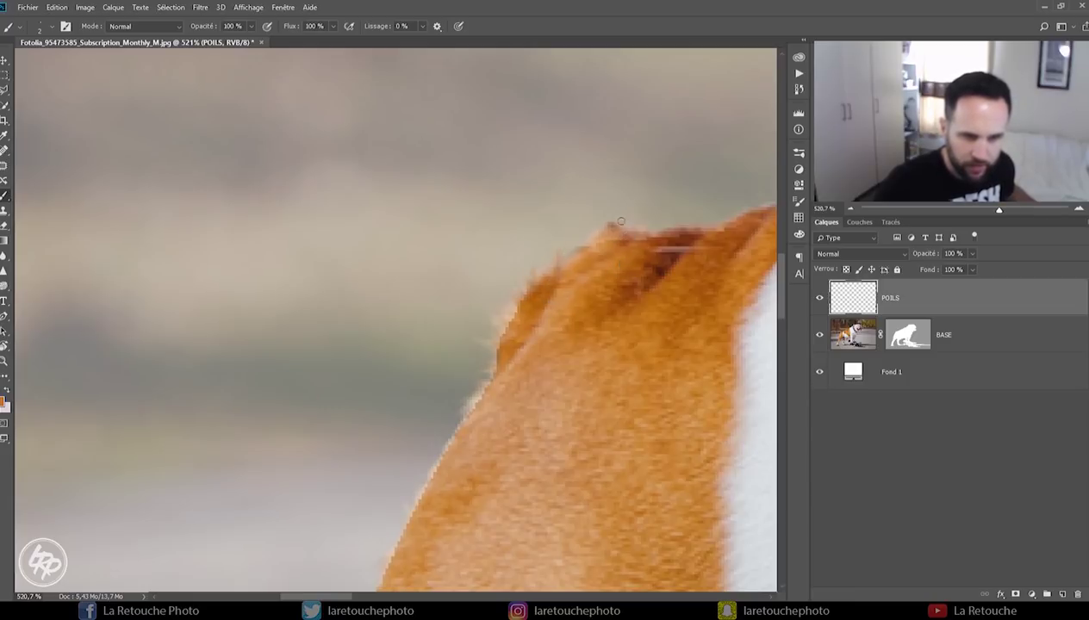
{"action": "left_click_drag", "start_coordinate": [509, 358], "coordinate": [548, 255]}
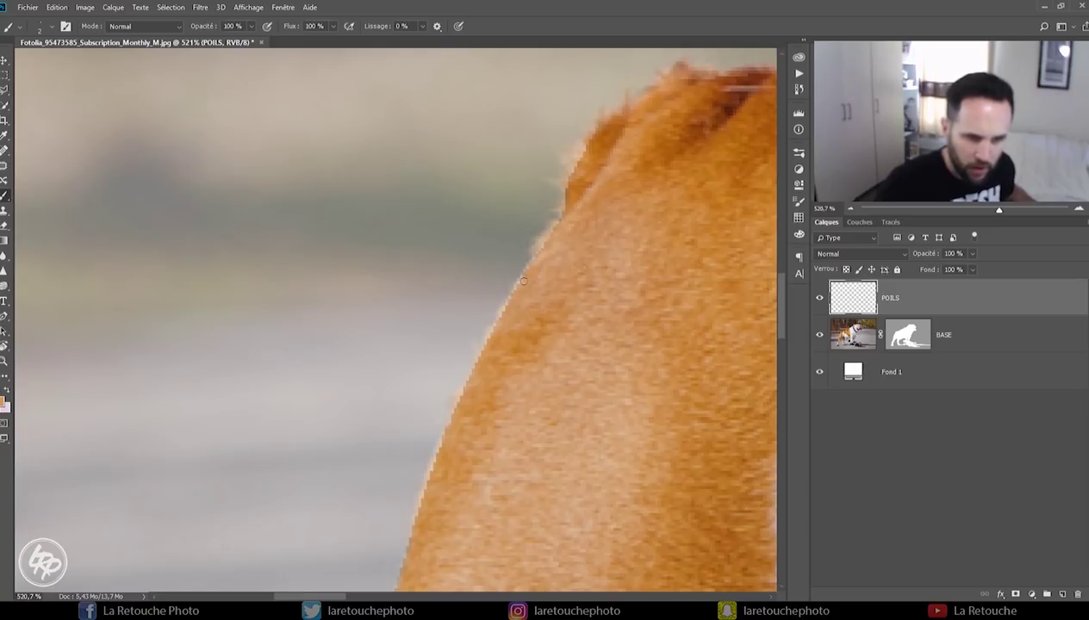
{"action": "scroll", "coordinate": [517, 301], "scroll_direction": "down", "scroll_amount": 2}
{"action": "scroll", "coordinate": [542, 274], "scroll_direction": "down", "scroll_amount": 2}
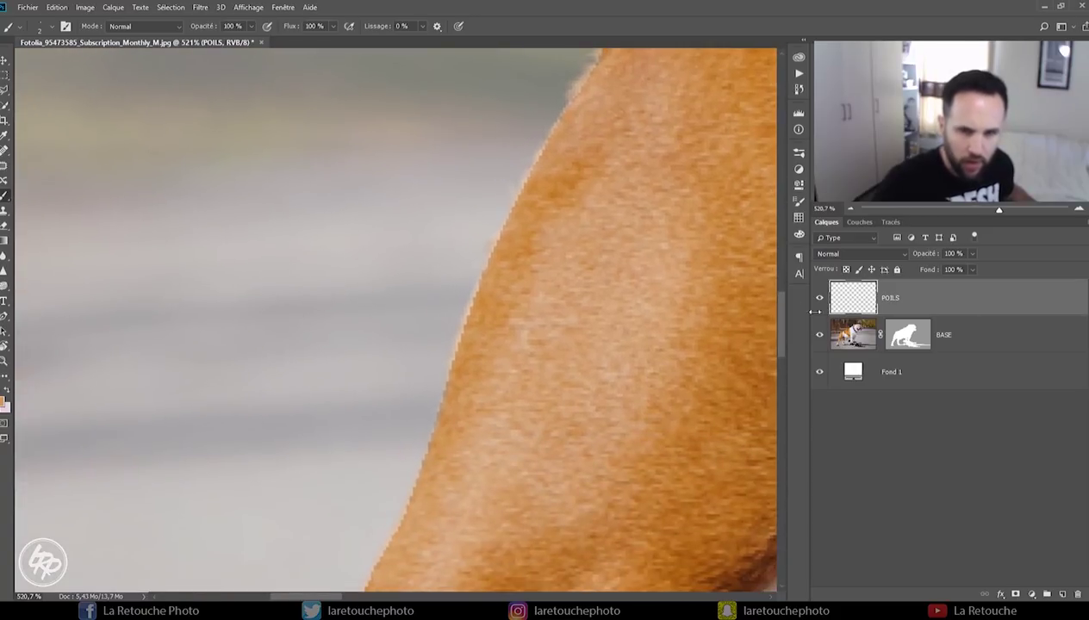
{"action": "left_click", "coordinate": [908, 334]}
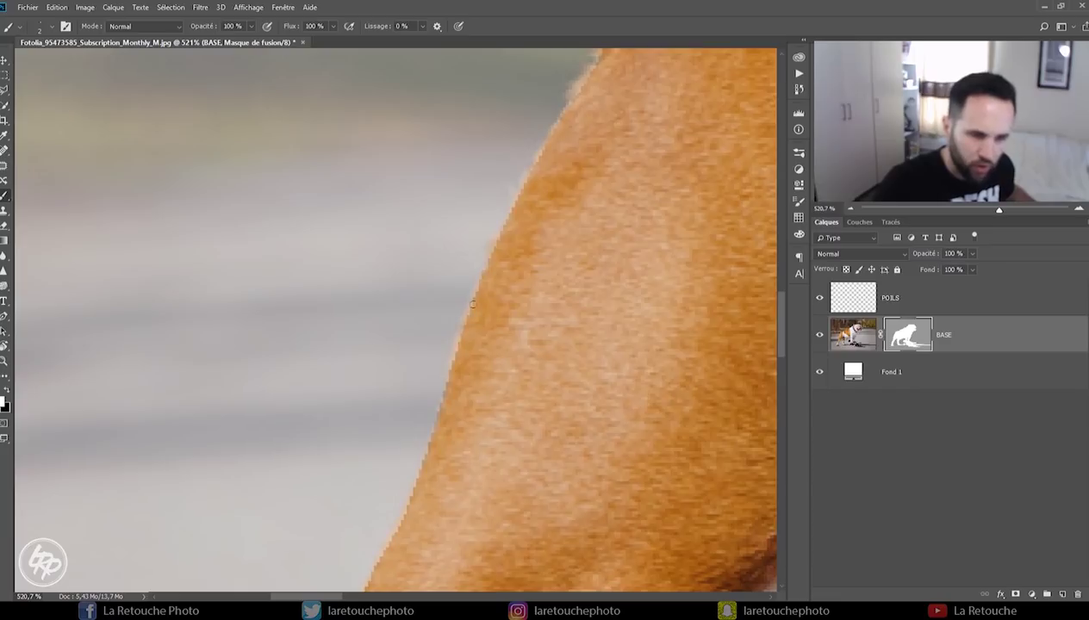
Revert to an earlier History state, discarding the latest edits.
{"action": "left_click_drag", "start_coordinate": [483, 383], "coordinate": [501, 287]}
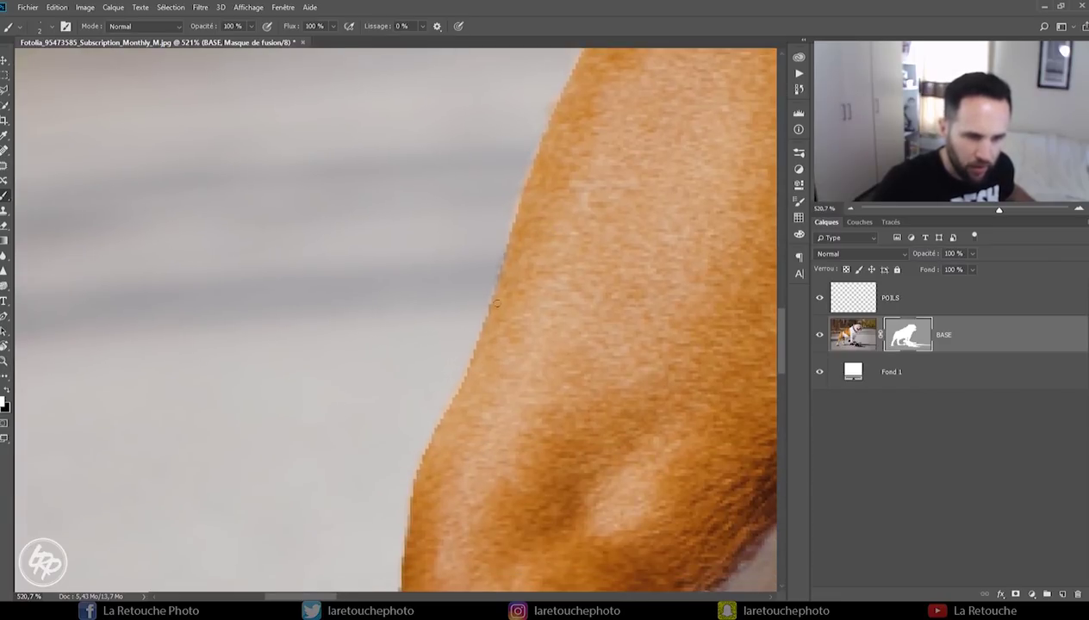
{"action": "left_click", "coordinate": [799, 89]}
{"action": "left_click", "coordinate": [676, 163]}
{"action": "left_click", "coordinate": [752, 71]}
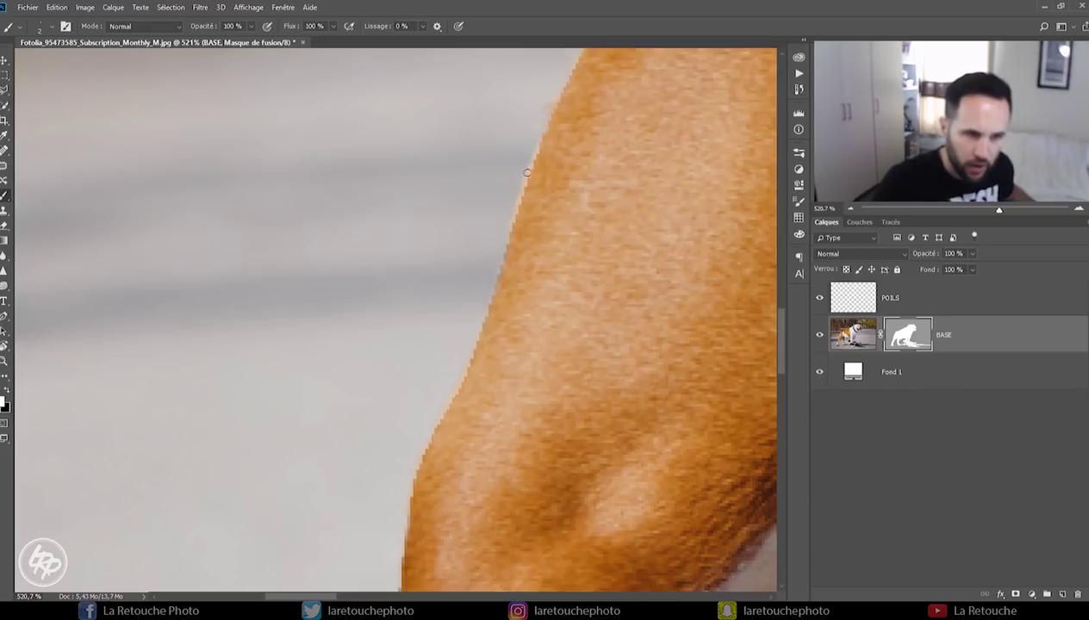
Pan down the front leg to inspect its cut-out edge.
{"action": "left_click_drag", "start_coordinate": [519, 330], "coordinate": [576, 187]}
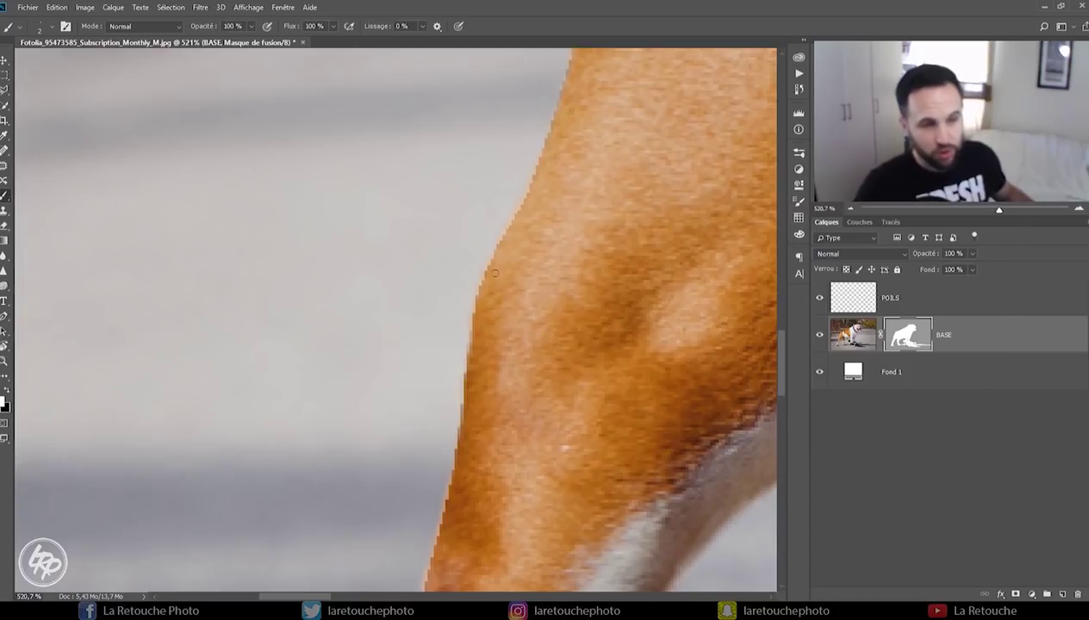
{"action": "left_click_drag", "start_coordinate": [579, 268], "coordinate": [530, 234]}
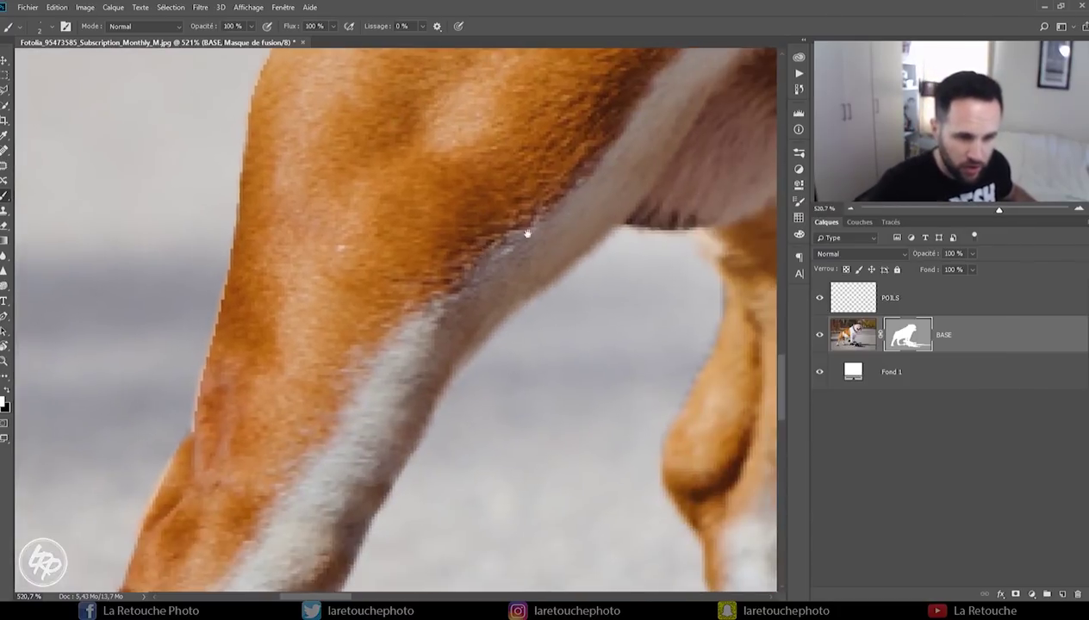
{"action": "left_click_drag", "start_coordinate": [378, 345], "coordinate": [586, 359]}
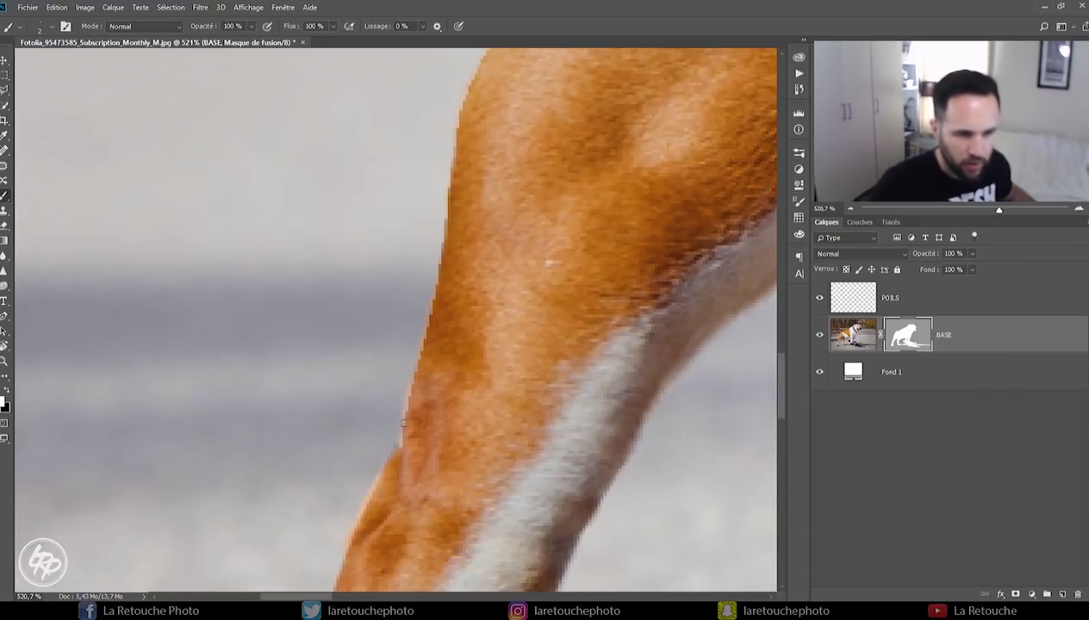
{"action": "left_click_drag", "start_coordinate": [477, 360], "coordinate": [539, 211]}
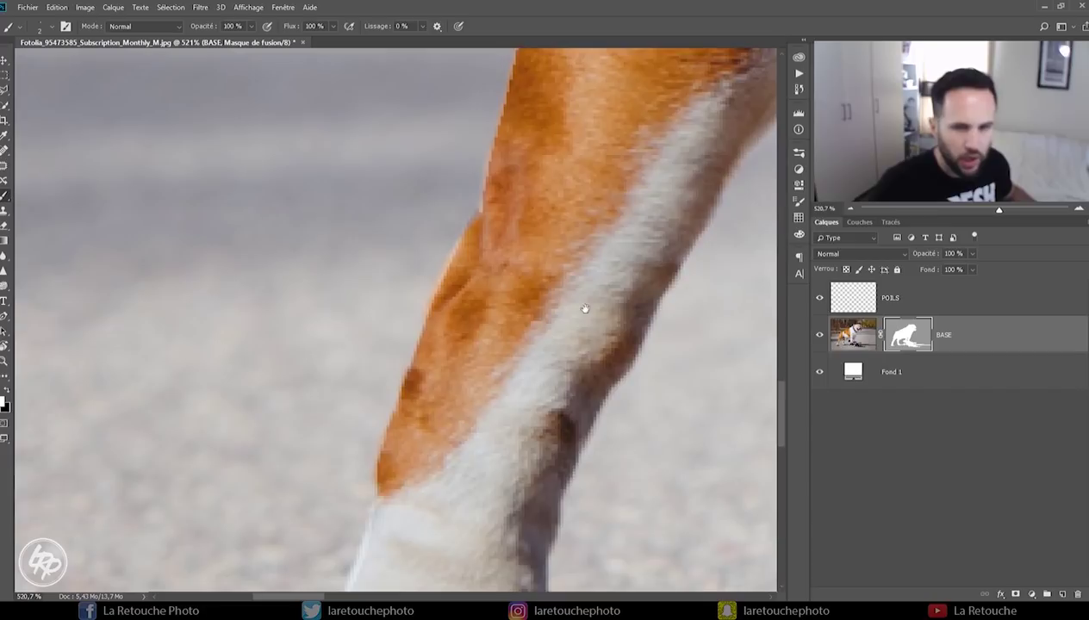
{"action": "double_click", "coordinate": [901, 333]}
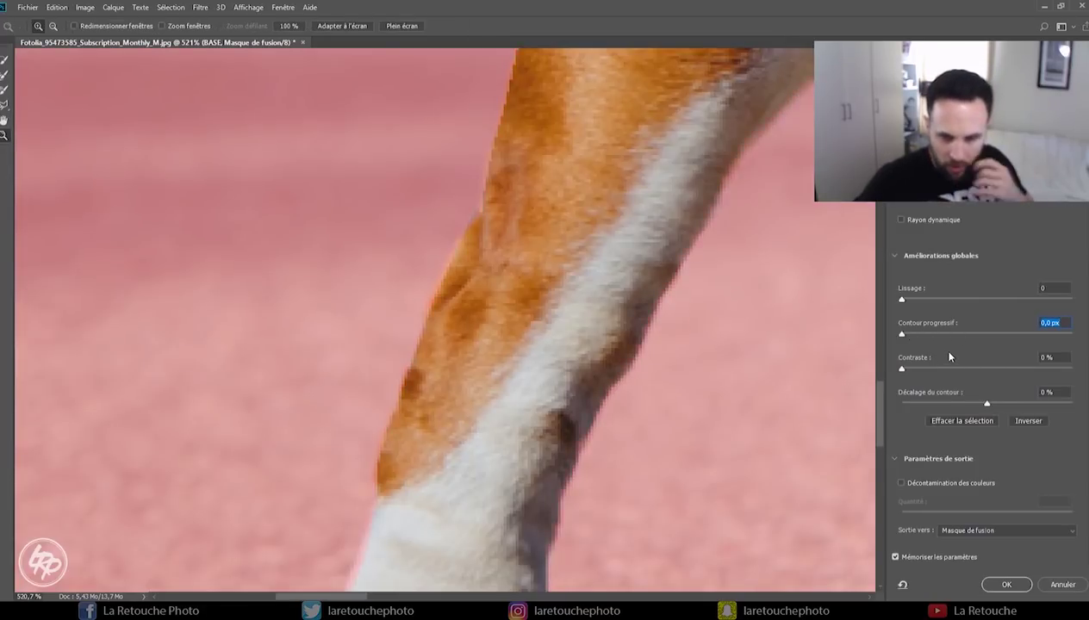
{"action": "left_click", "coordinate": [1044, 323]}
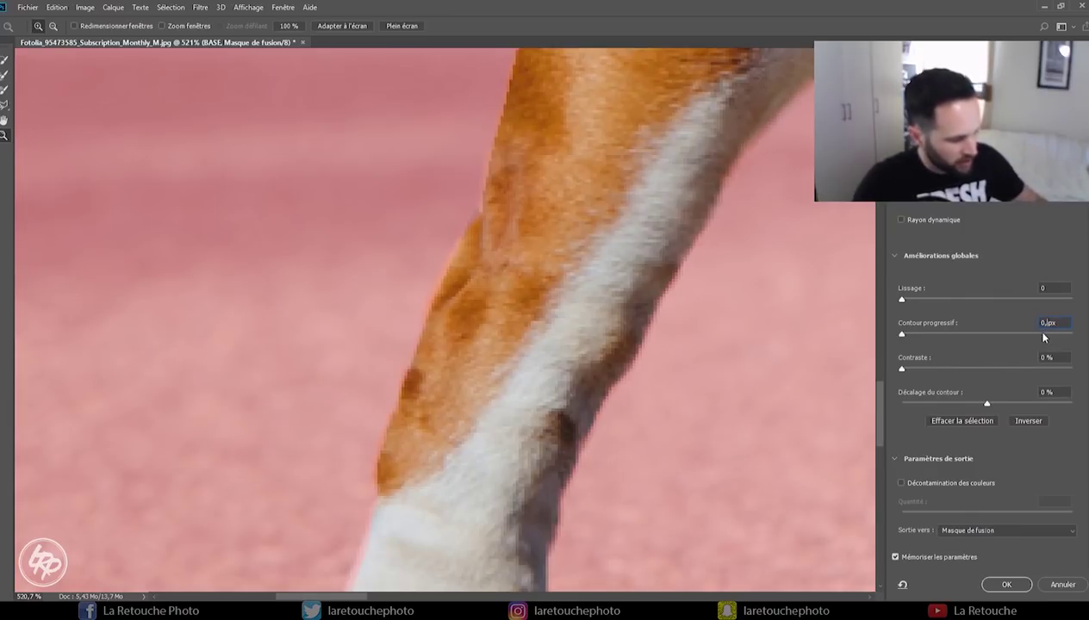
{"action": "type", "text": "5"}
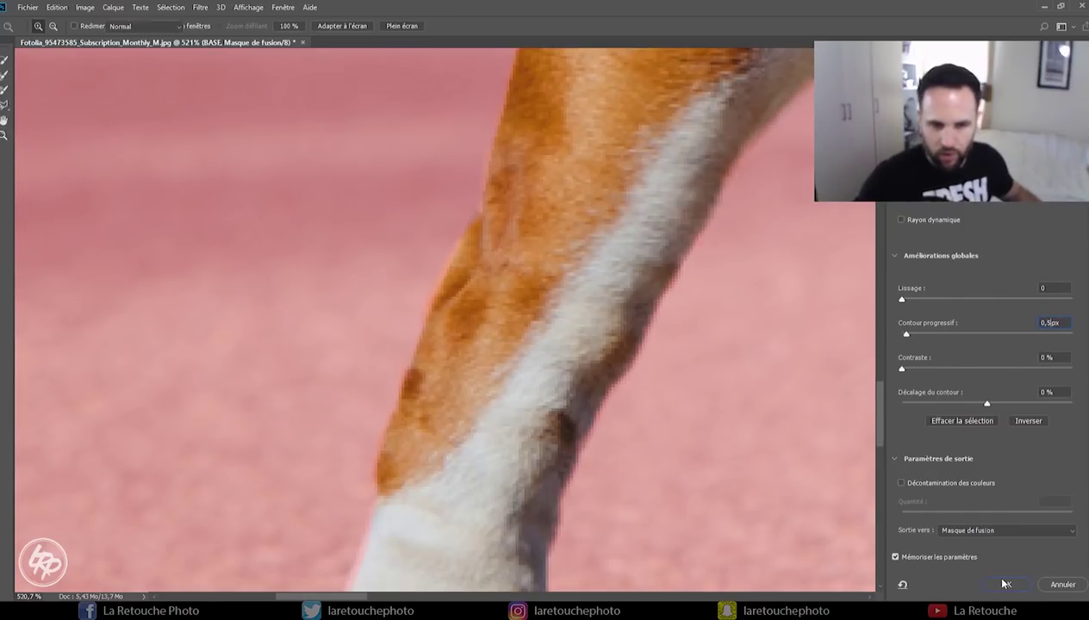
{"action": "left_click", "coordinate": [1004, 584]}
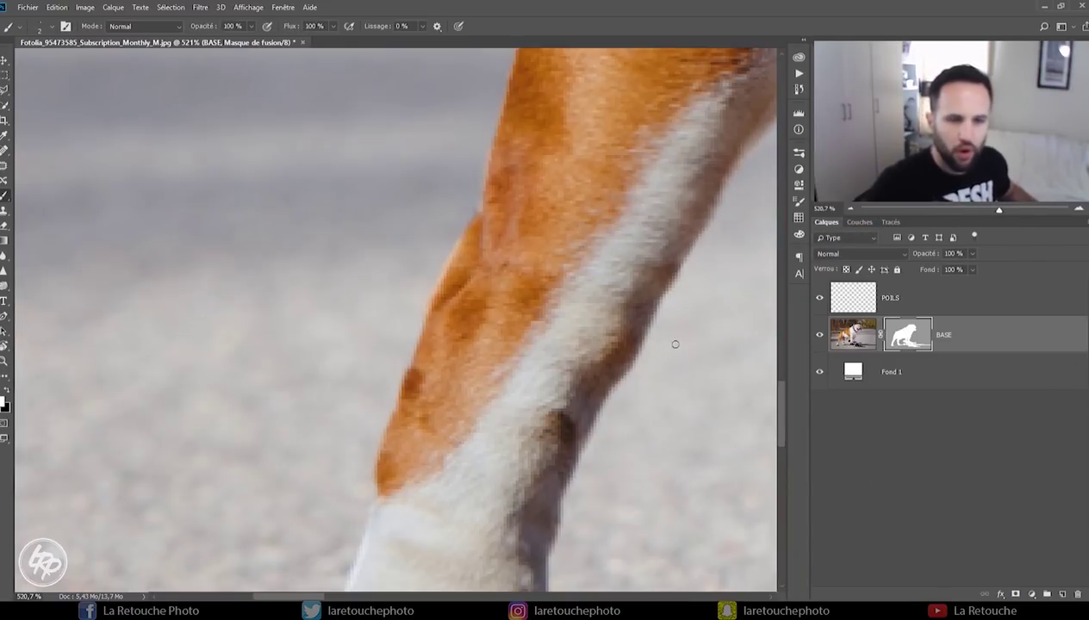
{"action": "left_click_drag", "start_coordinate": [559, 429], "coordinate": [559, 360]}
{"action": "left_click_drag", "start_coordinate": [517, 416], "coordinate": [573, 354]}
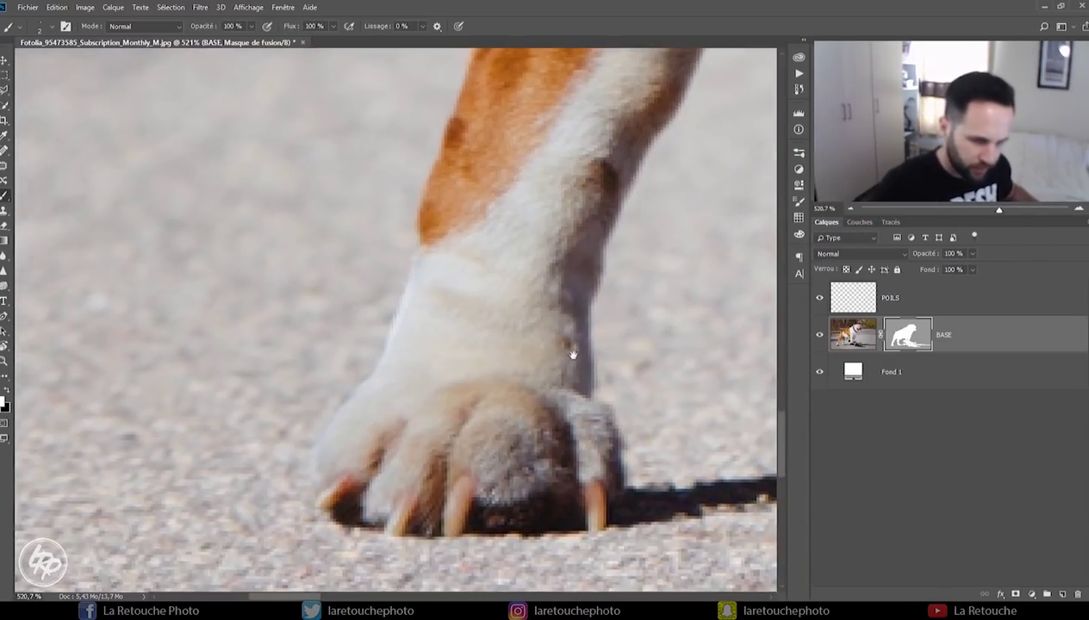
{"action": "left_click", "coordinate": [800, 89]}
{"action": "left_click", "coordinate": [666, 284]}
{"action": "left_click", "coordinate": [662, 294]}
{"action": "left_click", "coordinate": [667, 284]}
{"action": "left_click", "coordinate": [667, 295]}
{"action": "left_click", "coordinate": [668, 284]}
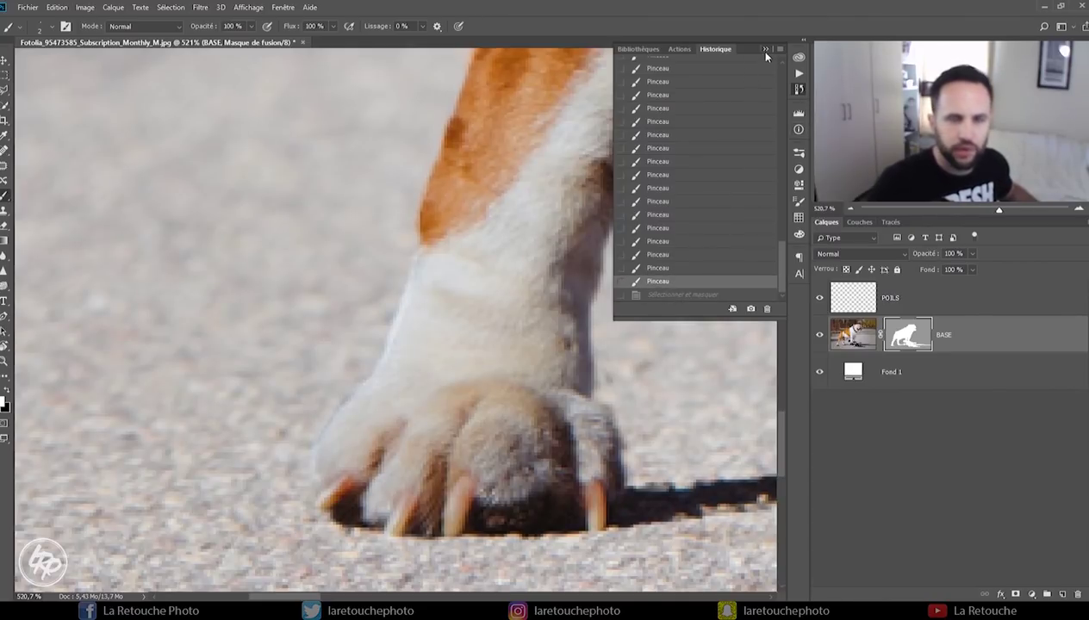
{"action": "left_click", "coordinate": [765, 50]}
{"action": "left_click_drag", "start_coordinate": [749, 433], "coordinate": [582, 330]}
{"action": "mouse_move", "coordinate": [1003, 211]}
{"action": "left_mouse_down"}
{"action": "mouse_move", "coordinate": [960, 212]}
{"action": "mouse_move", "coordinate": [1001, 211]}
{"action": "left_mouse_up"}
{"action": "left_click", "coordinate": [890, 297]}
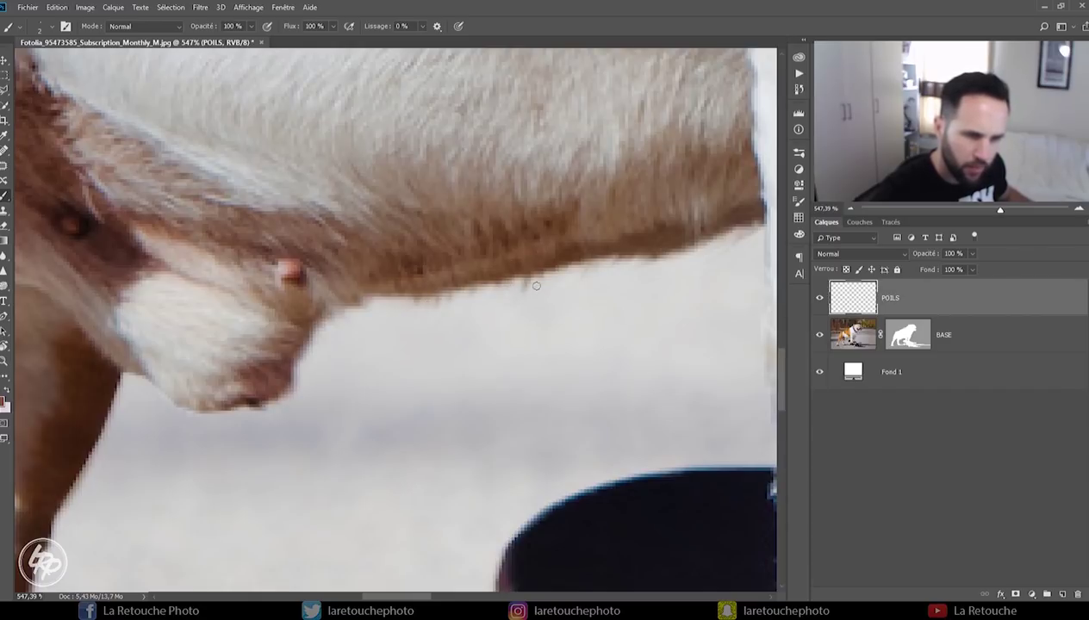
Pan across the white chest to the gap between the front leg and body.
{"action": "left_click_drag", "start_coordinate": [608, 257], "coordinate": [484, 227]}
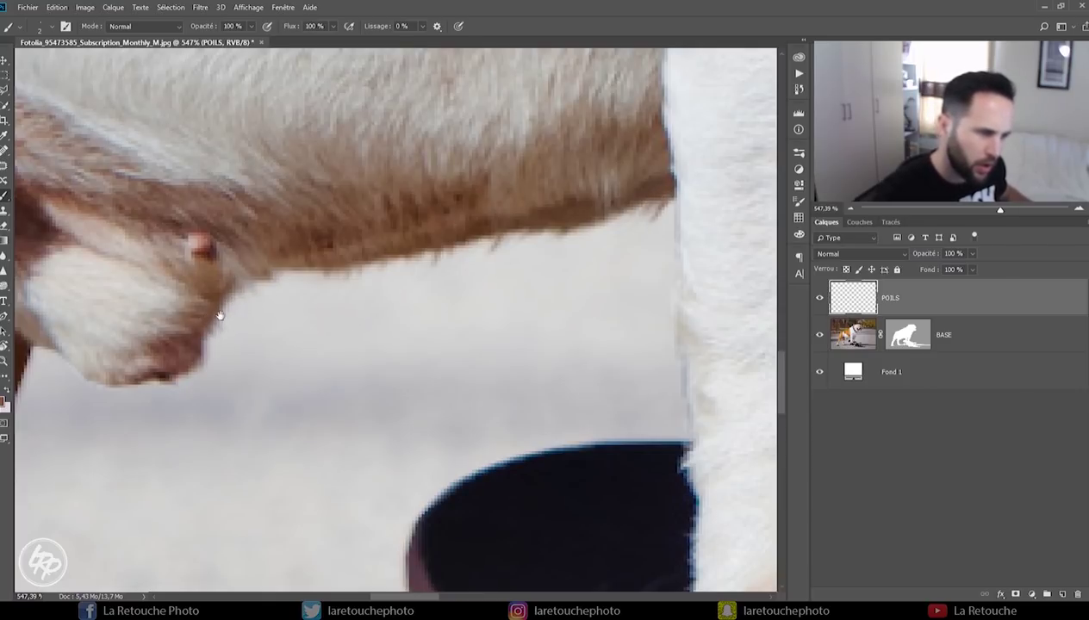
{"action": "left_click_drag", "start_coordinate": [219, 315], "coordinate": [378, 276]}
{"action": "mouse_move", "coordinate": [591, 203]}
{"action": "left_mouse_down"}
{"action": "mouse_move", "coordinate": [497, 283]}
{"action": "mouse_move", "coordinate": [508, 293]}
{"action": "left_mouse_up"}
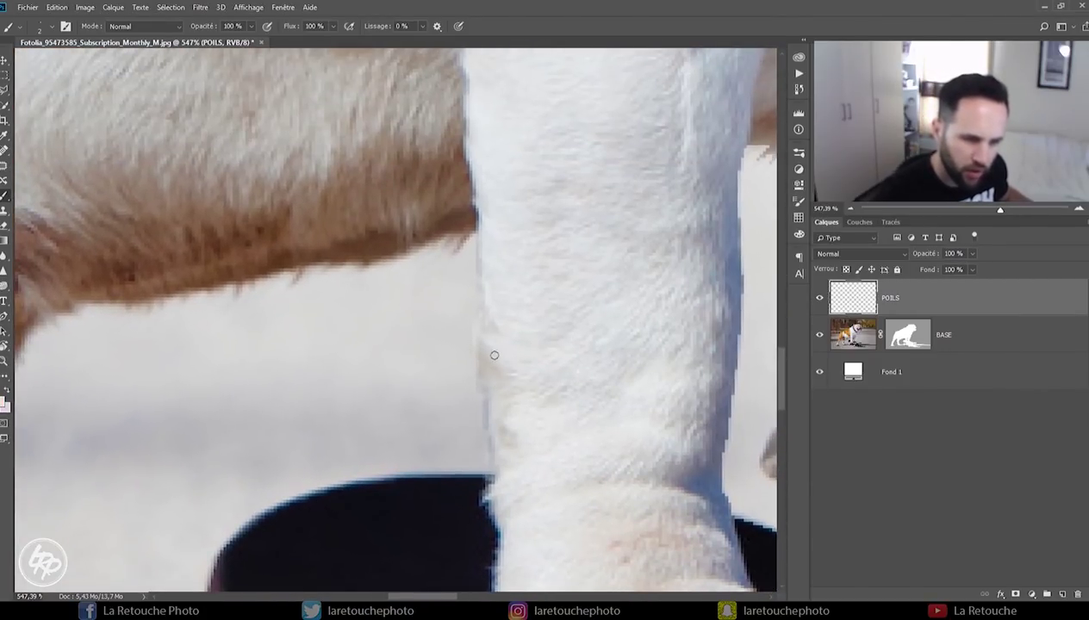
{"action": "scroll", "coordinate": [498, 328], "scroll_direction": "down", "scroll_amount": 3}
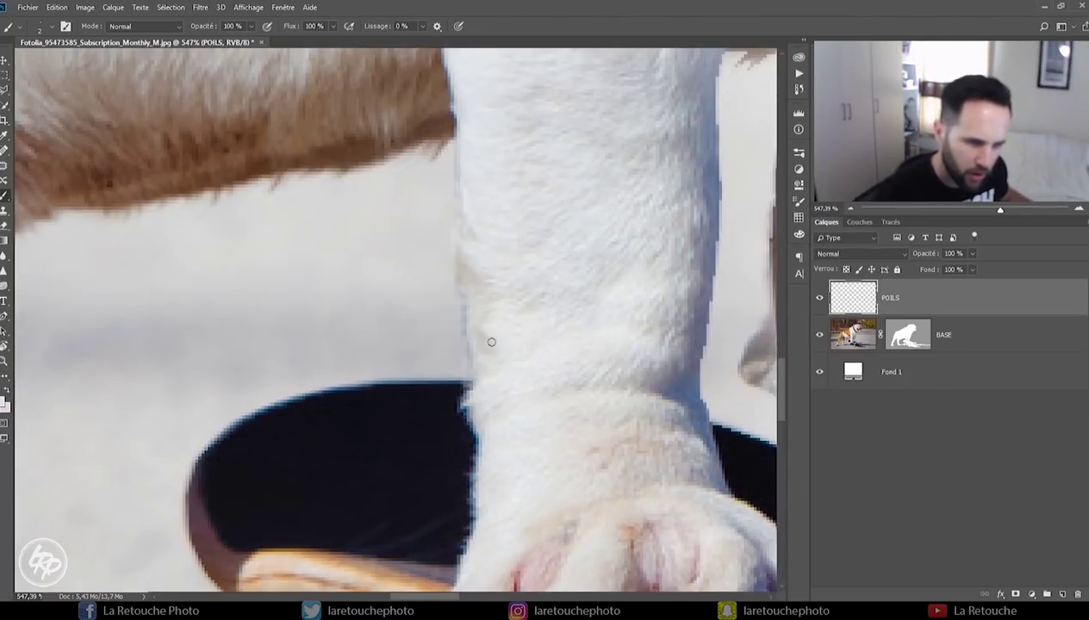
{"action": "left_click_drag", "start_coordinate": [509, 378], "coordinate": [420, 358]}
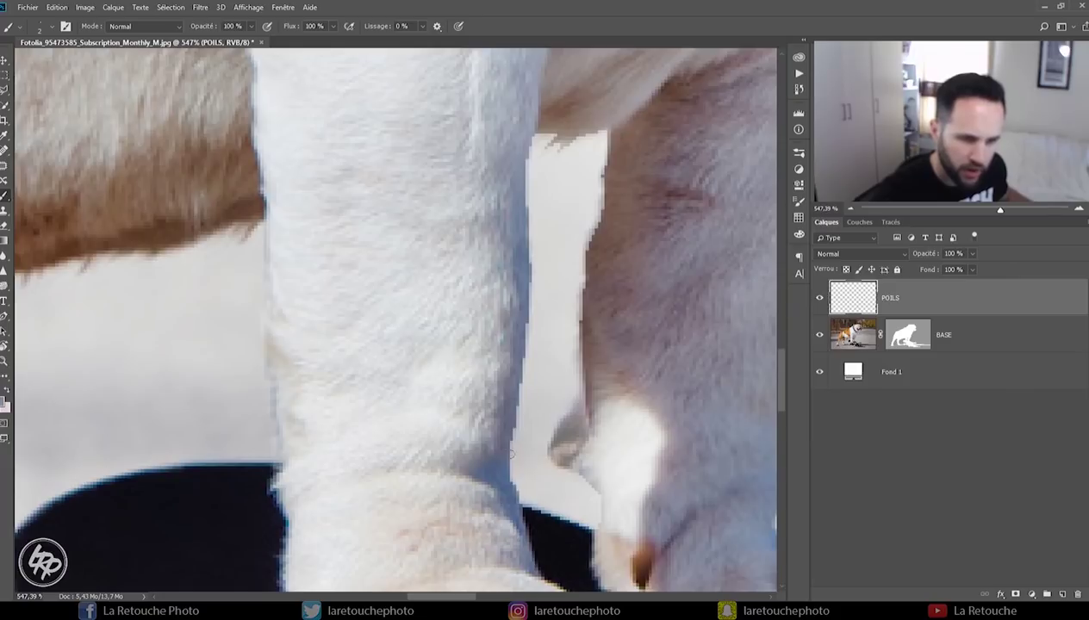
{"action": "left_click_drag", "start_coordinate": [589, 214], "coordinate": [498, 360]}
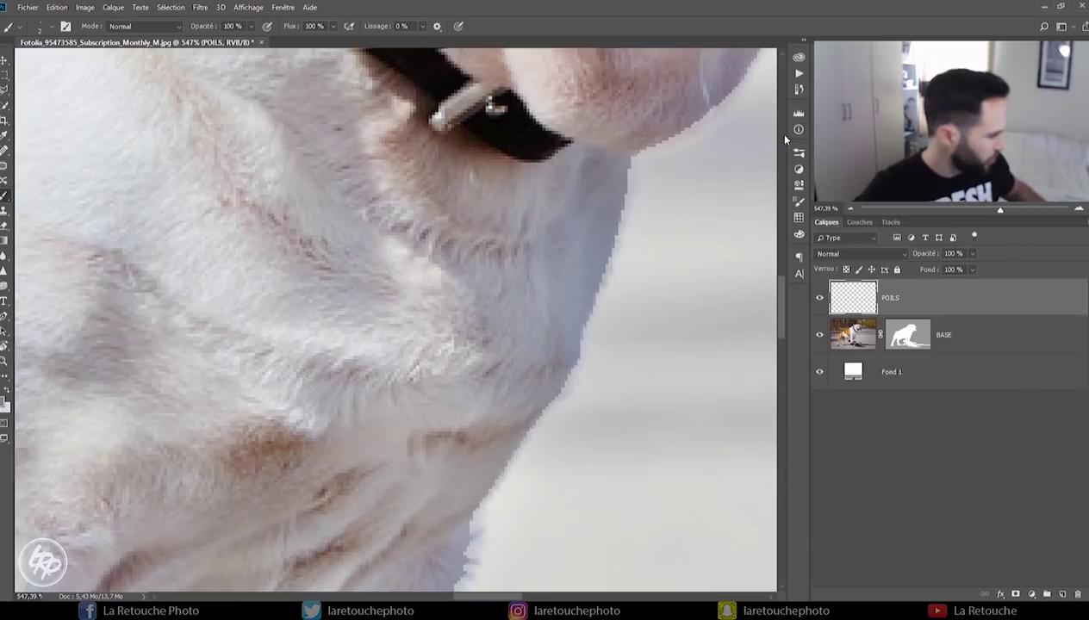
In Brush Settings Transfer, set flow variation to 0% and opacity variation to about 40%.
{"action": "left_click", "coordinate": [799, 200]}
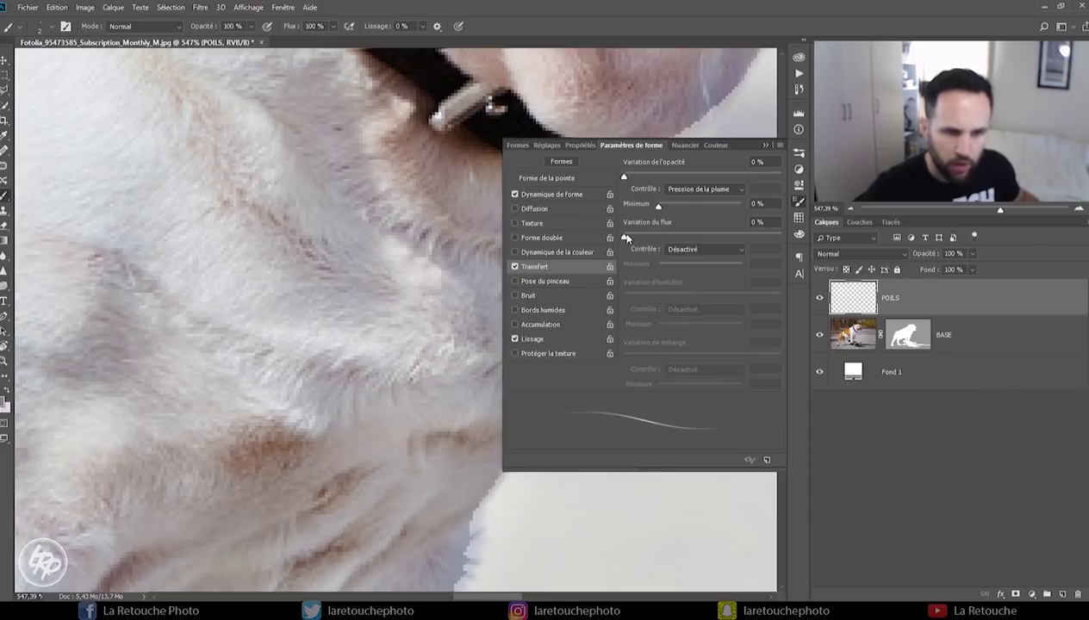
{"action": "left_click_drag", "start_coordinate": [716, 240], "coordinate": [603, 376]}
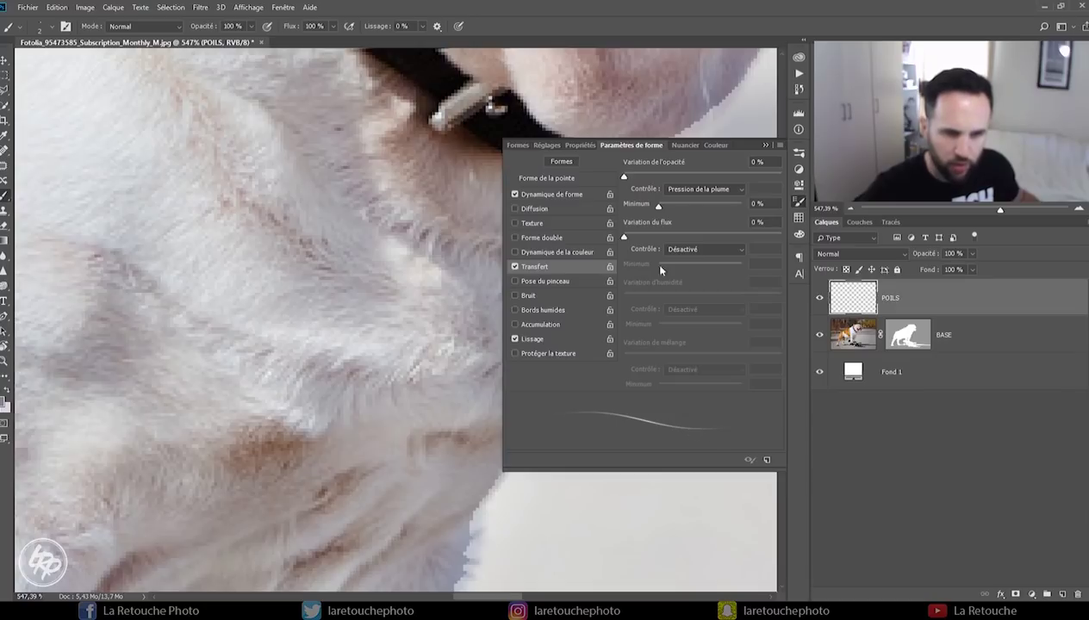
{"action": "left_click_drag", "start_coordinate": [624, 175], "coordinate": [717, 188]}
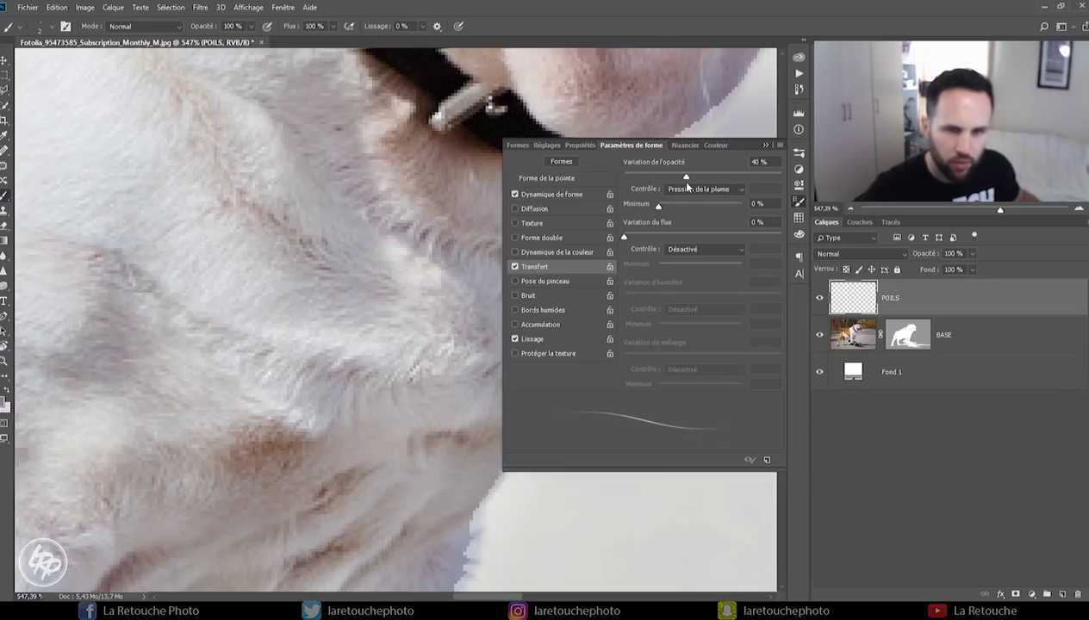
{"action": "left_click", "coordinate": [766, 145]}
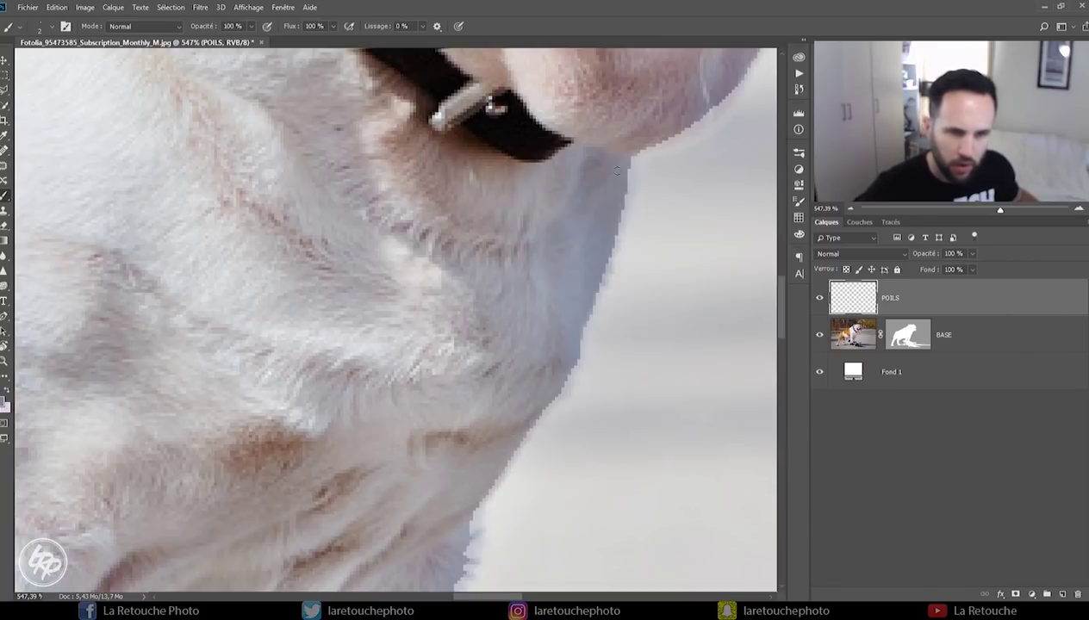
With the dog's jaw and mouth in view, set the brush size to 2 px.
{"action": "mouse_move", "coordinate": [613, 159]}
{"action": "left_mouse_down"}
{"action": "mouse_move", "coordinate": [640, 243]}
{"action": "mouse_move", "coordinate": [570, 363]}
{"action": "left_mouse_up"}
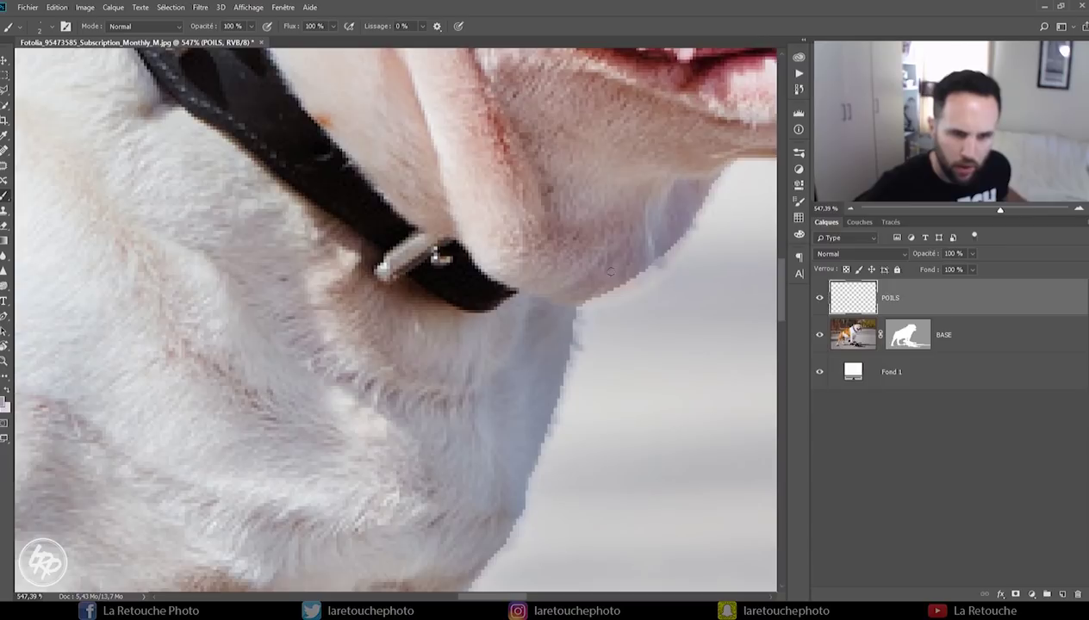
{"action": "mouse_move", "coordinate": [724, 204]}
{"action": "left_mouse_down"}
{"action": "mouse_move", "coordinate": [674, 295]}
{"action": "mouse_move", "coordinate": [636, 325]}
{"action": "left_mouse_up"}
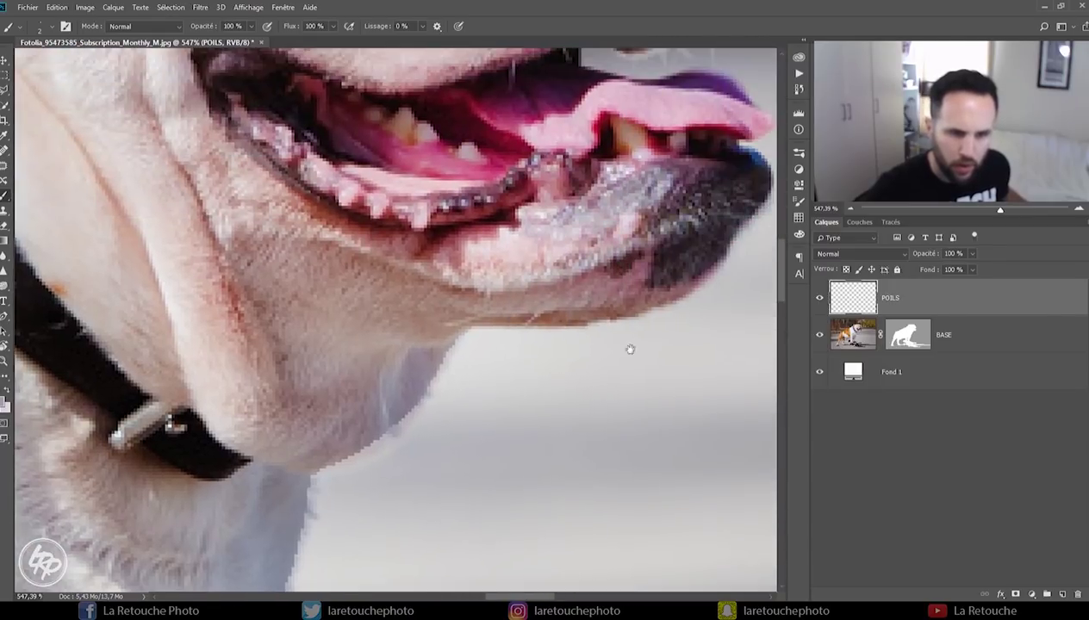
{"action": "right_click", "coordinate": [672, 296], "text": "alt"}
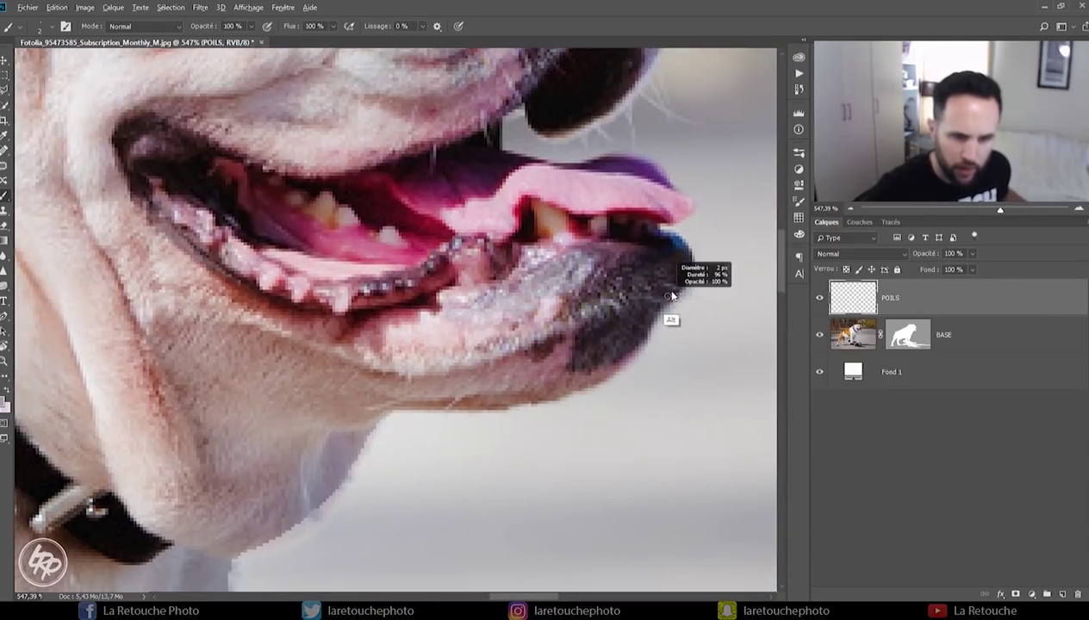
{"action": "left_click", "coordinate": [50, 28]}
{"action": "type", "text": "2"}
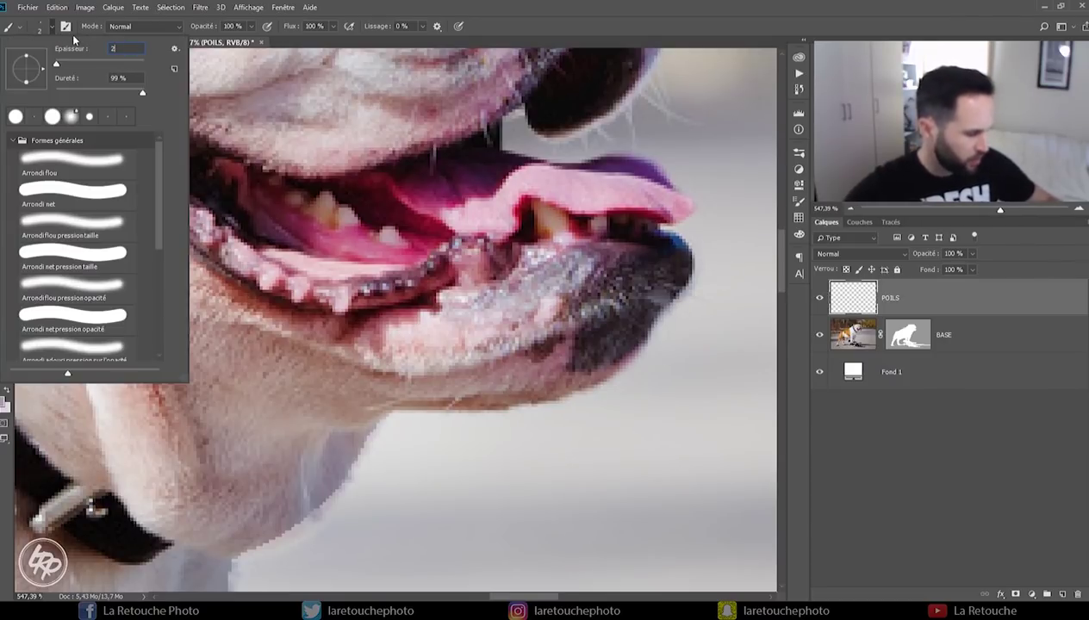
{"action": "key", "text": "Return"}
Pan over the nose, eye and face, then zoom out to the whole image.
{"action": "left_click_drag", "start_coordinate": [631, 155], "coordinate": [476, 328]}
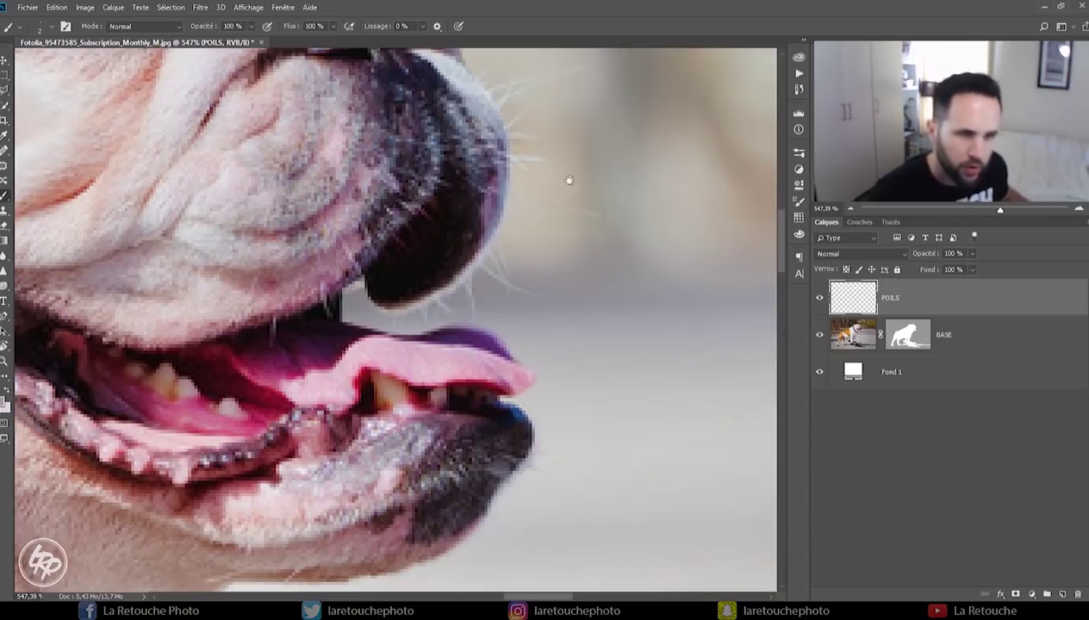
{"action": "left_click_drag", "start_coordinate": [569, 180], "coordinate": [542, 343]}
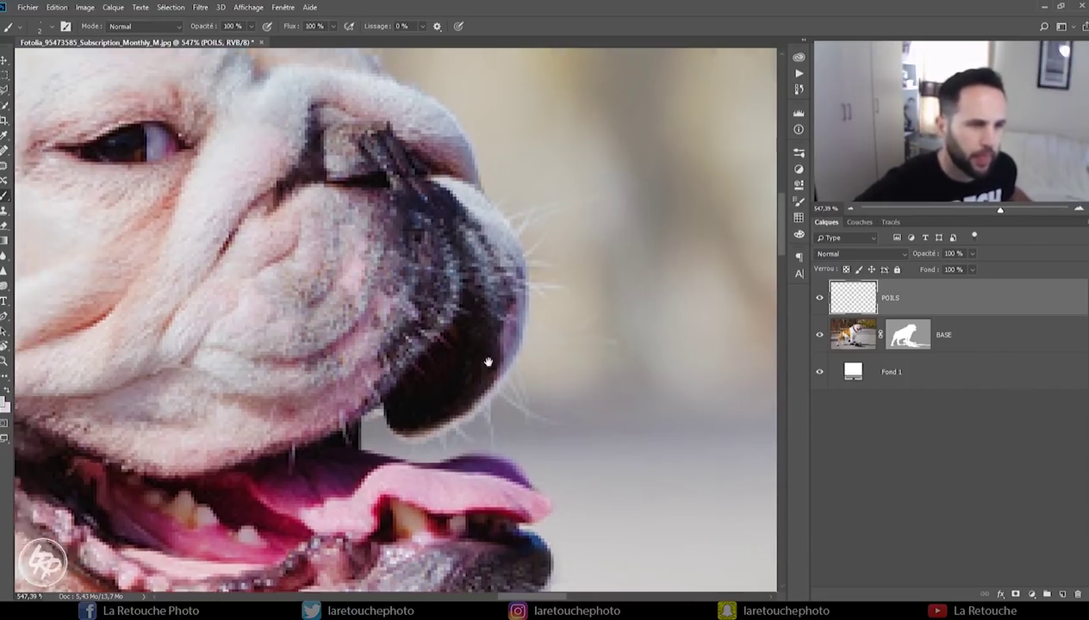
{"action": "left_click_drag", "start_coordinate": [486, 360], "coordinate": [862, 465]}
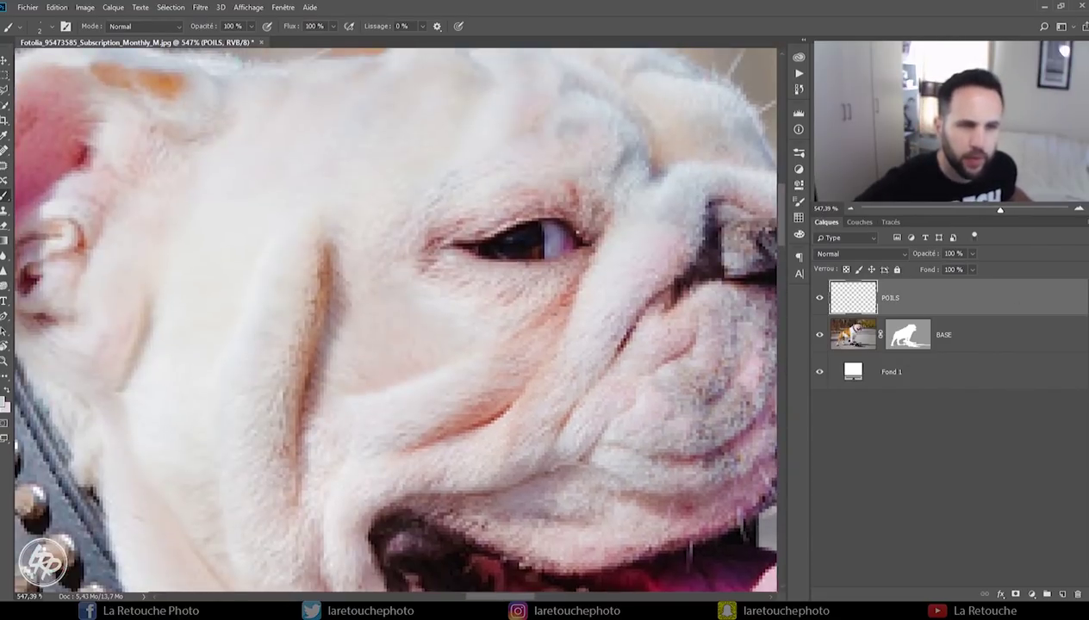
{"action": "left_click_drag", "start_coordinate": [1002, 212], "coordinate": [957, 208]}
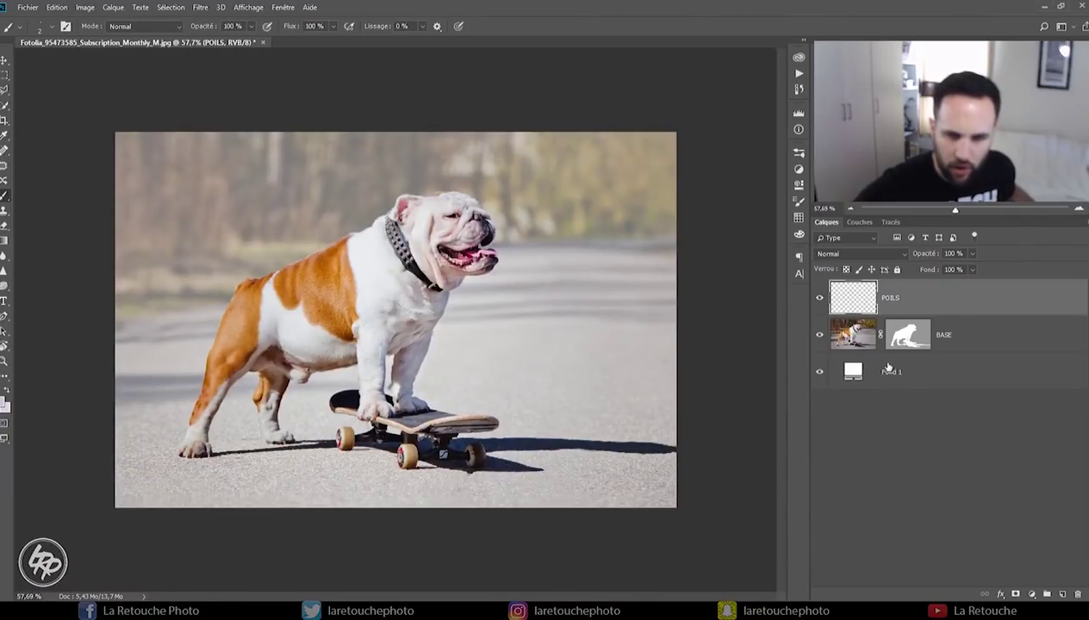
Raise the BASE layer mask's density to 100% and start changing Fond 1's fill colour to black.
{"action": "left_click", "coordinate": [909, 336]}
{"action": "left_click", "coordinate": [799, 185]}
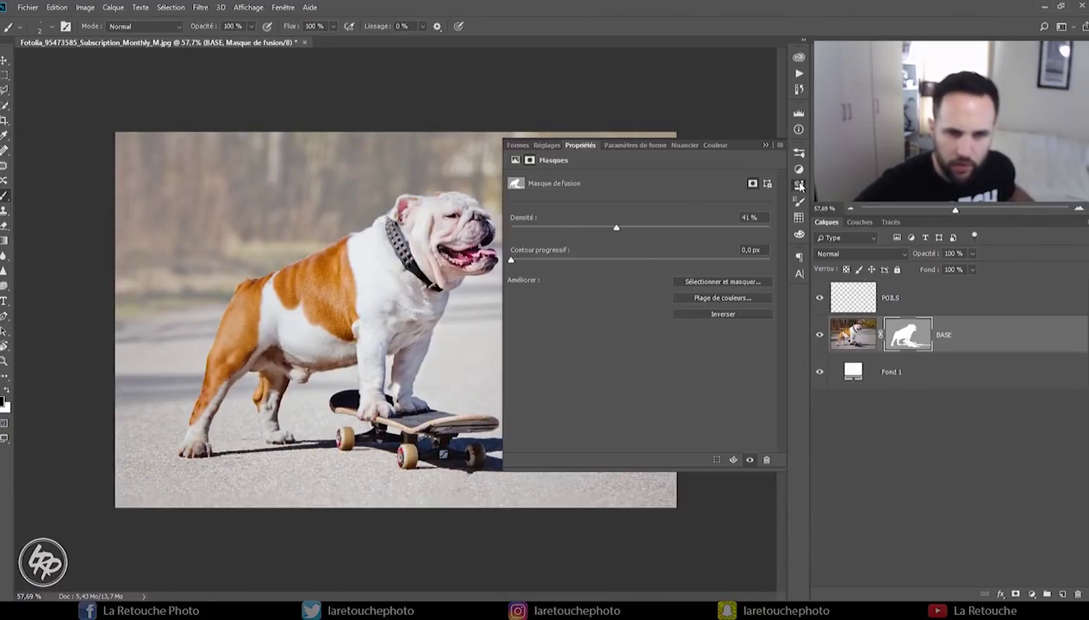
{"action": "left_click_drag", "start_coordinate": [619, 233], "coordinate": [802, 237]}
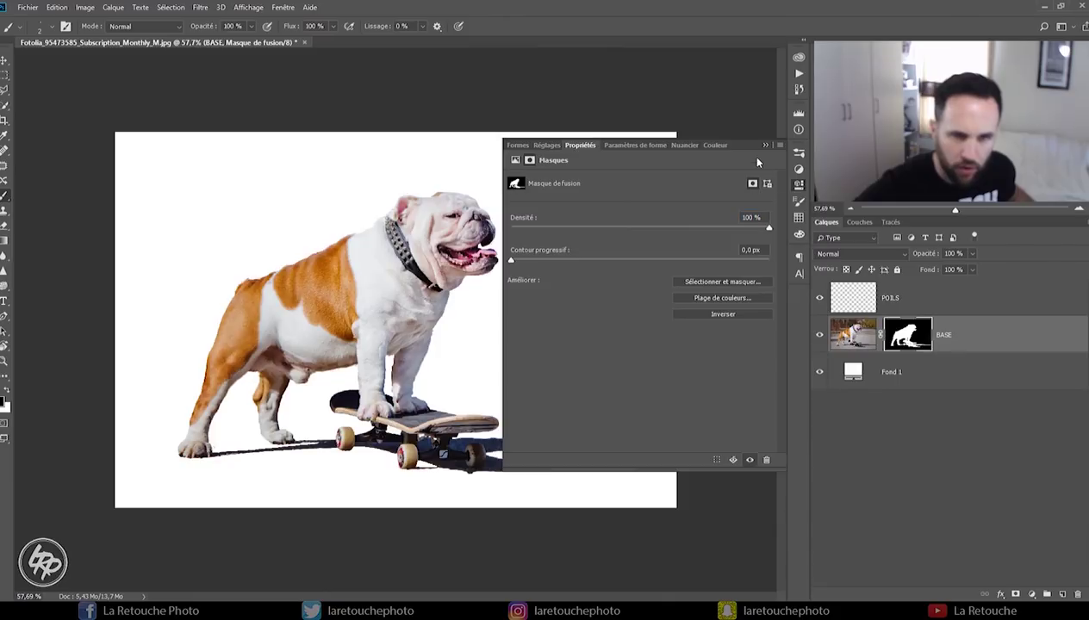
{"action": "left_click", "coordinate": [762, 143]}
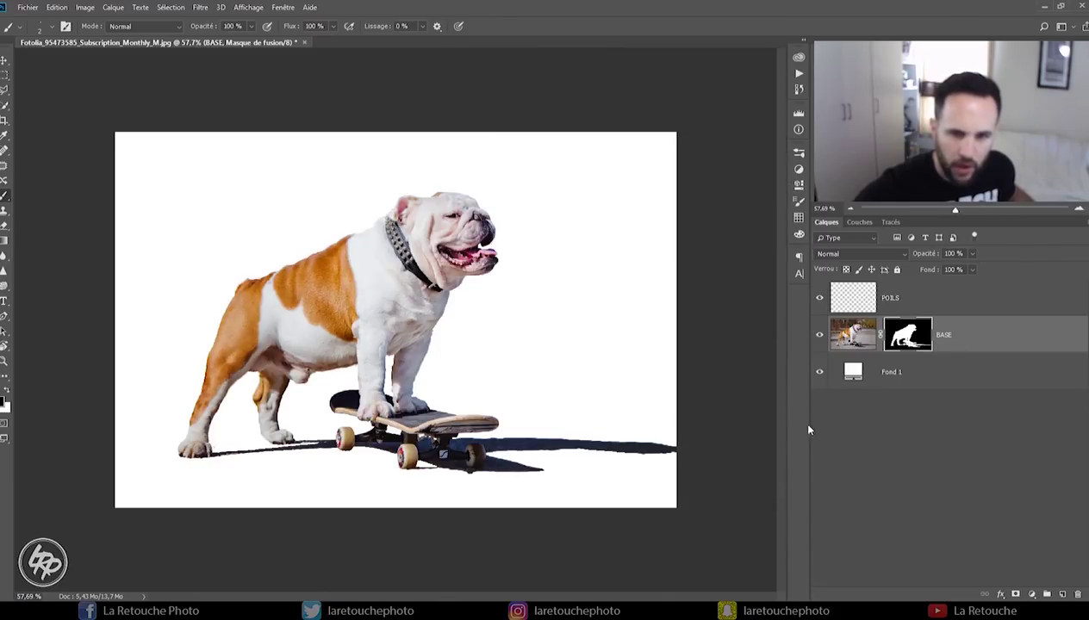
{"action": "double_click", "coordinate": [853, 371]}
Confirm black #000000 as Fond 1's fill and zoom in to inspect the dog's chest, head and back fur.
{"action": "left_click_drag", "start_coordinate": [479, 376], "coordinate": [355, 428]}
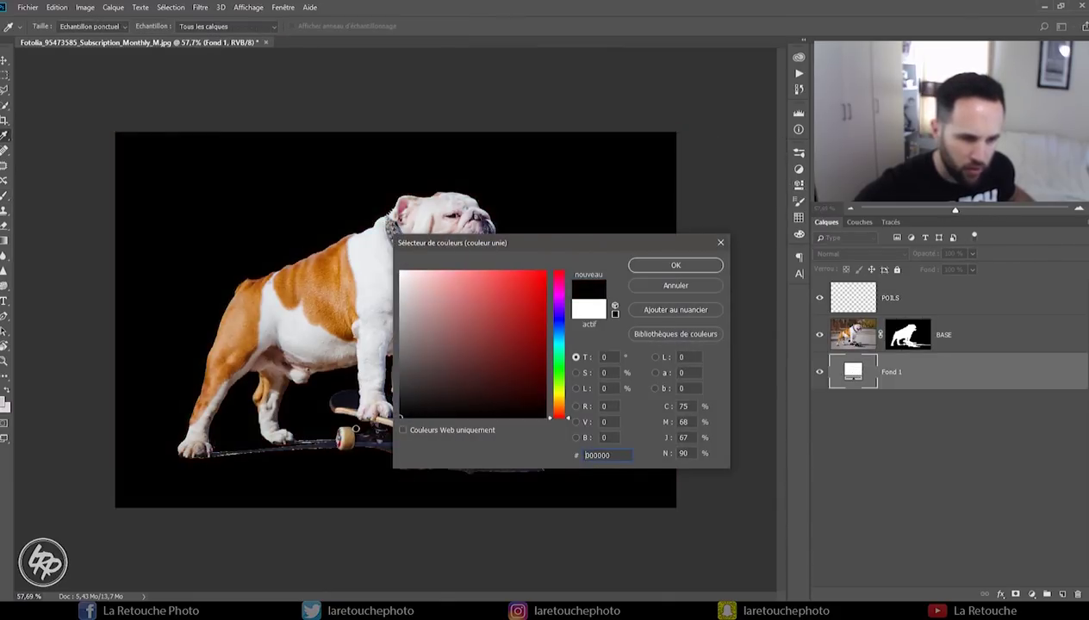
{"action": "left_click", "coordinate": [694, 268]}
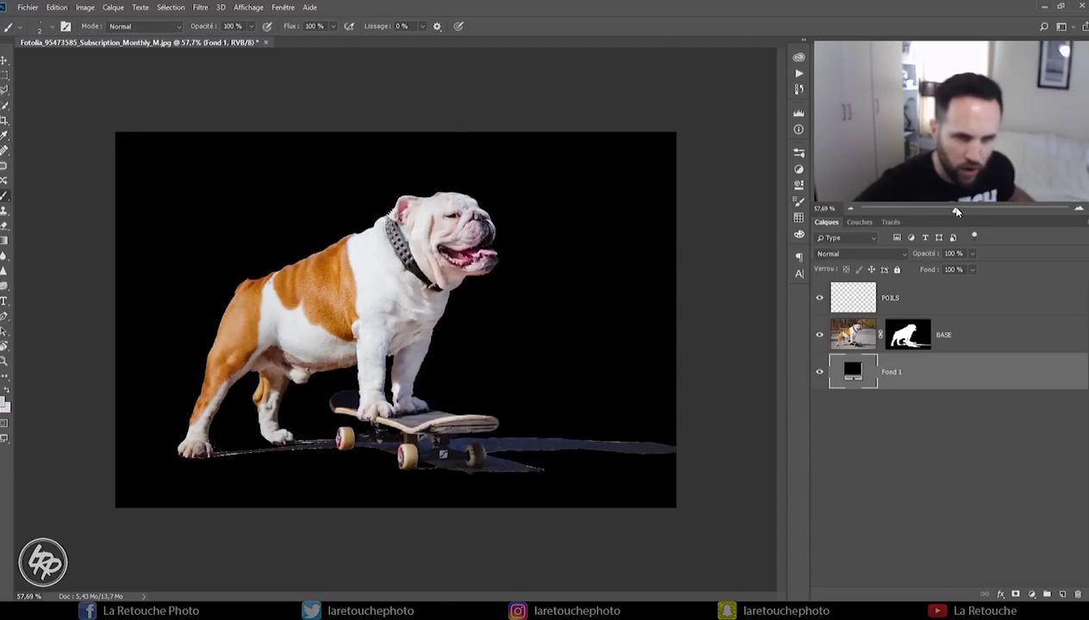
{"action": "left_click_drag", "start_coordinate": [955, 210], "coordinate": [990, 210]}
{"action": "left_click_drag", "start_coordinate": [408, 418], "coordinate": [578, 356]}
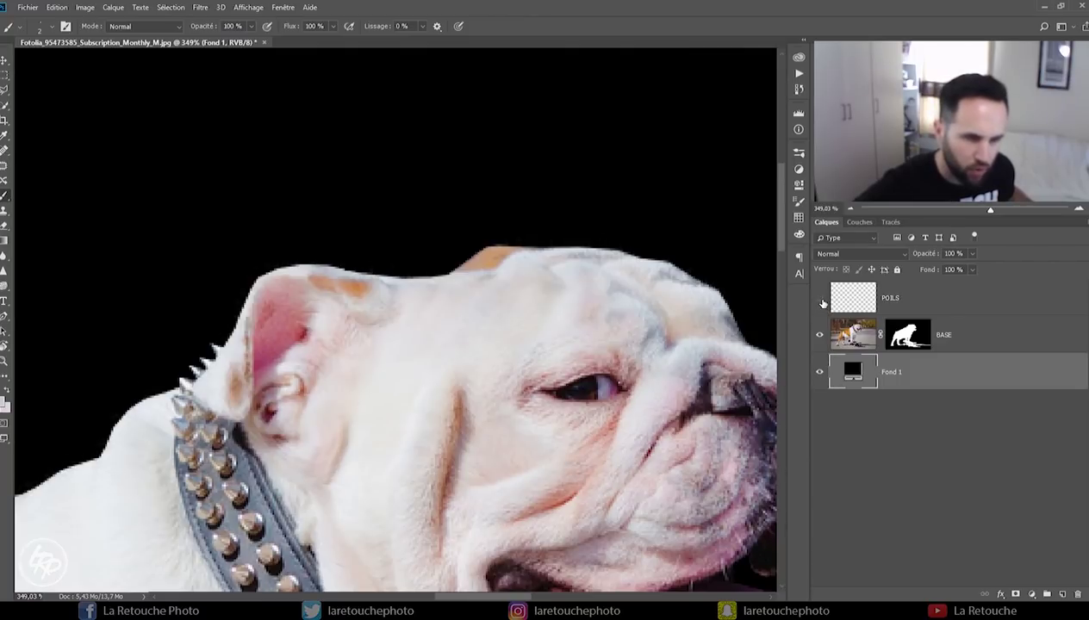
{"action": "left_click_drag", "start_coordinate": [364, 333], "coordinate": [513, 263]}
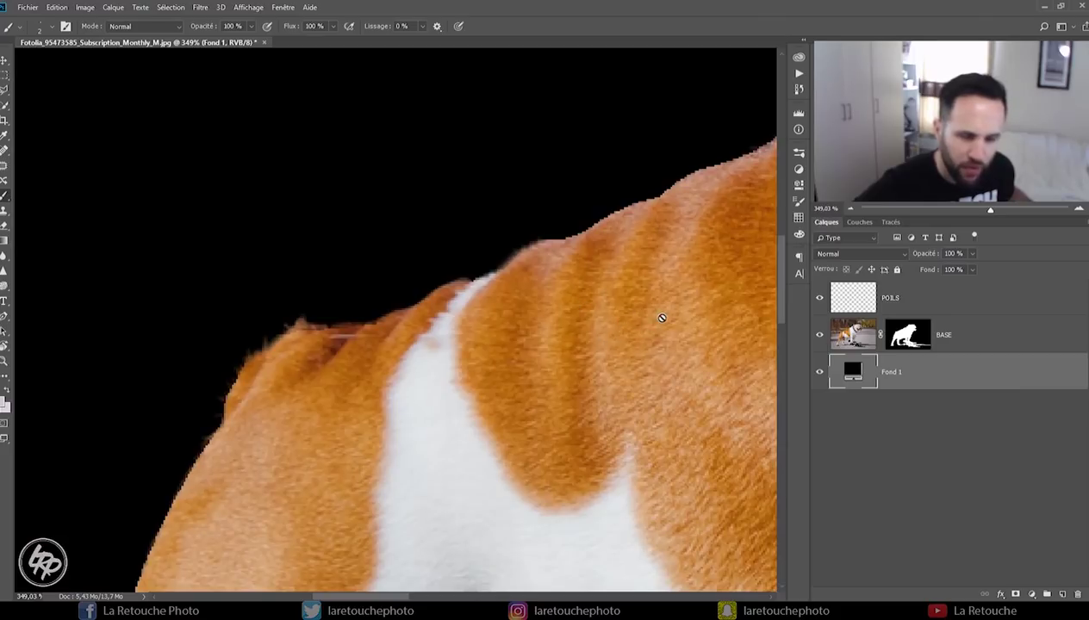
Bring up the Duplicate Layer dialog for the POILS layer, proposing 'POILS copie'.
{"action": "left_click", "coordinate": [896, 303]}
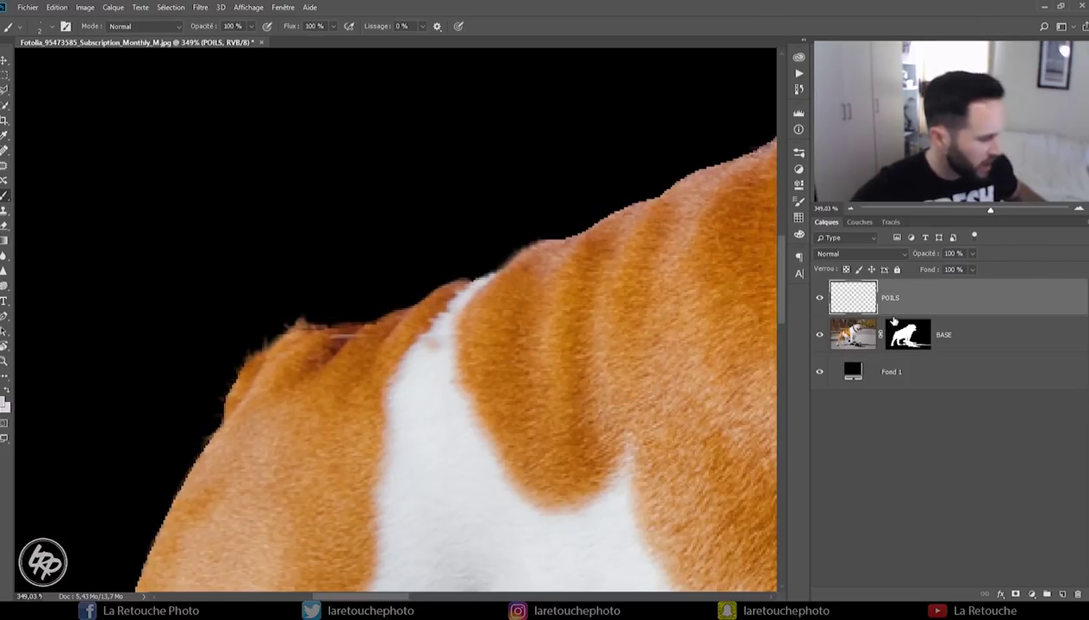
{"action": "right_click", "coordinate": [905, 306]}
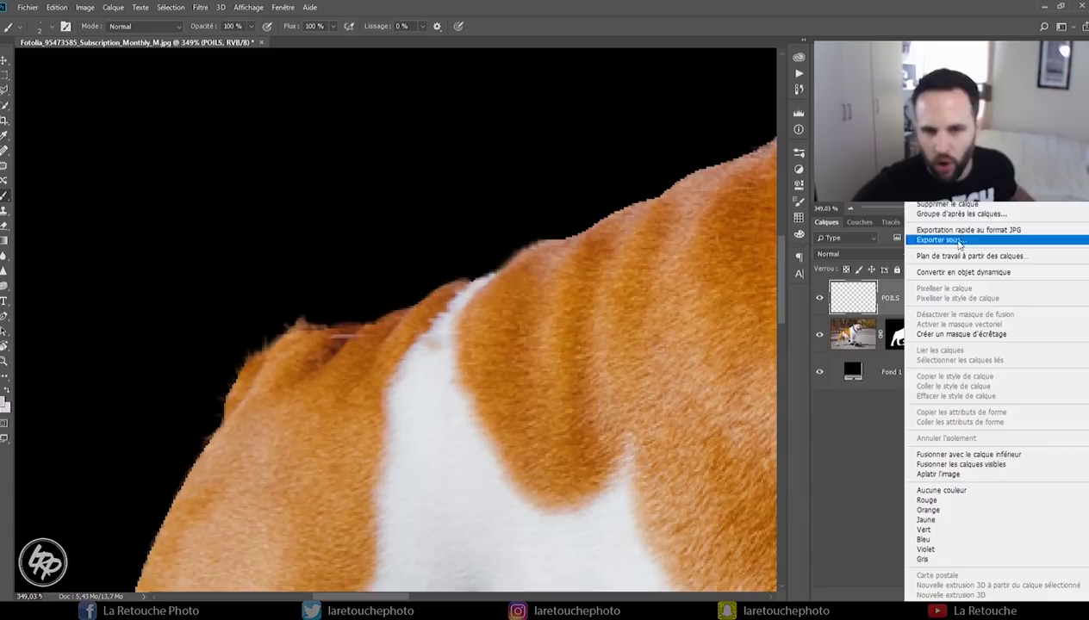
{"action": "left_click", "coordinate": [944, 196]}
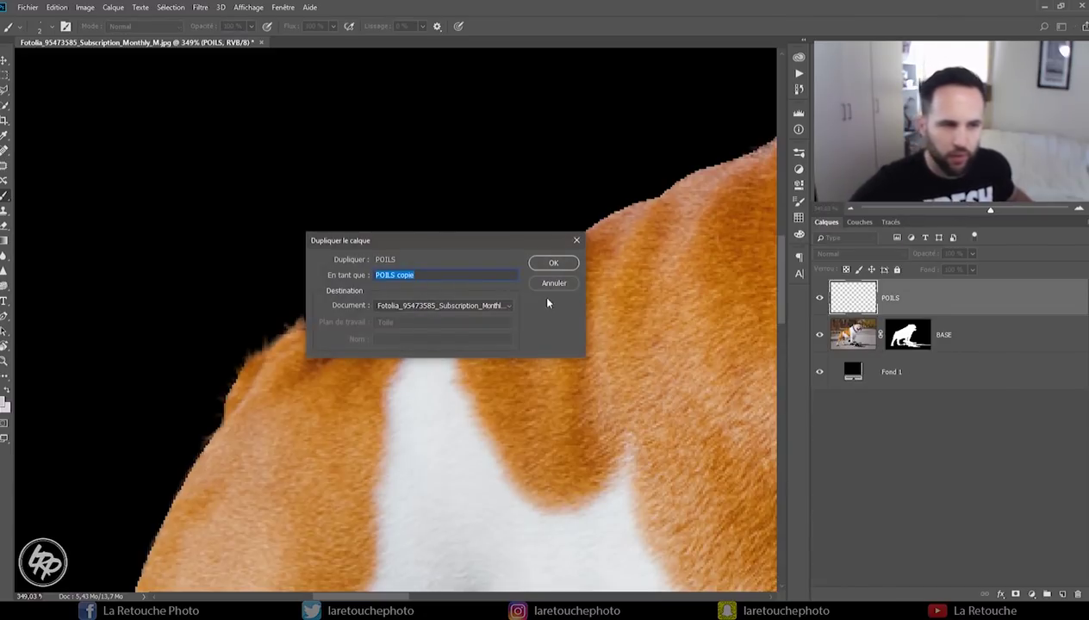
Create the POILS copie layer and toggle its visibility to compare the hair strands at the collar.
{"action": "left_click", "coordinate": [553, 263]}
{"action": "left_click_drag", "start_coordinate": [759, 327], "coordinate": [379, 484]}
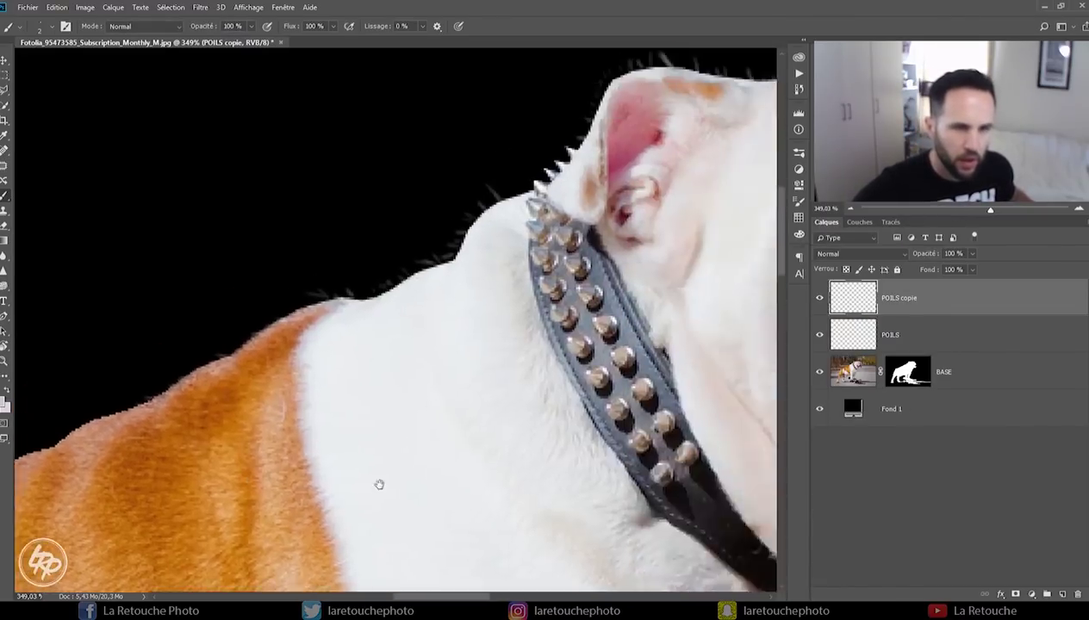
{"action": "left_click_drag", "start_coordinate": [651, 264], "coordinate": [566, 393]}
{"action": "left_click", "coordinate": [820, 298]}
{"action": "left_click", "coordinate": [821, 298]}
{"action": "left_click", "coordinate": [820, 298]}
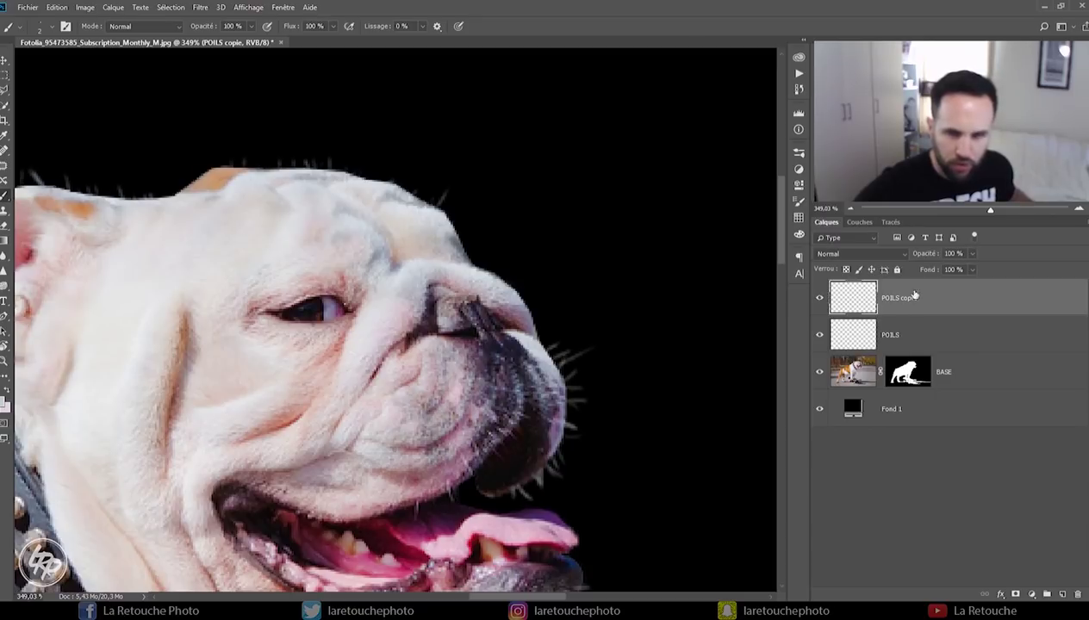
Set POILS copie to 50% opacity and merge it down into POILS.
{"action": "left_click", "coordinate": [911, 254]}
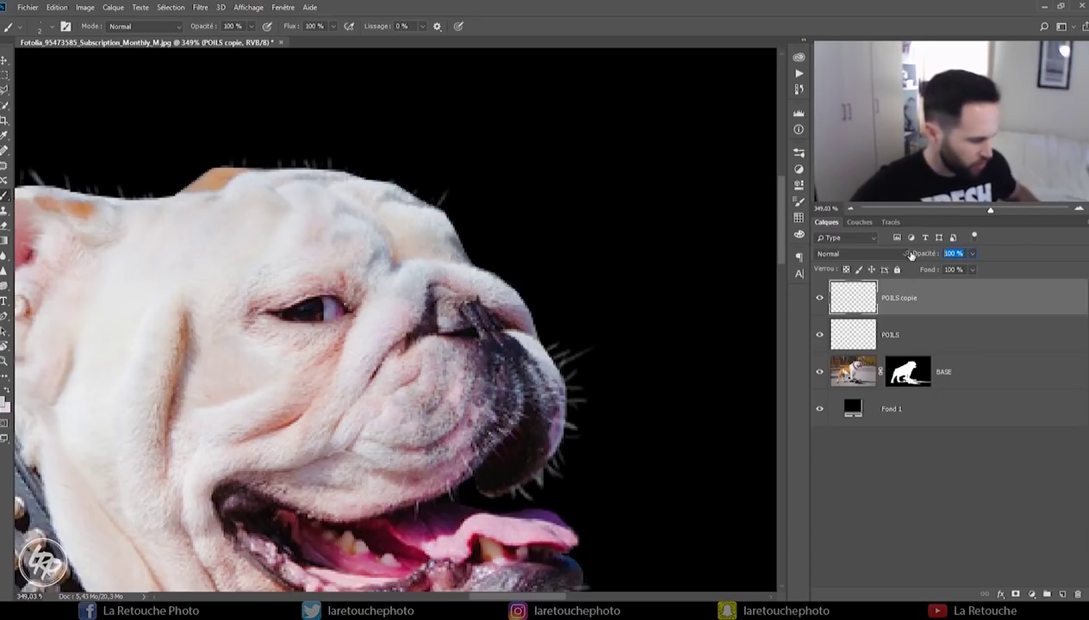
{"action": "type", "text": "50"}
{"action": "key", "text": "Return"}
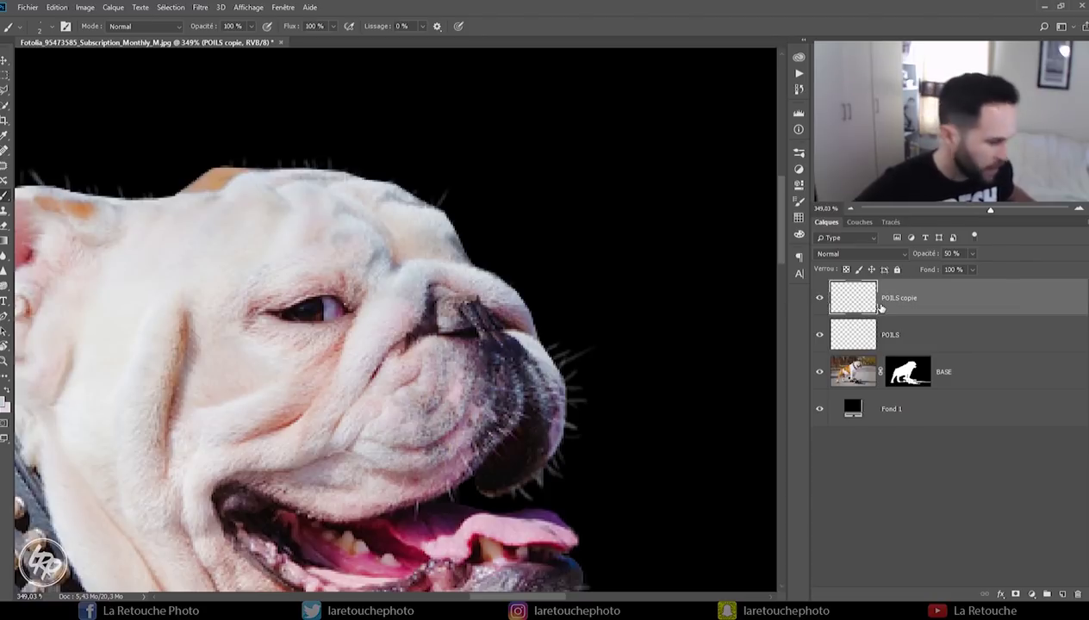
{"action": "key", "text": "ctrl+e"}
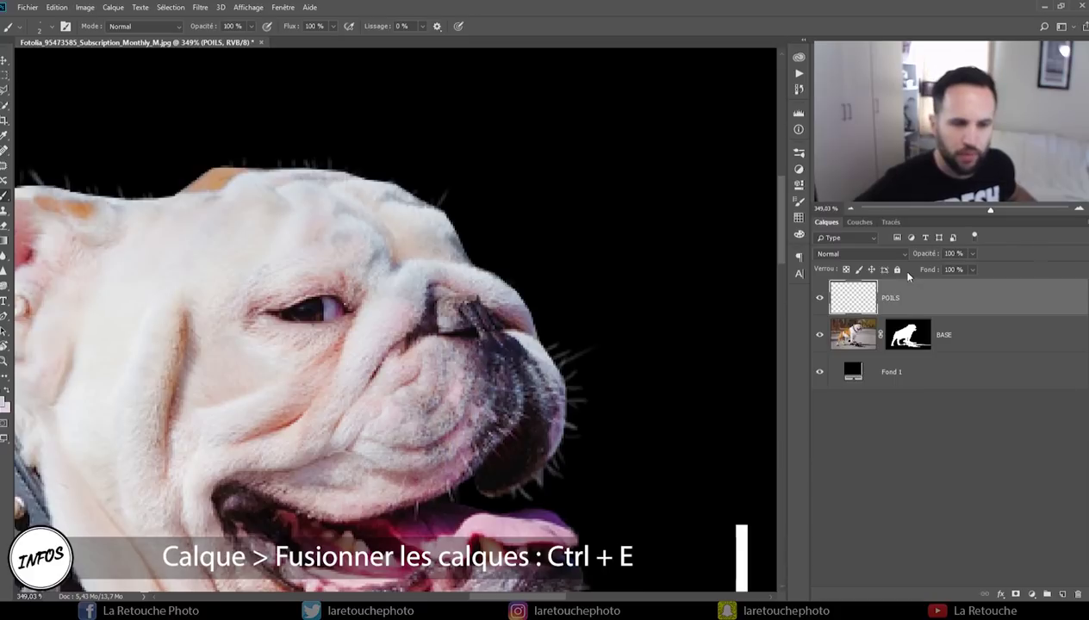
{"action": "left_click_drag", "start_coordinate": [990, 209], "coordinate": [961, 214]}
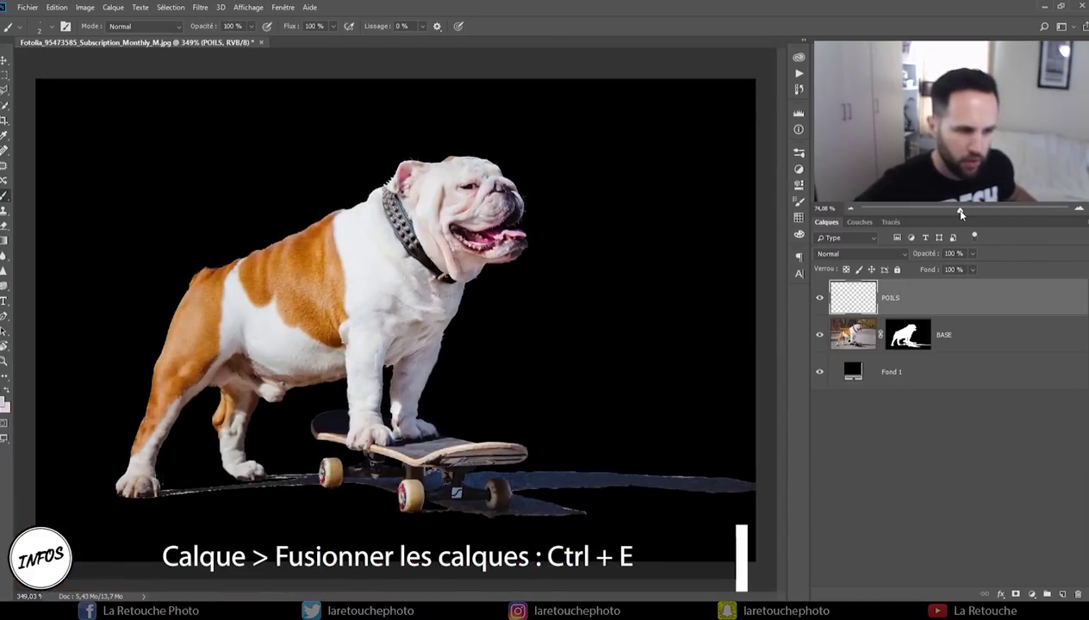
{"action": "left_click", "coordinate": [821, 298]}
{"action": "left_click", "coordinate": [820, 298]}
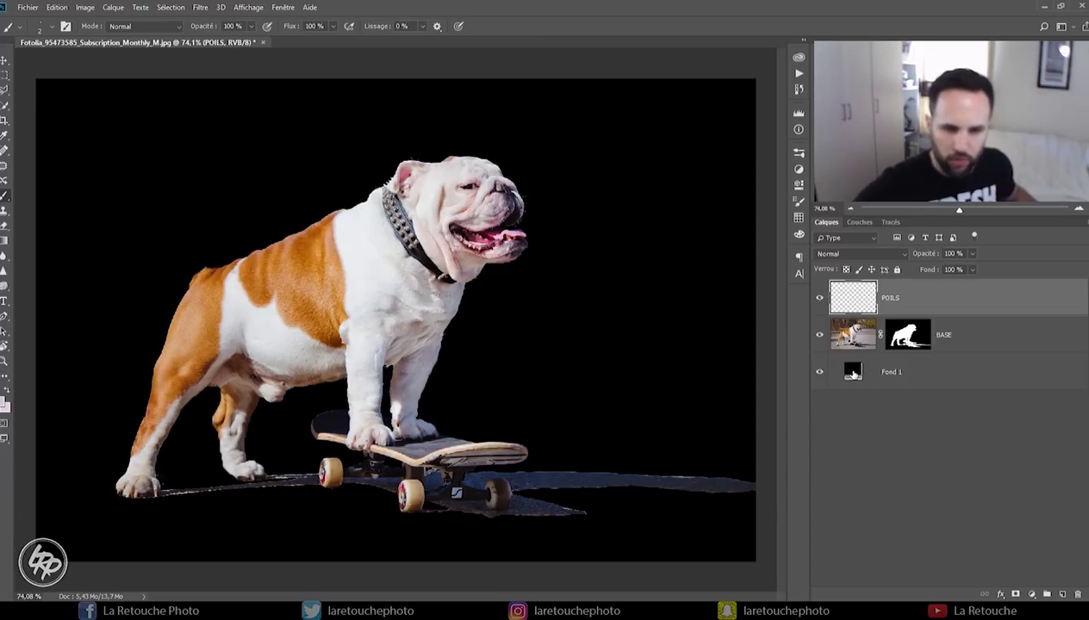
Change Fond 1's fill to white and begin renaming the BASE layer to DOG.
{"action": "double_click", "coordinate": [852, 371]}
{"action": "mouse_move", "coordinate": [520, 382]}
{"action": "left_mouse_down"}
{"action": "mouse_move", "coordinate": [438, 337]}
{"action": "mouse_move", "coordinate": [399, 271]}
{"action": "left_mouse_up"}
{"action": "left_click", "coordinate": [676, 264]}
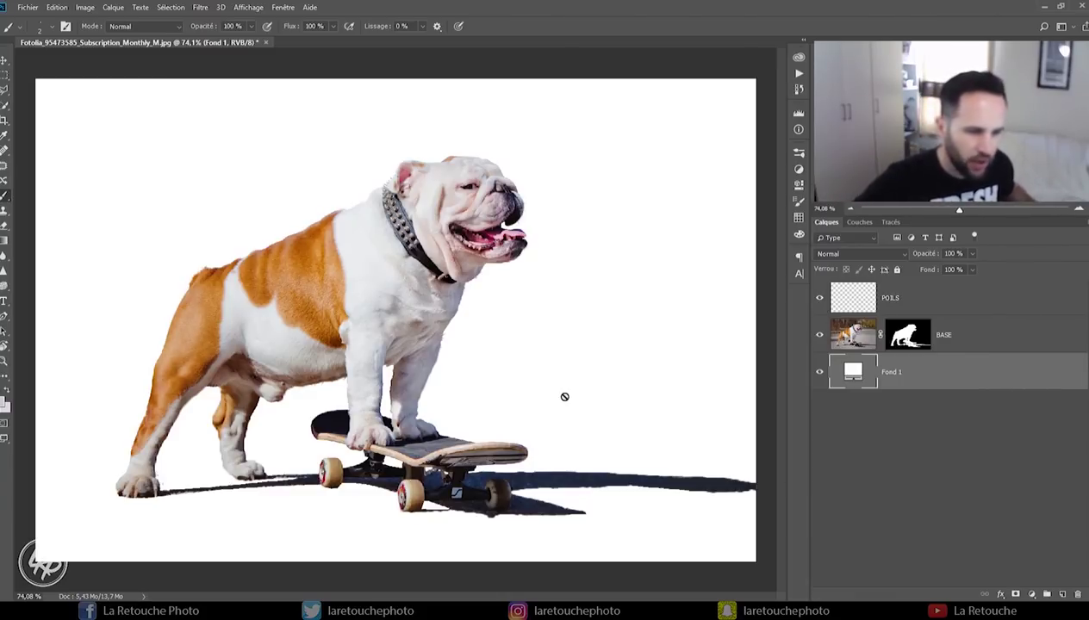
{"action": "double_click", "coordinate": [944, 335]}
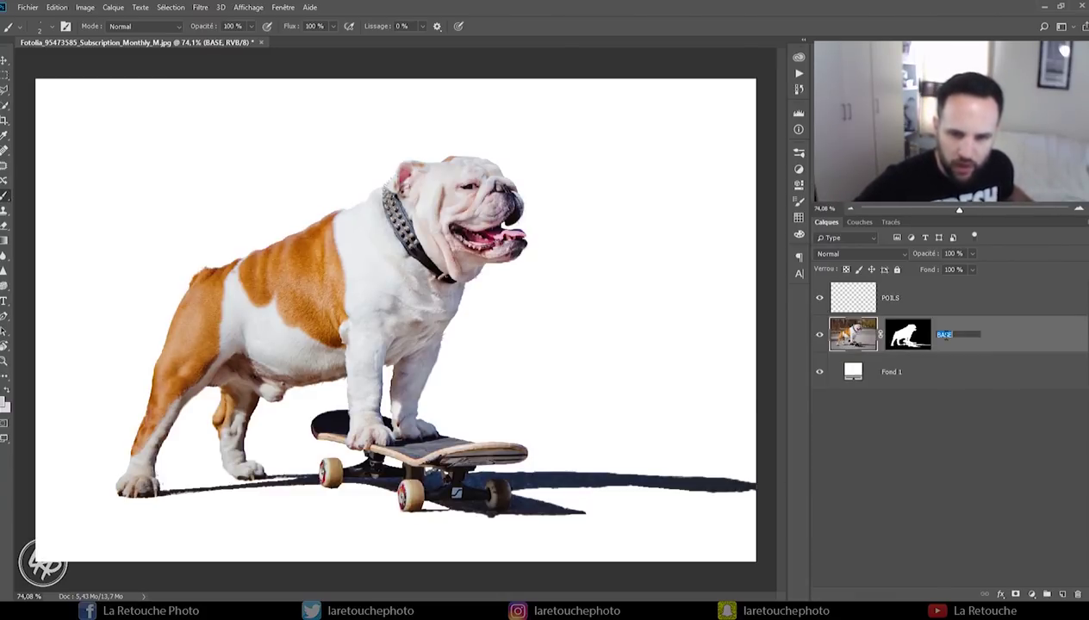
{"action": "type", "text": "C"}
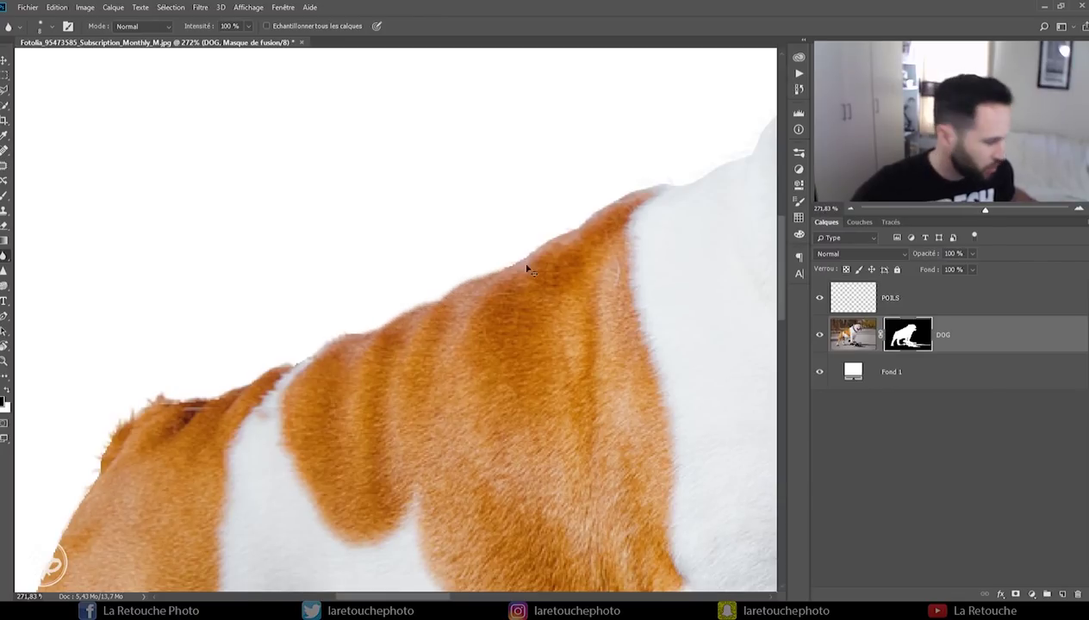
Blur the DOG mask edges at 20% strength along the back, head, chest and leg.
{"action": "left_click", "coordinate": [228, 26]}
{"action": "type", "text": "20"}
{"action": "key", "text": "Return"}
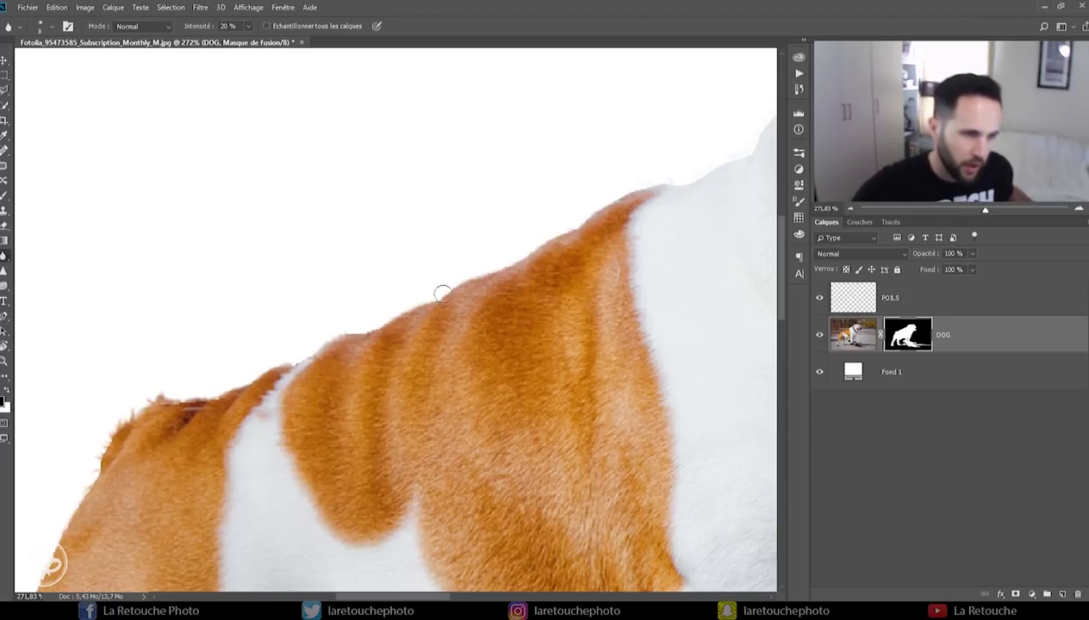
{"action": "left_click_drag", "start_coordinate": [288, 387], "coordinate": [311, 330]}
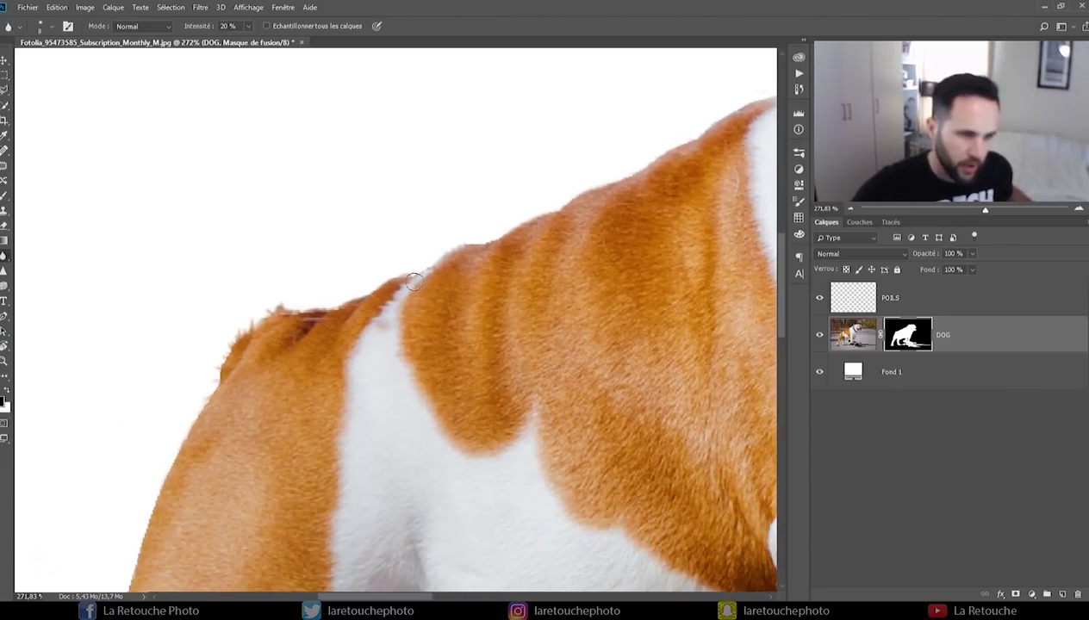
{"action": "left_click_drag", "start_coordinate": [632, 233], "coordinate": [394, 255]}
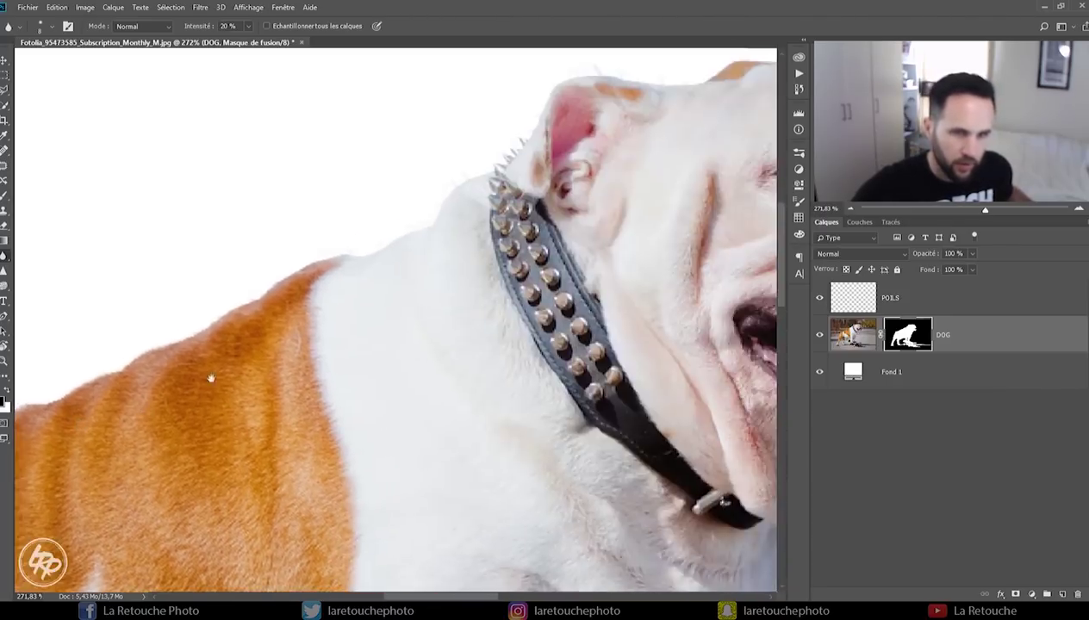
{"action": "left_click_drag", "start_coordinate": [571, 200], "coordinate": [389, 218]}
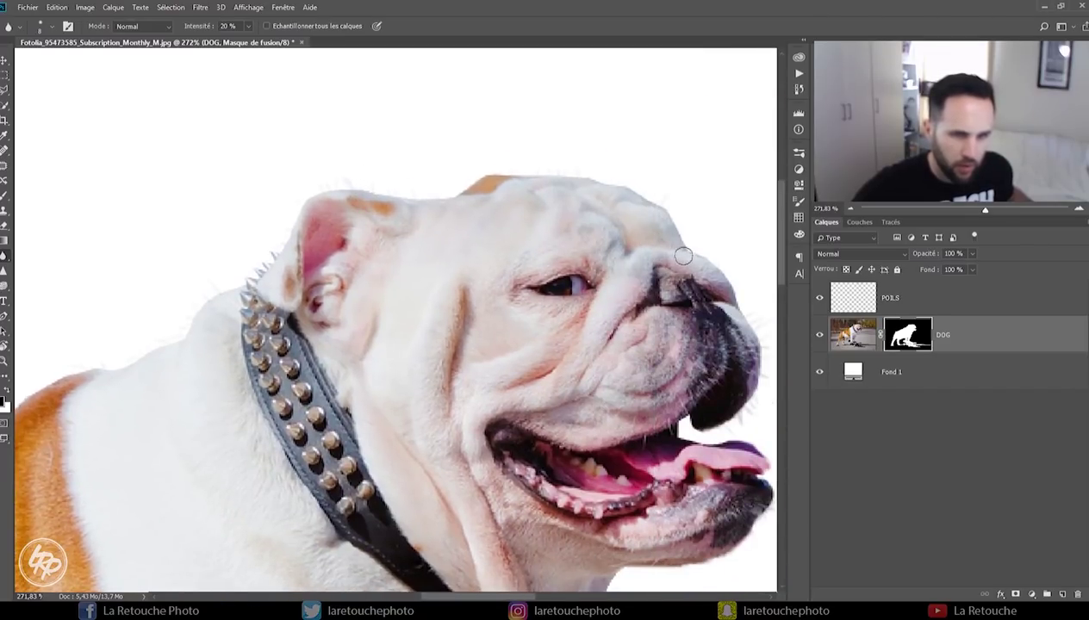
{"action": "left_click_drag", "start_coordinate": [674, 253], "coordinate": [452, 150]}
{"action": "mouse_move", "coordinate": [413, 397]}
{"action": "left_mouse_down"}
{"action": "mouse_move", "coordinate": [513, 218]}
{"action": "mouse_move", "coordinate": [491, 202]}
{"action": "mouse_move", "coordinate": [389, 214]}
{"action": "mouse_move", "coordinate": [479, 204]}
{"action": "mouse_move", "coordinate": [493, 187]}
{"action": "mouse_move", "coordinate": [418, 255]}
{"action": "left_mouse_up"}
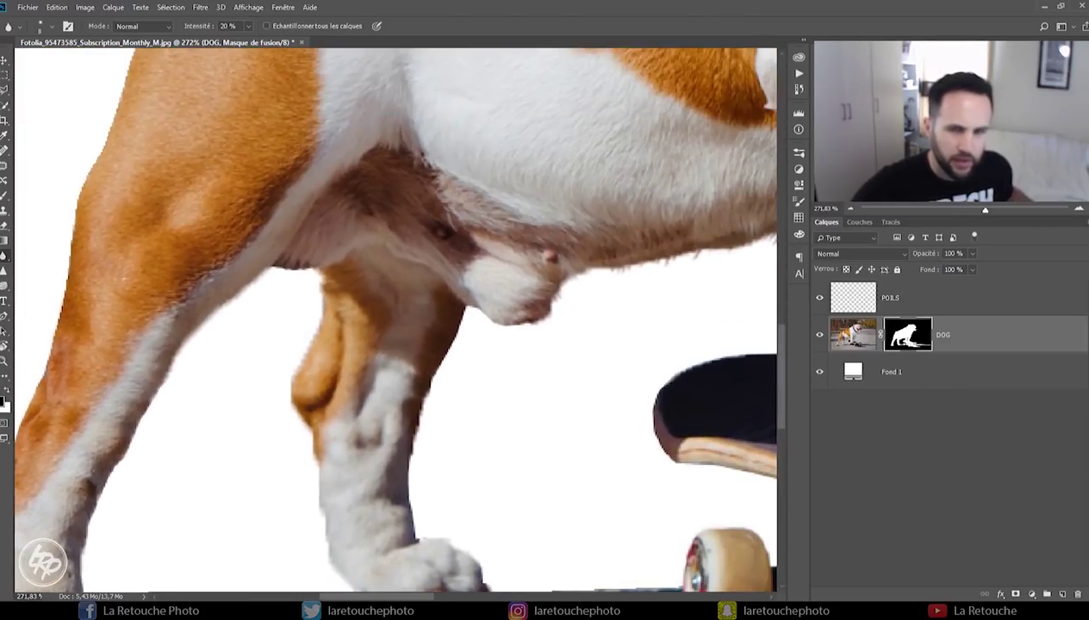
{"action": "left_click_drag", "start_coordinate": [985, 213], "coordinate": [957, 210]}
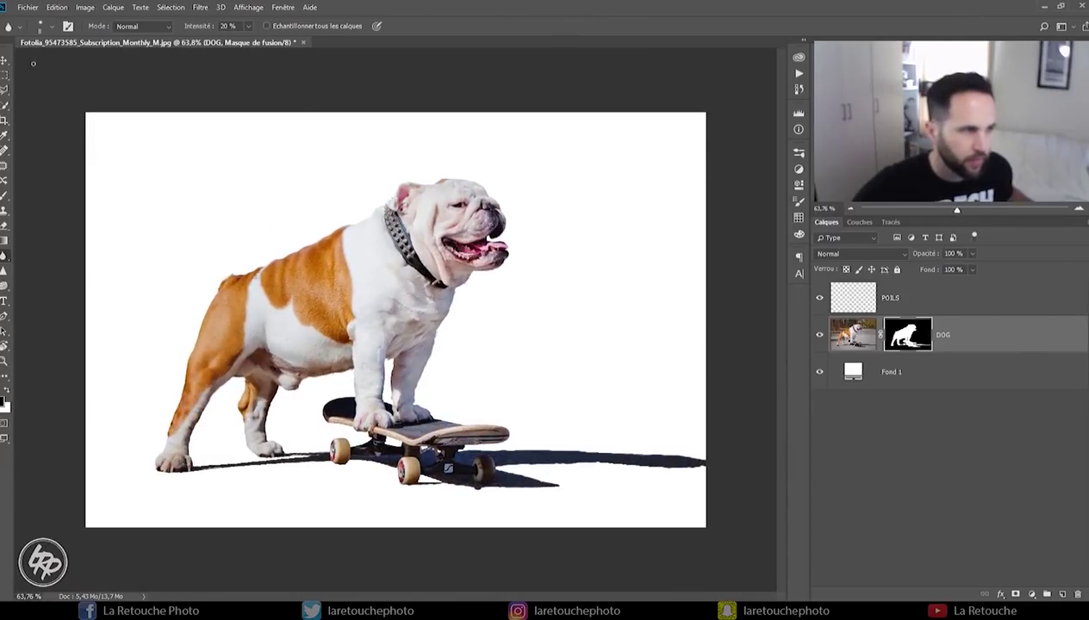
Name the duplicated DOG layer SHADOW, using the Move tool.
{"action": "left_click", "coordinate": [5, 62]}
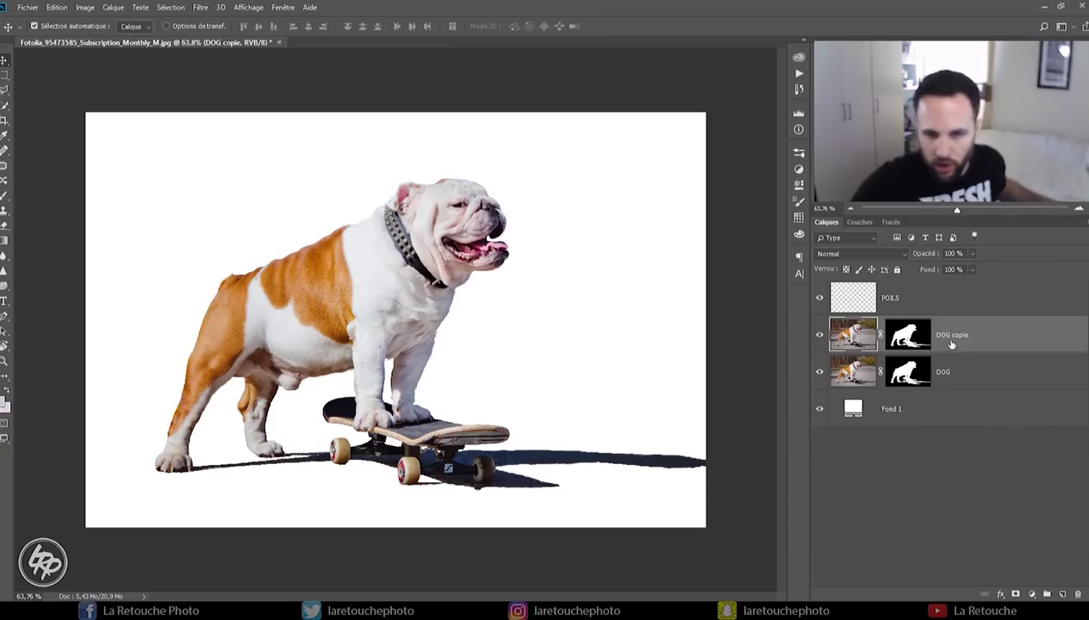
{"action": "double_click", "coordinate": [952, 334]}
{"action": "type", "text": "SHADO"}
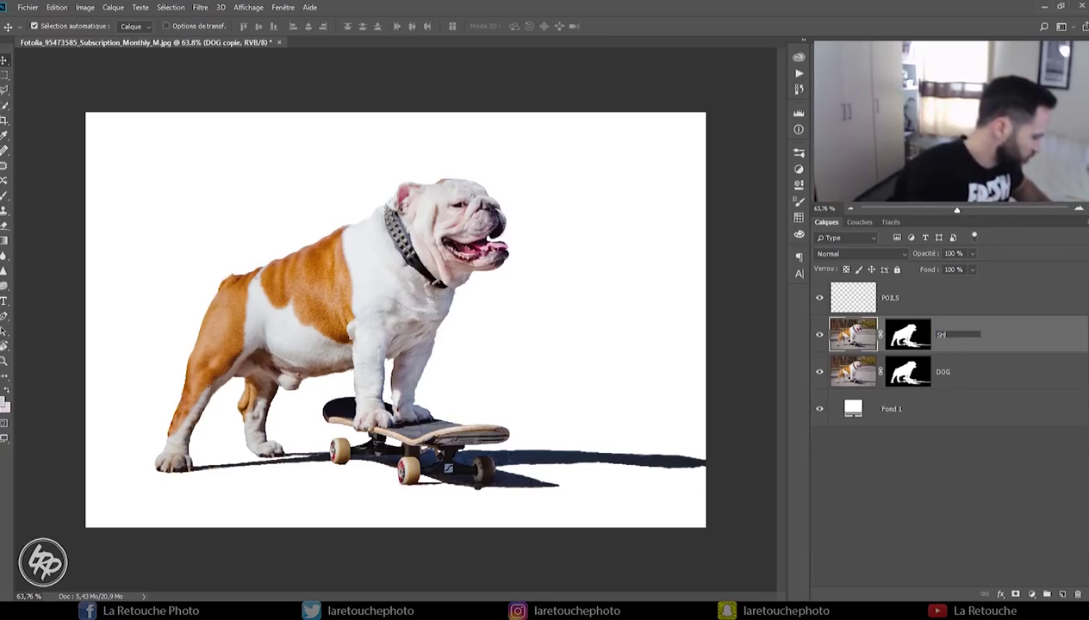
{"action": "type", "text": "W"}
{"action": "key", "text": "Return"}
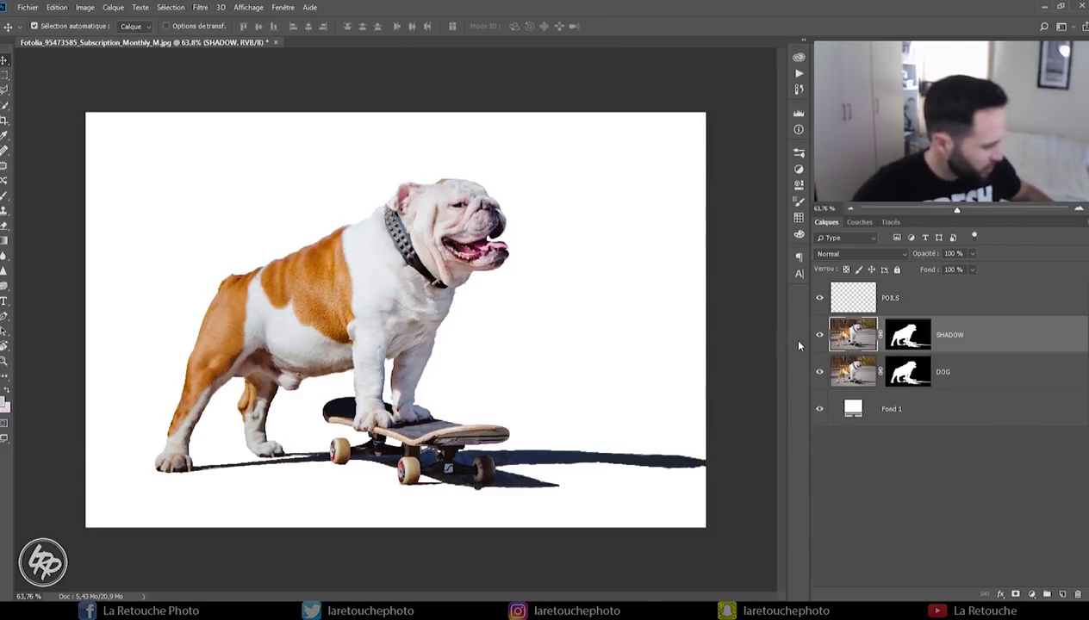
Start a Polygonal Lasso outline above the dog's back, in front of it and beside the skateboard nose.
{"action": "key", "text": "l"}
{"action": "scroll", "coordinate": [622, 388], "scroll_direction": "up", "scroll_amount": 5}
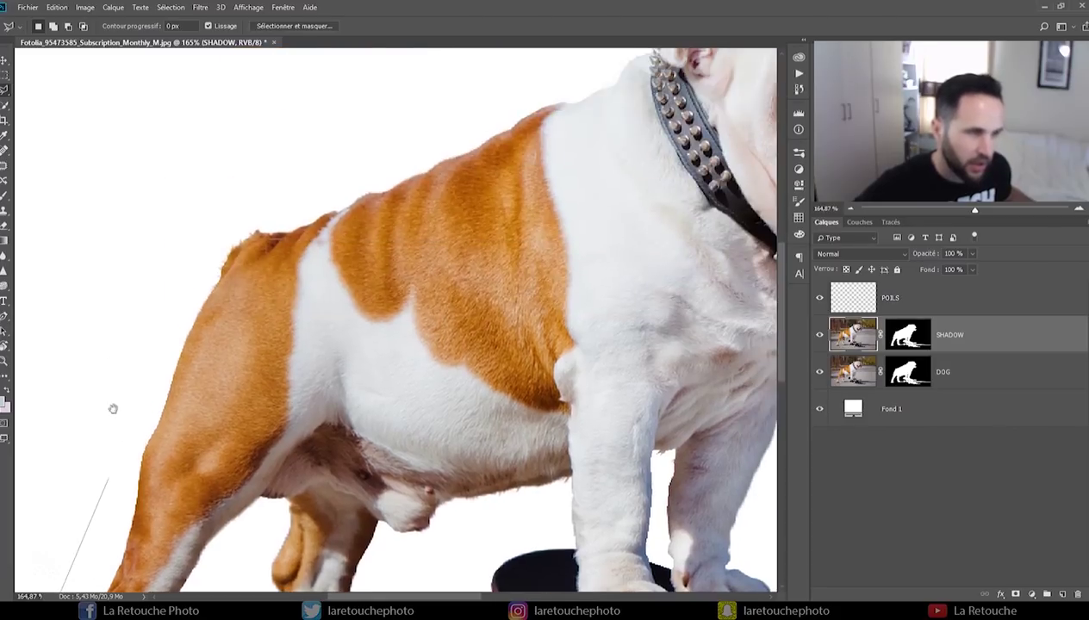
{"action": "left_click", "coordinate": [214, 170]}
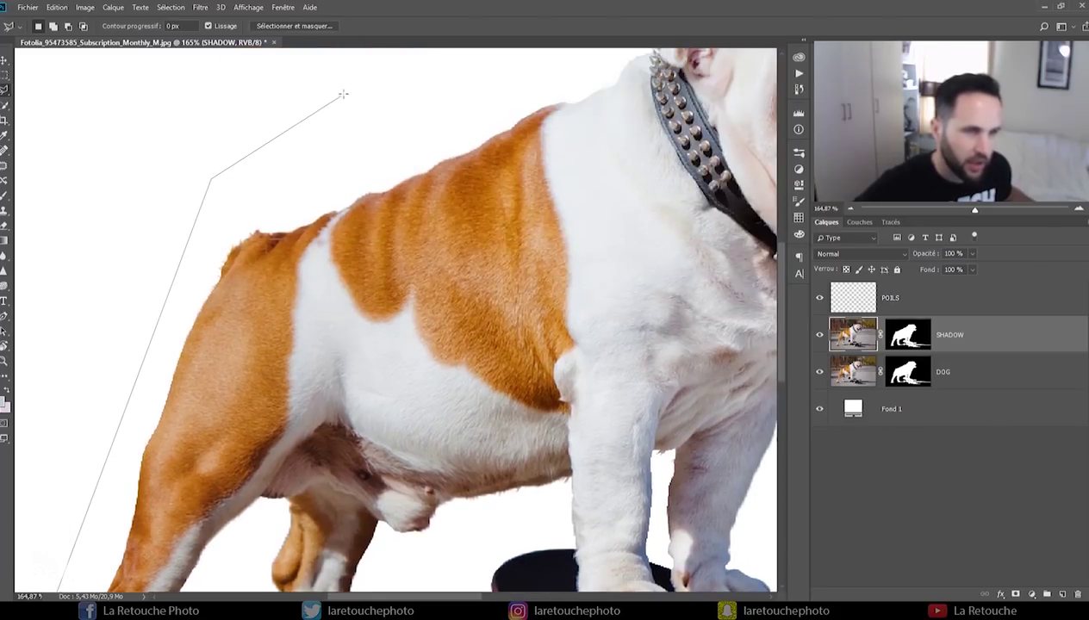
{"action": "scroll", "coordinate": [551, 168], "scroll_direction": "down", "scroll_amount": 5}
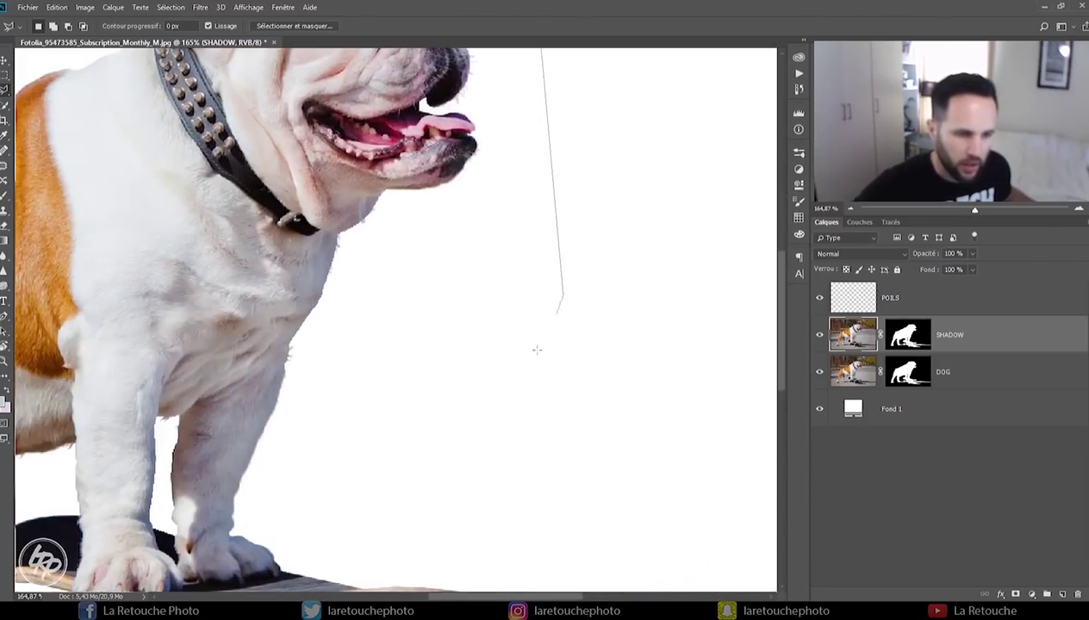
{"action": "left_click", "coordinate": [478, 158]}
{"action": "left_click", "coordinate": [627, 292]}
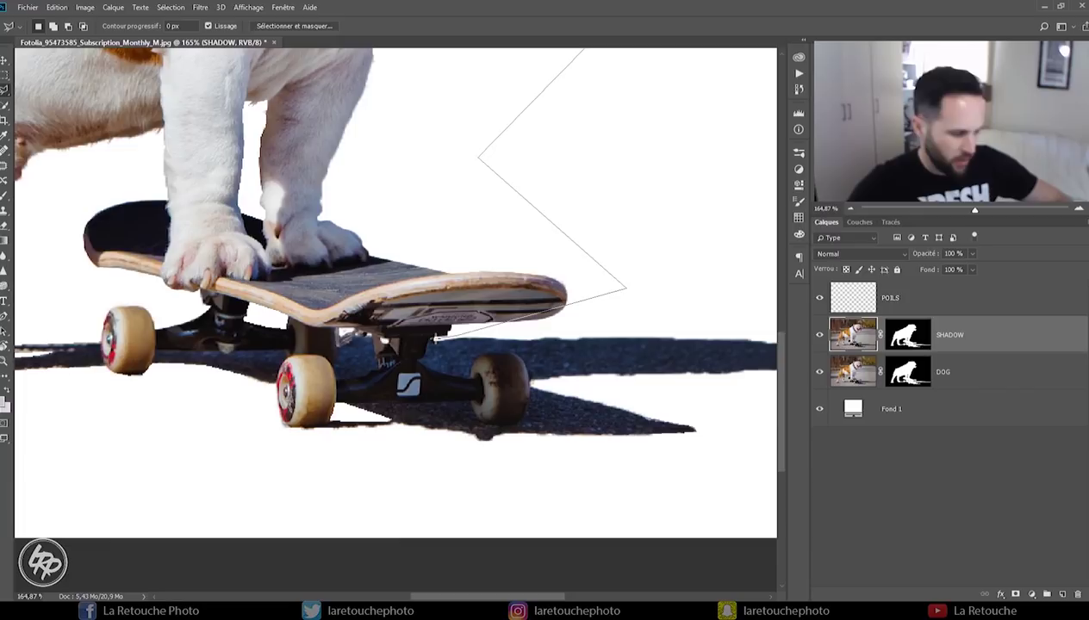
{"action": "scroll", "coordinate": [436, 339], "scroll_direction": "up", "scroll_amount": 1}
{"action": "scroll", "coordinate": [435, 339], "scroll_direction": "up", "scroll_amount": 2}
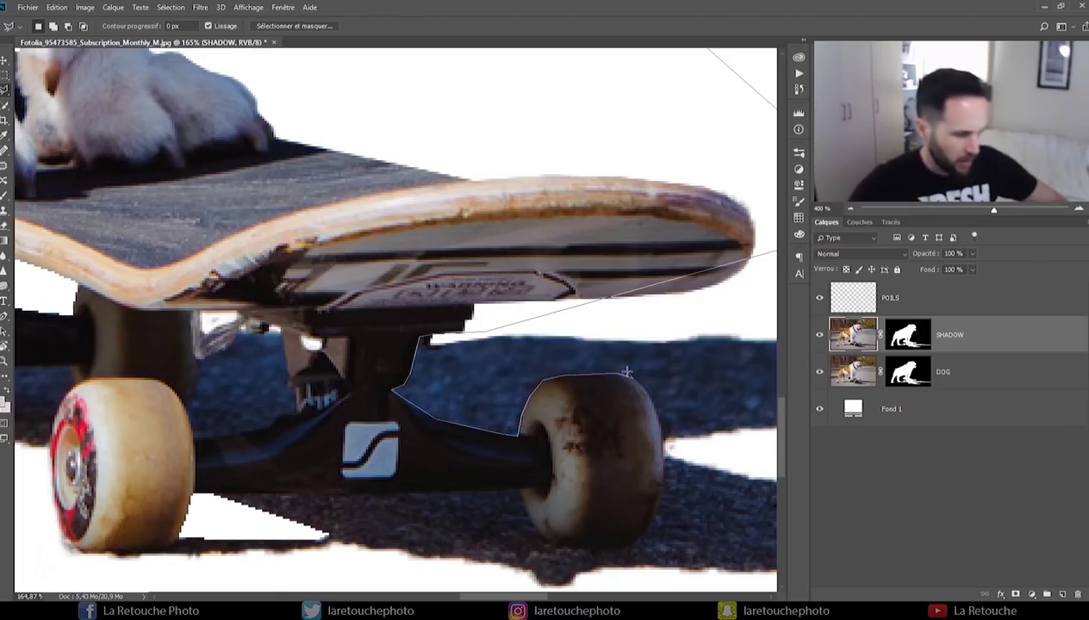
{"action": "scroll", "coordinate": [633, 378], "scroll_direction": "up", "scroll_amount": 1}
{"action": "scroll", "coordinate": [628, 374], "scroll_direction": "up", "scroll_amount": 1}
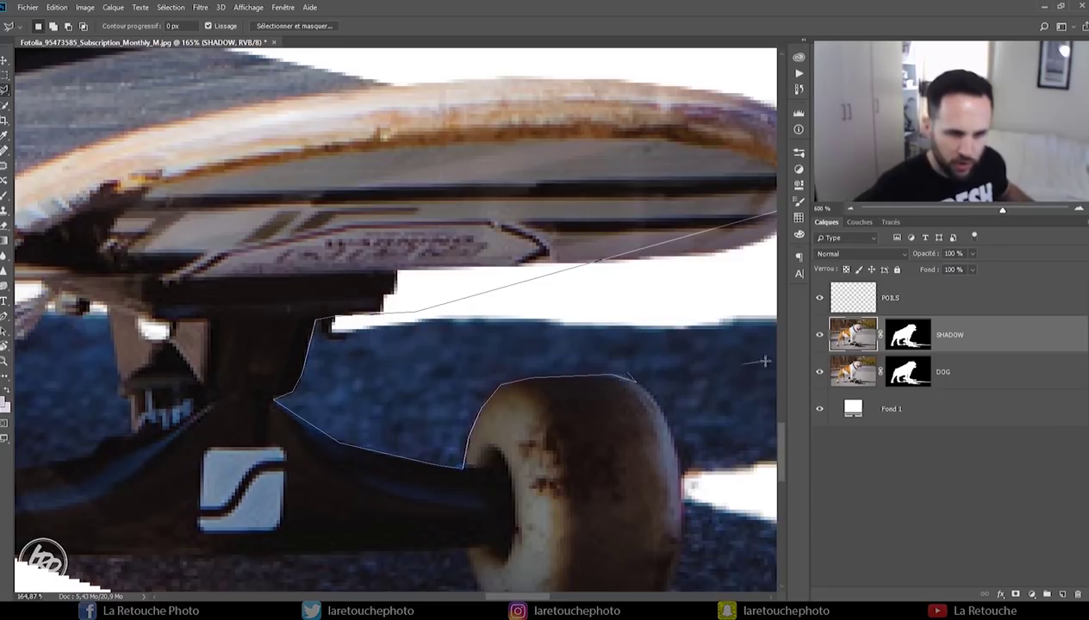
Trace along the truck, wheels and front paw just above the shadow, then close the selection.
{"action": "left_click_drag", "start_coordinate": [670, 413], "coordinate": [551, 286]}
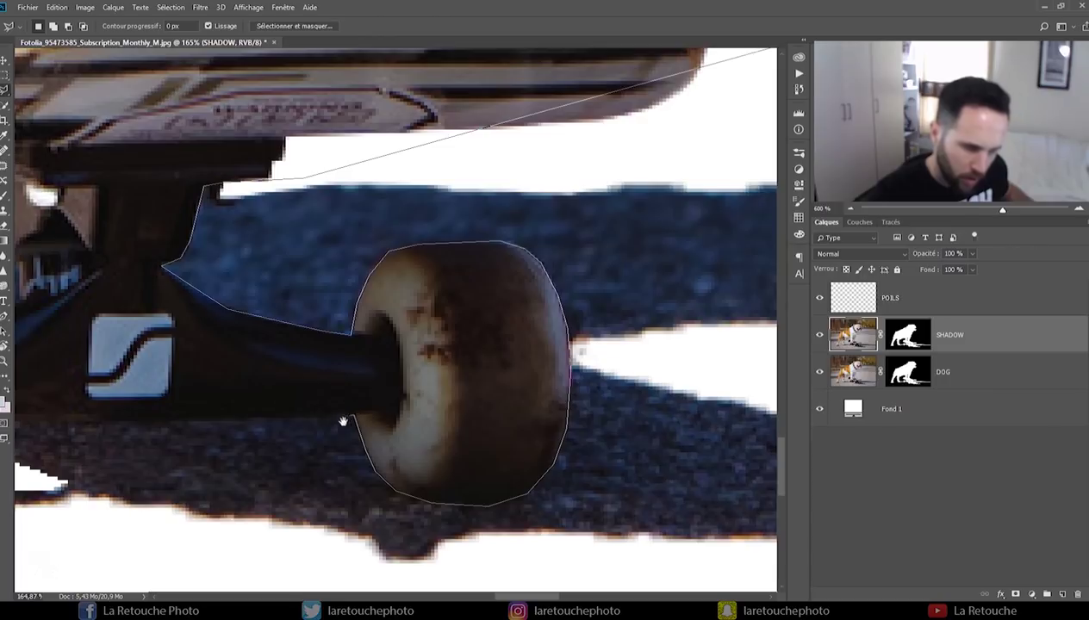
{"action": "left_click_drag", "start_coordinate": [342, 421], "coordinate": [690, 346]}
{"action": "left_click", "coordinate": [257, 349]}
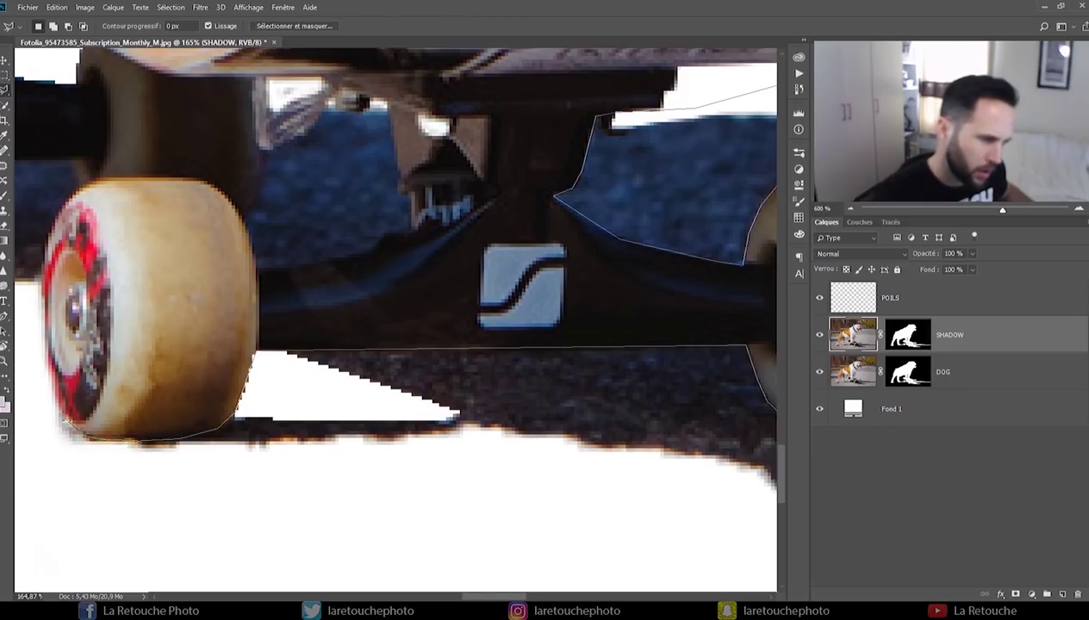
{"action": "mouse_move", "coordinate": [76, 463]}
{"action": "left_mouse_down"}
{"action": "mouse_move", "coordinate": [401, 381]}
{"action": "mouse_move", "coordinate": [444, 321]}
{"action": "left_mouse_up"}
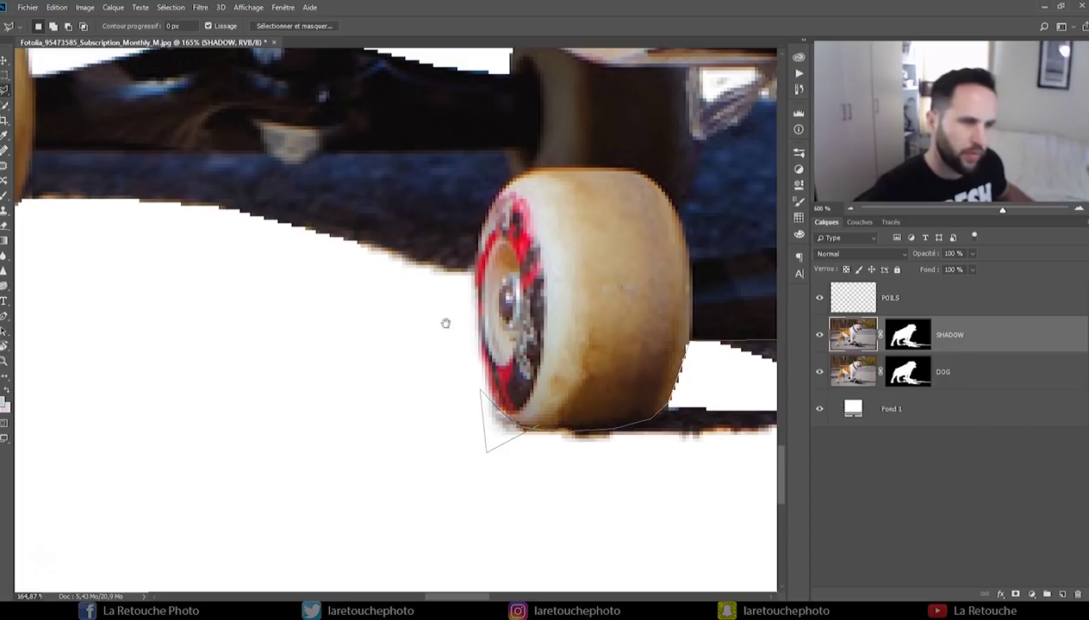
{"action": "left_click_drag", "start_coordinate": [433, 258], "coordinate": [366, 422]}
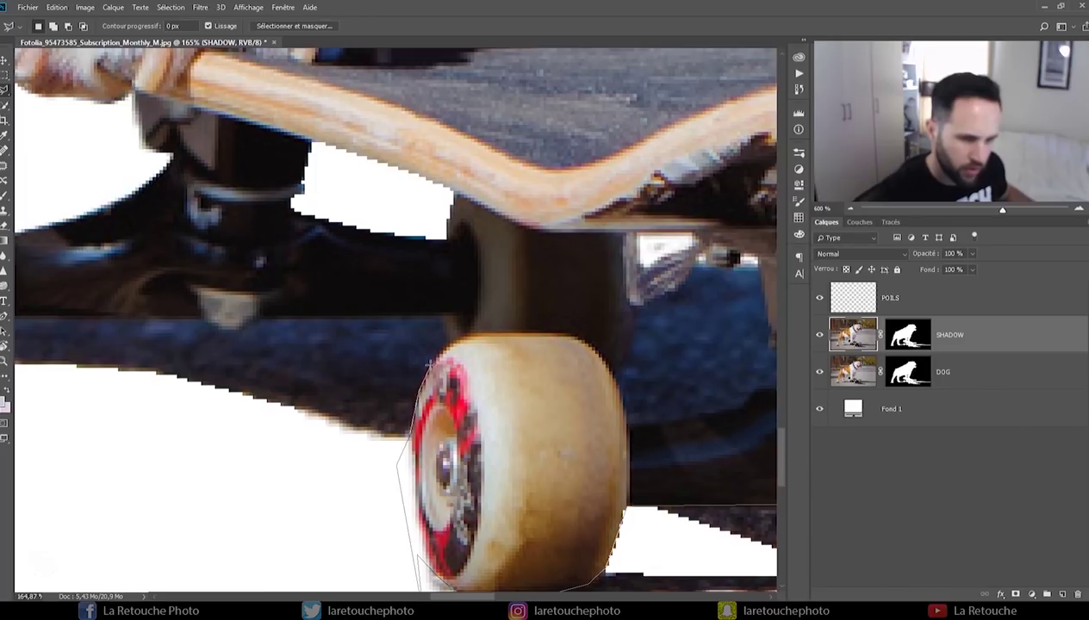
{"action": "left_click_drag", "start_coordinate": [414, 321], "coordinate": [560, 296]}
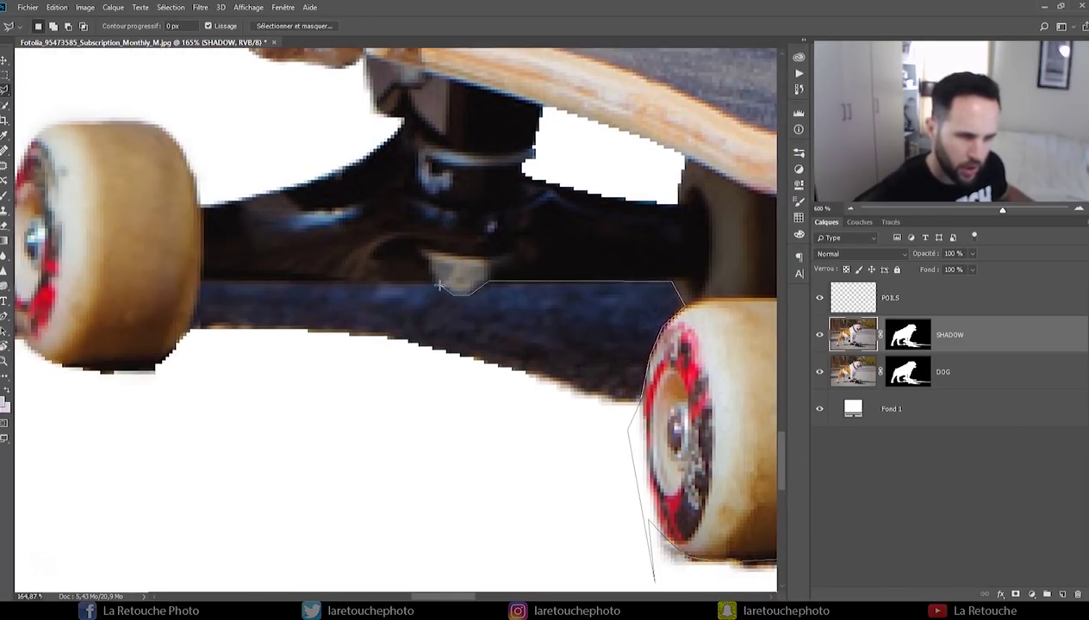
{"action": "left_click", "coordinate": [200, 282]}
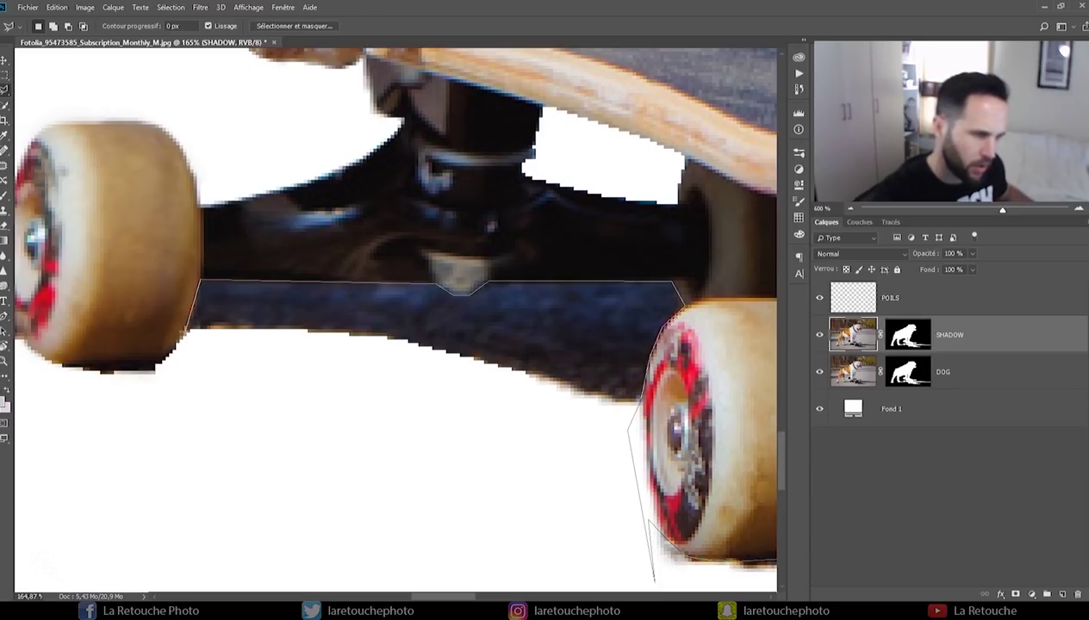
{"action": "left_click_drag", "start_coordinate": [210, 333], "coordinate": [362, 299]}
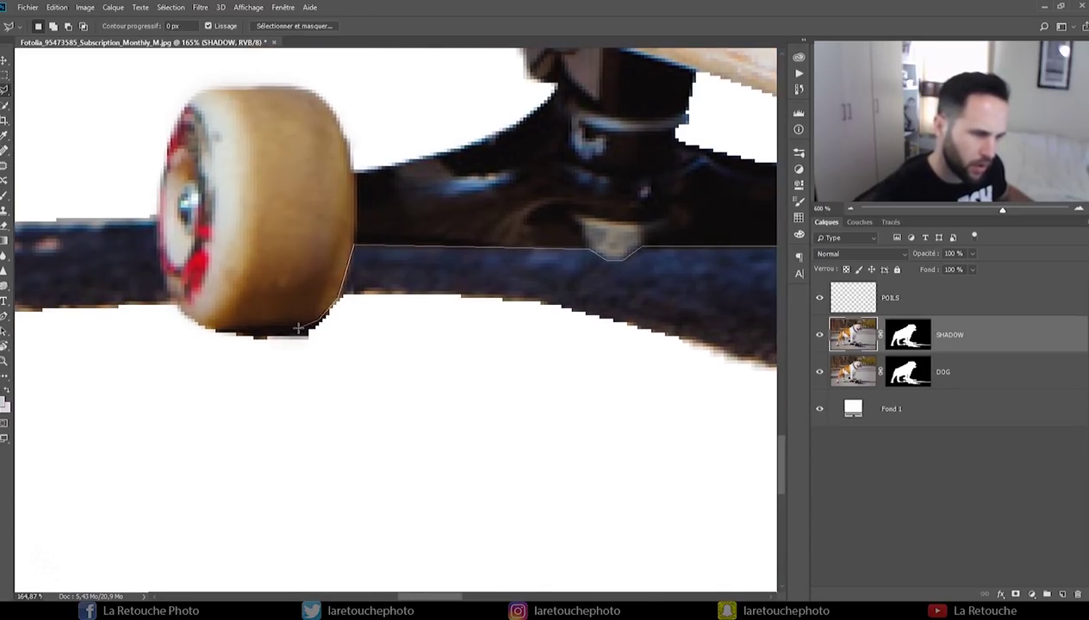
{"action": "left_click_drag", "start_coordinate": [195, 327], "coordinate": [357, 337]}
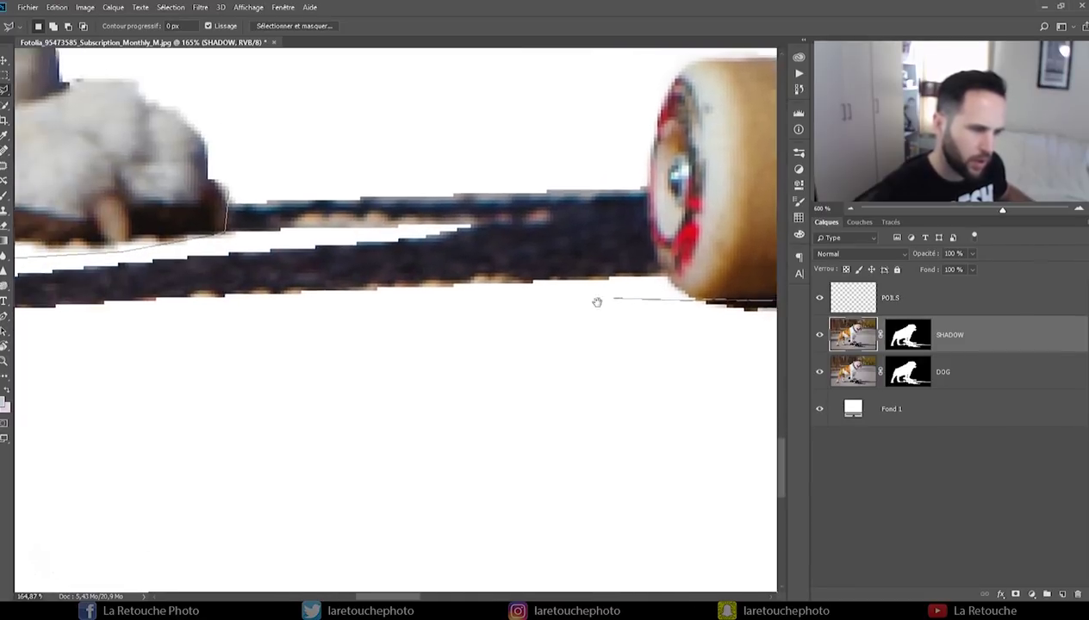
{"action": "left_click_drag", "start_coordinate": [280, 343], "coordinate": [604, 297]}
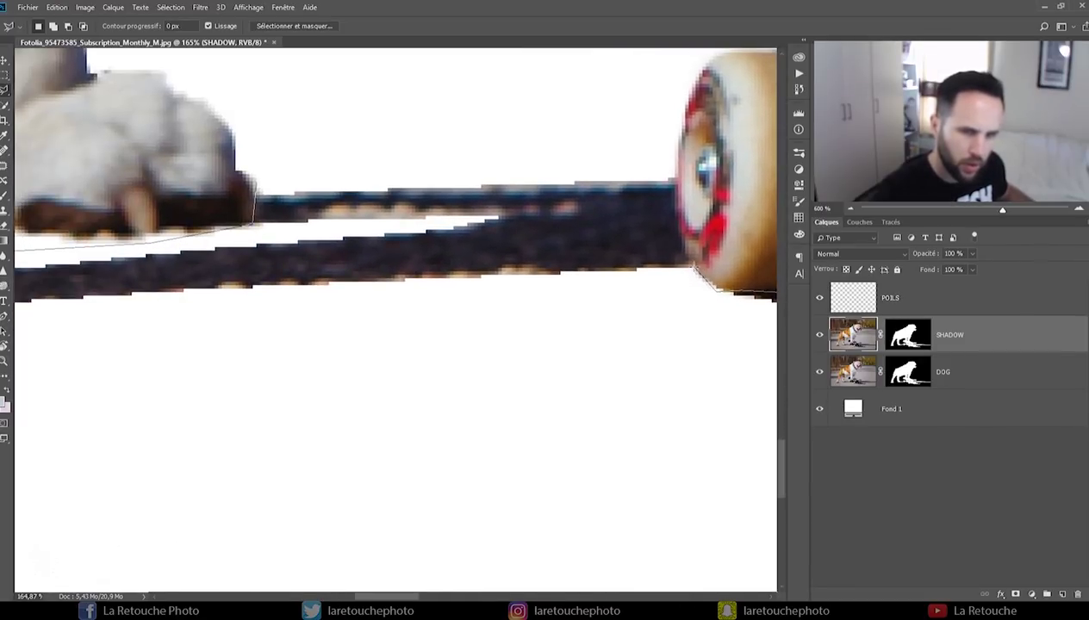
{"action": "mouse_move", "coordinate": [254, 293]}
{"action": "left_mouse_down"}
{"action": "mouse_move", "coordinate": [717, 243]}
{"action": "mouse_move", "coordinate": [365, 260]}
{"action": "left_mouse_up"}
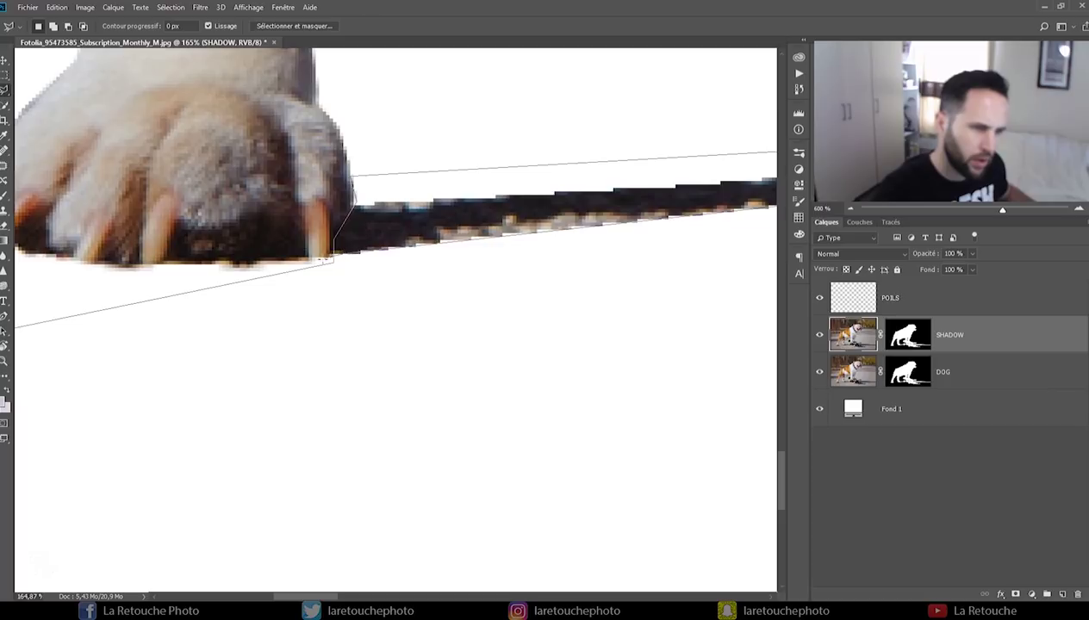
{"action": "double_click", "coordinate": [324, 261]}
{"action": "mouse_move", "coordinate": [1002, 210]}
{"action": "left_mouse_down"}
{"action": "mouse_move", "coordinate": [952, 211]}
{"action": "mouse_move", "coordinate": [964, 212]}
{"action": "left_mouse_up"}
{"action": "left_click_drag", "start_coordinate": [607, 447], "coordinate": [751, 367]}
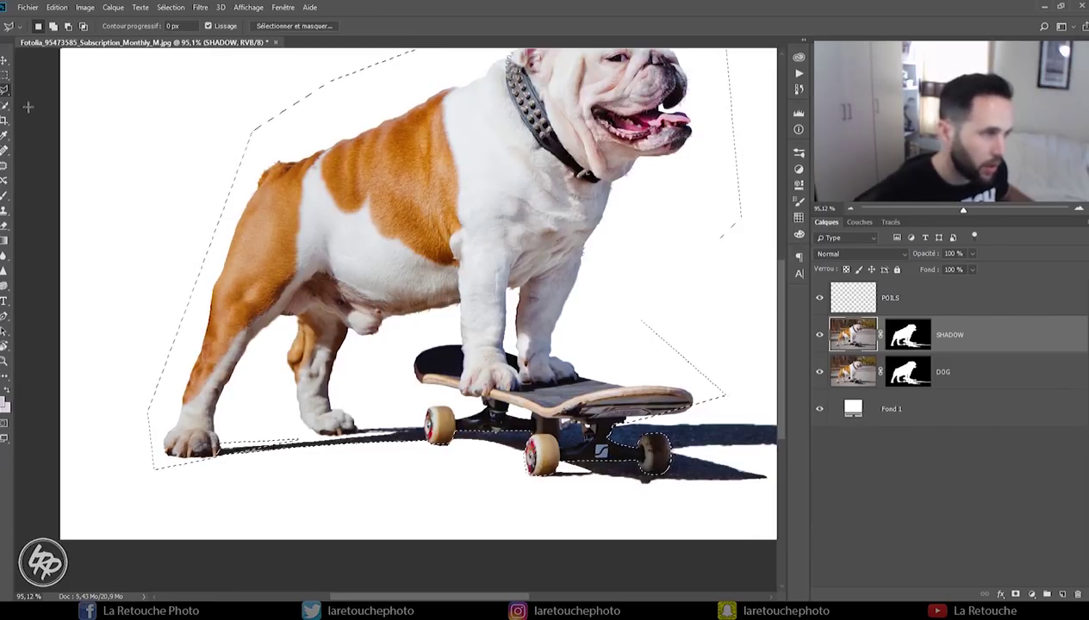
{"action": "left_click", "coordinate": [5, 76]}
{"action": "key", "text": "ctrl+d"}
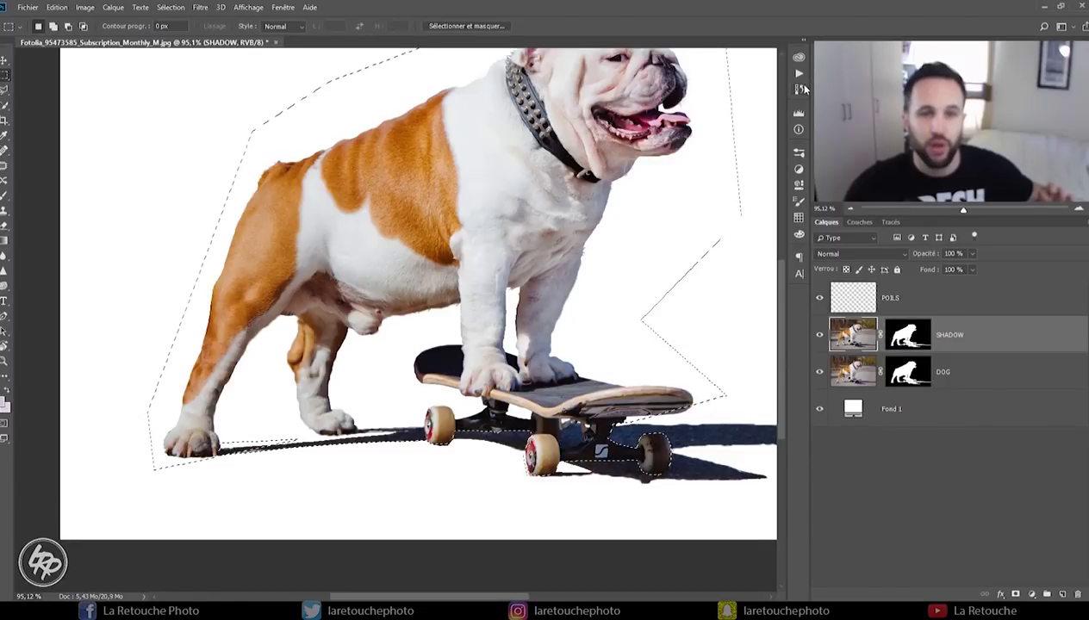
{"action": "left_click", "coordinate": [799, 90]}
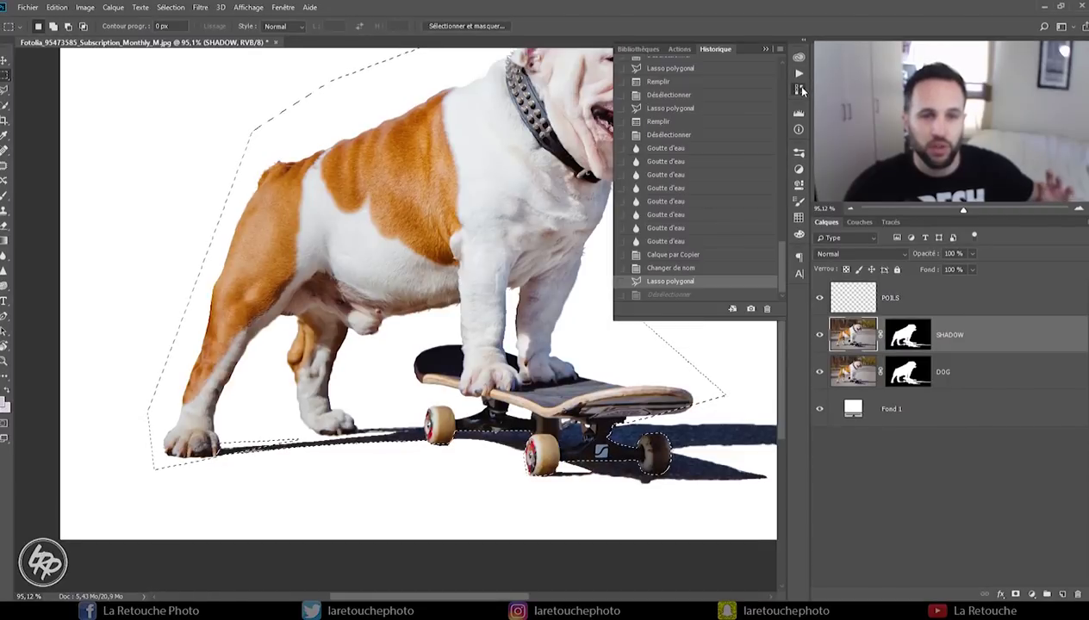
{"action": "left_click", "coordinate": [677, 296]}
{"action": "left_click", "coordinate": [676, 282]}
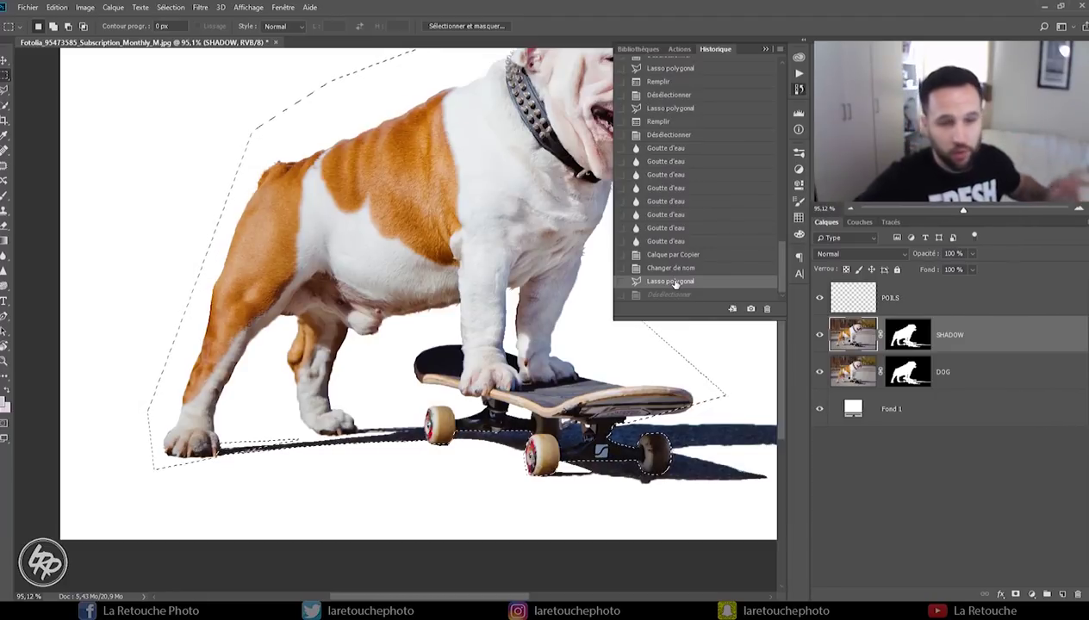
{"action": "left_click", "coordinate": [764, 49]}
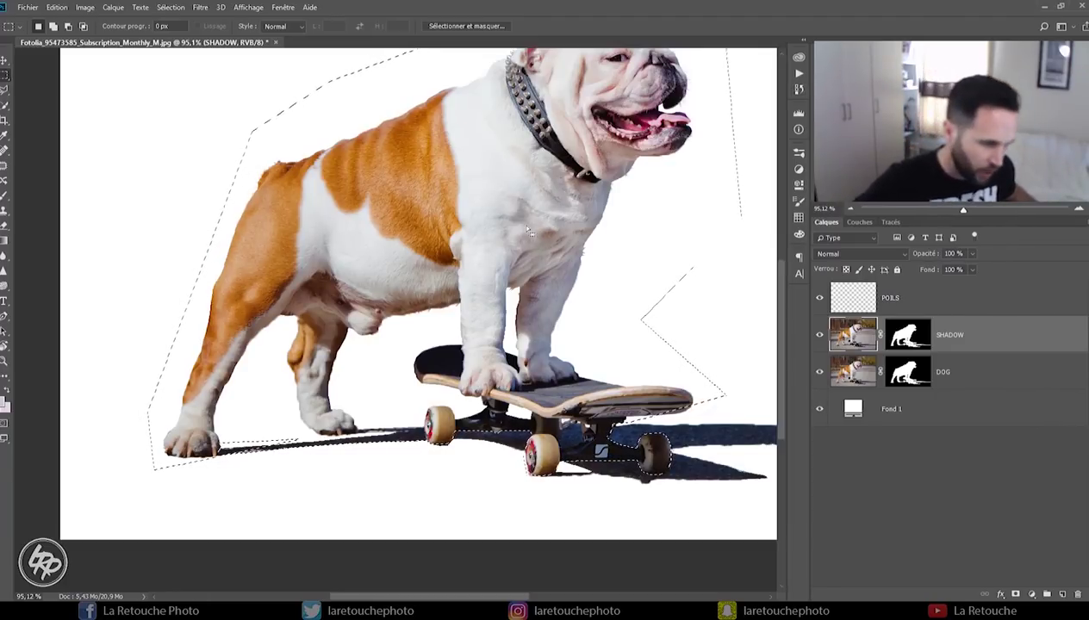
Subtract the shadow rectangles beside and below the front paw from the selection.
{"action": "left_click_drag", "start_coordinate": [301, 435], "coordinate": [223, 483]}
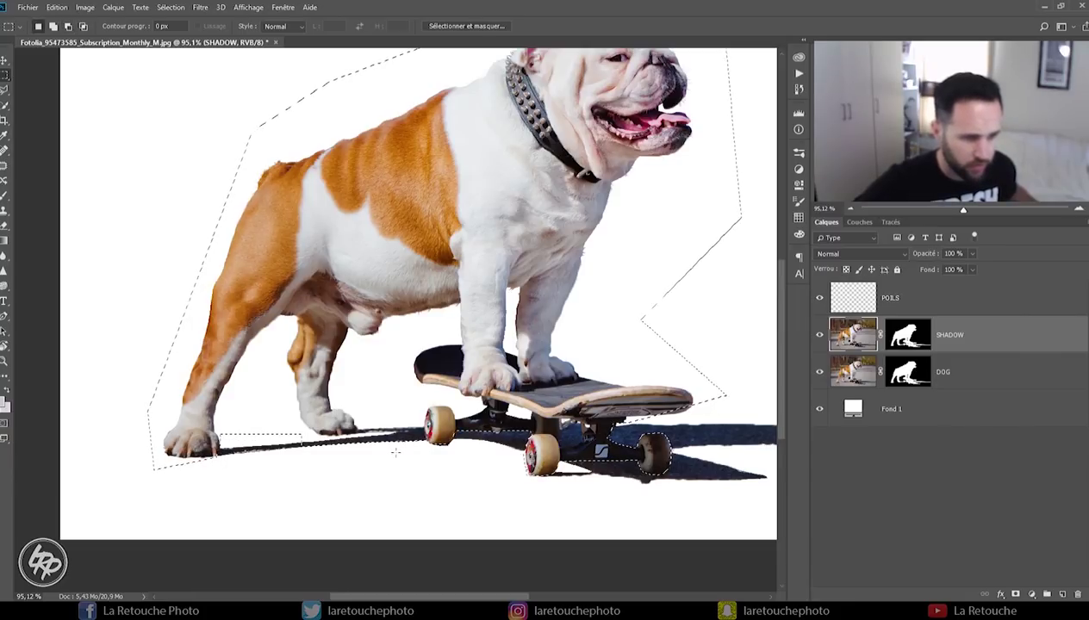
{"action": "left_click_drag", "start_coordinate": [359, 426], "coordinate": [425, 477]}
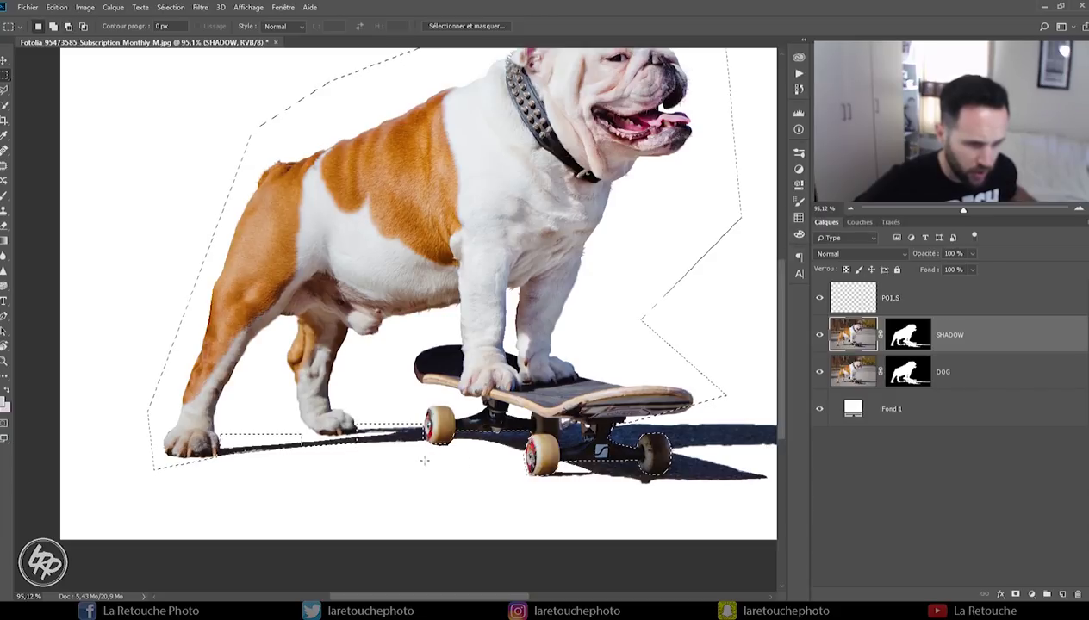
{"action": "scroll", "coordinate": [426, 477], "scroll_direction": "up", "scroll_amount": 5}
{"action": "left_click_drag", "start_coordinate": [163, 430], "coordinate": [336, 454]}
{"action": "left_click_drag", "start_coordinate": [145, 479], "coordinate": [401, 405]}
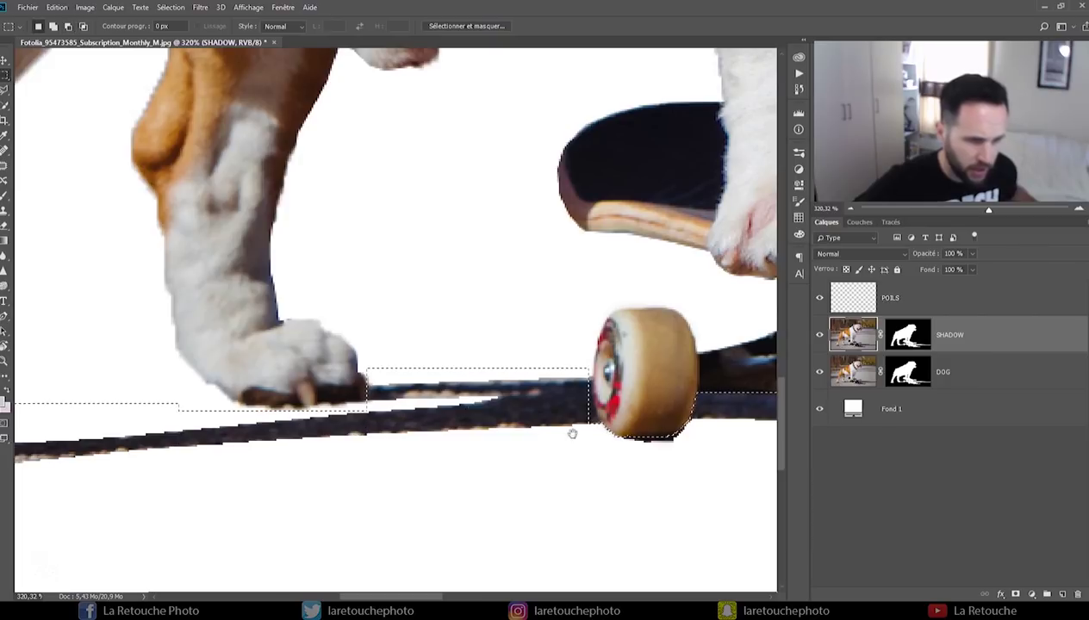
{"action": "left_click_drag", "start_coordinate": [395, 292], "coordinate": [306, 270]}
Subtract the area around the rear wheel from the selection with the Lasso.
{"action": "key", "text": "l"}
{"action": "key", "text": "alt"}
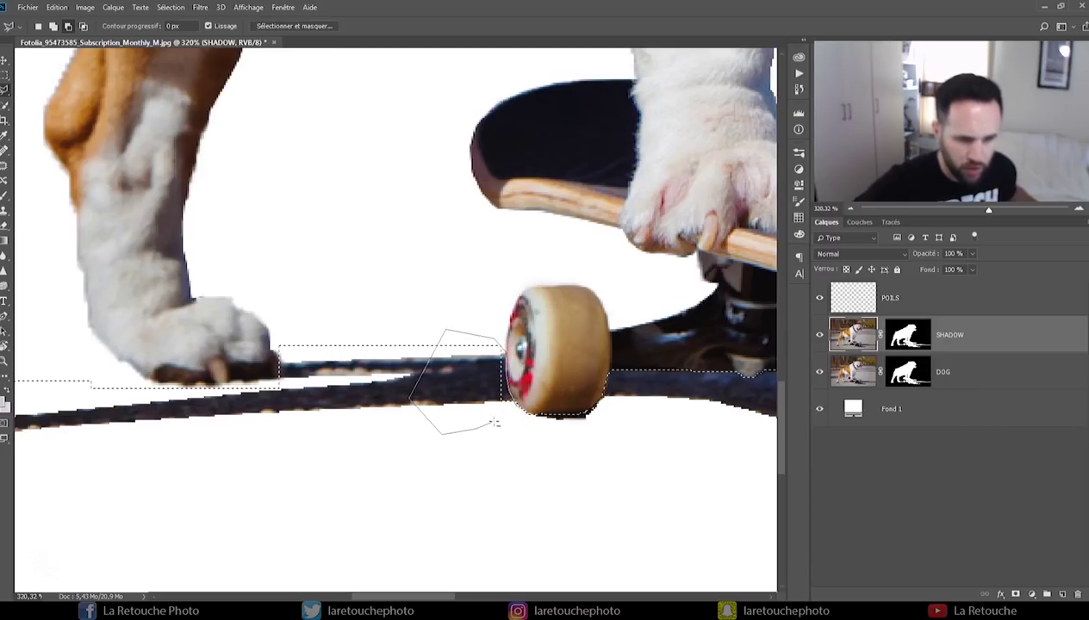
{"action": "left_click_drag", "start_coordinate": [519, 412], "coordinate": [517, 410]}
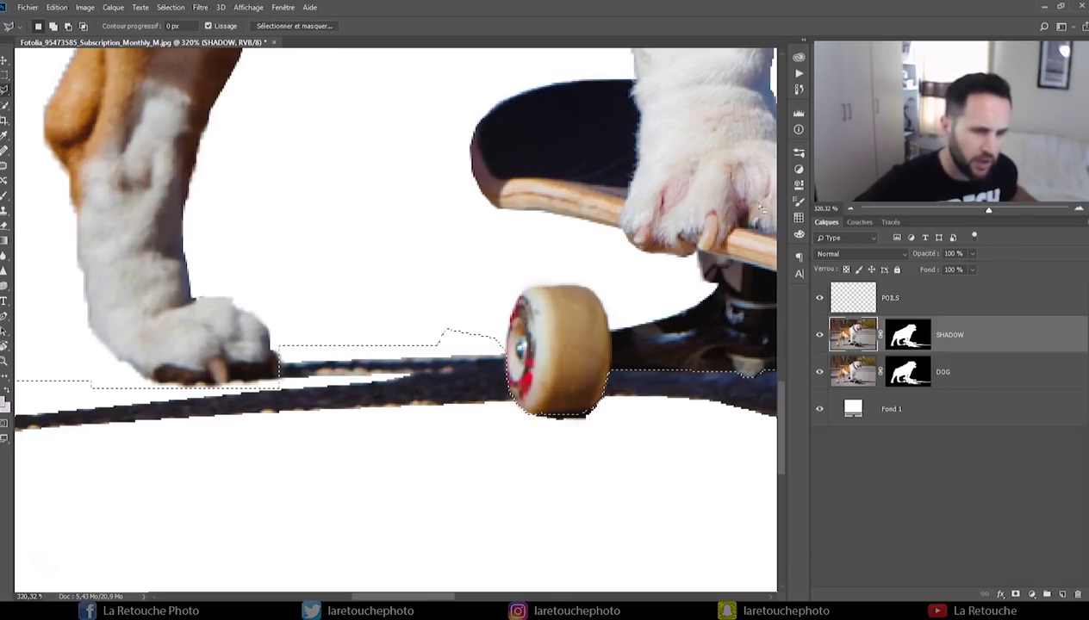
{"action": "left_click_drag", "start_coordinate": [989, 208], "coordinate": [958, 211]}
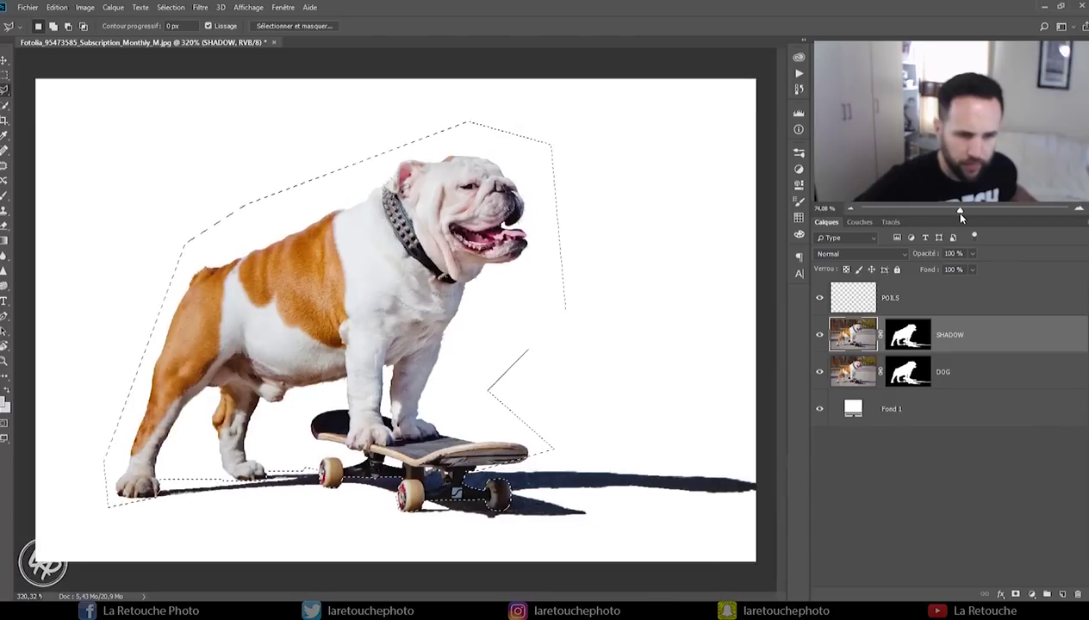
Fill the selected SHADOW mask area with black and hide the DOG layer.
{"action": "left_click", "coordinate": [907, 334]}
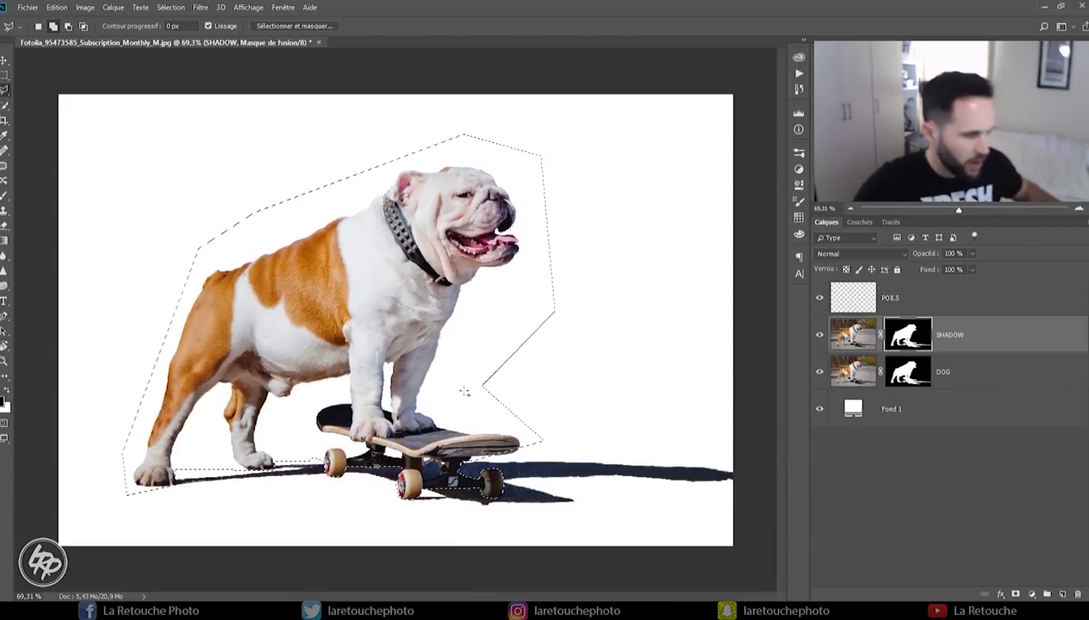
{"action": "key", "text": "shift+F5"}
{"action": "left_click", "coordinate": [535, 291]}
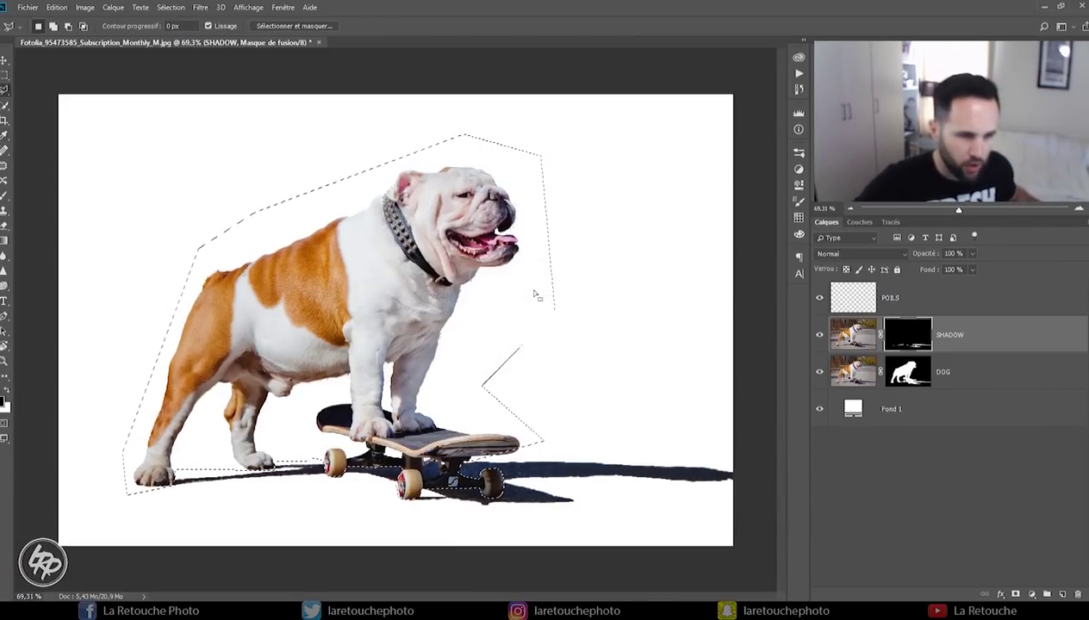
{"action": "left_click", "coordinate": [540, 369]}
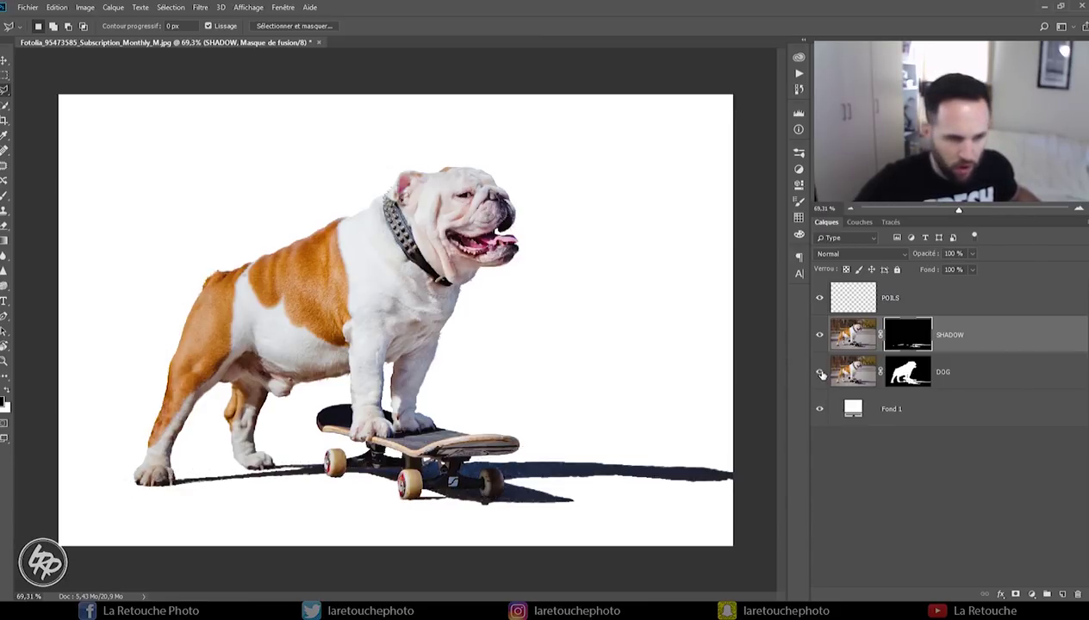
{"action": "left_click", "coordinate": [819, 372]}
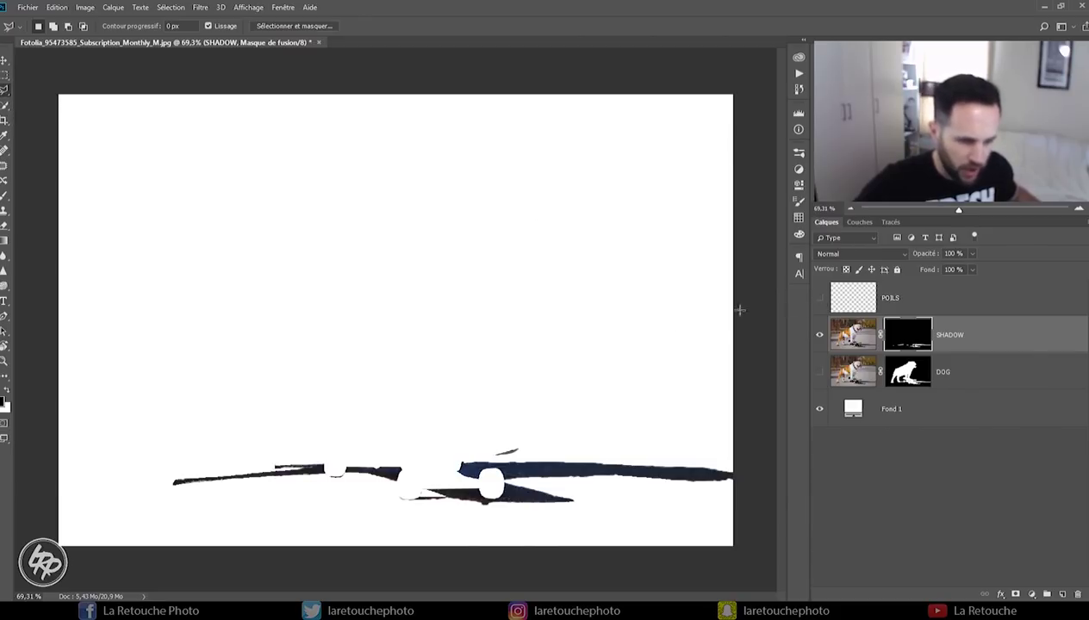
{"action": "scroll", "coordinate": [521, 467], "scroll_direction": "up", "scroll_amount": 3}
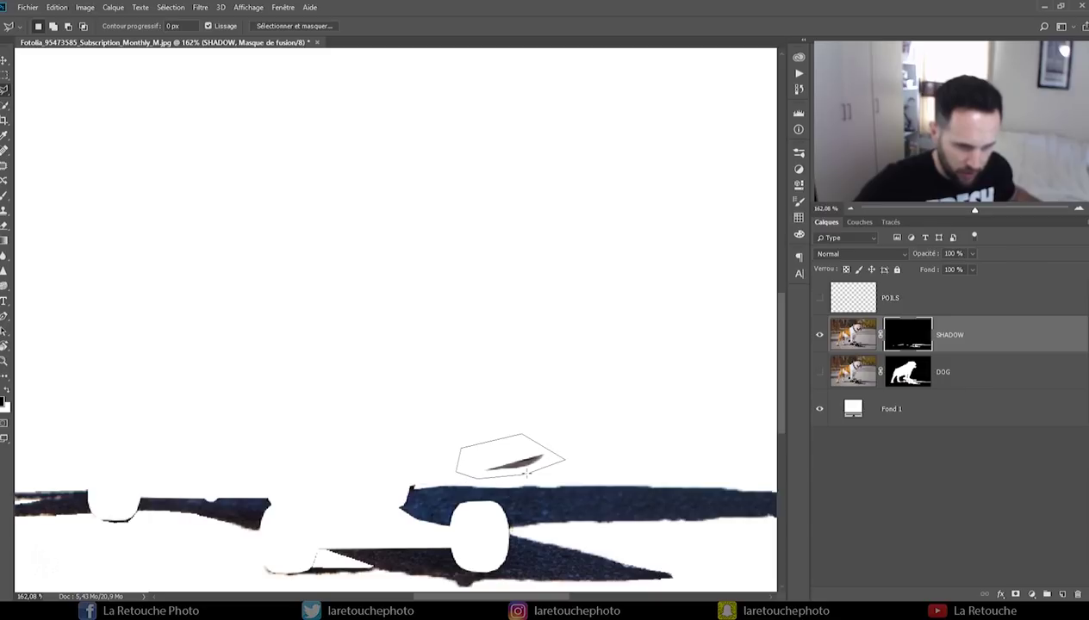
Fill away the stray shadow fragments on the SHADOW mask, including a leftover bit beside the wheel.
{"action": "key", "text": "shift+F5"}
{"action": "left_click", "coordinate": [544, 294]}
{"action": "left_click_drag", "start_coordinate": [151, 493], "coordinate": [469, 380]}
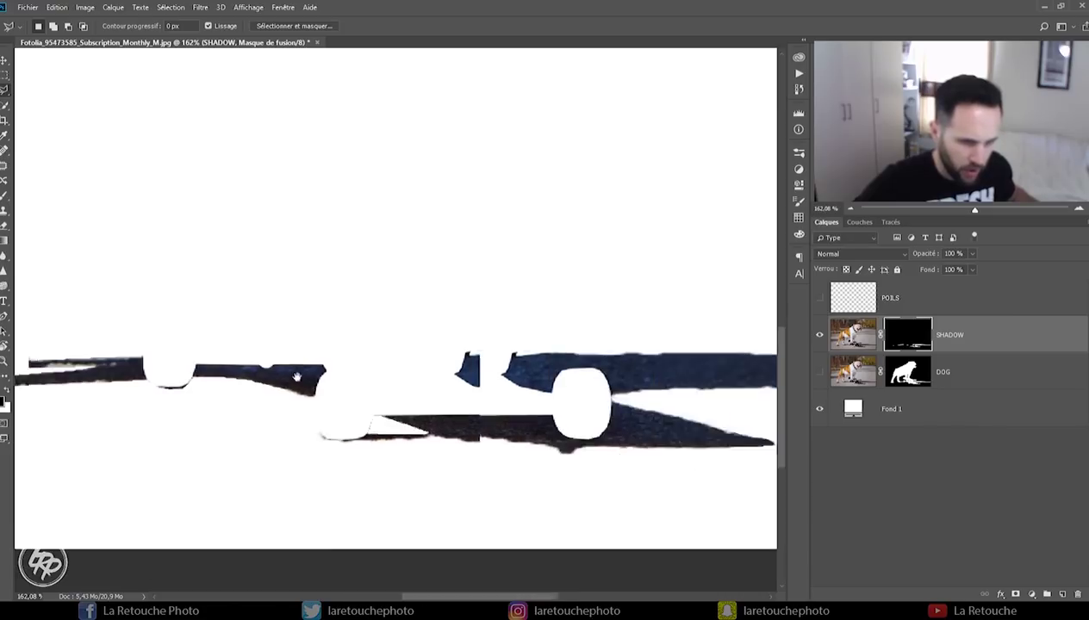
{"action": "left_click_drag", "start_coordinate": [747, 438], "coordinate": [436, 418]}
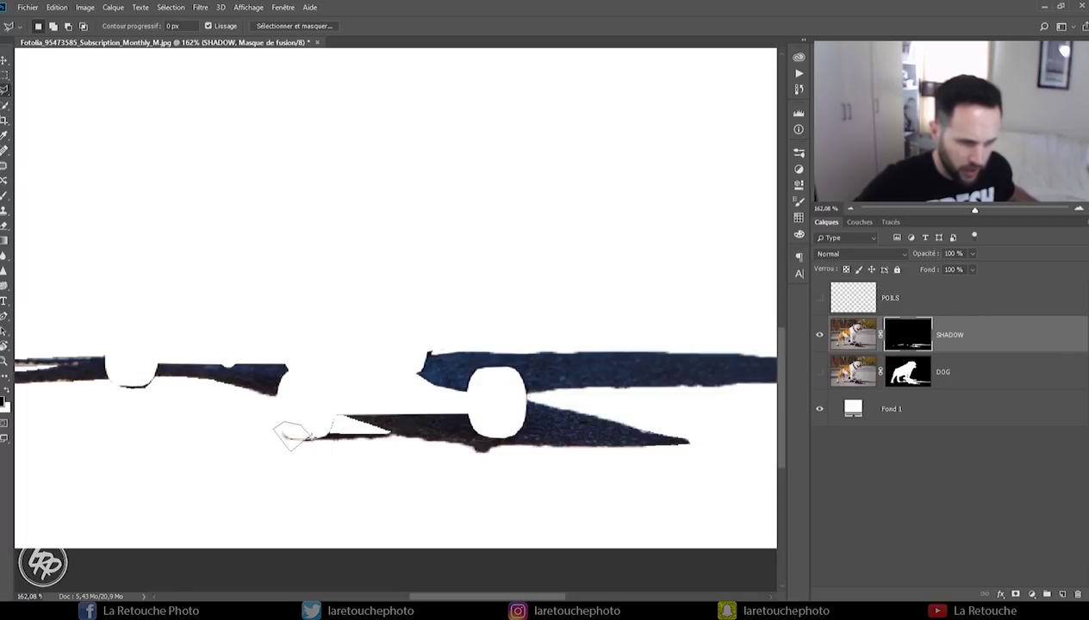
{"action": "left_click_drag", "start_coordinate": [319, 441], "coordinate": [293, 439]}
{"action": "key", "text": "shift+F5"}
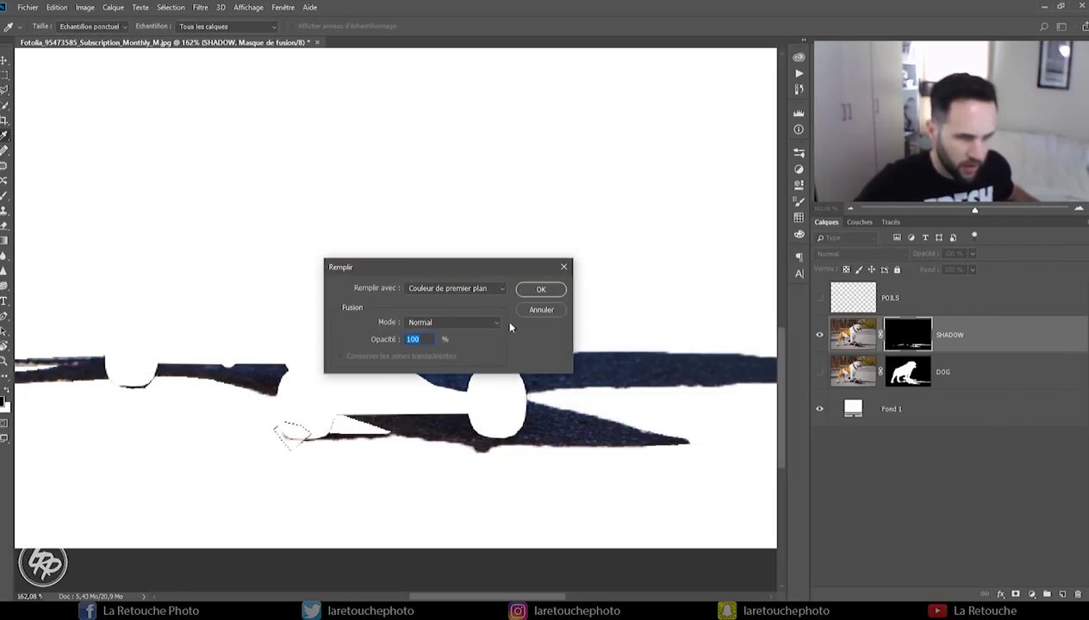
{"action": "left_click", "coordinate": [541, 289]}
Check the shadow's right end and turn the DOG layer back on after comparing.
{"action": "scroll", "coordinate": [274, 374], "scroll_direction": "right", "scroll_amount": 4}
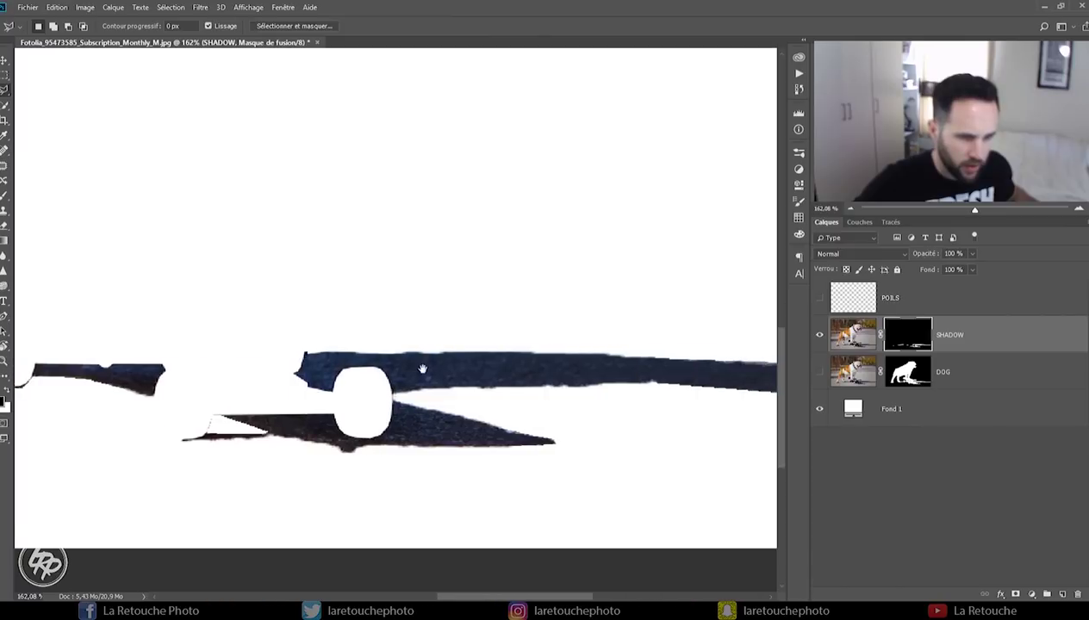
{"action": "scroll", "coordinate": [250, 362], "scroll_direction": "right", "scroll_amount": 1}
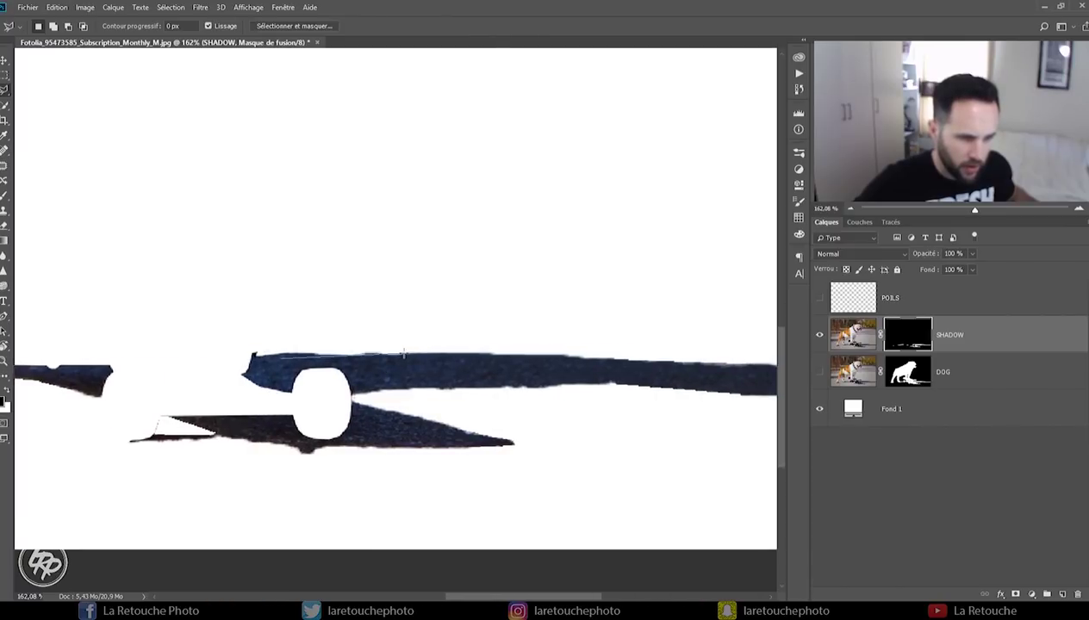
{"action": "mouse_move", "coordinate": [455, 365]}
{"action": "left_mouse_down"}
{"action": "mouse_move", "coordinate": [147, 356]}
{"action": "mouse_move", "coordinate": [607, 384]}
{"action": "left_mouse_up"}
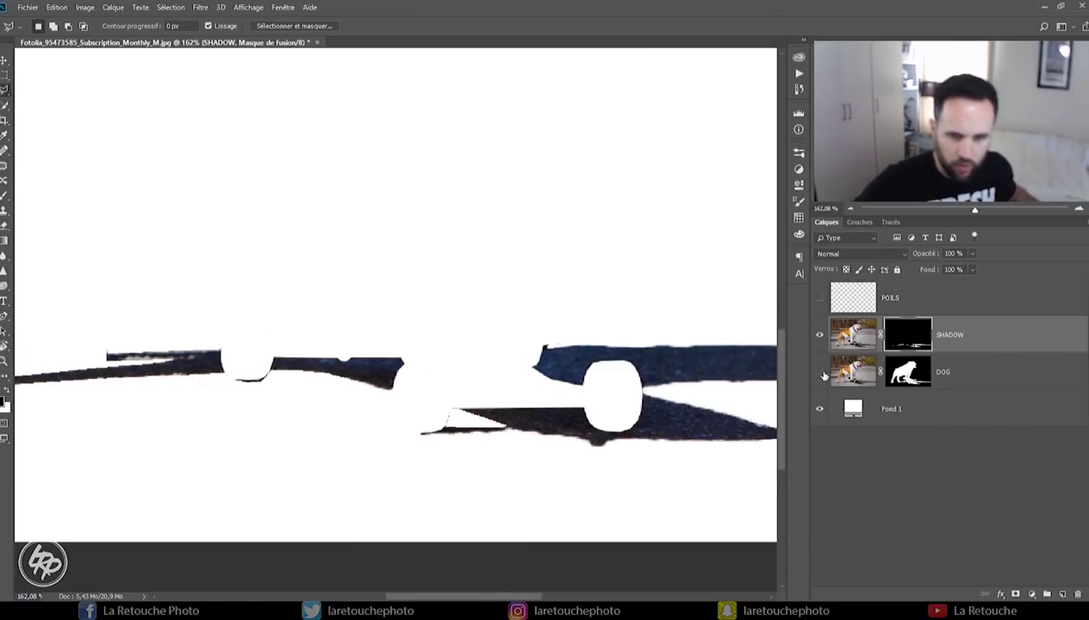
{"action": "left_click", "coordinate": [823, 376]}
{"action": "left_click", "coordinate": [822, 376]}
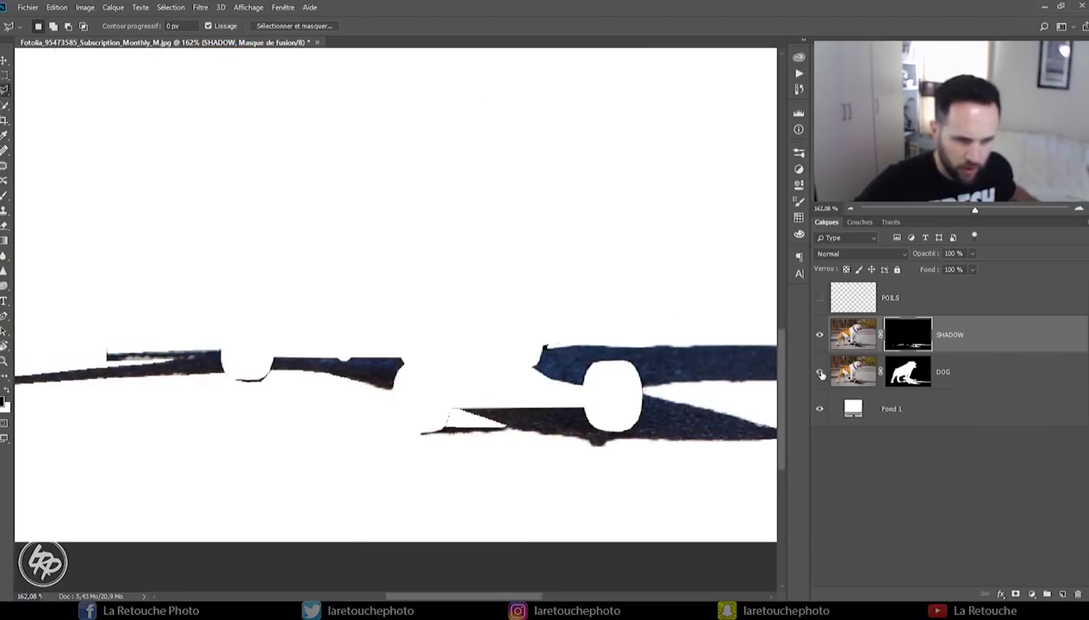
{"action": "left_click", "coordinate": [821, 374]}
{"action": "scroll", "coordinate": [388, 393], "scroll_direction": "up", "scroll_amount": 3}
{"action": "scroll", "coordinate": [388, 394], "scroll_direction": "up", "scroll_amount": 3}
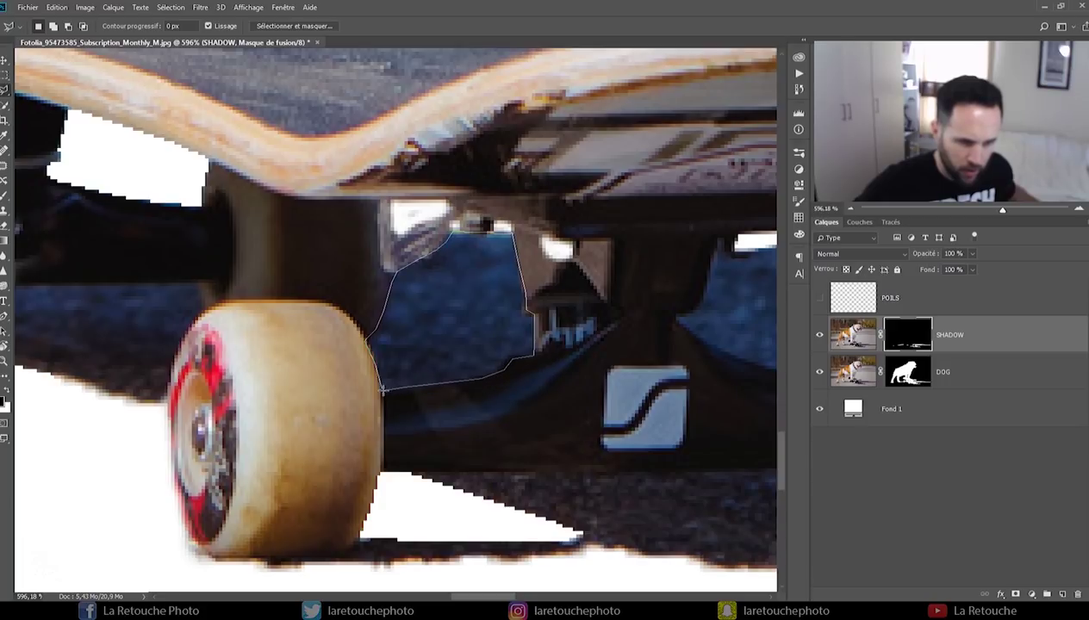
Fill the lassoed gap under the front wheel with white on the SHADOW mask.
{"action": "left_click", "coordinate": [383, 391]}
{"action": "left_click_drag", "start_coordinate": [1002, 209], "coordinate": [961, 208]}
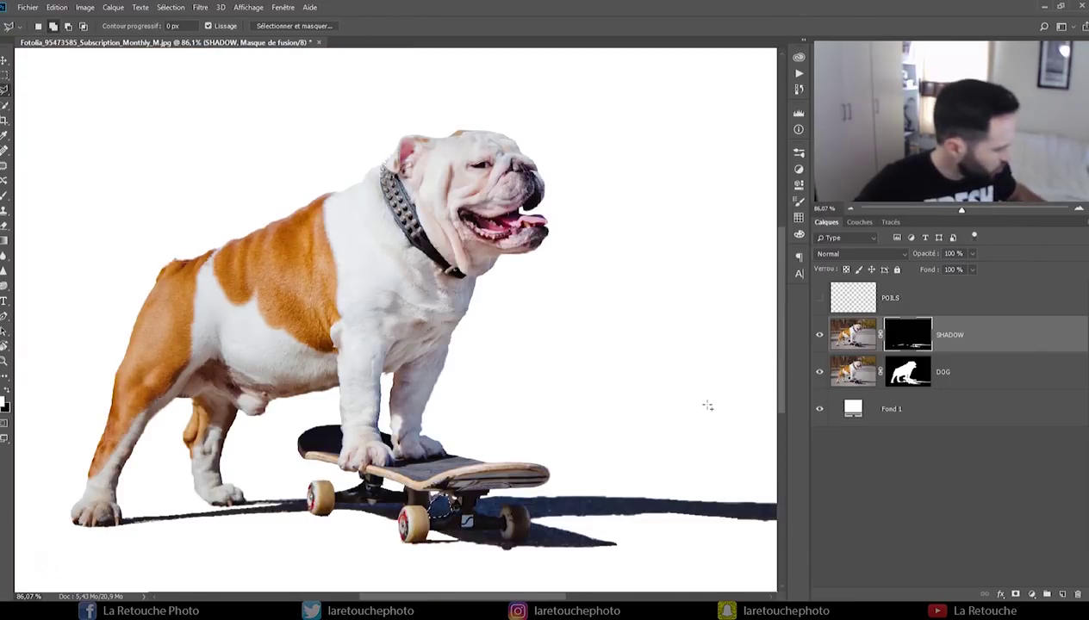
{"action": "key", "text": "shift+F5"}
{"action": "left_click", "coordinate": [550, 287]}
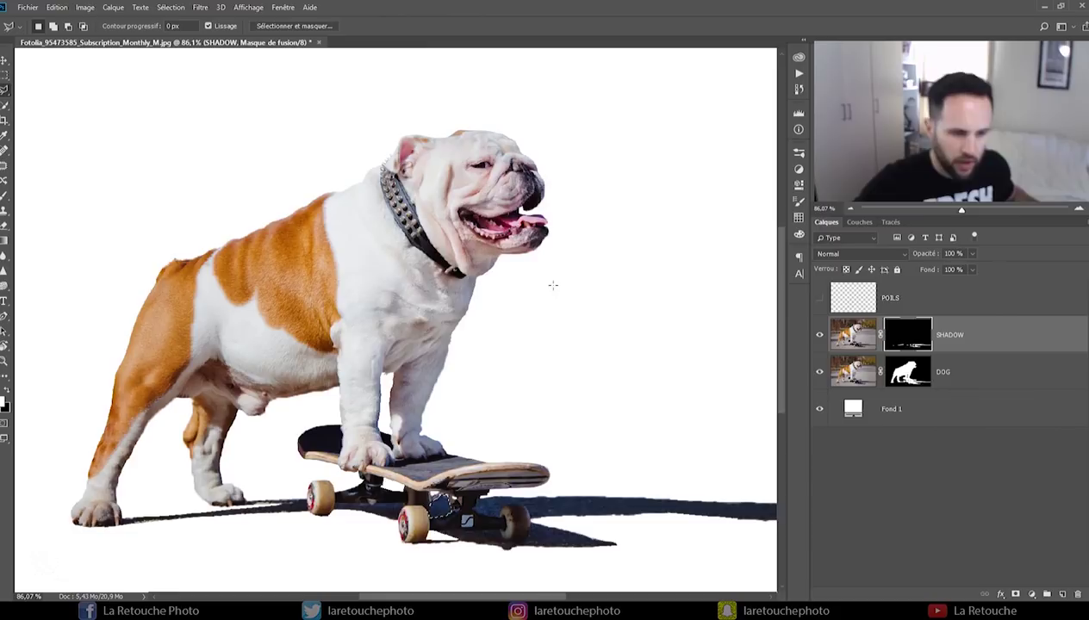
Hide DOG to check the cast shadow, then fill the remaining wheel gap with white.
{"action": "left_click", "coordinate": [820, 372]}
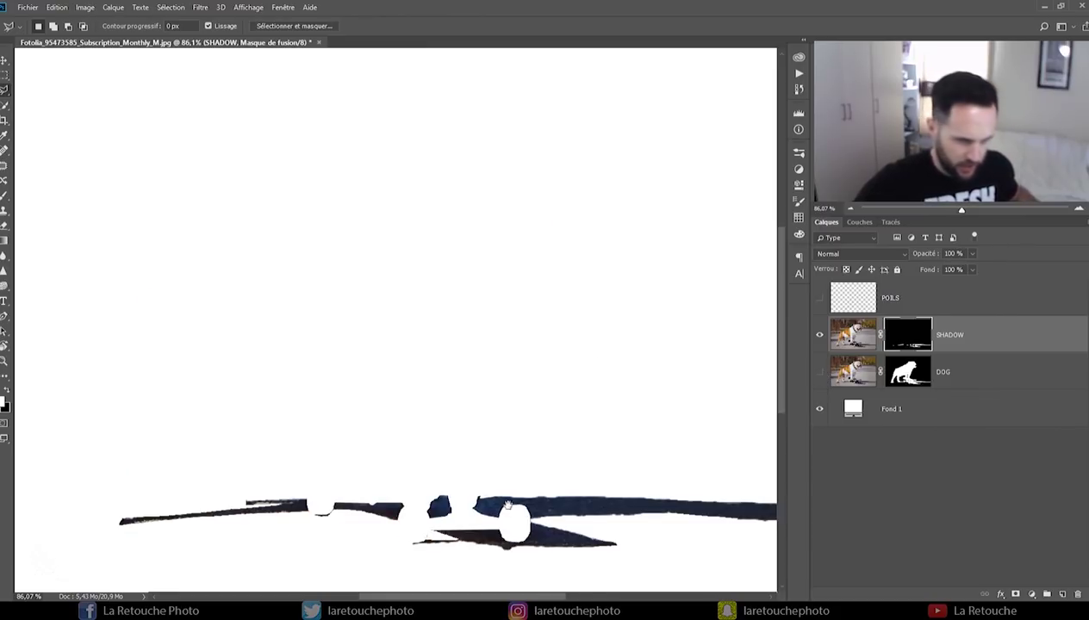
{"action": "left_click_drag", "start_coordinate": [505, 507], "coordinate": [534, 424]}
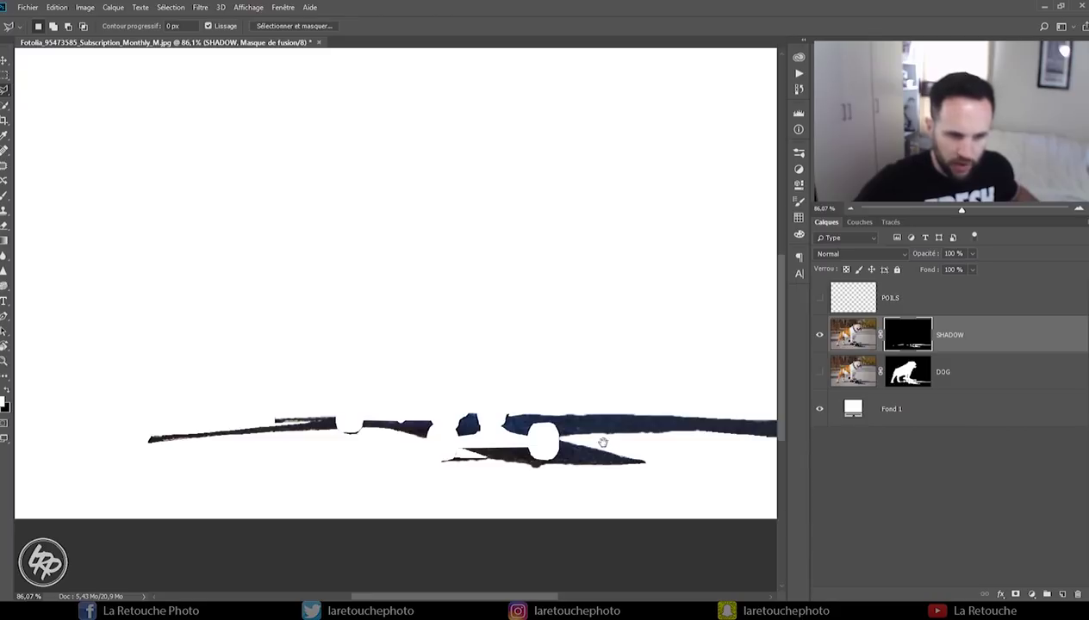
{"action": "scroll", "coordinate": [468, 477], "scroll_direction": "up", "scroll_amount": 2}
{"action": "scroll", "coordinate": [474, 465], "scroll_direction": "up", "scroll_amount": 3}
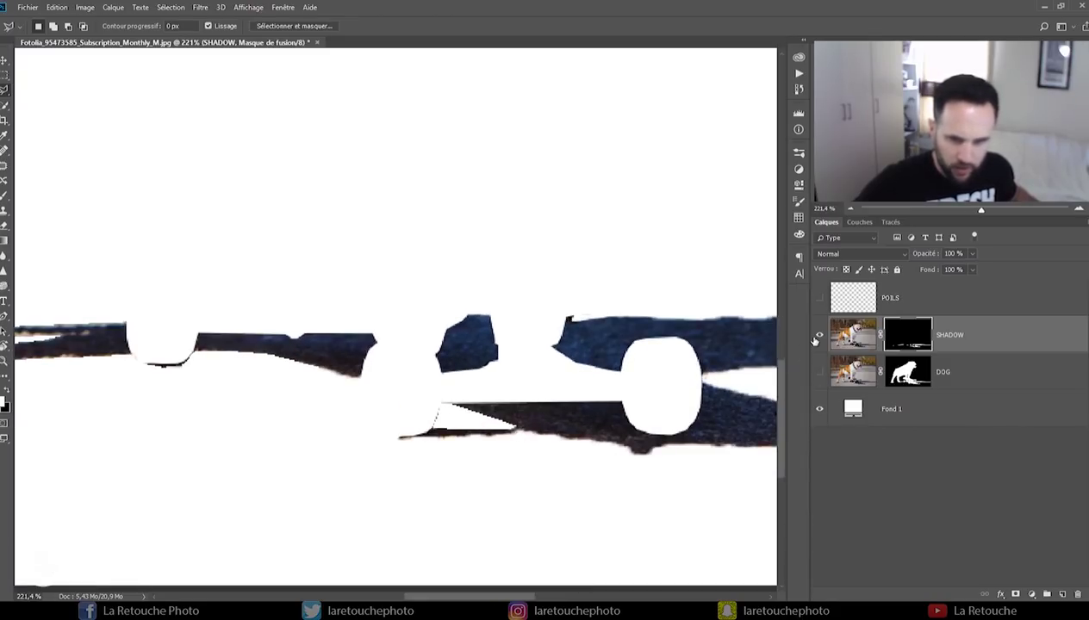
{"action": "left_click", "coordinate": [820, 373]}
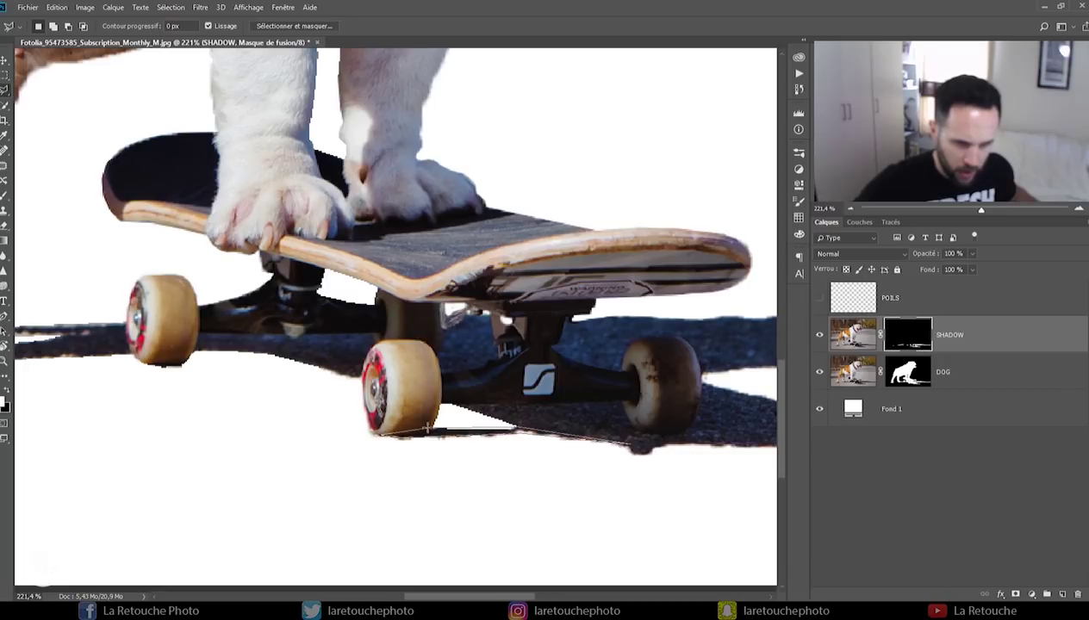
{"action": "left_click", "coordinate": [820, 372]}
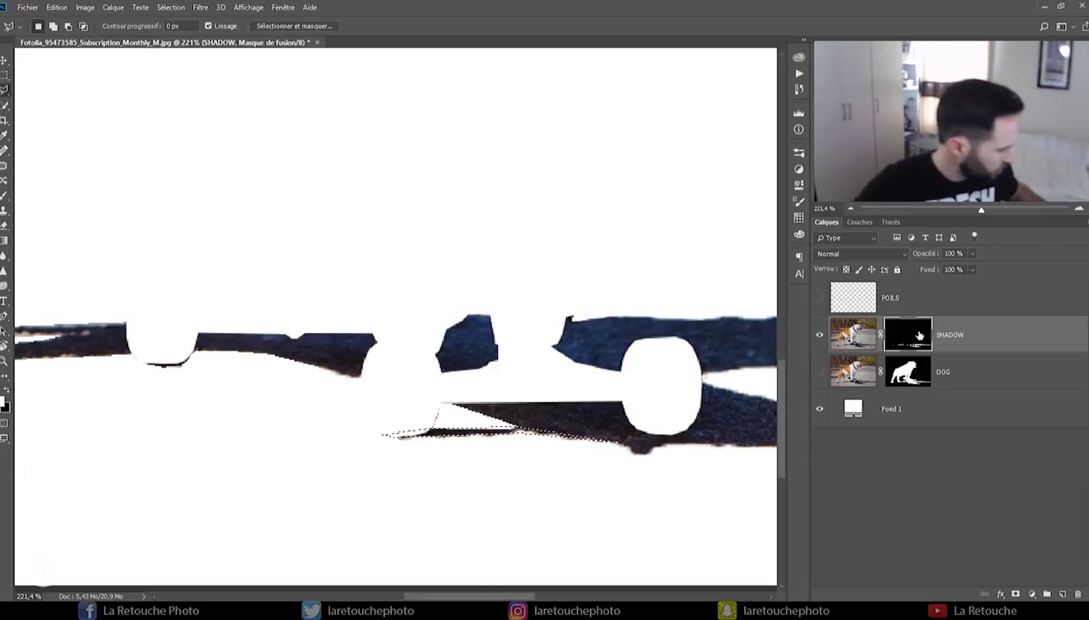
{"action": "key", "text": "shift+F5"}
{"action": "left_click", "coordinate": [551, 289]}
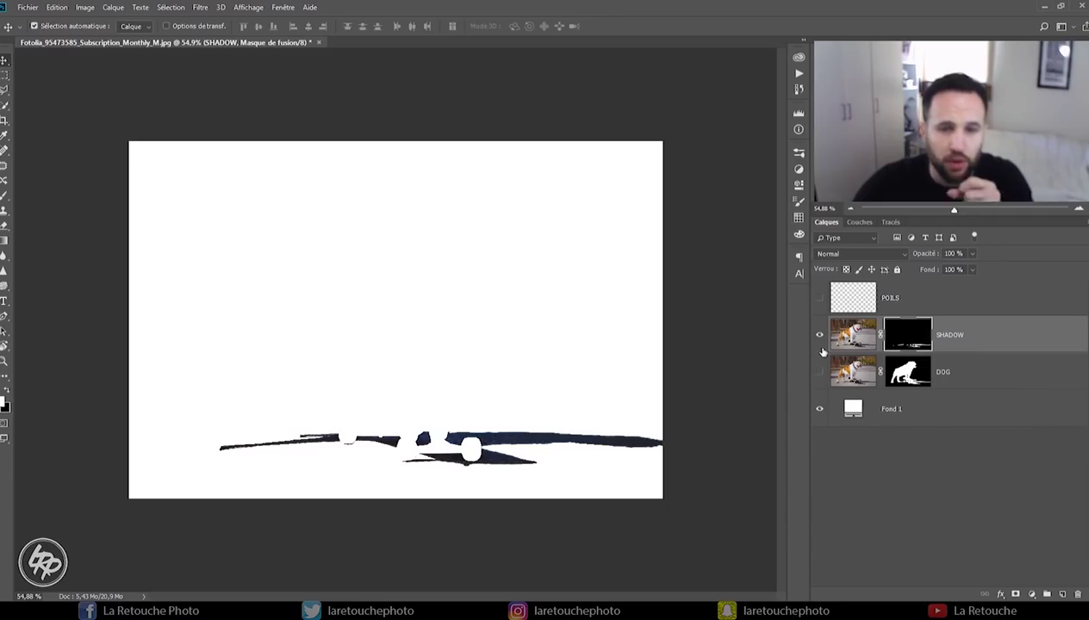
Hide SHADOW, show DOG, and select only the photo's shadow area from the layer masks.
{"action": "left_click", "coordinate": [822, 349]}
{"action": "left_click", "coordinate": [821, 373]}
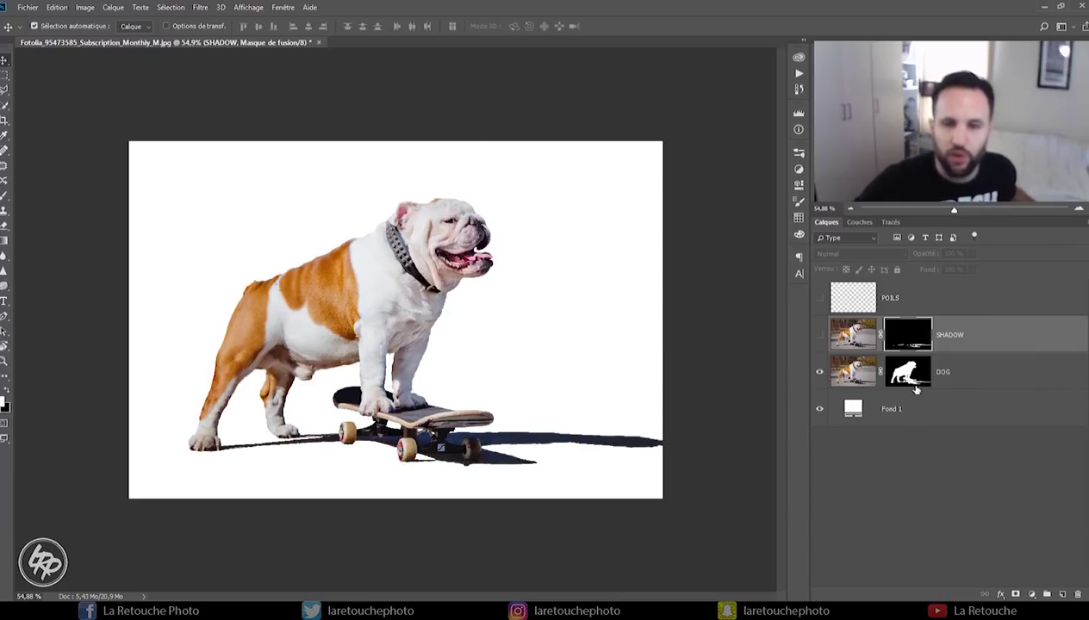
{"action": "left_click", "coordinate": [914, 334], "text": "ctrl"}
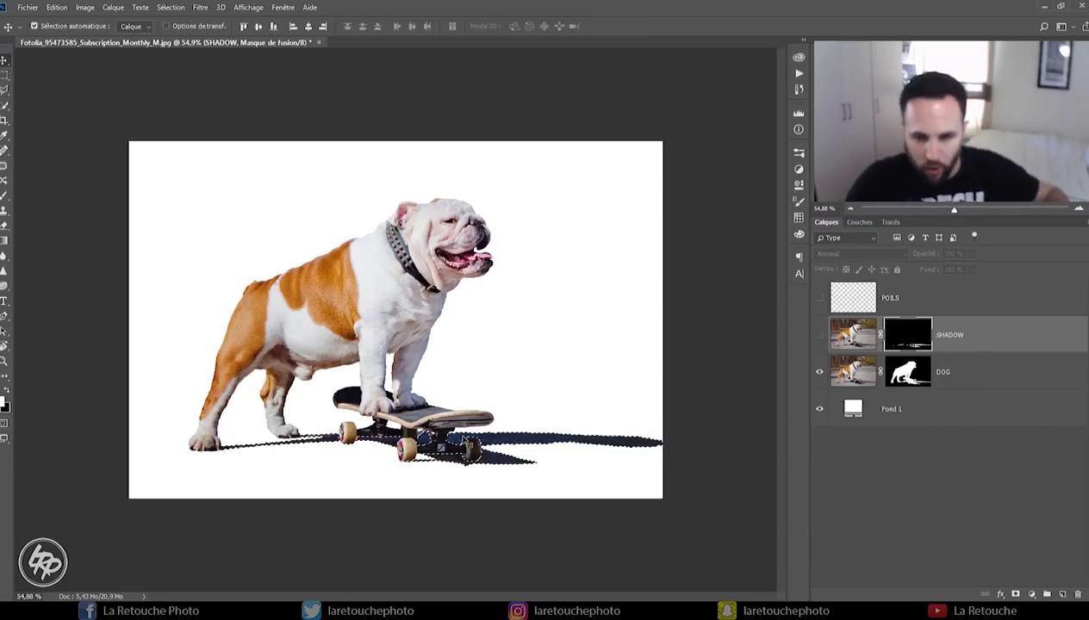
{"action": "left_click", "coordinate": [851, 380], "text": "ctrl"}
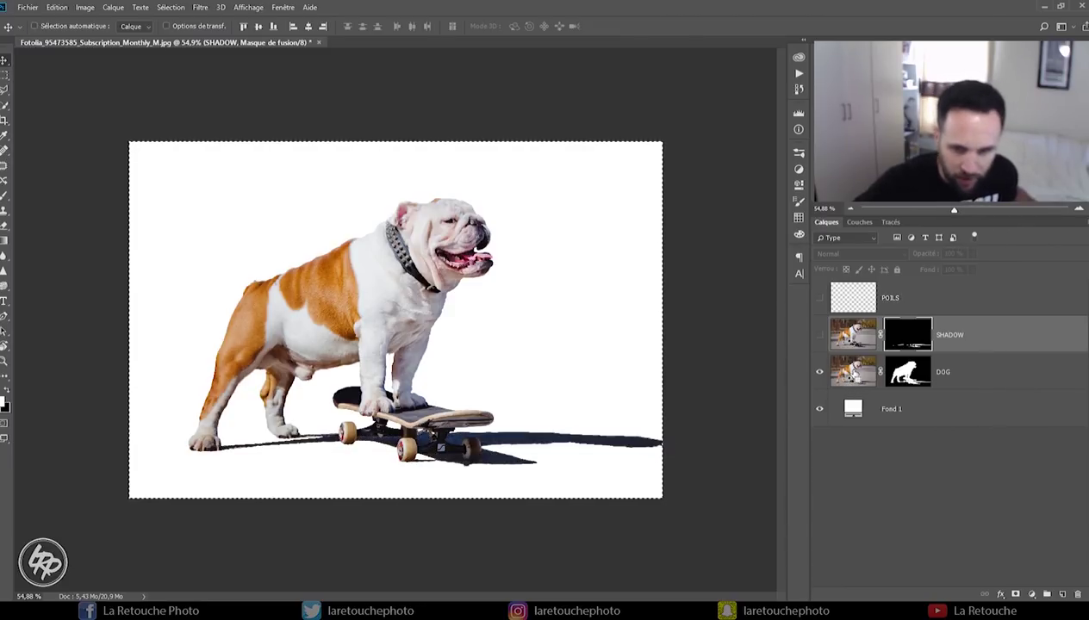
{"action": "left_click", "coordinate": [919, 385], "text": "ctrl"}
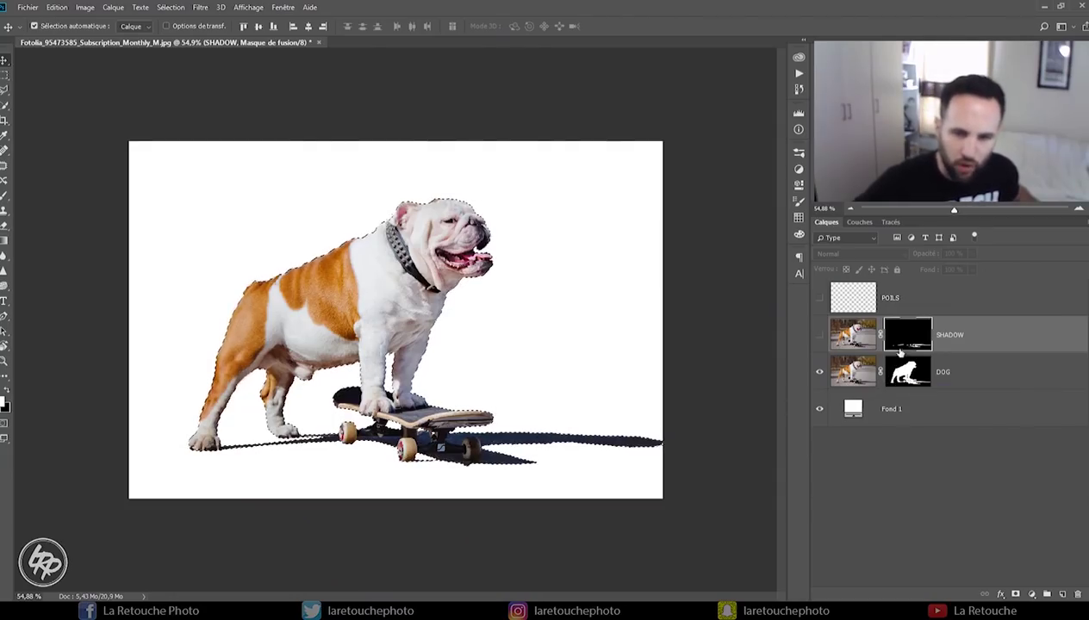
{"action": "left_click", "coordinate": [907, 343], "text": "ctrl"}
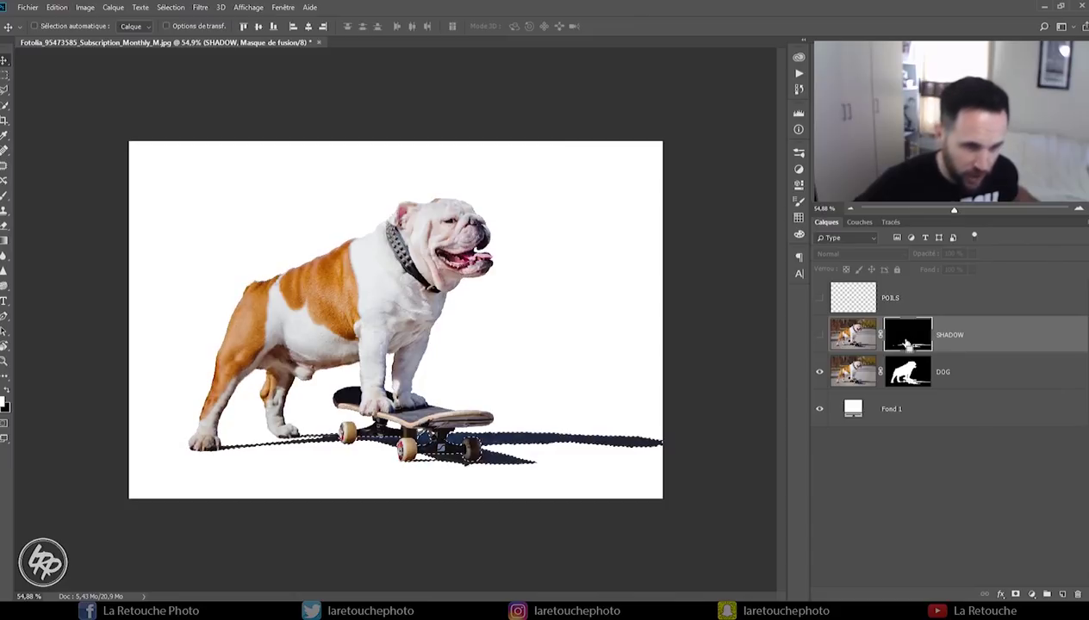
Fill that shadow area with black on the DOG mask.
{"action": "left_click", "coordinate": [896, 369]}
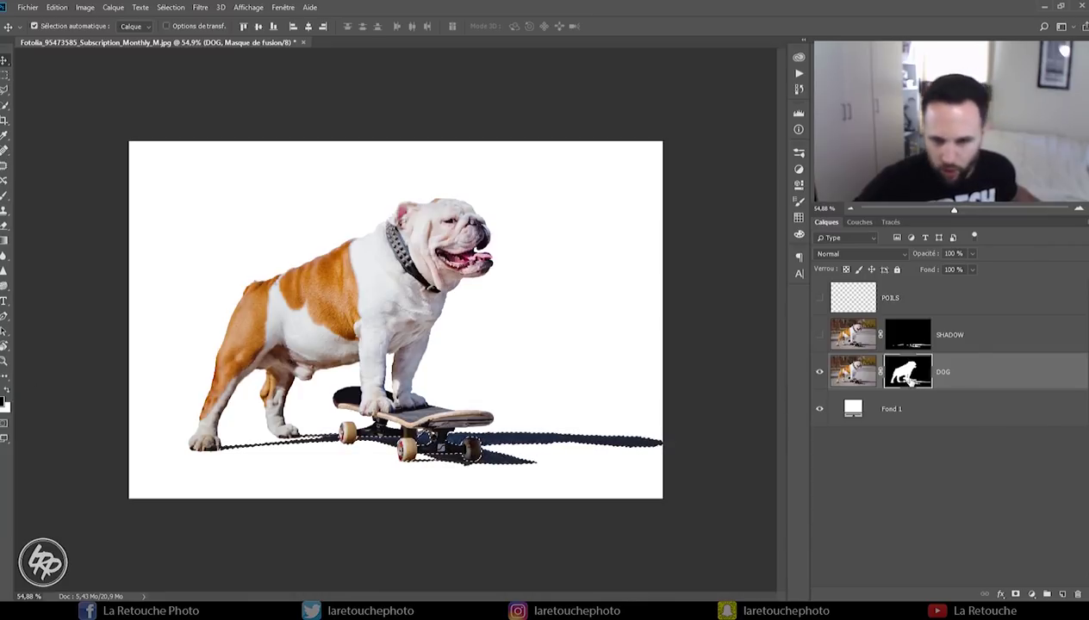
{"action": "key", "text": "shift+F5"}
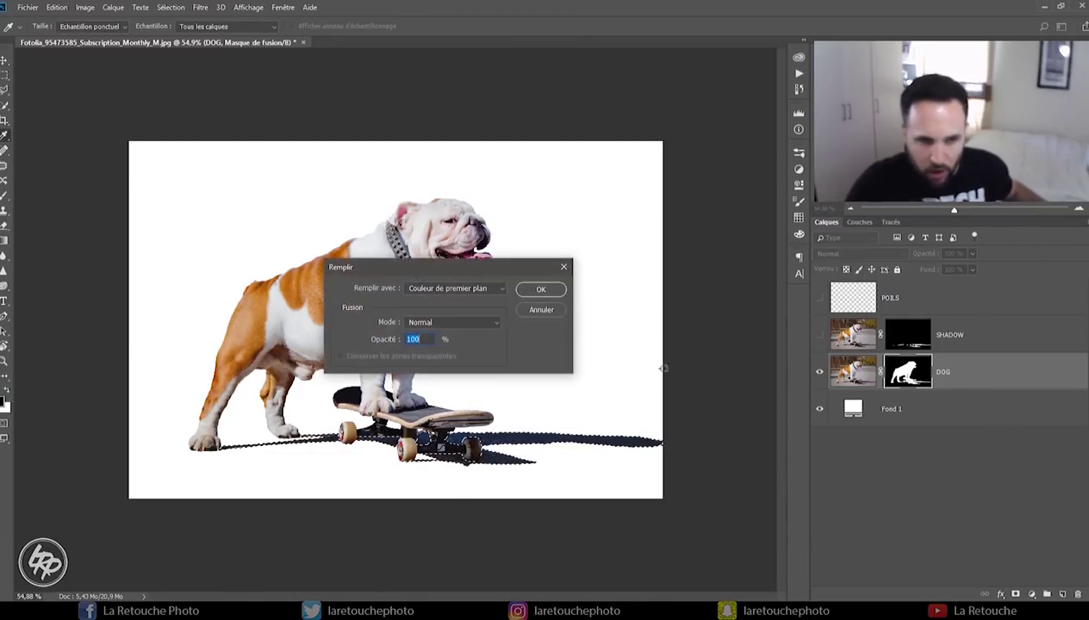
{"action": "left_click", "coordinate": [550, 291]}
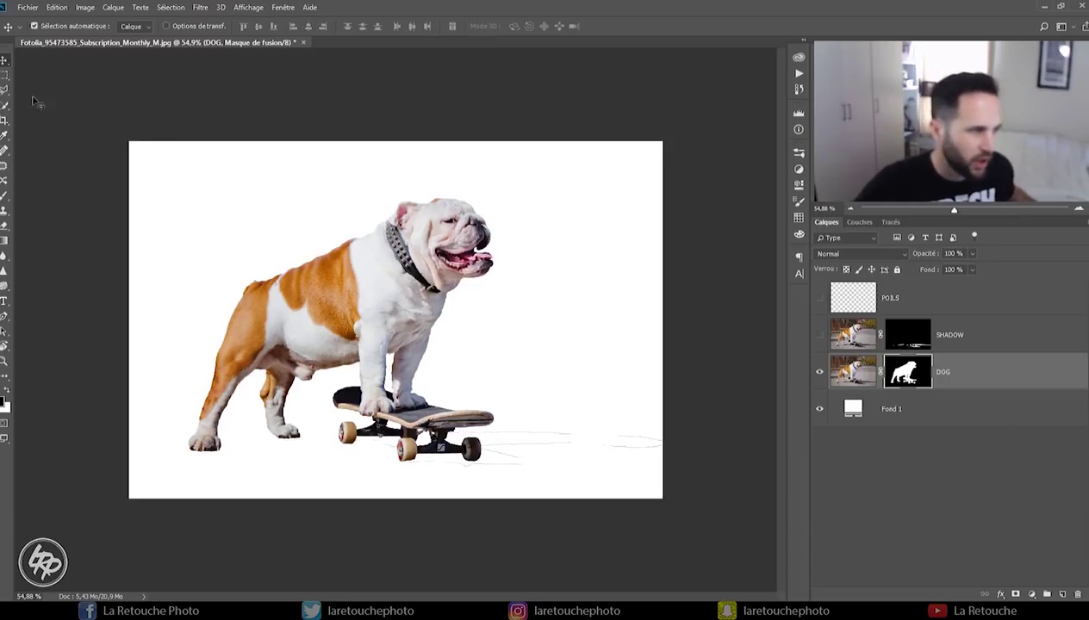
{"action": "left_click", "coordinate": [6, 76]}
Fill black over the faint lines right of the skateboard and behind the rear wheel.
{"action": "scroll", "coordinate": [626, 437], "scroll_direction": "up", "scroll_amount": 2}
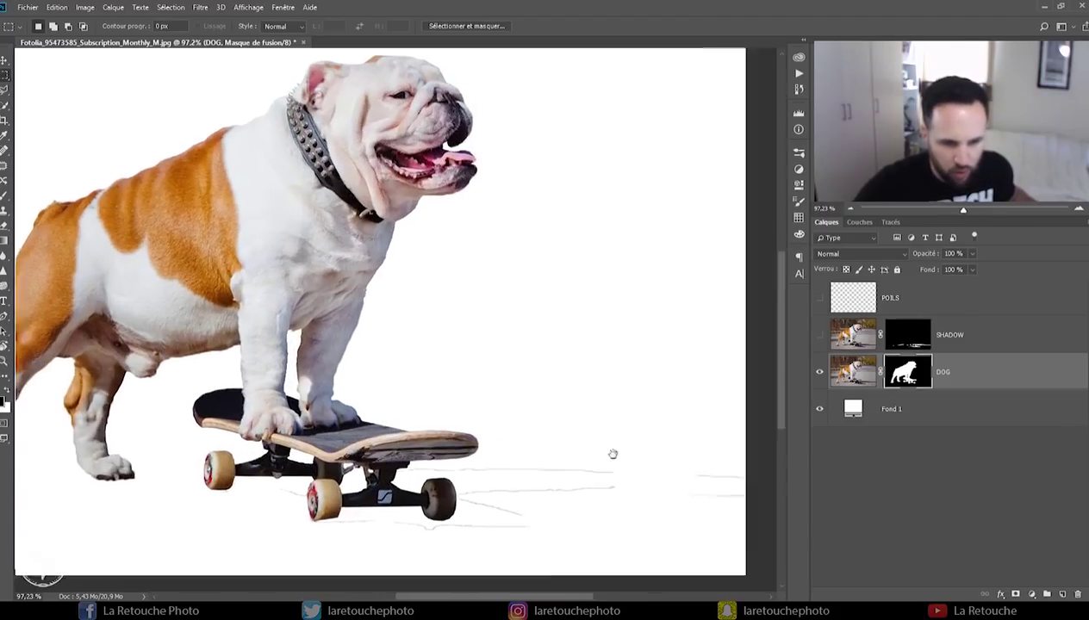
{"action": "scroll", "coordinate": [612, 452], "scroll_direction": "up", "scroll_amount": 1}
{"action": "left_click_drag", "start_coordinate": [630, 358], "coordinate": [431, 457]}
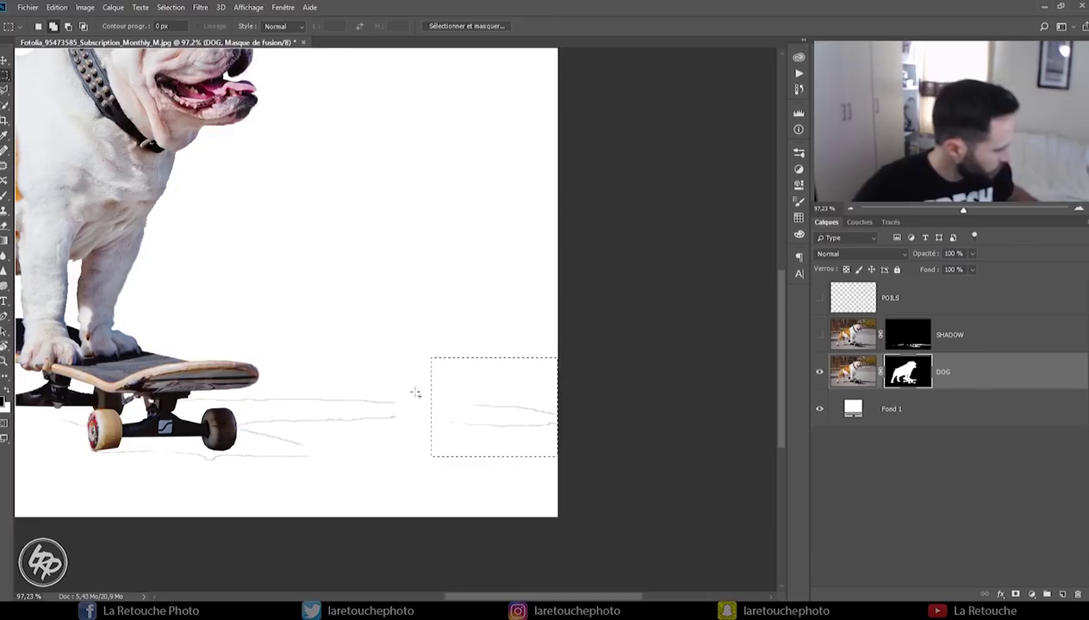
{"action": "key", "text": "shift+F5"}
{"action": "left_click", "coordinate": [546, 288]}
{"action": "left_click_drag", "start_coordinate": [412, 388], "coordinate": [238, 461]}
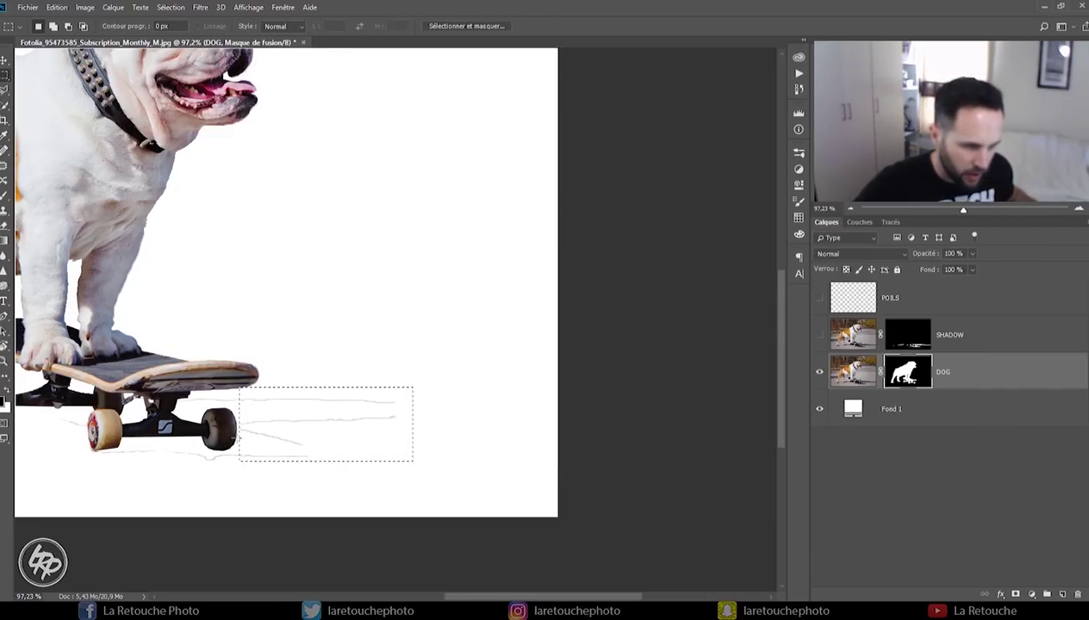
{"action": "key", "text": "shift+F5"}
{"action": "key", "text": "Return"}
Erase the grey smudges beneath the wheels by filling them black on the DOG mask.
{"action": "key", "text": "v"}
{"action": "scroll", "coordinate": [413, 431], "scroll_direction": "up", "scroll_amount": 6}
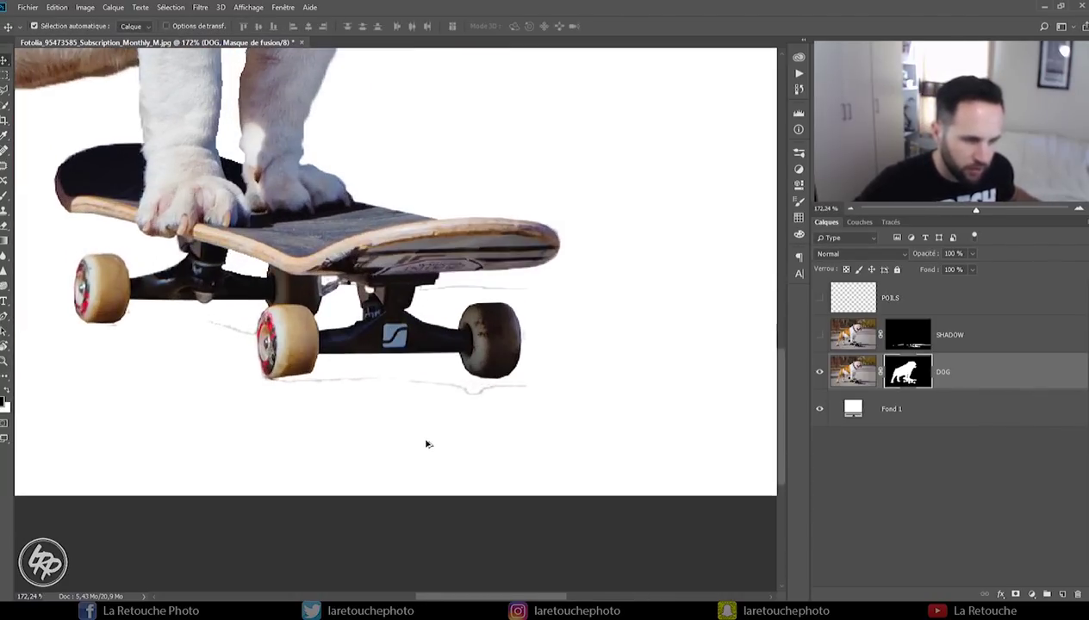
{"action": "left_click", "coordinate": [6, 76]}
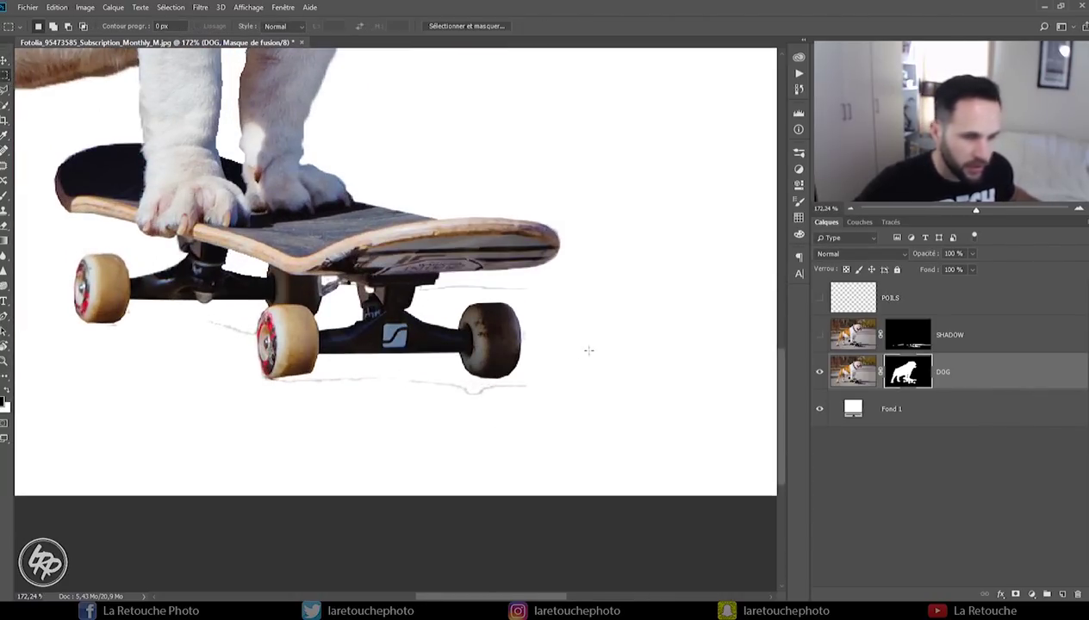
{"action": "left_click_drag", "start_coordinate": [555, 407], "coordinate": [240, 379]}
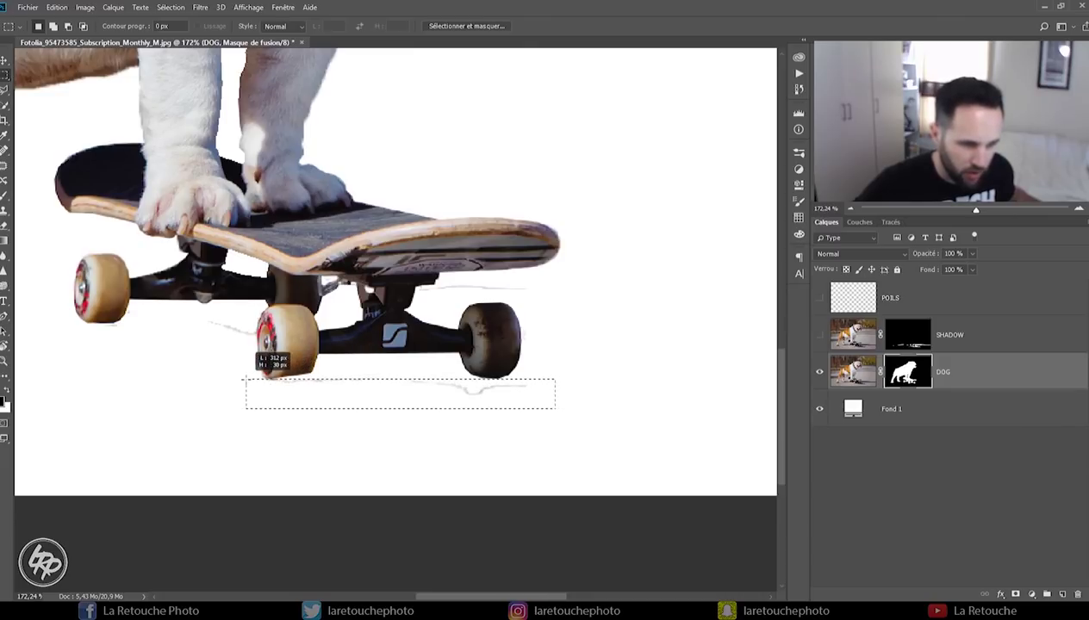
{"action": "key", "text": "shift+F5"}
{"action": "left_click", "coordinate": [536, 287]}
{"action": "key", "text": "ctrl+d"}
Fill black over the streaks left of the rear wheel and the faint line under the deck.
{"action": "left_click_drag", "start_coordinate": [183, 345], "coordinate": [394, 384]}
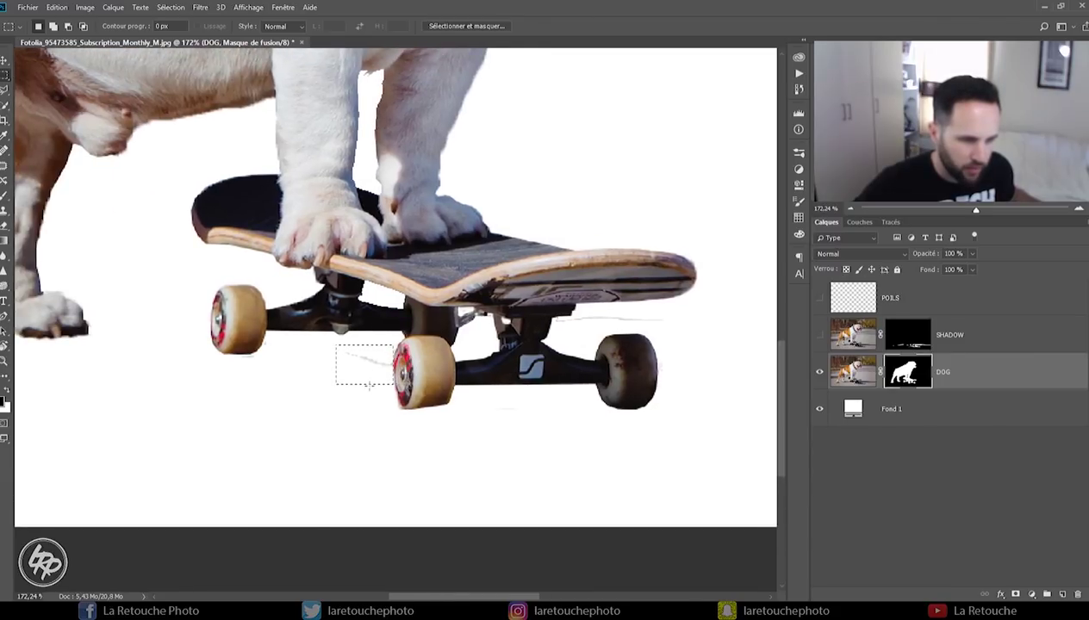
{"action": "left_click_drag", "start_coordinate": [193, 379], "coordinate": [286, 355]}
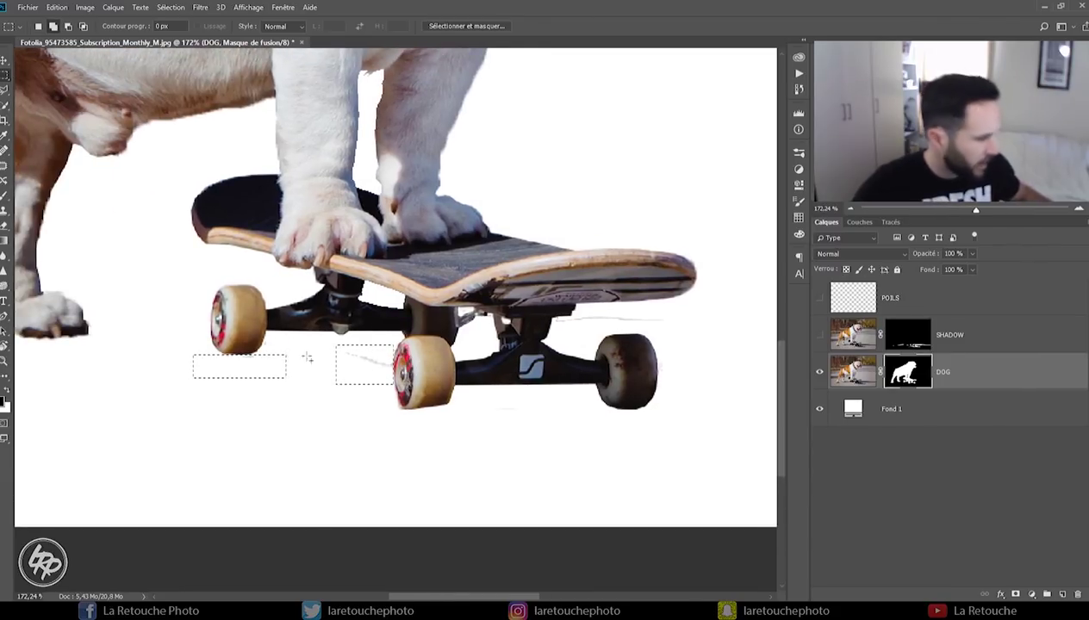
{"action": "key", "text": "shift+F5"}
{"action": "left_click", "coordinate": [541, 289]}
{"action": "key", "text": "ctrl+d"}
{"action": "mouse_move", "coordinate": [673, 316]}
{"action": "left_mouse_down"}
{"action": "mouse_move", "coordinate": [554, 334]}
{"action": "mouse_move", "coordinate": [572, 303]}
{"action": "mouse_move", "coordinate": [571, 317]}
{"action": "left_mouse_up"}
{"action": "key", "text": "shift+F5"}
{"action": "left_click", "coordinate": [545, 288]}
{"action": "key", "text": "ctrl+d"}
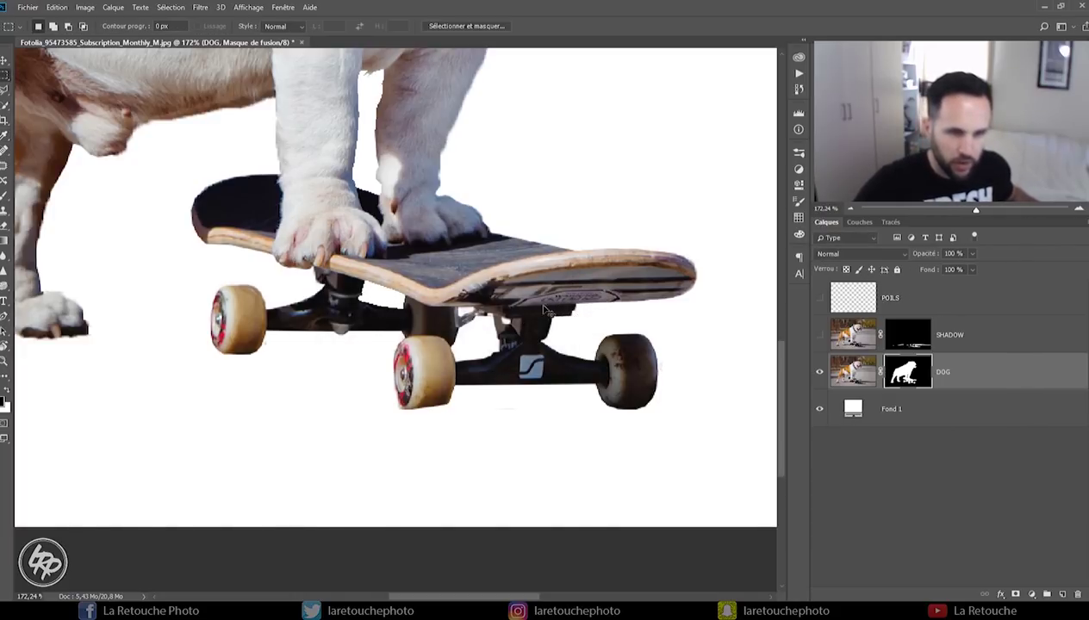
Remove the stray edge under the rear wheel with a black mask fill.
{"action": "left_click_drag", "start_coordinate": [352, 306], "coordinate": [478, 297]}
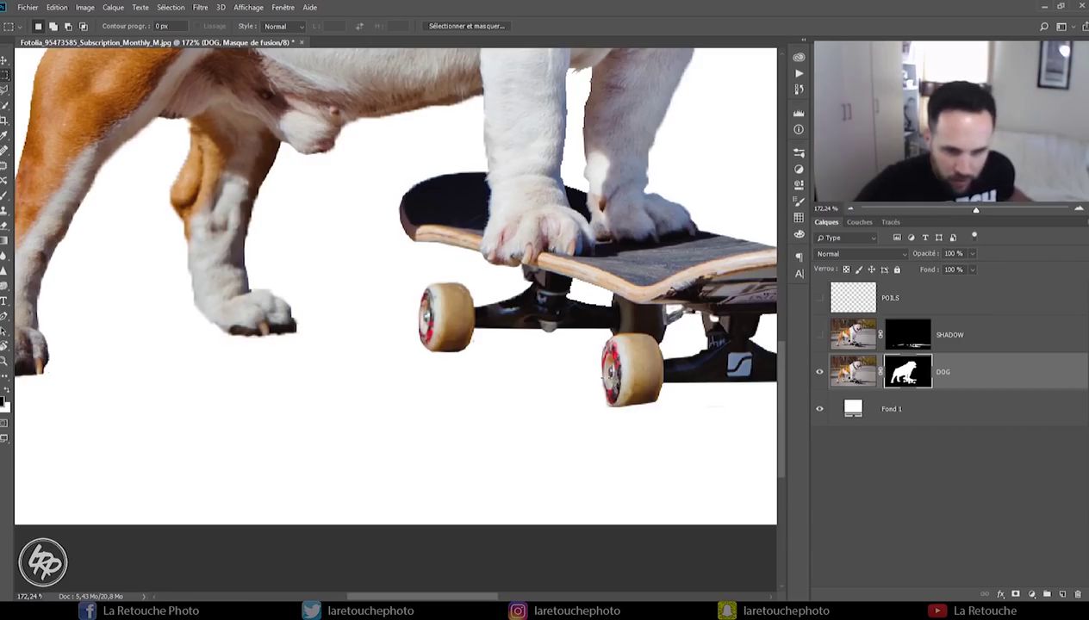
{"action": "left_click_drag", "start_coordinate": [622, 392], "coordinate": [660, 404]}
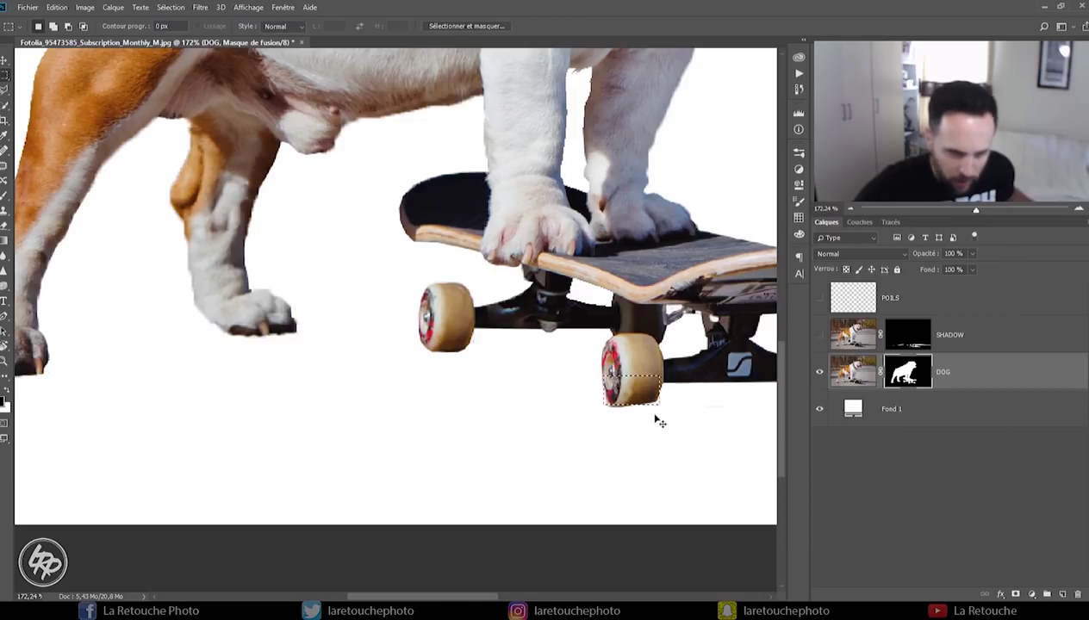
{"action": "key", "text": "l"}
{"action": "scroll", "coordinate": [632, 457], "scroll_direction": "up", "scroll_amount": 3}
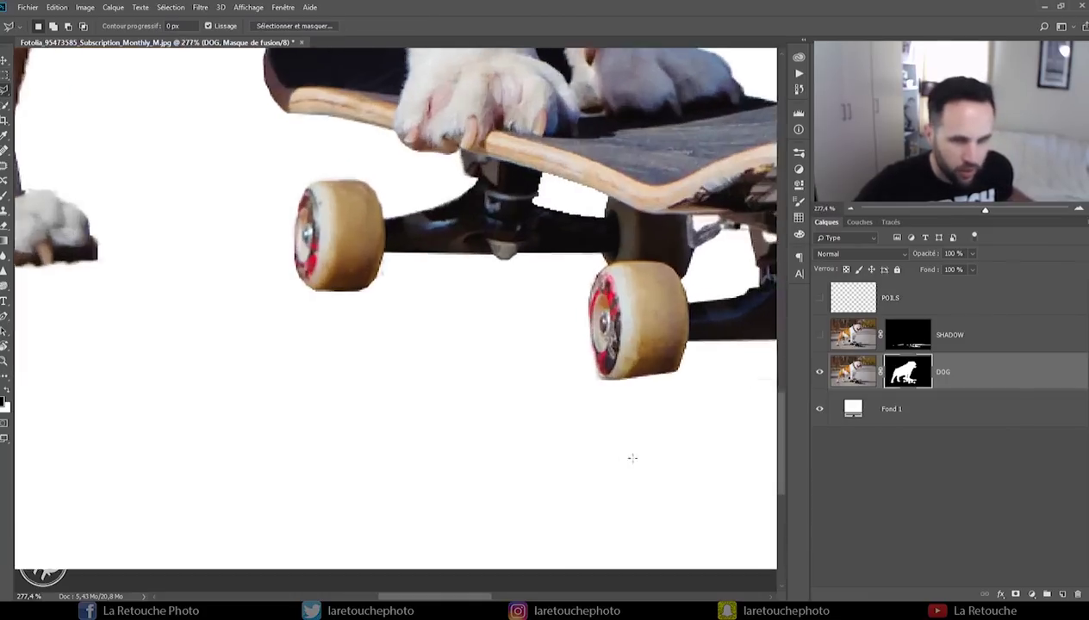
{"action": "scroll", "coordinate": [632, 458], "scroll_direction": "up", "scroll_amount": 2}
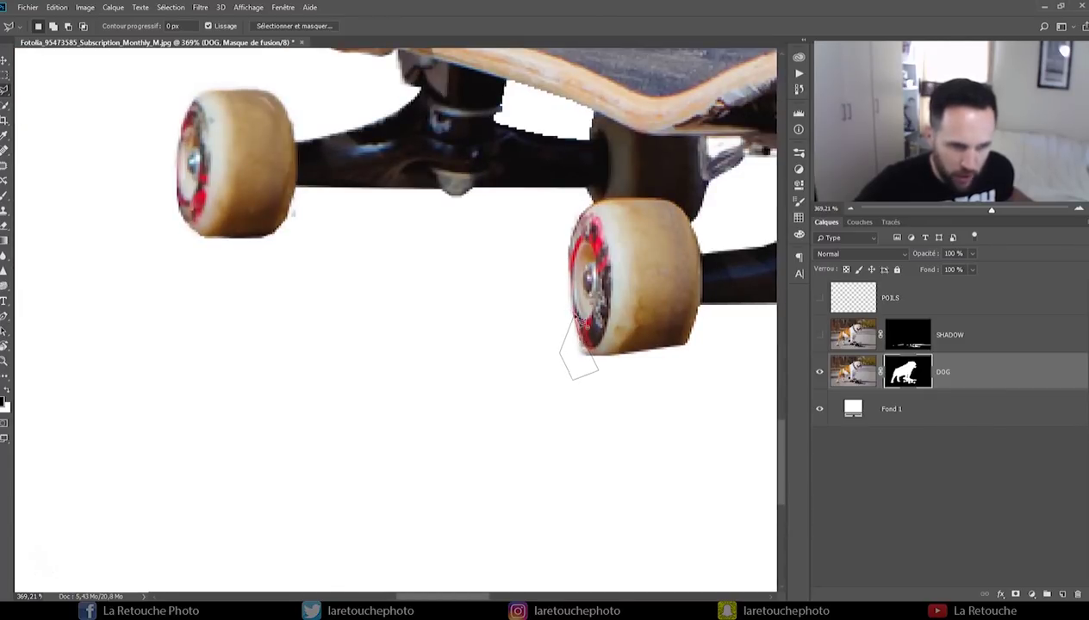
{"action": "key", "text": "shift+BackSpace"}
{"action": "key", "text": "Return"}
{"action": "key", "text": "ctrl+d"}
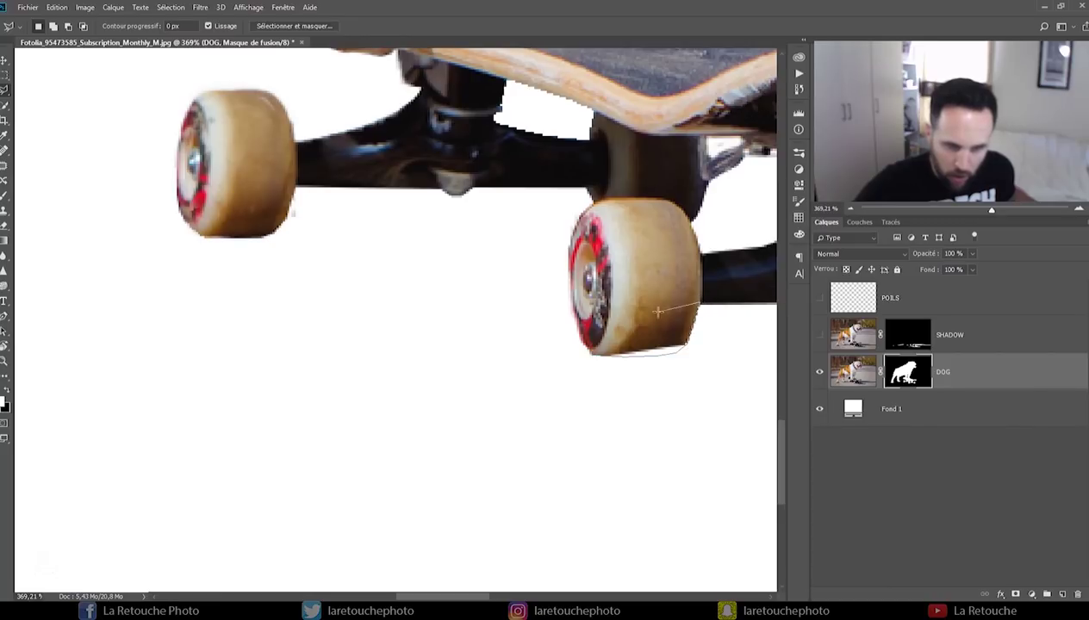
Fill the remnant along the wheel's lower edge and zoom out to the whole image.
{"action": "left_click", "coordinate": [600, 363]}
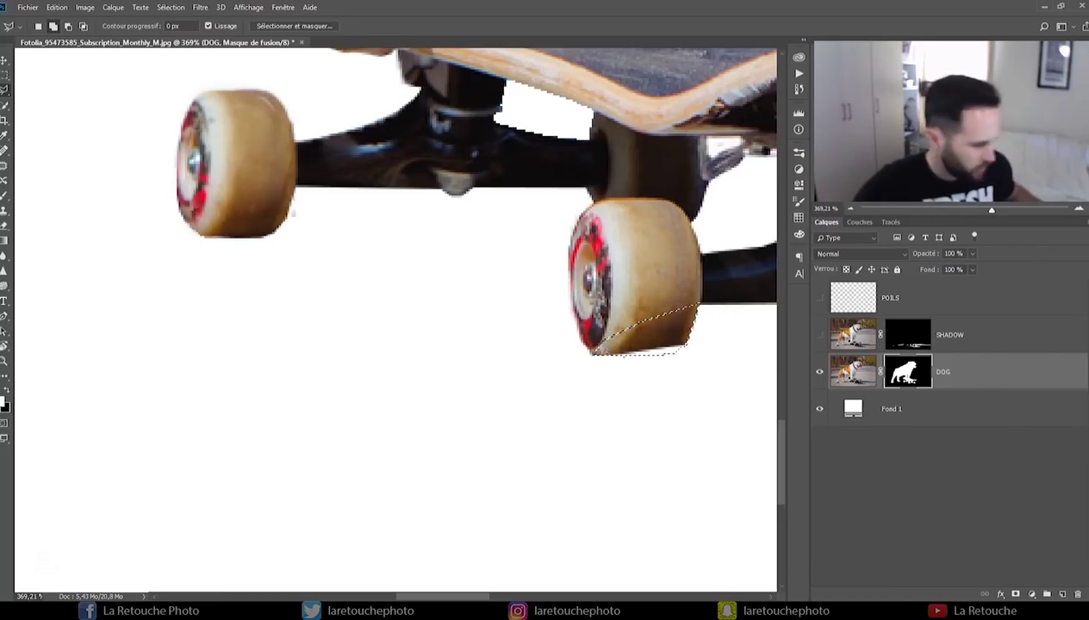
{"action": "key", "text": "shift+BackSpace"}
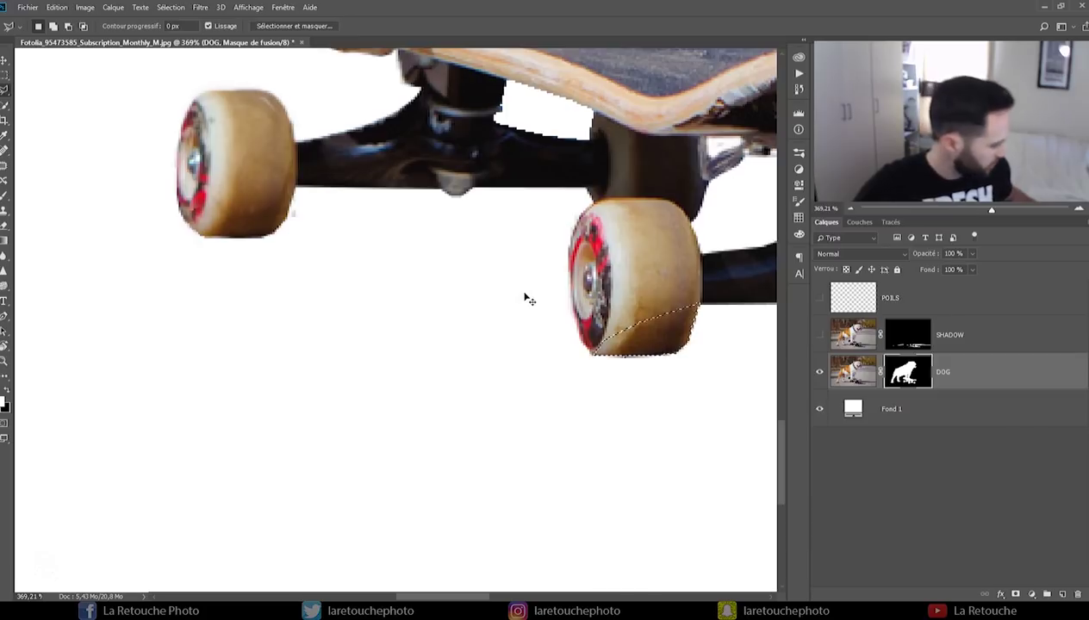
{"action": "left_click_drag", "start_coordinate": [991, 210], "coordinate": [979, 211]}
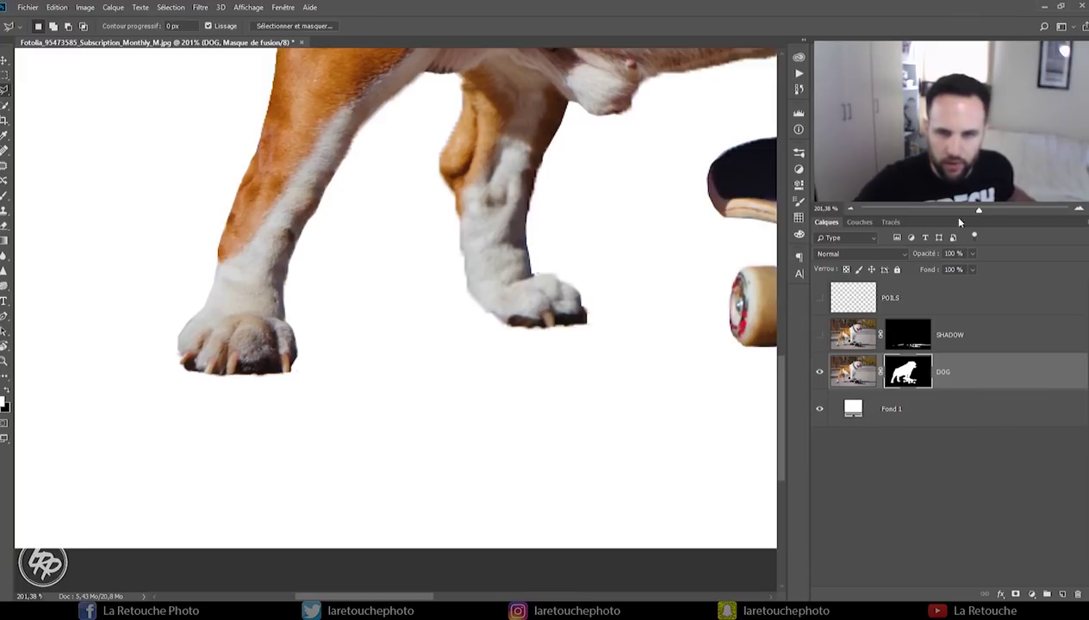
{"action": "left_click_drag", "start_coordinate": [979, 210], "coordinate": [953, 210]}
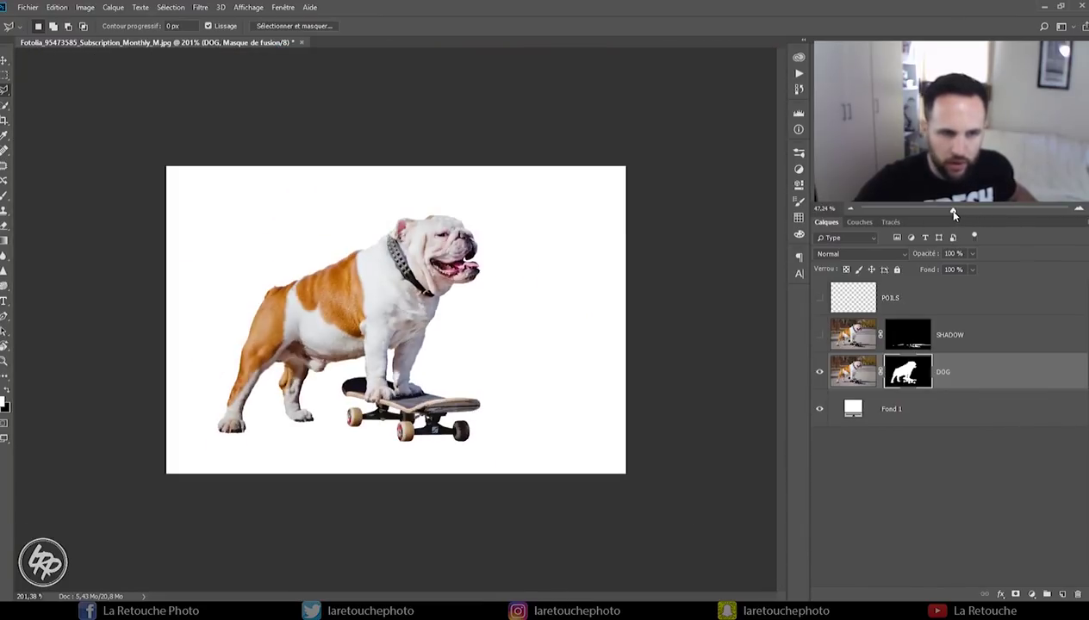
From the SHADOW mask selection, add a Solid Color fill layer in #212121.
{"action": "left_click", "coordinate": [820, 335]}
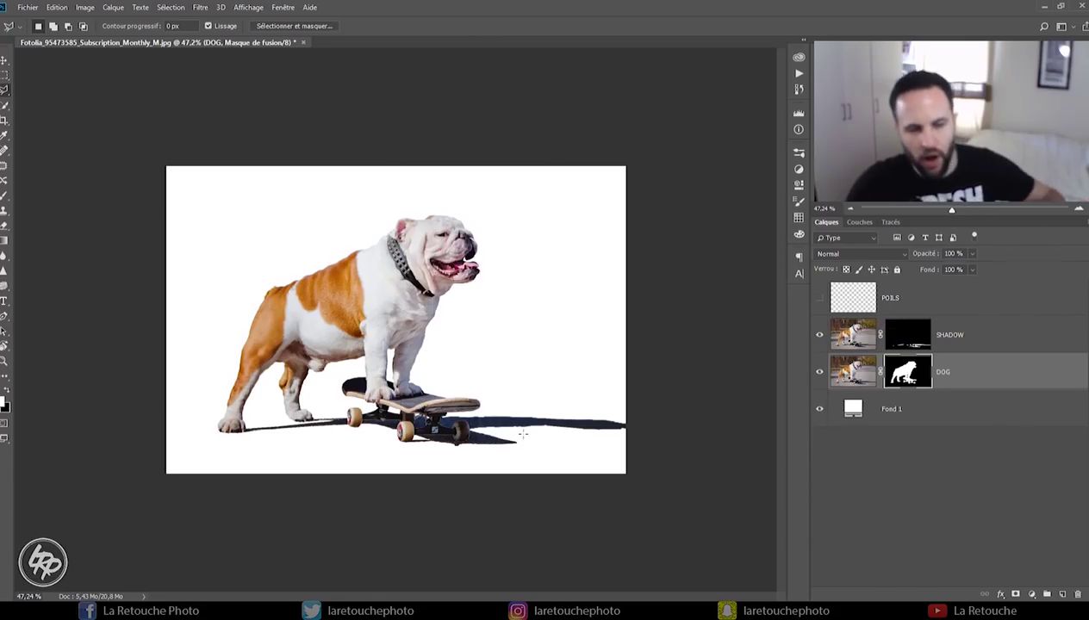
{"action": "mouse_move", "coordinate": [956, 212]}
{"action": "left_mouse_down"}
{"action": "mouse_move", "coordinate": [970, 210]}
{"action": "mouse_move", "coordinate": [949, 209]}
{"action": "left_mouse_up"}
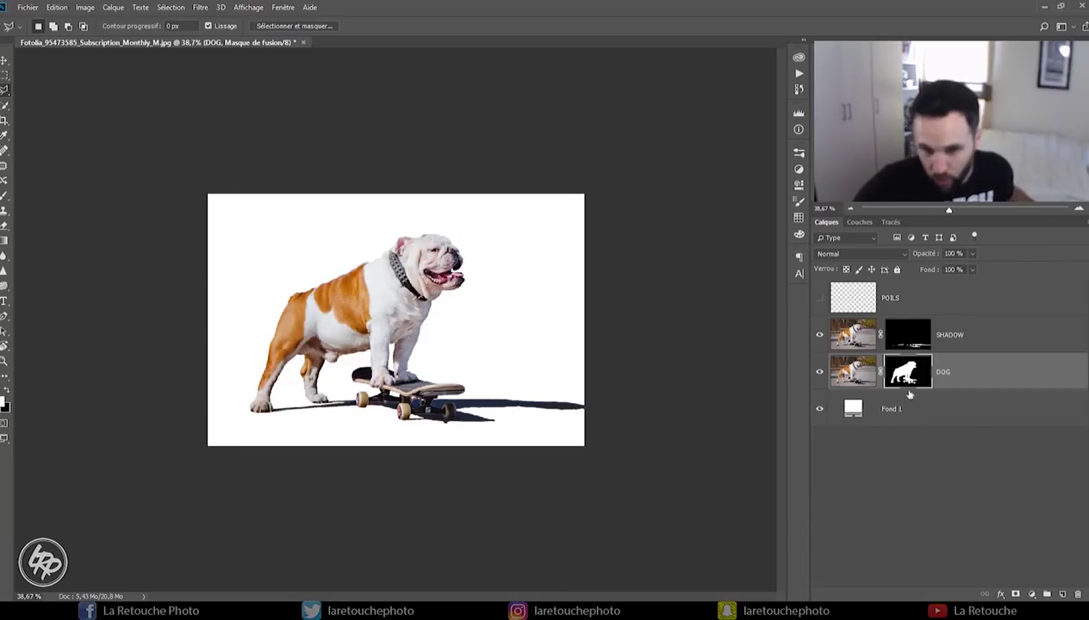
{"action": "left_click", "coordinate": [903, 343], "text": "ctrl"}
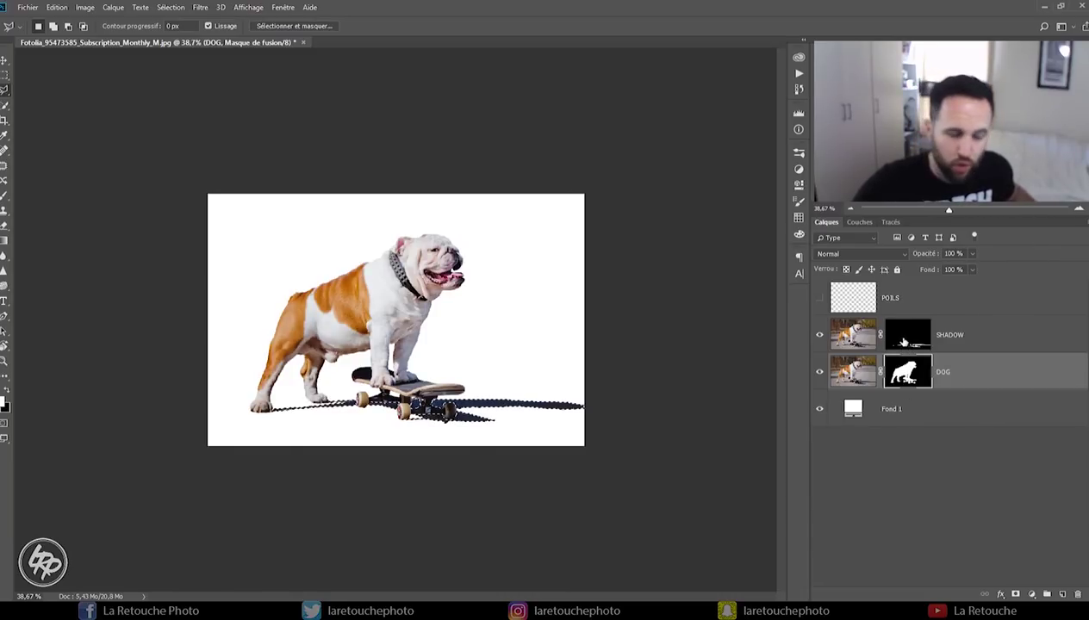
{"action": "left_click", "coordinate": [1032, 595]}
{"action": "left_click", "coordinate": [969, 394]}
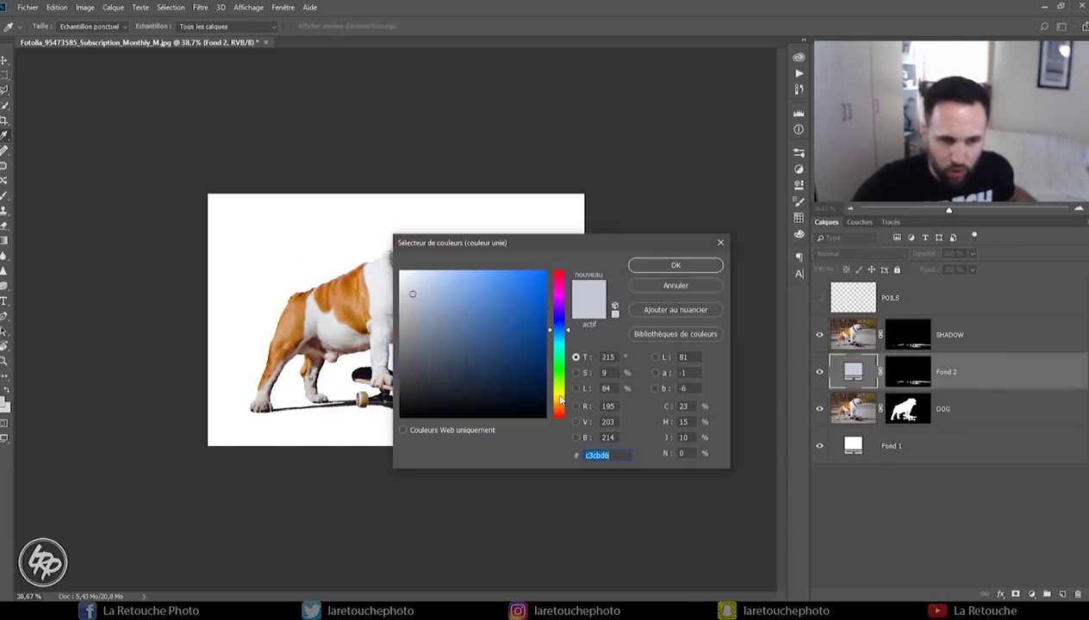
{"action": "left_click_drag", "start_coordinate": [410, 407], "coordinate": [367, 442]}
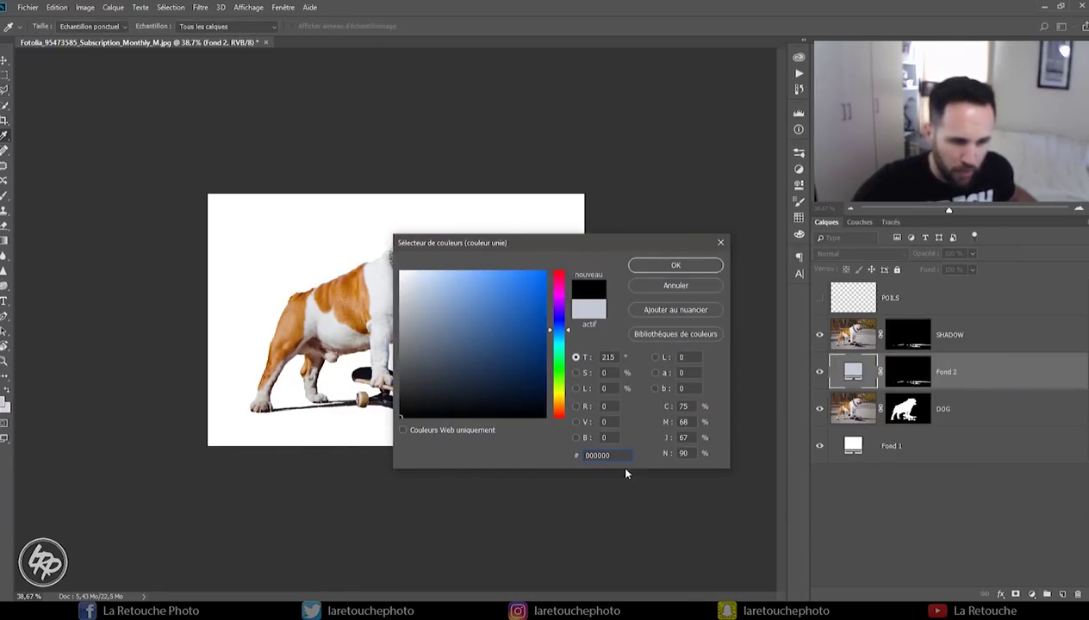
{"action": "type", "text": "21"}
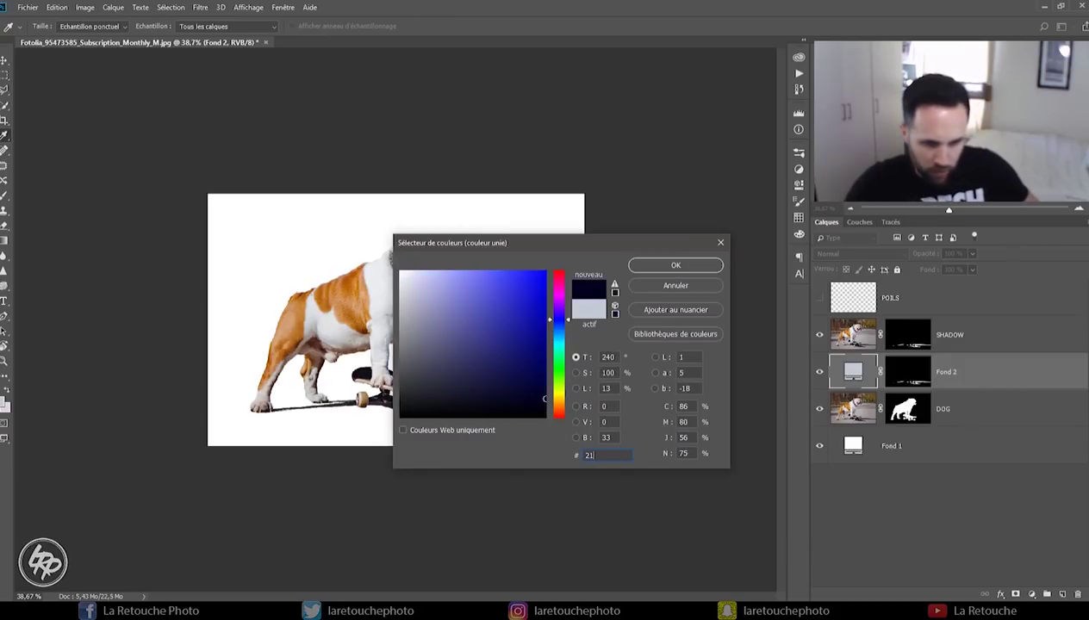
{"action": "type", "text": "2121"}
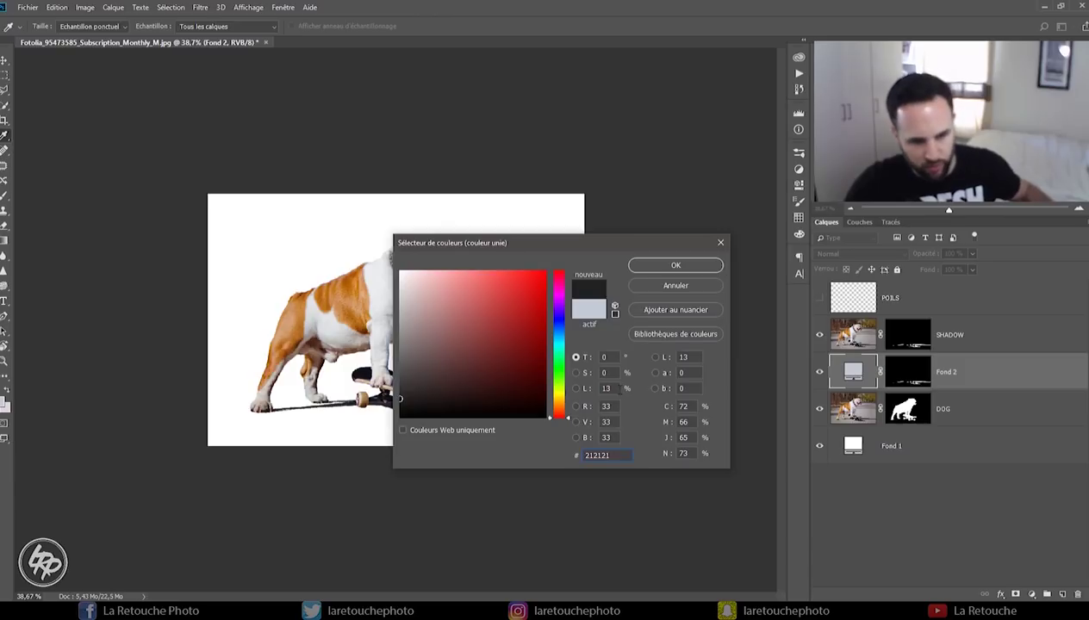
{"action": "left_click", "coordinate": [646, 265]}
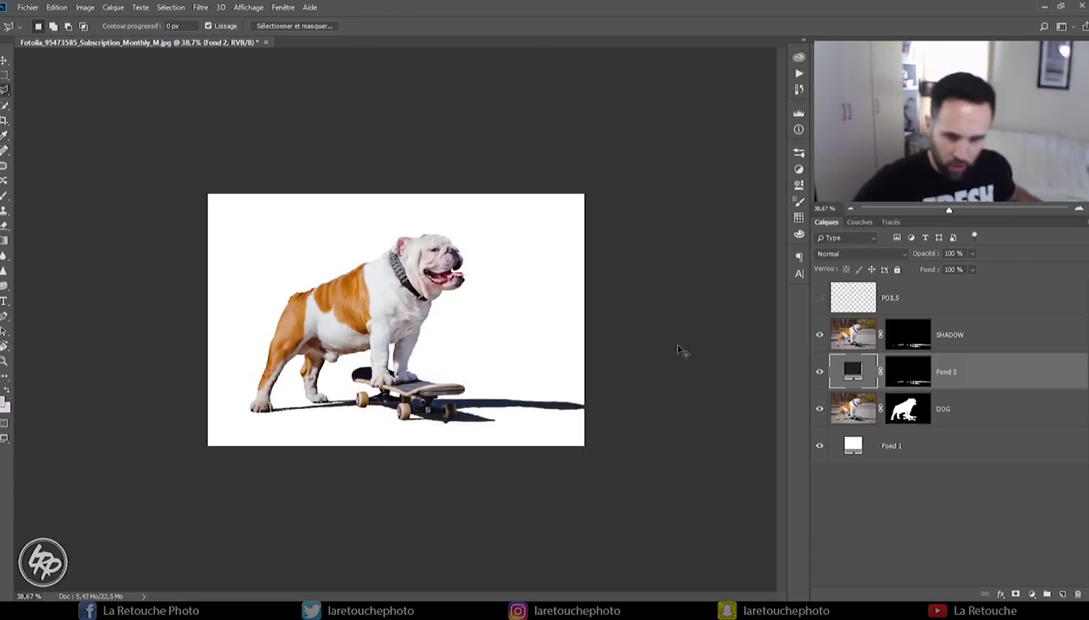
Stack the grey Fond 2 fill beneath DOG and hide the original SHADOW layer.
{"action": "left_click_drag", "start_coordinate": [972, 378], "coordinate": [970, 333]}
{"action": "left_click", "coordinate": [982, 378]}
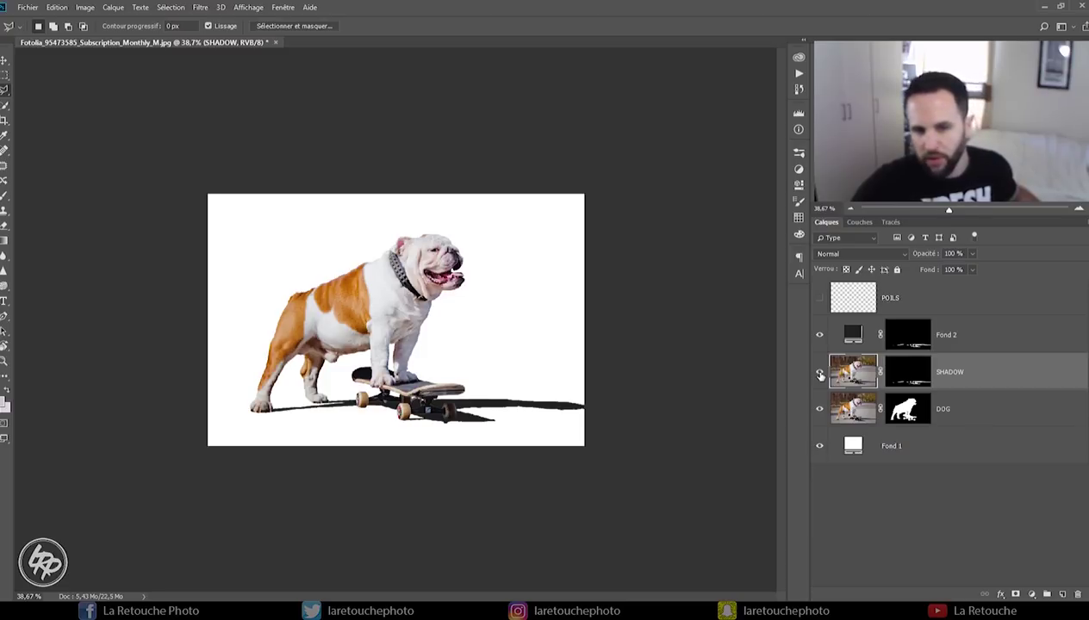
{"action": "left_click", "coordinate": [820, 373]}
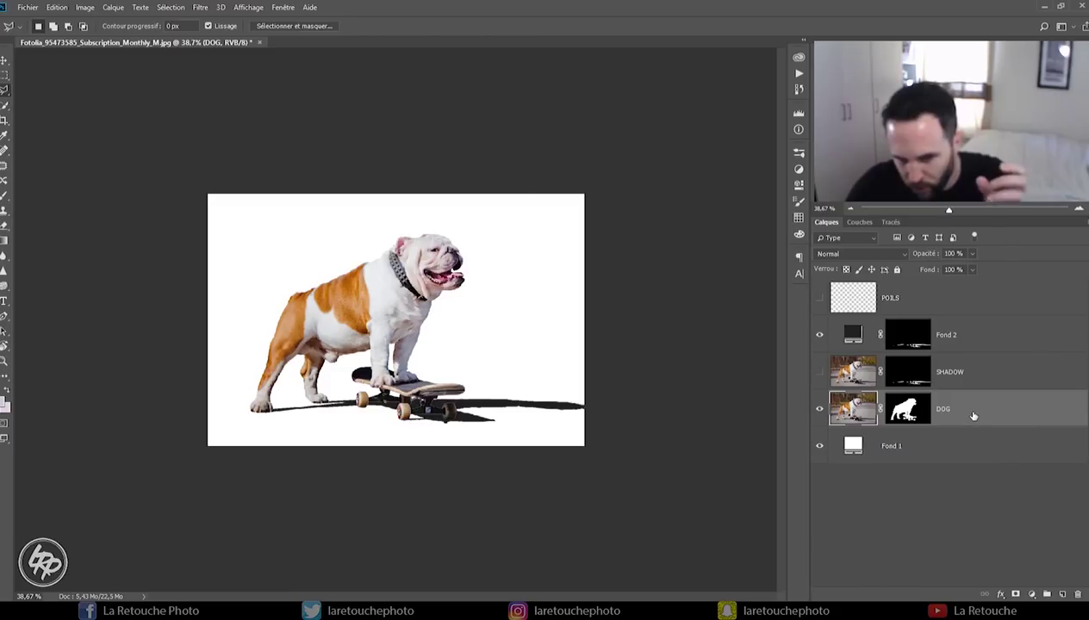
{"action": "left_click_drag", "start_coordinate": [973, 416], "coordinate": [964, 326]}
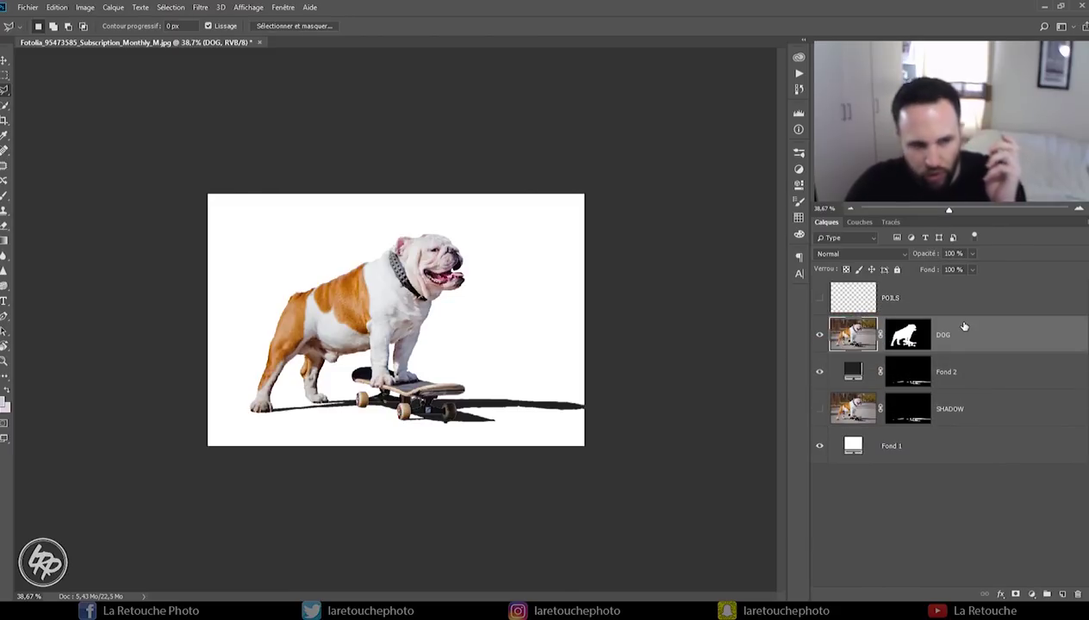
{"action": "left_click", "coordinate": [956, 373]}
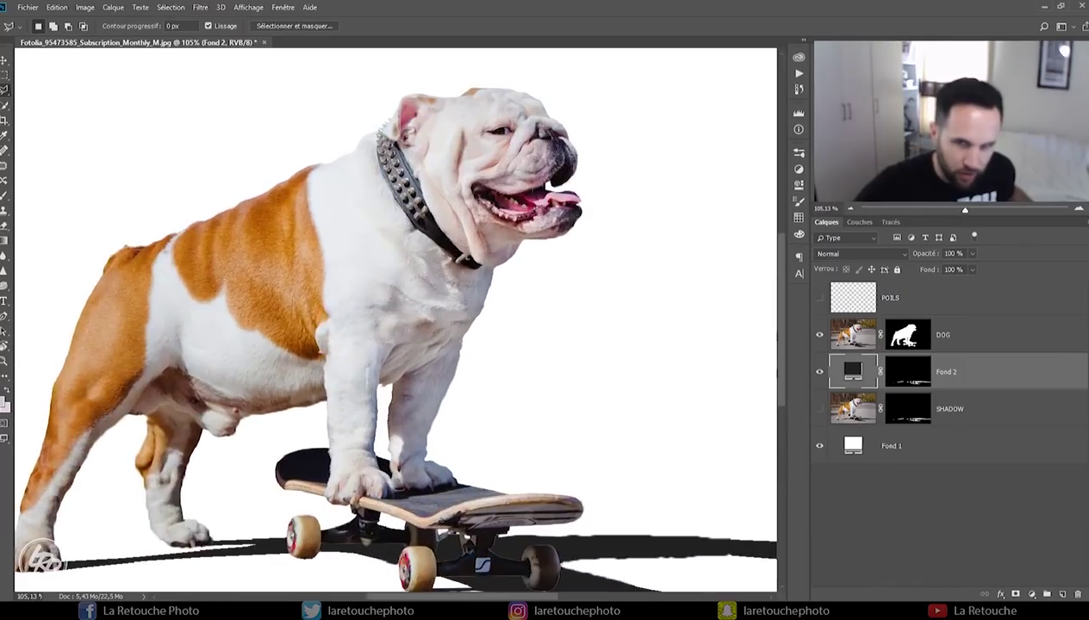
Hide DOG and lasso an outline around the whole cast shadow.
{"action": "scroll", "coordinate": [396, 318], "scroll_direction": "down", "scroll_amount": 2}
{"action": "scroll", "coordinate": [396, 318], "scroll_direction": "down", "scroll_amount": 2}
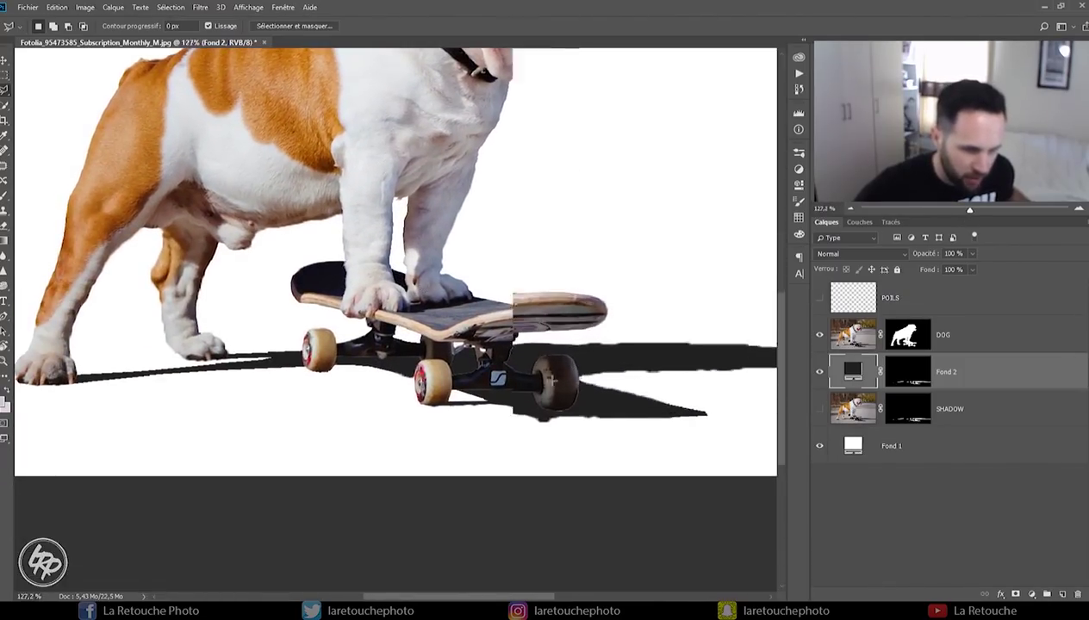
{"action": "scroll", "coordinate": [551, 380], "scroll_direction": "up", "scroll_amount": 3}
{"action": "scroll", "coordinate": [484, 392], "scroll_direction": "up", "scroll_amount": 3}
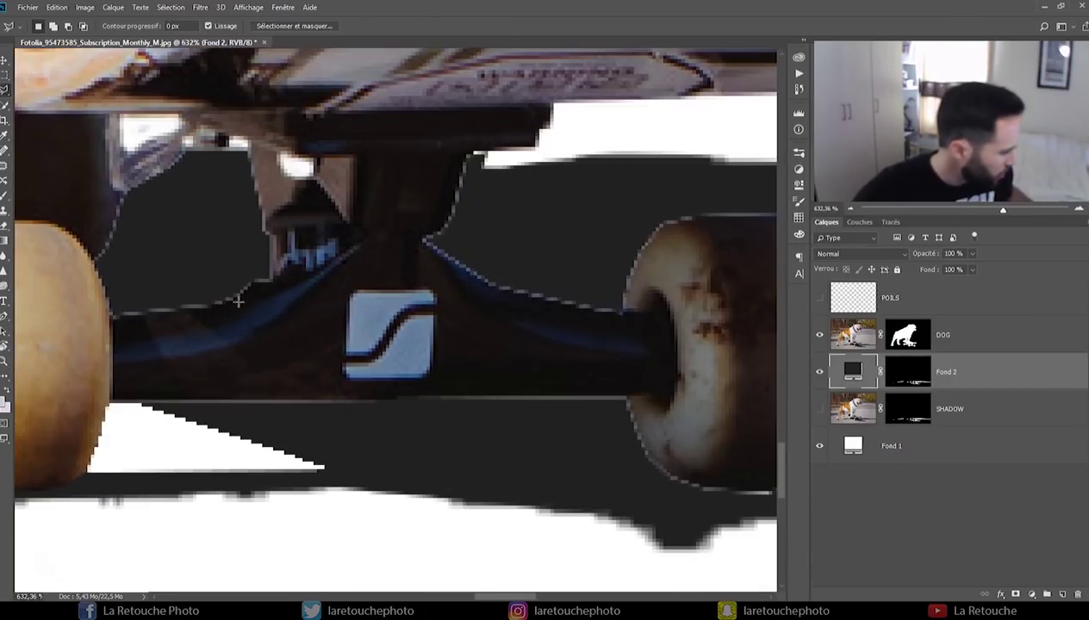
{"action": "key", "text": "v"}
{"action": "left_click_drag", "start_coordinate": [993, 211], "coordinate": [962, 212]}
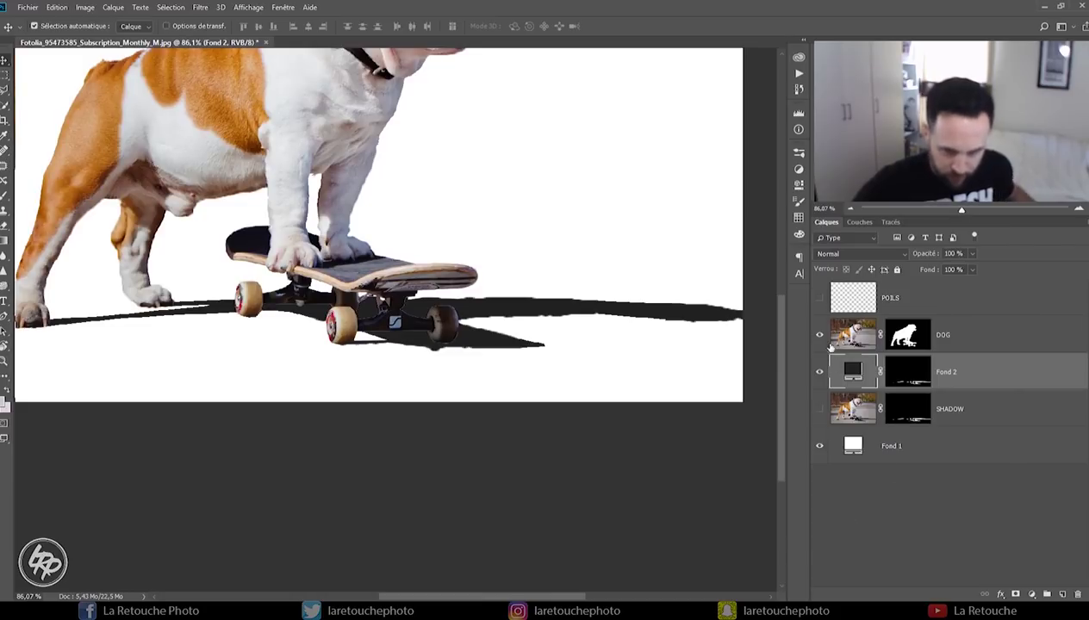
{"action": "left_click", "coordinate": [819, 335]}
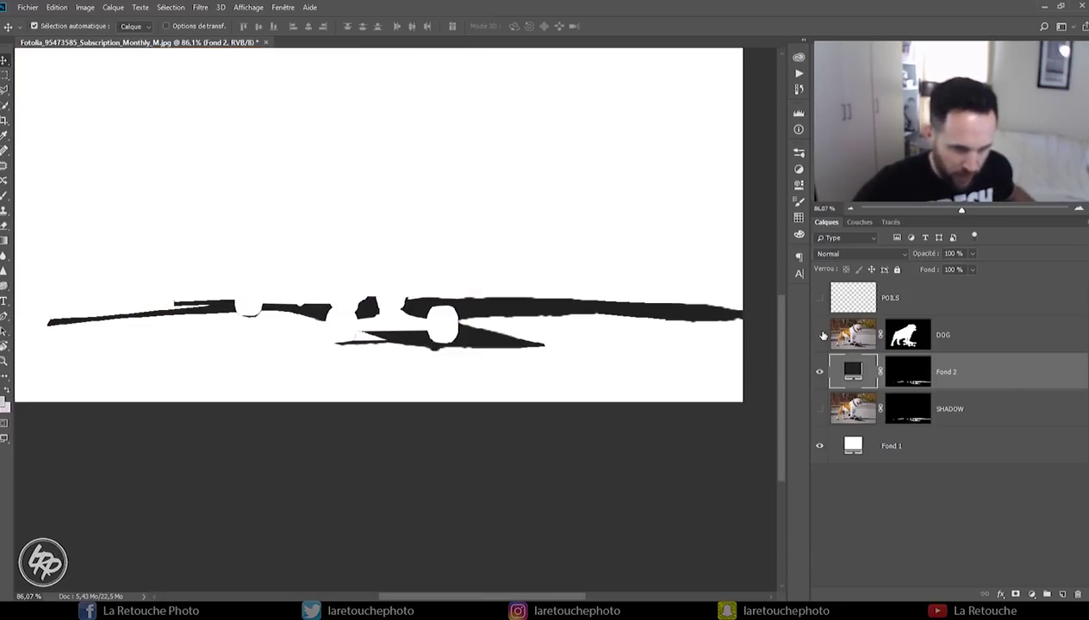
{"action": "left_click", "coordinate": [4, 90]}
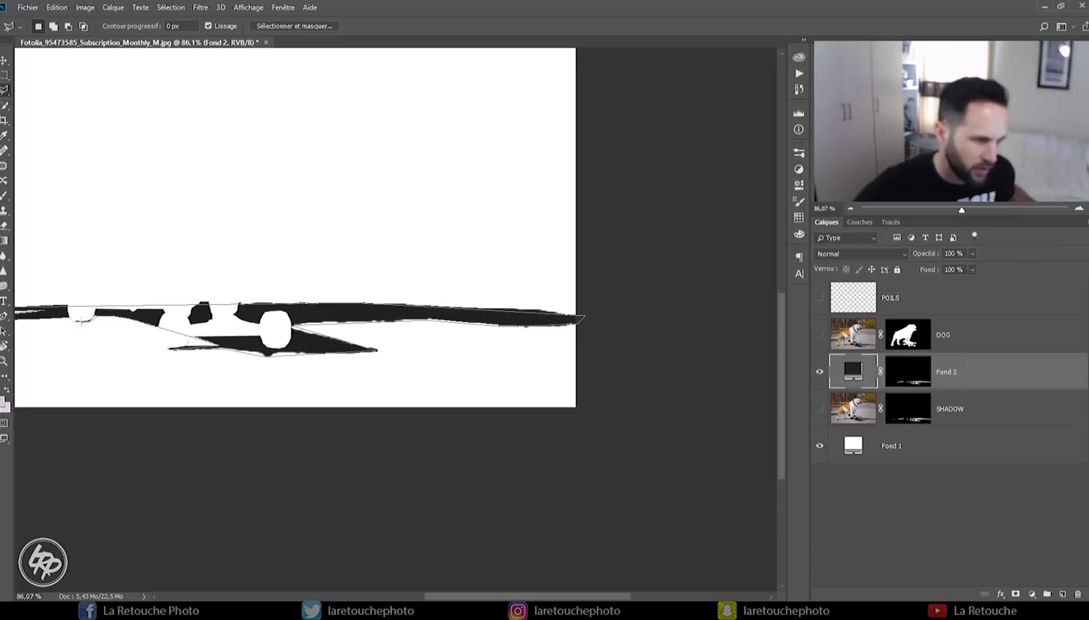
{"action": "left_click_drag", "start_coordinate": [87, 319], "coordinate": [342, 327]}
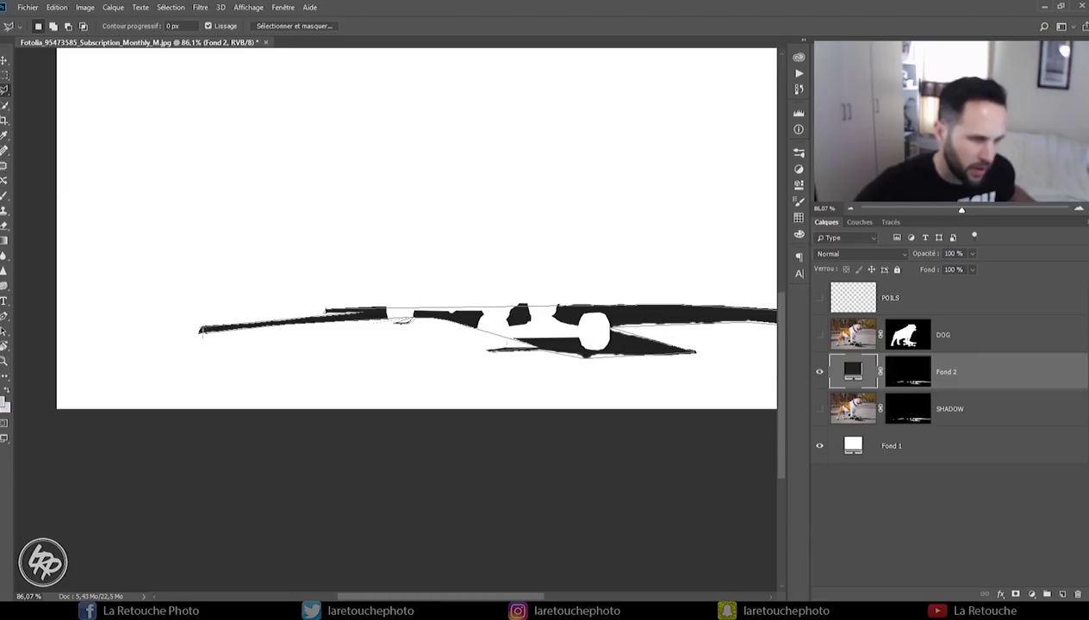
{"action": "left_click", "coordinate": [207, 335]}
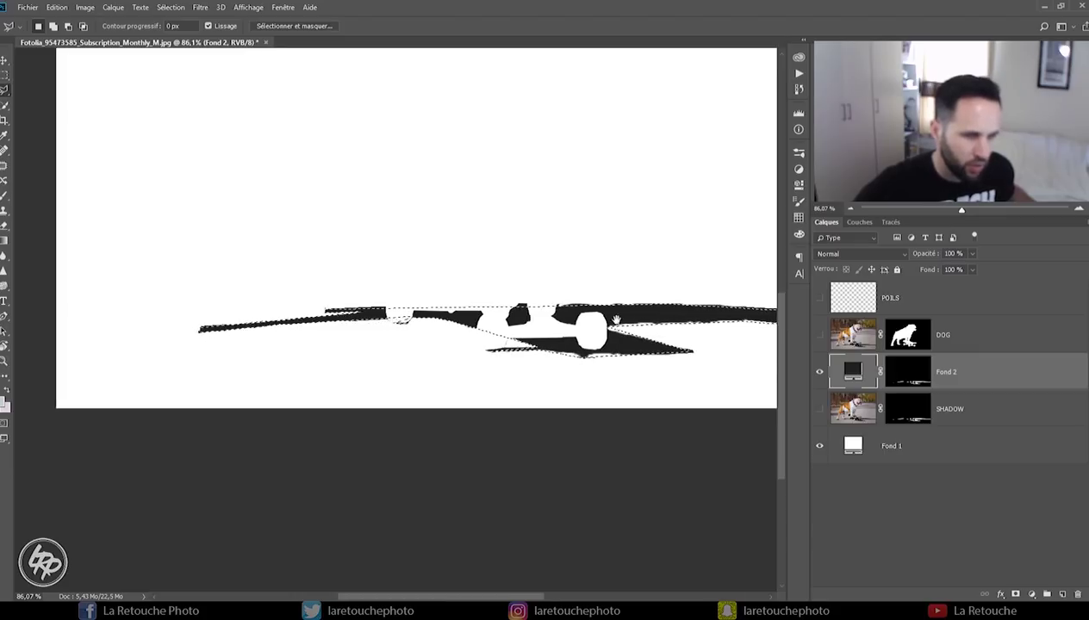
{"action": "scroll", "coordinate": [603, 332], "scroll_direction": "right", "scroll_amount": 3}
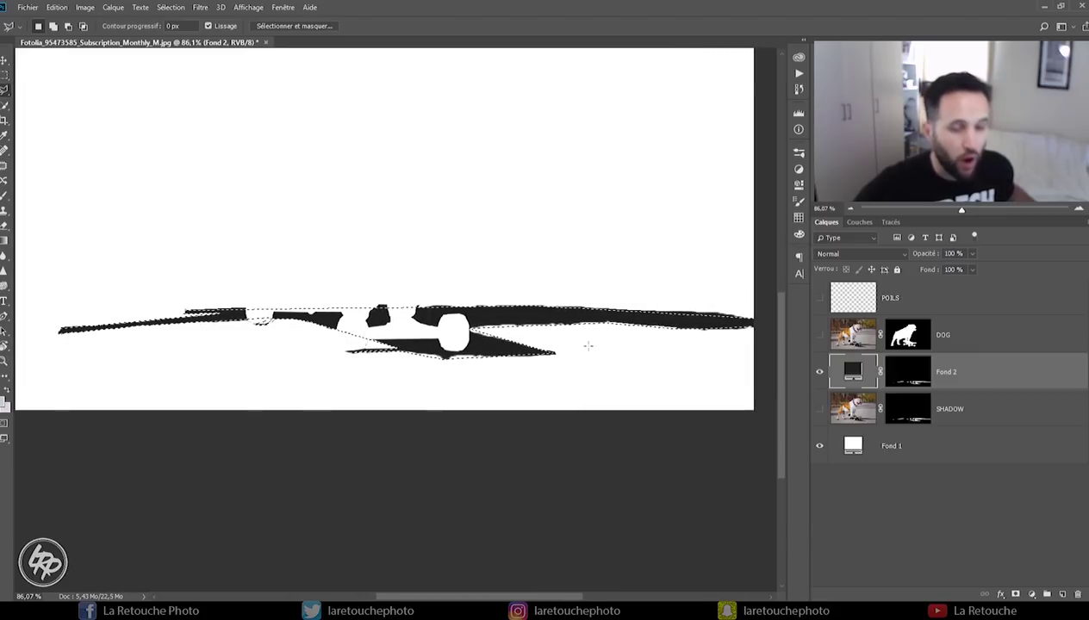
Fill the outline on the Fond 2 mask, fill the inverted area black, then show DOG.
{"action": "left_click", "coordinate": [908, 380]}
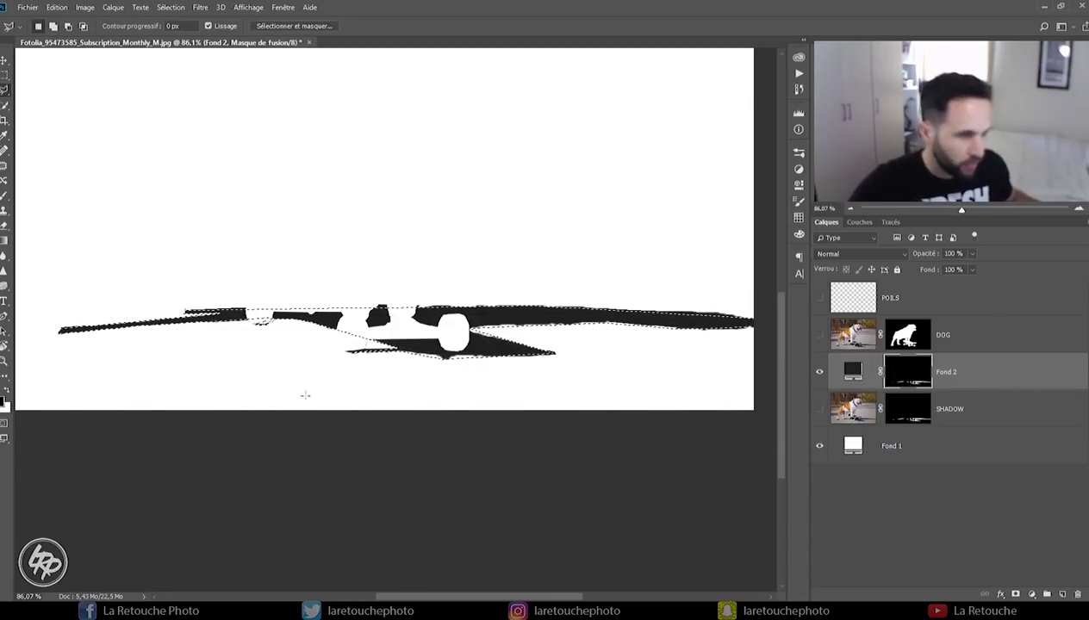
{"action": "key", "text": "shift+F5"}
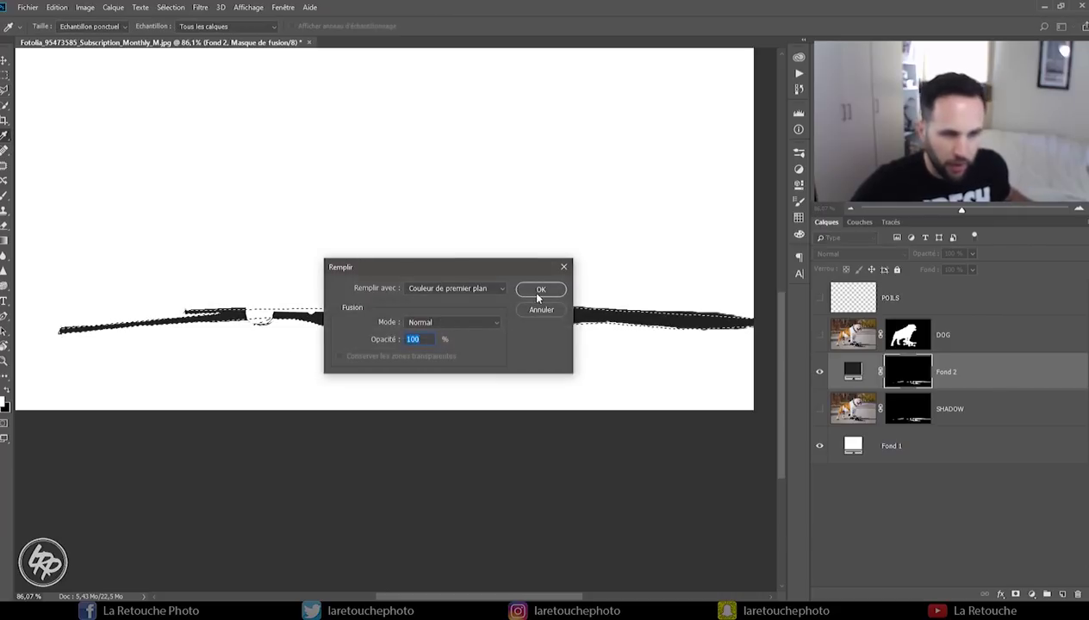
{"action": "left_click", "coordinate": [541, 293]}
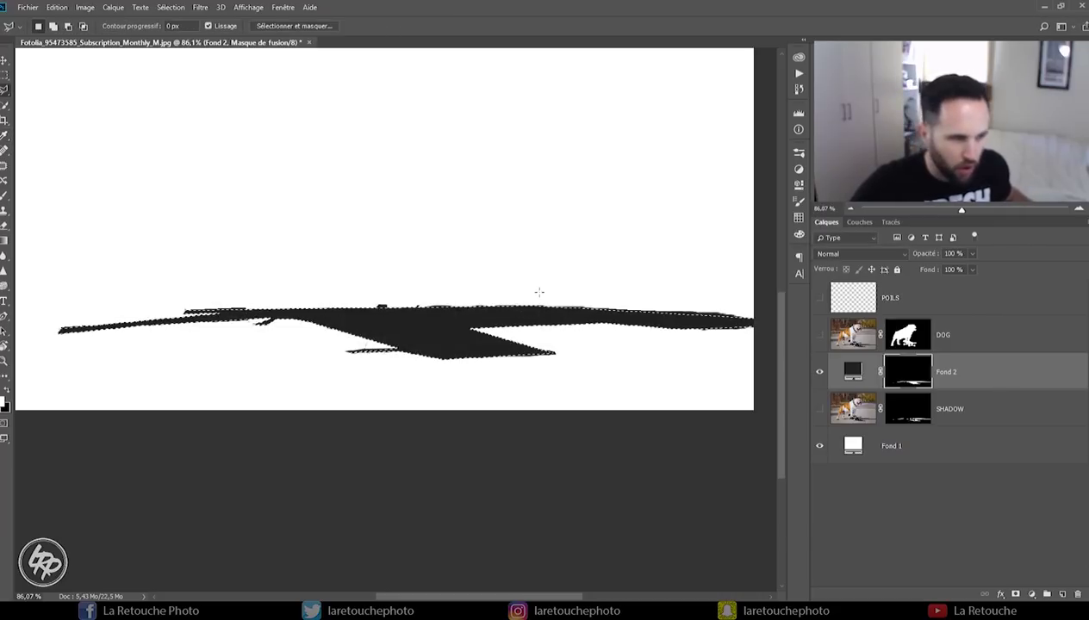
{"action": "left_click", "coordinate": [162, 7]}
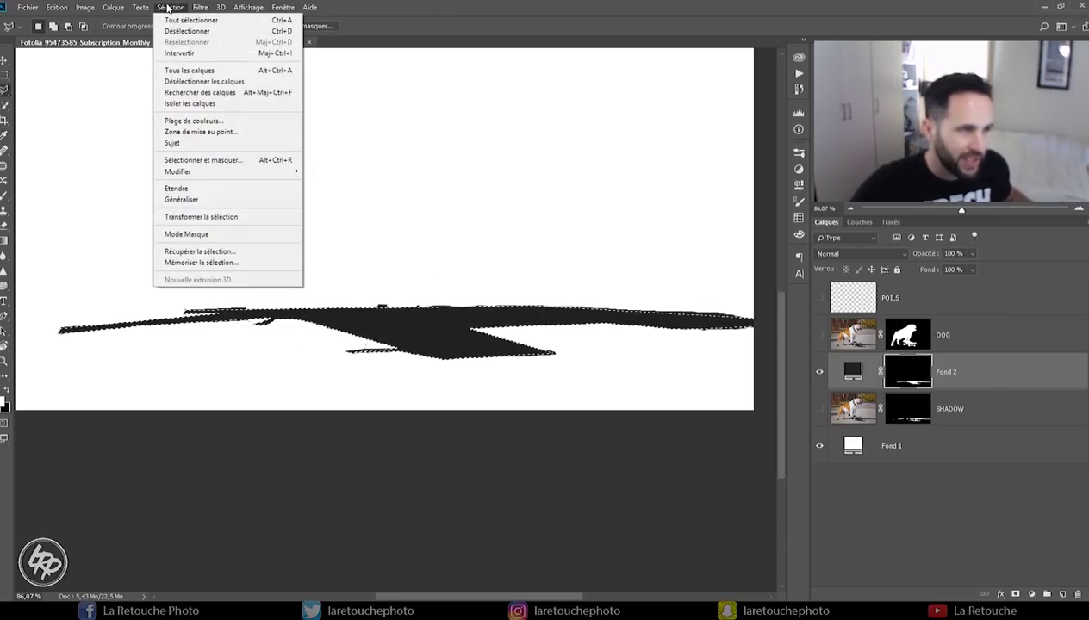
{"action": "left_click", "coordinate": [179, 53]}
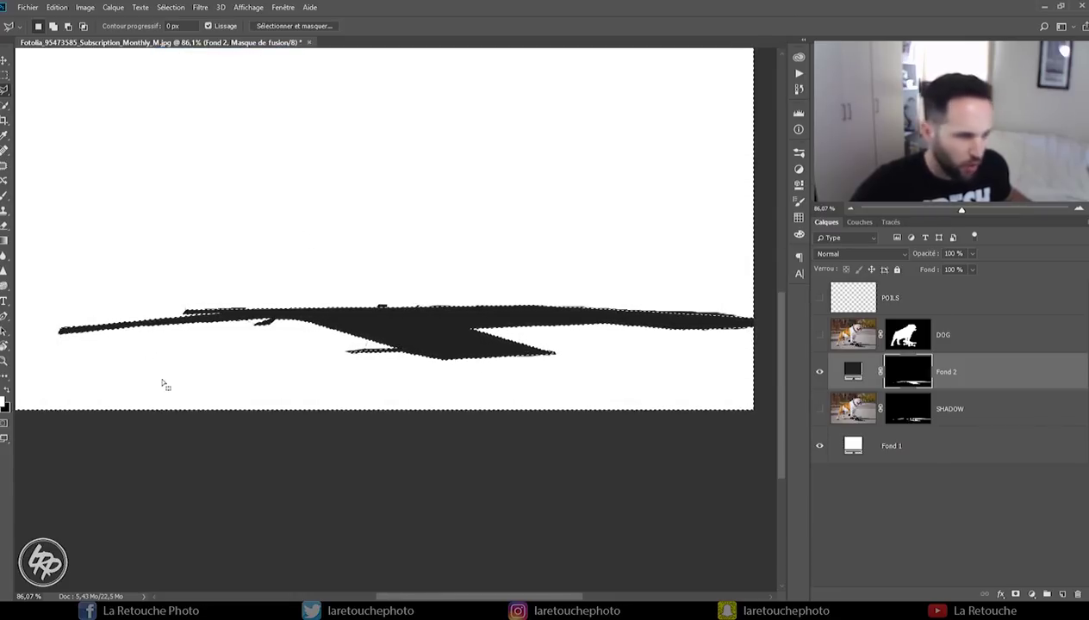
{"action": "key", "text": "shift+F5"}
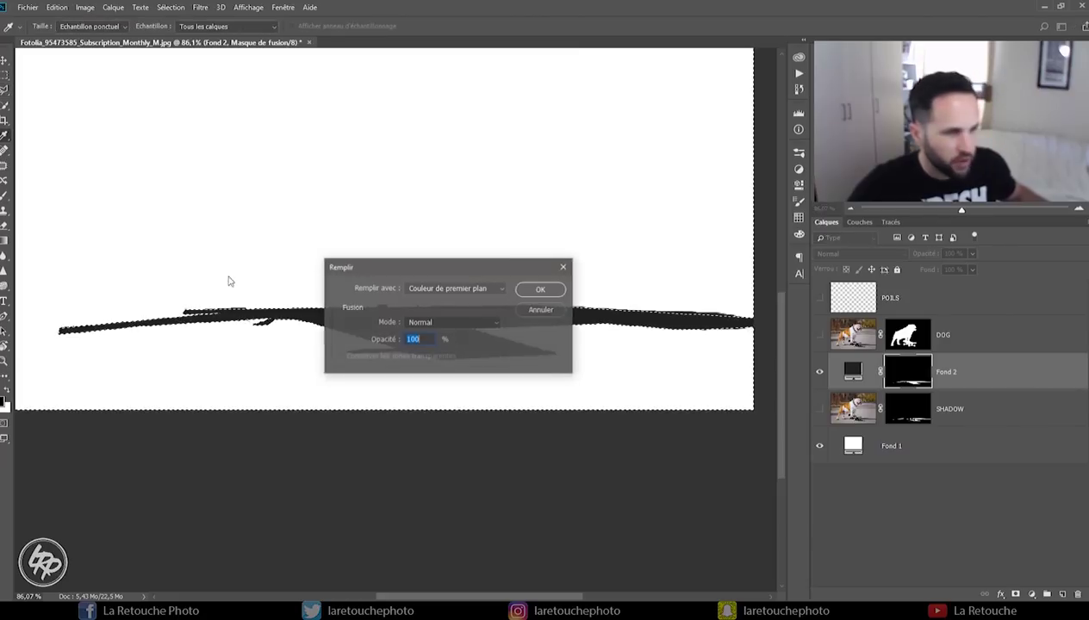
{"action": "left_click", "coordinate": [540, 286]}
{"action": "key", "text": "ctrl+d"}
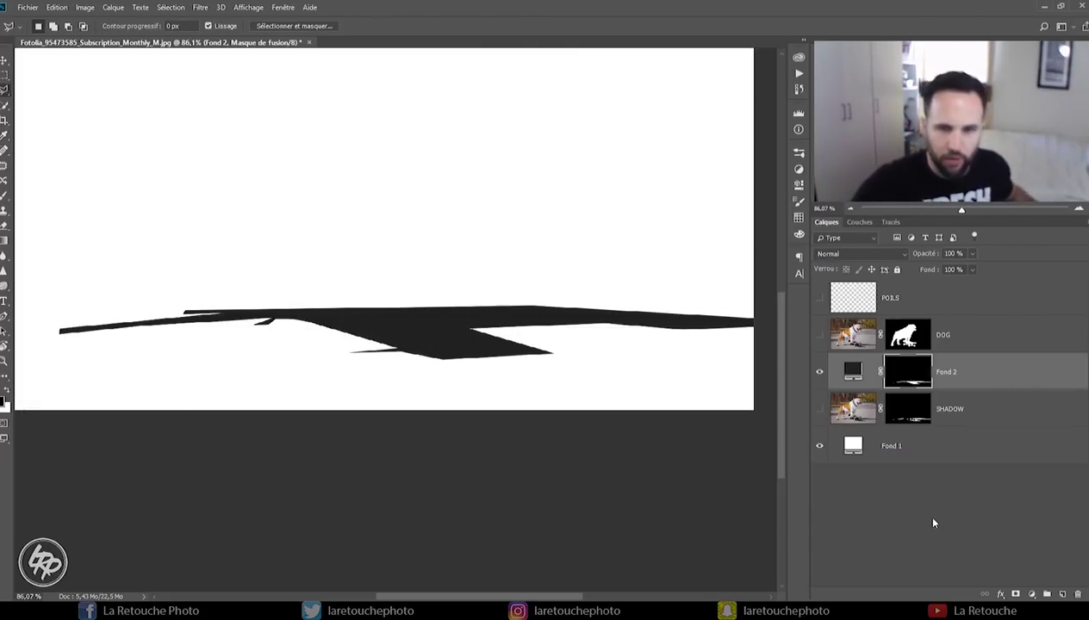
{"action": "left_click", "coordinate": [820, 335]}
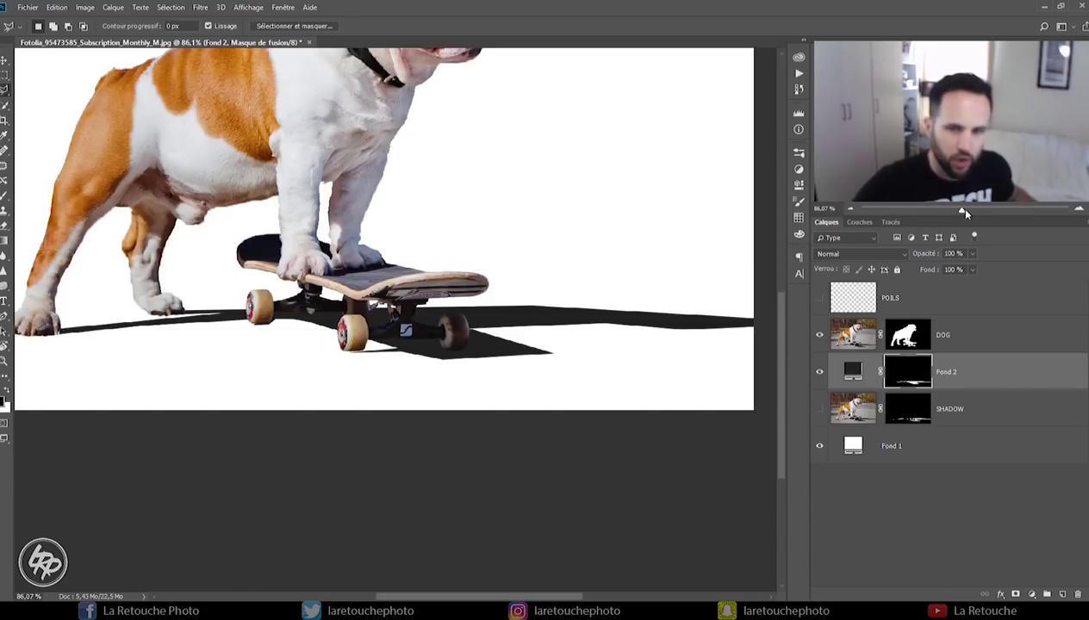
Fill the shadow gaps under the front wheel and along the wheels with the dark colour.
{"action": "left_click_drag", "start_coordinate": [962, 209], "coordinate": [995, 208]}
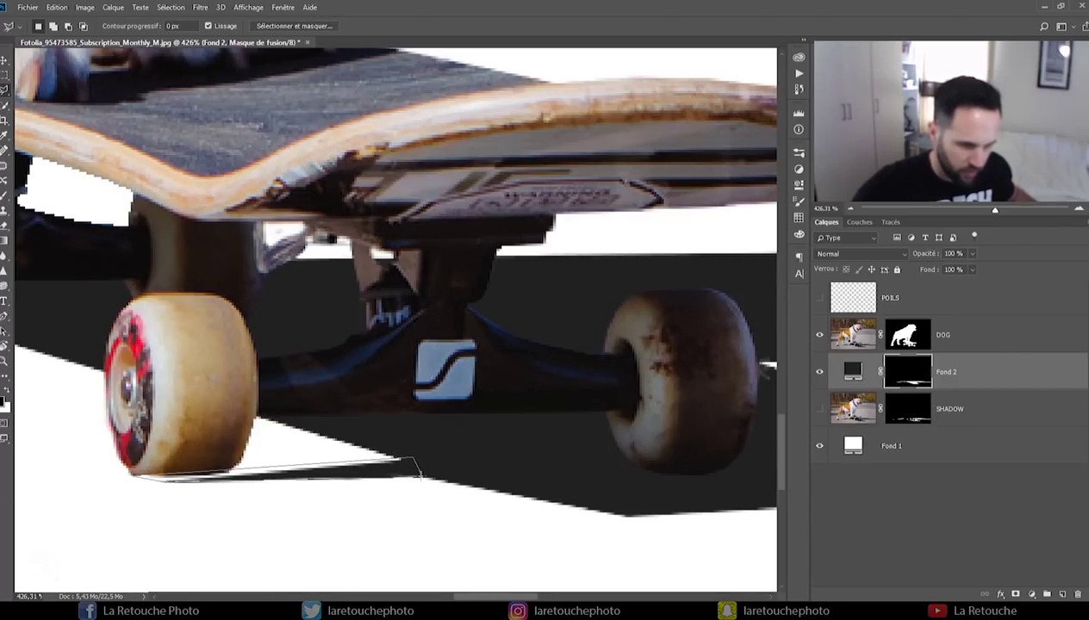
{"action": "double_click", "coordinate": [420, 476]}
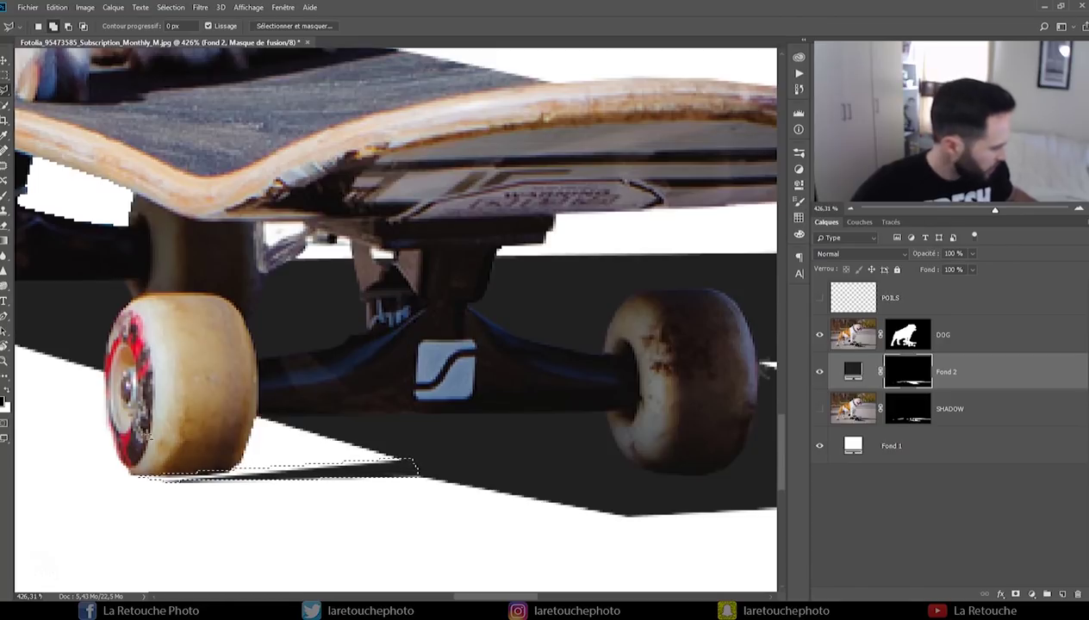
{"action": "key", "text": "shift+F5"}
{"action": "left_click", "coordinate": [536, 289]}
{"action": "key", "text": "ctrl+d"}
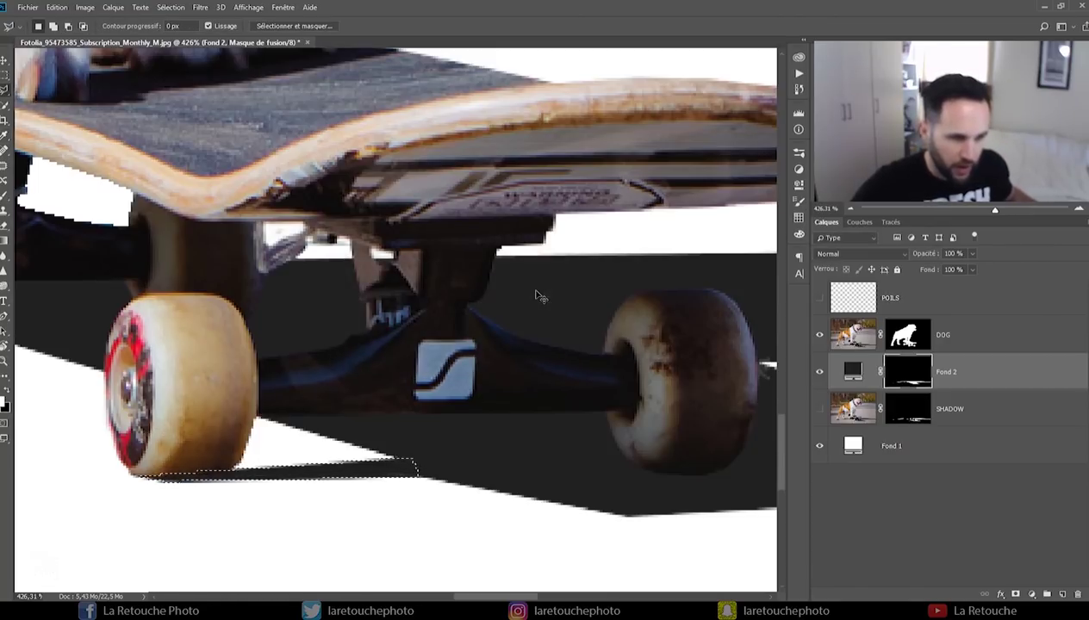
{"action": "left_click_drag", "start_coordinate": [148, 379], "coordinate": [603, 416]}
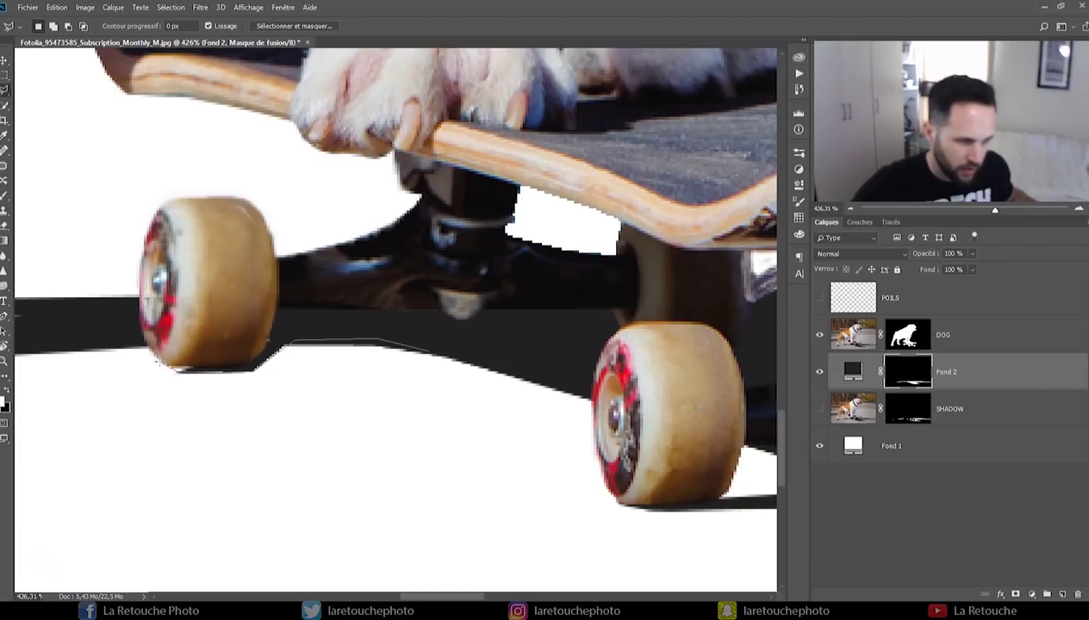
{"action": "double_click", "coordinate": [436, 357]}
{"action": "key", "text": "alt+BackSpace"}
Outline and fill the gap beneath the board's underside with the dark shadow colour.
{"action": "left_click", "coordinate": [428, 354]}
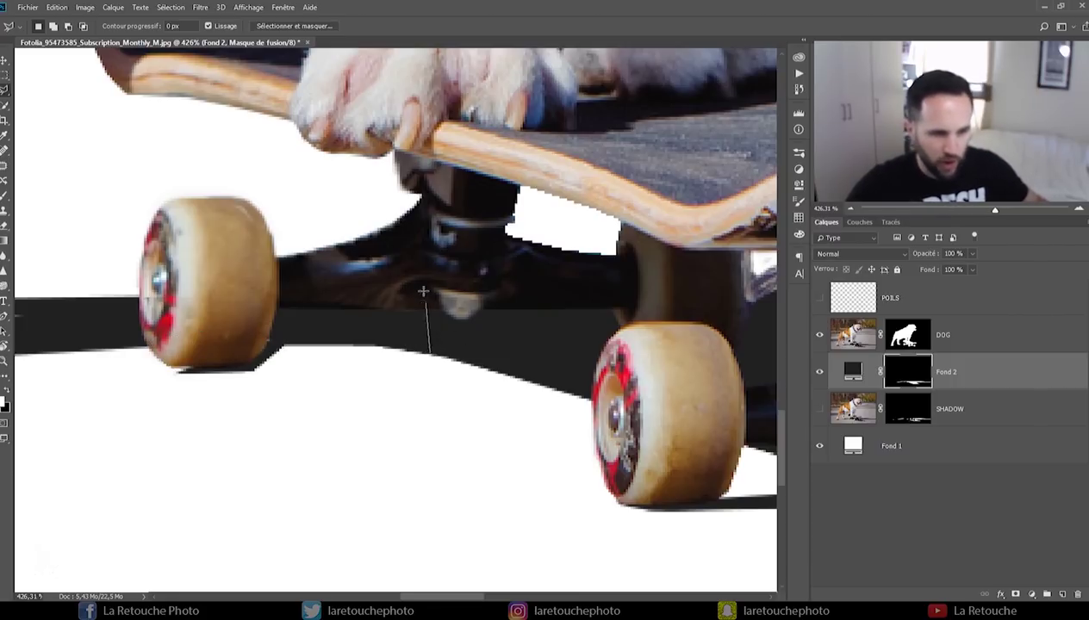
{"action": "left_click", "coordinate": [284, 325]}
{"action": "left_click", "coordinate": [153, 331]}
{"action": "double_click", "coordinate": [151, 364]}
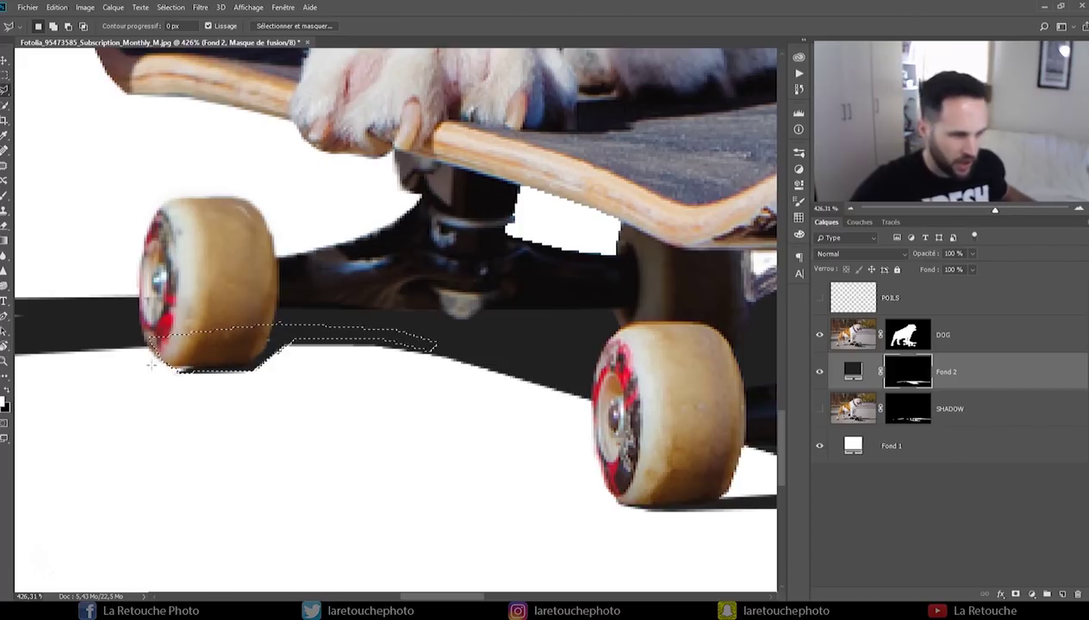
{"action": "key", "text": "shift+F5"}
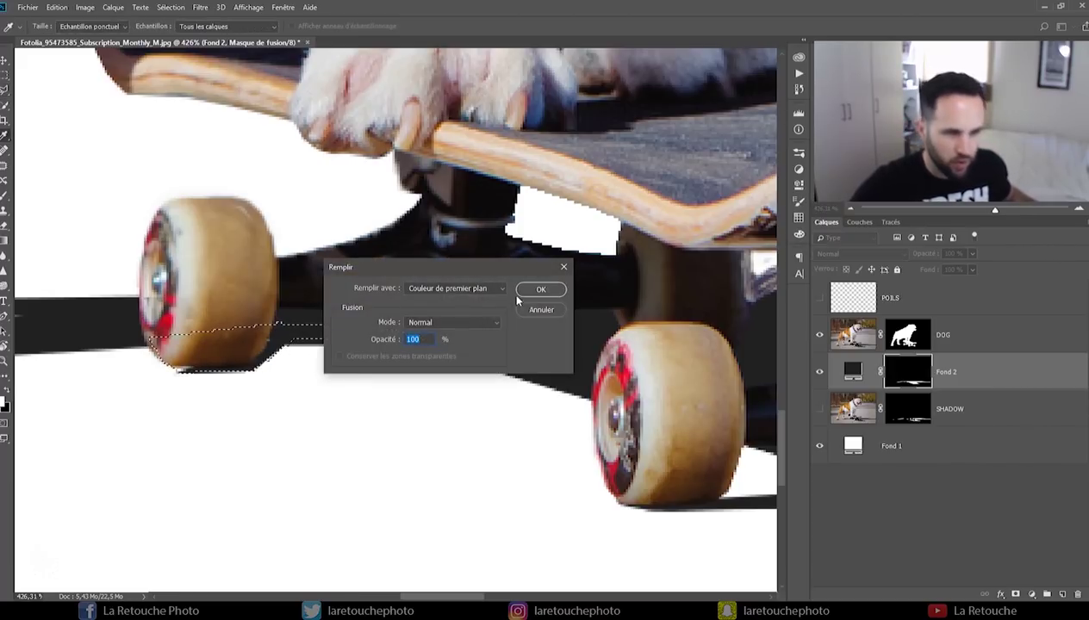
{"action": "left_click", "coordinate": [532, 292]}
{"action": "key", "text": "ctrl+d"}
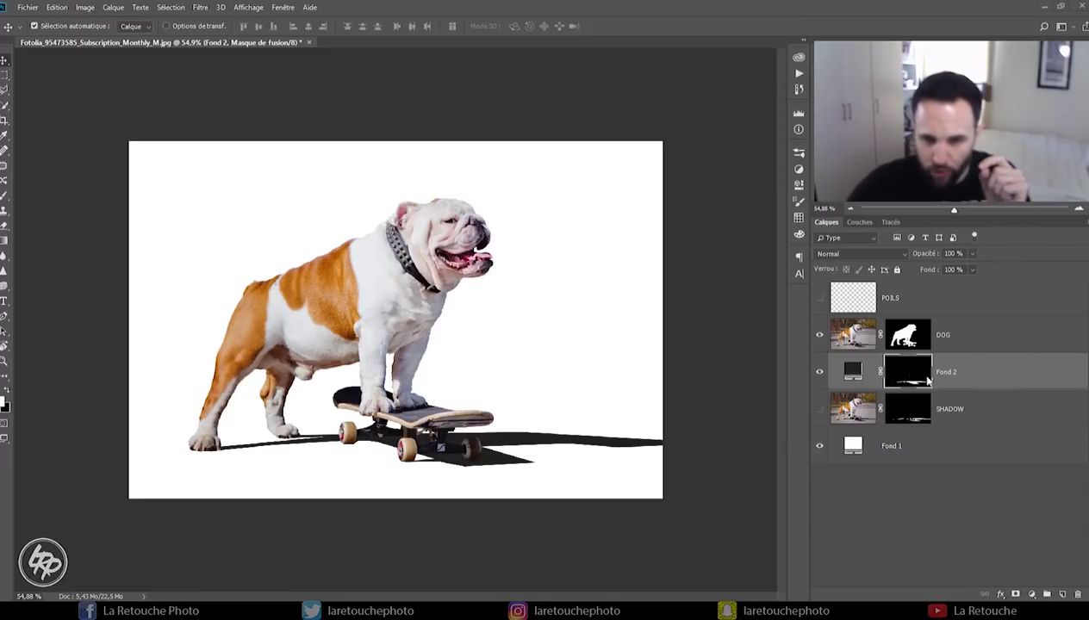
Rename Fond 2 to SHADOW 2 and feather its mask by 2 px in Select and Mask.
{"action": "key", "text": "ctrl+2"}
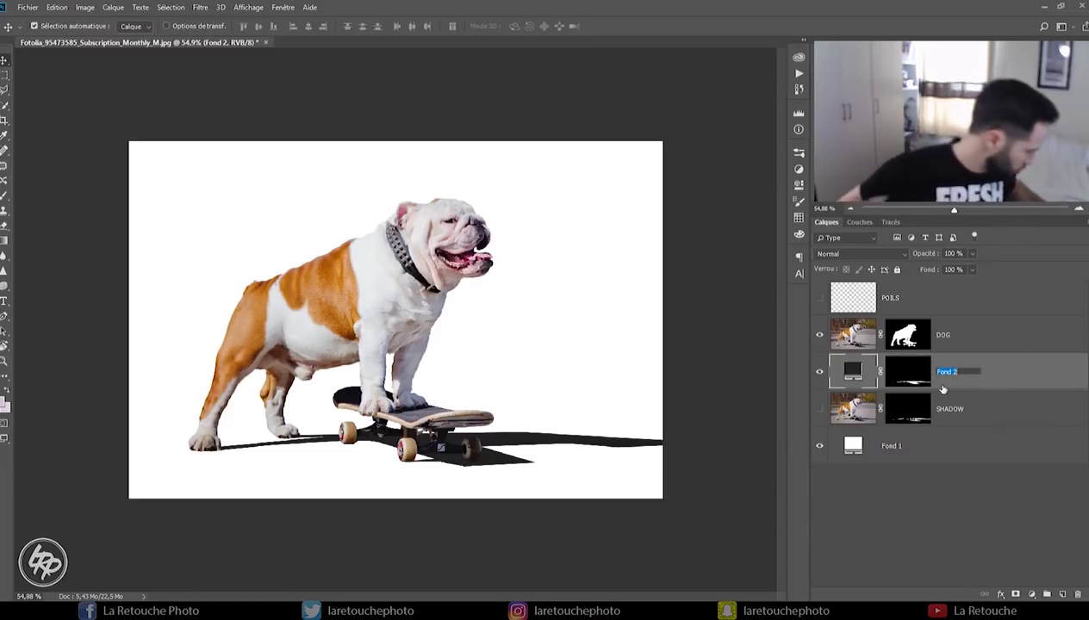
{"action": "type", "text": "SHADOW"}
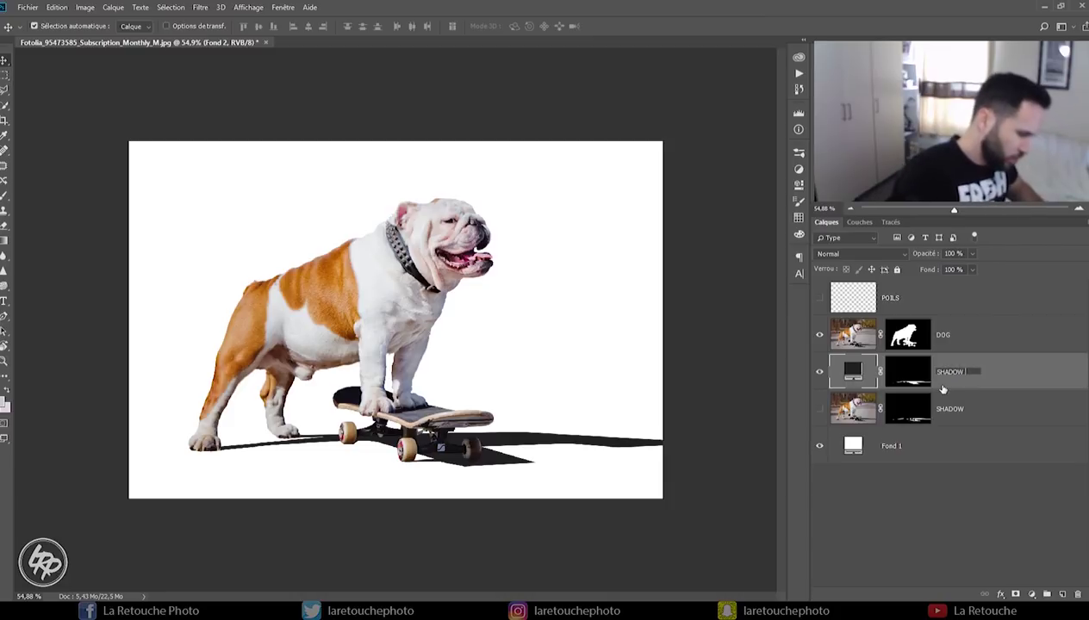
{"action": "key", "text": "Return"}
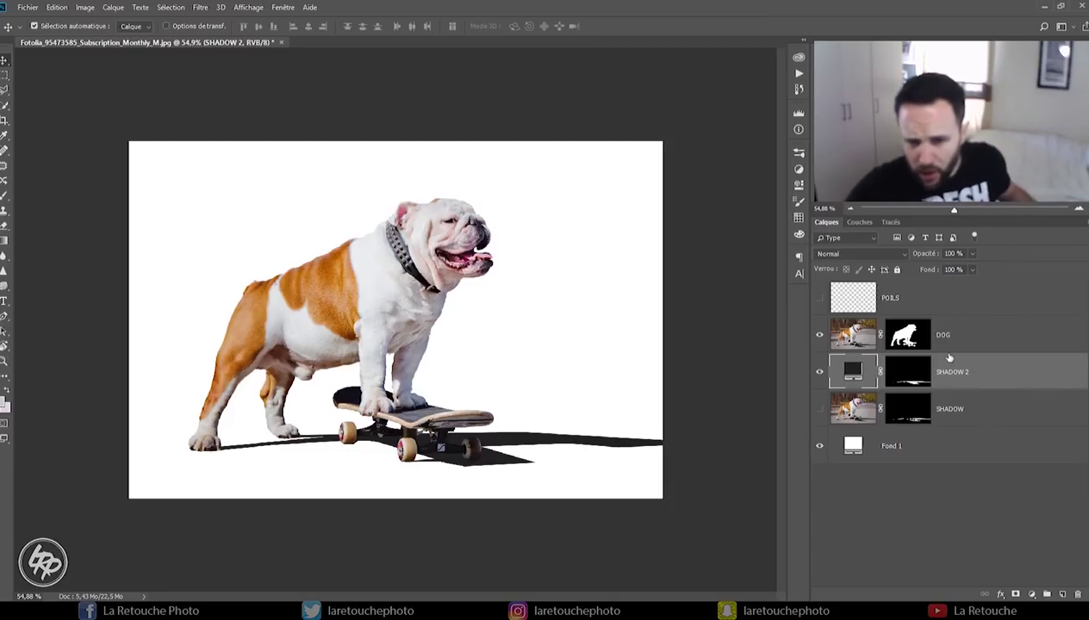
{"action": "double_click", "coordinate": [914, 375]}
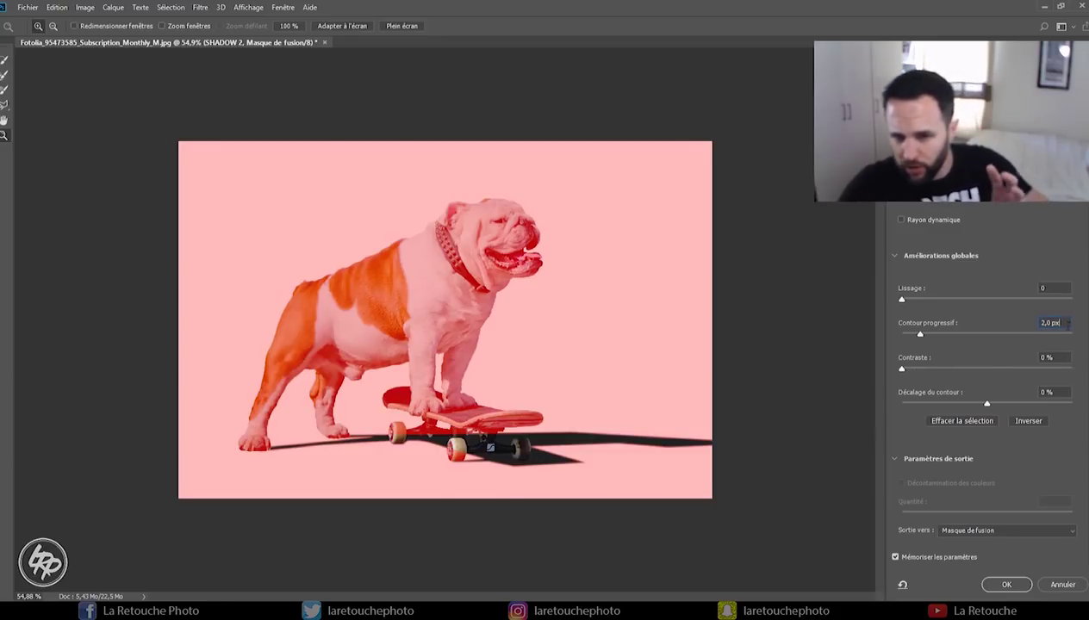
{"action": "left_click", "coordinate": [1007, 585]}
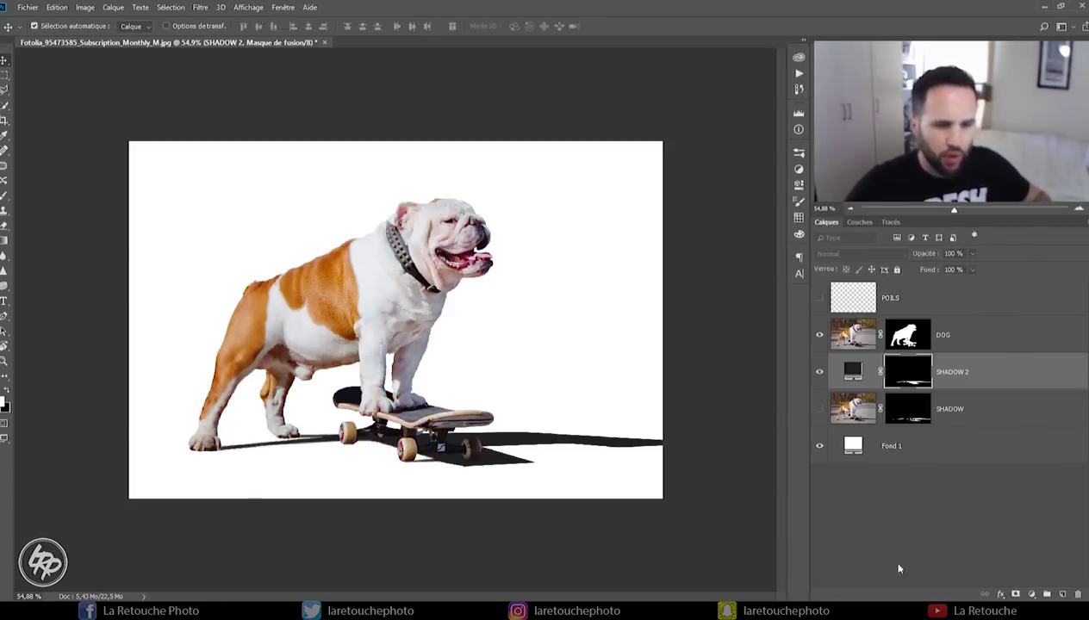
Compare the shadow with and without the 2 px feather in History.
{"action": "left_click", "coordinate": [799, 88]}
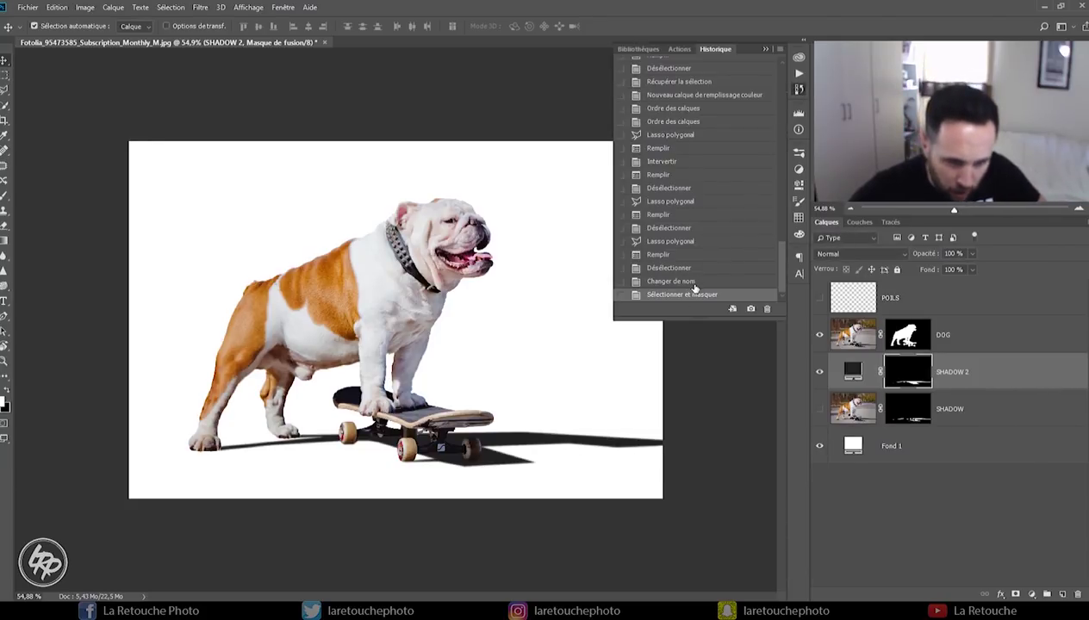
{"action": "left_click", "coordinate": [692, 285]}
{"action": "left_click", "coordinate": [686, 296]}
{"action": "left_click", "coordinate": [680, 283]}
{"action": "left_click", "coordinate": [685, 295]}
{"action": "left_click", "coordinate": [766, 49]}
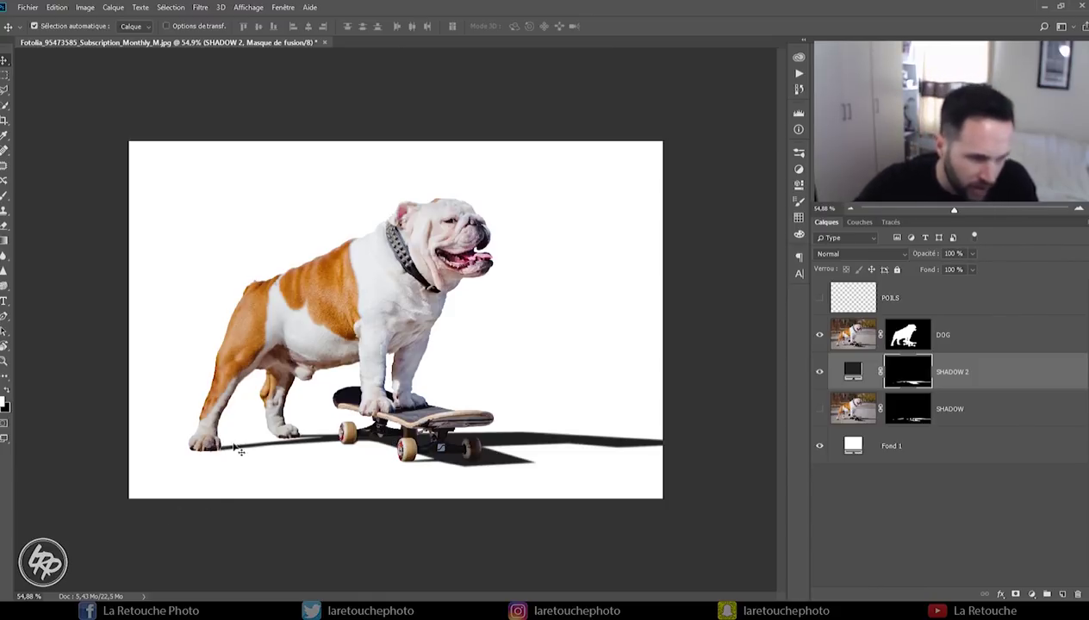
Undo the 2 px refinement and apply a 0.35 px feather to the SHADOW 2 mask.
{"action": "left_click", "coordinate": [799, 89]}
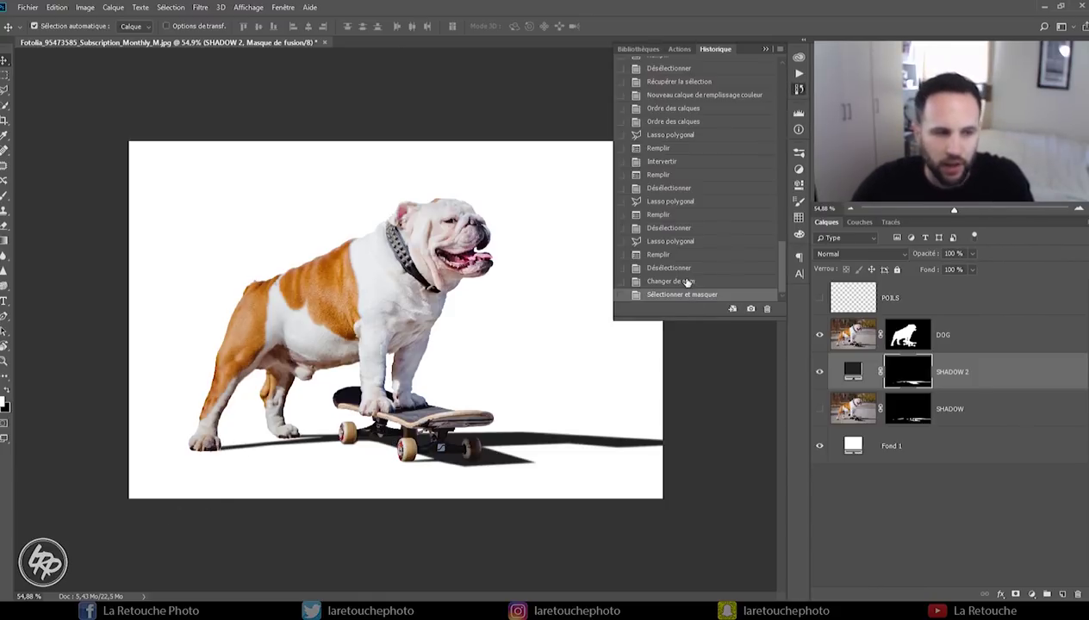
{"action": "left_click", "coordinate": [687, 282]}
{"action": "left_click", "coordinate": [766, 49]}
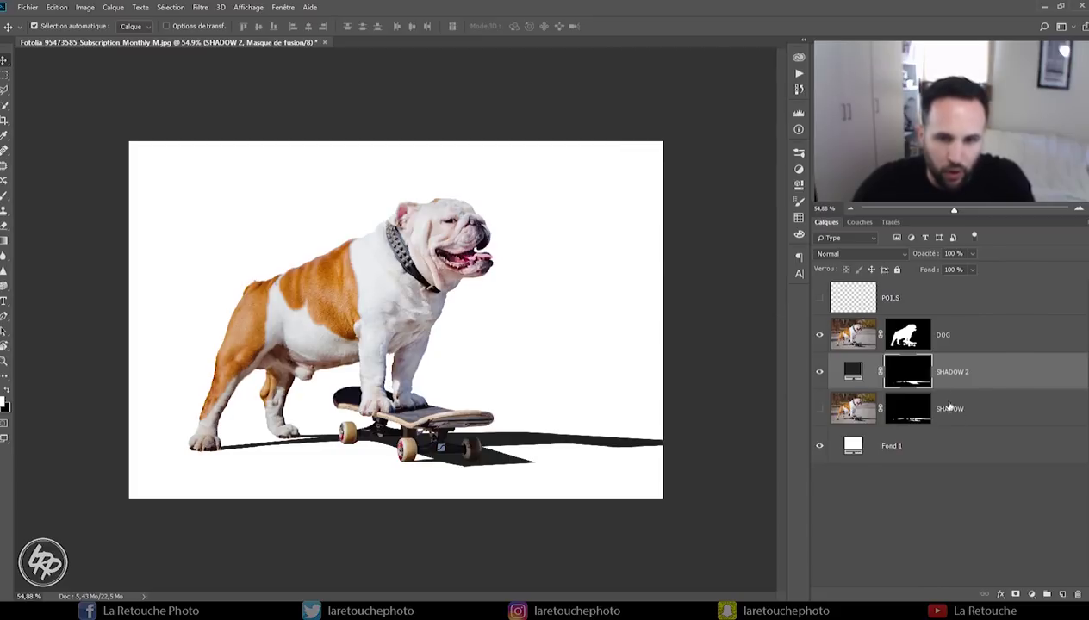
{"action": "double_click", "coordinate": [917, 372]}
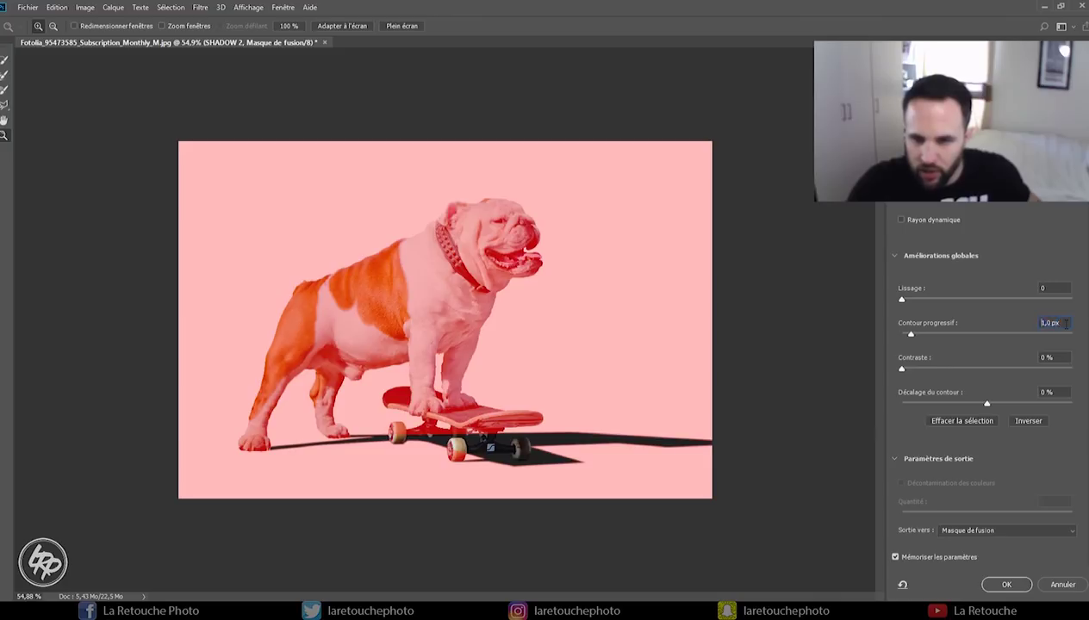
{"action": "left_click", "coordinate": [285, 452]}
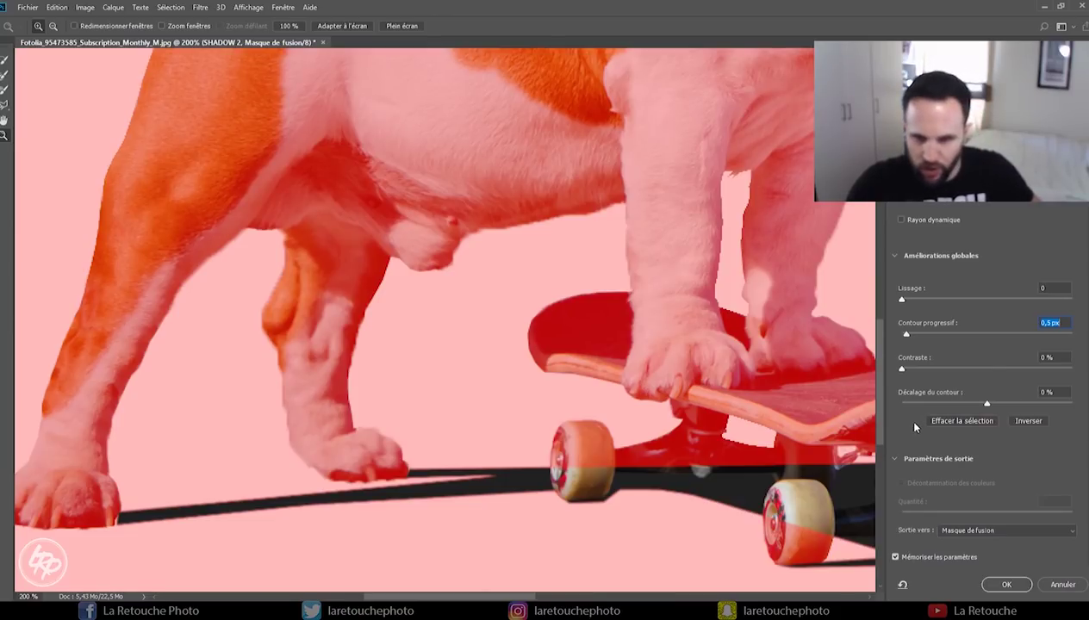
{"action": "type", "text": "35"}
{"action": "type", "text": "0"}
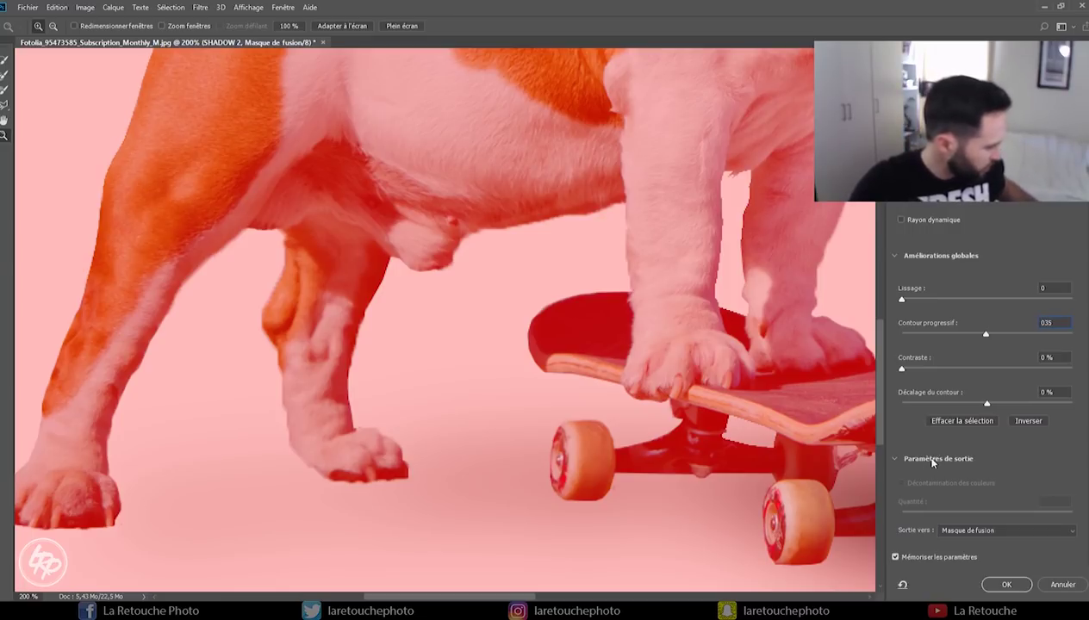
{"action": "type", "text": ","}
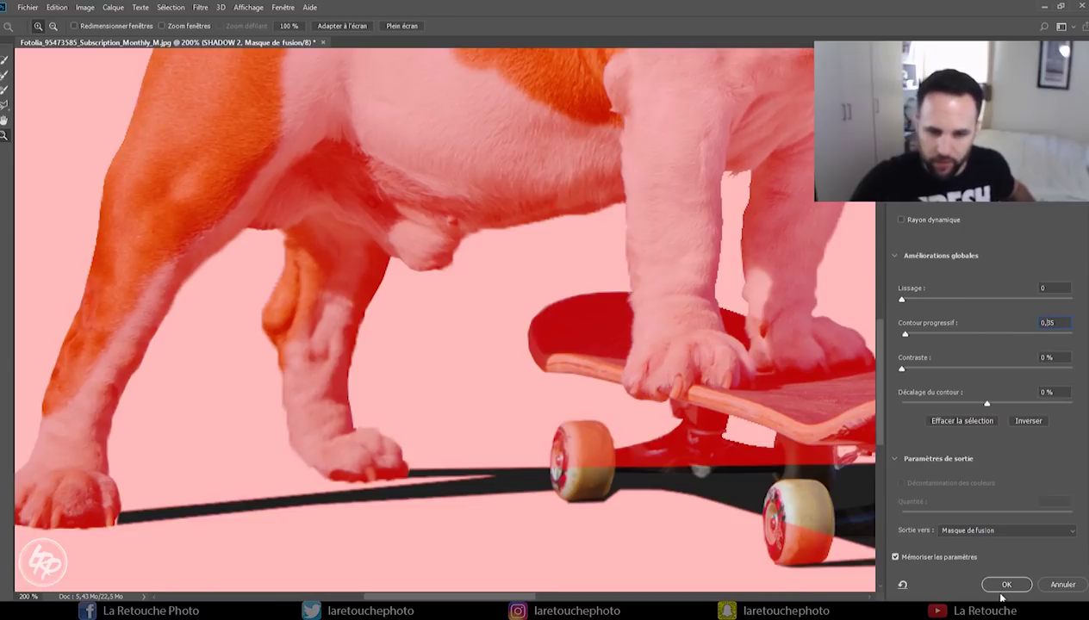
{"action": "left_click", "coordinate": [1004, 587]}
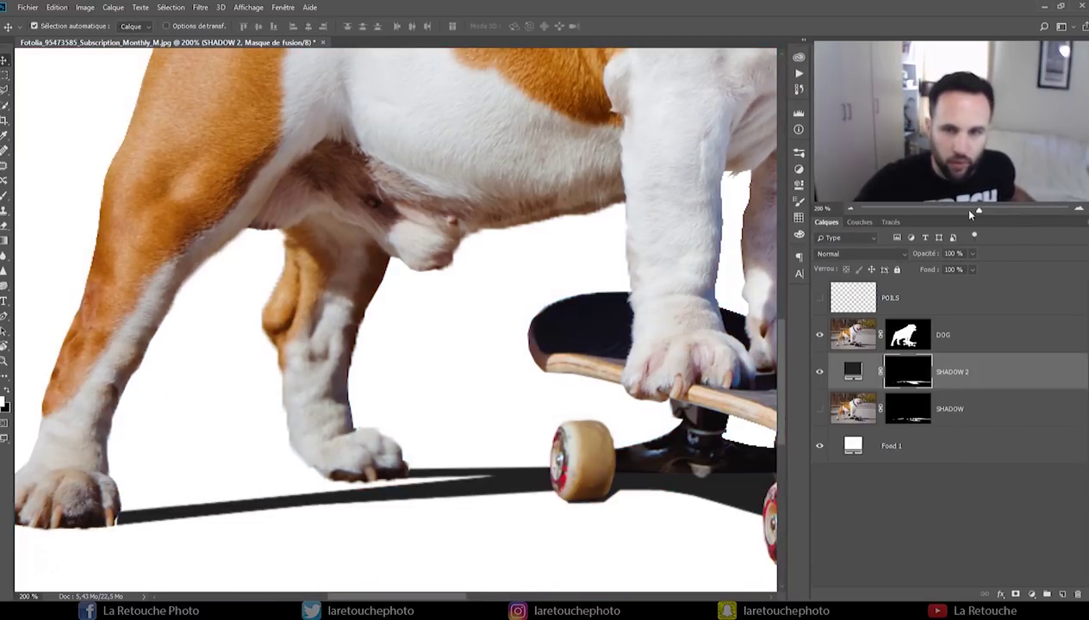
Compare the shadow before and after the 0.35 px feather in History.
{"action": "left_click", "coordinate": [797, 89]}
{"action": "left_click", "coordinate": [690, 282]}
{"action": "left_click", "coordinate": [689, 294]}
{"action": "left_click", "coordinate": [689, 282]}
{"action": "left_click", "coordinate": [689, 293]}
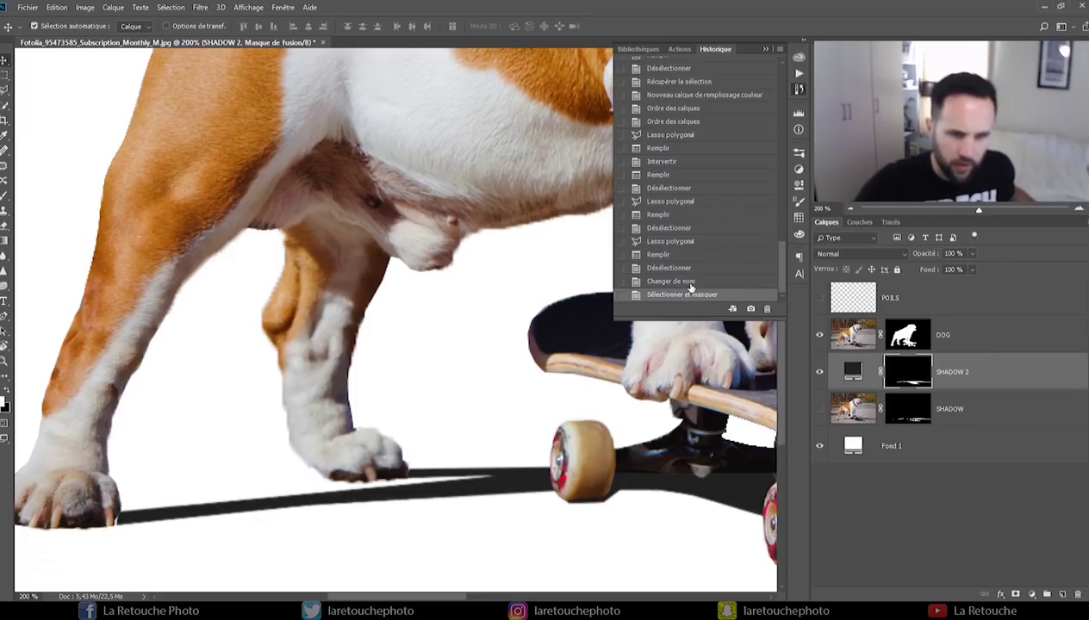
{"action": "left_click", "coordinate": [764, 50]}
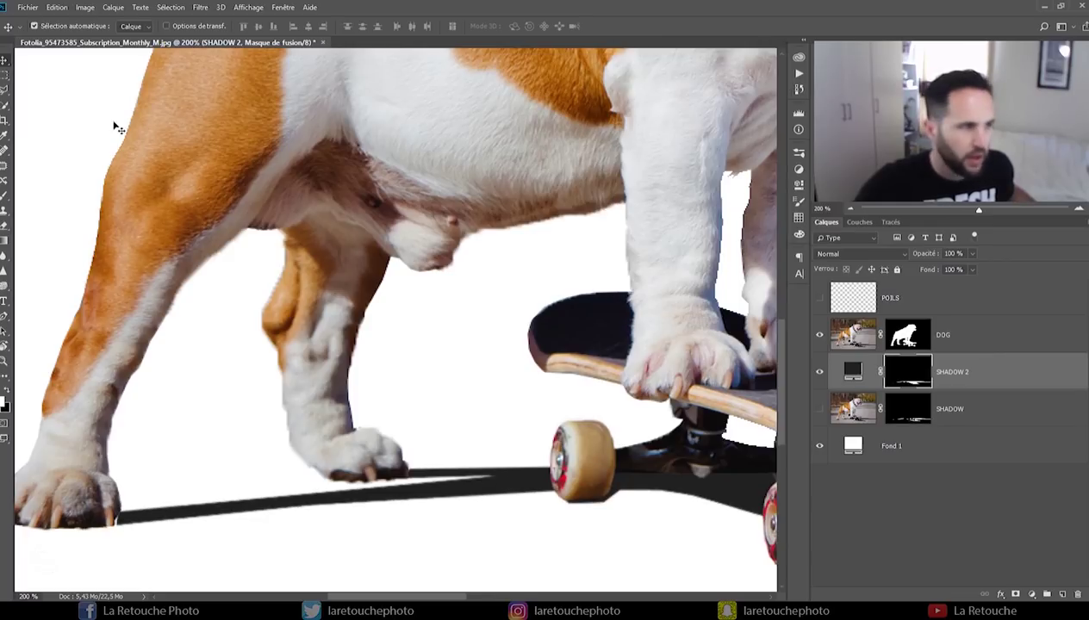
{"action": "left_click", "coordinate": [6, 257]}
Zoom out, pan to the shadow's far right end, and size the Blur brush to 237 px.
{"action": "left_click_drag", "start_coordinate": [972, 213], "coordinate": [963, 211]}
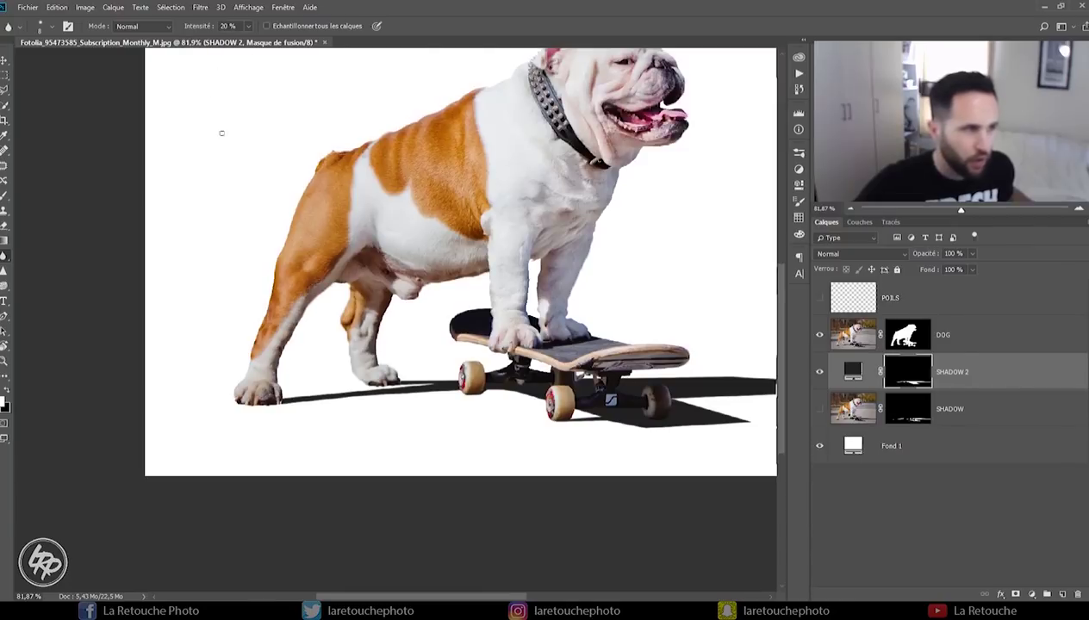
{"action": "right_click", "coordinate": [417, 318], "text": "alt"}
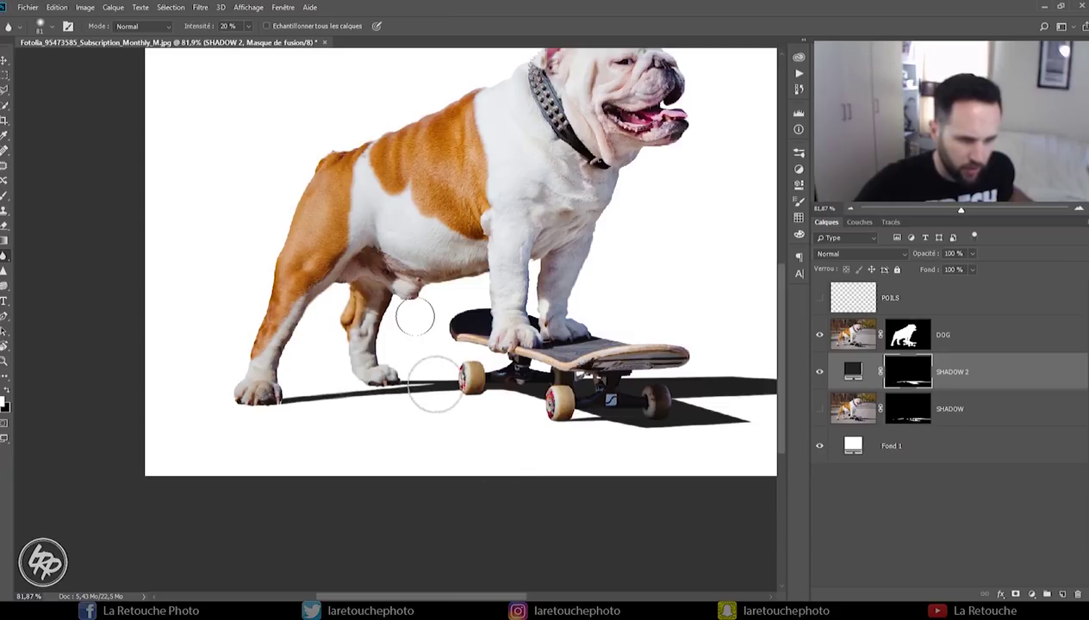
{"action": "left_click_drag", "start_coordinate": [677, 408], "coordinate": [557, 388]}
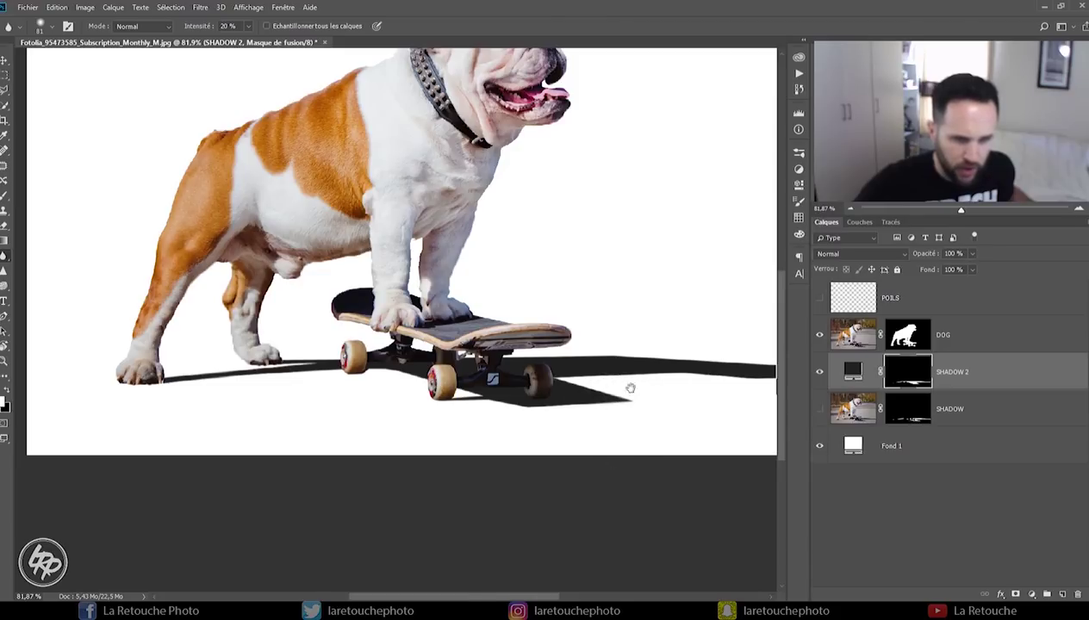
{"action": "left_click_drag", "start_coordinate": [631, 389], "coordinate": [588, 394]}
{"action": "left_click_drag", "start_coordinate": [533, 373], "coordinate": [586, 369]}
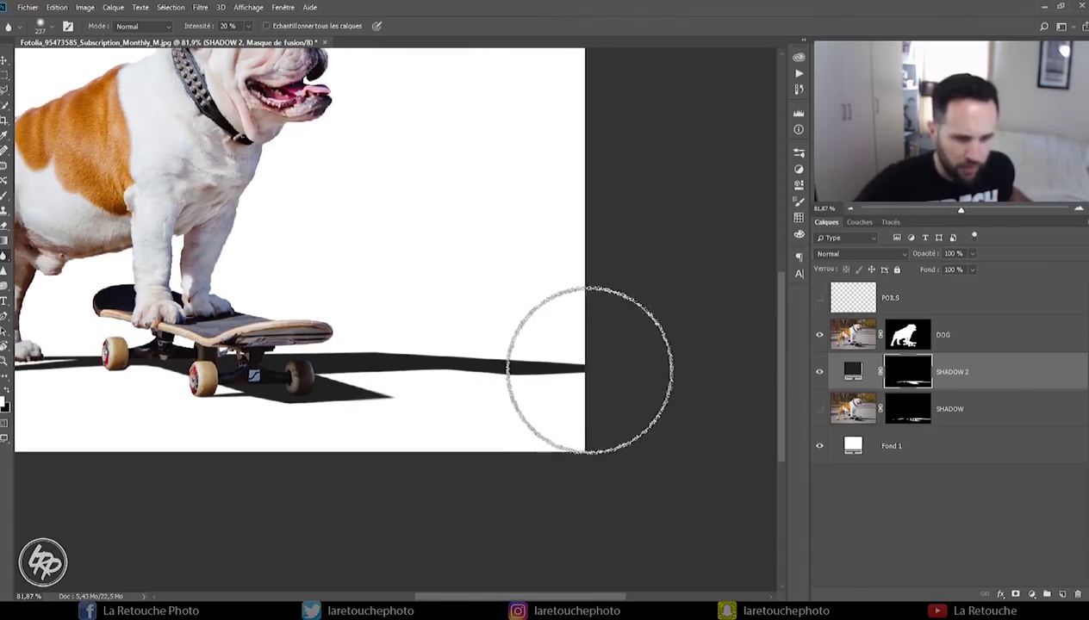
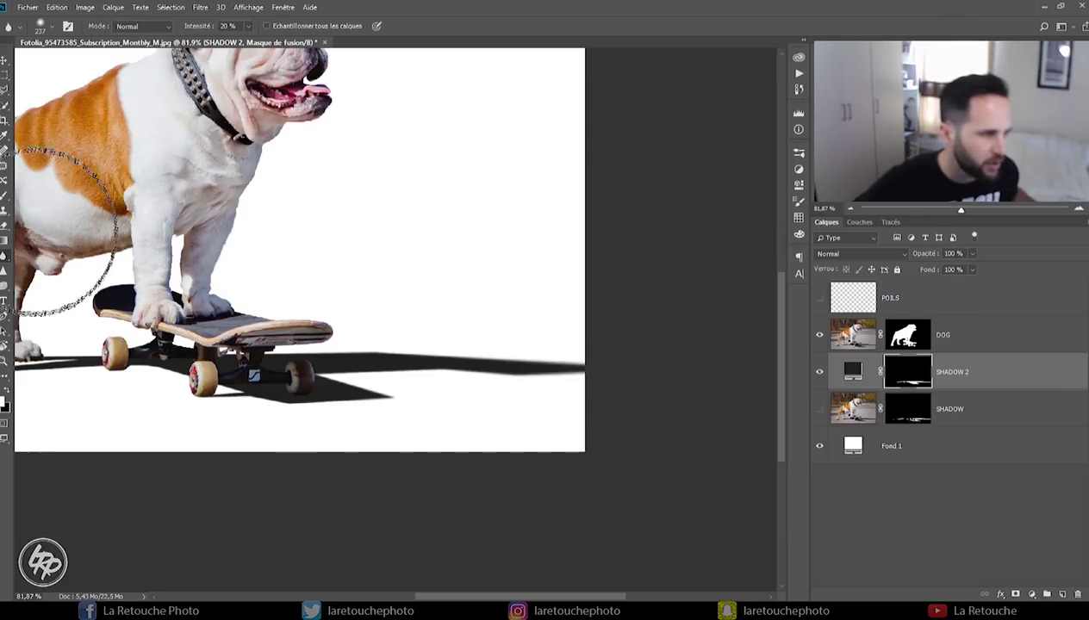
Add a new empty layer above DOG and set the foreground colour to black (000000).
{"action": "key", "text": "b"}
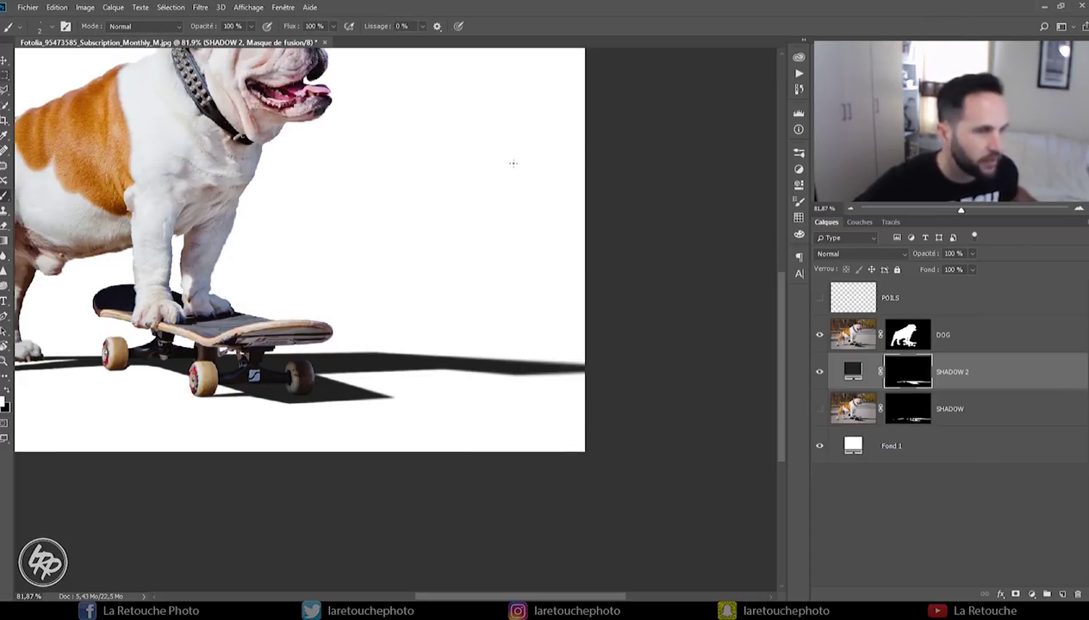
{"action": "left_click", "coordinate": [920, 297]}
{"action": "left_click", "coordinate": [980, 343]}
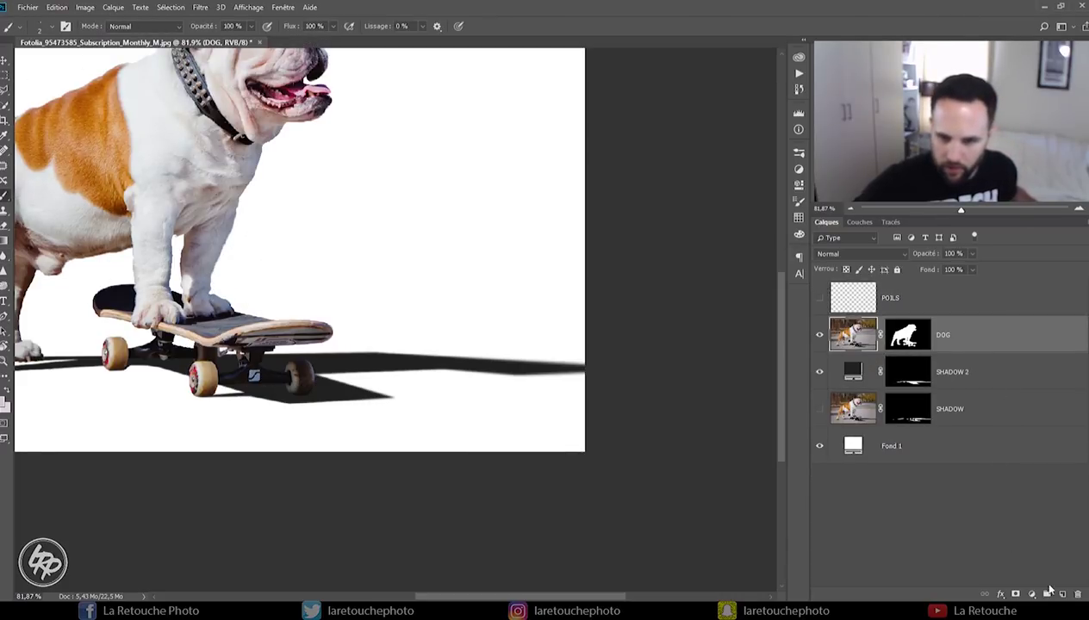
{"action": "left_click", "coordinate": [1063, 595]}
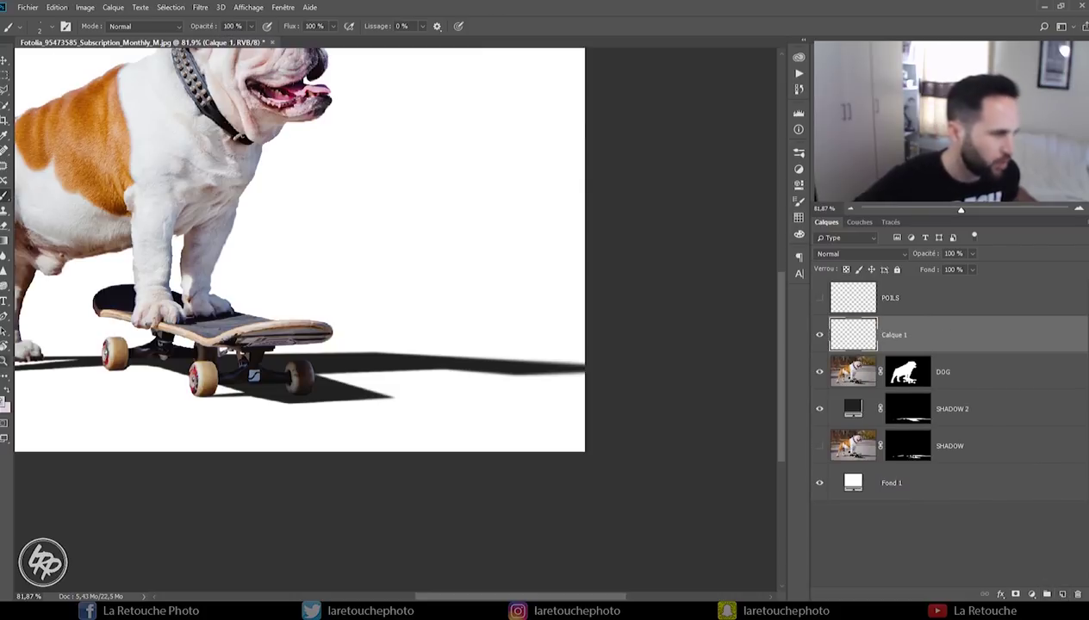
{"action": "left_click", "coordinate": [4, 402]}
{"action": "type", "text": "000000"}
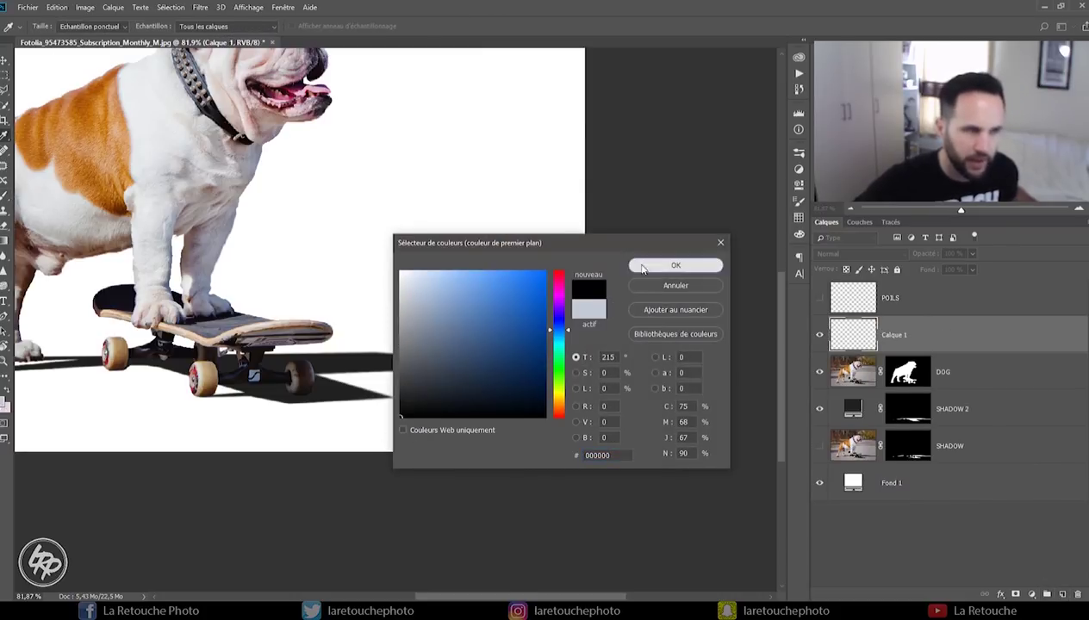
{"action": "left_click", "coordinate": [668, 262]}
Paint overlapping test strokes on the new layer with a soft brush at 20% opacity.
{"action": "right_click", "coordinate": [345, 228], "text": "alt"}
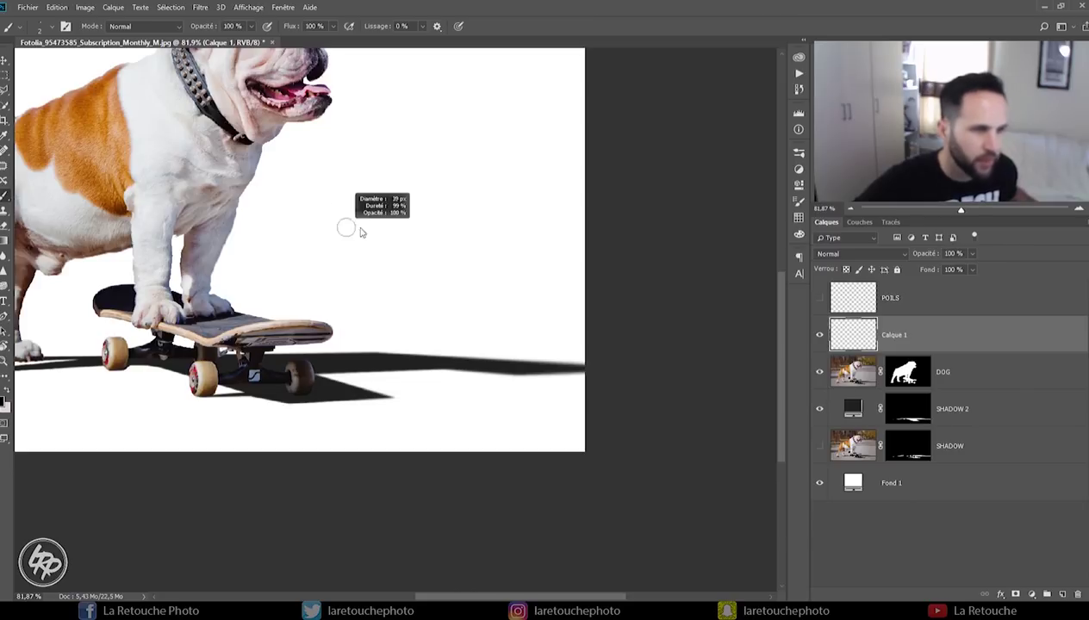
{"action": "key", "text": "2"}
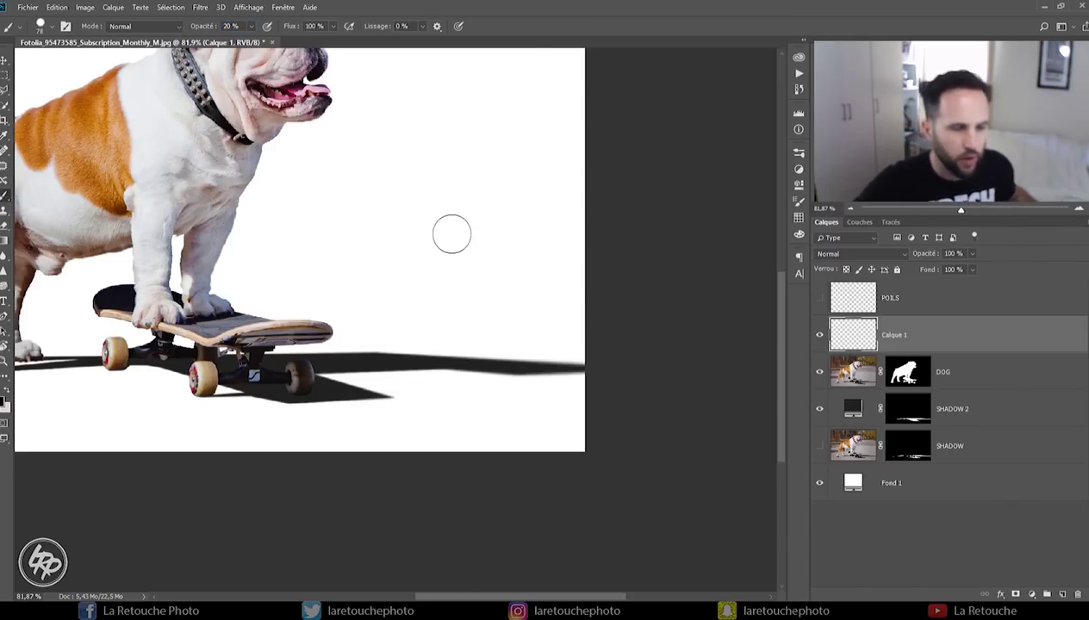
{"action": "left_click", "coordinate": [497, 215]}
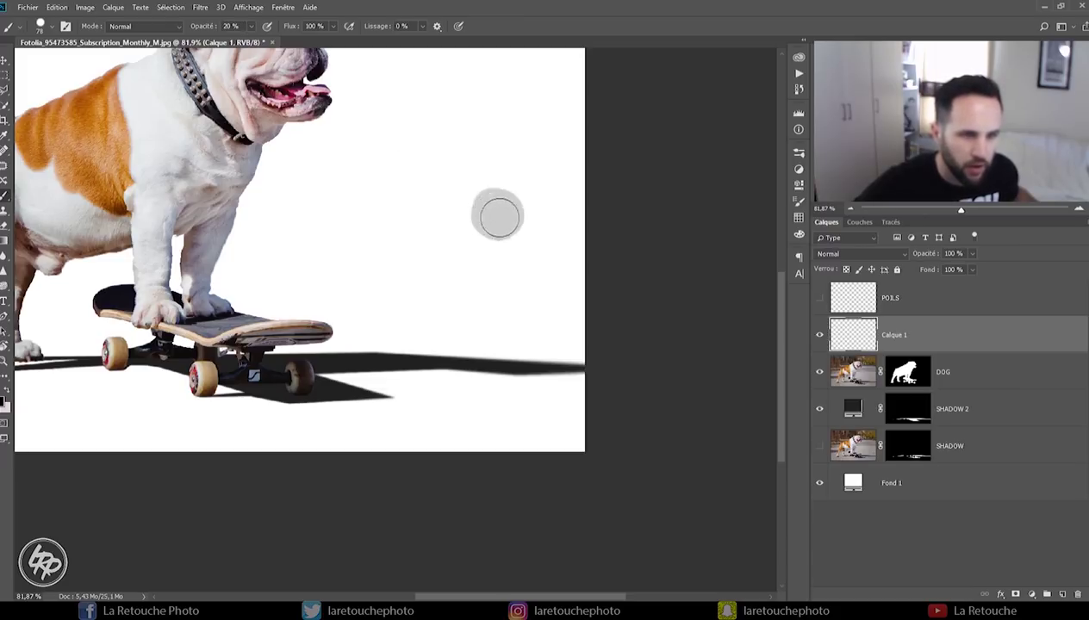
{"action": "left_click_drag", "start_coordinate": [497, 215], "coordinate": [303, 214]}
{"action": "mouse_move", "coordinate": [389, 223]}
{"action": "left_mouse_down"}
{"action": "mouse_move", "coordinate": [527, 213]}
{"action": "mouse_move", "coordinate": [380, 215]}
{"action": "mouse_move", "coordinate": [564, 214]}
{"action": "mouse_move", "coordinate": [482, 214]}
{"action": "left_mouse_up"}
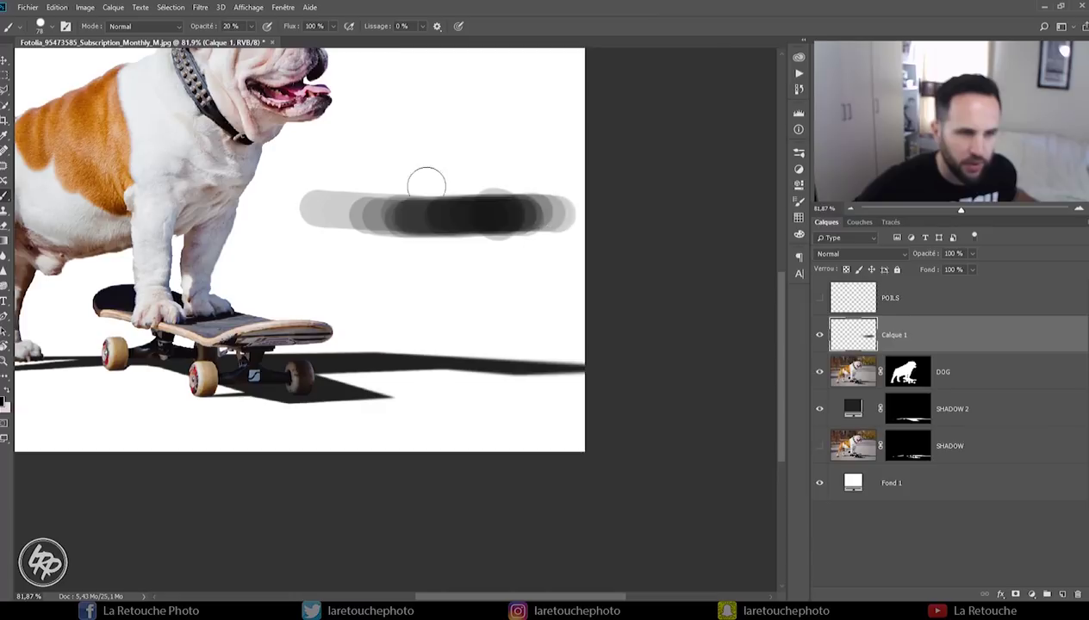
{"action": "mouse_move", "coordinate": [534, 213]}
{"action": "left_mouse_down"}
{"action": "mouse_move", "coordinate": [297, 215]}
{"action": "mouse_move", "coordinate": [515, 214]}
{"action": "mouse_move", "coordinate": [241, 229]}
{"action": "left_mouse_up"}
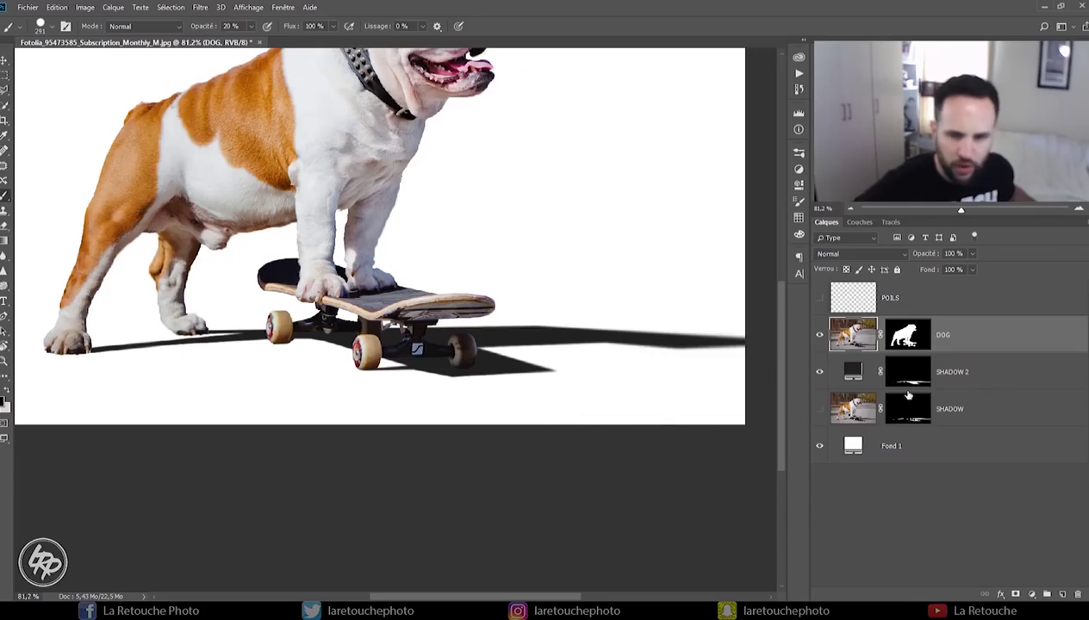
Blur the cast shadow on the SHADOW 2 mask, resizing the brush between 60 and 156 px.
{"action": "left_click", "coordinate": [912, 378]}
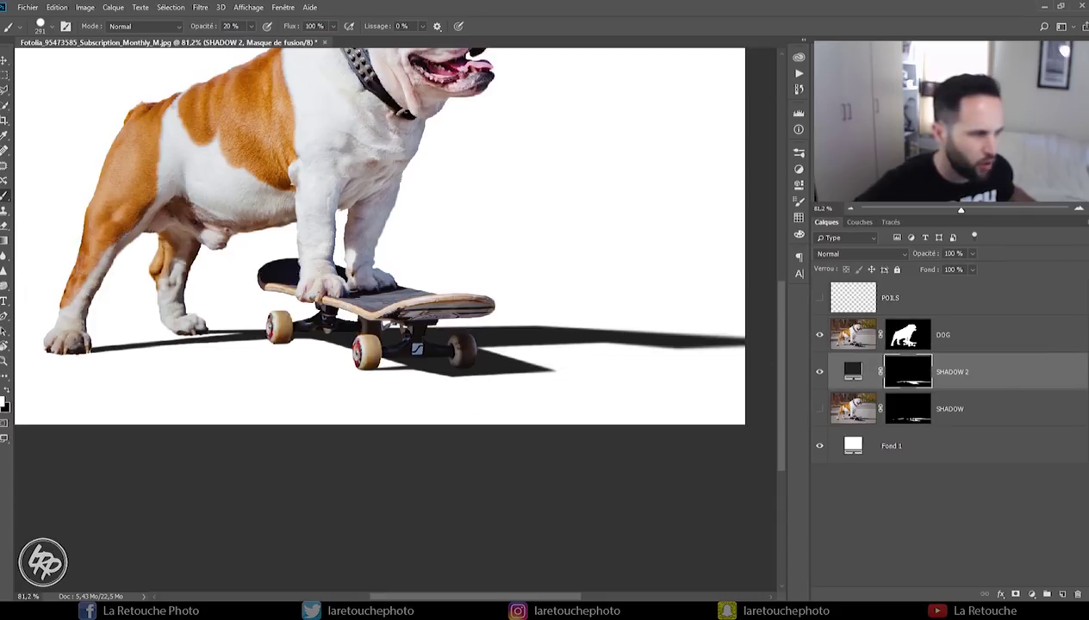
{"action": "left_click", "coordinate": [4, 257]}
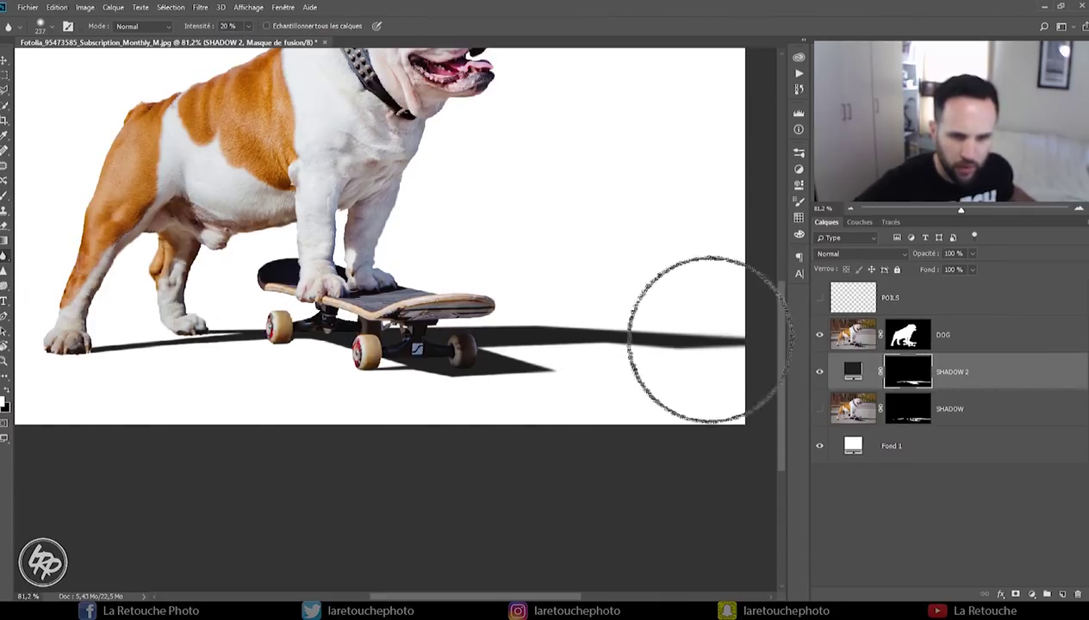
{"action": "mouse_move", "coordinate": [721, 342]}
{"action": "left_mouse_down"}
{"action": "mouse_move", "coordinate": [607, 353]}
{"action": "mouse_move", "coordinate": [649, 348]}
{"action": "mouse_move", "coordinate": [542, 329]}
{"action": "mouse_move", "coordinate": [695, 323]}
{"action": "mouse_move", "coordinate": [619, 342]}
{"action": "left_mouse_up"}
{"action": "left_click_drag", "start_coordinate": [536, 317], "coordinate": [572, 321]}
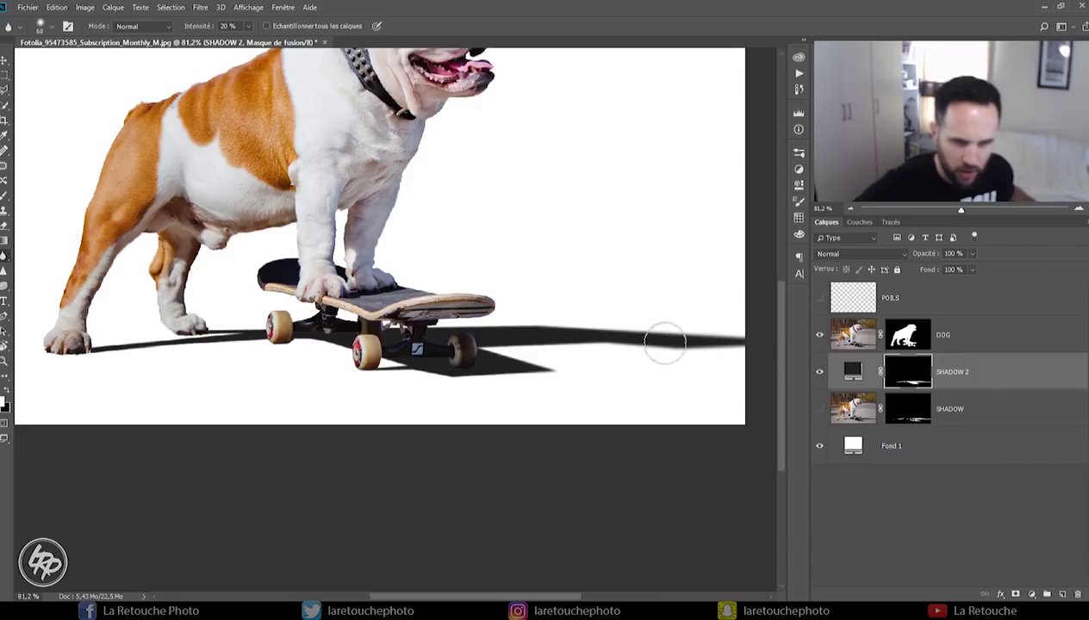
{"action": "left_click_drag", "start_coordinate": [614, 349], "coordinate": [642, 347]}
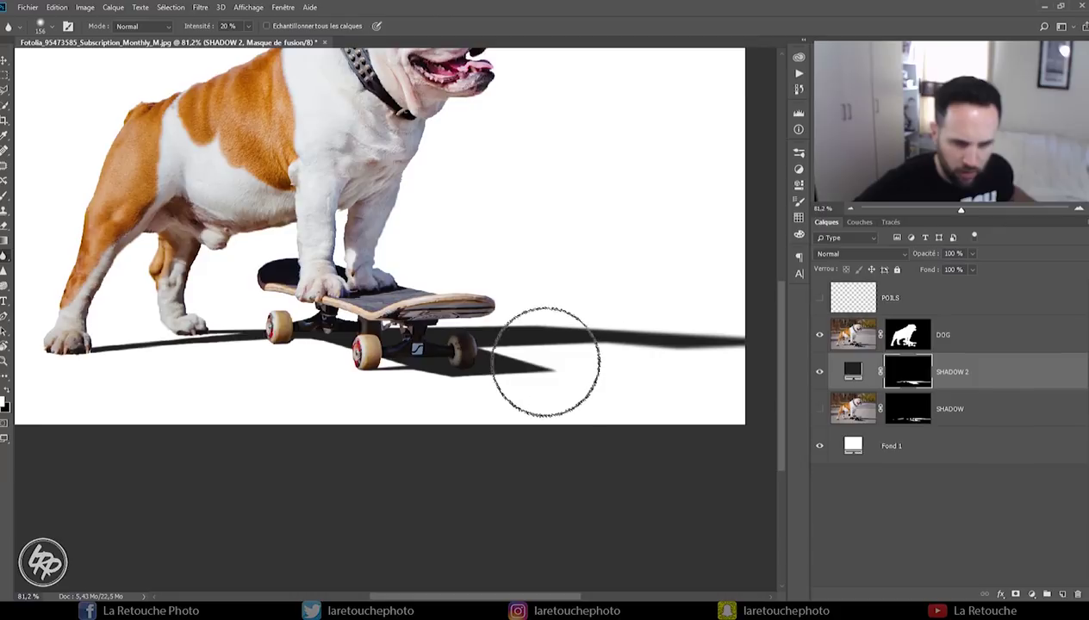
{"action": "left_click_drag", "start_coordinate": [466, 389], "coordinate": [426, 382]}
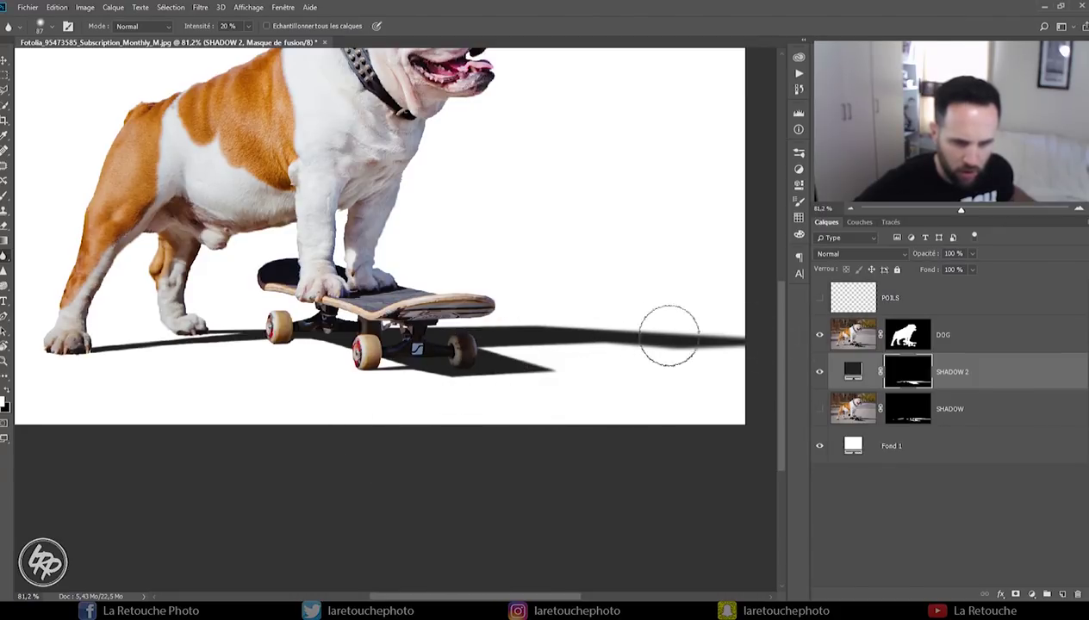
{"action": "left_click_drag", "start_coordinate": [685, 354], "coordinate": [723, 341]}
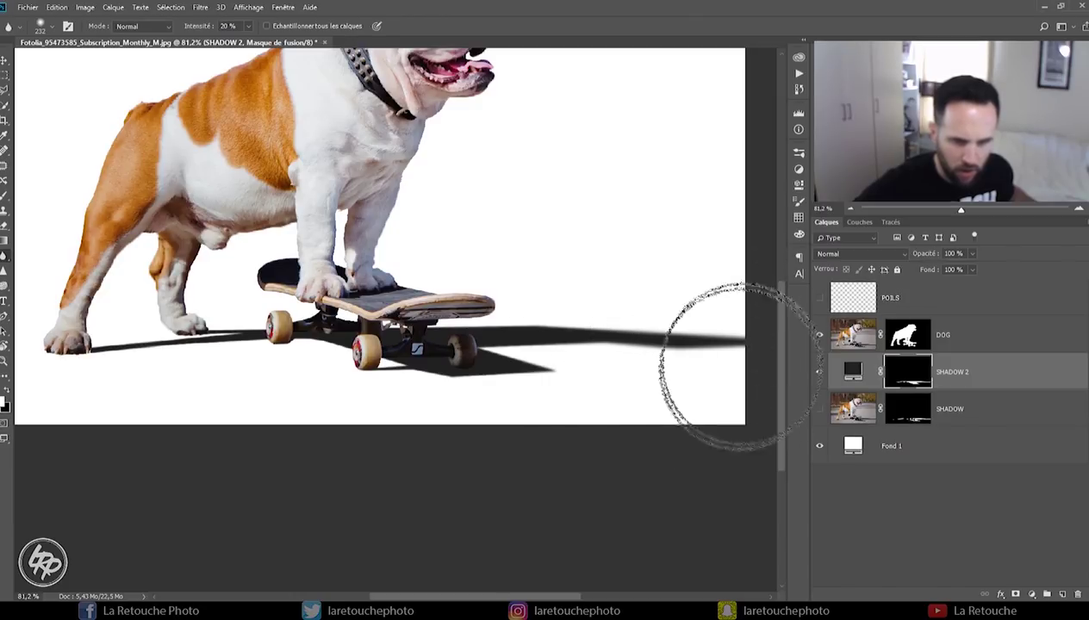
{"action": "left_click_drag", "start_coordinate": [101, 401], "coordinate": [299, 372]}
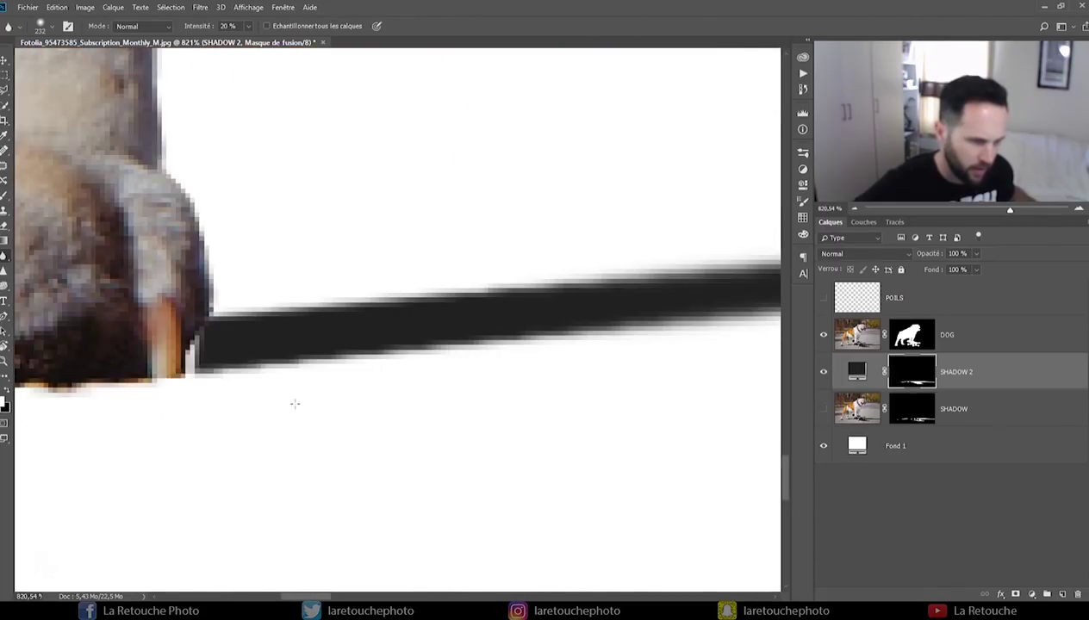
Shrink the brush to 9 px and briefly hide the DOG layer to check the shadow.
{"action": "left_click_drag", "start_coordinate": [242, 383], "coordinate": [200, 343]}
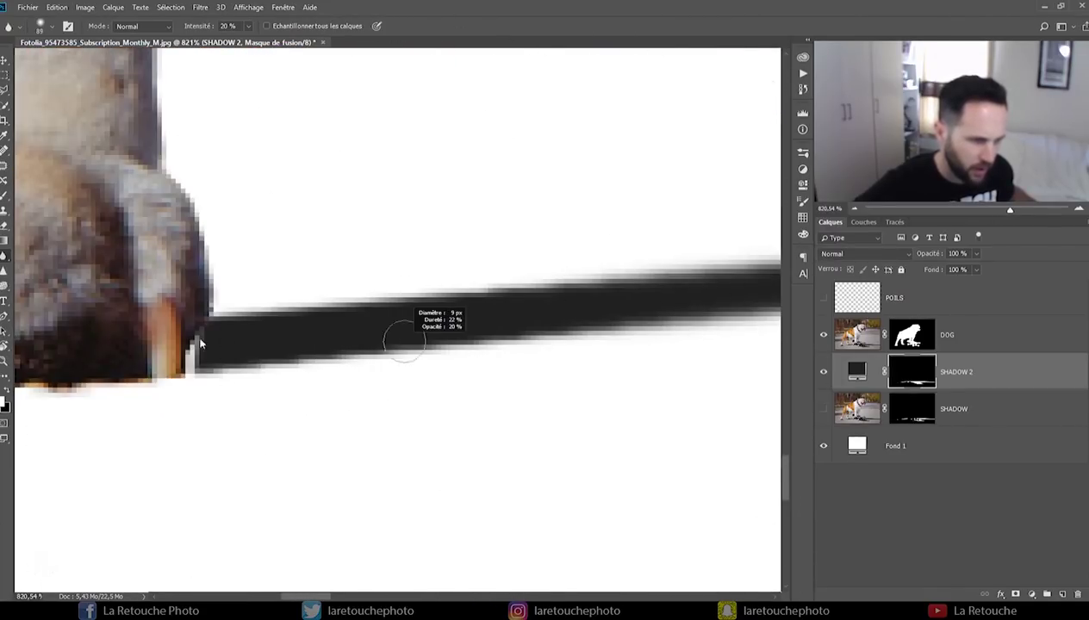
{"action": "left_click", "coordinate": [823, 334]}
{"action": "left_click", "coordinate": [823, 334]}
{"action": "key", "text": "l"}
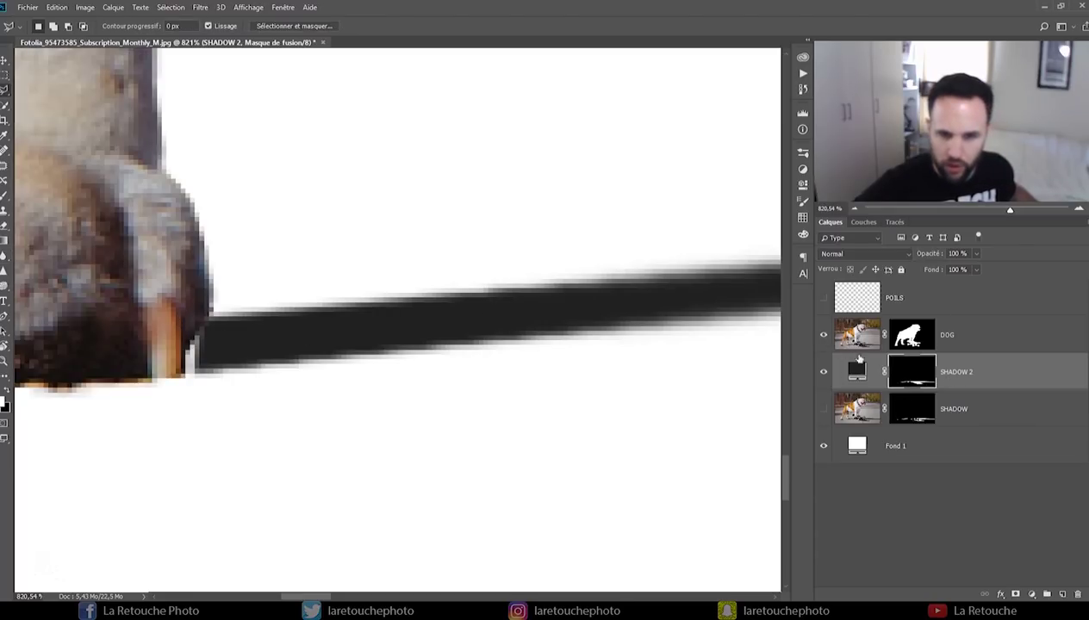
{"action": "key", "text": "g"}
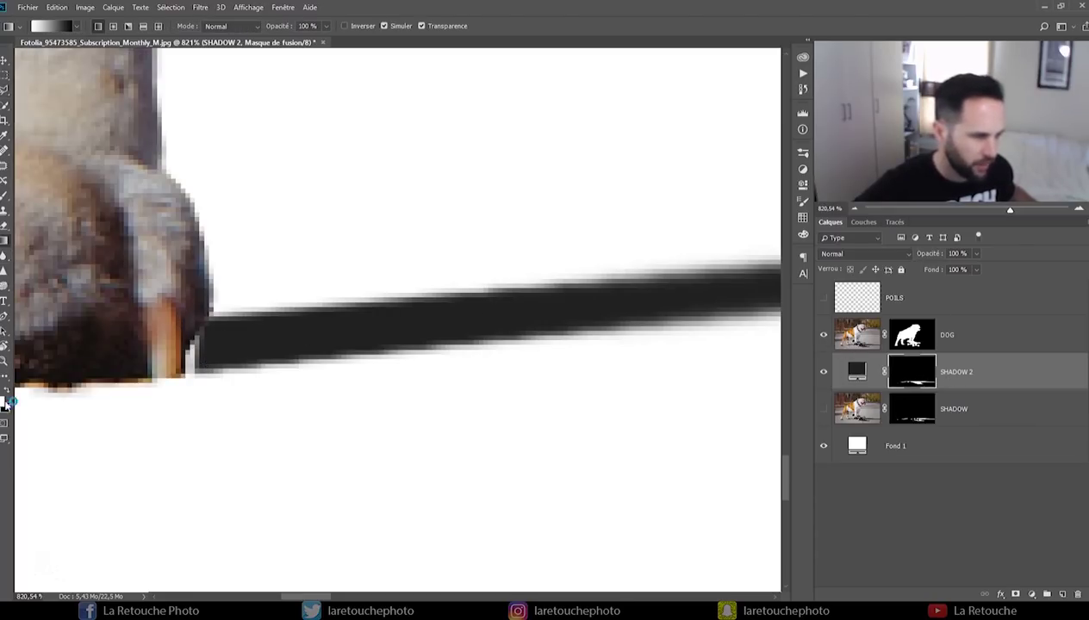
{"action": "key", "text": "b"}
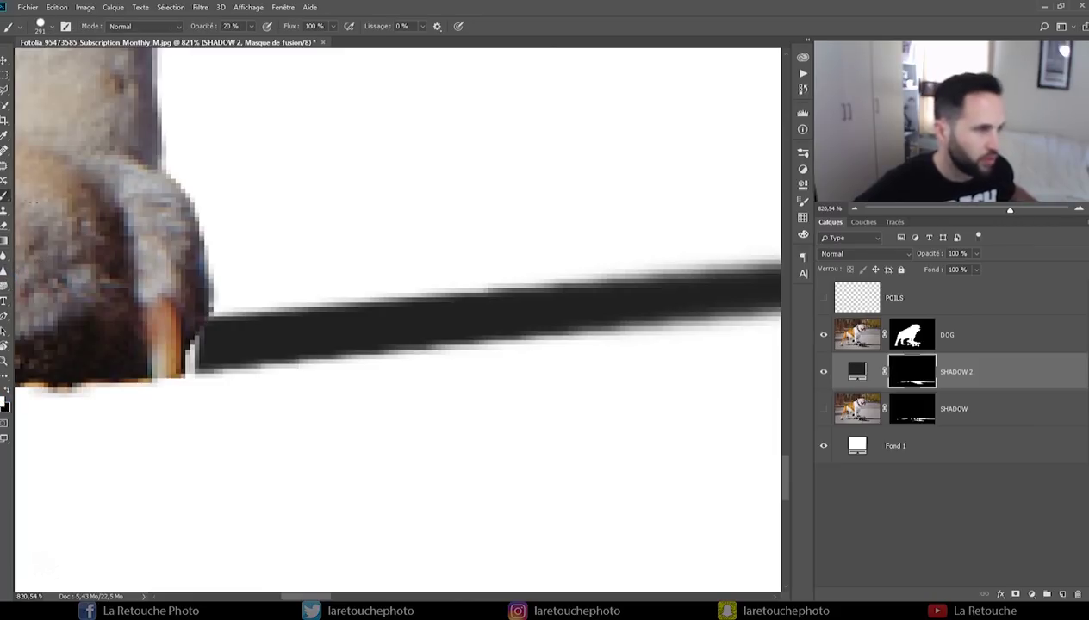
Enlarge the brush to about 165 px at 100% opacity and zoom back out.
{"action": "mouse_move", "coordinate": [642, 359]}
{"action": "left_mouse_down"}
{"action": "mouse_move", "coordinate": [227, 356]}
{"action": "mouse_move", "coordinate": [291, 366]}
{"action": "mouse_move", "coordinate": [317, 351]}
{"action": "mouse_move", "coordinate": [207, 351]}
{"action": "left_mouse_up"}
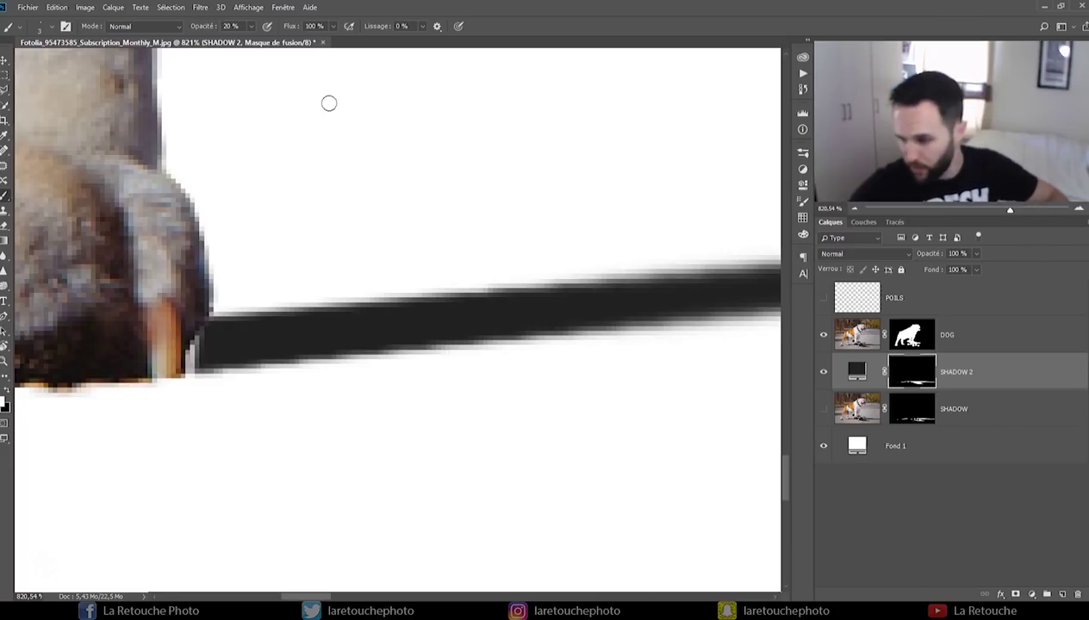
{"action": "key", "text": "0"}
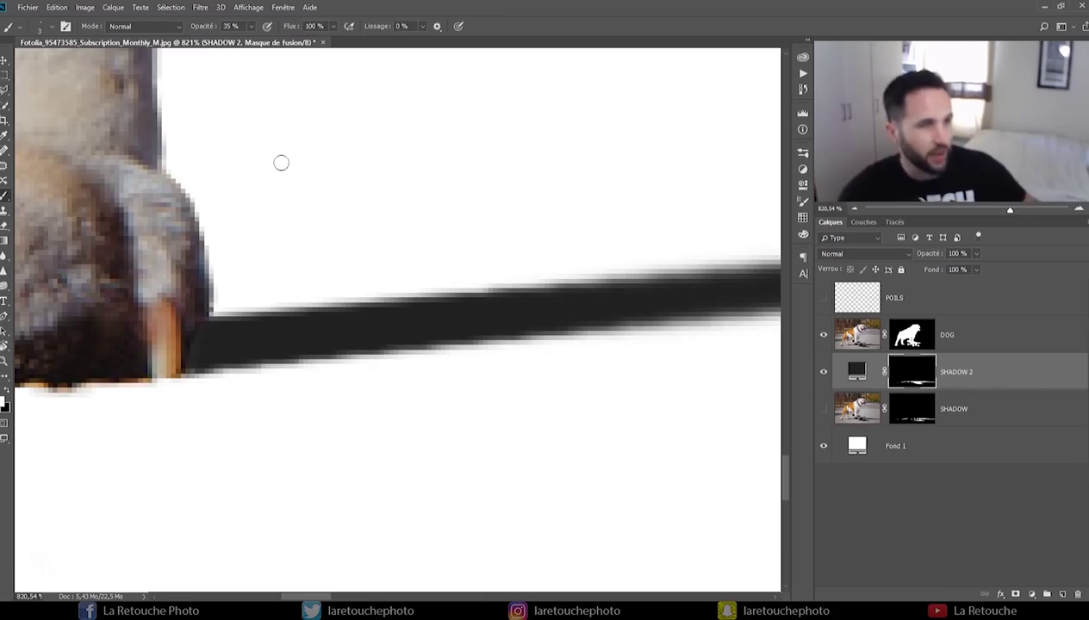
{"action": "key", "text": "0"}
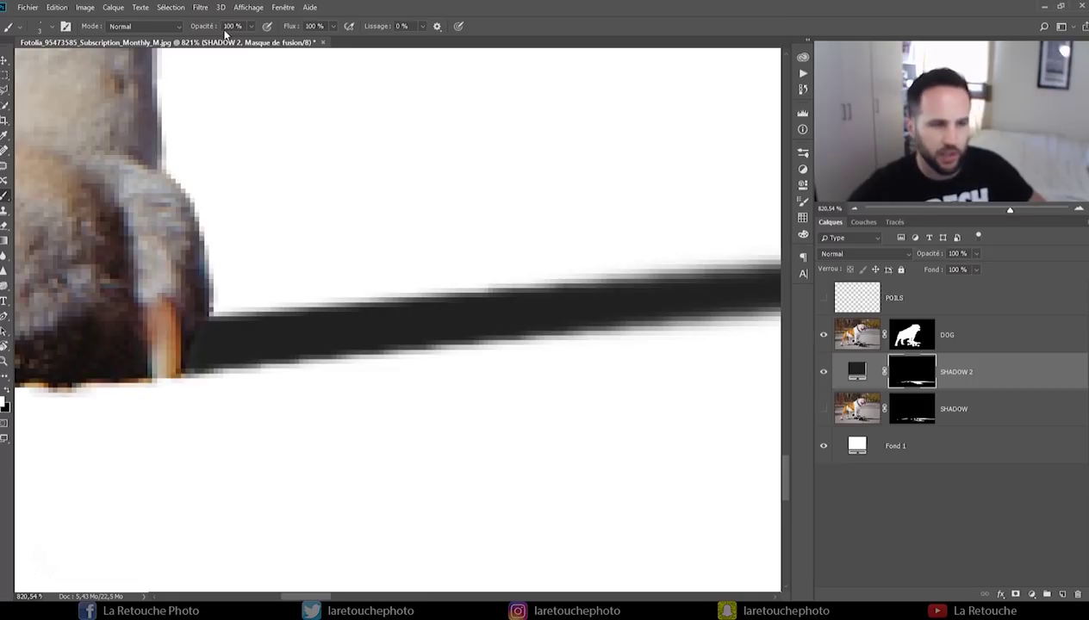
{"action": "scroll", "coordinate": [381, 335], "scroll_direction": "down", "scroll_amount": 3}
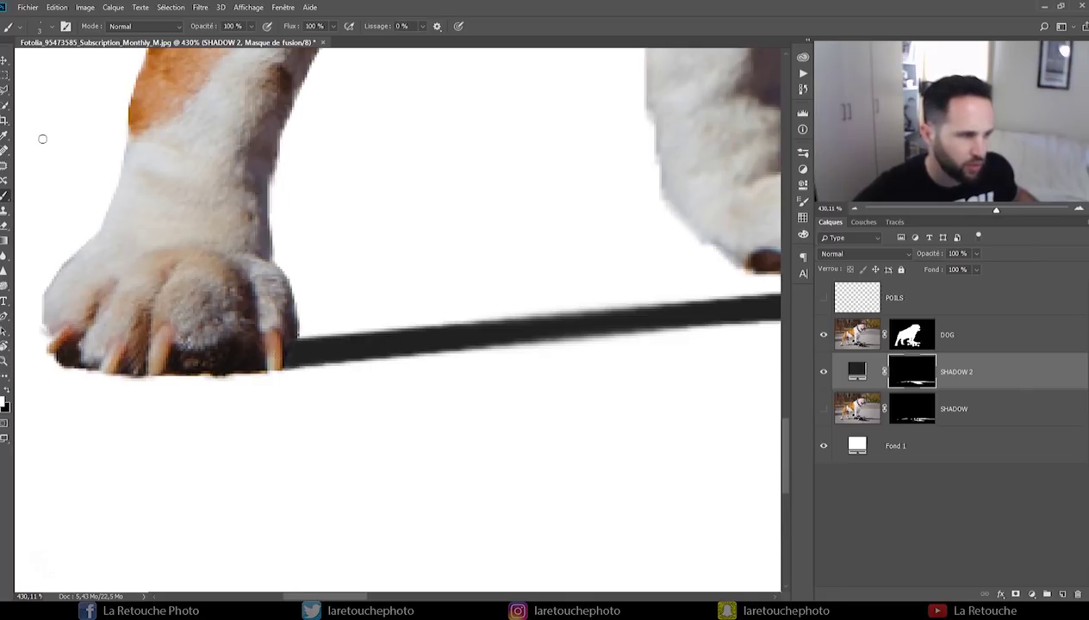
Smudge the shadow edge near the first wheel and pan to the next wheel and truck.
{"action": "left_click", "coordinate": [4, 257]}
{"action": "mouse_move", "coordinate": [545, 311]}
{"action": "left_mouse_down"}
{"action": "mouse_move", "coordinate": [501, 285]}
{"action": "mouse_move", "coordinate": [438, 321]}
{"action": "left_mouse_up"}
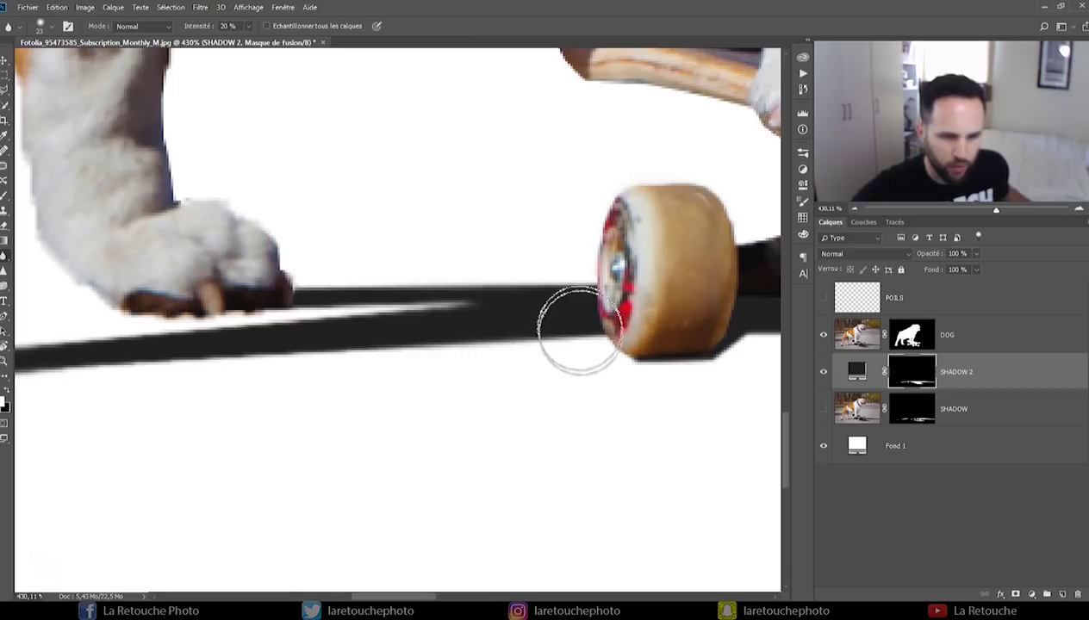
{"action": "left_click_drag", "start_coordinate": [630, 274], "coordinate": [401, 231]}
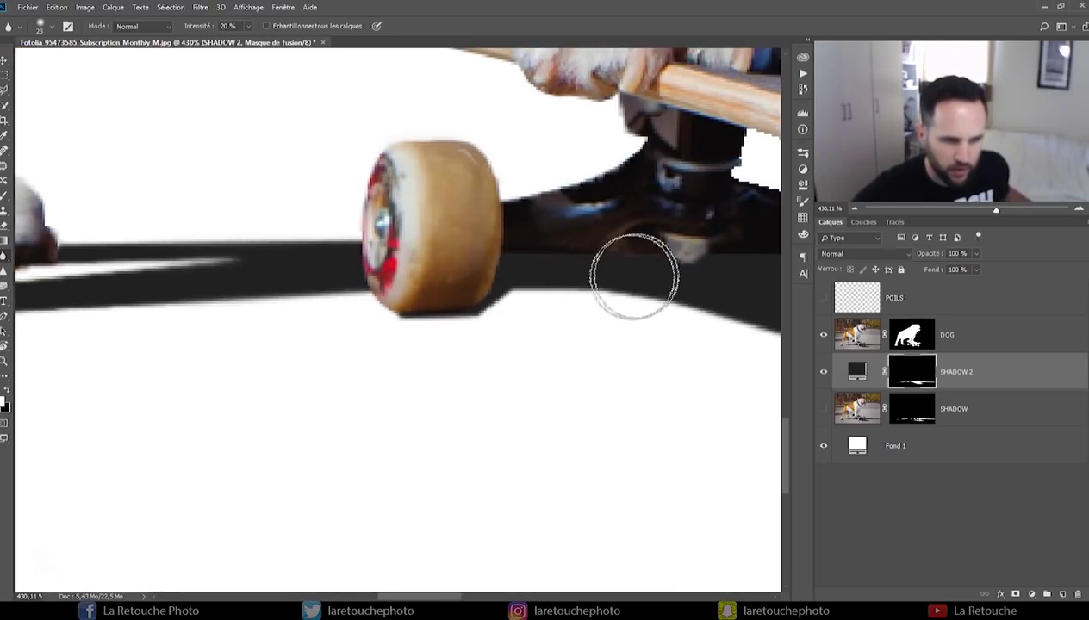
{"action": "left_click_drag", "start_coordinate": [560, 287], "coordinate": [340, 263]}
{"action": "mouse_move", "coordinate": [511, 328]}
{"action": "left_mouse_down"}
{"action": "mouse_move", "coordinate": [310, 285]}
{"action": "mouse_move", "coordinate": [238, 309]}
{"action": "mouse_move", "coordinate": [158, 275]}
{"action": "mouse_move", "coordinate": [54, 272]}
{"action": "mouse_move", "coordinate": [316, 255]}
{"action": "left_mouse_up"}
Fill the shadow gap under the wheel and set the brush hardness to 30%.
{"action": "key", "text": "b"}
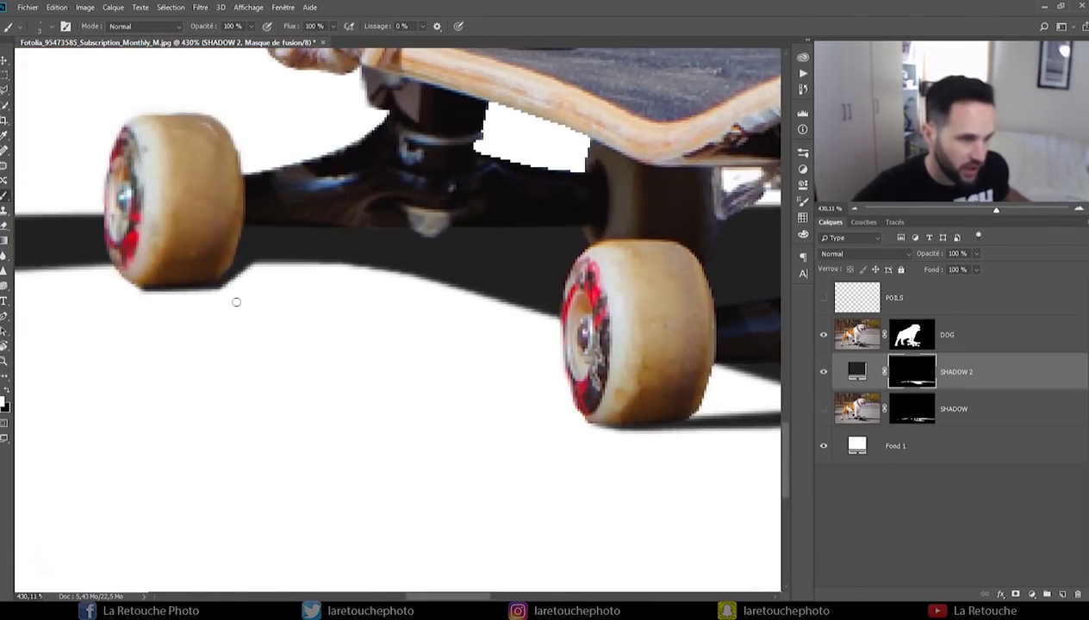
{"action": "left_click", "coordinate": [240, 289], "text": "shift"}
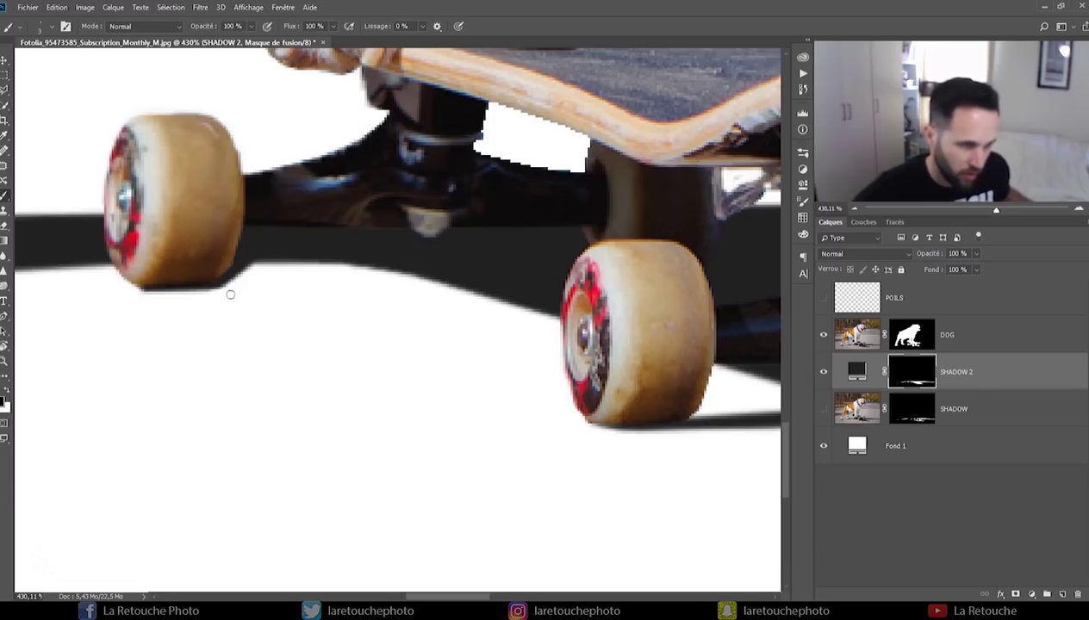
{"action": "left_click_drag", "start_coordinate": [596, 454], "coordinate": [218, 341]}
{"action": "left_click_drag", "start_coordinate": [343, 342], "coordinate": [112, 331]}
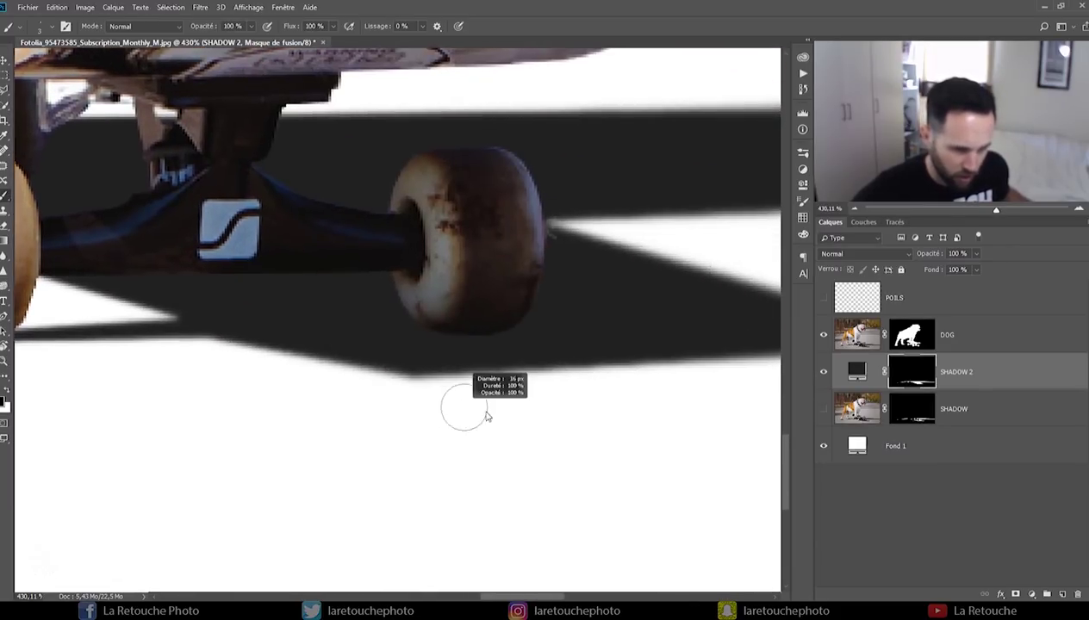
{"action": "left_click_drag", "start_coordinate": [519, 426], "coordinate": [530, 426]}
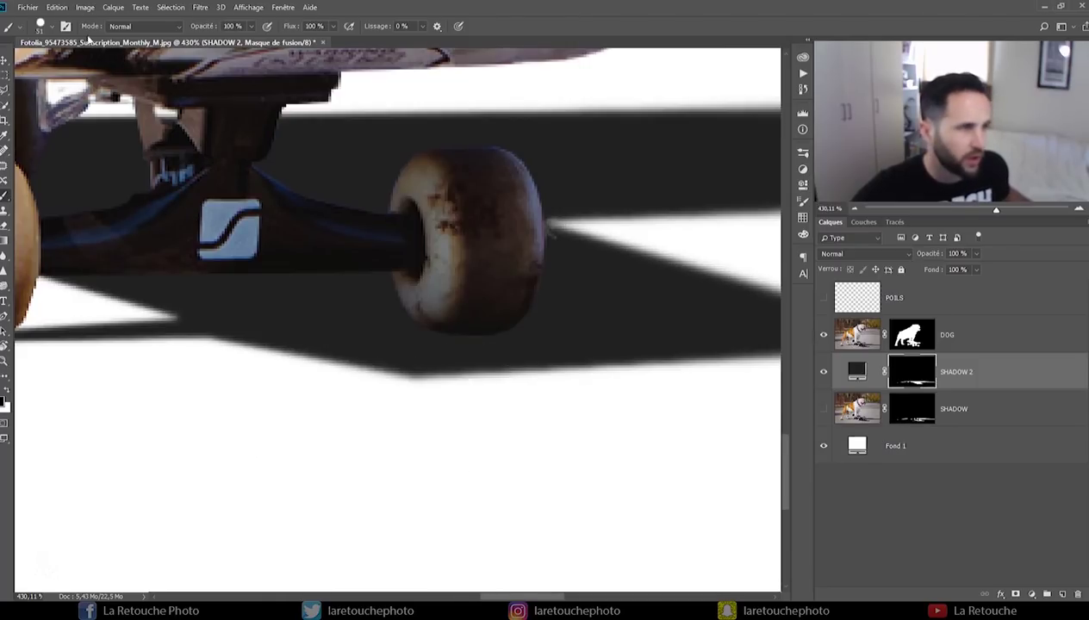
{"action": "left_click", "coordinate": [51, 29]}
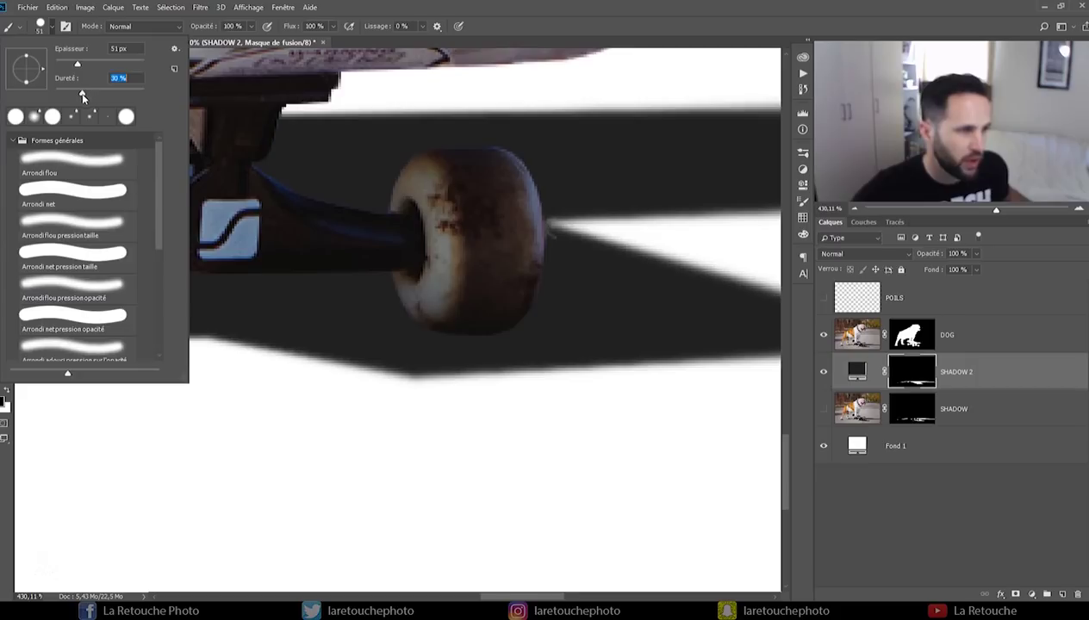
{"action": "key", "text": "Return"}
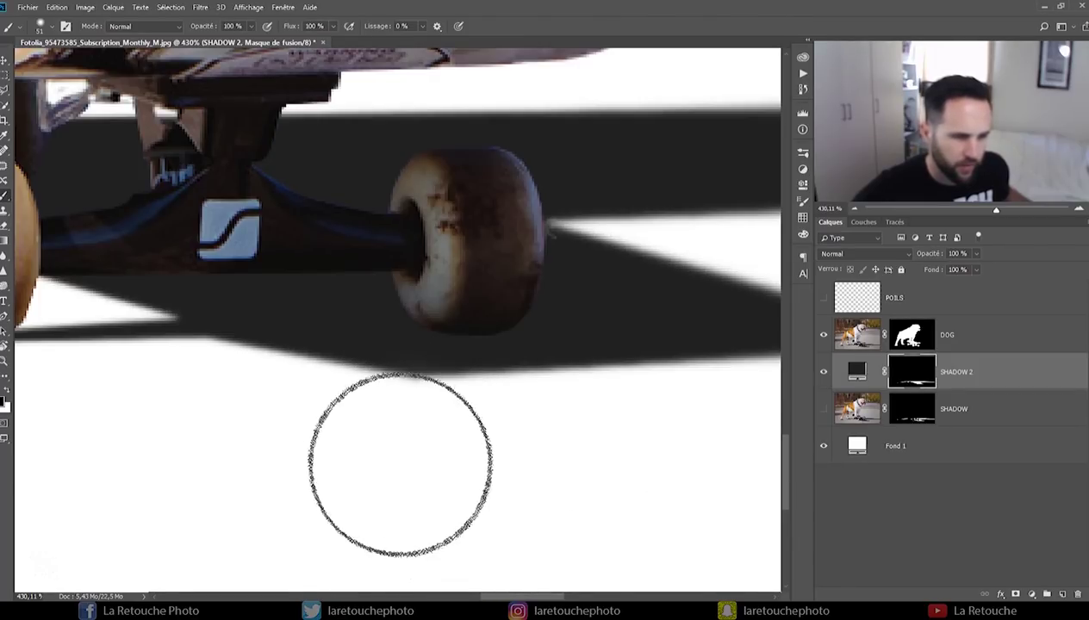
Darken the right end of the cast shadow with a brush of about 1007 px.
{"action": "scroll", "coordinate": [518, 420], "scroll_direction": "down", "scroll_amount": 3}
{"action": "scroll", "coordinate": [520, 419], "scroll_direction": "down", "scroll_amount": 2}
{"action": "scroll", "coordinate": [569, 419], "scroll_direction": "down", "scroll_amount": 1}
{"action": "scroll", "coordinate": [598, 416], "scroll_direction": "down", "scroll_amount": 1}
{"action": "scroll", "coordinate": [598, 418], "scroll_direction": "down", "scroll_amount": 1}
{"action": "scroll", "coordinate": [599, 419], "scroll_direction": "down", "scroll_amount": 1}
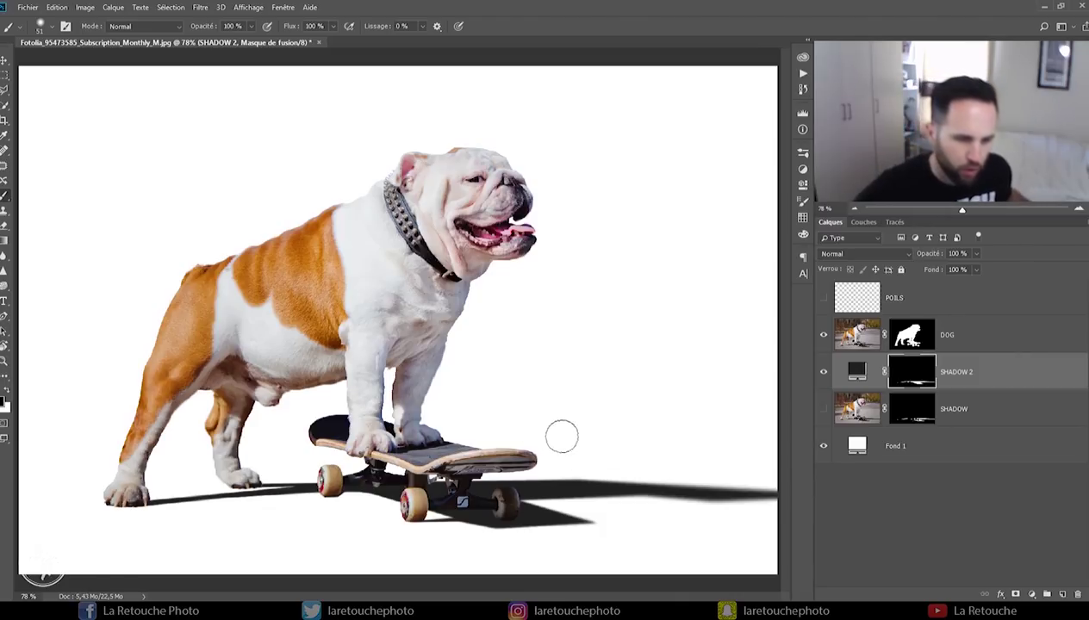
{"action": "scroll", "coordinate": [562, 437], "scroll_direction": "down", "scroll_amount": 1}
{"action": "mouse_move", "coordinate": [614, 420]}
{"action": "left_mouse_down"}
{"action": "mouse_move", "coordinate": [792, 448]}
{"action": "mouse_move", "coordinate": [753, 401]}
{"action": "mouse_move", "coordinate": [737, 413]}
{"action": "left_mouse_up"}
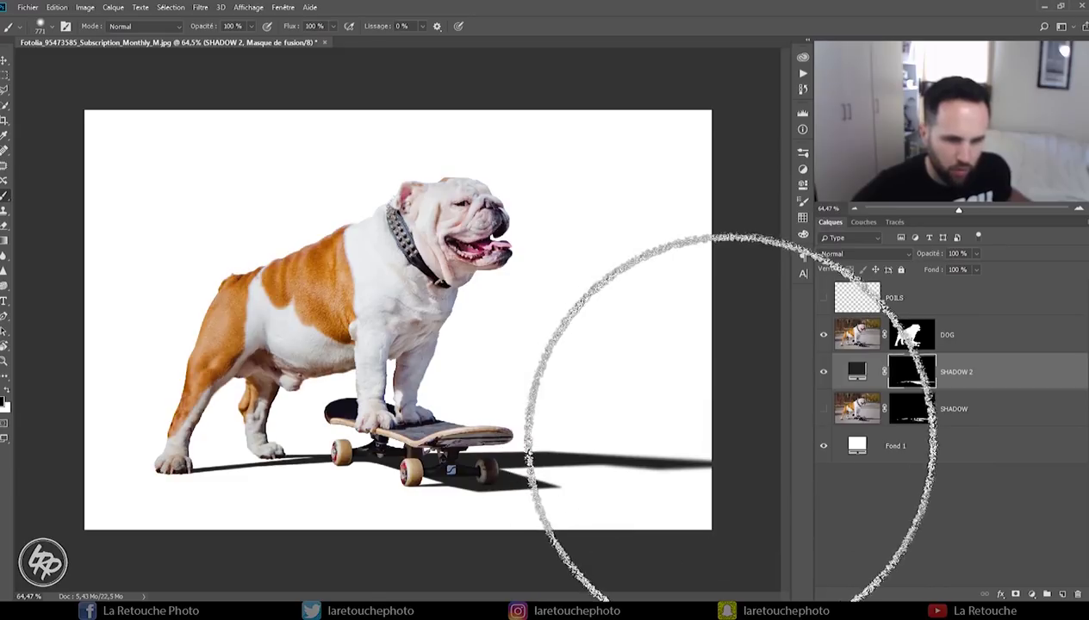
{"action": "left_click", "coordinate": [740, 433]}
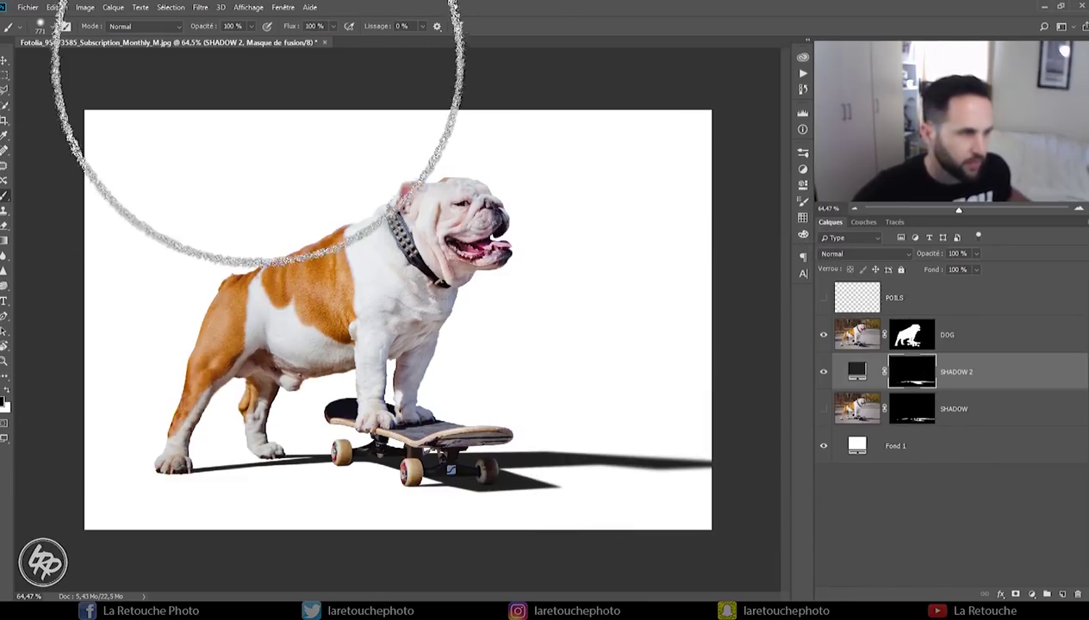
Lower the brush opacity to 10% and reduce the brush size.
{"action": "type", "text": "10"}
{"action": "key", "text": "Return"}
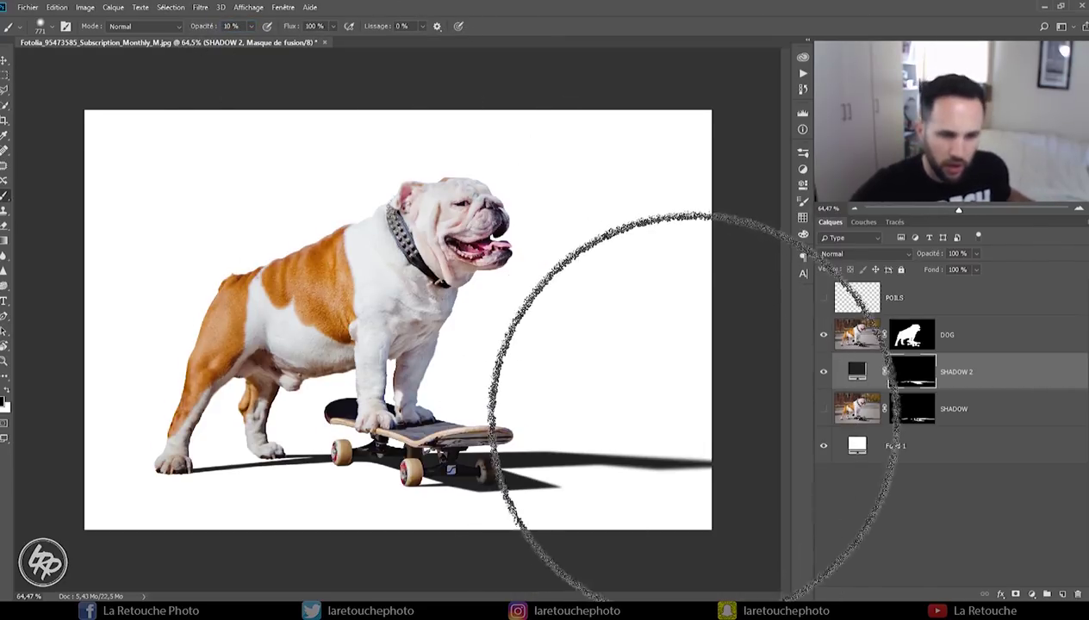
{"action": "left_click_drag", "start_coordinate": [670, 432], "coordinate": [627, 444]}
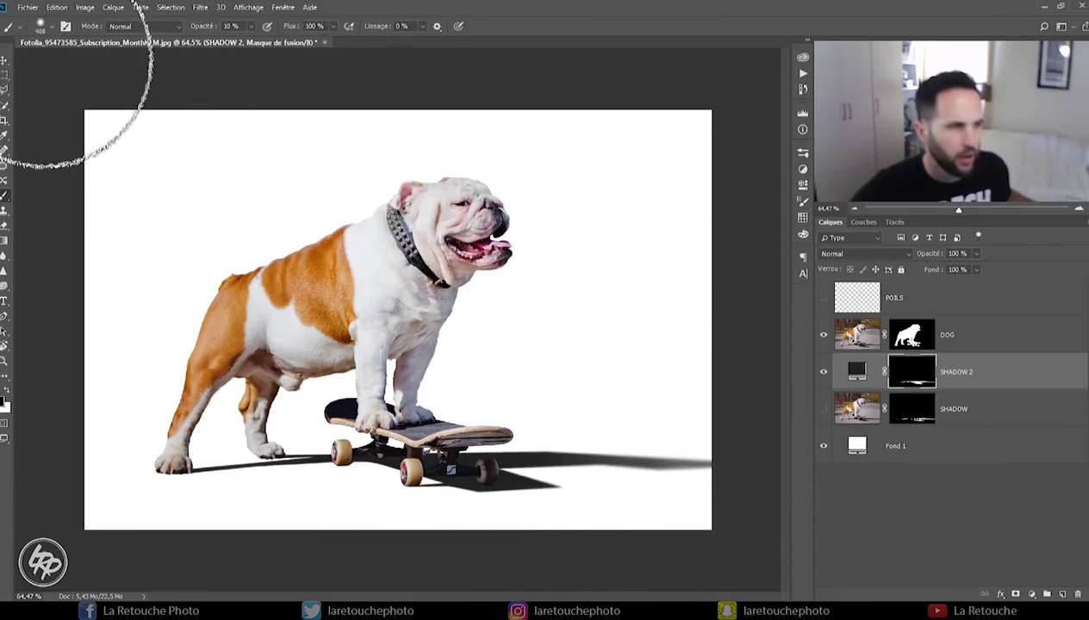
{"action": "left_click", "coordinate": [5, 61]}
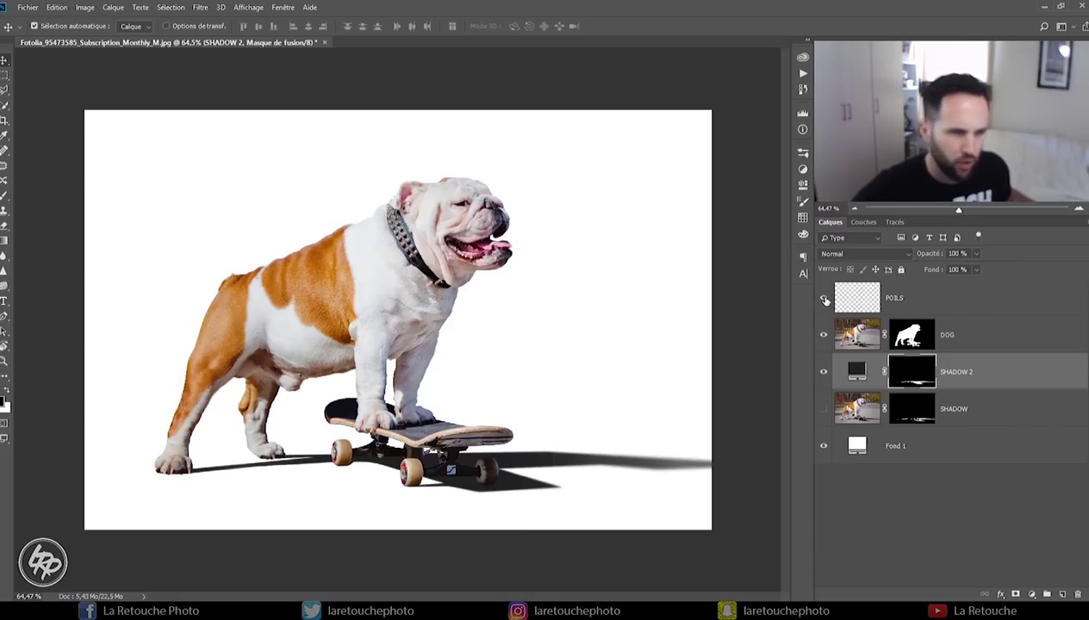
Group POILS, DOG and SHADOW 2 into a group named DETOURAGE BLANC.
{"action": "left_click", "coordinate": [938, 311]}
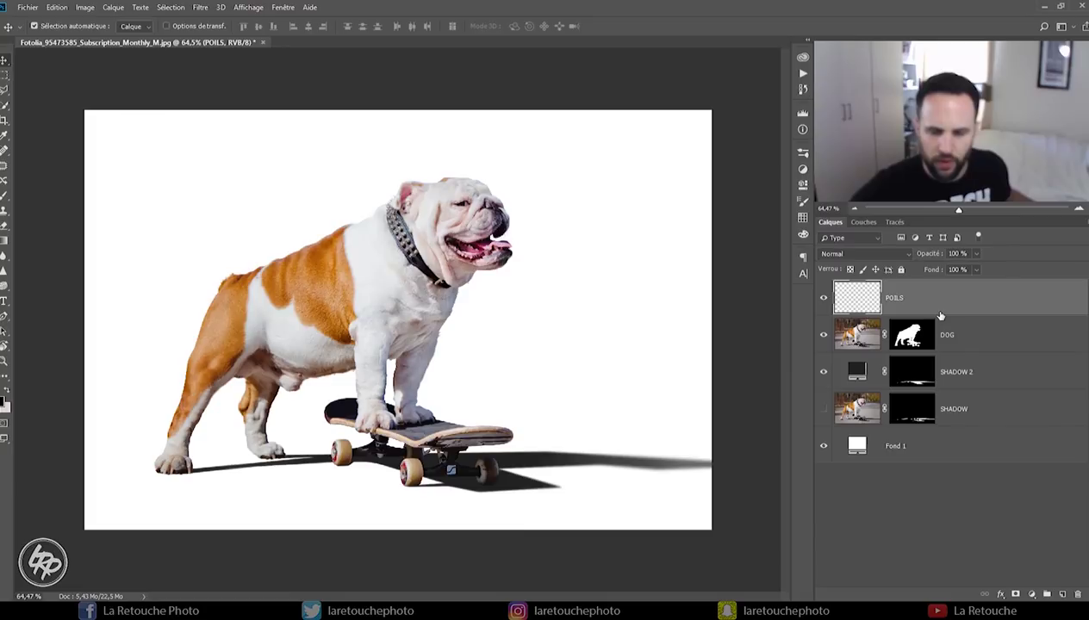
{"action": "left_click", "coordinate": [980, 380], "text": "shift"}
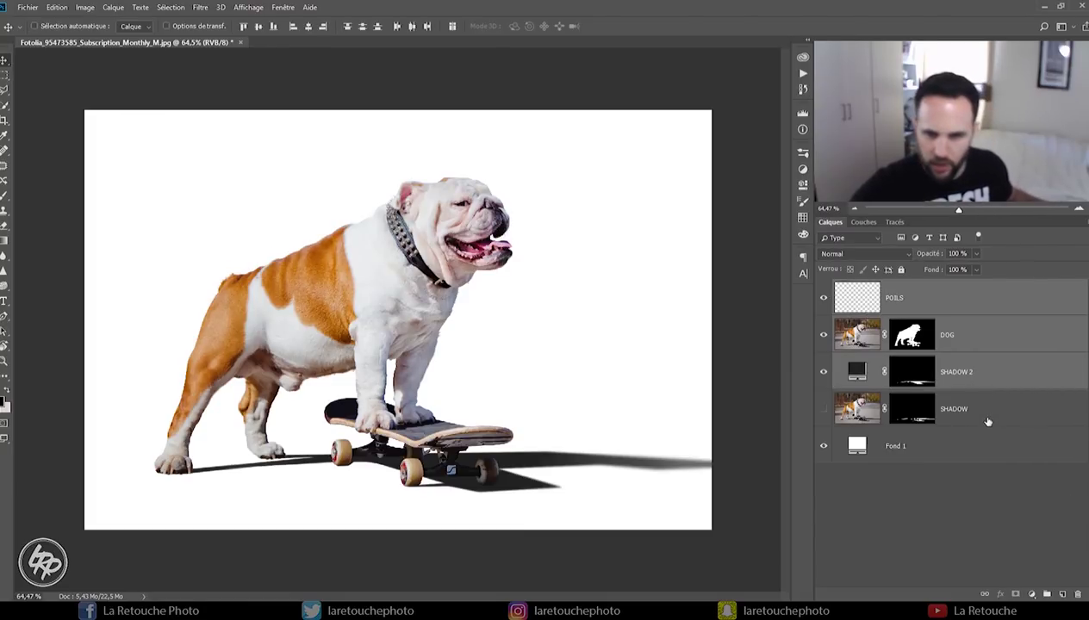
{"action": "key", "text": "ctrl+g"}
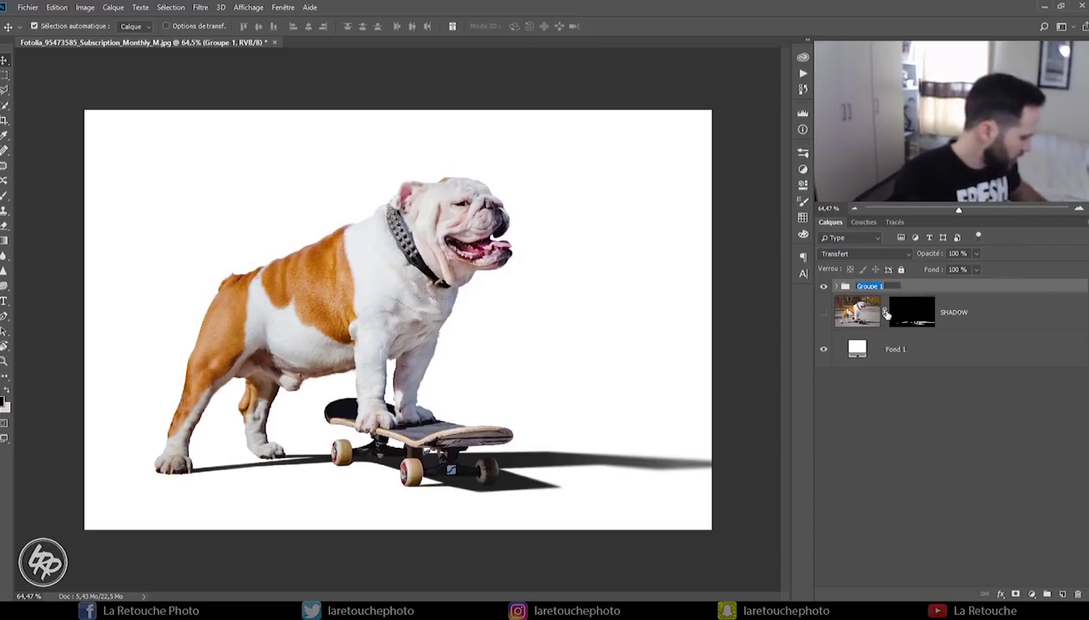
{"action": "type", "text": "DETOUR"}
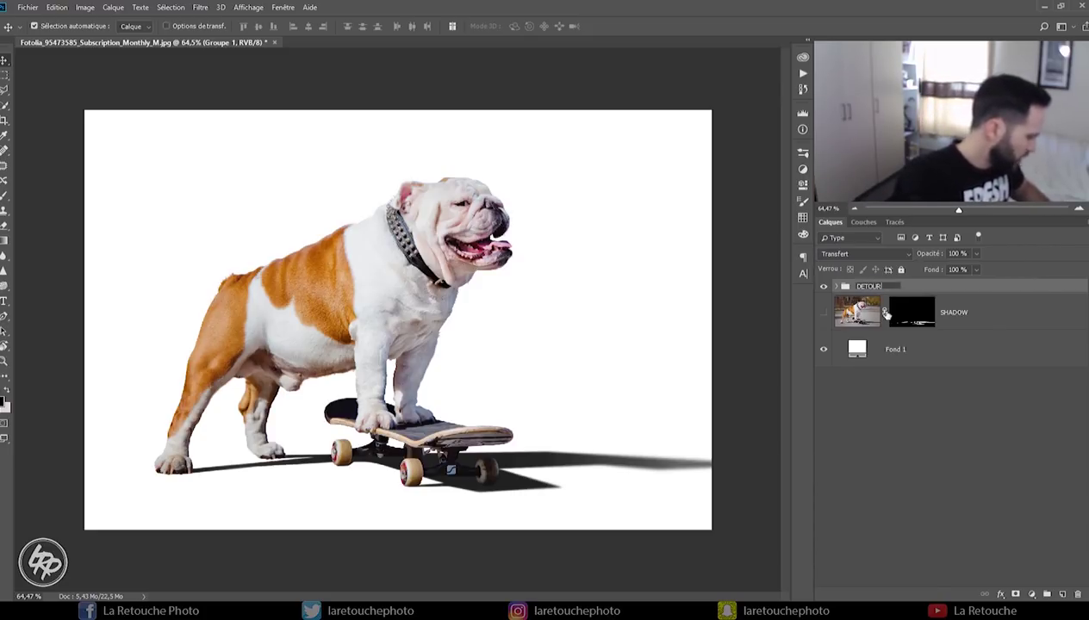
{"action": "type", "text": "AGE BLANC"}
{"action": "key", "text": "Return"}
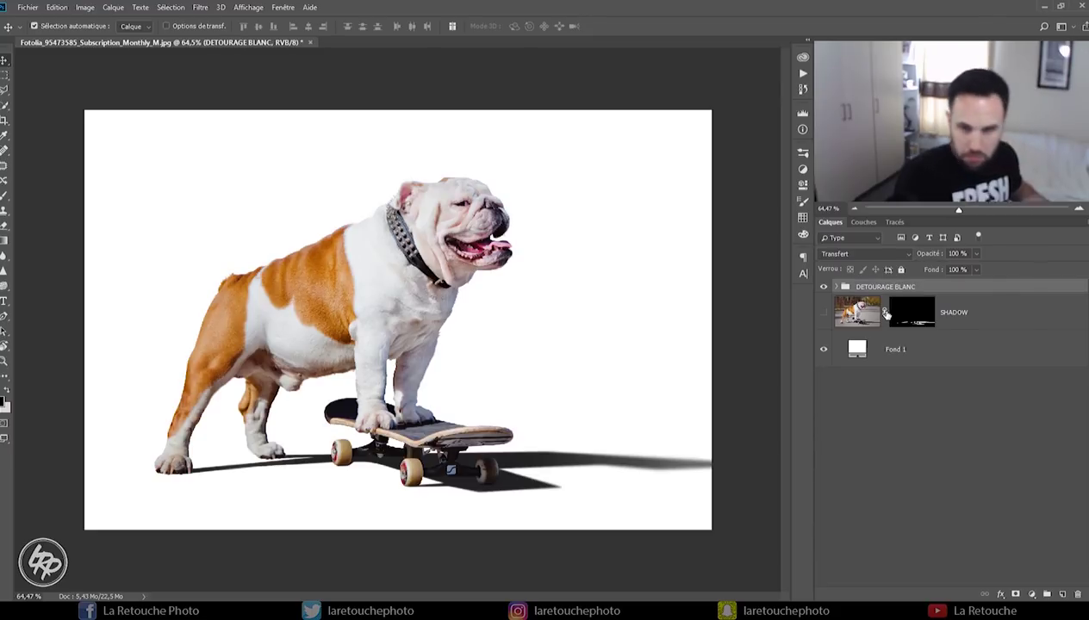
Move the Fond 1 layer into the DETOURAGE BLANC group and collapse it.
{"action": "left_click", "coordinate": [836, 288]}
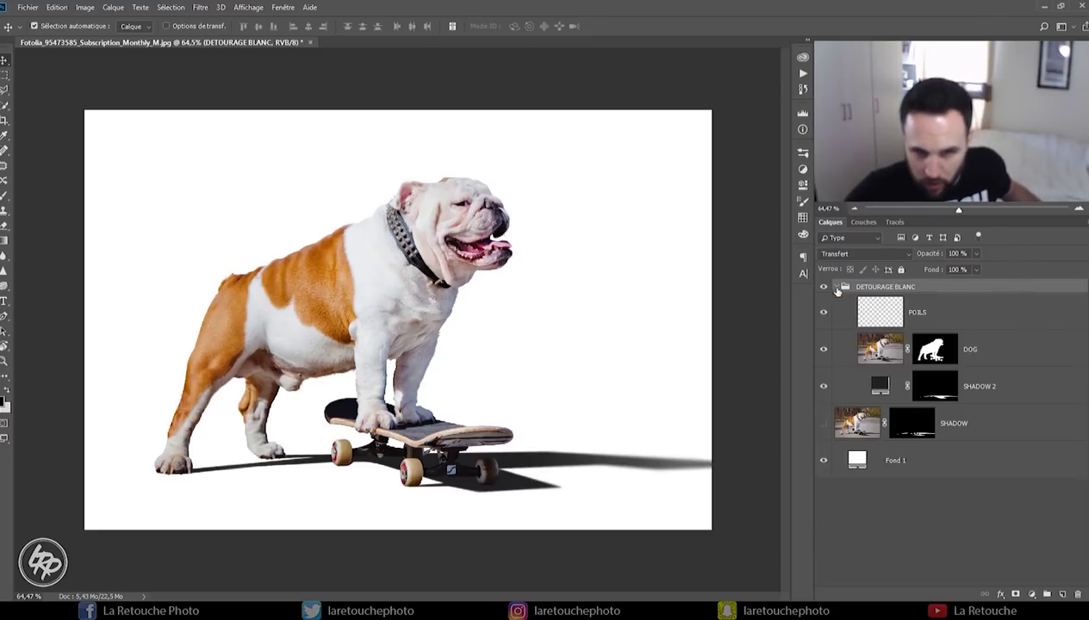
{"action": "left_click", "coordinate": [896, 461]}
{"action": "left_click_drag", "start_coordinate": [901, 386], "coordinate": [907, 397]}
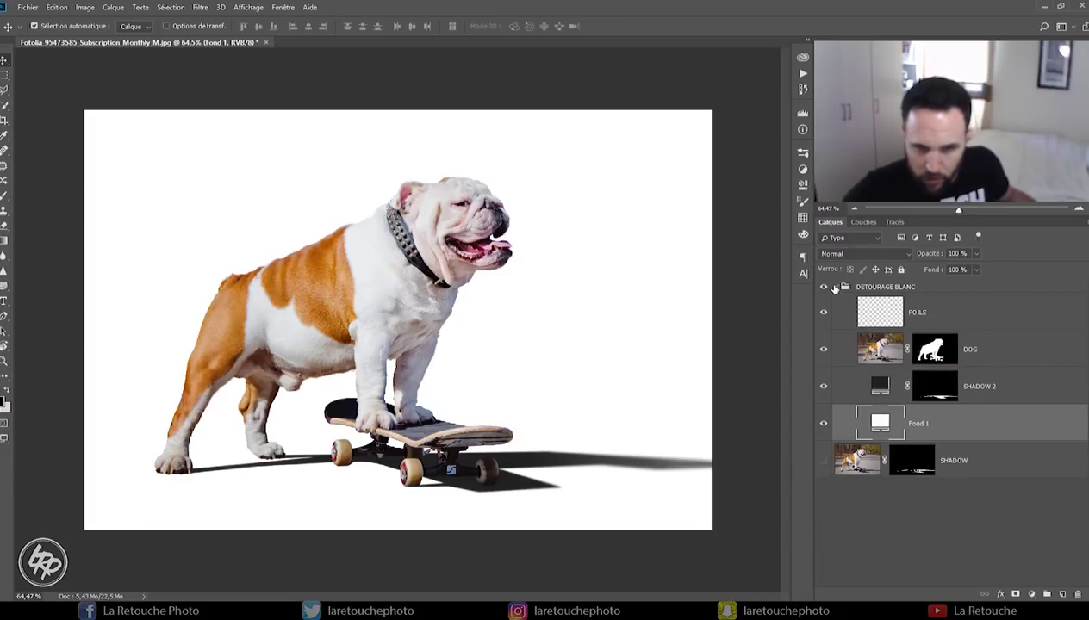
{"action": "left_click", "coordinate": [838, 289]}
{"action": "left_click", "coordinate": [835, 287]}
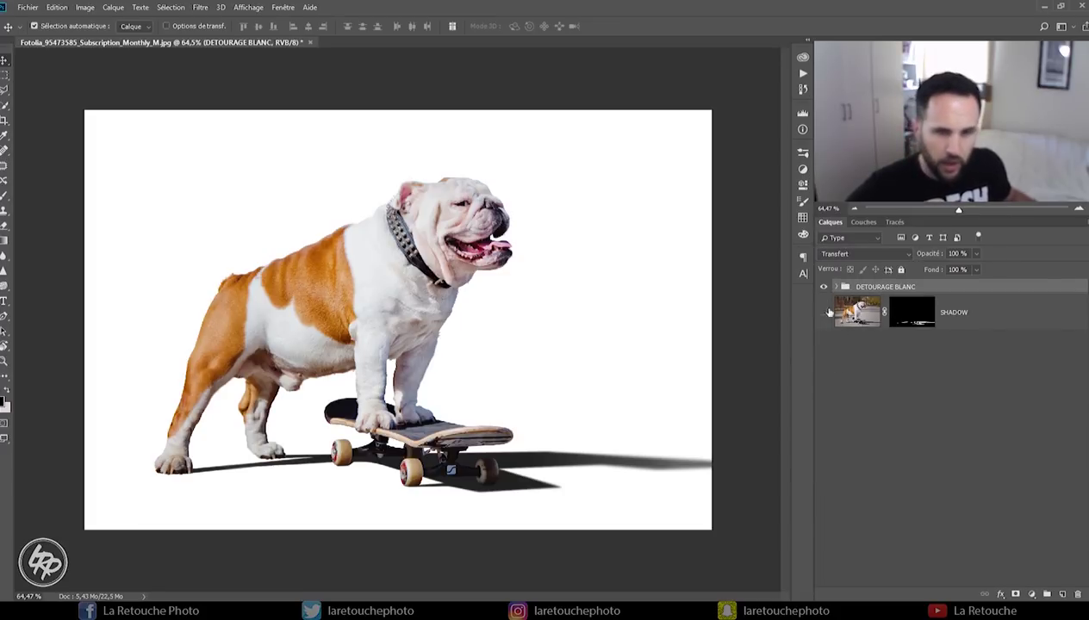
Delete the layer mask from the SHADOW layer.
{"action": "left_click", "coordinate": [914, 319]}
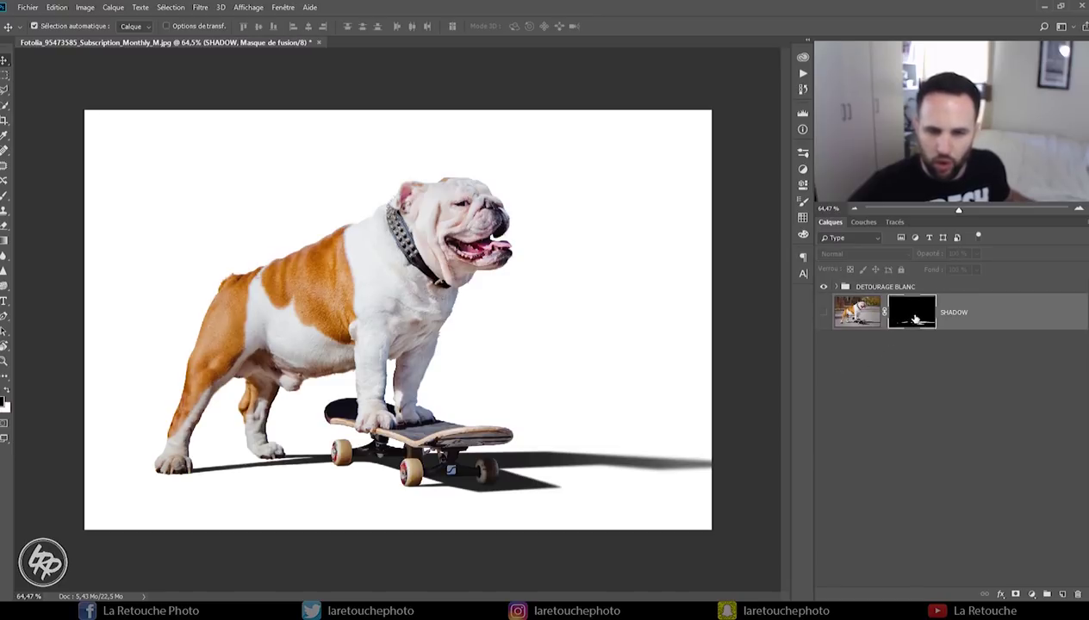
{"action": "right_click", "coordinate": [914, 316]}
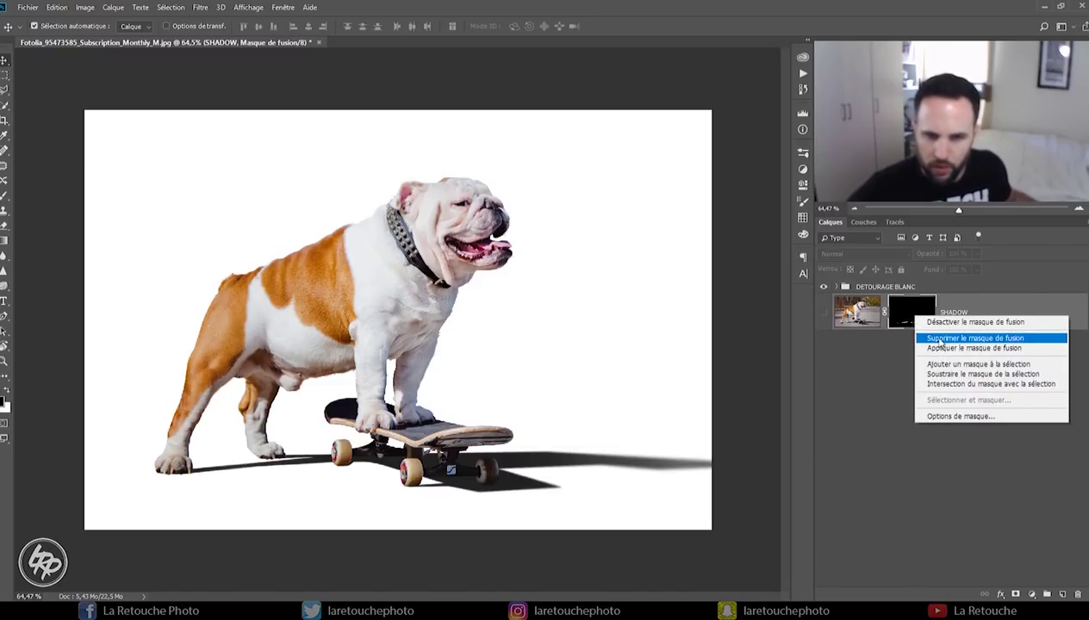
{"action": "left_click", "coordinate": [943, 338]}
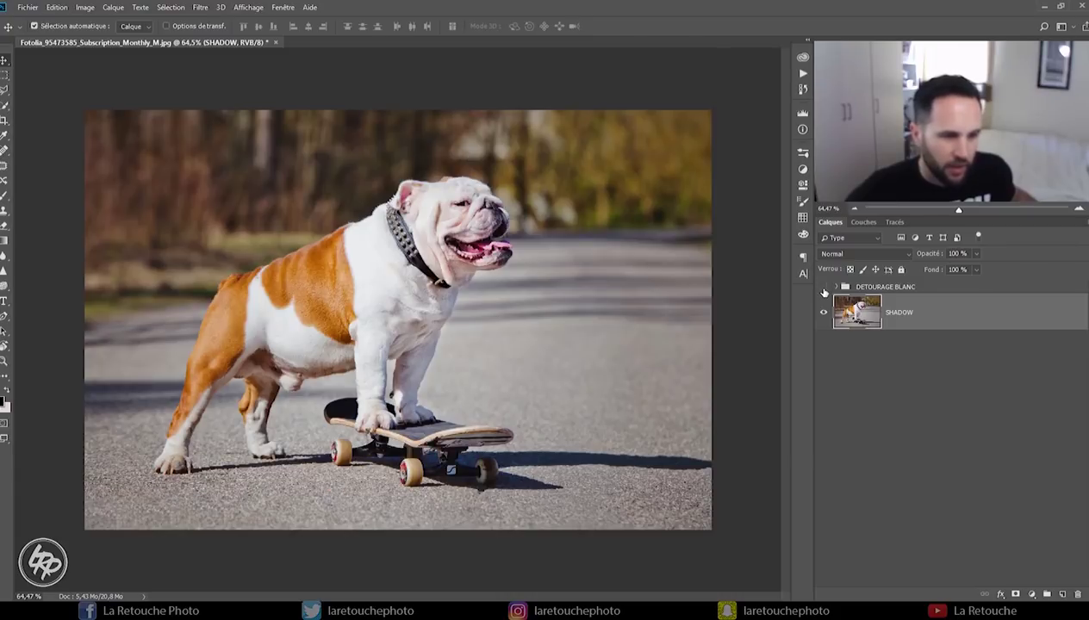
Toggle DETOURAGE BLANC visibility repeatedly to compare the white cutout with the street photo.
{"action": "left_click", "coordinate": [824, 288]}
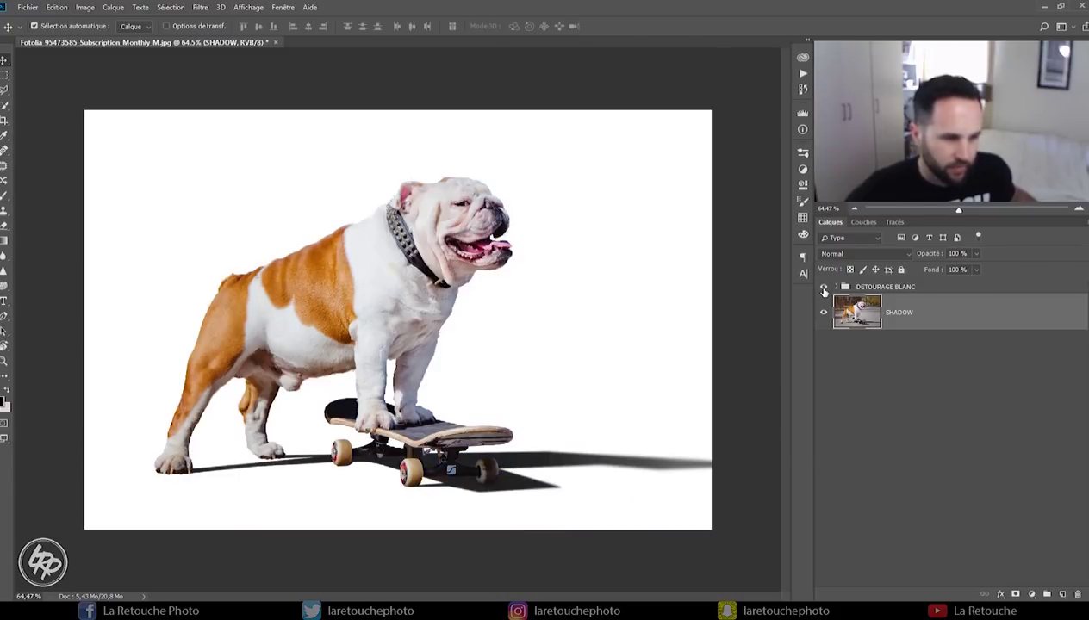
{"action": "left_click", "coordinate": [823, 287]}
{"action": "left_click", "coordinate": [824, 288]}
{"action": "left_click", "coordinate": [824, 288]}
{"action": "left_click", "coordinate": [824, 288]}
{"action": "left_click", "coordinate": [824, 288]}
{"action": "left_click", "coordinate": [824, 288]}
{"action": "left_click", "coordinate": [824, 290]}
{"action": "left_click", "coordinate": [823, 289]}
{"action": "left_click", "coordinate": [824, 289]}
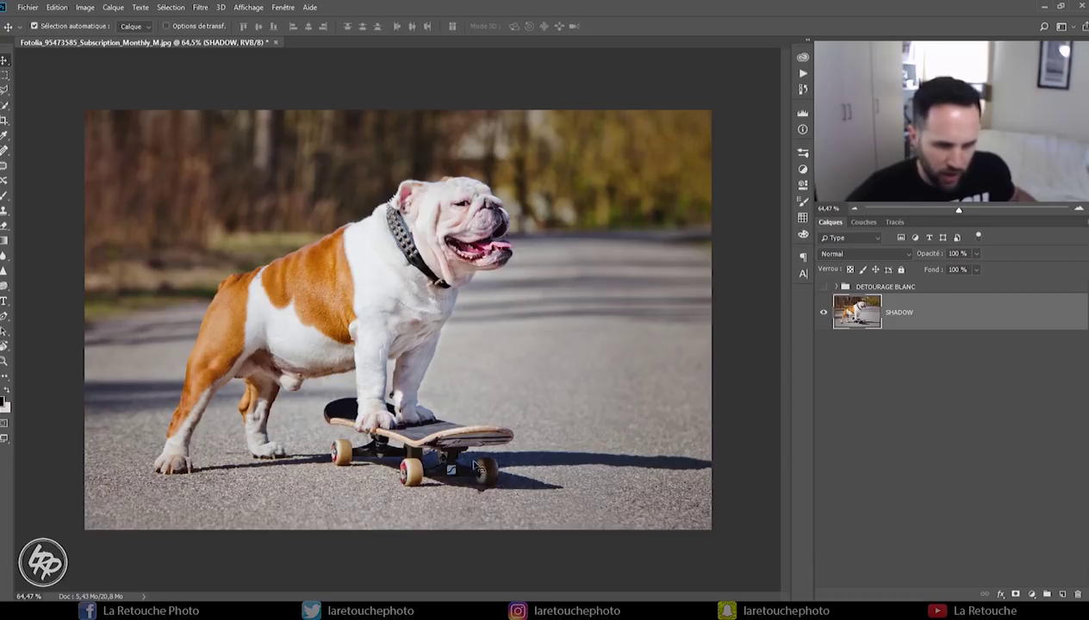
Show DETOURAGE BLANC again, expand it, and select the SHADOW 2 mask.
{"action": "left_click", "coordinate": [824, 287]}
{"action": "left_click", "coordinate": [836, 288]}
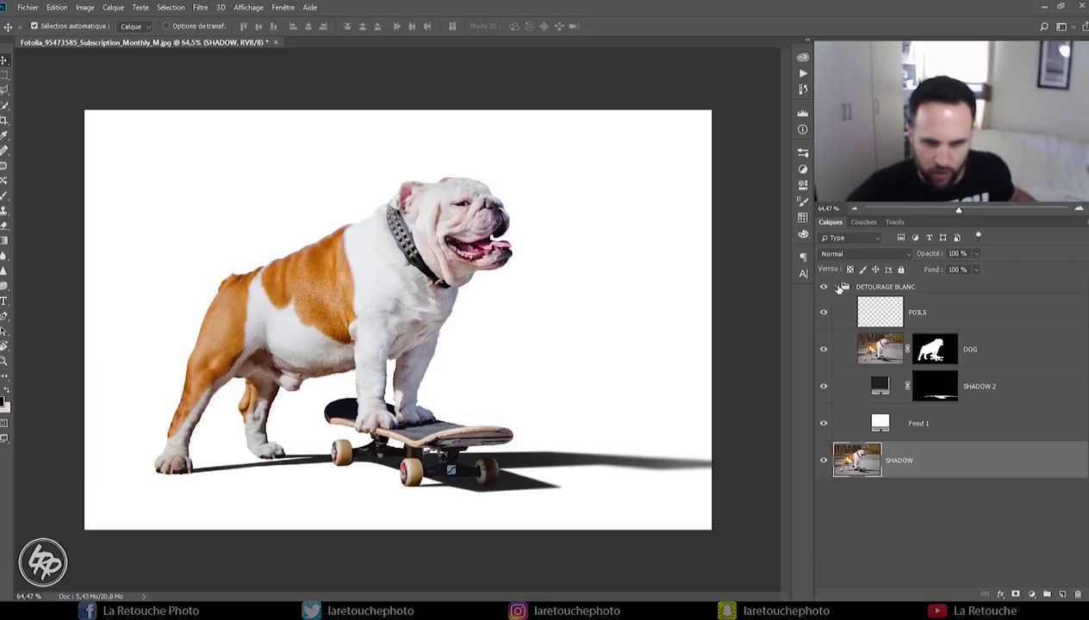
{"action": "left_click", "coordinate": [937, 392]}
Blur the SHADOW 2 mask under the skateboard with a 20% strength blur brush.
{"action": "key", "text": "b"}
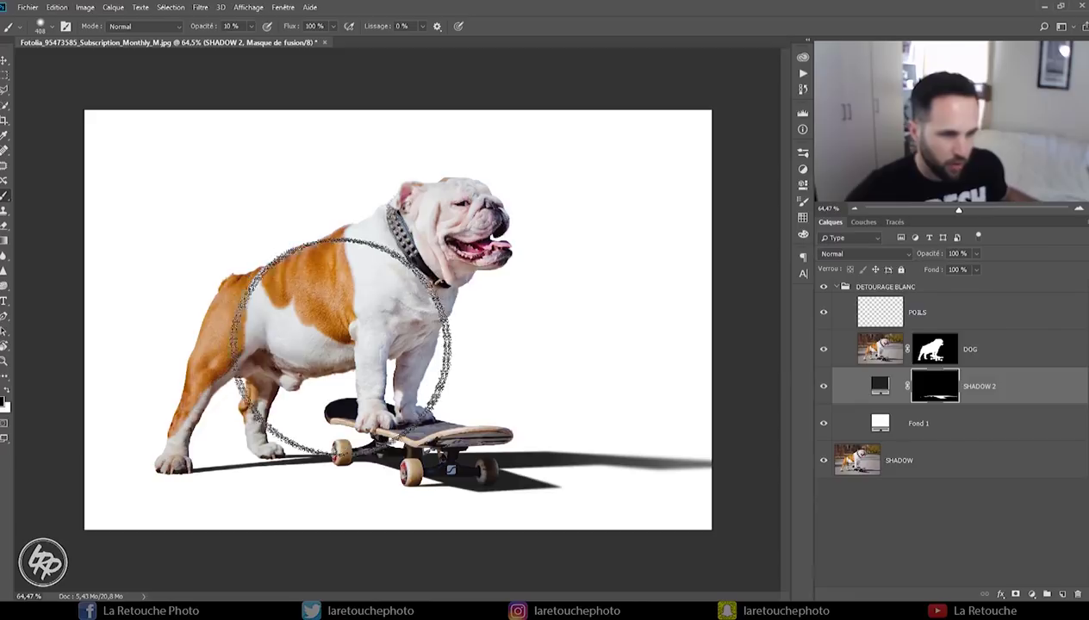
{"action": "left_click_drag", "start_coordinate": [483, 394], "coordinate": [431, 399]}
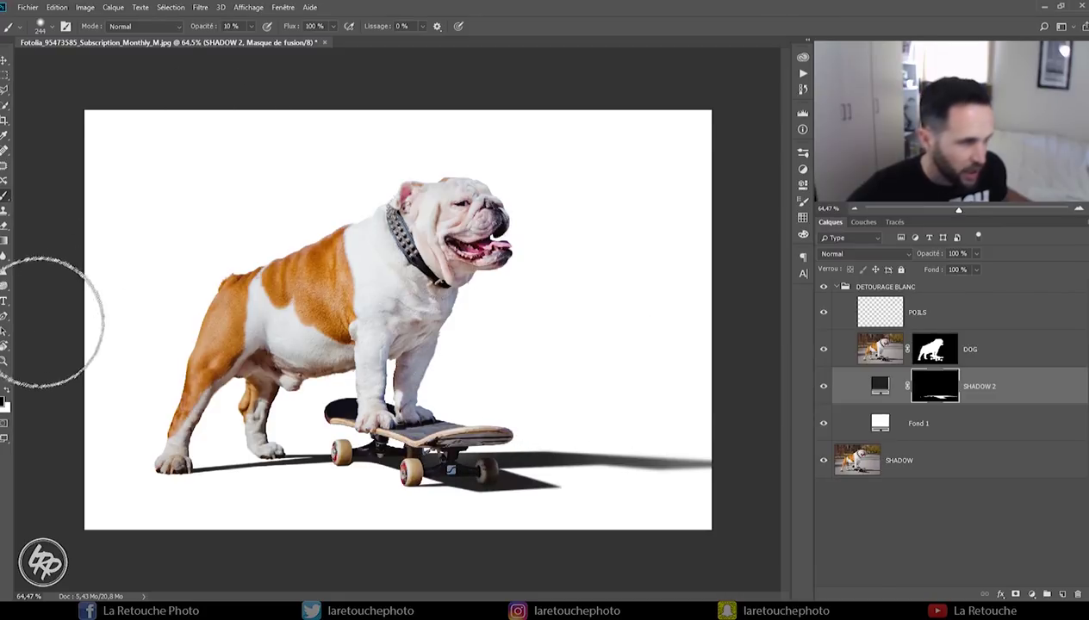
{"action": "left_click", "coordinate": [5, 257]}
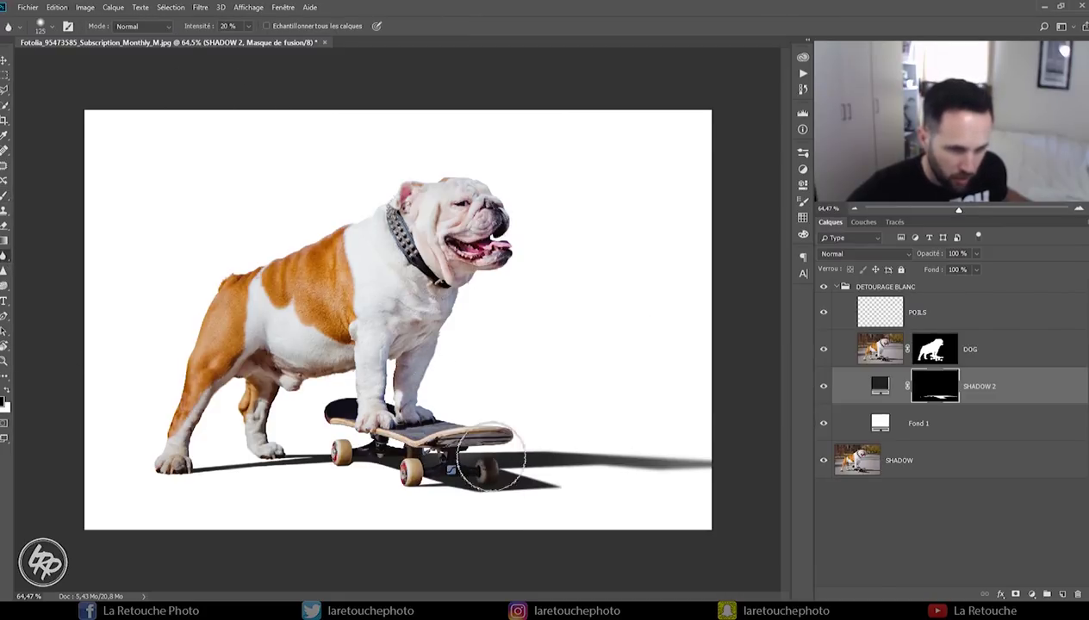
{"action": "left_click_drag", "start_coordinate": [493, 435], "coordinate": [432, 439]}
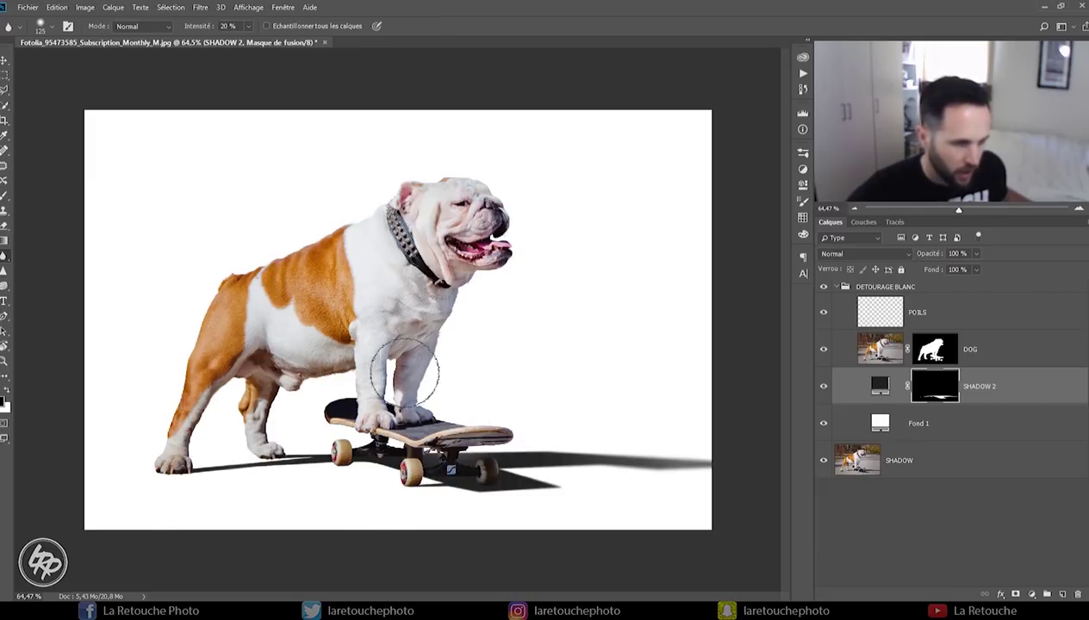
{"action": "key", "text": "b"}
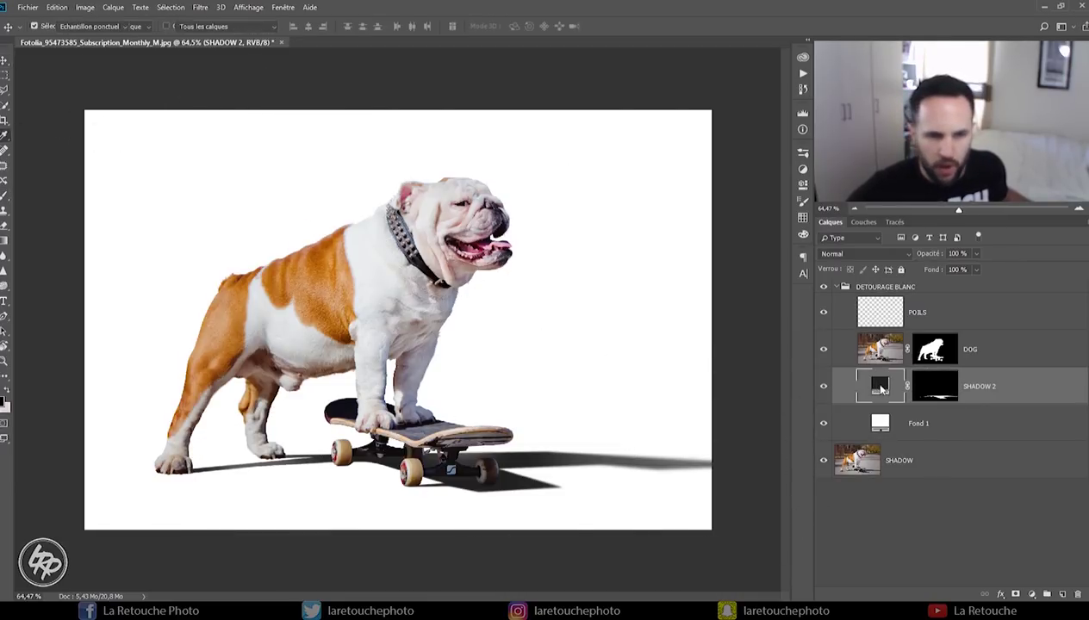
Change the SHADOW 2 fill colour from 212121 to the bluish grey 21212b.
{"action": "double_click", "coordinate": [880, 388]}
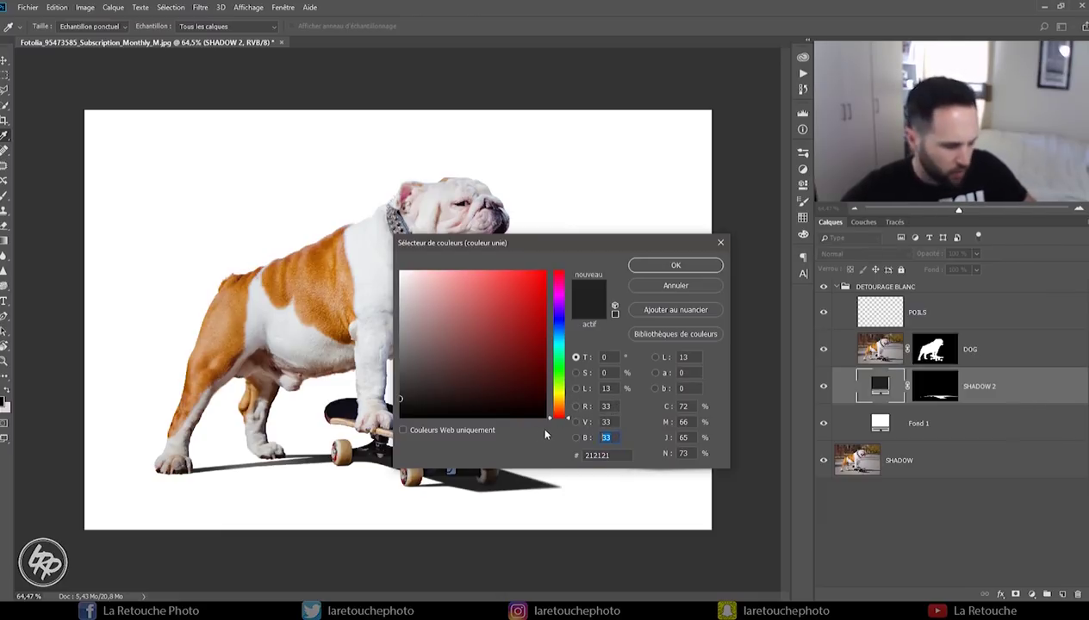
{"action": "type", "text": "53"}
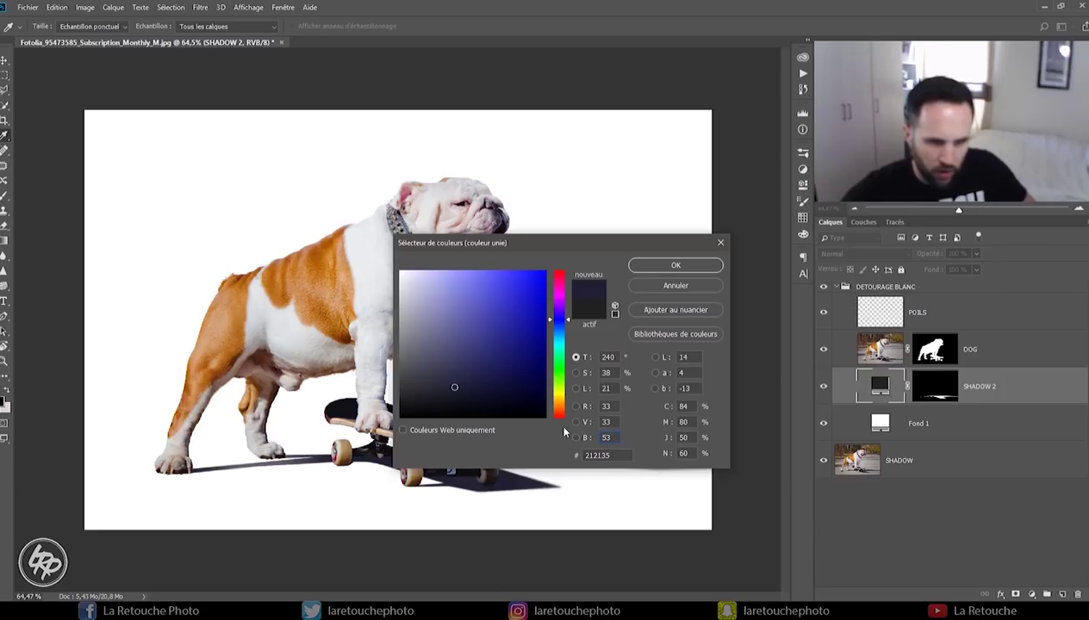
{"action": "left_click_drag", "start_coordinate": [570, 246], "coordinate": [598, 127]}
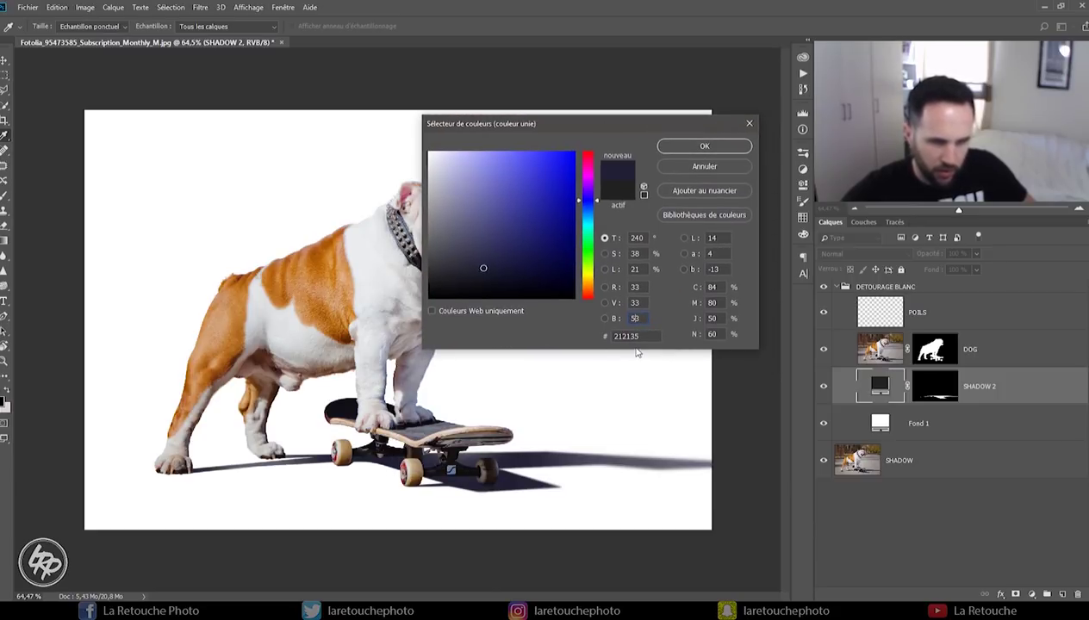
{"action": "type", "text": "3"}
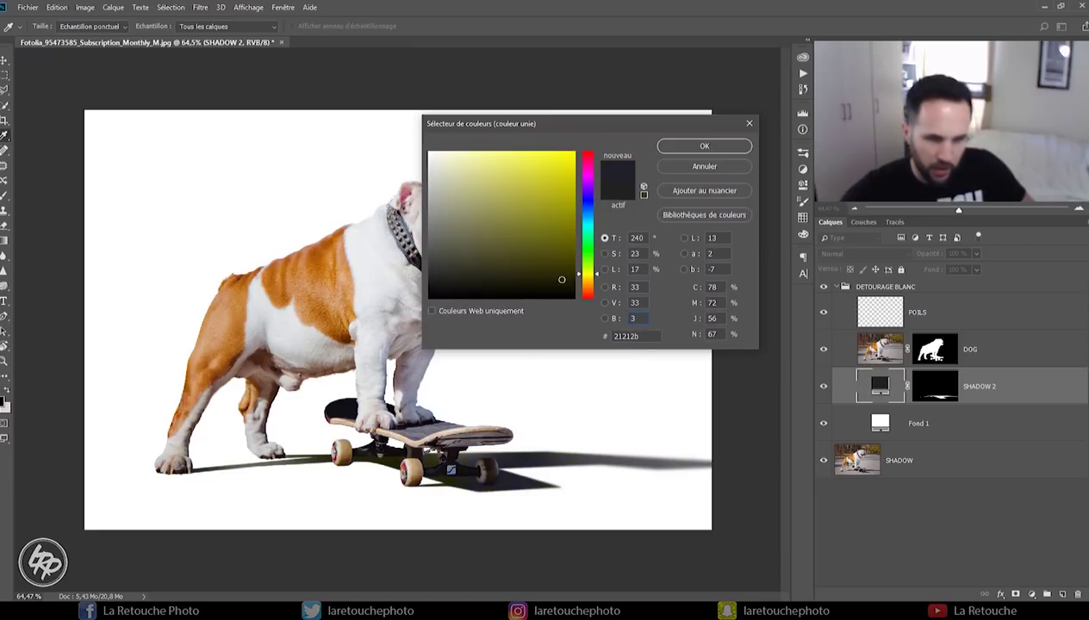
{"action": "type", "text": "4"}
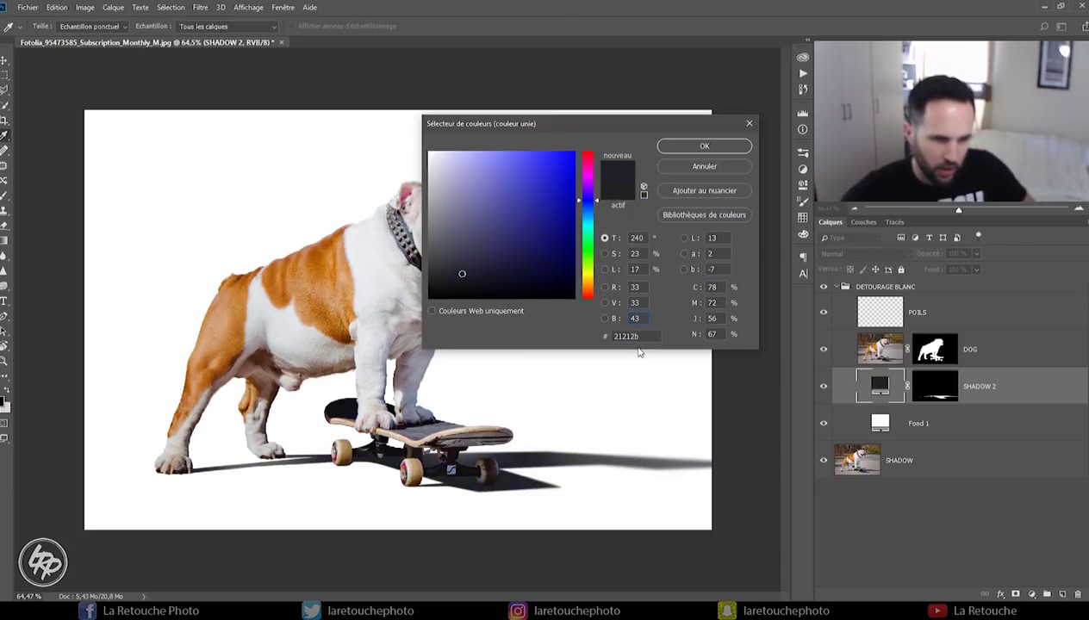
{"action": "left_click", "coordinate": [698, 148]}
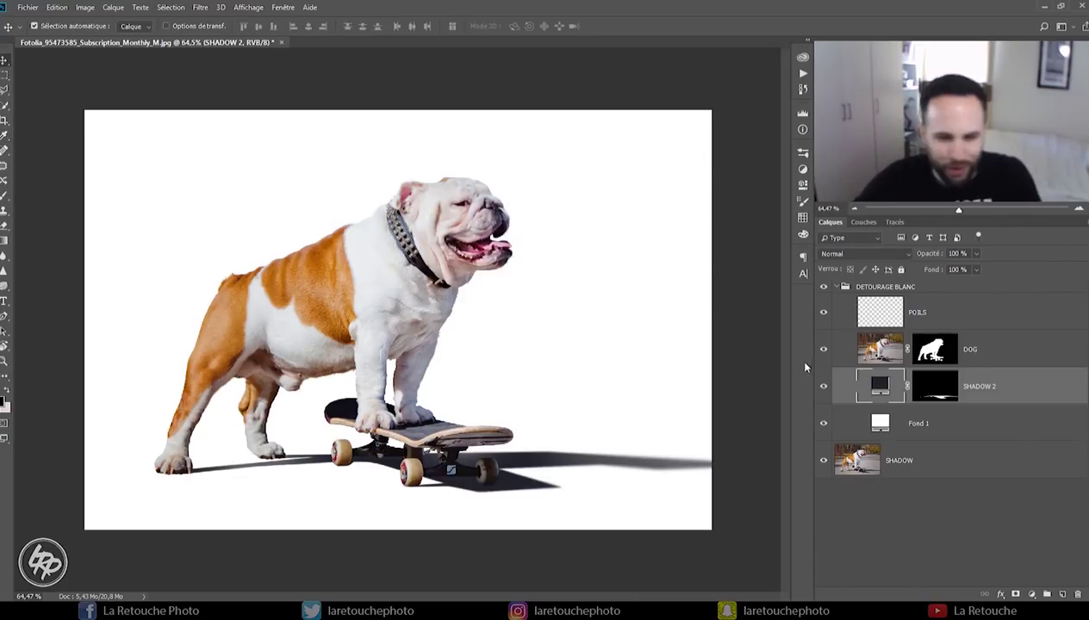
Collapse DETOURAGE BLANC and flip its visibility to compare the bluish-shadow cutout with the photo.
{"action": "left_click", "coordinate": [840, 288]}
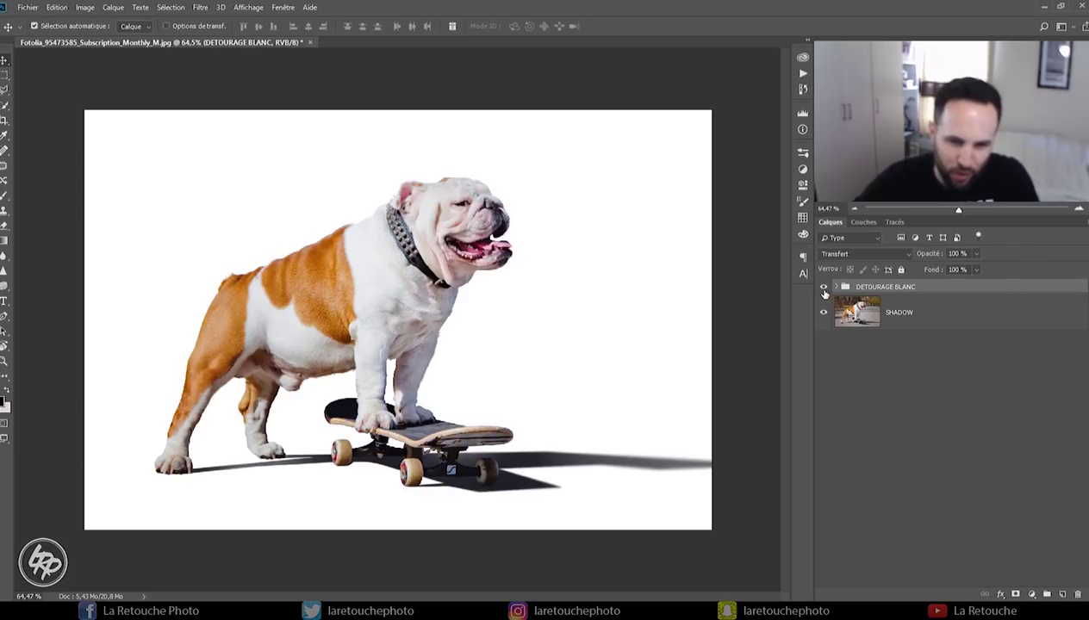
{"action": "left_click", "coordinate": [824, 288]}
{"action": "left_click", "coordinate": [824, 288]}
{"action": "left_click", "coordinate": [823, 288]}
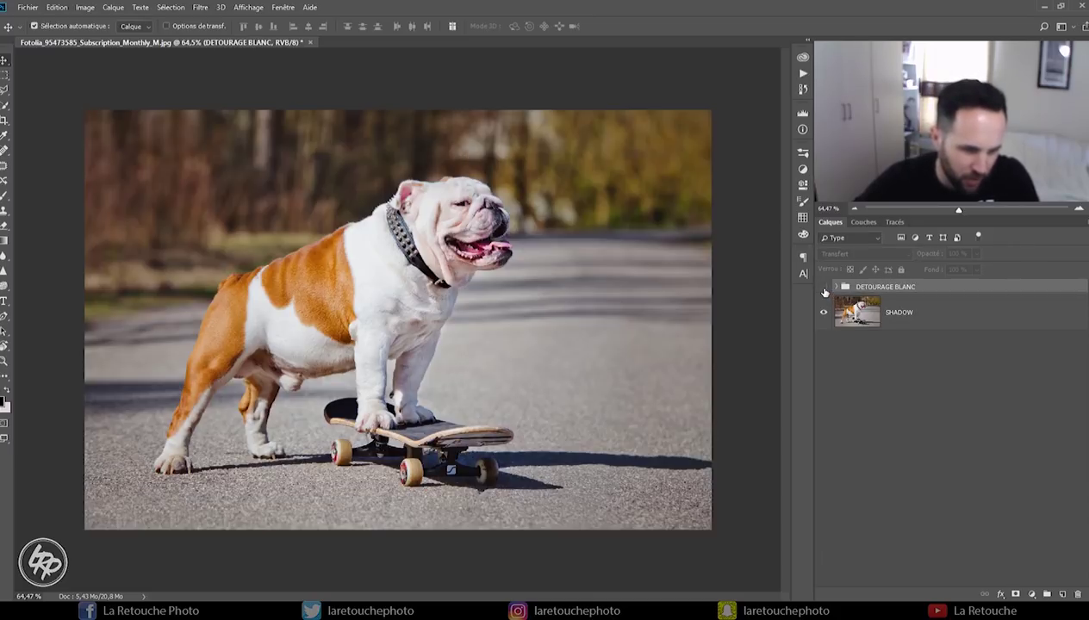
{"action": "left_click", "coordinate": [823, 288]}
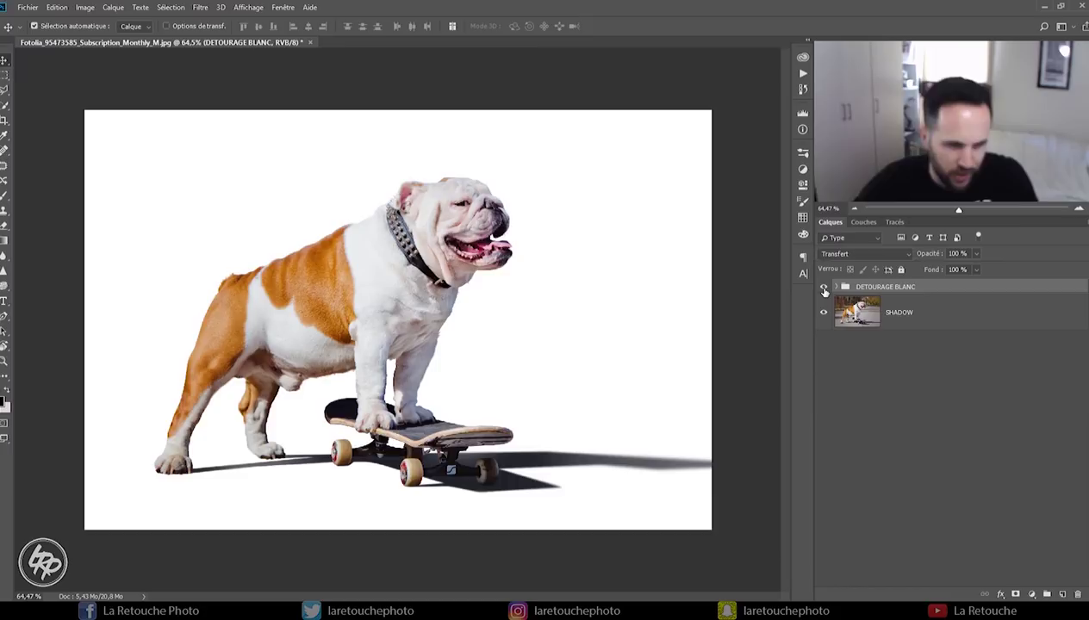
{"action": "left_click", "coordinate": [824, 288]}
{"action": "left_click", "coordinate": [824, 288]}
{"action": "left_click", "coordinate": [824, 288]}
{"action": "left_click", "coordinate": [824, 287]}
{"action": "left_click", "coordinate": [823, 288]}
{"action": "left_click", "coordinate": [824, 288]}
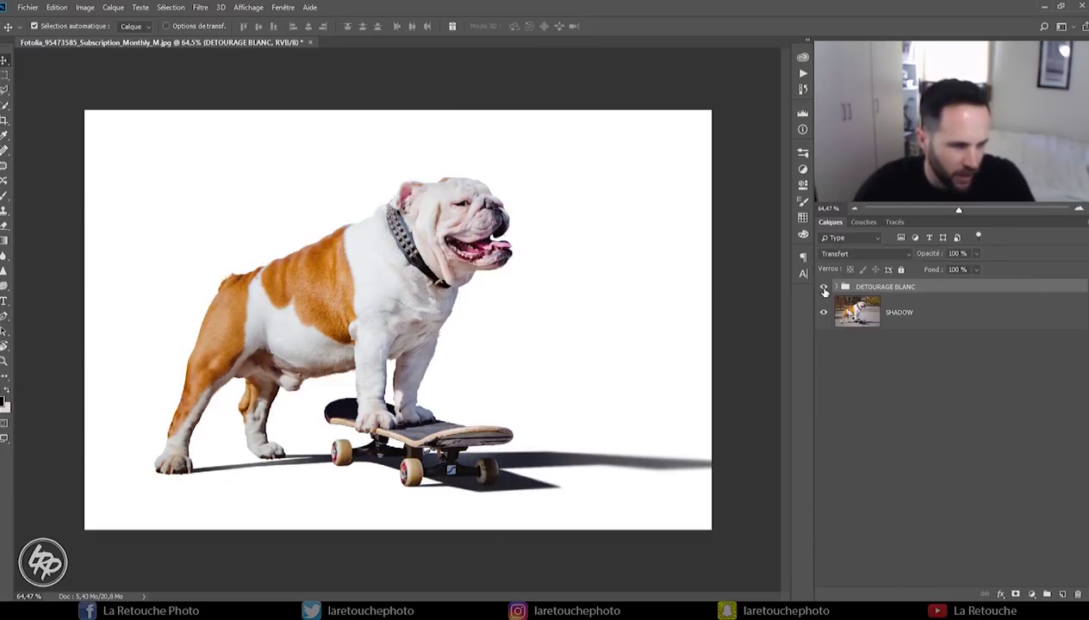
{"action": "left_click", "coordinate": [824, 288]}
{"action": "left_click", "coordinate": [823, 288]}
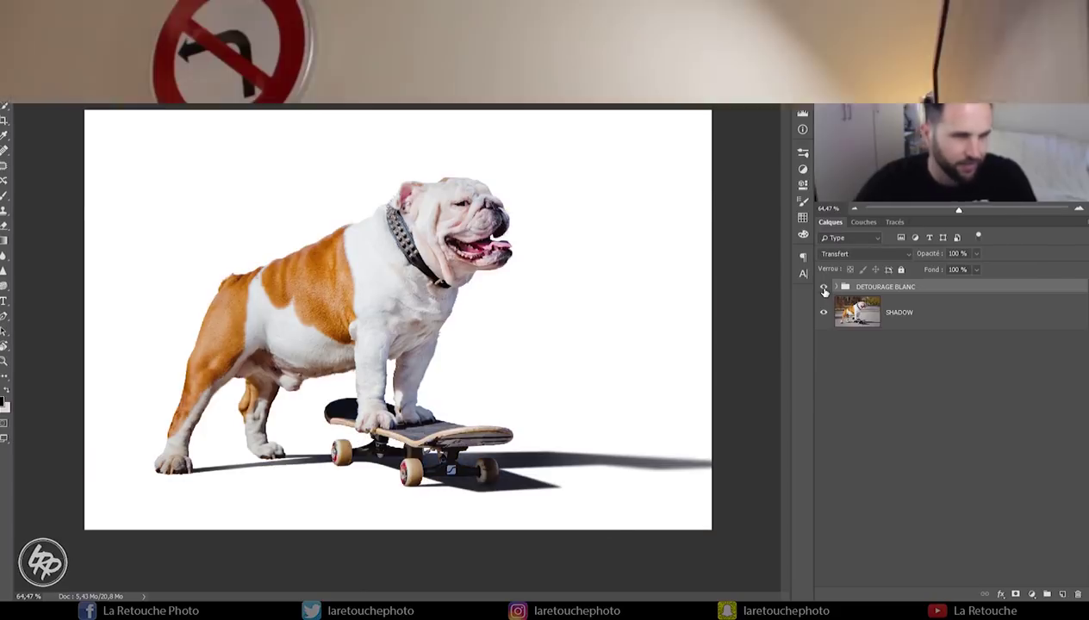